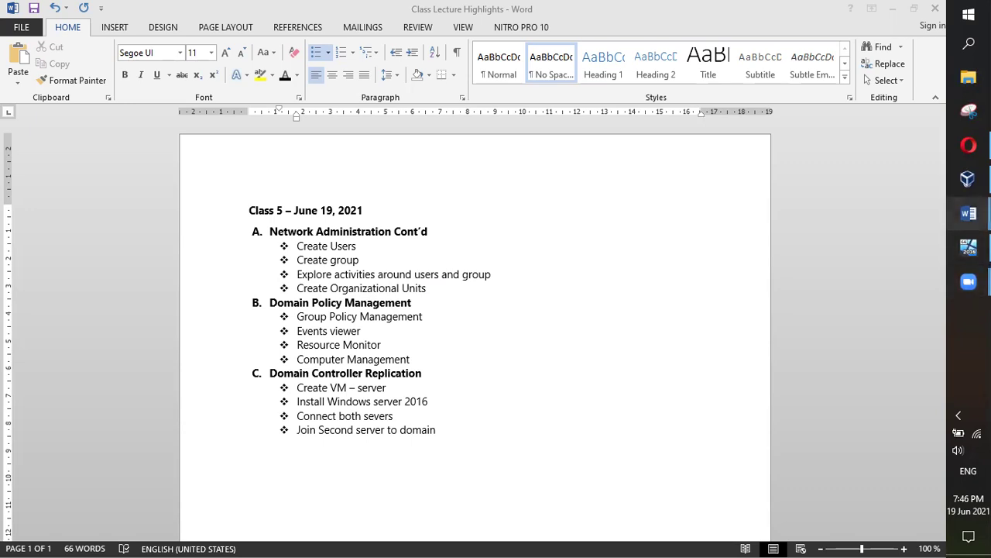
# Scroll the Schedule 5 class notes to section E.3 Create Groups, then switch to the server VM
pyautogui.moveTo(968, 213)
pyautogui.click(873, 193)
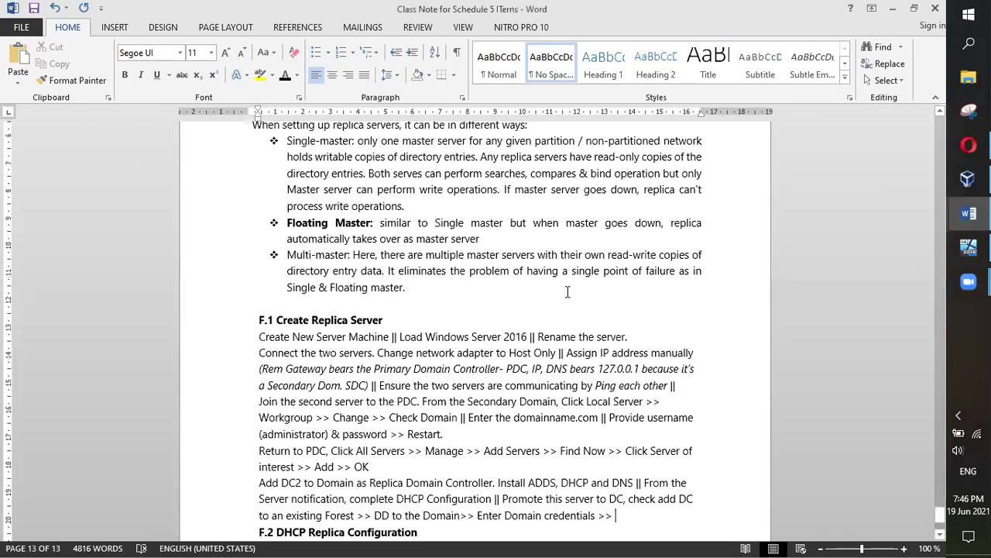
pyautogui.scroll(15, 568, 290)
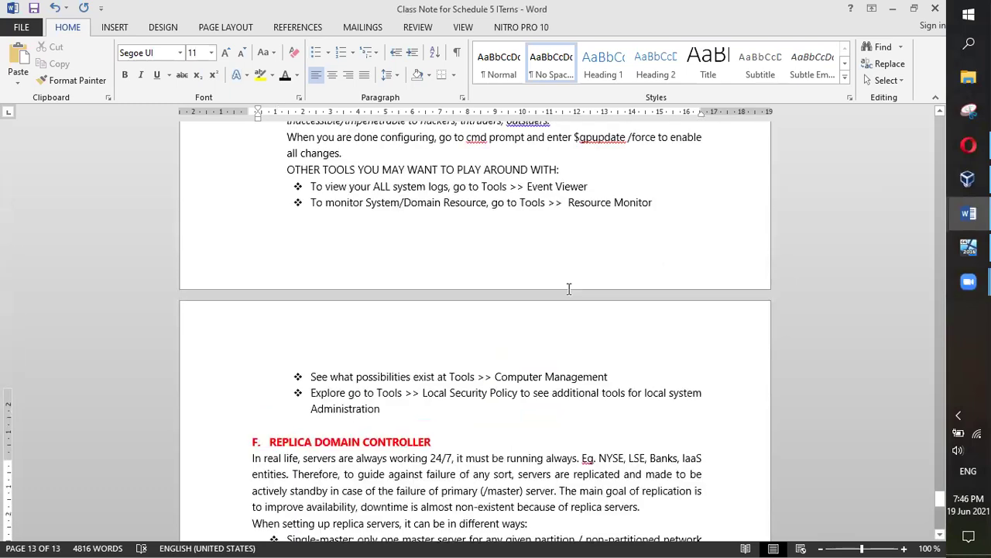
pyautogui.scroll(6, 569, 290)
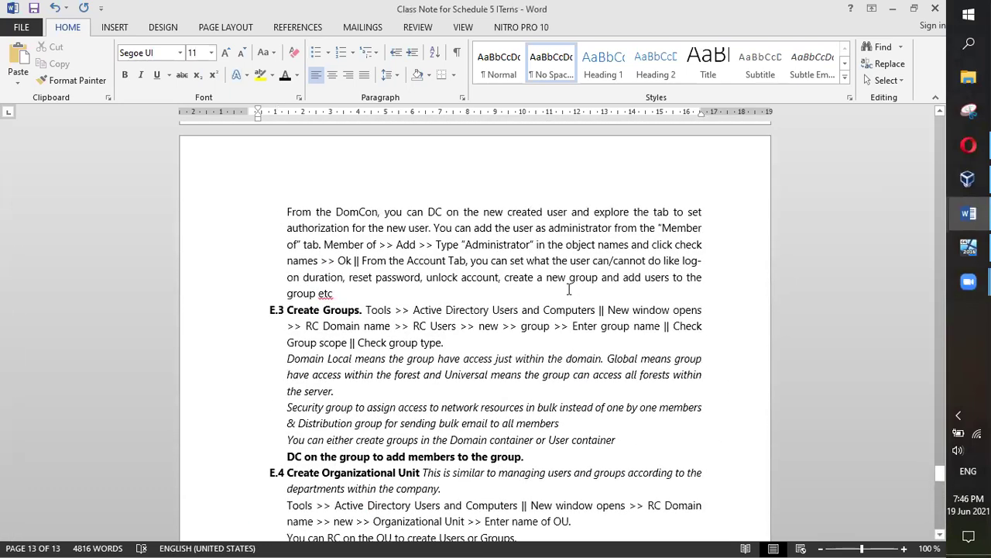
pyautogui.scroll(-2, 569, 289)
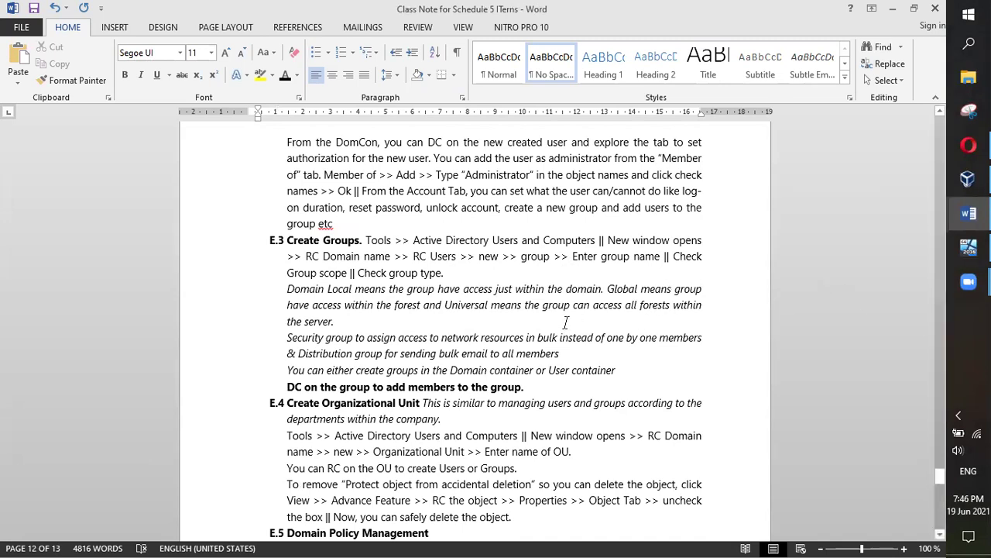
pyautogui.hotkey('alt', 'Tab')
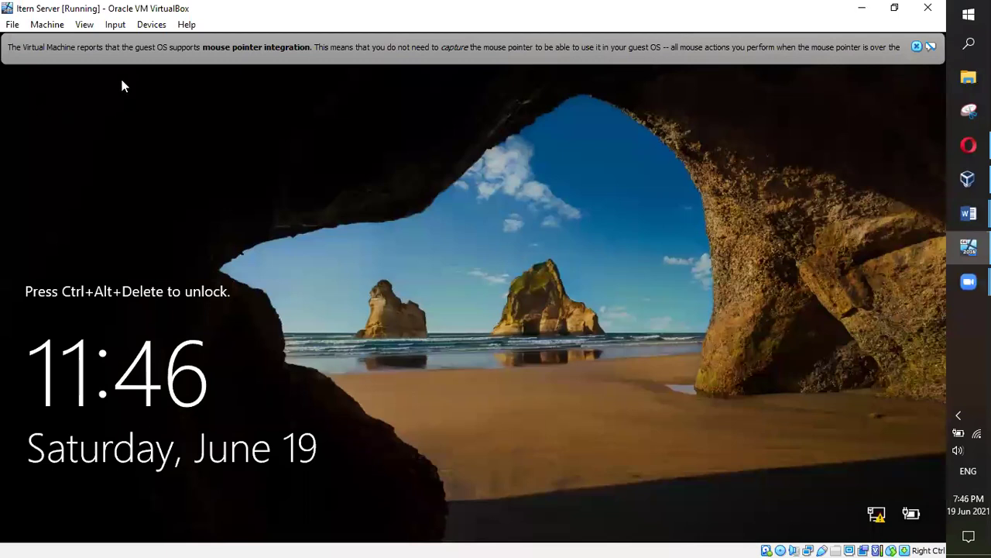
# Send Ctrl-Alt-Del to the server VM from the Input > Keyboard menu
pyautogui.click(151, 24)
pyautogui.moveTo(178, 42)
pyautogui.moveTo(114, 24)
pyautogui.moveTo(132, 41)
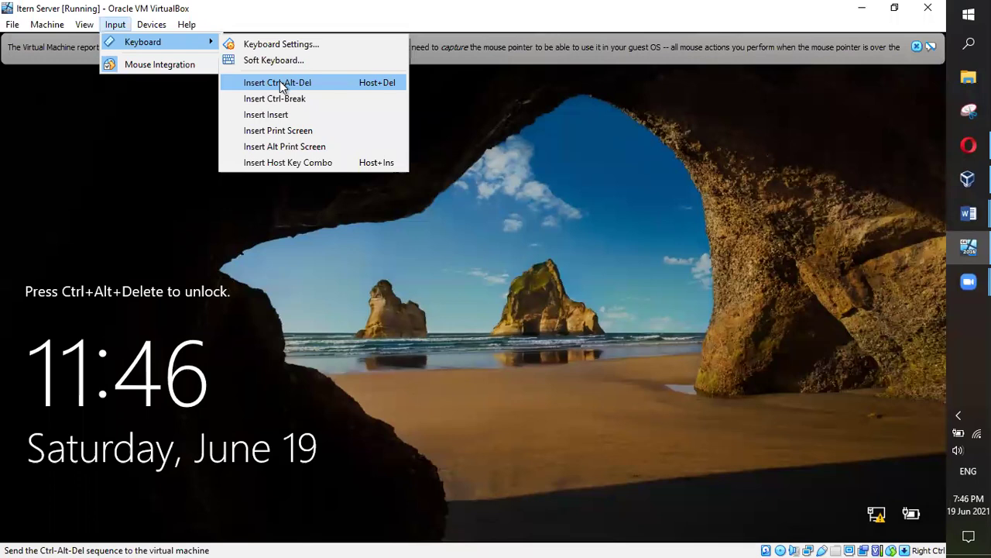
pyautogui.click(280, 83)
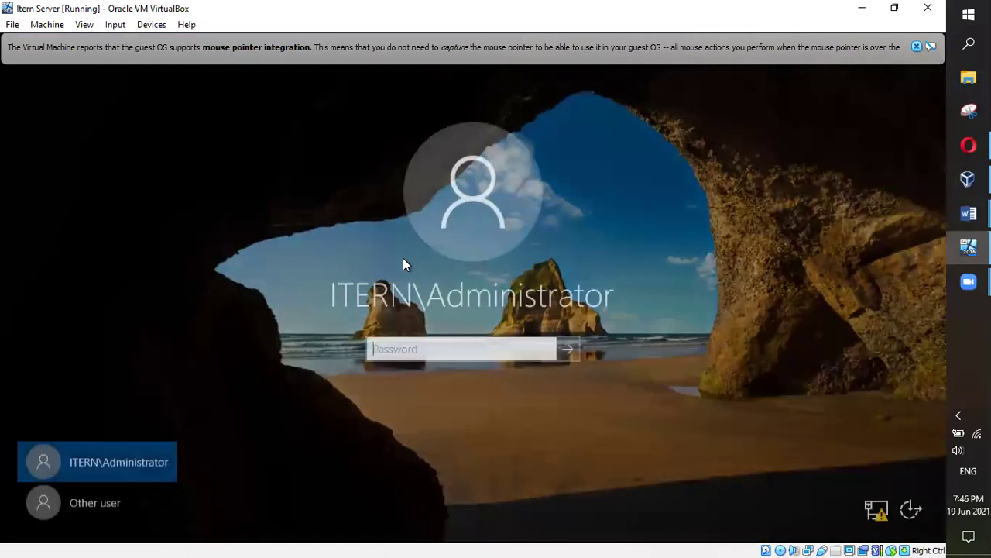
# Enter the administrator password, retrying after two rejected attempts, until the desktop appears
pyautogui.write('P@ssw0rd')
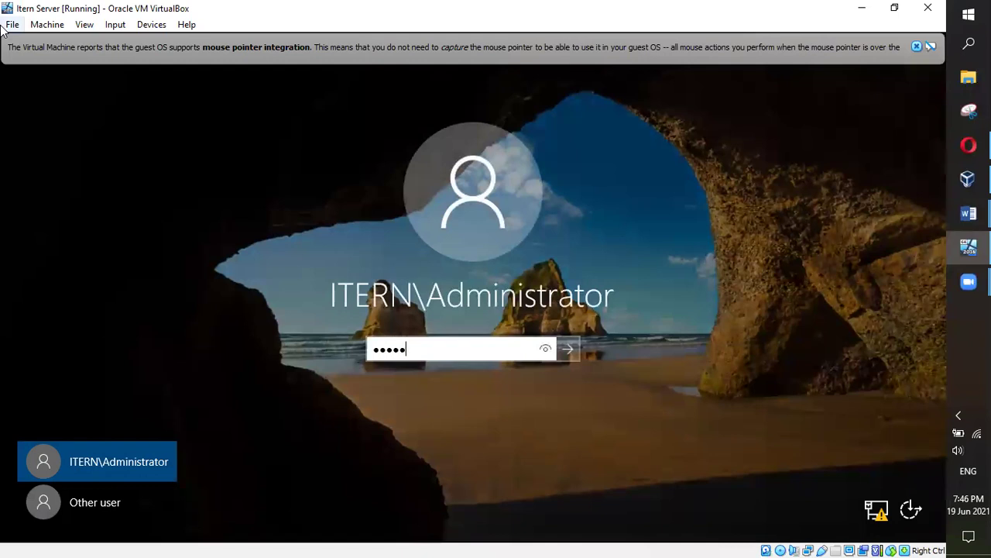
pyautogui.write('12345')
pyautogui.press('Return')
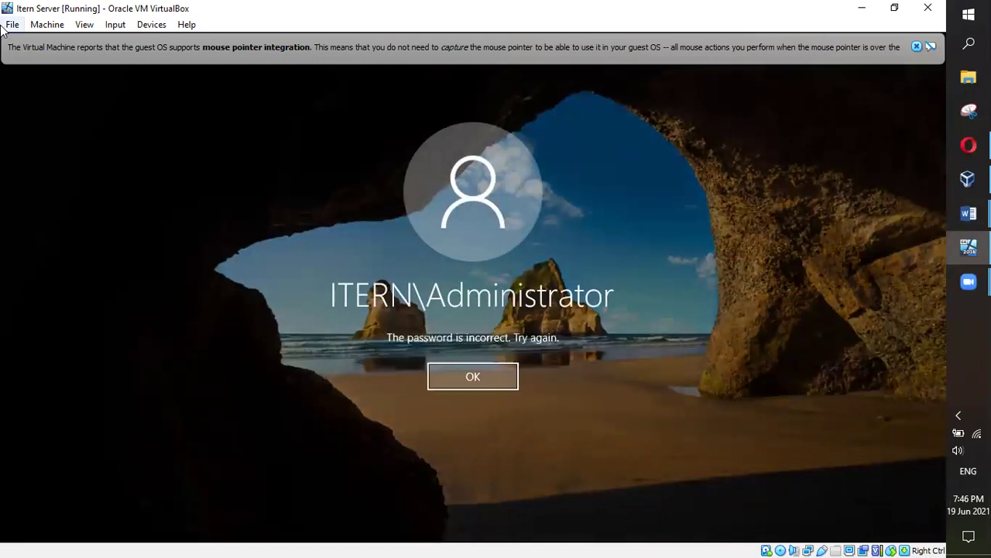
pyautogui.click(468, 379)
pyautogui.write('12345678')
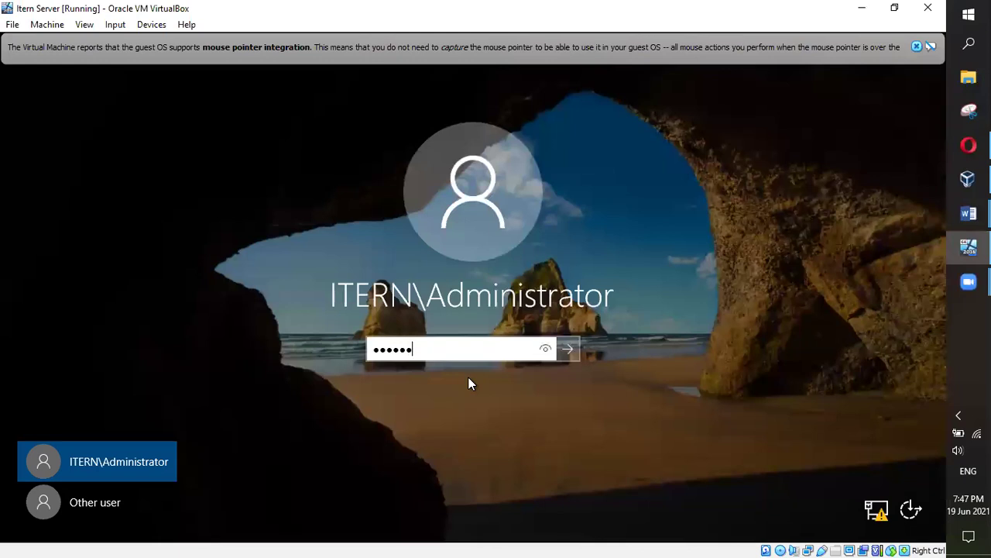
pyautogui.write('90')
pyautogui.press('Return')
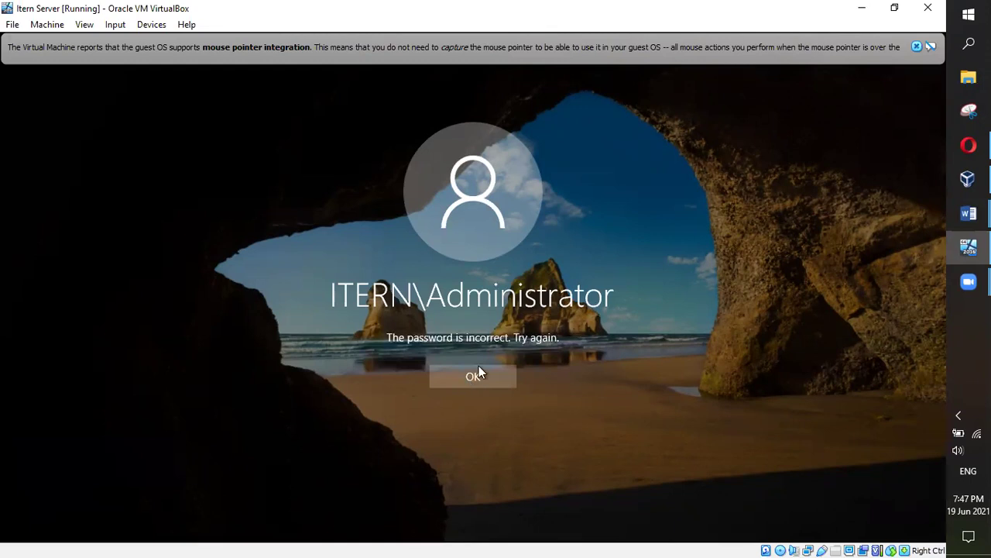
pyautogui.click(475, 385)
pyautogui.write('•••••')
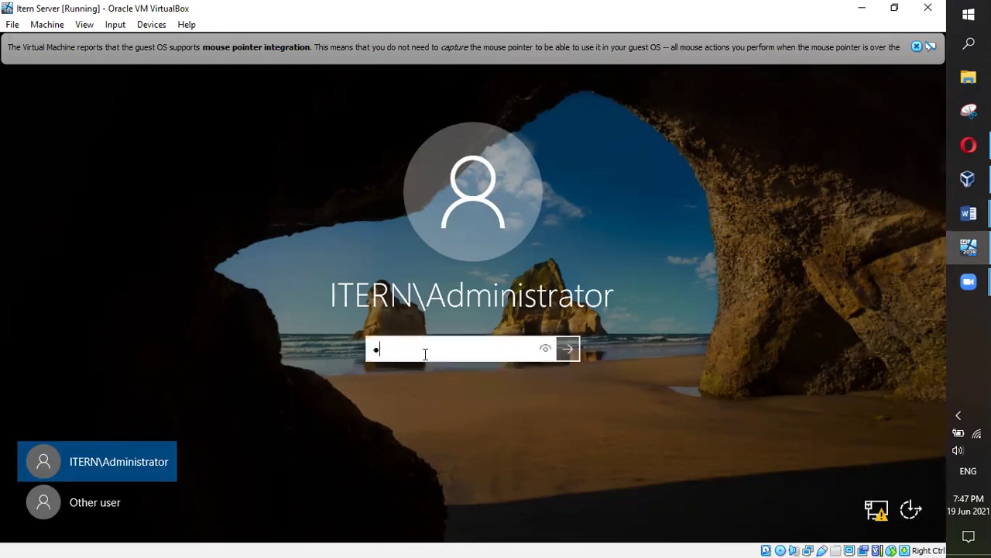
pyautogui.write('•••••••')
pyautogui.press('BackSpace')
pyautogui.press('BackSpace')
pyautogui.press('BackSpace')
pyautogui.press('BackSpace')
pyautogui.press('BackSpace')
pyautogui.press('BackSpace')
pyautogui.press('BackSpace')
pyautogui.press('BackSpace')
pyautogui.press('BackSpace')
pyautogui.press('BackSpace')
pyautogui.press('BackSpace')
pyautogui.press('BackSpace')
pyautogui.write('••••••••••')
pyautogui.press('Return')
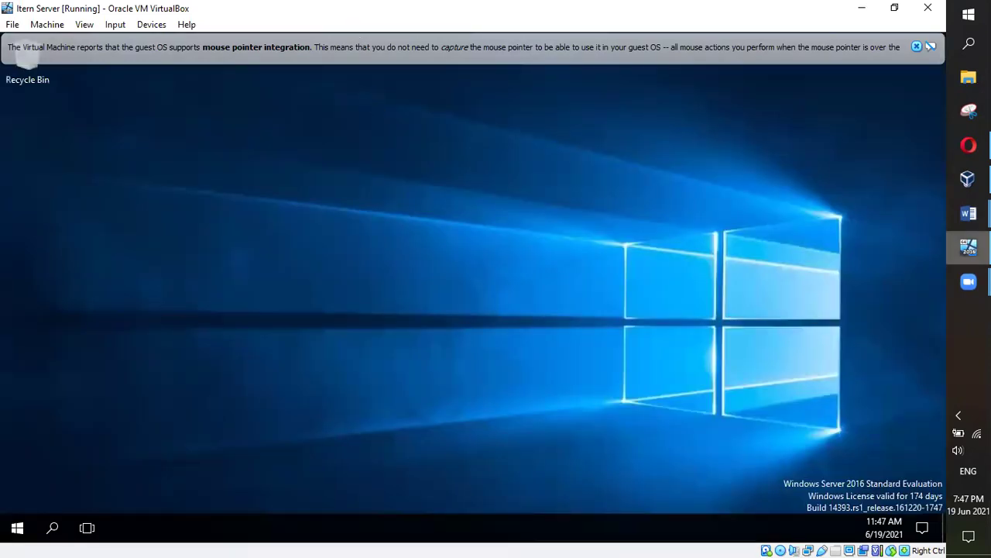
# Scroll the Schedule 5 class notes up to section E.2 How to Create Users on the Domain
pyautogui.moveTo(968, 213)
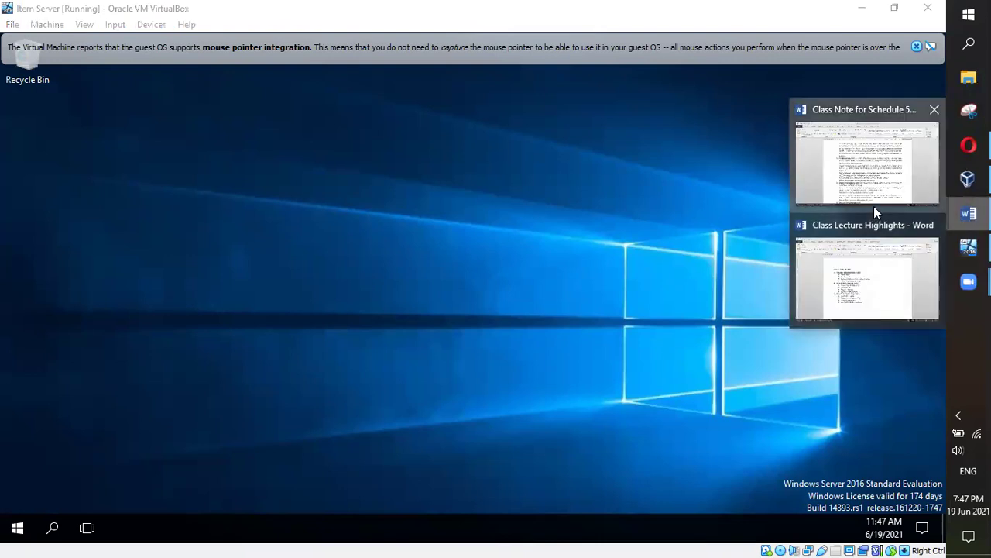
pyautogui.click(874, 206)
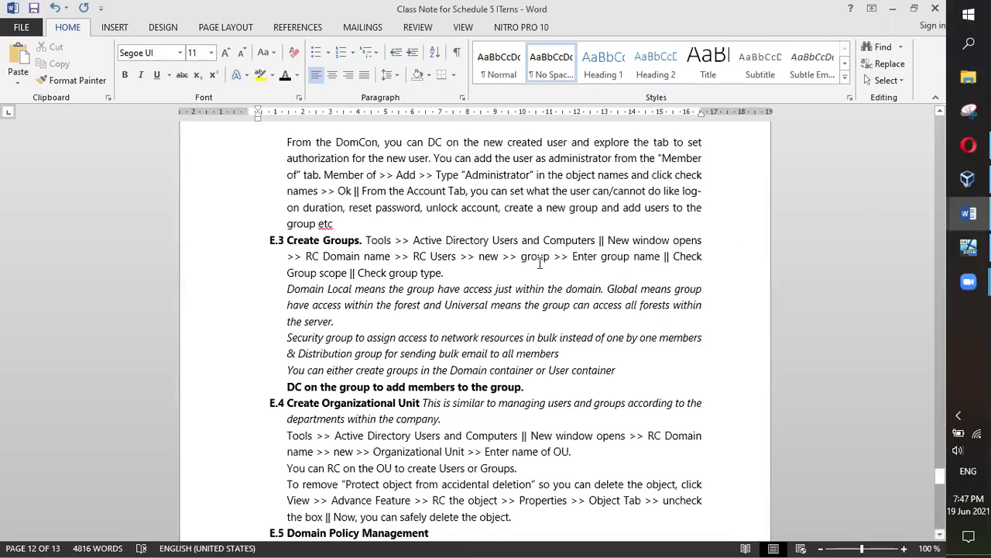
pyautogui.scroll(2, 540, 264)
pyautogui.scroll(4, 538, 267)
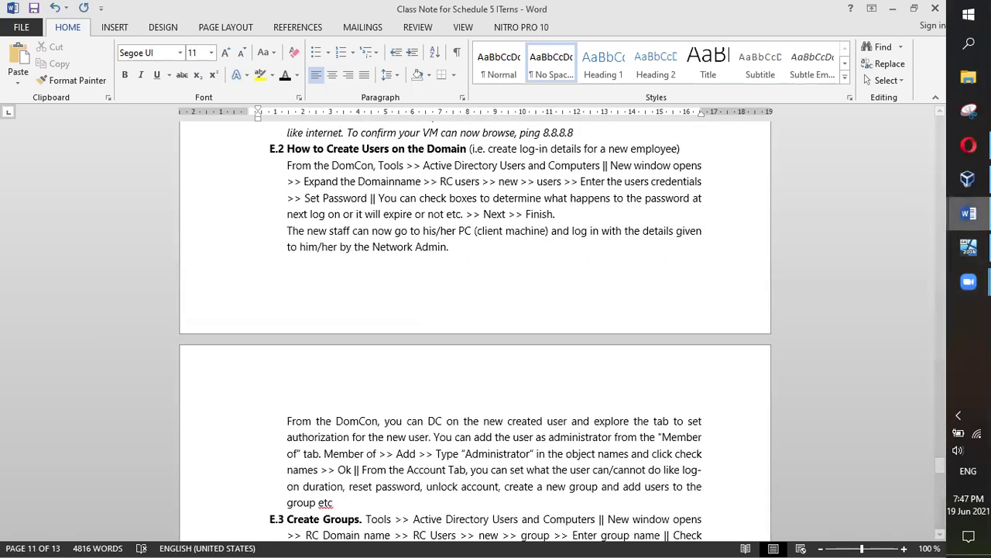
# Bring VirtualBox Manager forward and select the Itern Client VM
pyautogui.moveTo(968, 179)
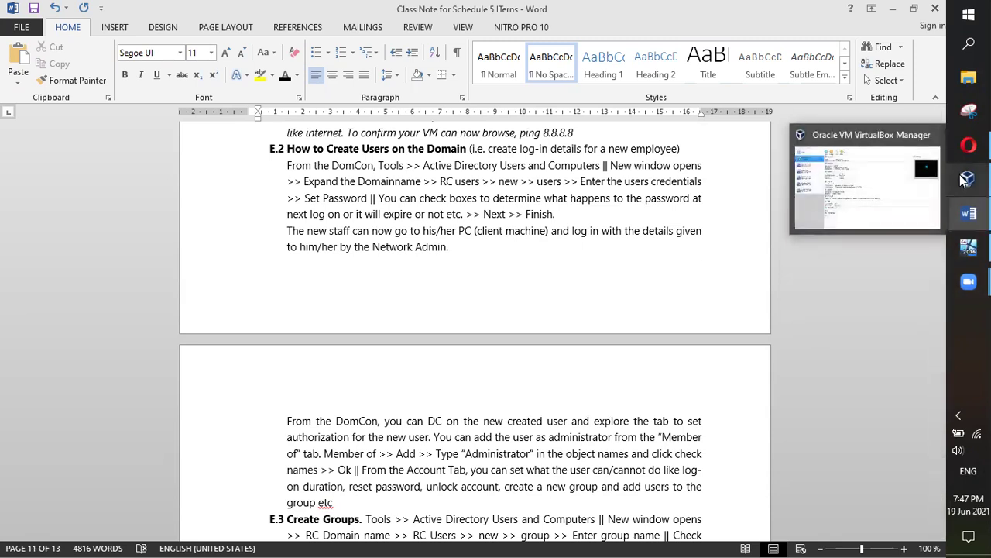
pyautogui.moveTo(967, 214)
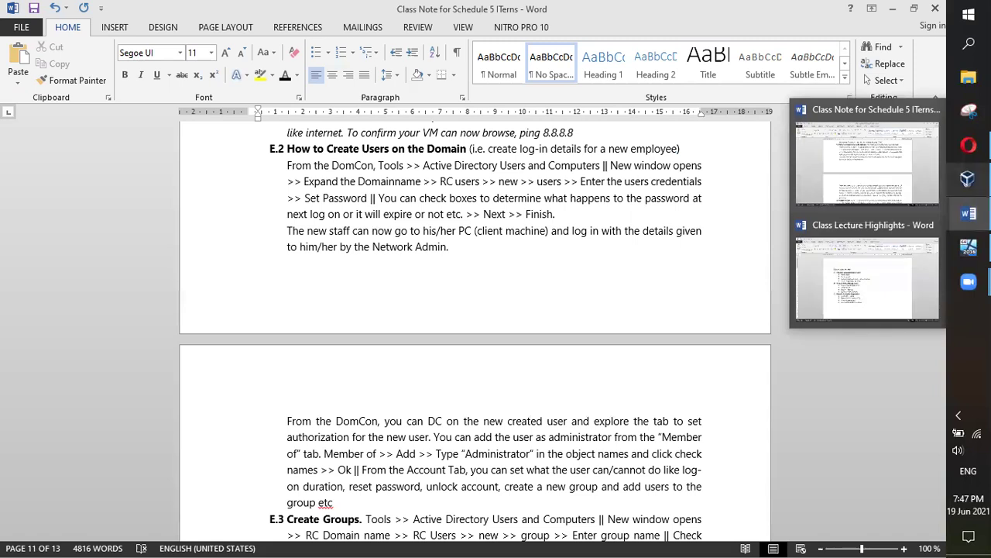
pyautogui.click(968, 179)
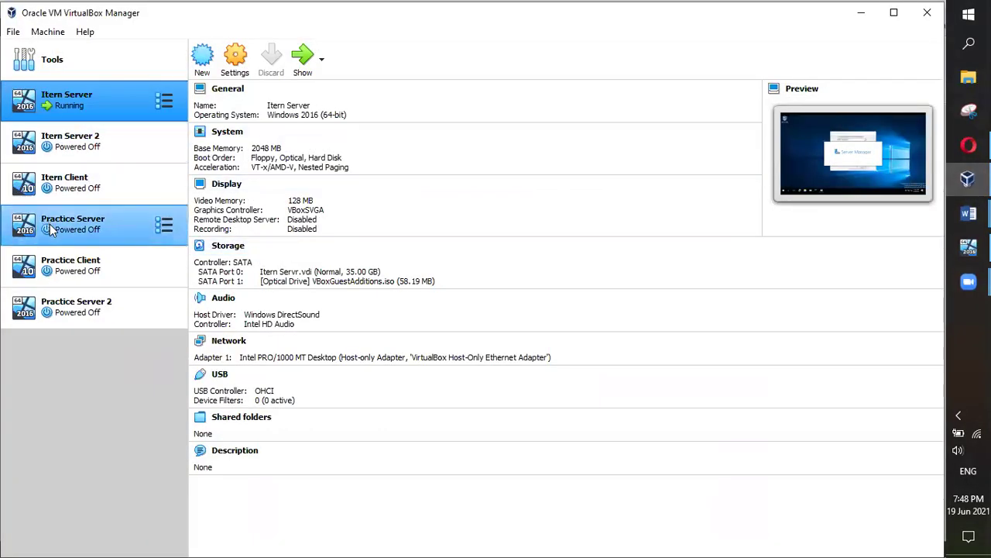
pyautogui.click(93, 183)
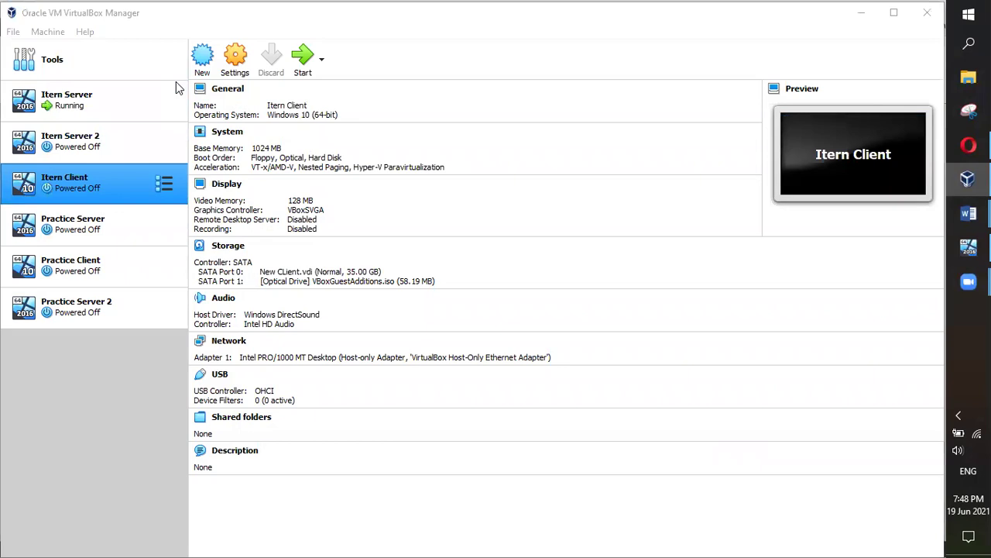
# Start the Itern Client VM and return to the Itern Server's Server Manager window
pyautogui.click(303, 60)
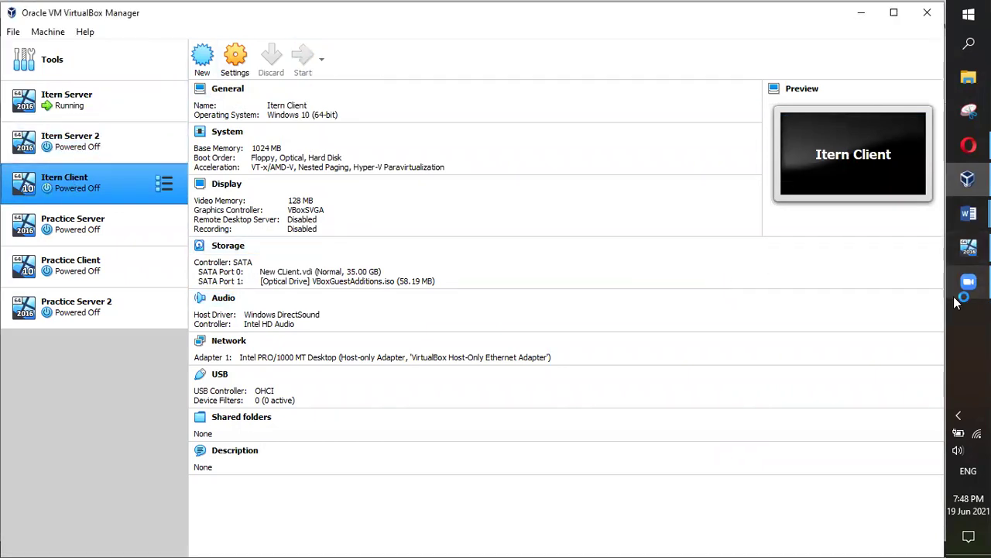
pyautogui.click(968, 248)
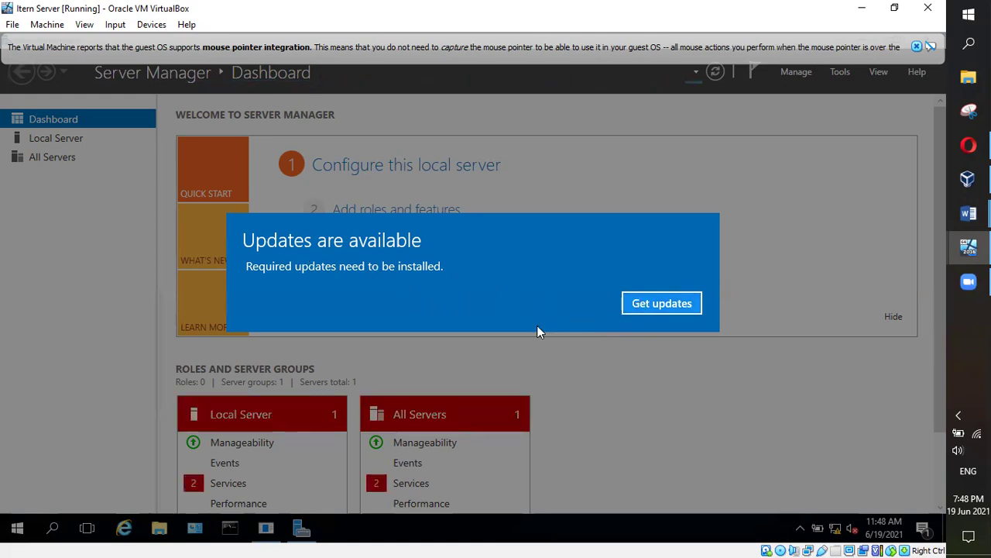
# View the server's four pending Windows updates, then minimize Settings to return to Server Manager
pyautogui.click(517, 364)
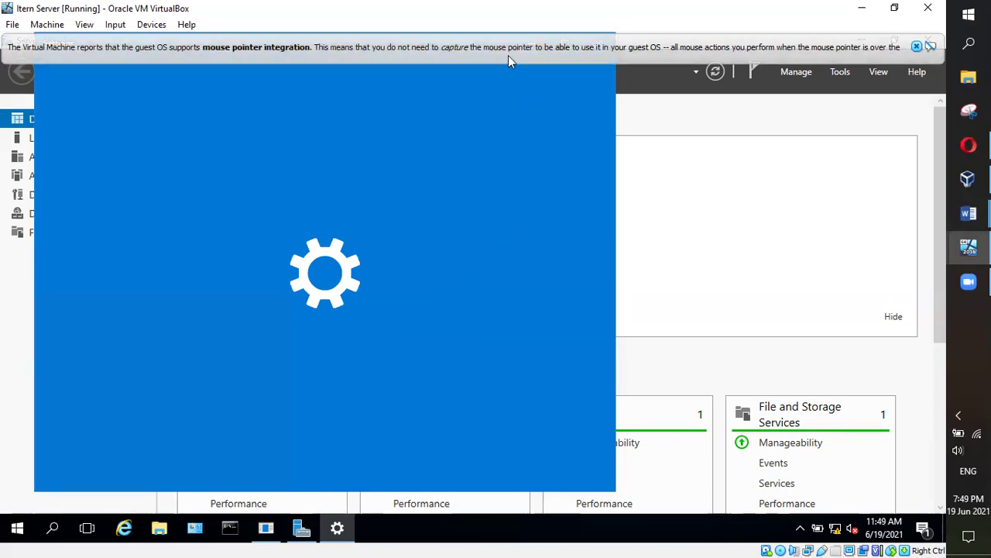
pyautogui.moveTo(509, 55)
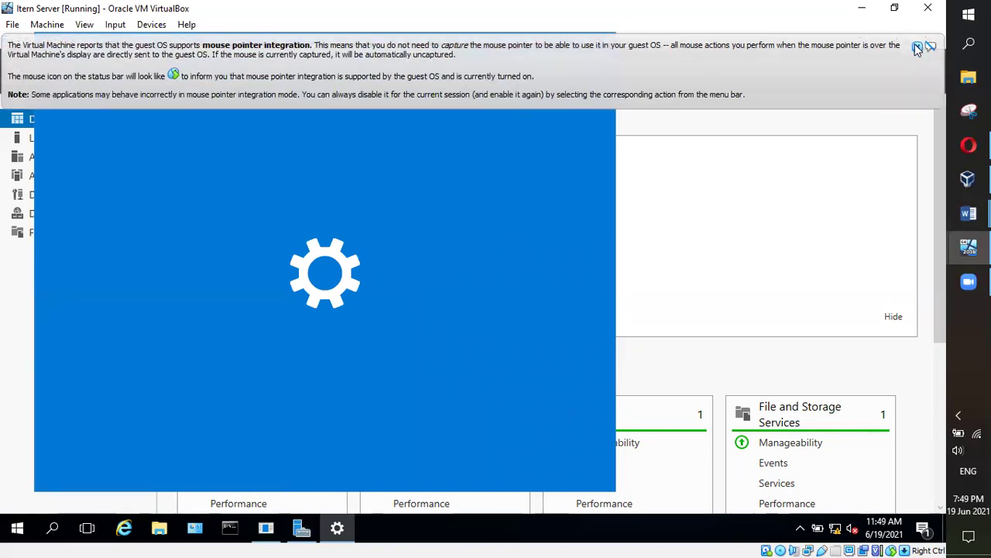
pyautogui.click(916, 46)
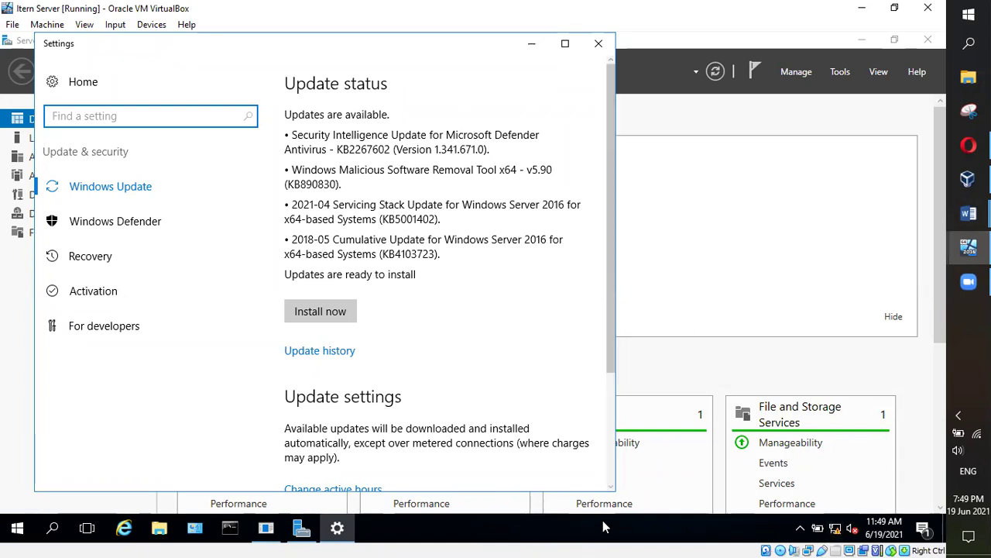
pyautogui.click(543, 45)
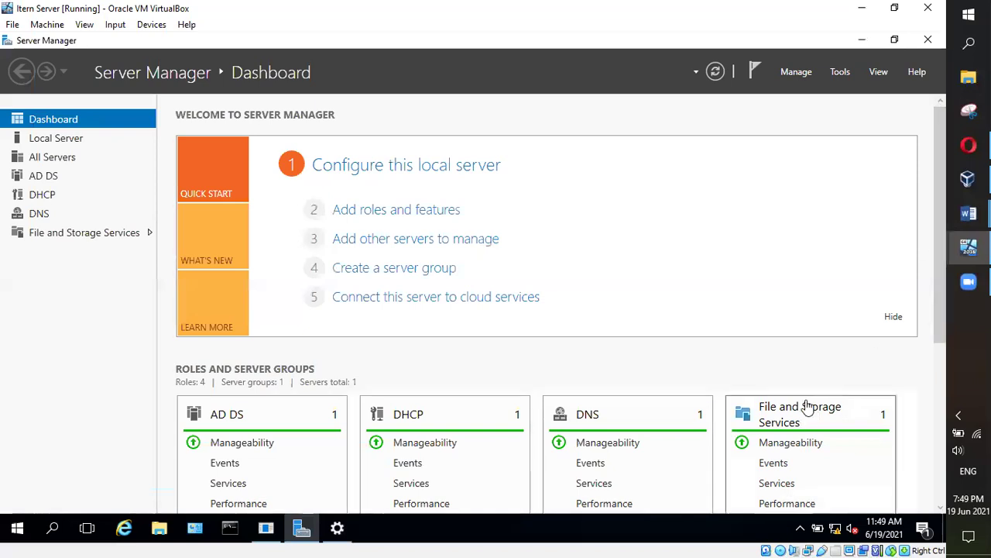
# Cancel closing the Itern Server VM so it keeps running, and bring up VirtualBox Manager
pyautogui.click(608, 525)
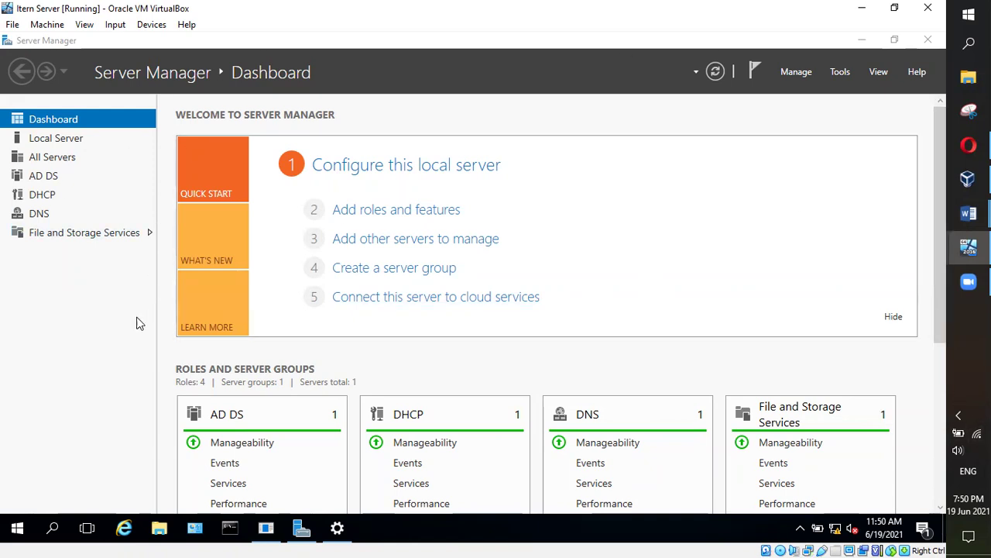
pyautogui.click(12, 25)
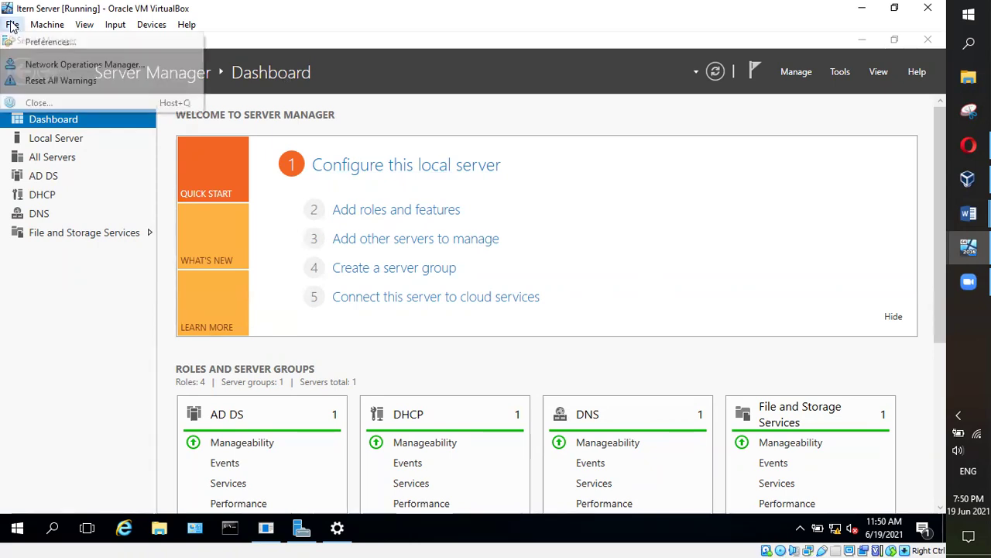
pyautogui.click(35, 102)
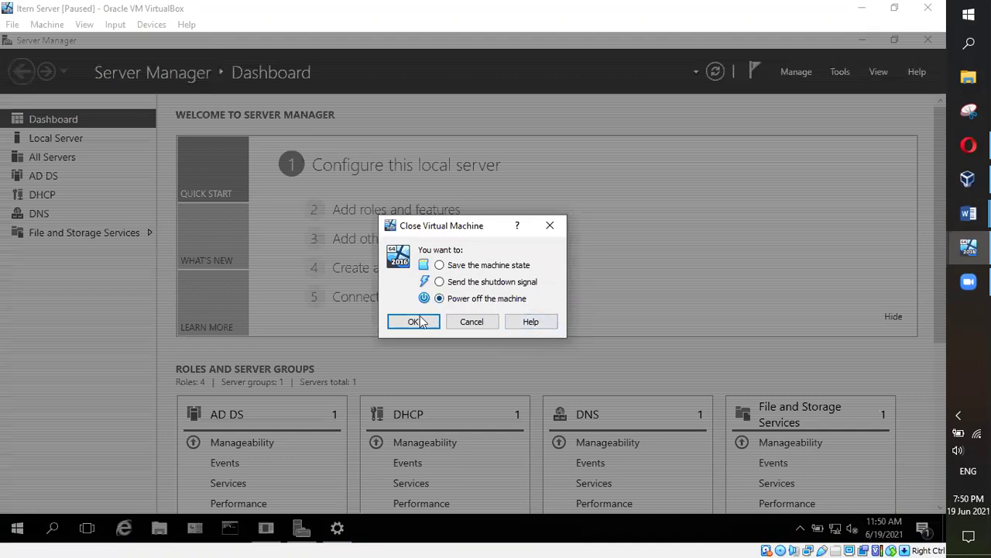
pyautogui.click(471, 321)
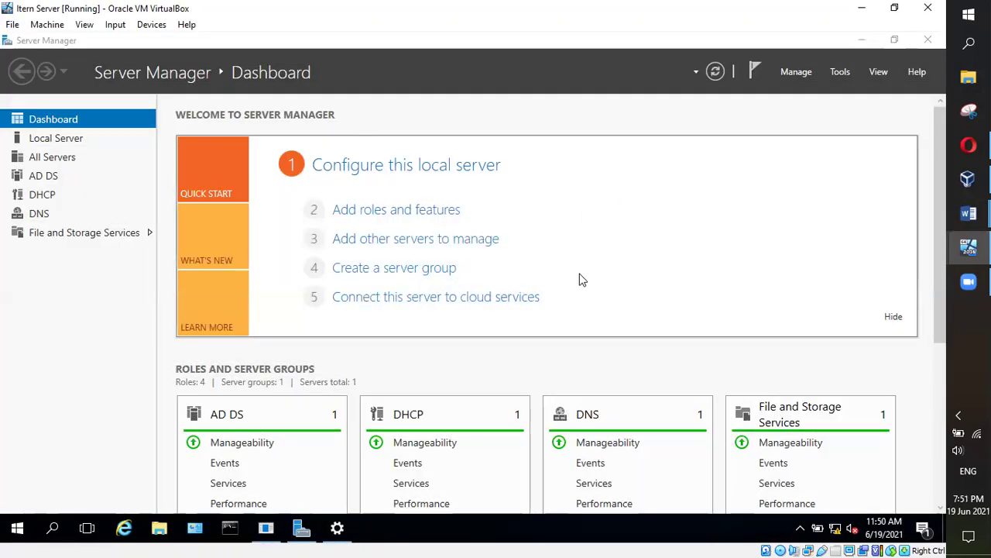
pyautogui.click(968, 179)
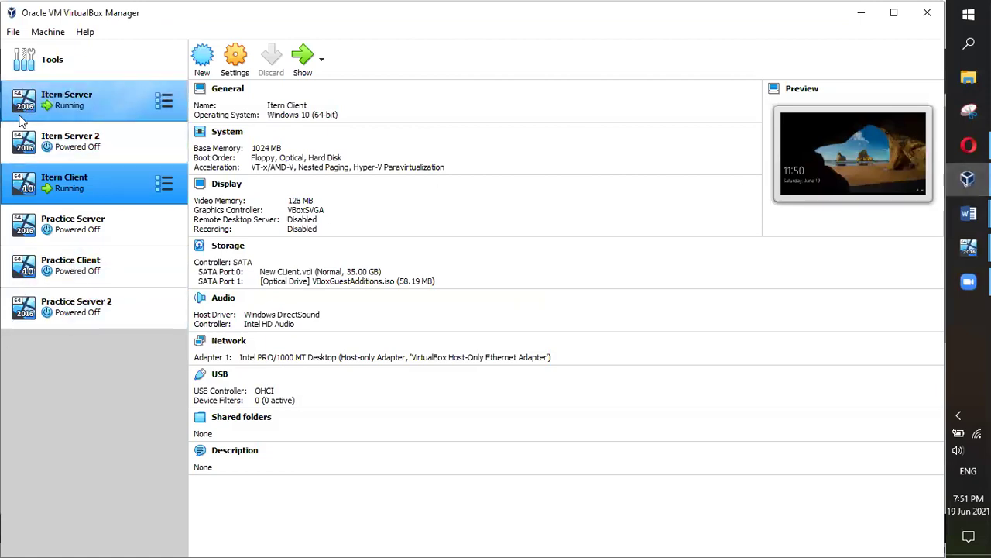
# Open Itern Server 2's Network settings and review its four adapter tabs
pyautogui.click(65, 143)
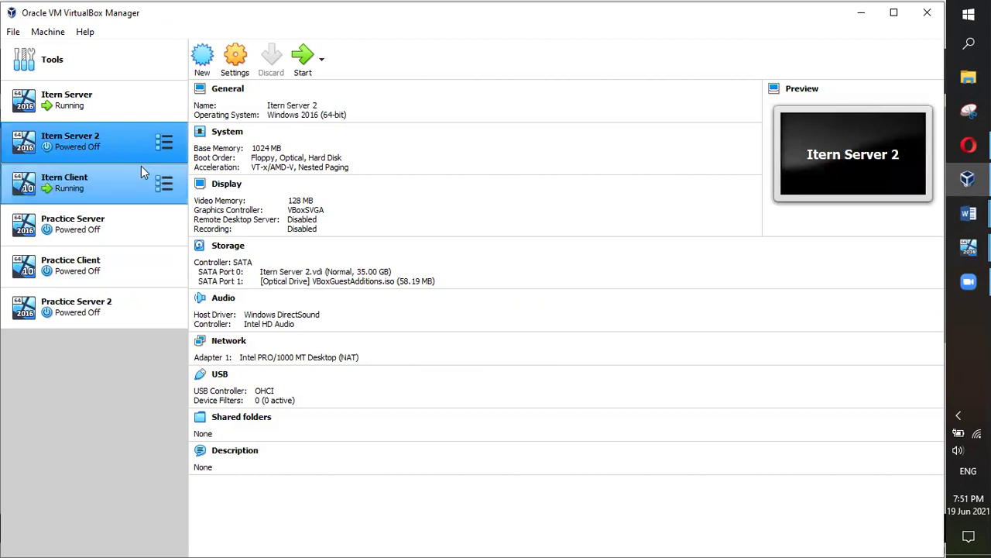
pyautogui.click(234, 60)
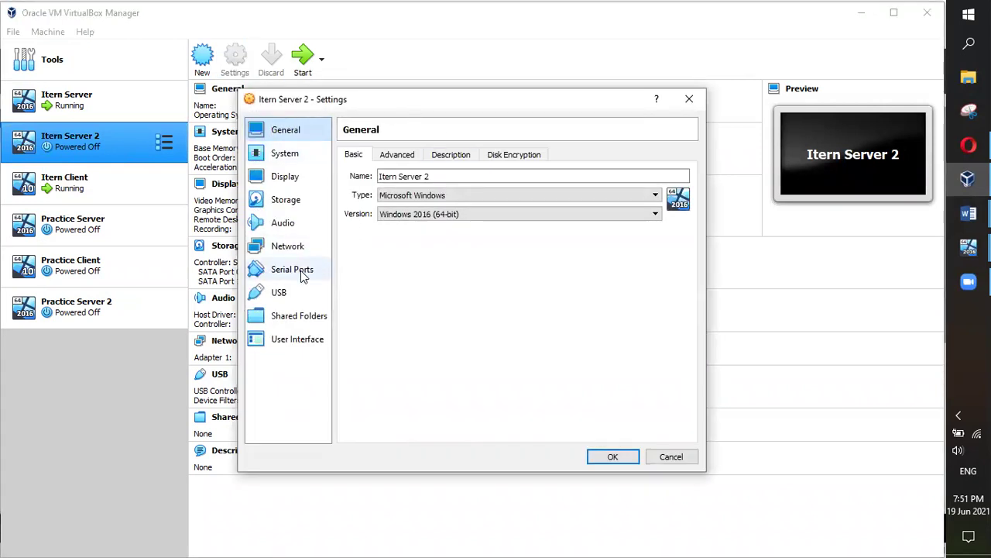
pyautogui.click(299, 252)
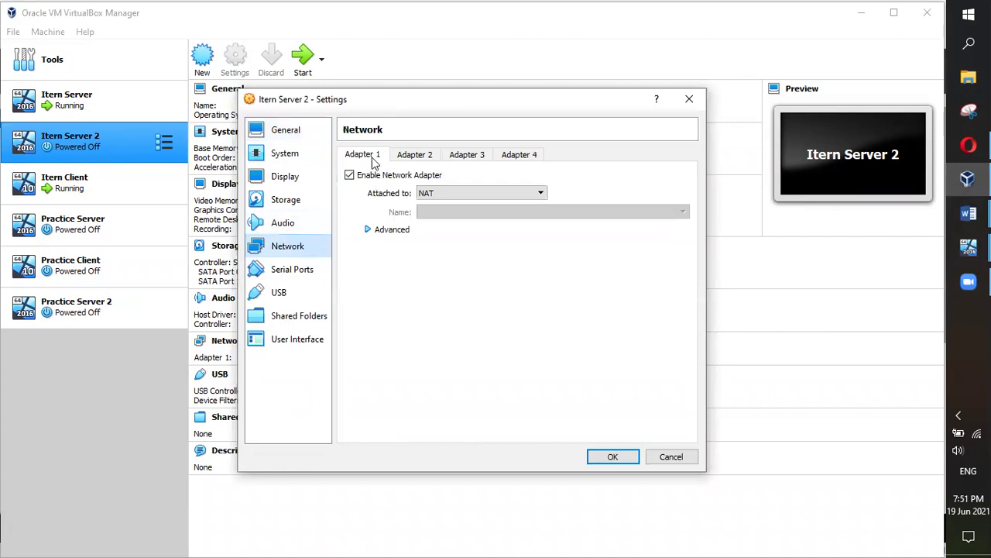
pyautogui.click(418, 156)
pyautogui.click(472, 158)
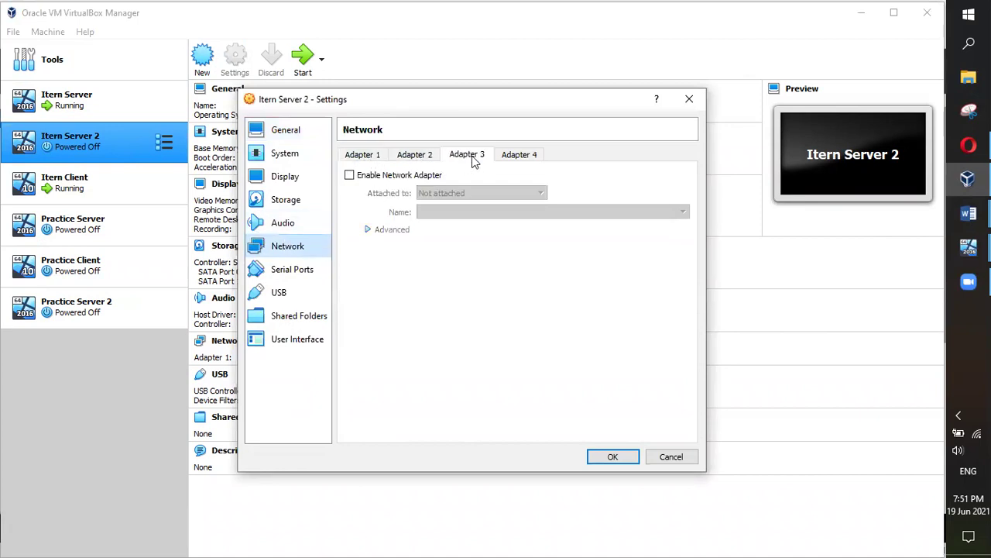
pyautogui.click(516, 158)
pyautogui.click(372, 157)
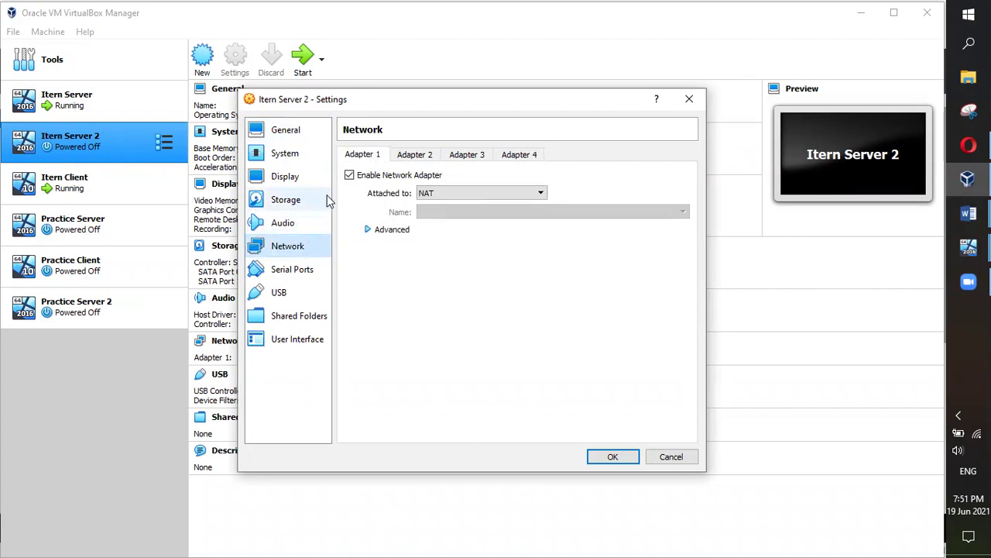
# Attach Itern Server 2's Adapter 1 to the Host-only Adapter instead of NAT
pyautogui.click(452, 192)
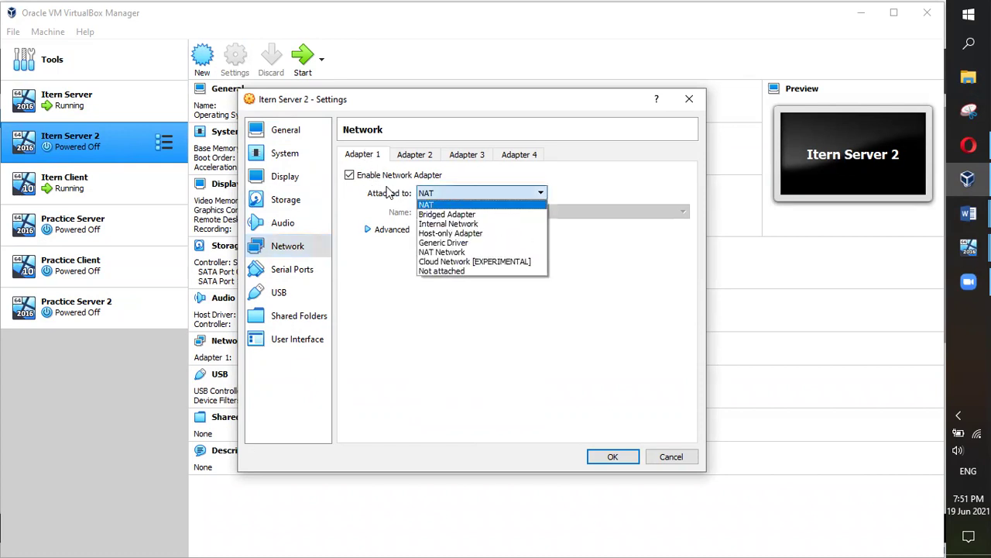
pyautogui.click(445, 234)
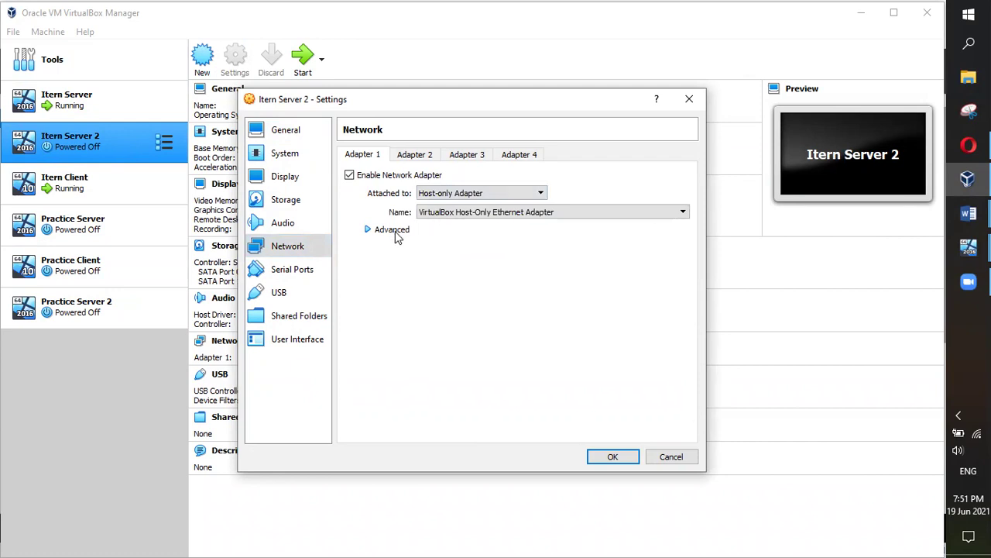
pyautogui.click(969, 248)
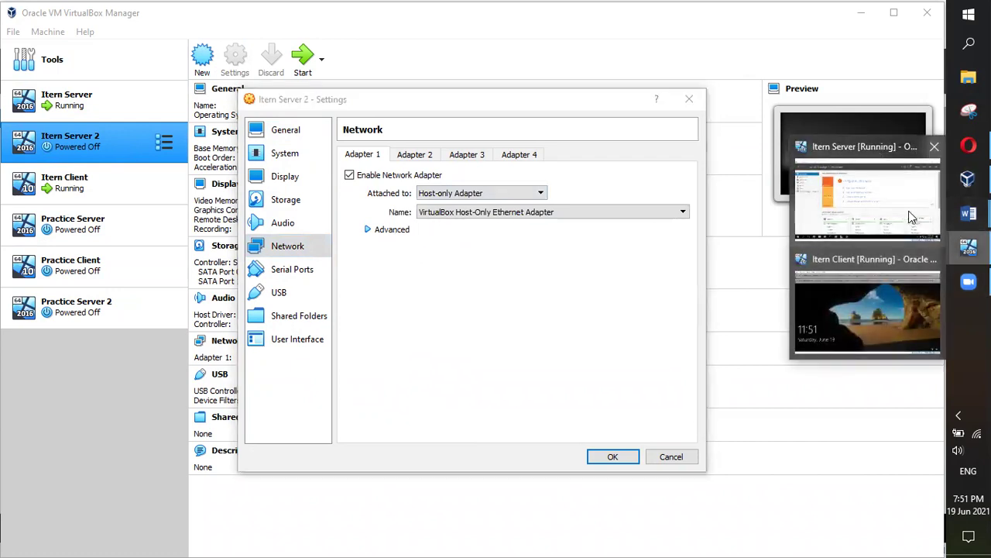
pyautogui.click(909, 211)
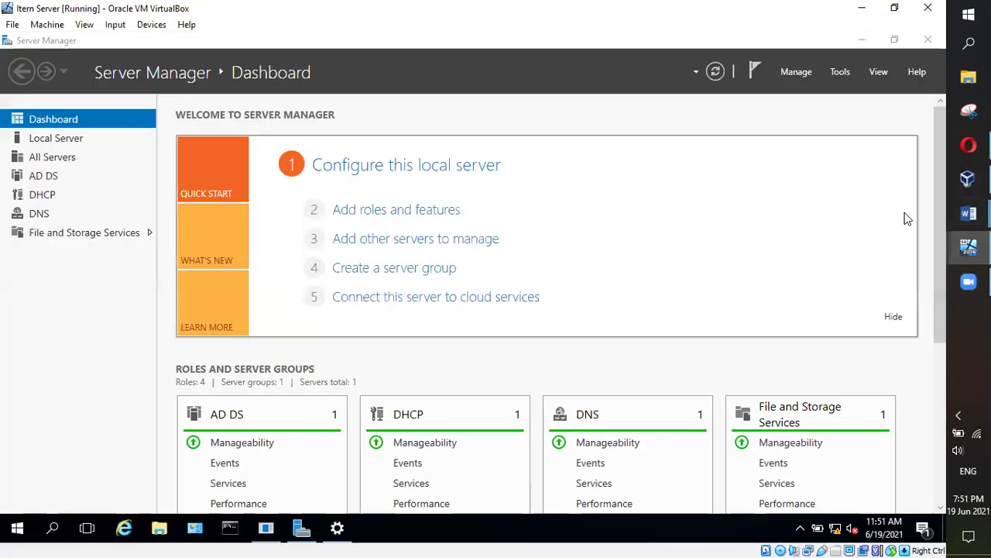
# Check Itern Server's Adapter 1 network settings, then return to Itern Server 2's adapter tabs
pyautogui.click(43, 24)
pyautogui.click(56, 42)
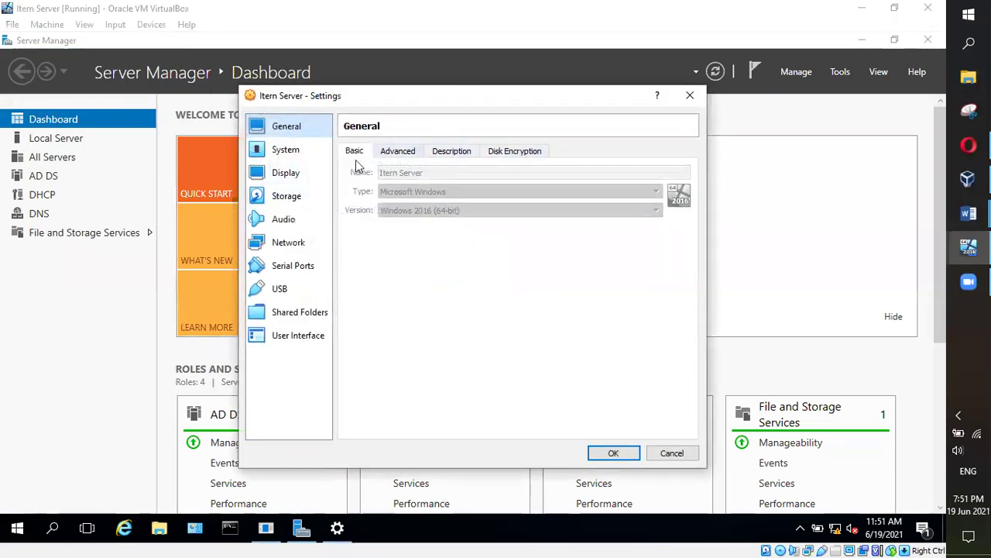
pyautogui.click(289, 243)
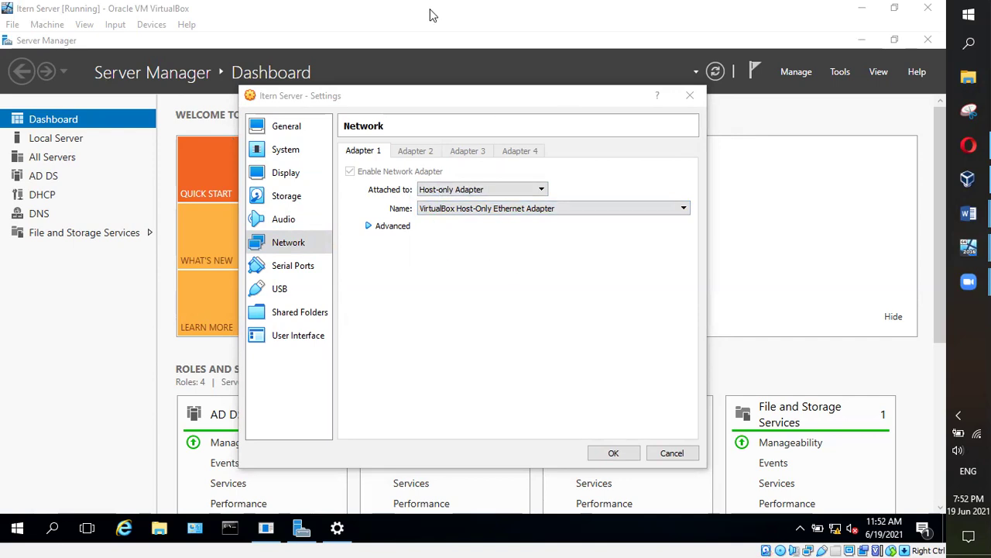
pyautogui.click(296, 126)
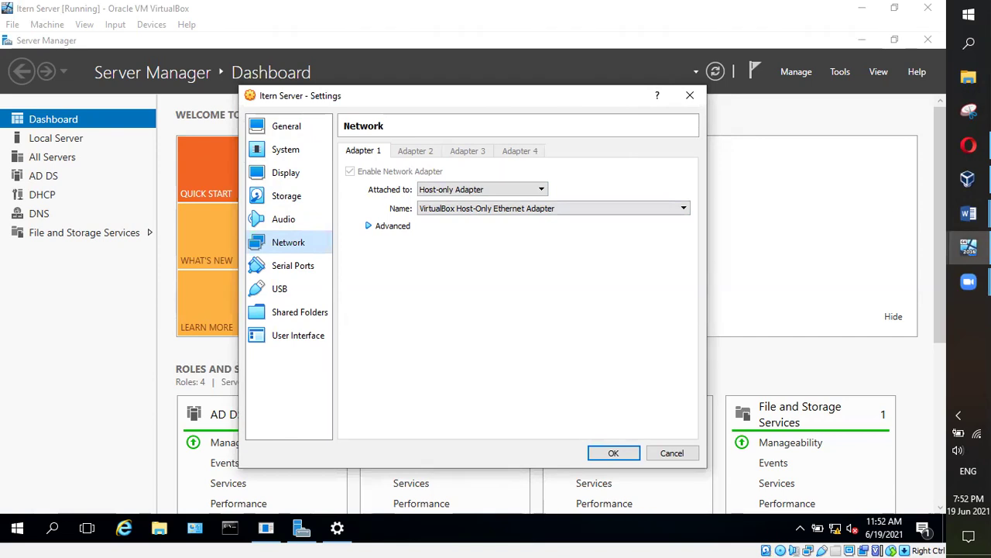
pyautogui.click(968, 243)
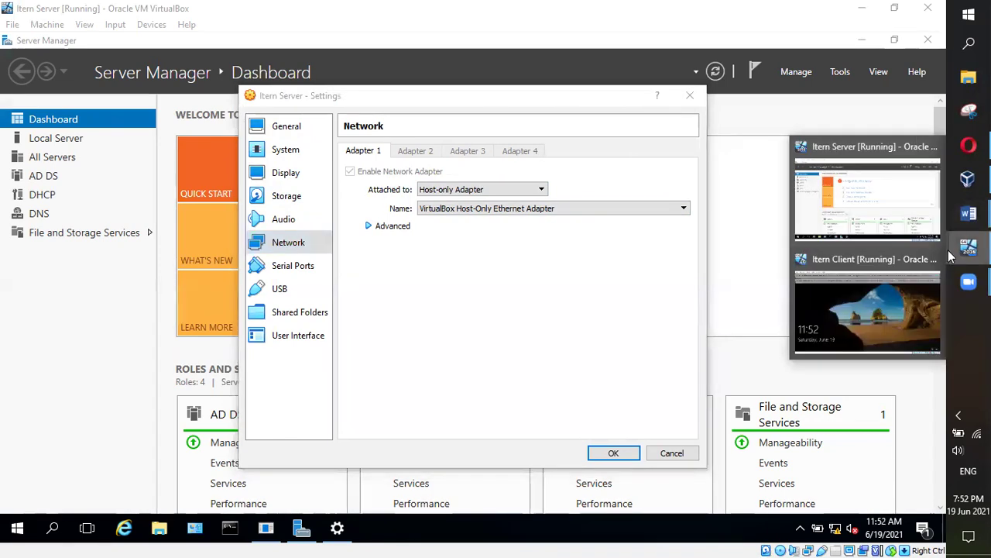
pyautogui.click(967, 179)
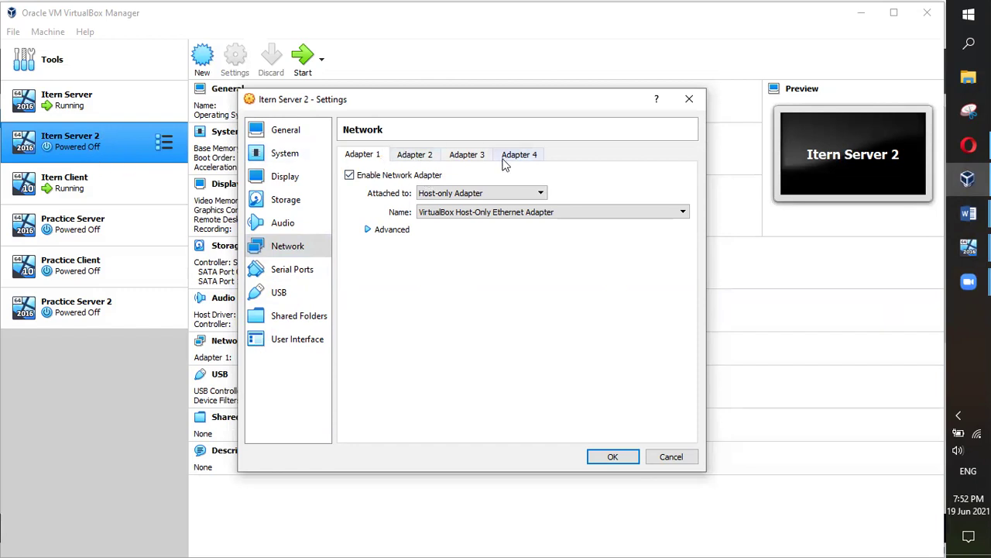
pyautogui.click(476, 156)
# Enable Itern Server 2's Adapter 2, attach it to NAT, and save the settings
pyautogui.click(404, 155)
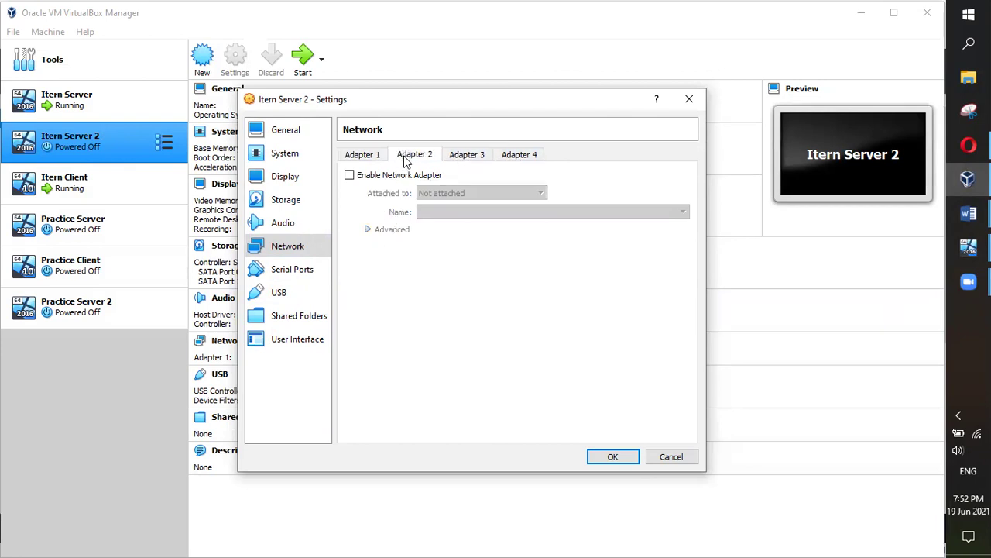
pyautogui.click(349, 176)
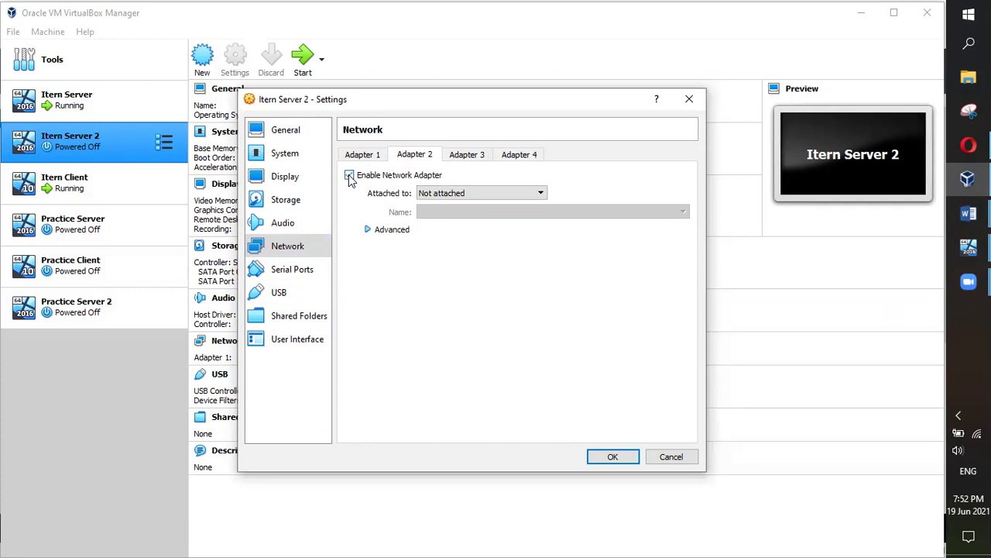
pyautogui.click(539, 194)
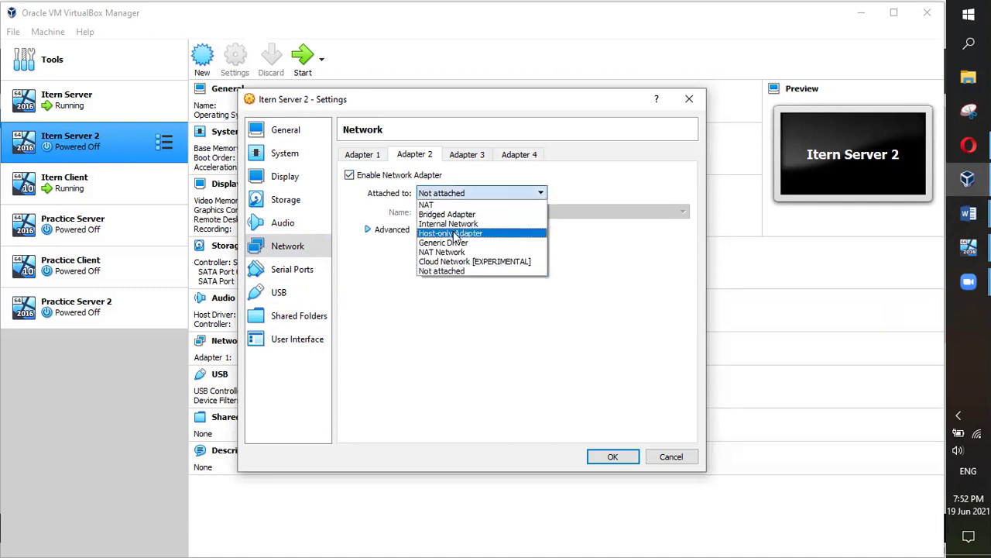
pyautogui.click(449, 205)
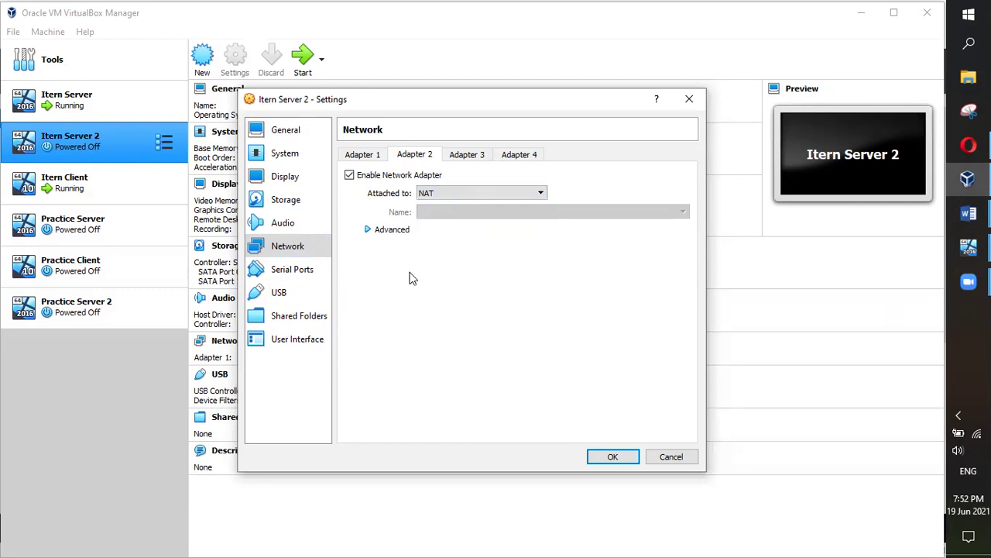
pyautogui.click(447, 197)
pyautogui.click(441, 252)
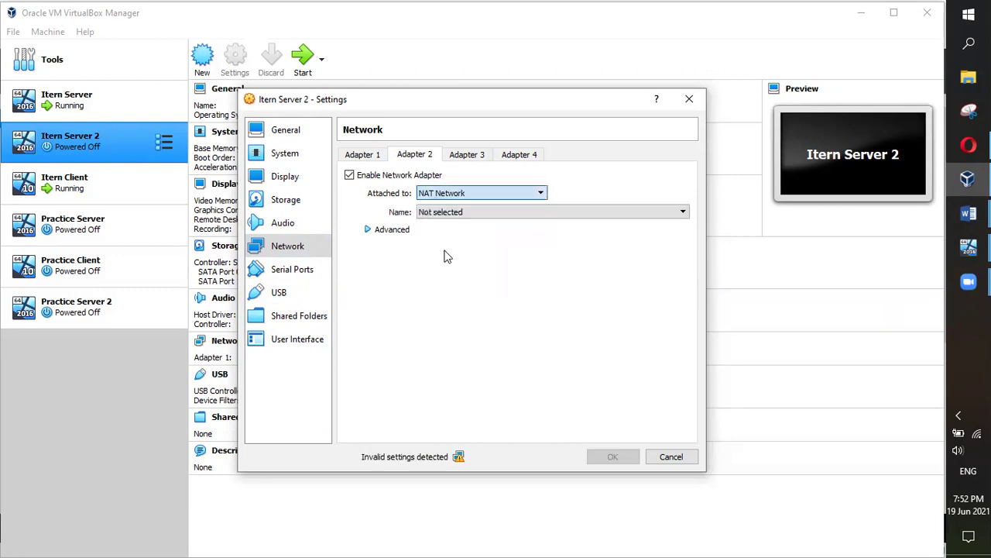
pyautogui.click(472, 193)
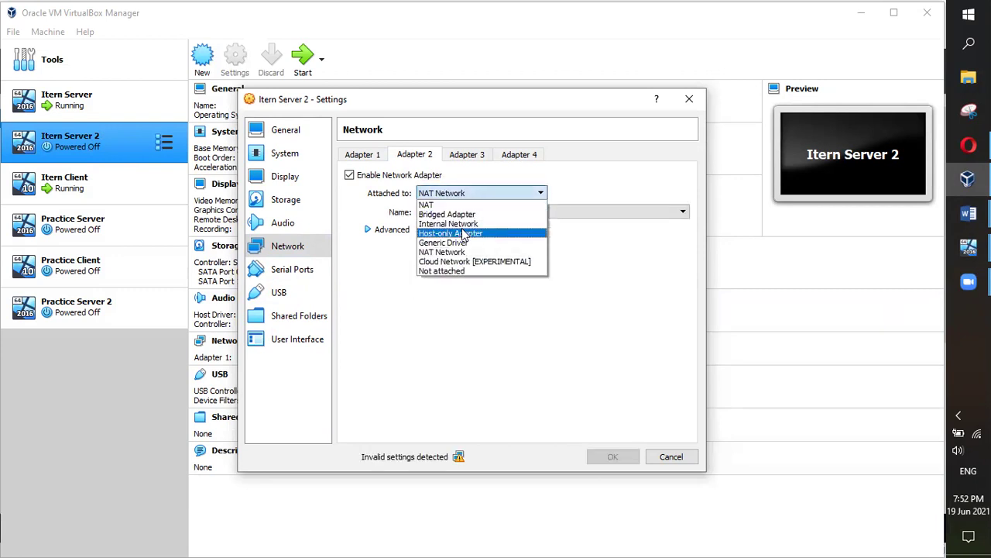
pyautogui.click(434, 203)
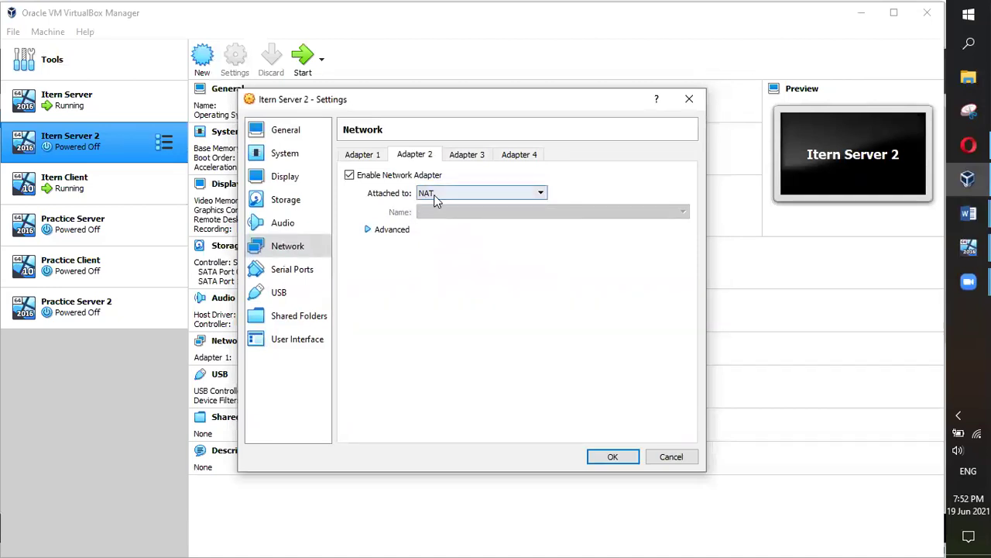
pyautogui.click(369, 230)
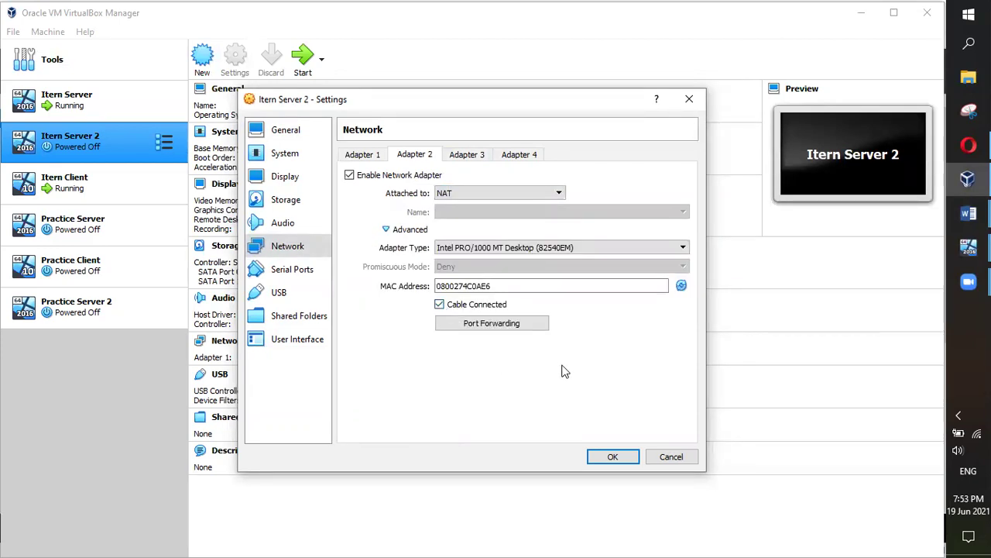
pyautogui.click(603, 457)
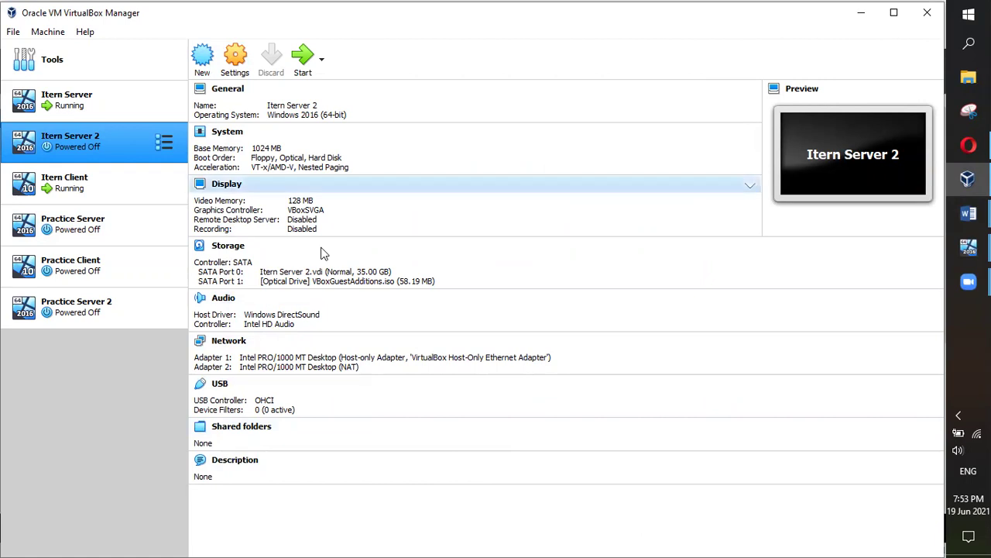
pyautogui.click(341, 305)
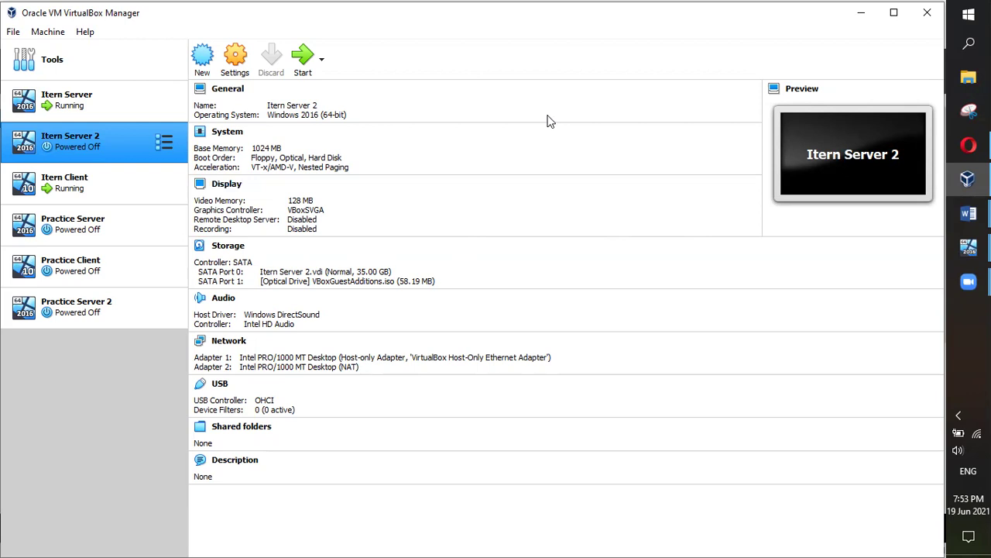
pyautogui.click(618, 180)
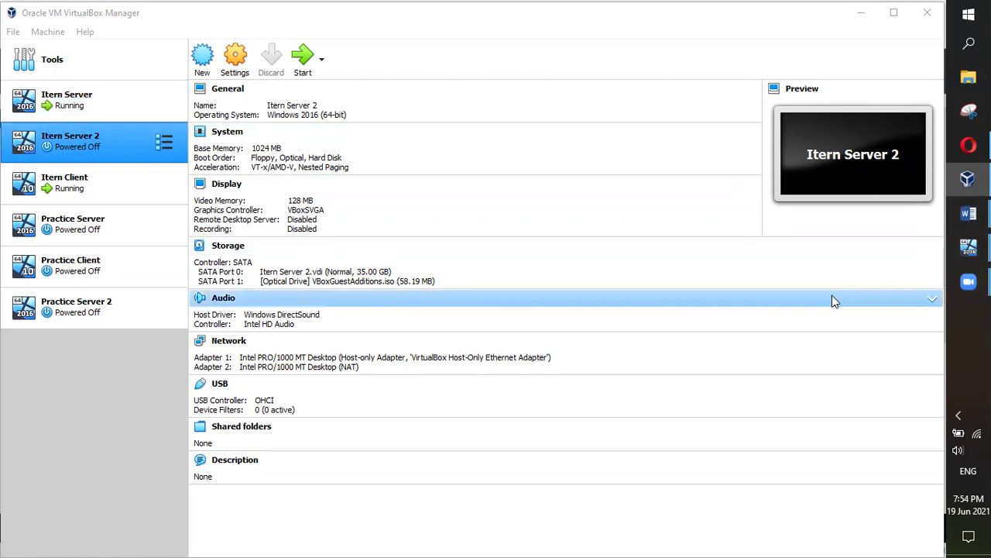
pyautogui.moveTo(968, 246)
pyautogui.click(866, 210)
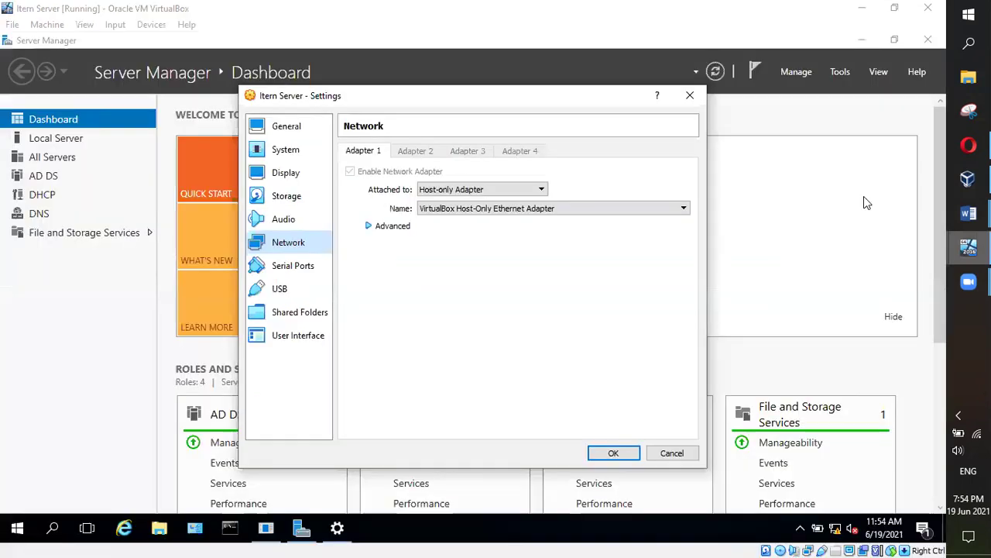
pyautogui.click(671, 454)
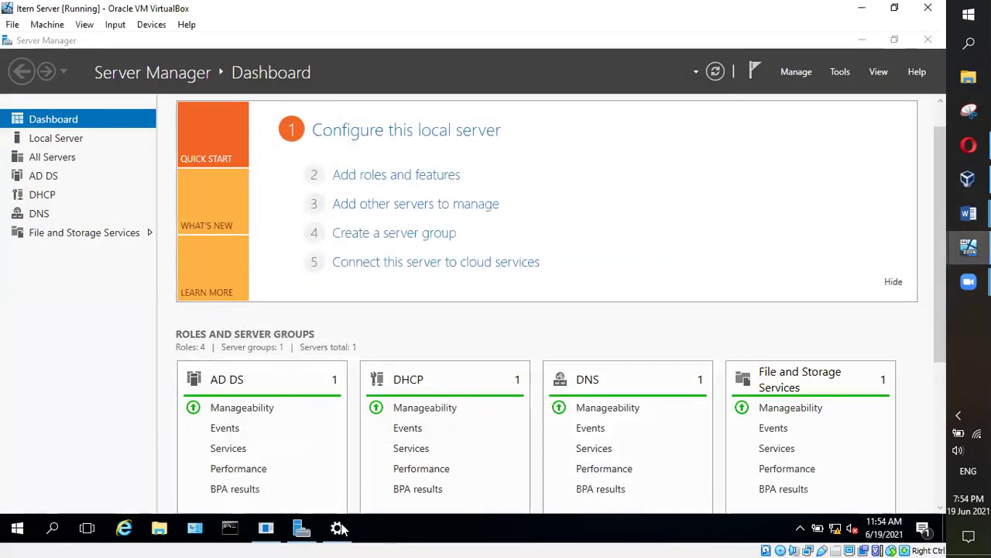
pyautogui.click(337, 528)
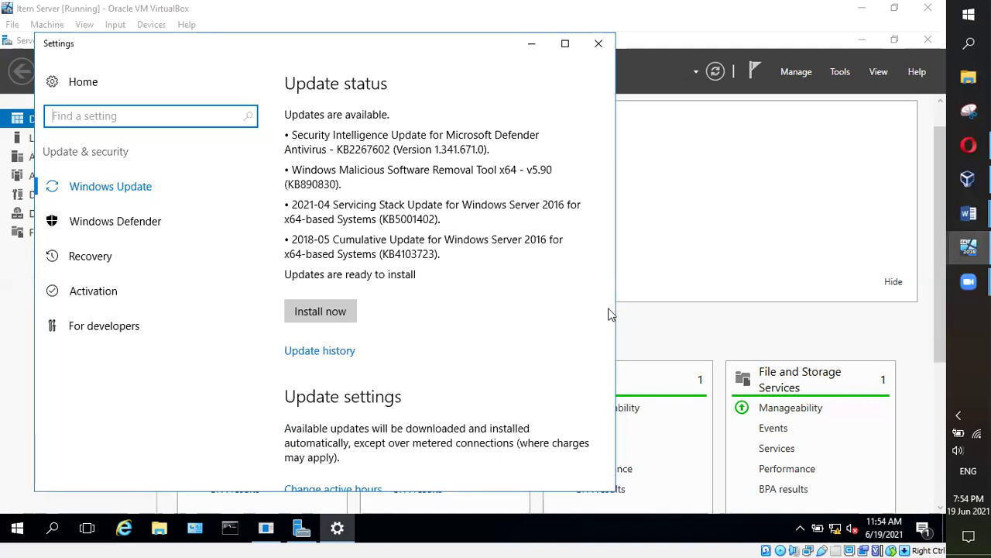
pyautogui.click(599, 43)
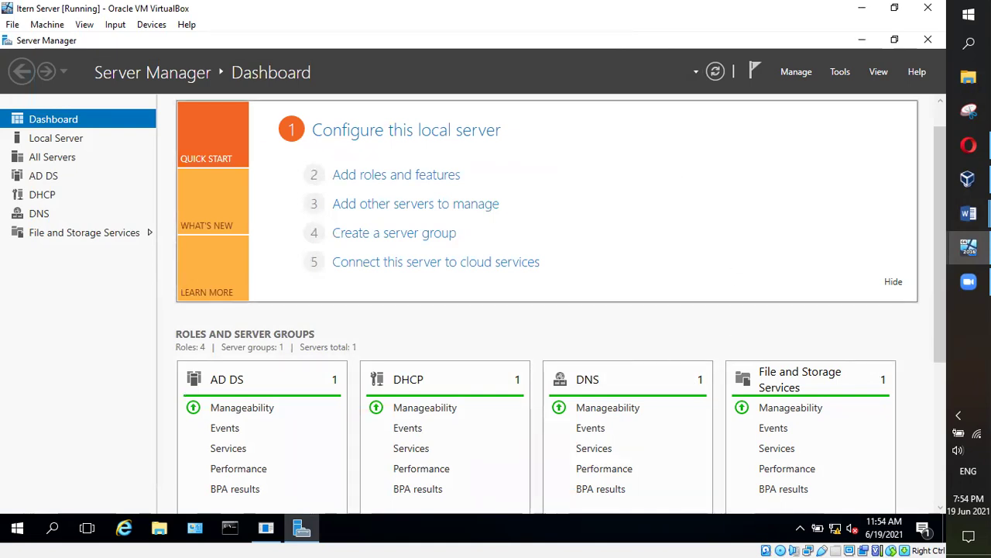
pyautogui.moveTo(969, 213)
pyautogui.click(887, 283)
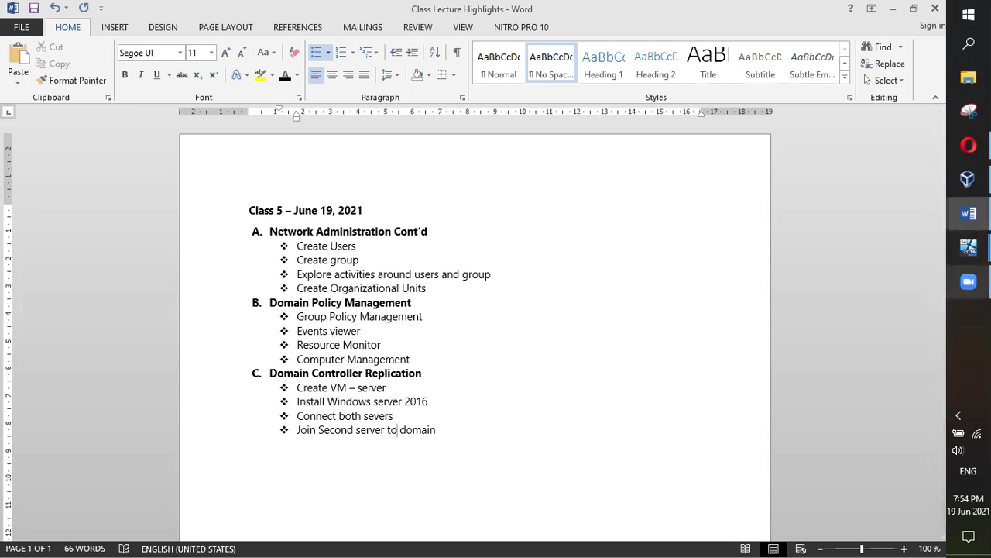
pyautogui.moveTo(969, 247)
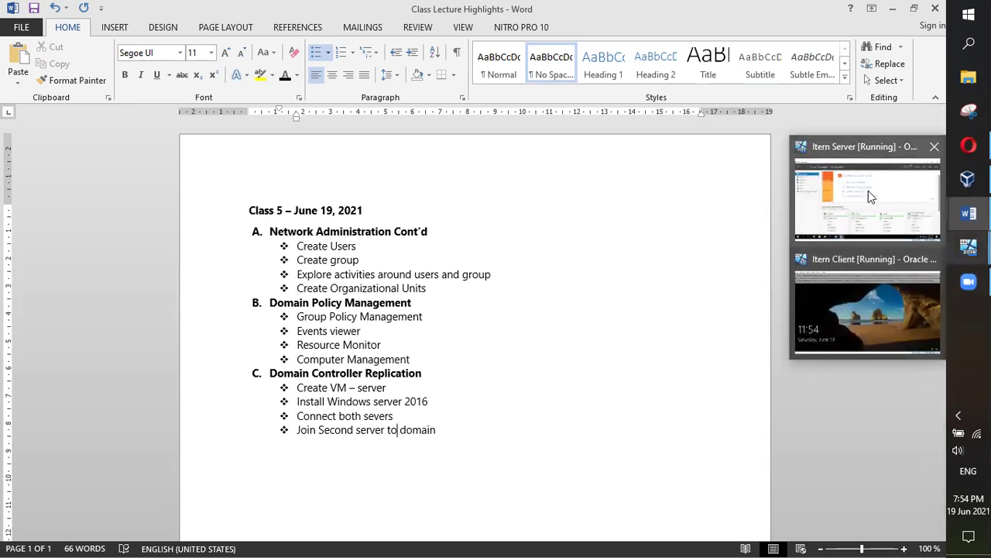
pyautogui.click(868, 190)
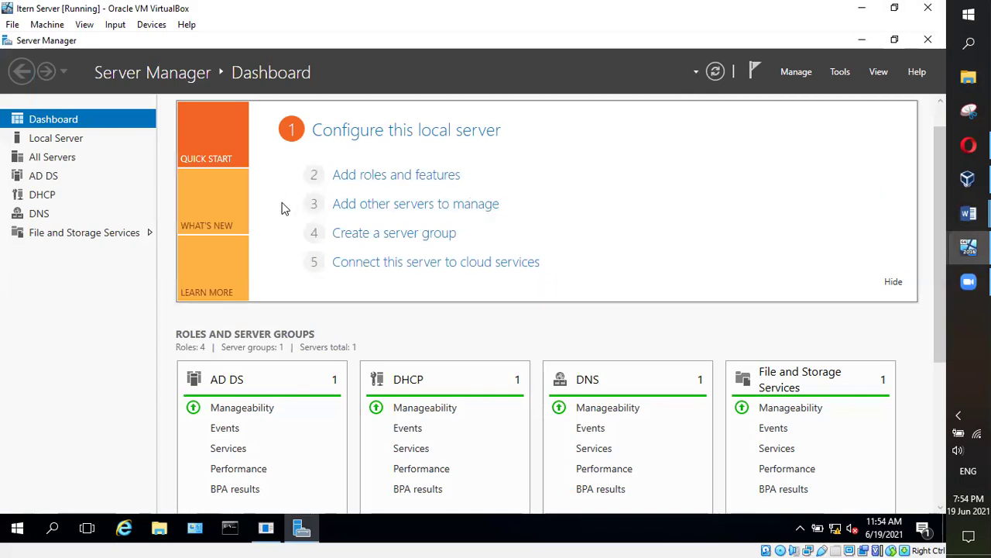
pyautogui.click(840, 73)
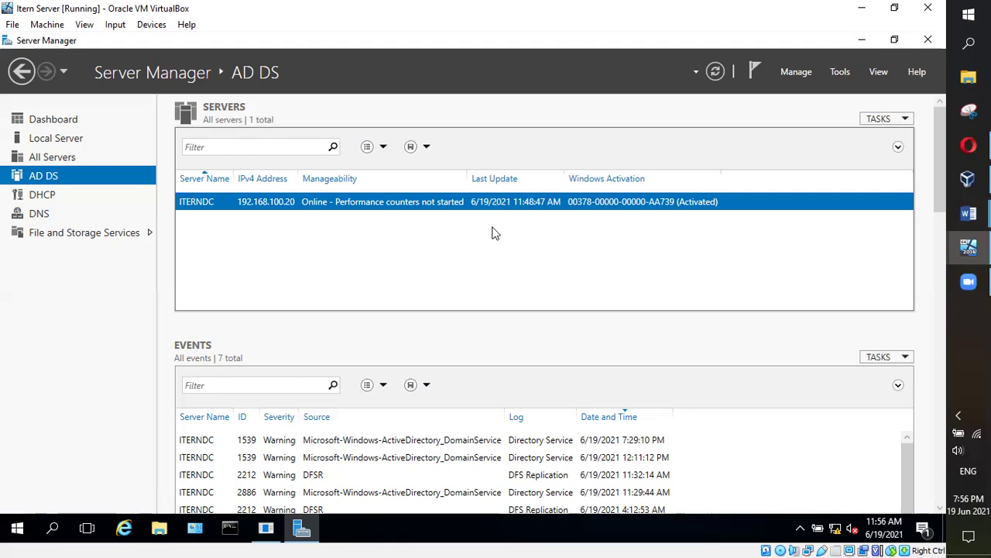
# Launch Active Directory Users and Computers from Server Manager's Tools menu
pyautogui.click(838, 73)
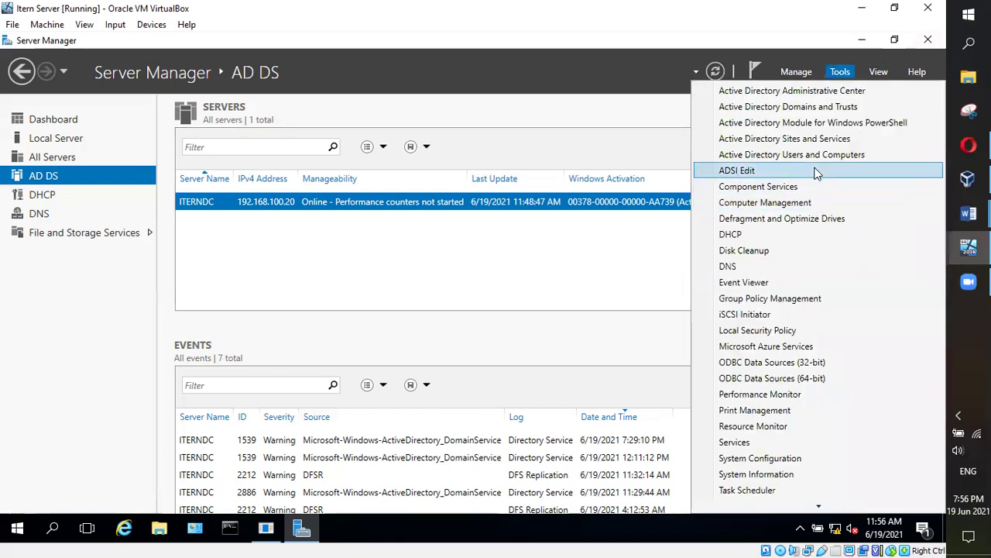
pyautogui.click(770, 157)
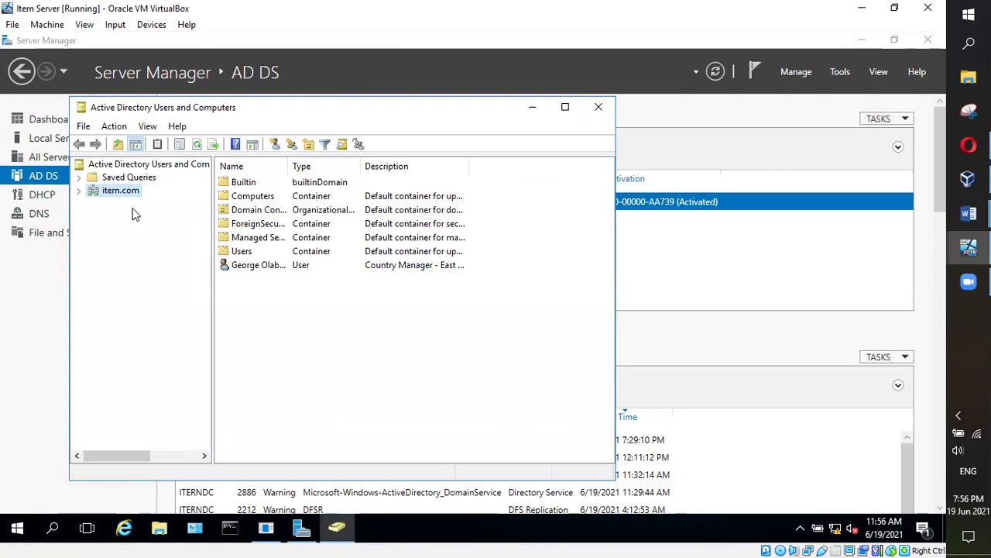
# Expand itern.com in ADUC and show the Users container's built-in accounts and security groups
pyautogui.click(78, 190)
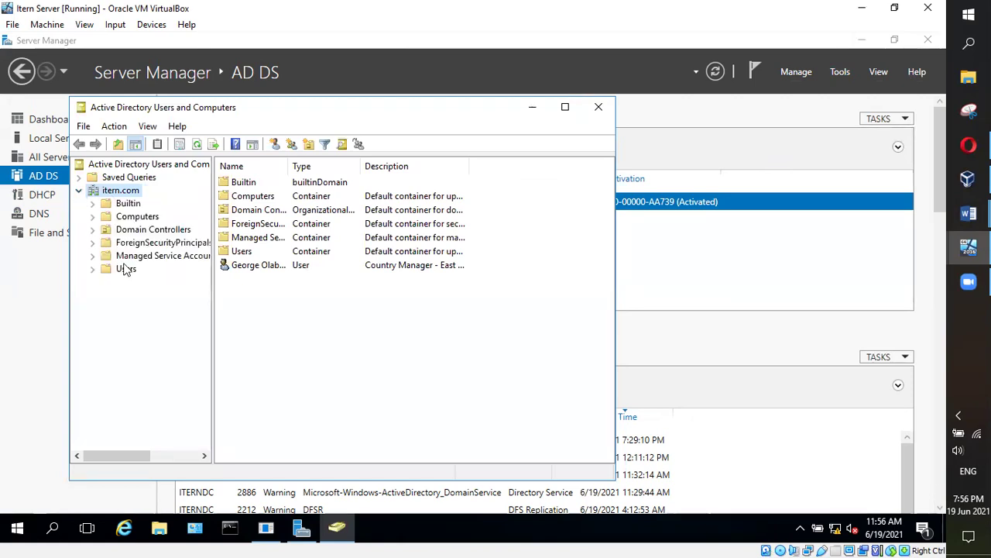
pyautogui.click(93, 269)
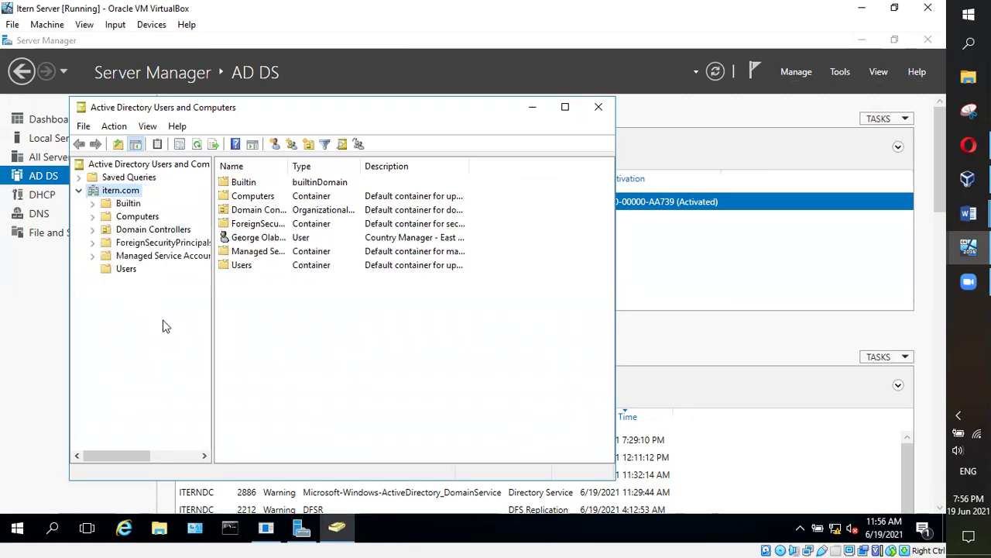
pyautogui.click(268, 240)
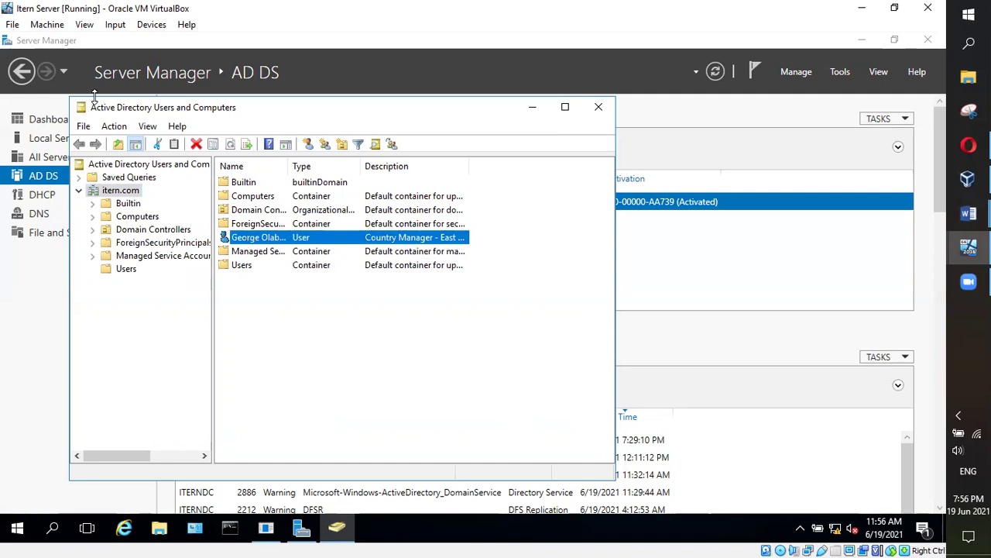
pyautogui.click(116, 268)
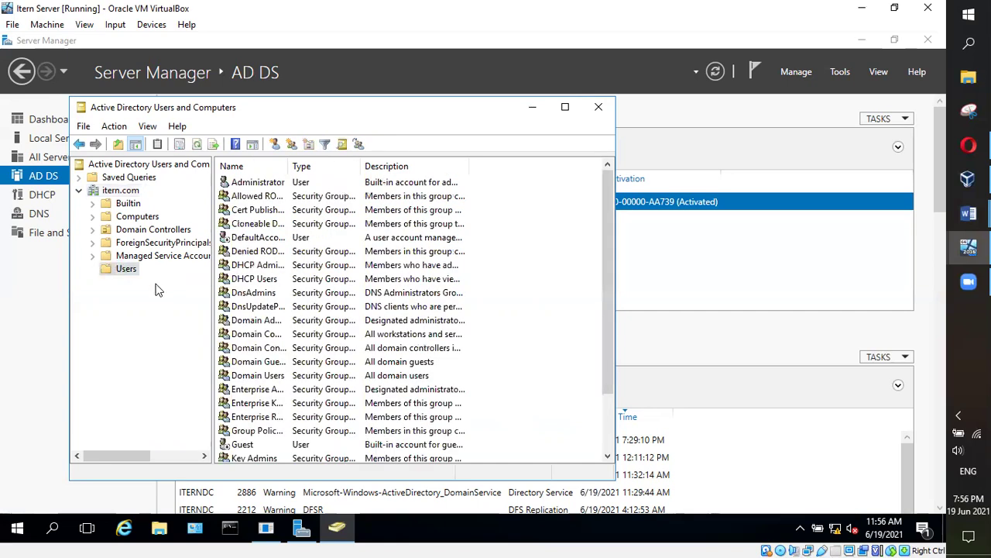
pyautogui.rightClick(122, 269)
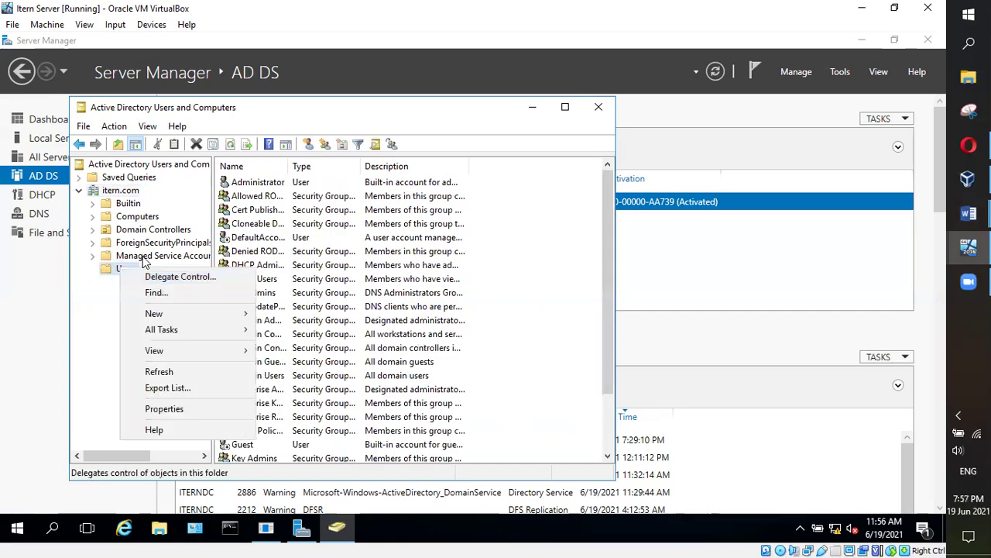
pyautogui.click(99, 313)
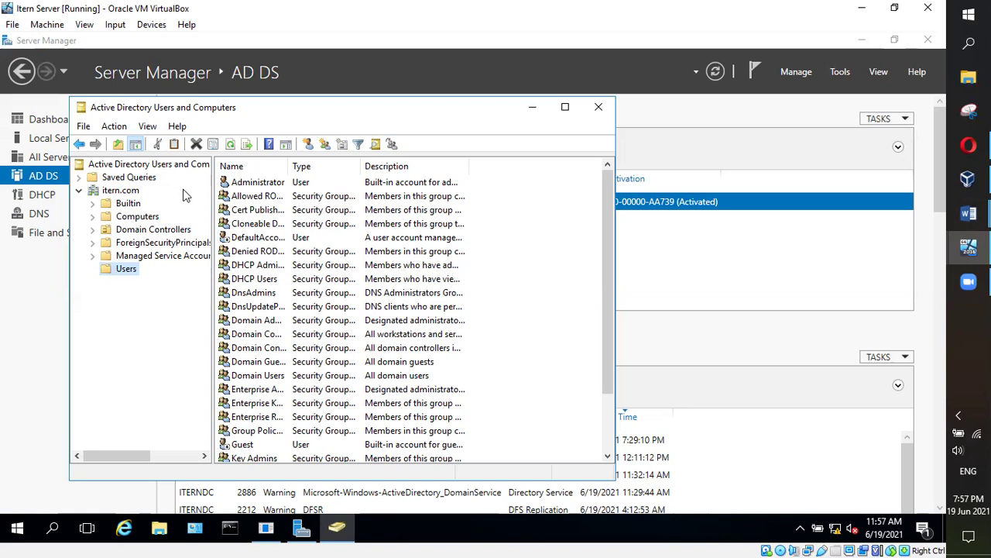
pyautogui.click(968, 248)
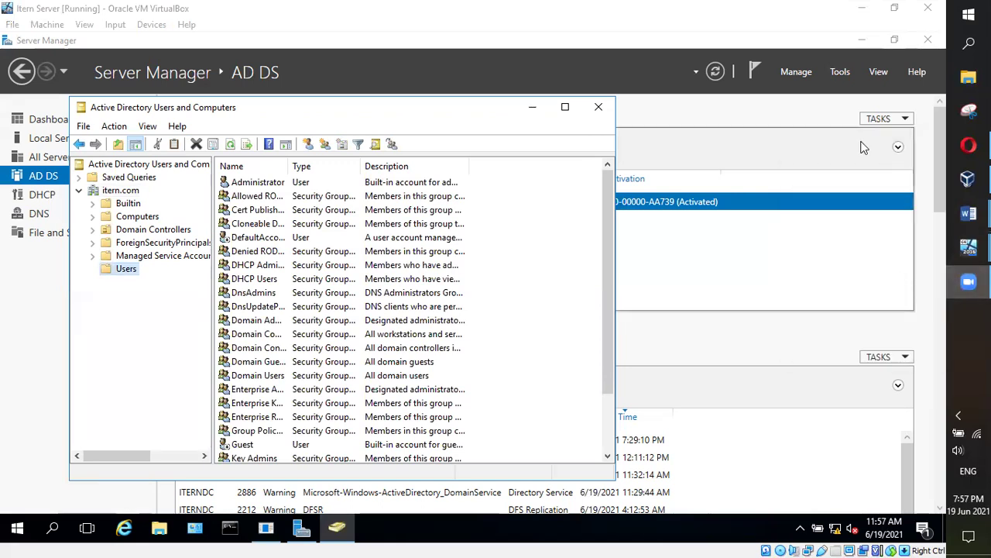
pyautogui.moveTo(969, 282)
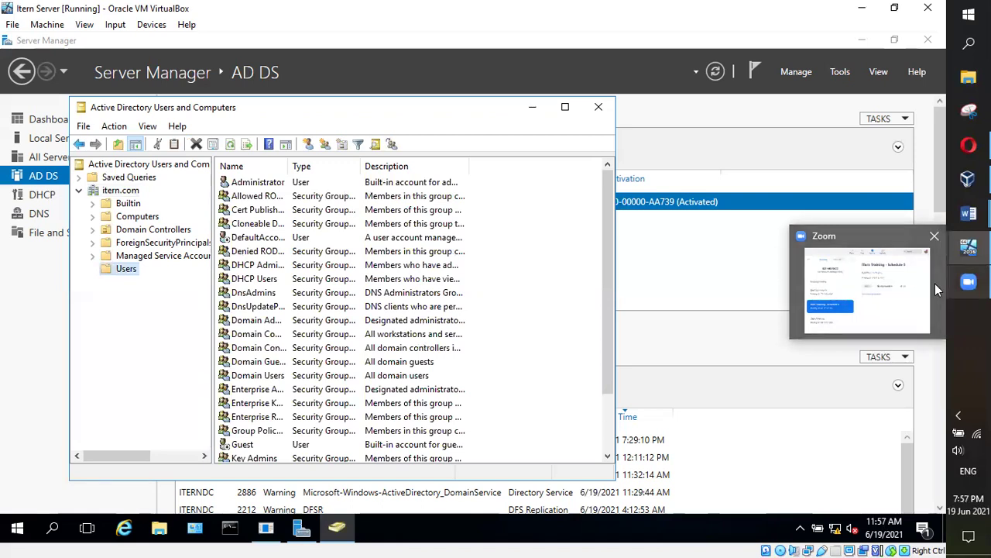
# Start a new user in the Users container and enter its first name
pyautogui.rightClick(123, 270)
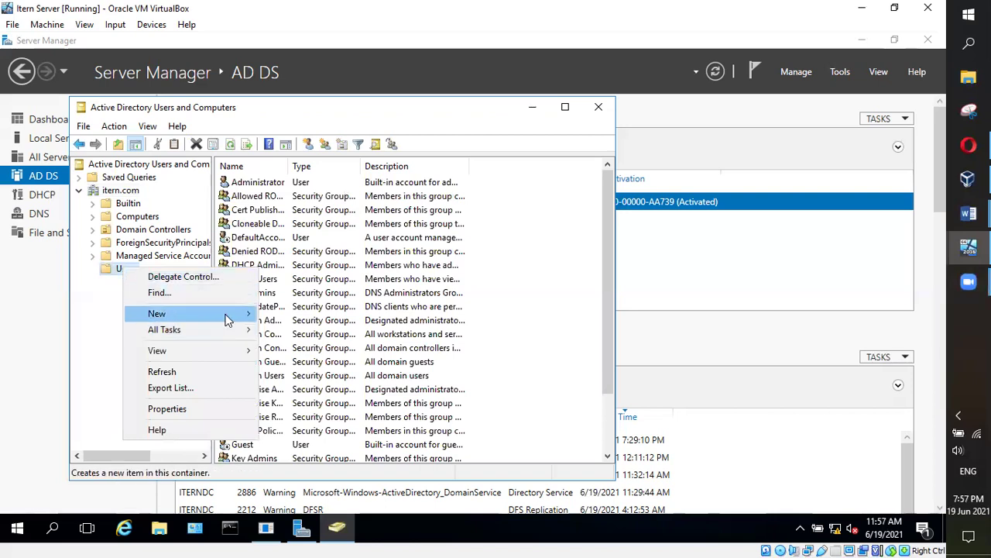
pyautogui.moveTo(228, 320)
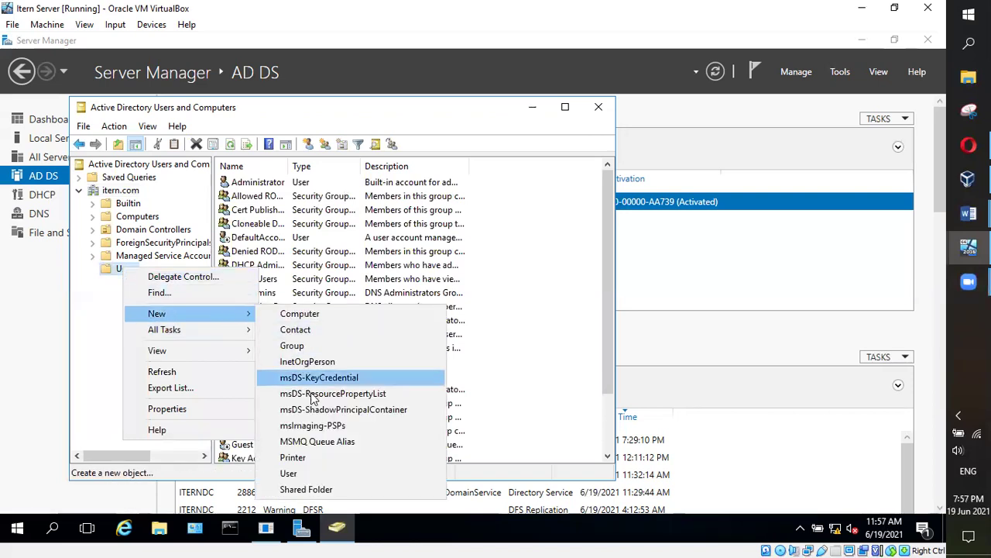
pyautogui.click(298, 474)
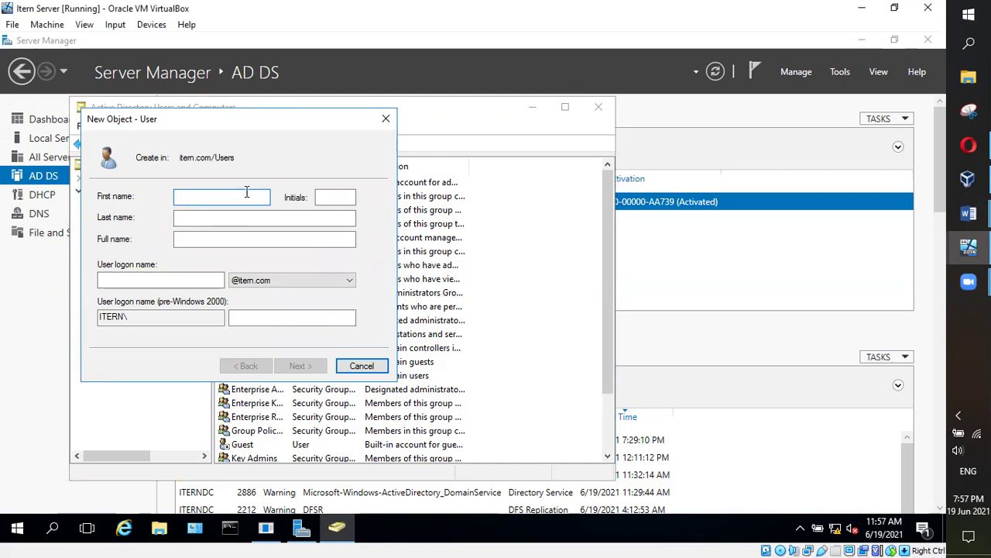
pyautogui.write('Ad')
pyautogui.press('BackSpace')
pyautogui.press('BackSpace')
pyautogui.press('BackSpace')
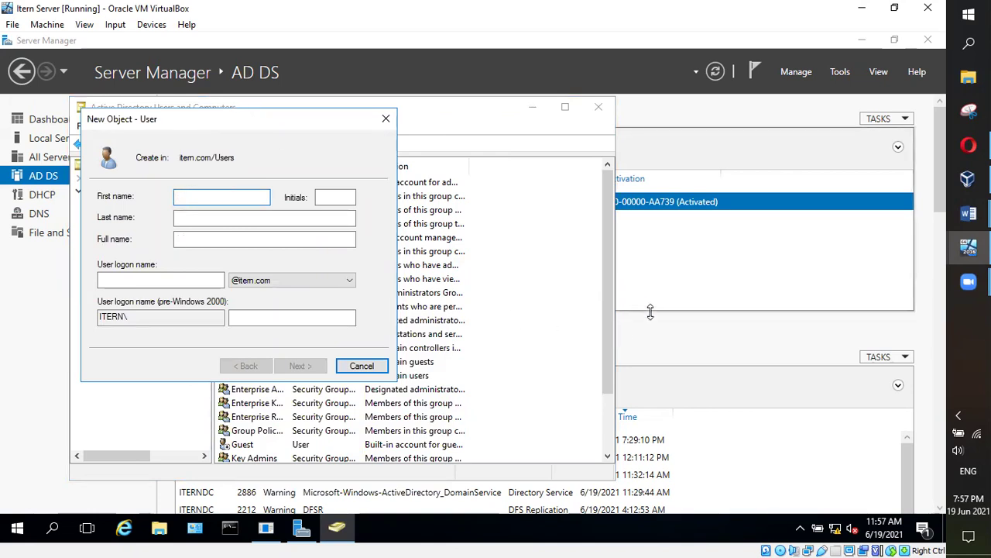
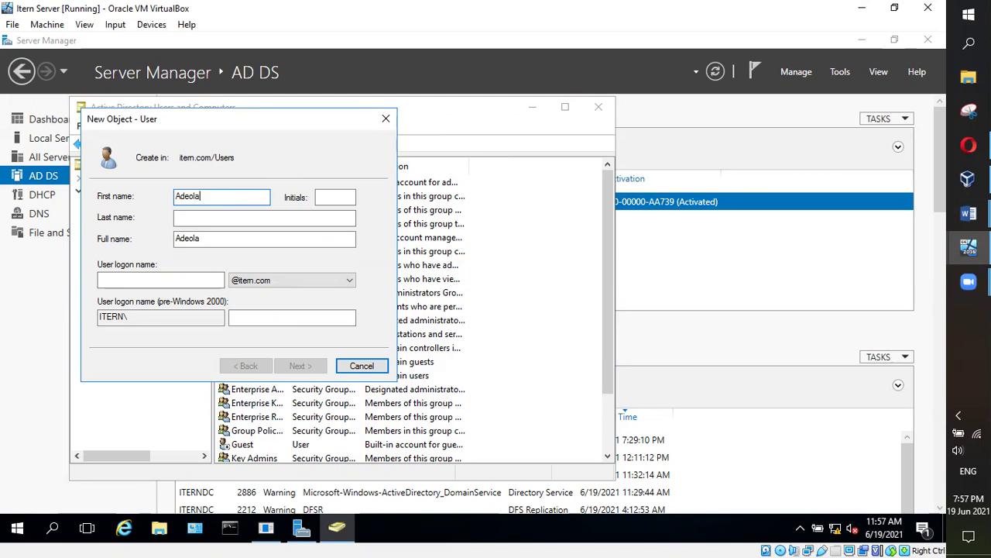
# Fill in the new user's last name and logon name, then move to the password step
pyautogui.press('Tab')
pyautogui.press('Tab')
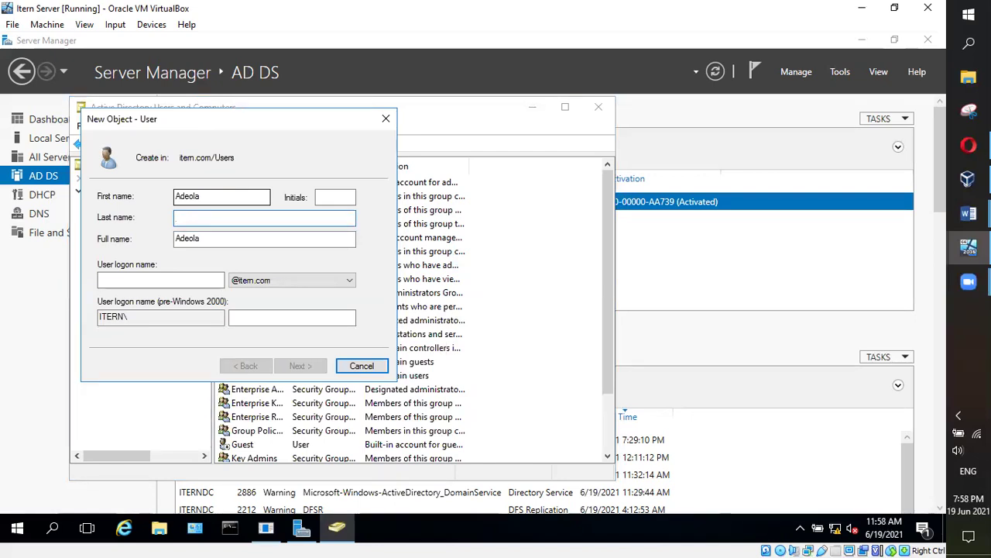
pyautogui.write('tern')
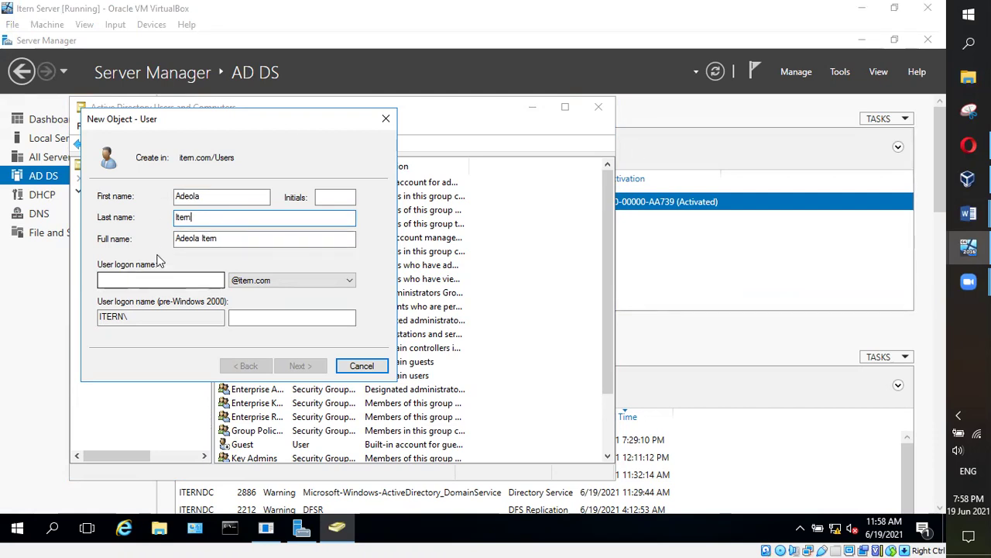
pyautogui.doubleClick(199, 217)
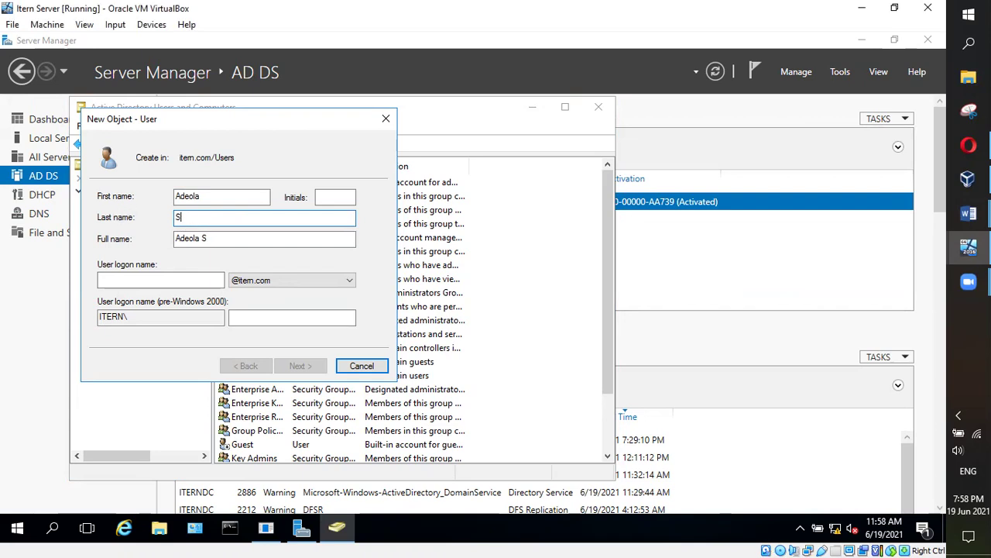
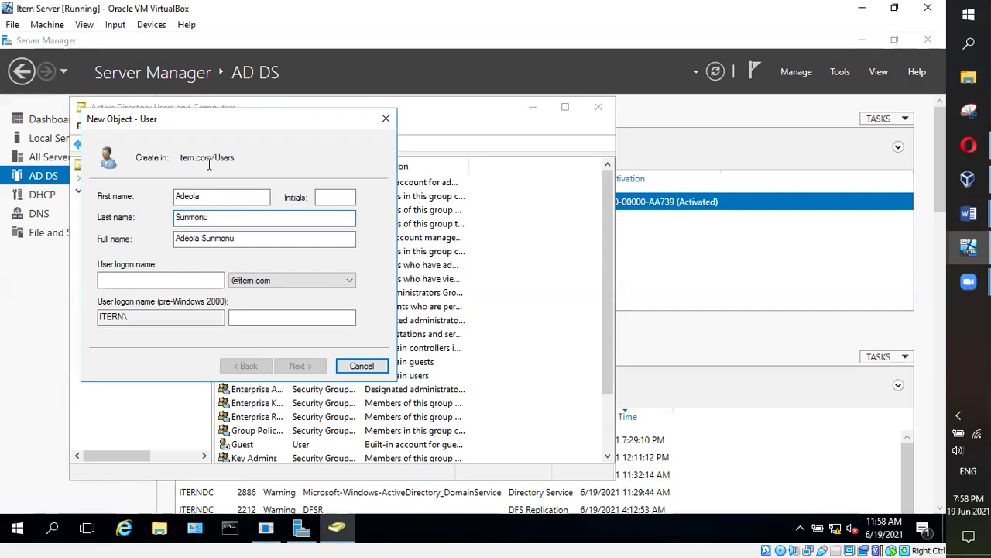
pyautogui.click(141, 277)
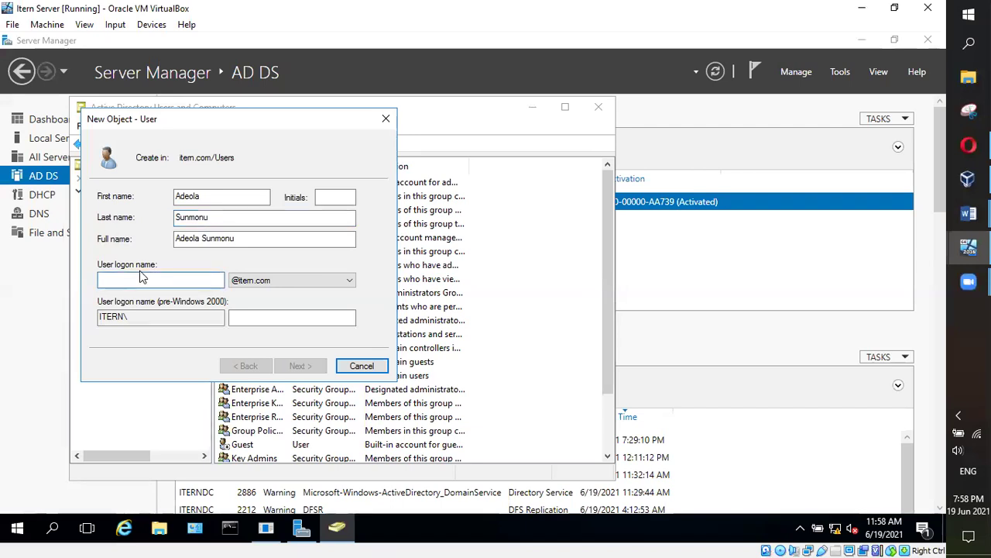
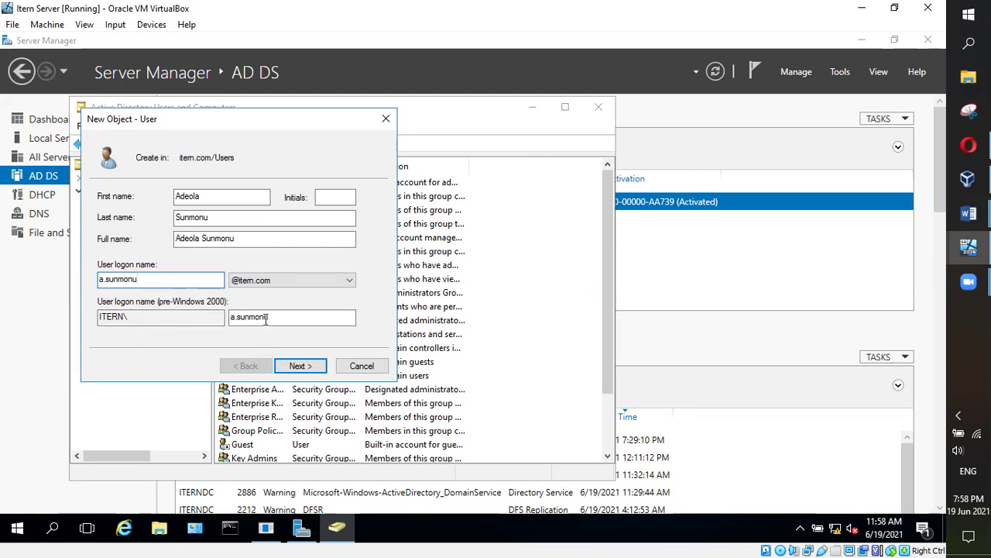
pyautogui.click(299, 365)
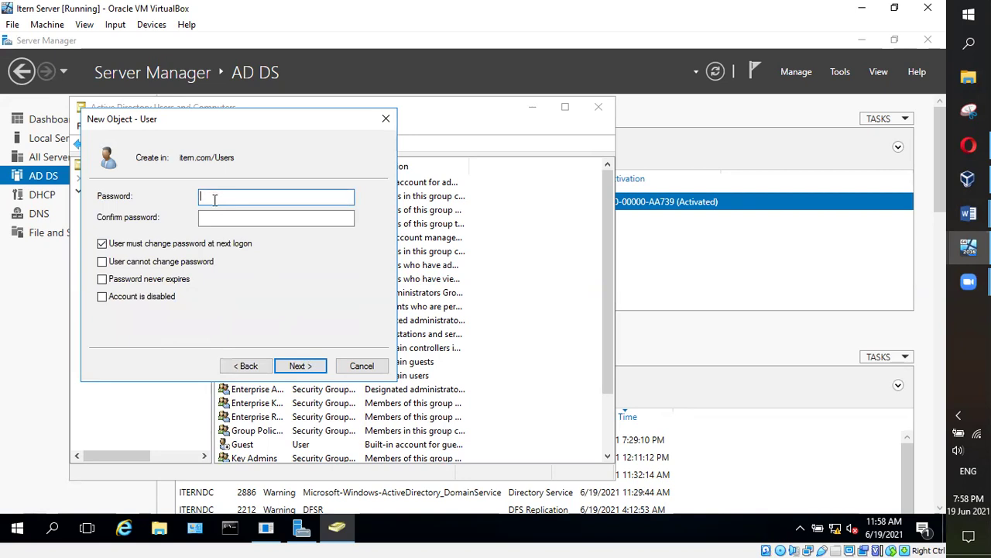
# Enter and confirm the new user's password and finish creating the account
pyautogui.write('•••••••••')
pyautogui.click(230, 217)
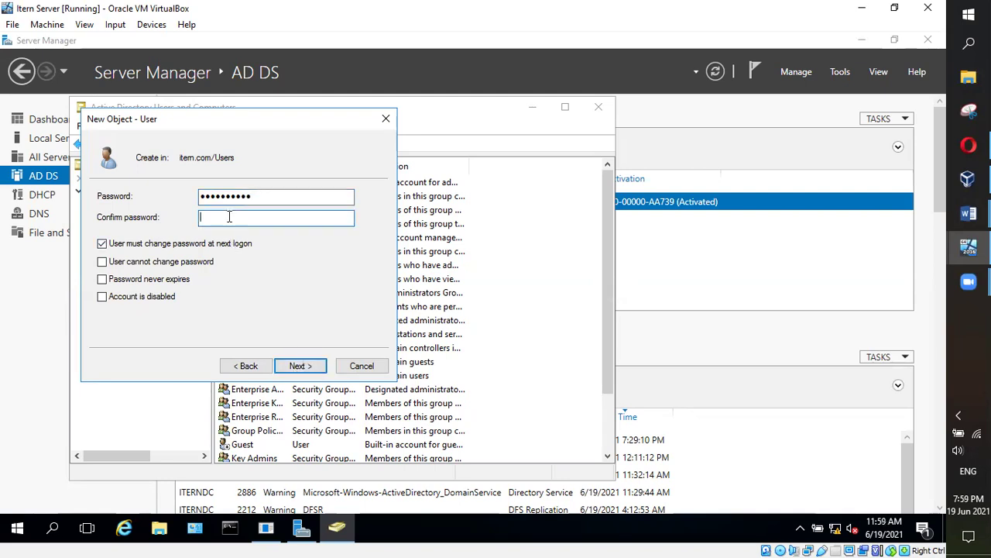
pyautogui.write('**********')
pyautogui.click(312, 367)
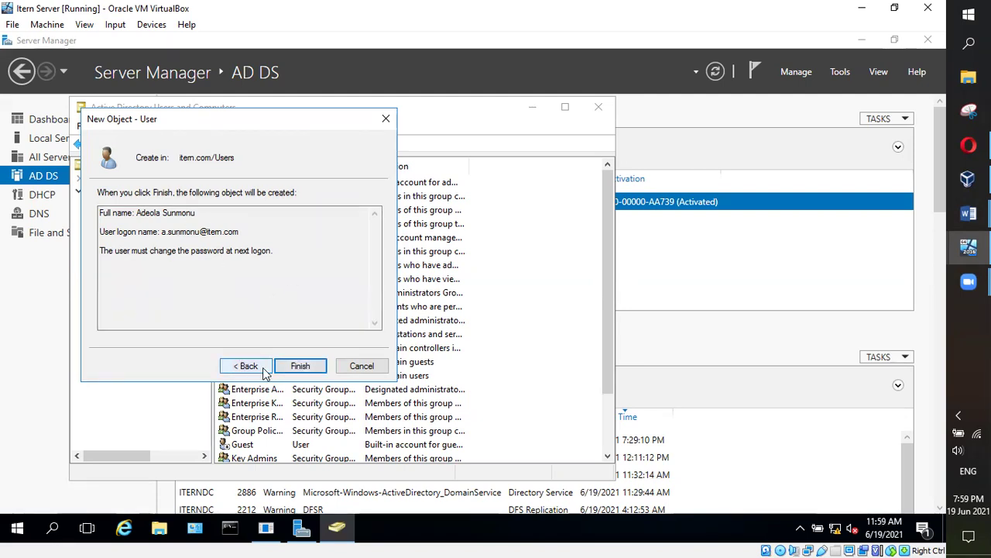
pyautogui.click(311, 366)
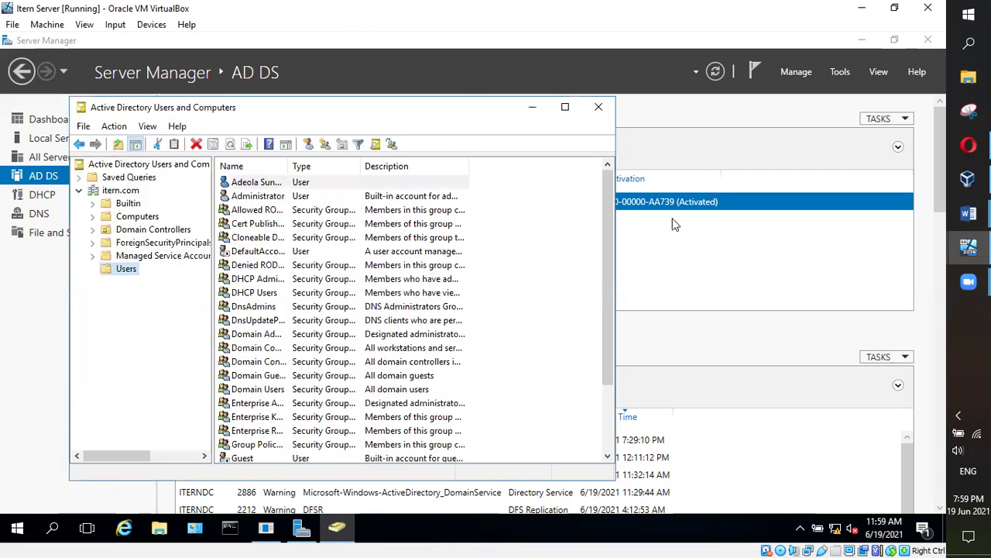
pyautogui.moveTo(605, 235); pyautogui.dragTo(604, 318)
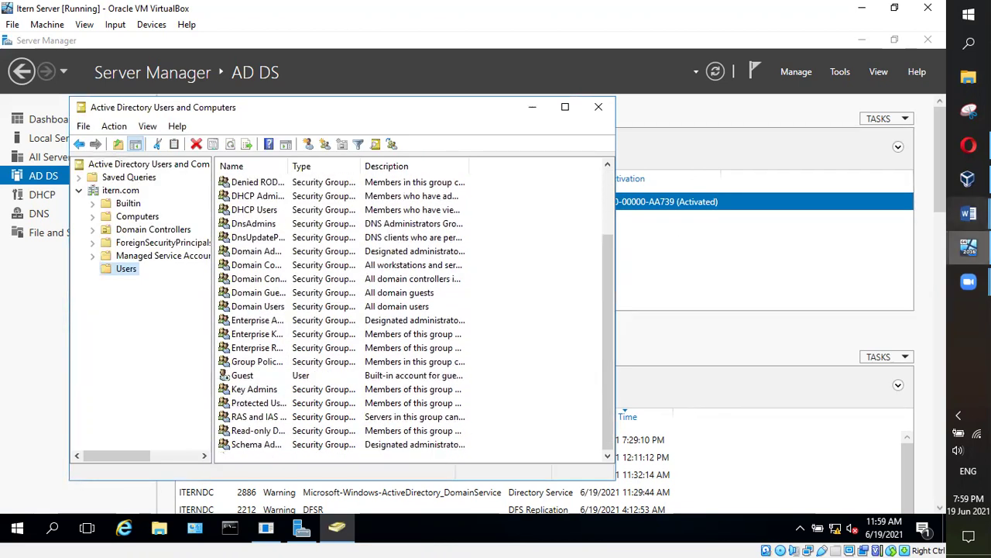
# Bring the Itern Client VM to the front and send it Ctrl-Alt-Del
pyautogui.moveTo(968, 247)
pyautogui.click(868, 306)
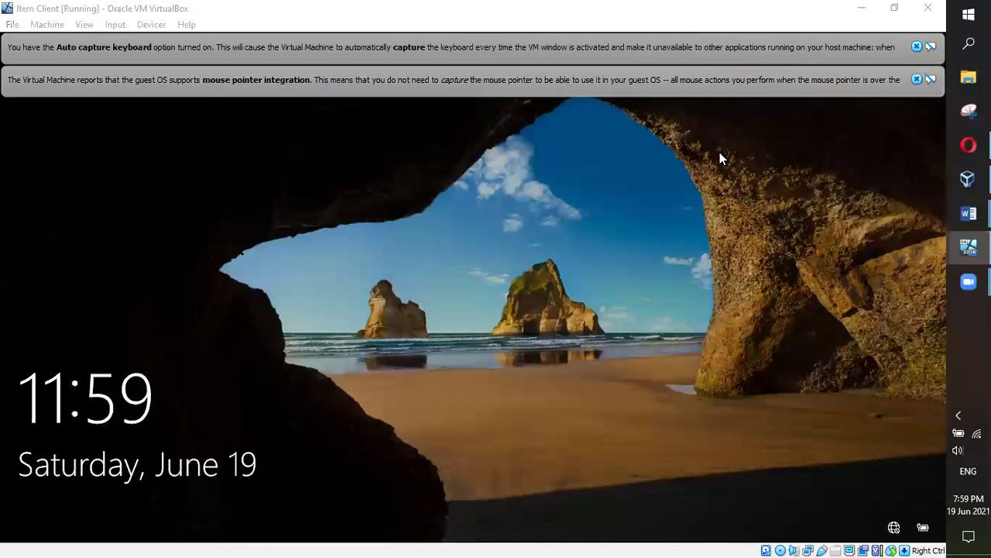
pyautogui.click(243, 5)
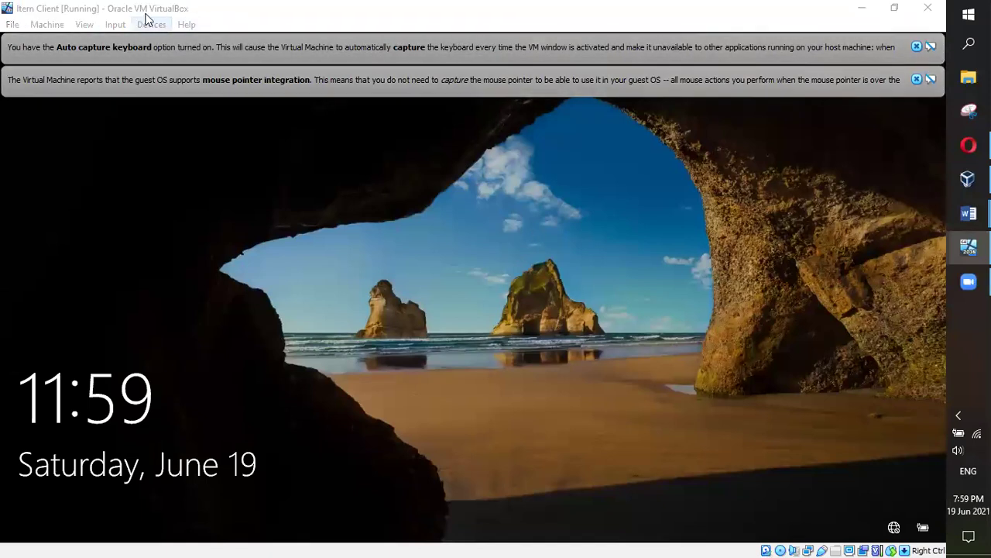
pyautogui.click(115, 24)
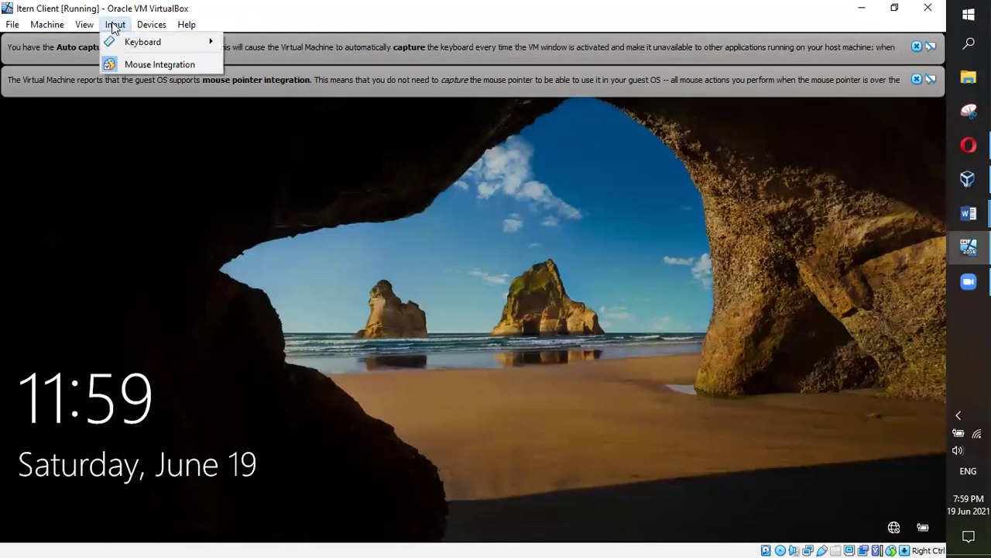
pyautogui.moveTo(151, 42)
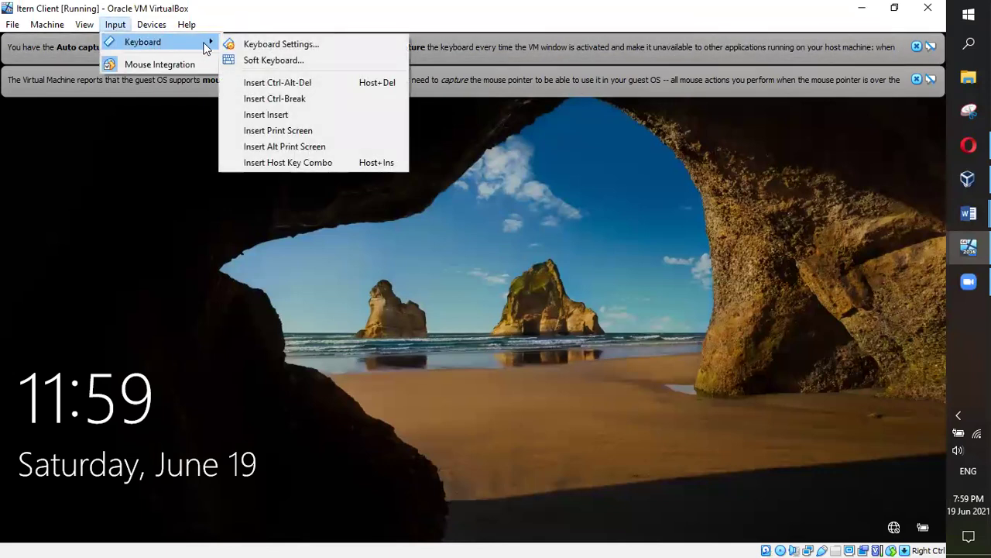
pyautogui.click(287, 79)
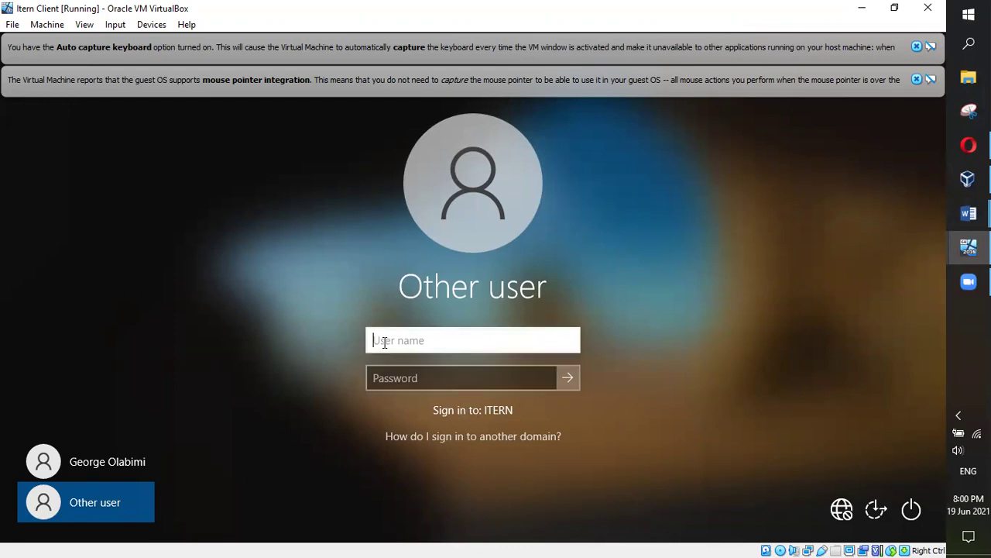
# Sign in to the client as the new domain user, retyping the rejected password
pyautogui.press('Tab')
pyautogui.write('•••••')
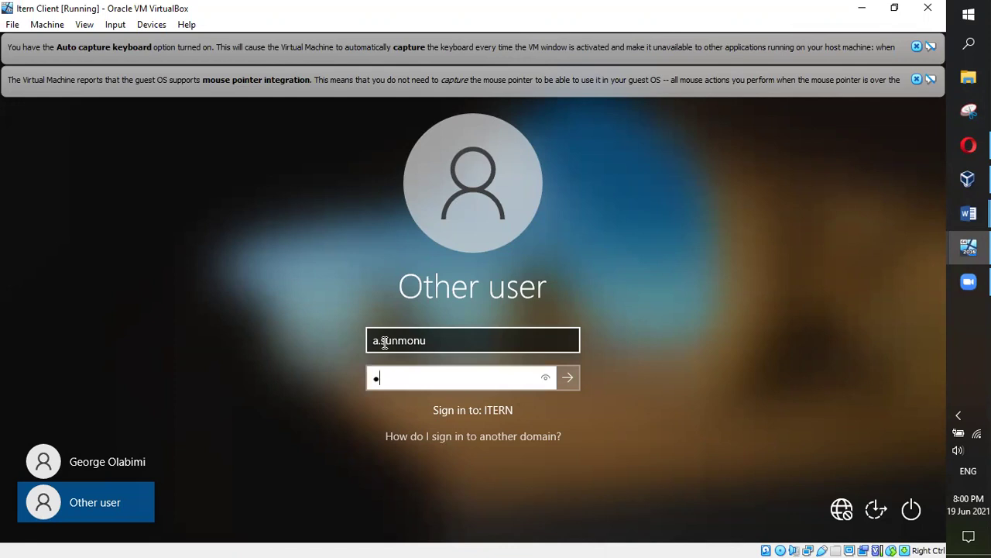
pyautogui.write('••••')
pyautogui.press('Return')
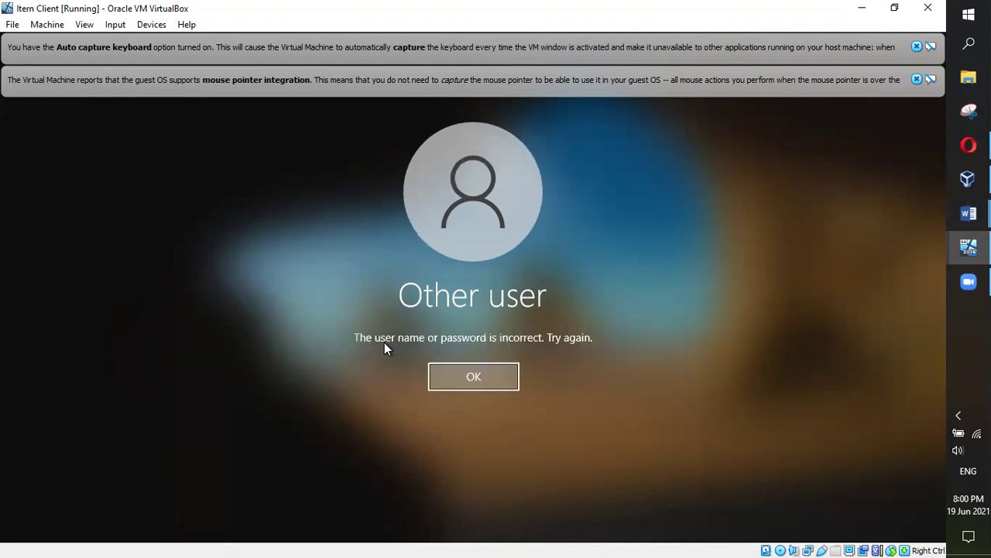
pyautogui.click(438, 371)
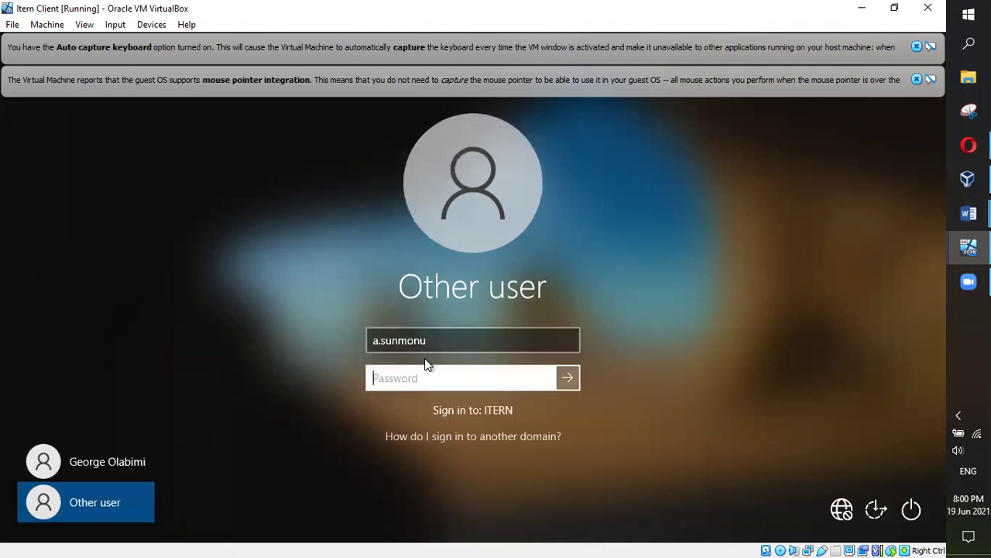
pyautogui.write('••••••••••')
pyautogui.press('Return')
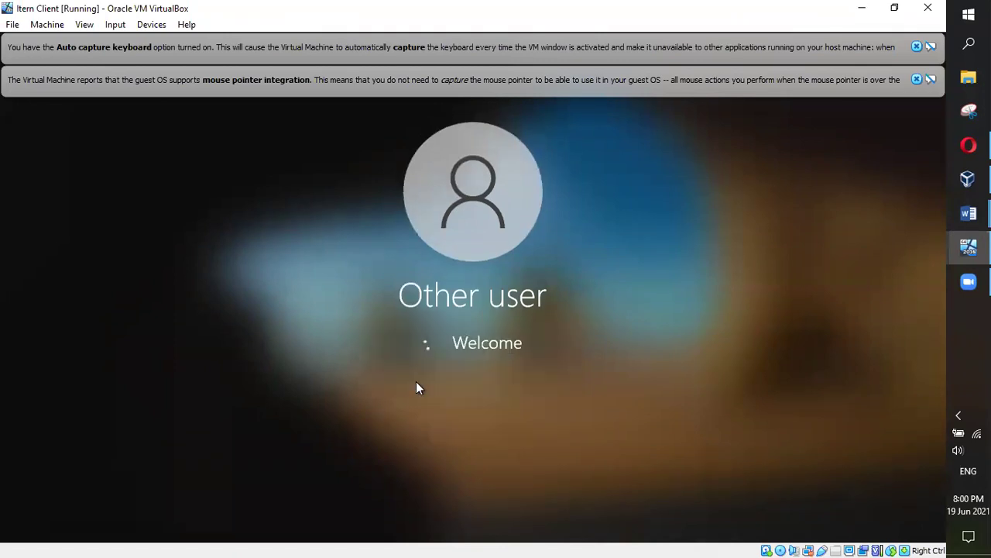
# Accept the password-change prompt and remove the added itern\ prefix from the user name
pyautogui.click(417, 384)
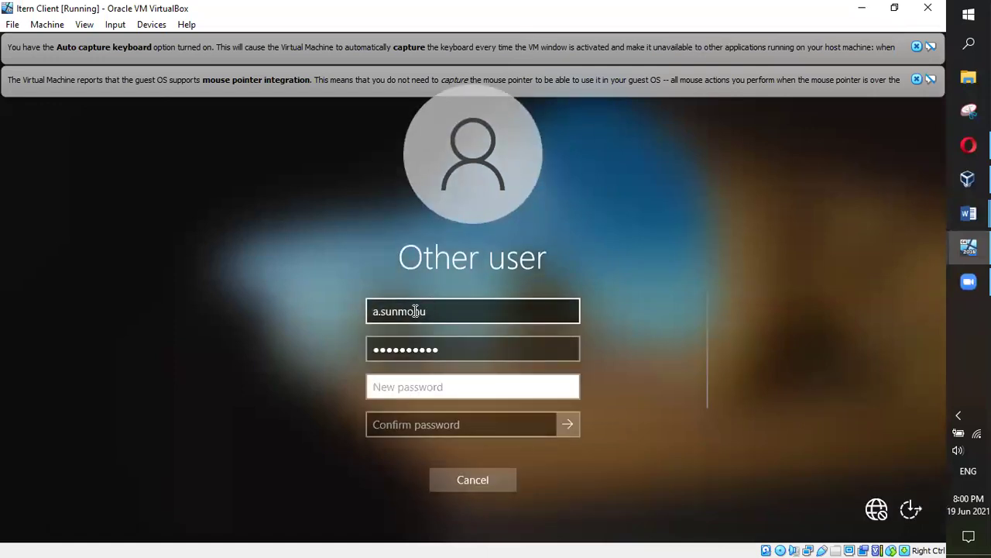
pyautogui.click(383, 306)
pyautogui.write('itern')
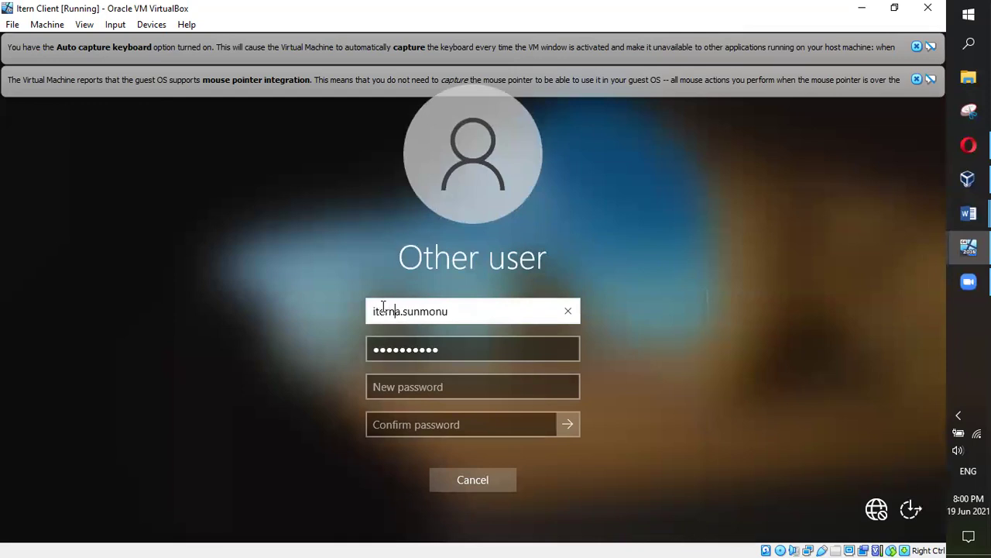
pyautogui.write('\\')
pyautogui.click(469, 350)
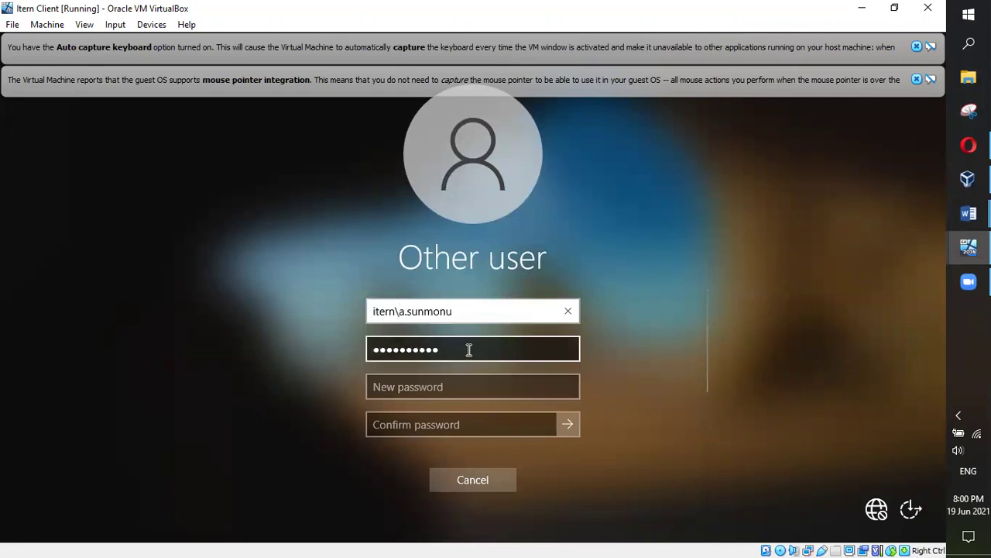
pyautogui.click(487, 389)
pyautogui.click(436, 345)
pyautogui.click(422, 391)
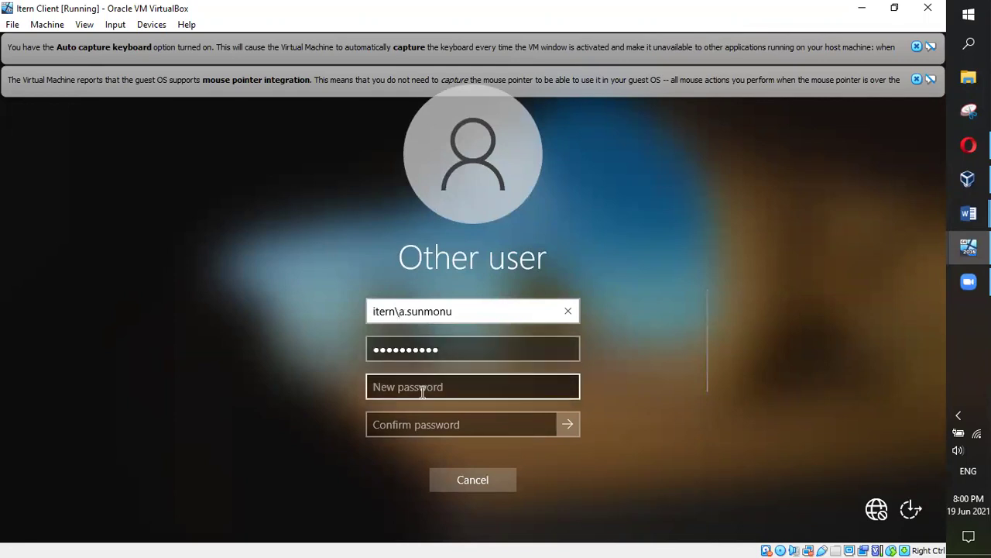
pyautogui.click(401, 311)
pyautogui.moveTo(400, 311); pyautogui.dragTo(328, 304)
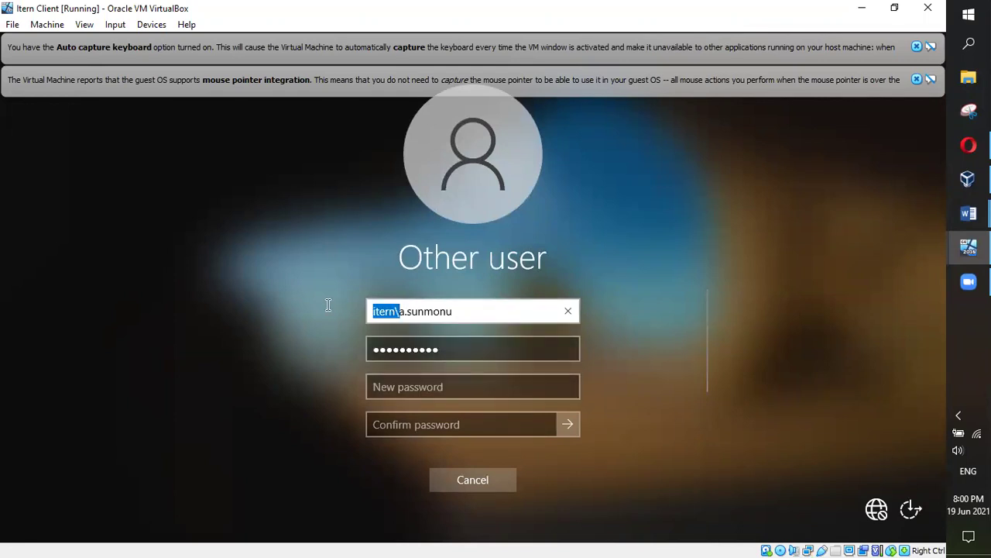
pyautogui.press('BackSpace')
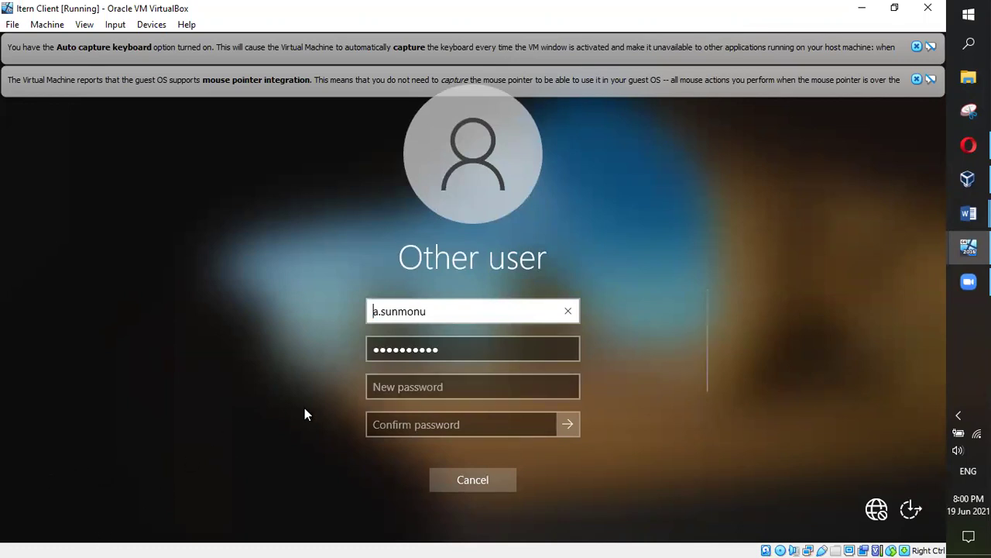
# Enter and confirm the new password, check it, and submit the change
pyautogui.click(436, 387)
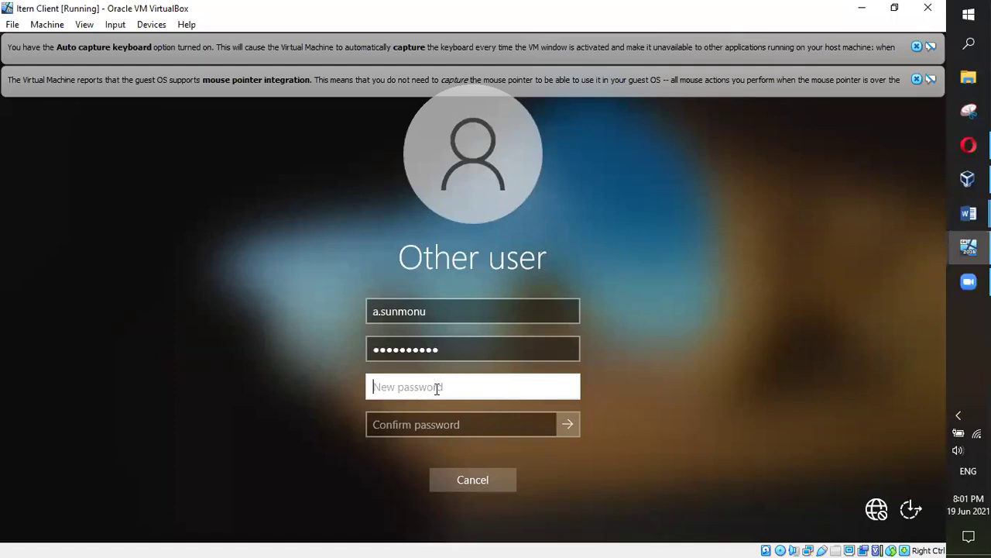
pyautogui.write('•••••••••••••')
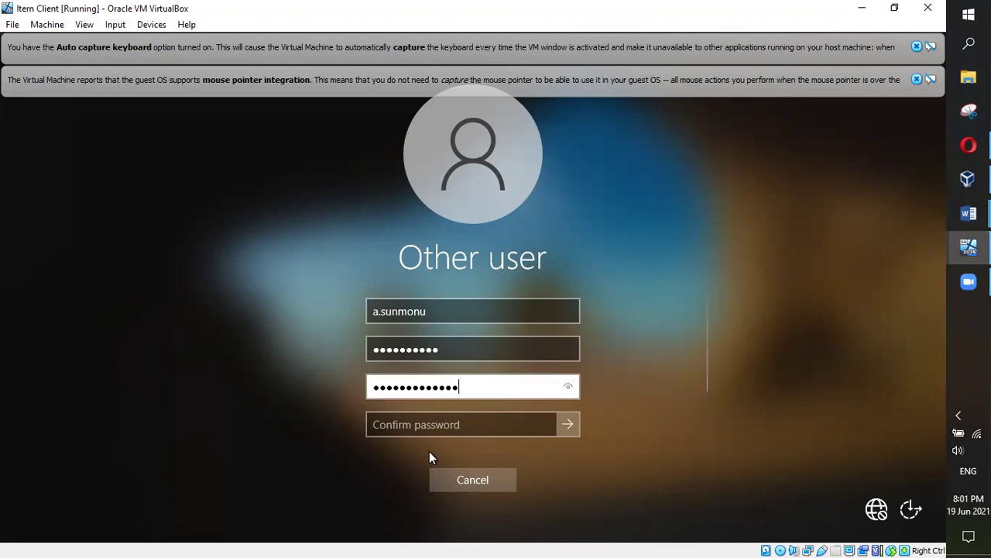
pyautogui.click(391, 424)
pyautogui.write('•••••••••••')
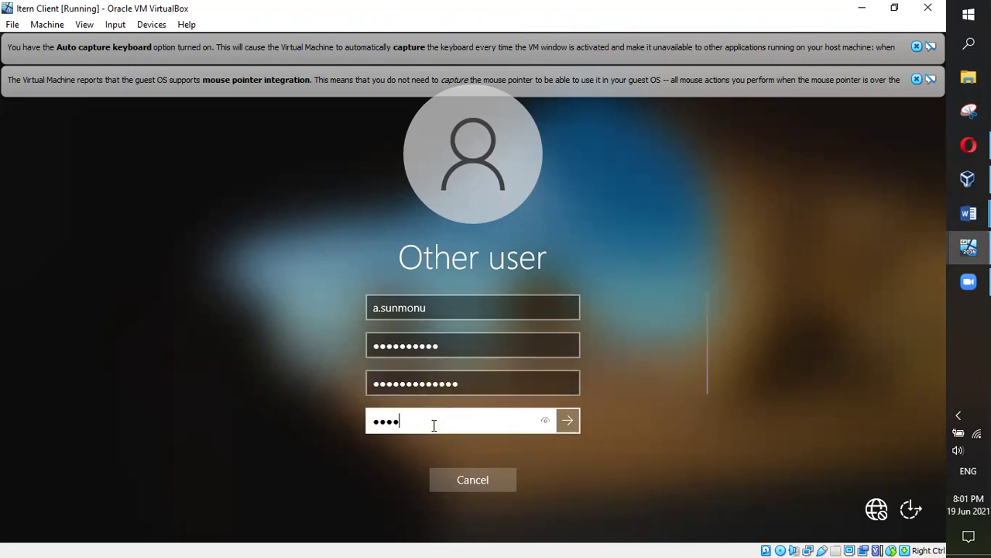
pyautogui.write('••')
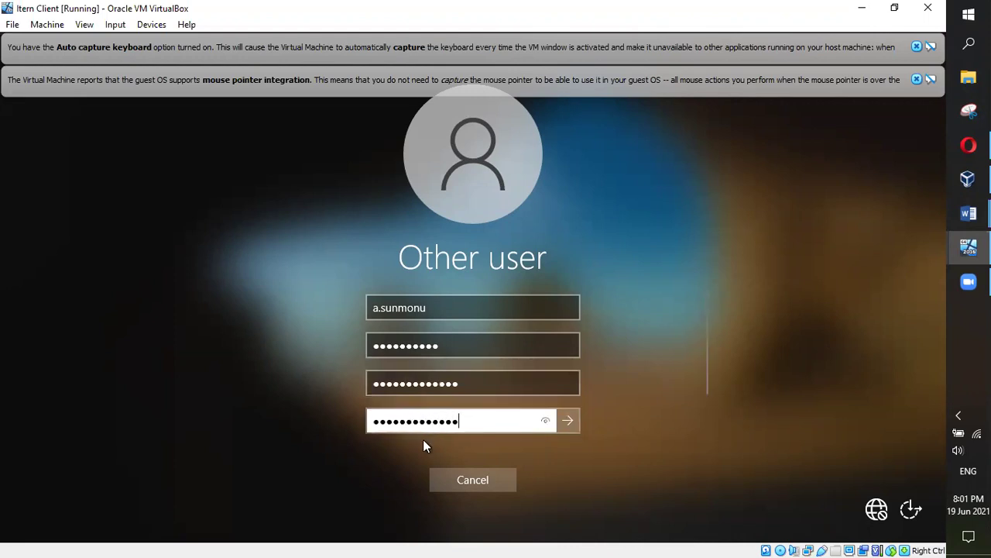
pyautogui.click(545, 423)
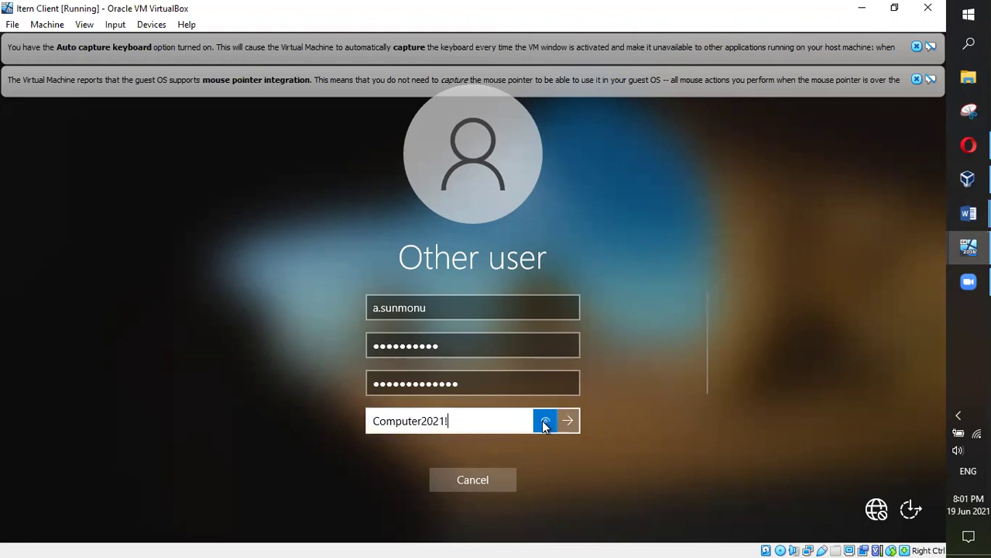
pyautogui.click(551, 381)
pyautogui.doubleClick(553, 380)
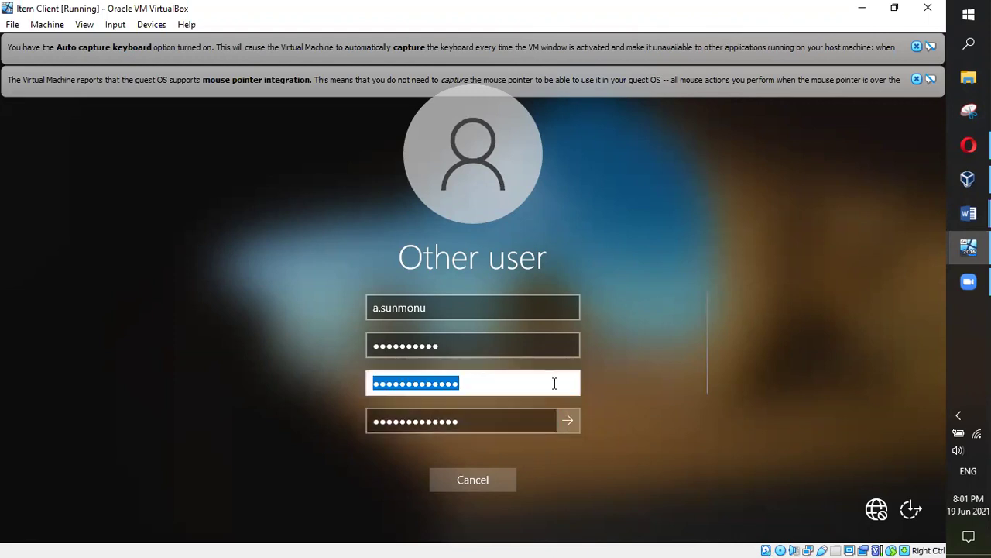
pyautogui.click(478, 380)
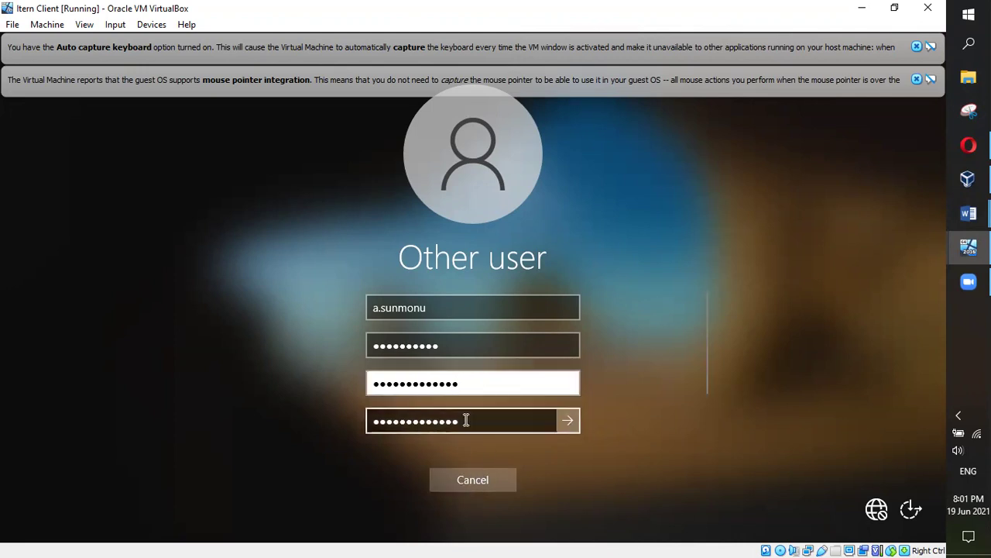
pyautogui.click(567, 420)
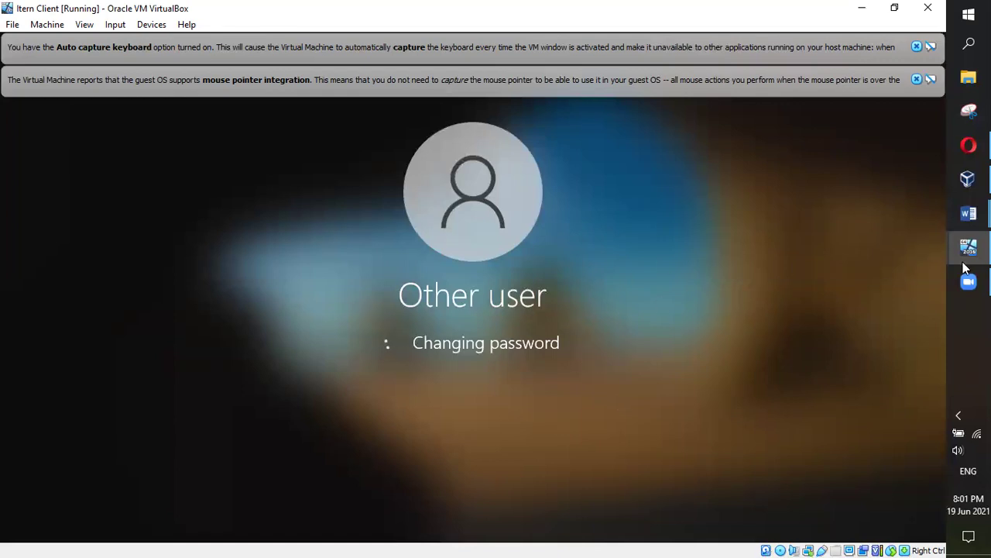
pyautogui.moveTo(968, 247)
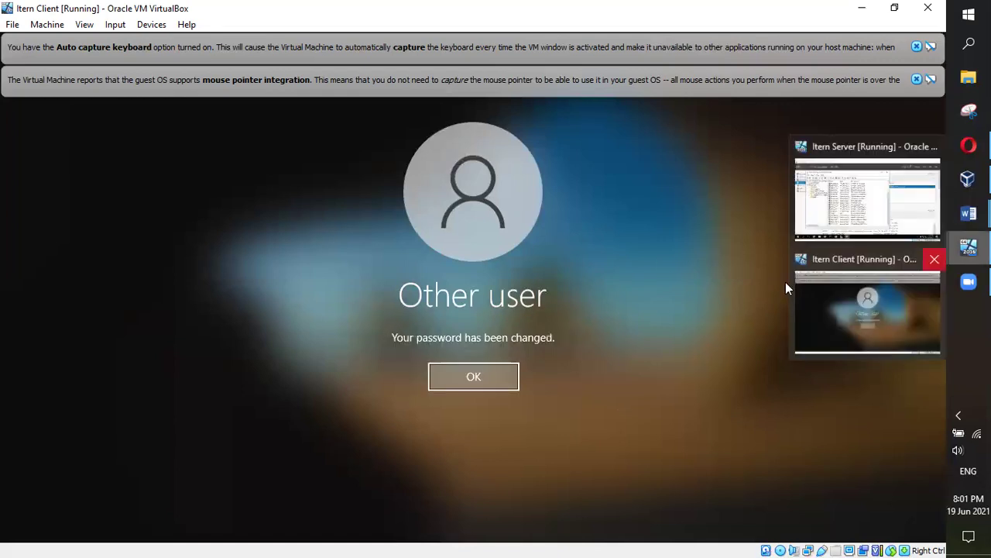
pyautogui.click(487, 368)
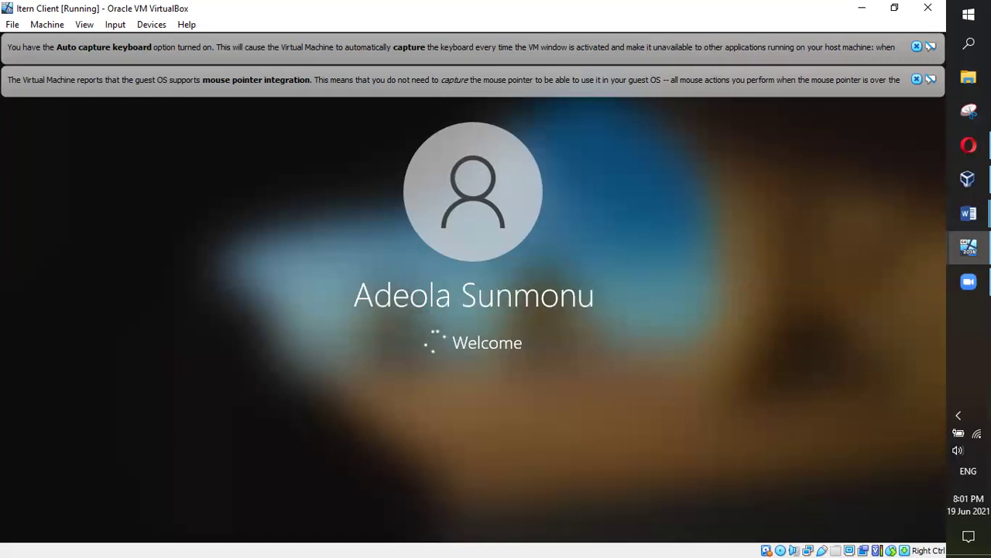
# Switch to the Itern Server VM, then bring up Word's Class Lecture Highlights and select the Create Users line
pyautogui.moveTo(950, 237)
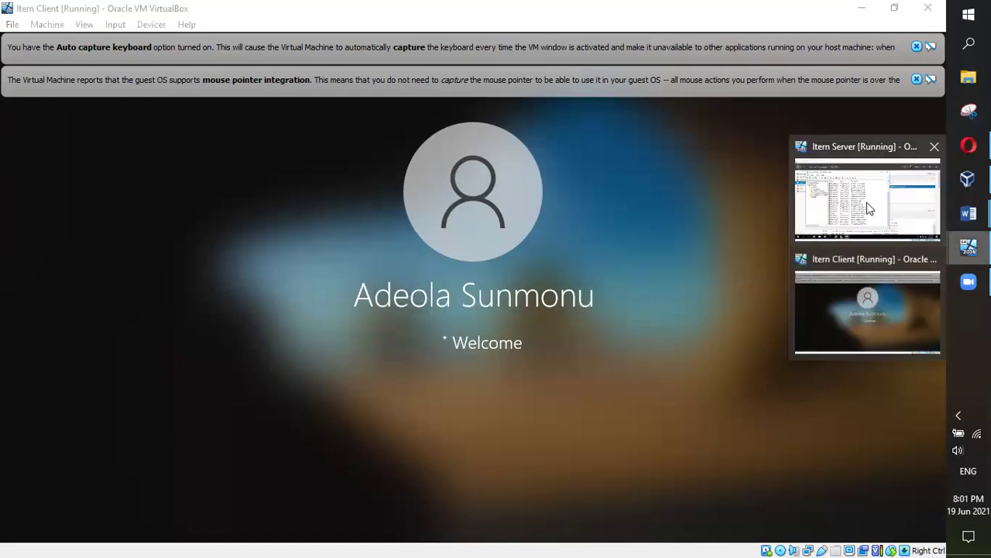
pyautogui.click(867, 202)
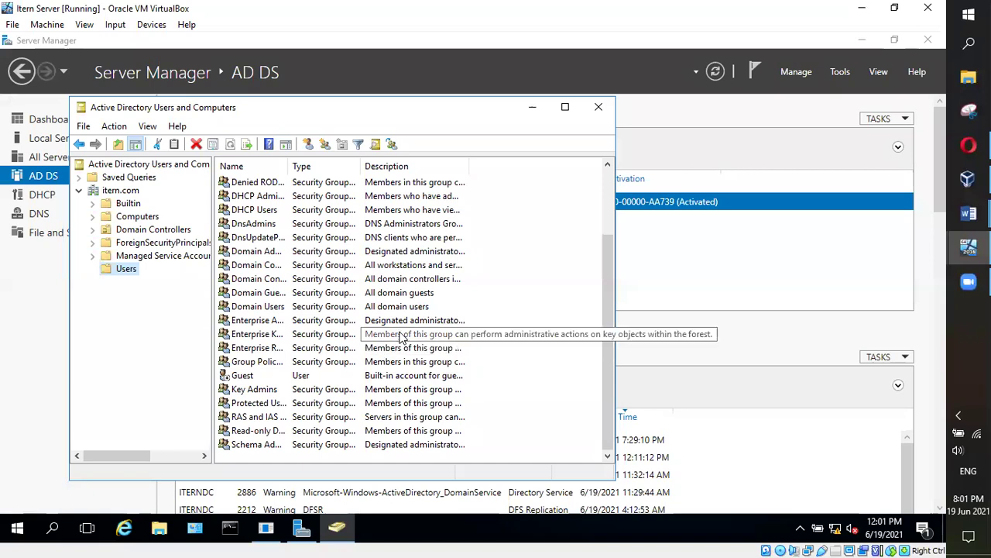
pyautogui.moveTo(969, 213)
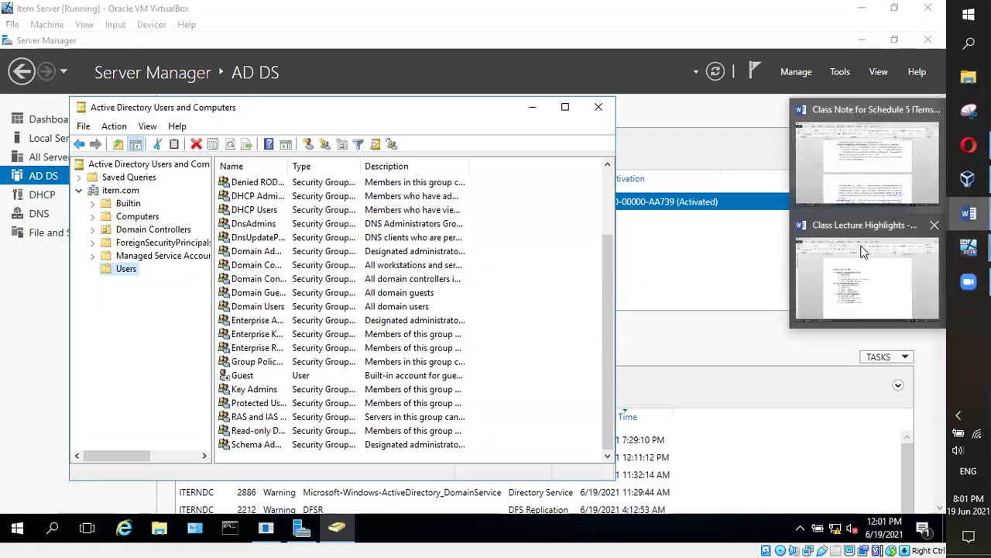
pyautogui.click(865, 270)
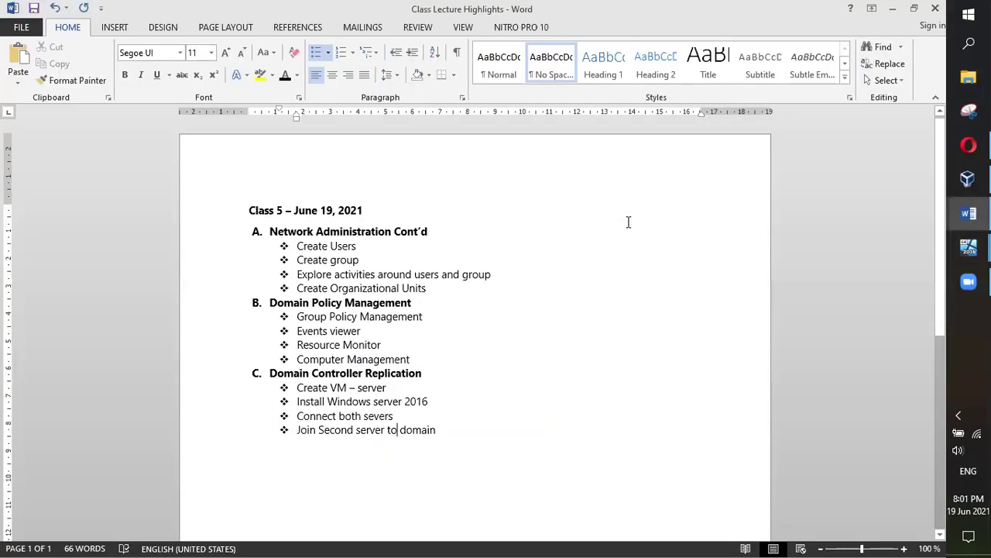
pyautogui.tripleClick(315, 245)
# Make the Create Users line red and minimize Word to return to the server
pyautogui.click(297, 75)
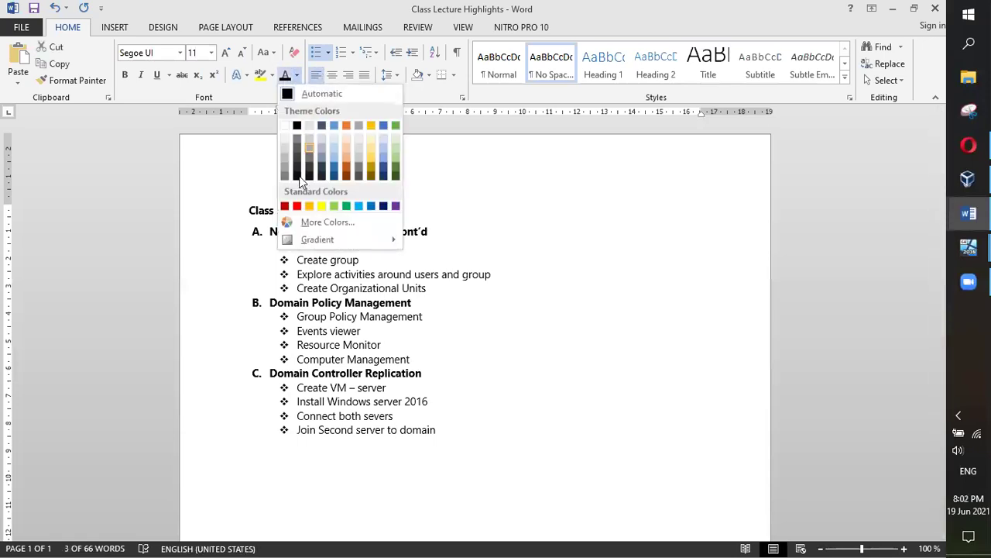
pyautogui.click(296, 205)
pyautogui.click(545, 261)
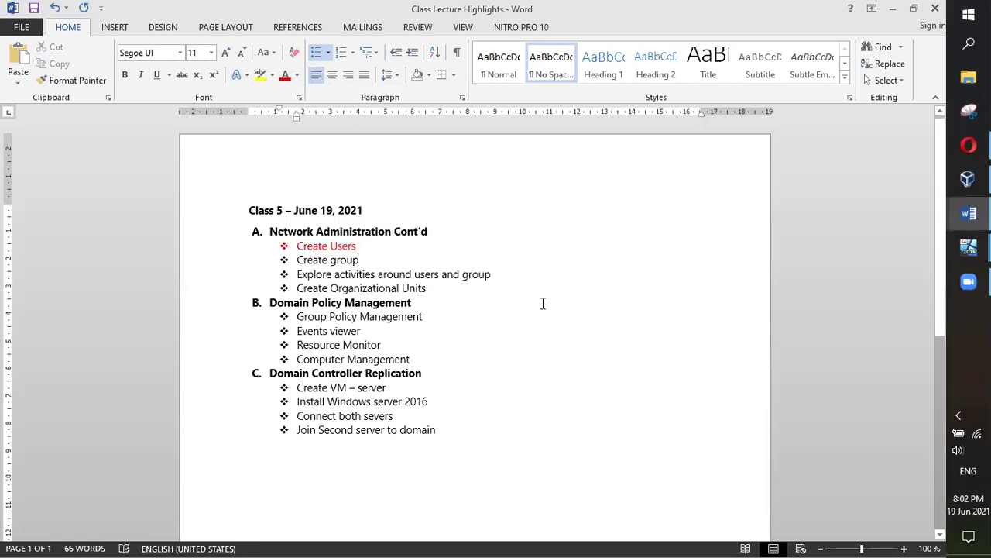
pyautogui.click(893, 8)
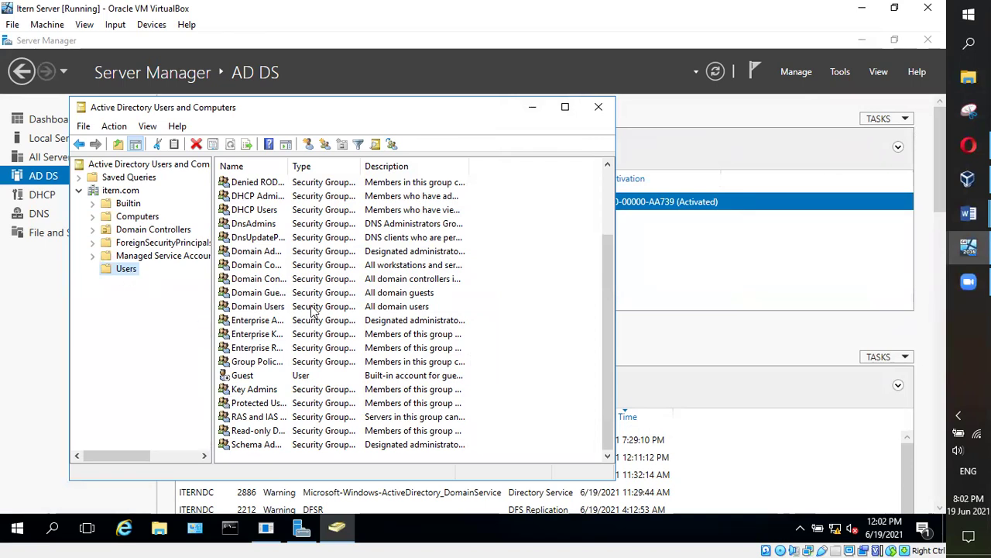
# Look through the Users list, then open the itern.com root showing its containers and the country manager account
pyautogui.scroll(3, 549, 327)
pyautogui.scroll(-3, 589, 316)
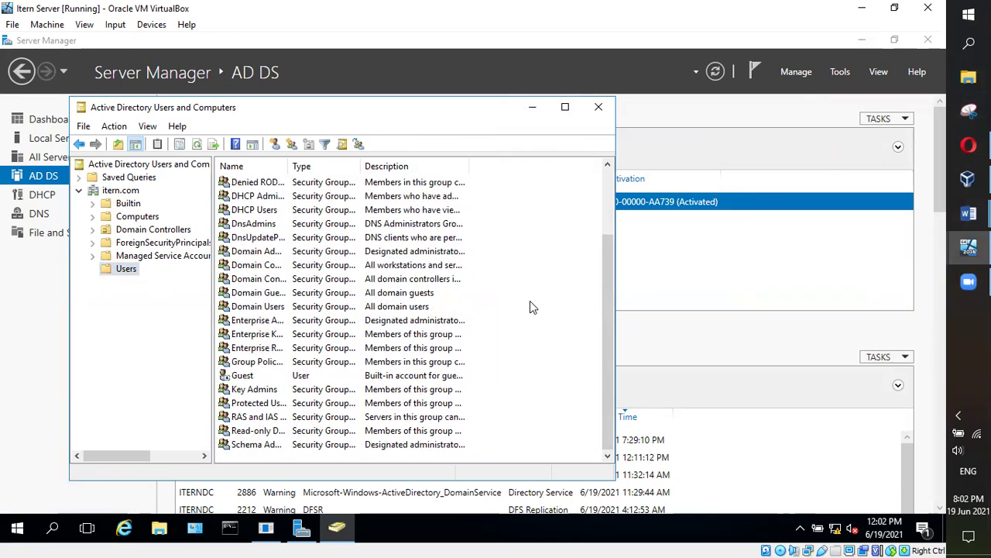
pyautogui.scroll(2, 525, 306)
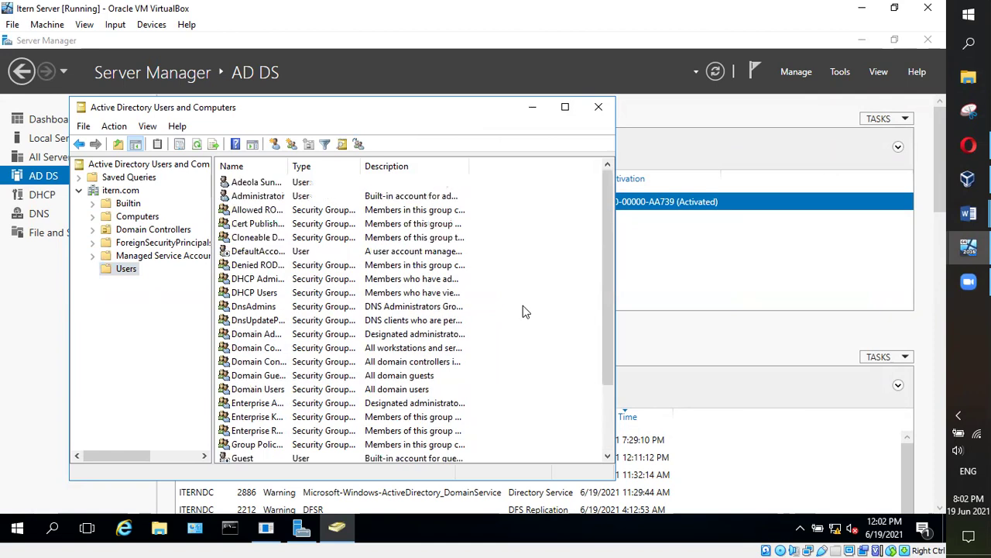
pyautogui.click(249, 186)
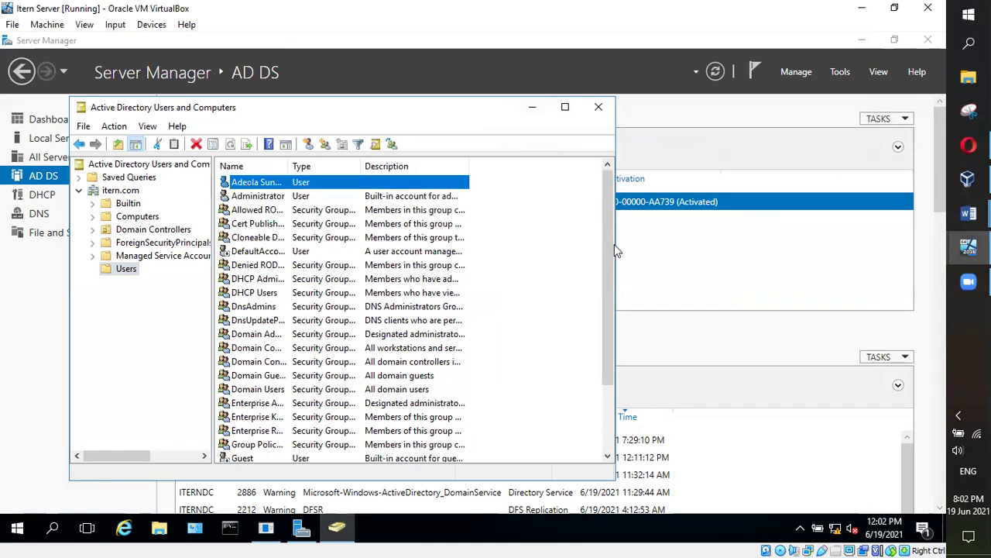
pyautogui.moveTo(603, 234); pyautogui.dragTo(602, 202)
pyautogui.scroll(-2, 608, 294)
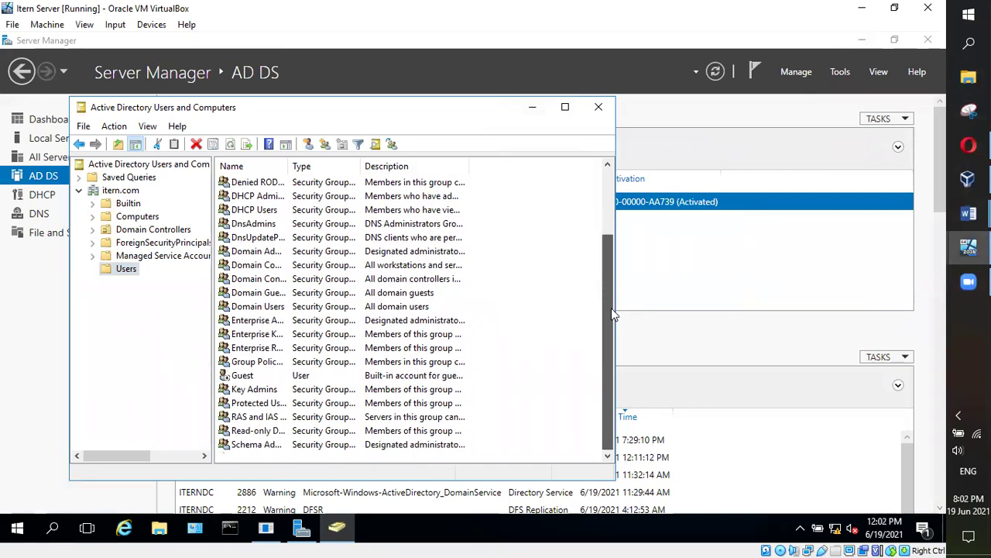
pyautogui.scroll(1, 611, 307)
pyautogui.click(132, 192)
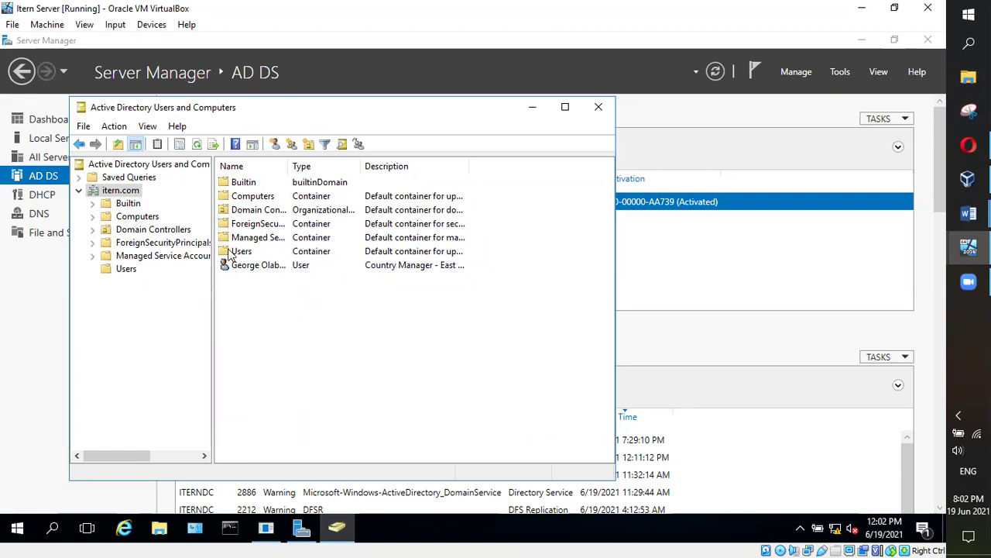
# Drag the country manager account from the itern.com root into Users, confirm, and open Users
pyautogui.rightClick(120, 193)
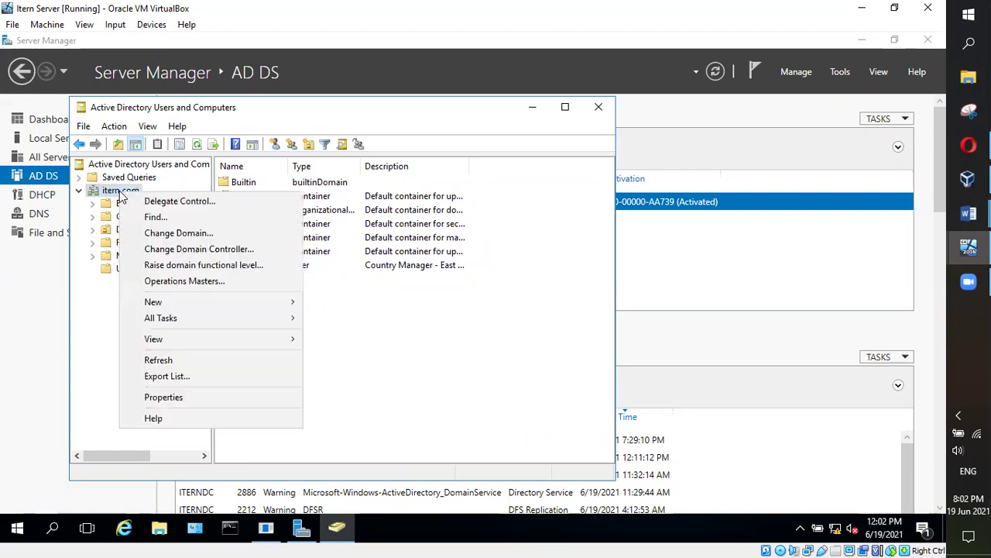
pyautogui.click(111, 318)
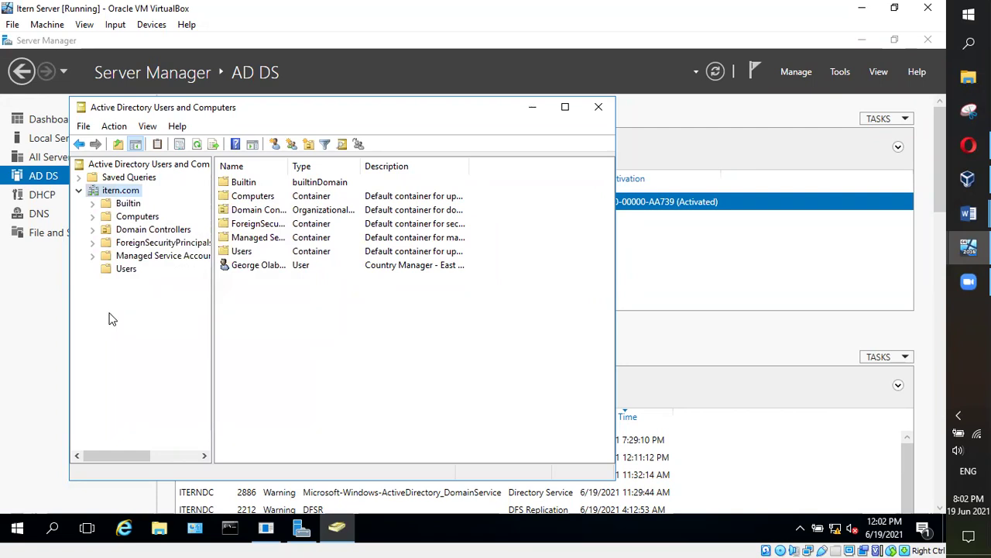
pyautogui.click(124, 269)
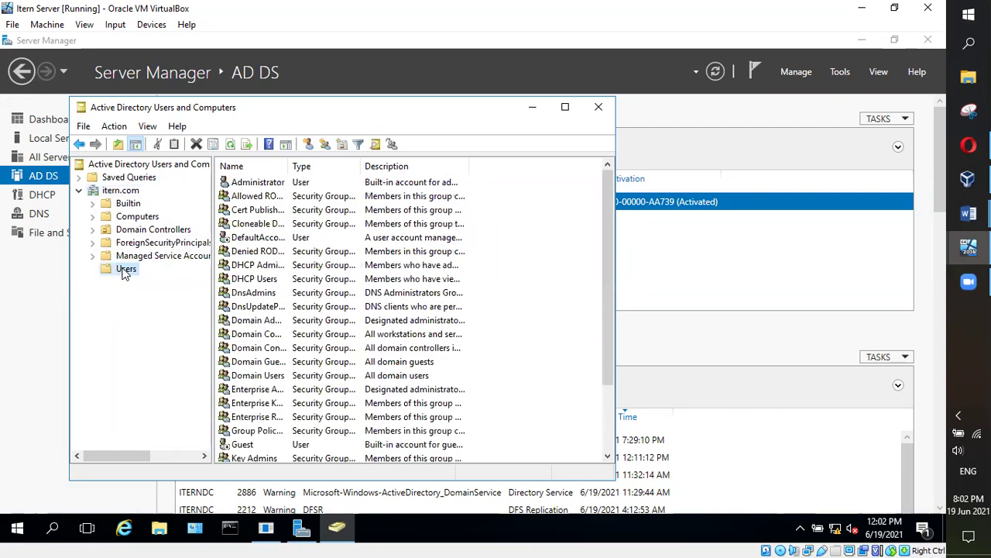
pyautogui.click(112, 192)
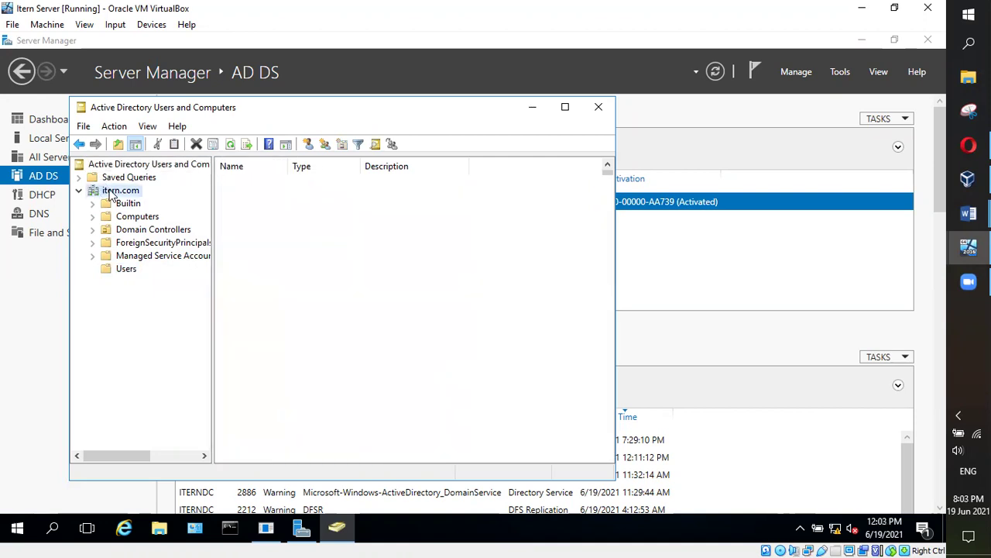
pyautogui.click(243, 252)
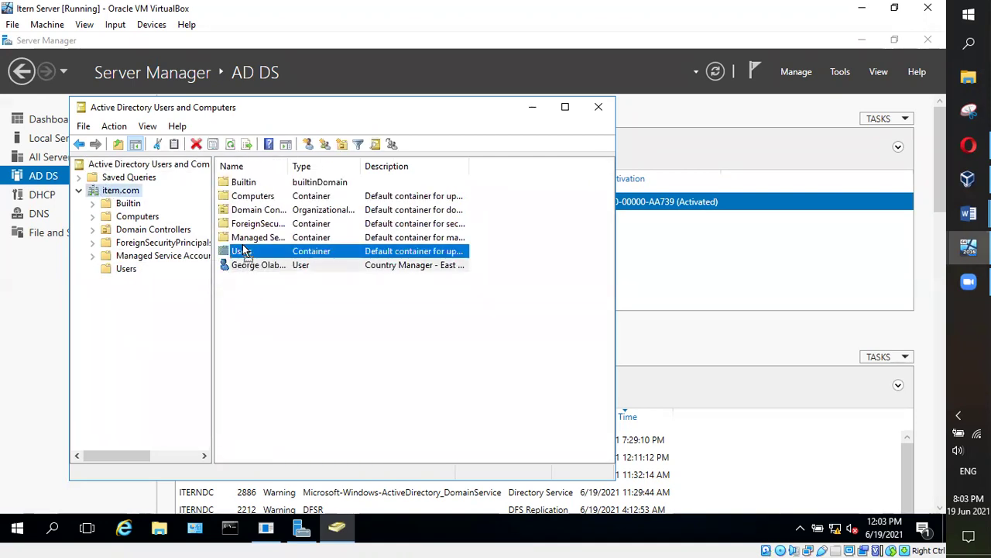
pyautogui.moveTo(241, 252); pyautogui.dragTo(242, 253)
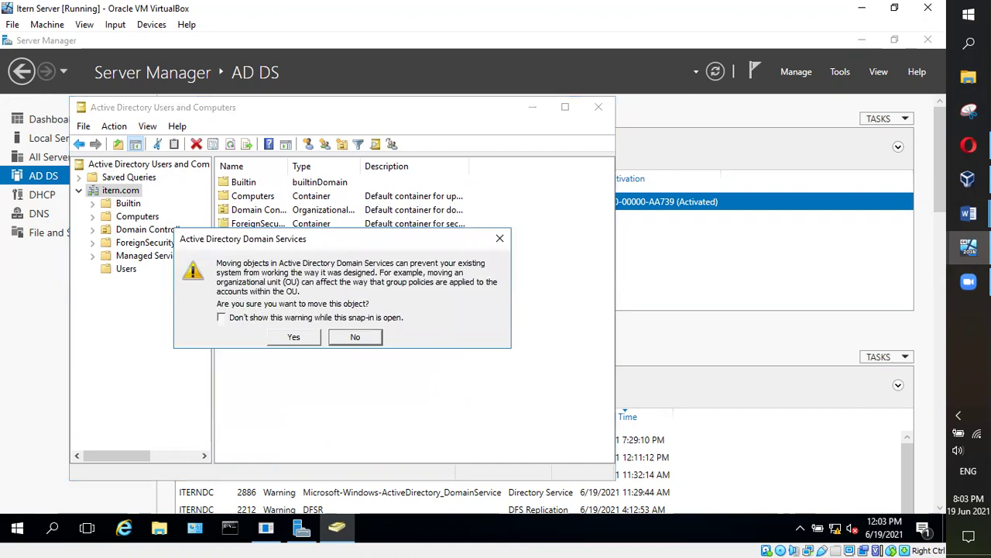
pyautogui.moveTo(331, 248); pyautogui.dragTo(545, 239)
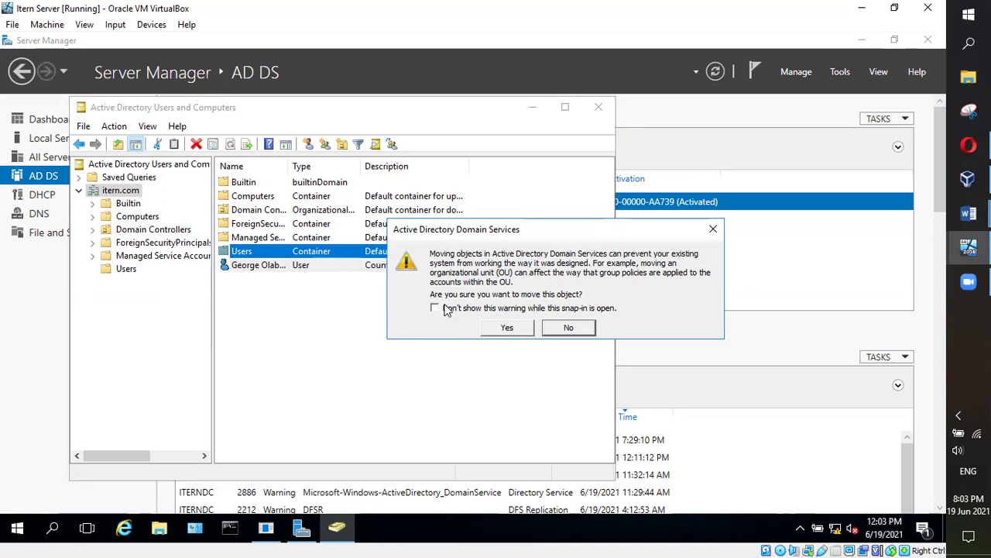
pyautogui.click(514, 327)
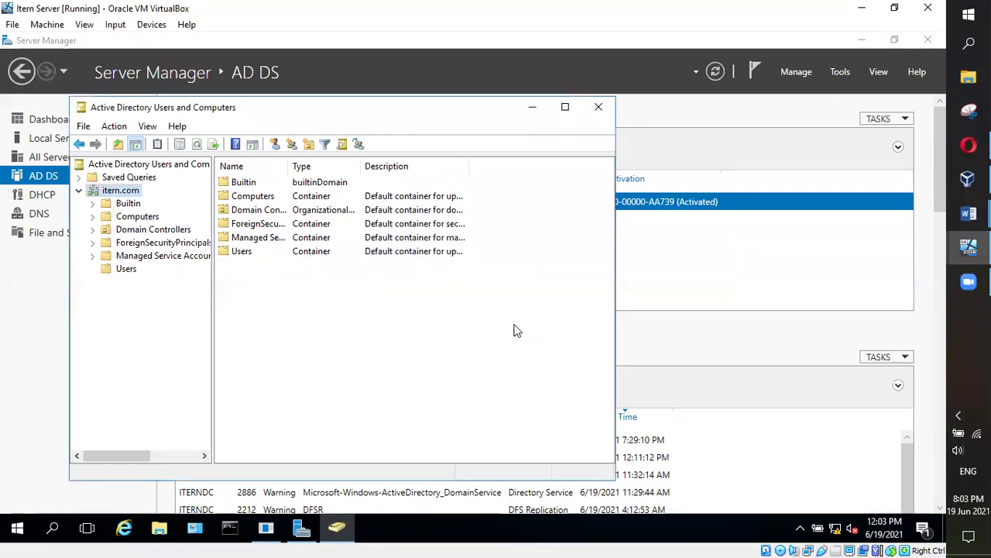
pyautogui.doubleClick(228, 254)
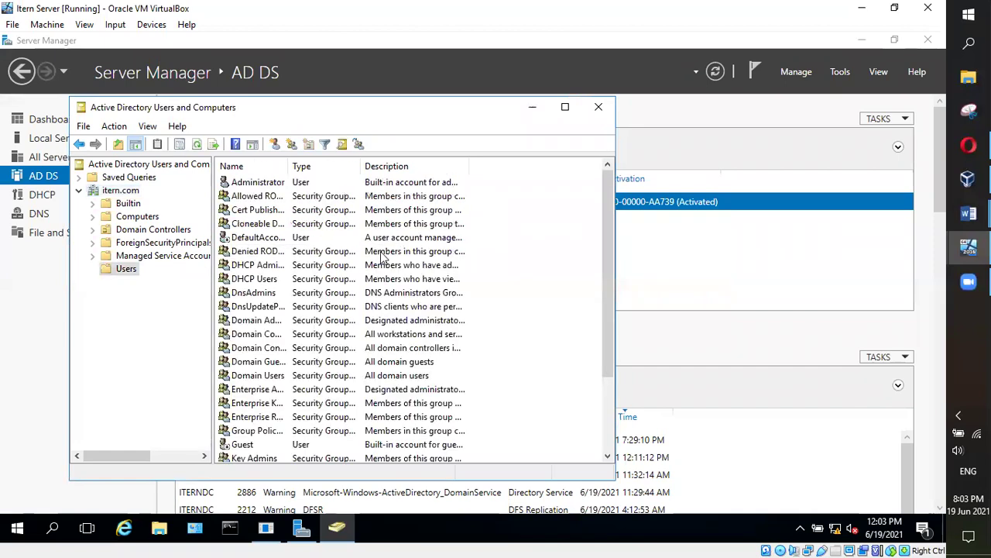
# Open the custom user's Properties and type 'Country Manager - South' into the Office field
pyautogui.scroll(-3, 546, 248)
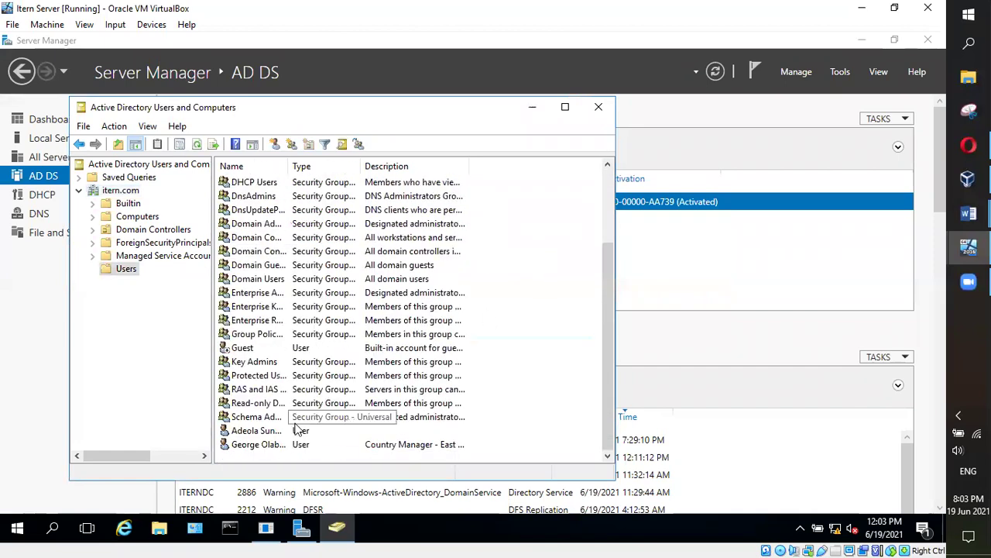
pyautogui.click(267, 430)
pyautogui.click(266, 443)
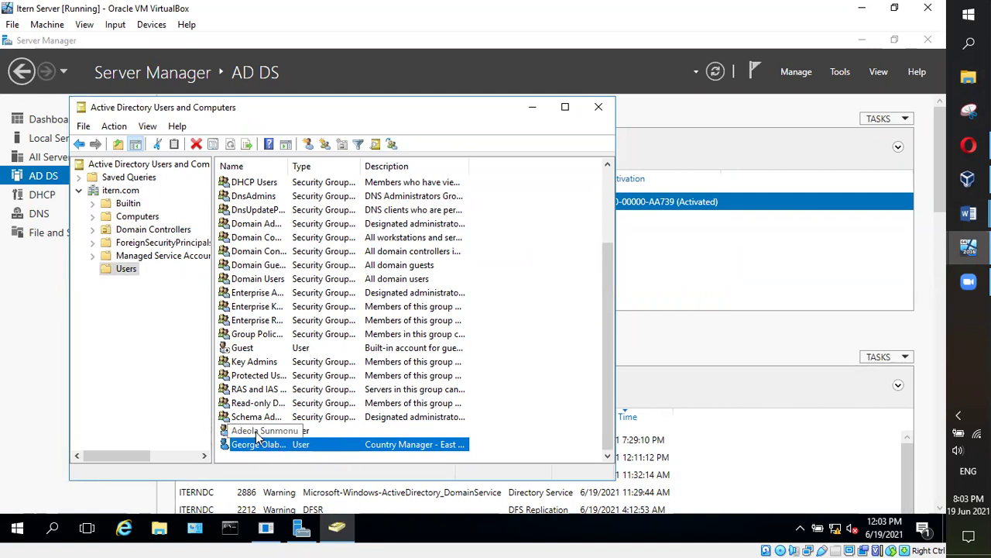
pyautogui.rightClick(256, 434)
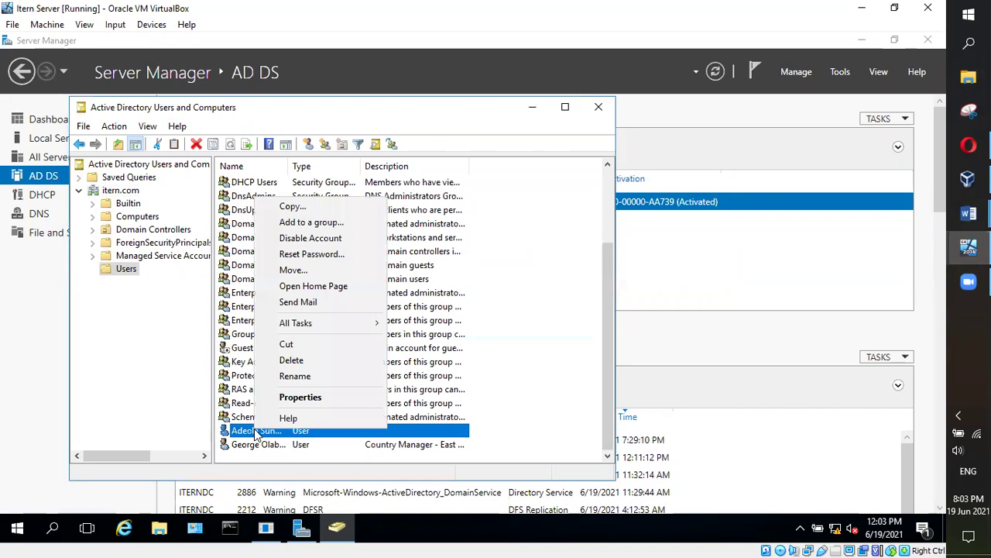
pyautogui.click(291, 398)
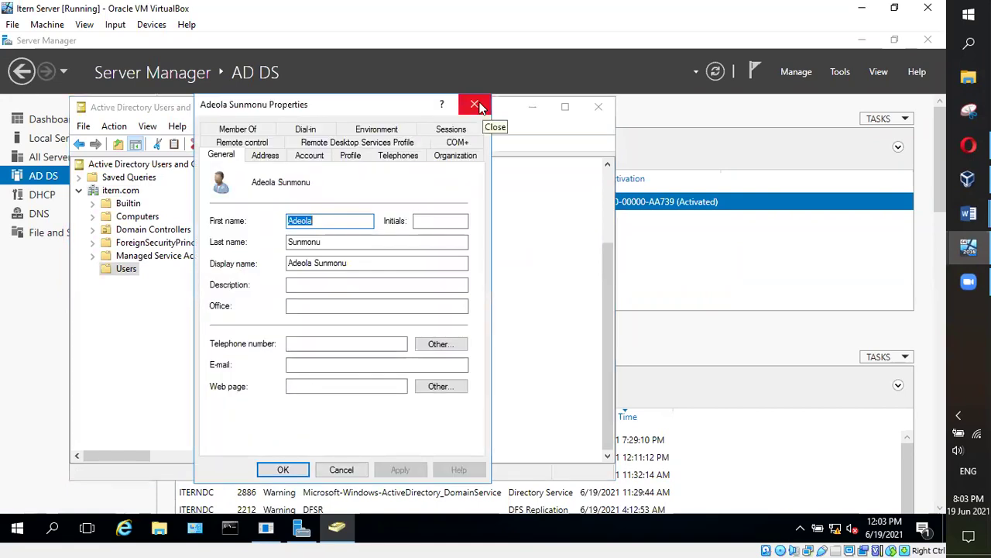
pyautogui.click(482, 106)
pyautogui.doubleClick(262, 431)
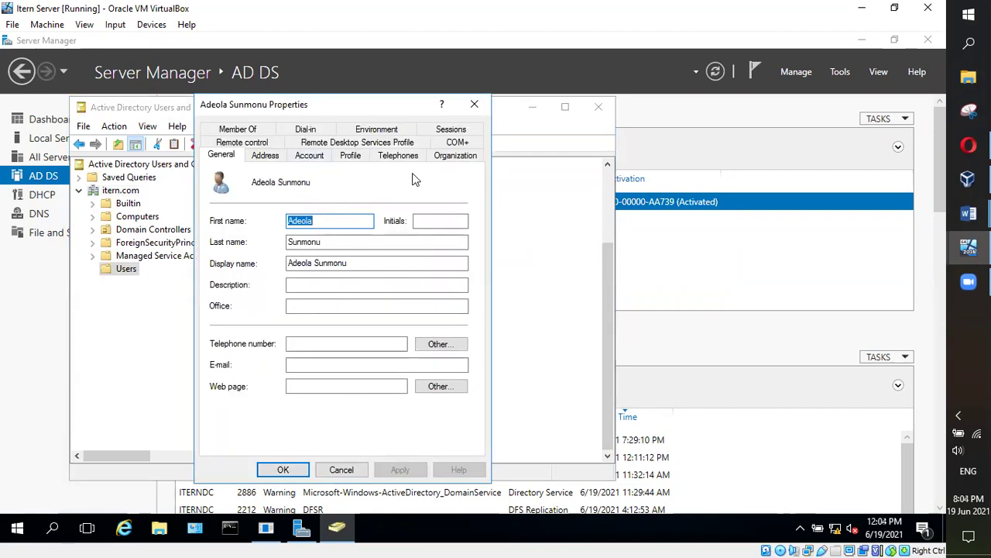
pyautogui.click(303, 309)
pyautogui.write('COunt')
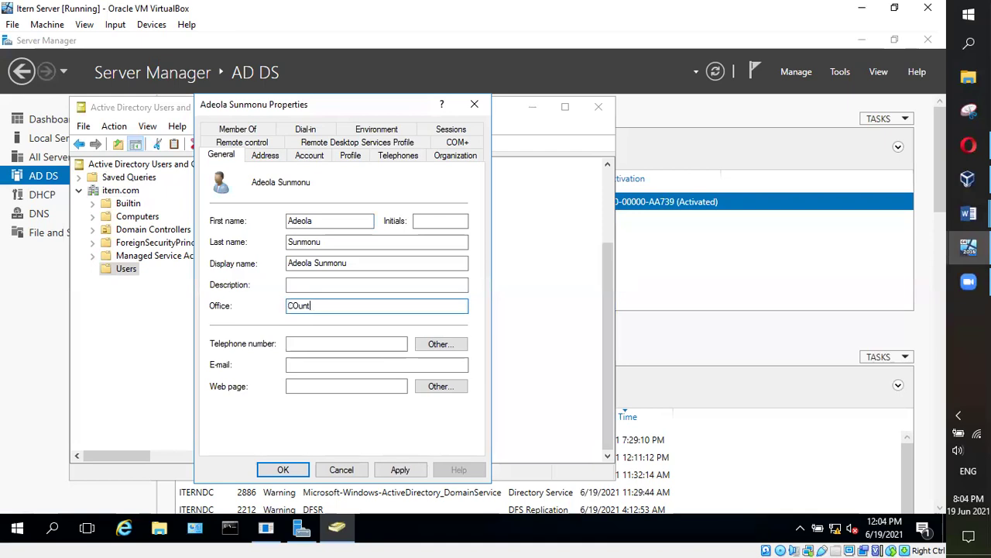
pyautogui.write('ry Coun')
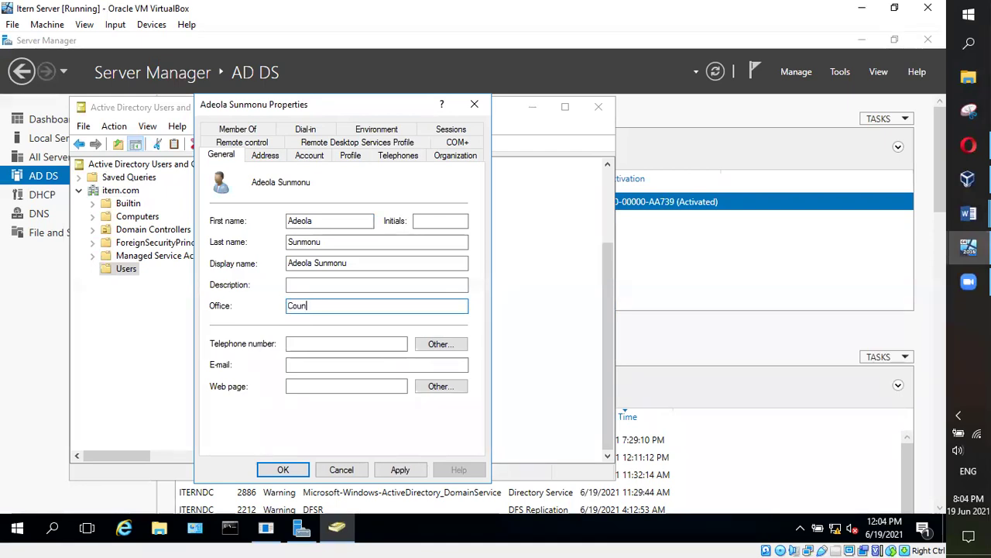
pyautogui.write('try Manage')
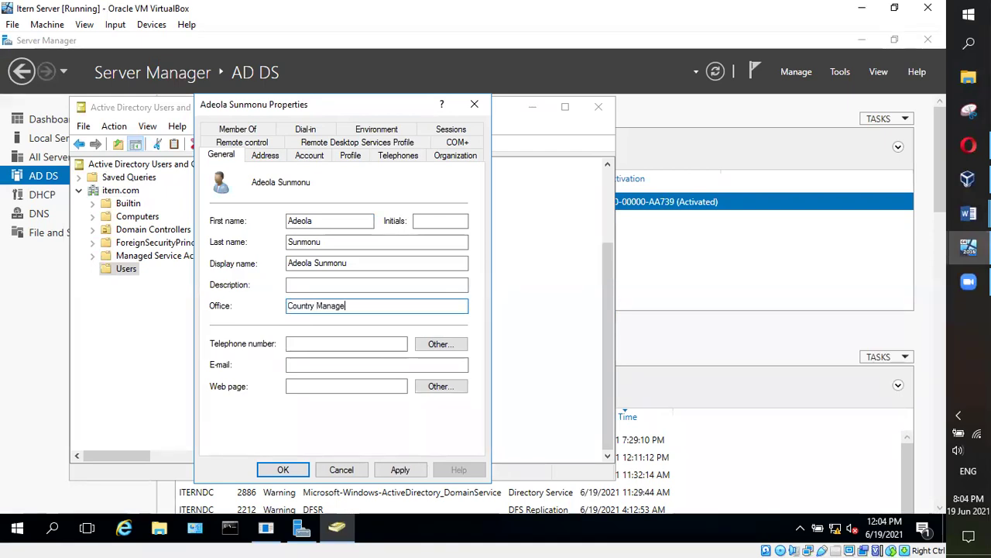
pyautogui.write('r - South Africa')
# Pick South Africa from the Country/region list on the user's Address tab
pyautogui.click(265, 155)
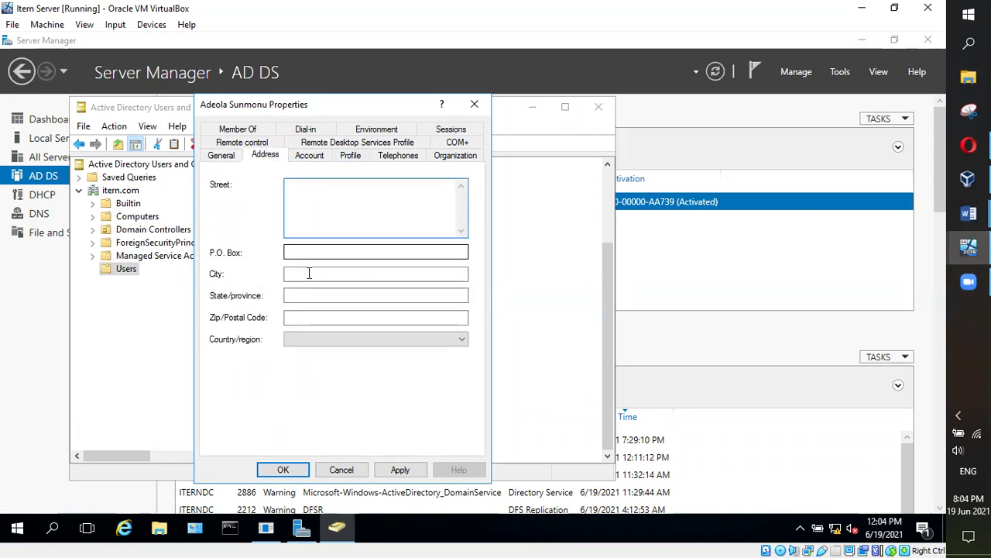
pyautogui.click(302, 339)
pyautogui.press('s')
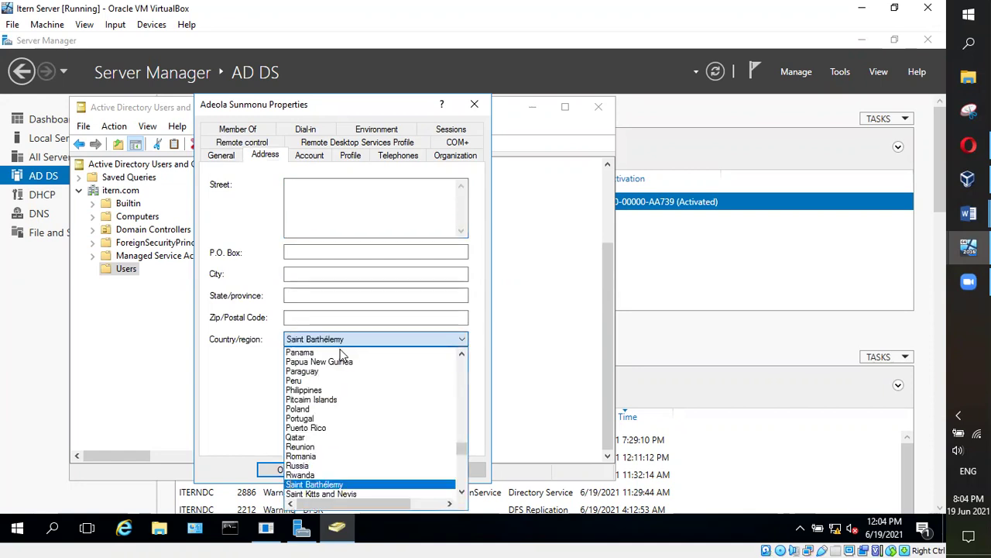
pyautogui.scroll(-2, 366, 449)
pyautogui.scroll(-2, 365, 450)
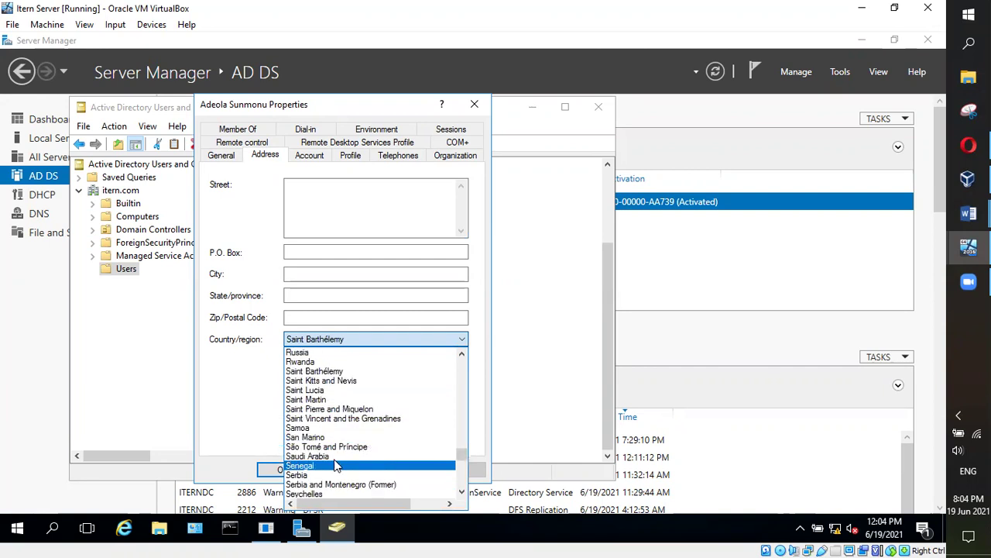
pyautogui.scroll(-7, 325, 465)
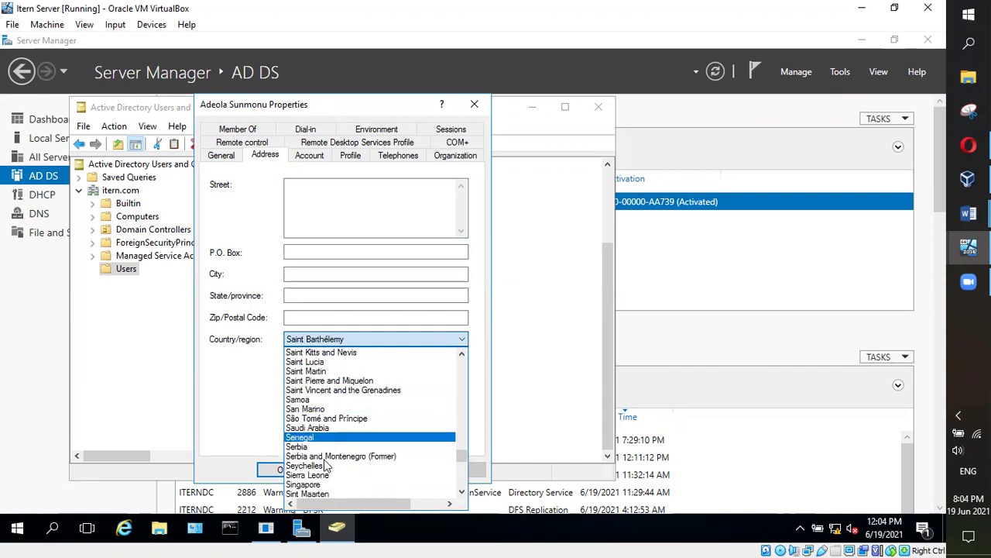
pyautogui.scroll(-1, 345, 476)
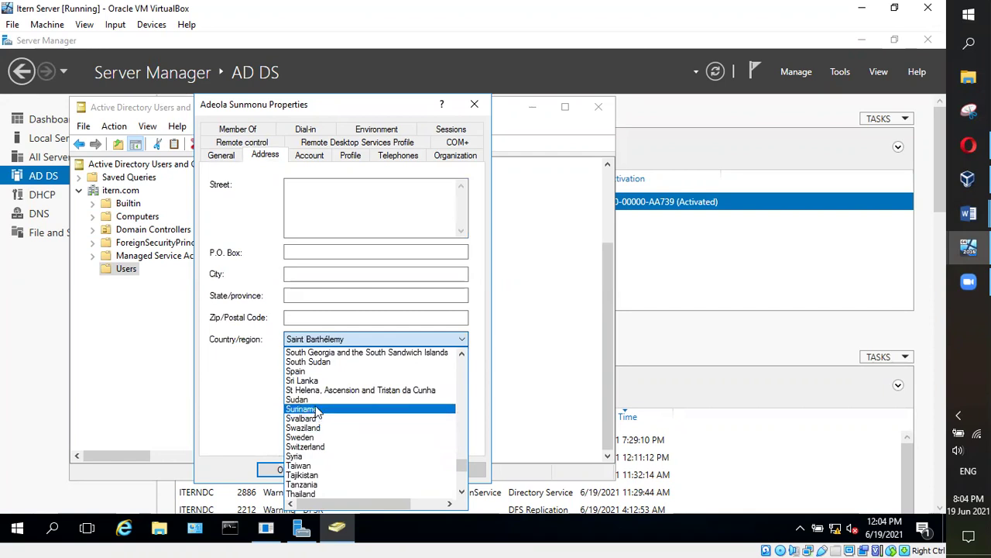
pyautogui.scroll(1, 317, 412)
pyautogui.click(318, 371)
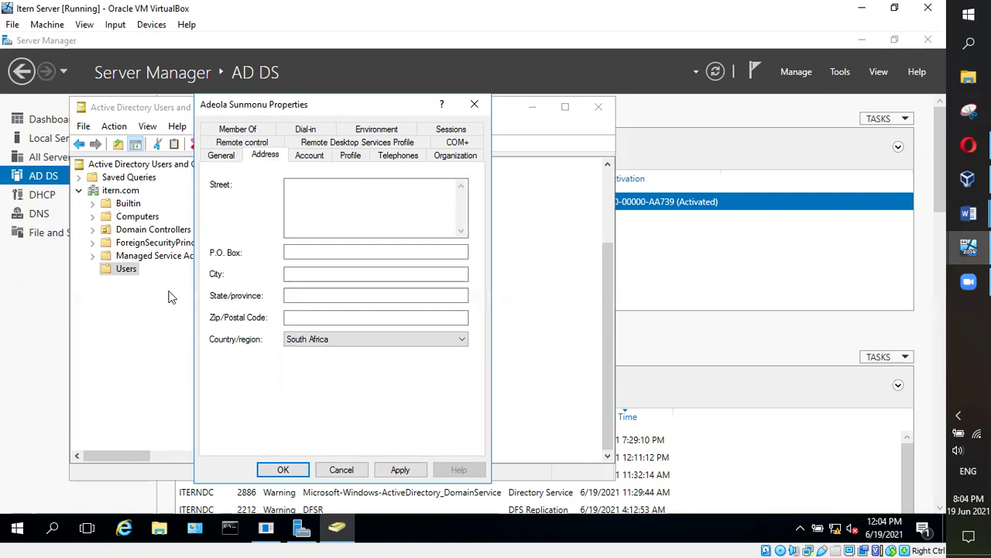
pyautogui.click(310, 157)
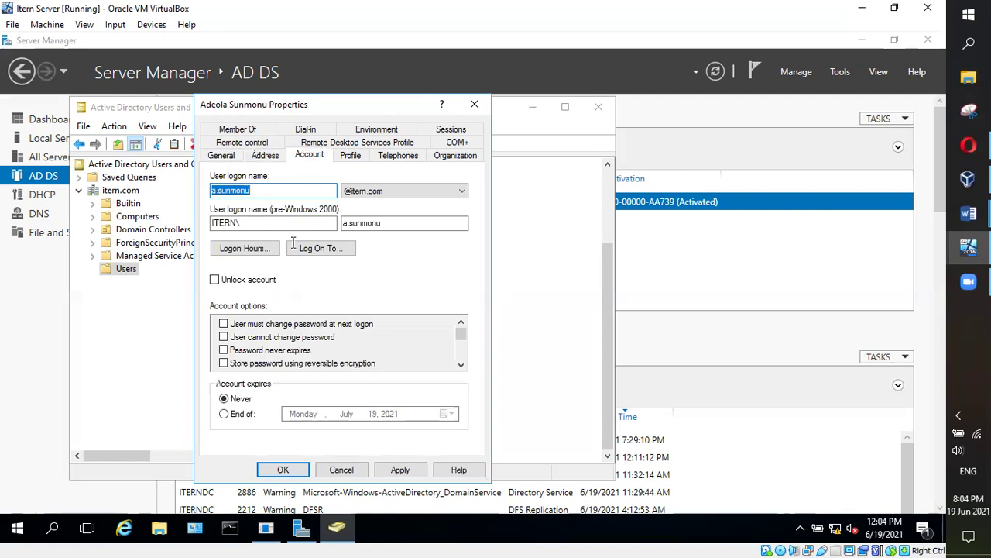
# Tick Unlock account and Account is disabled in the user's account options
pyautogui.hotkey('alt', 'u')
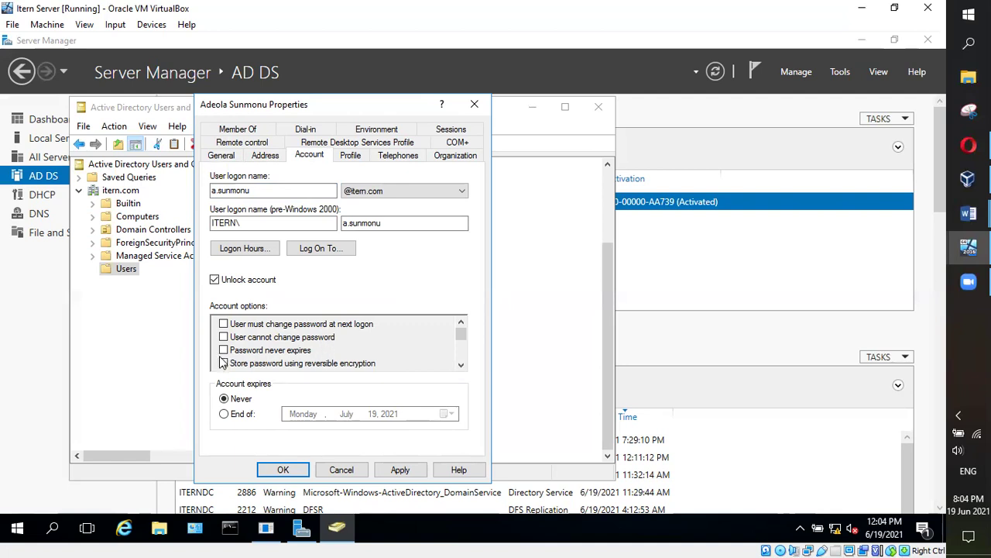
pyautogui.click(461, 367)
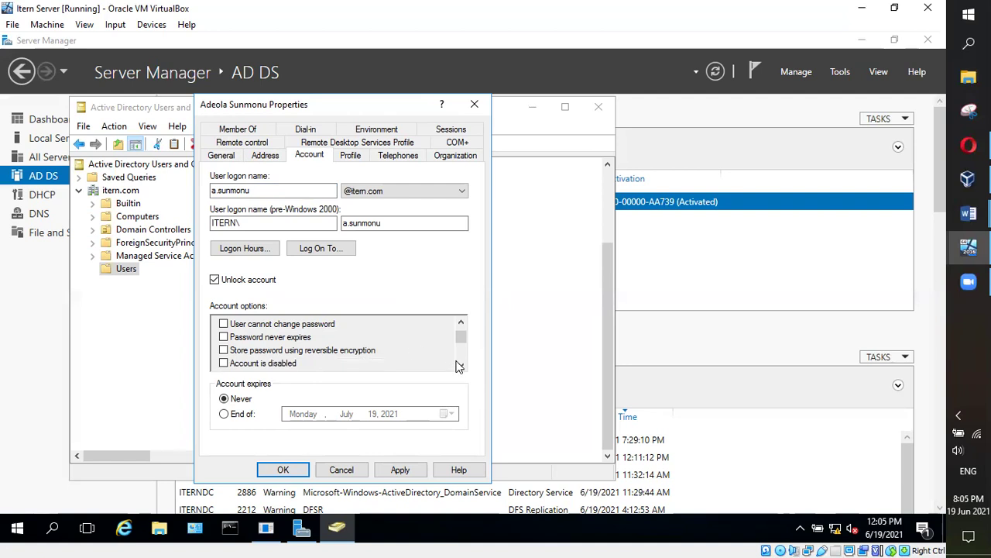
pyautogui.click(462, 366)
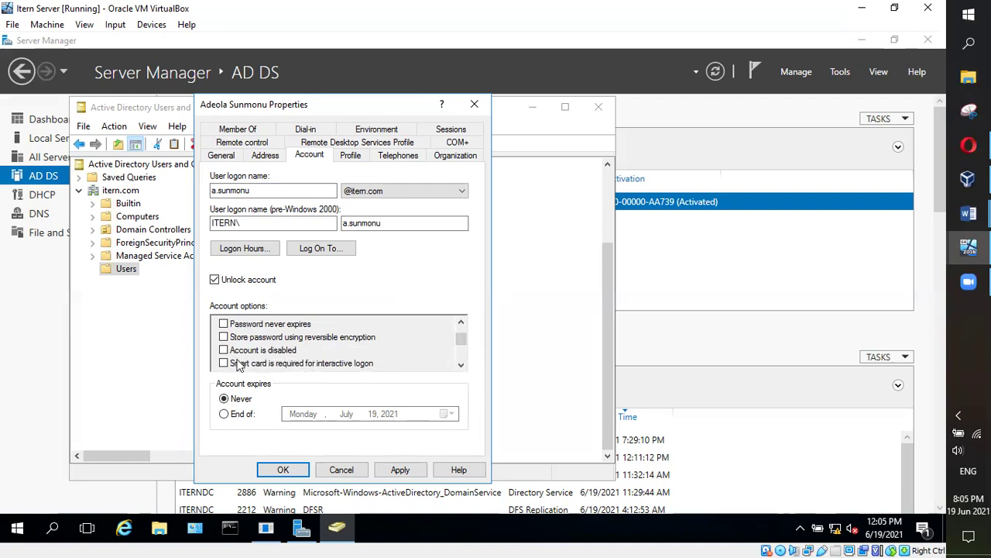
pyautogui.click(461, 364)
pyautogui.click(461, 364)
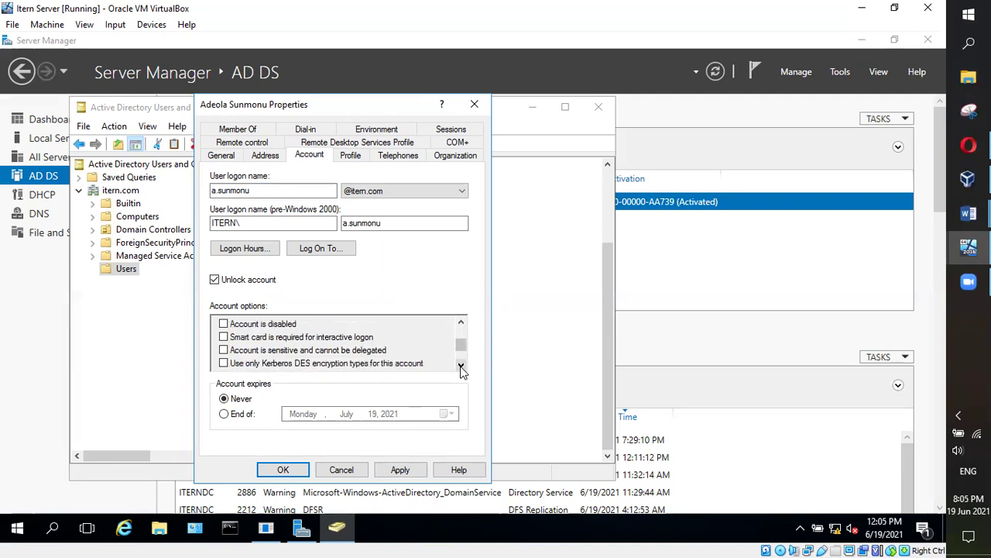
pyautogui.click(461, 365)
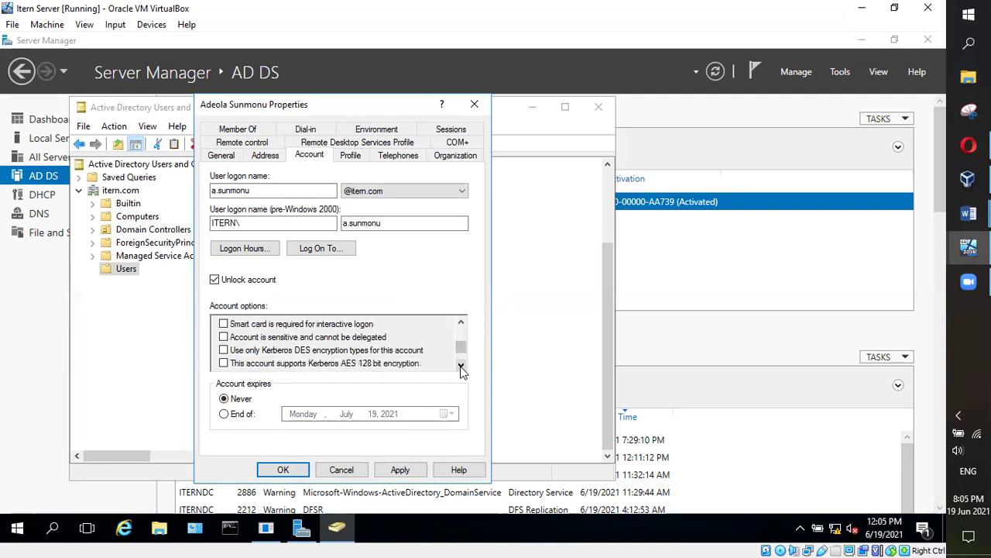
pyautogui.click(461, 324)
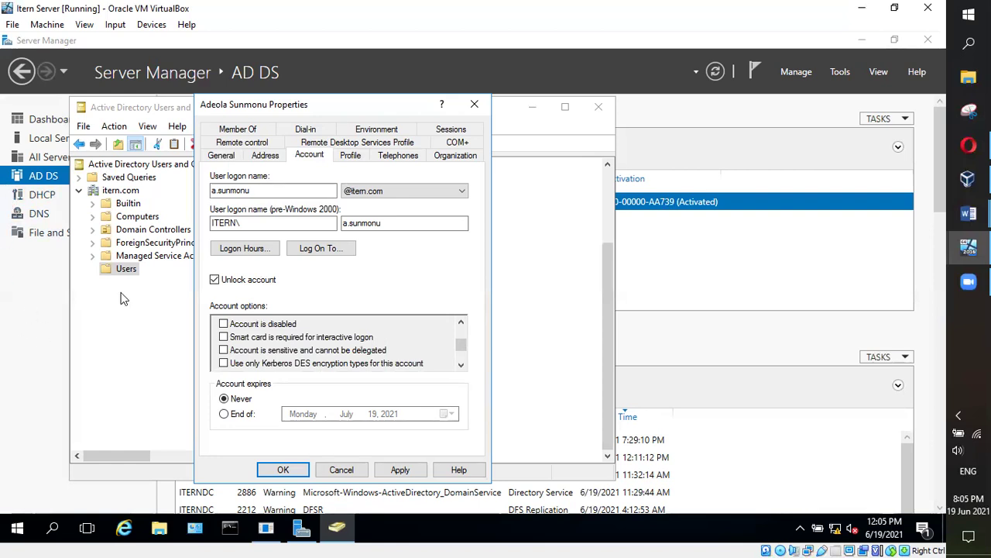
pyautogui.click(461, 323)
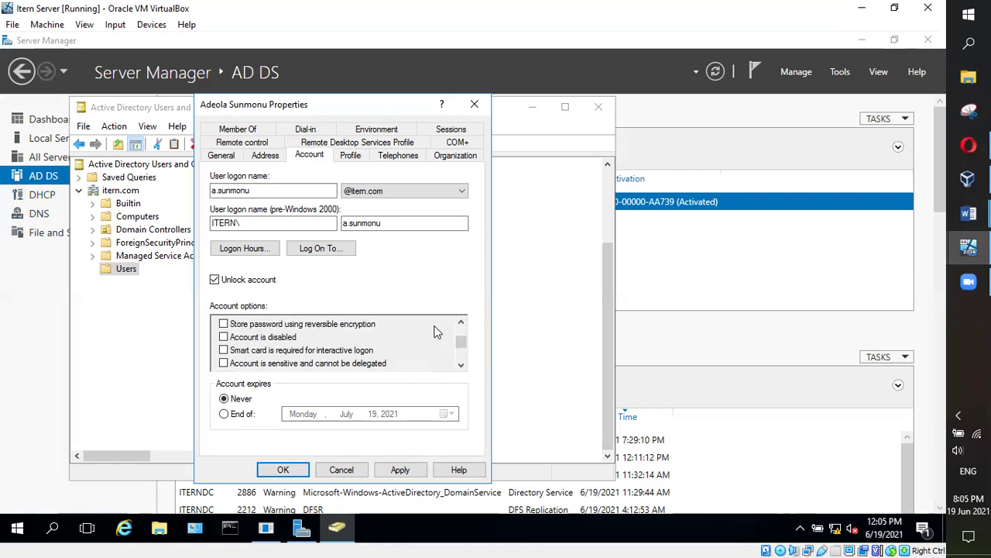
pyautogui.click(224, 338)
pyautogui.click(400, 469)
# Discard the first user's edits and open the Country Manager – East Africa user's properties
pyautogui.click(342, 470)
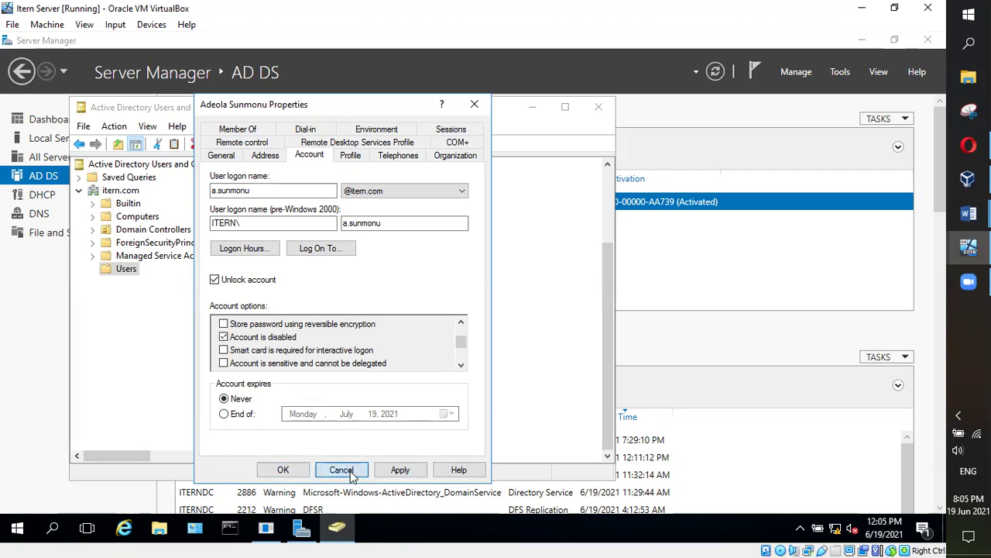
pyautogui.click(260, 446)
pyautogui.doubleClick(260, 445)
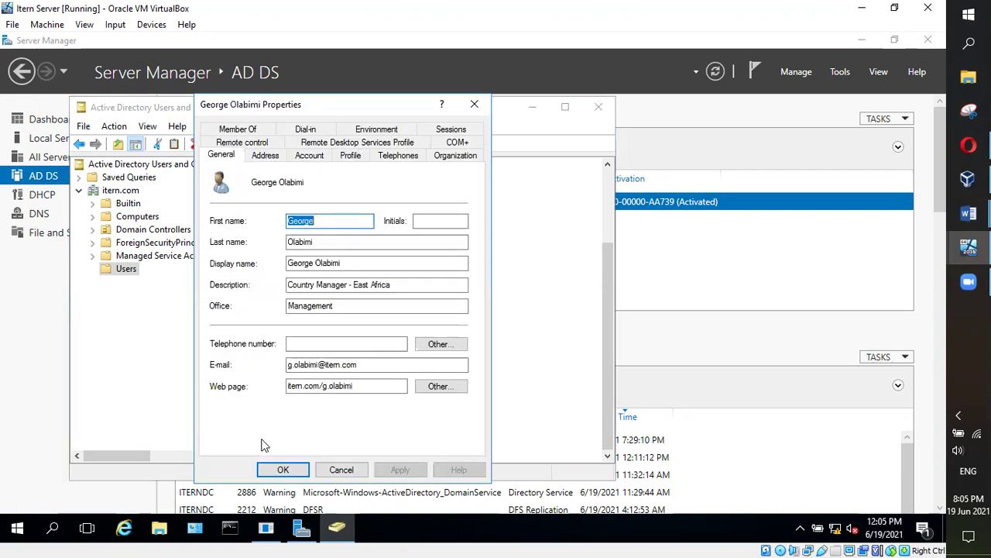
# Tick Account is disabled for the East Africa user, apply, and close with OK
pyautogui.click(302, 156)
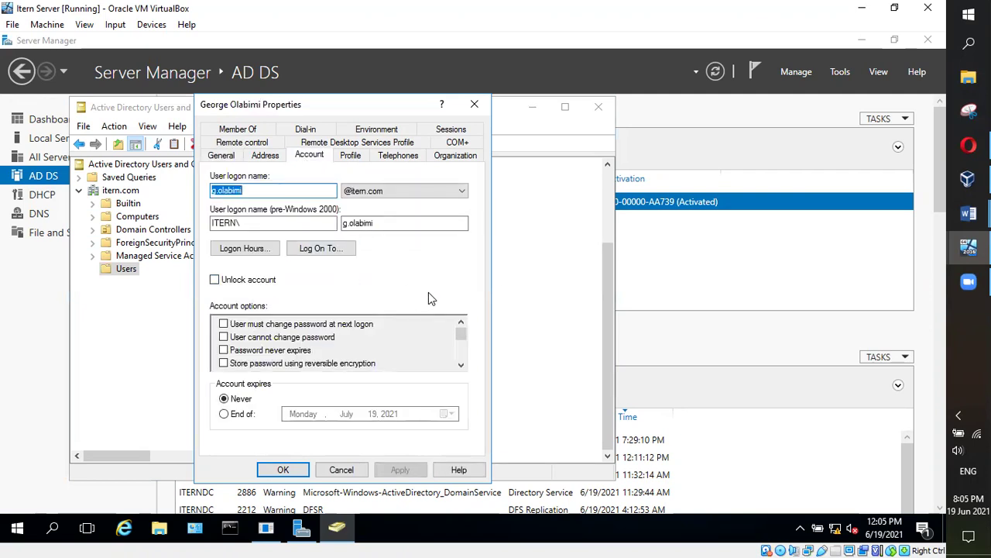
pyautogui.click(461, 365)
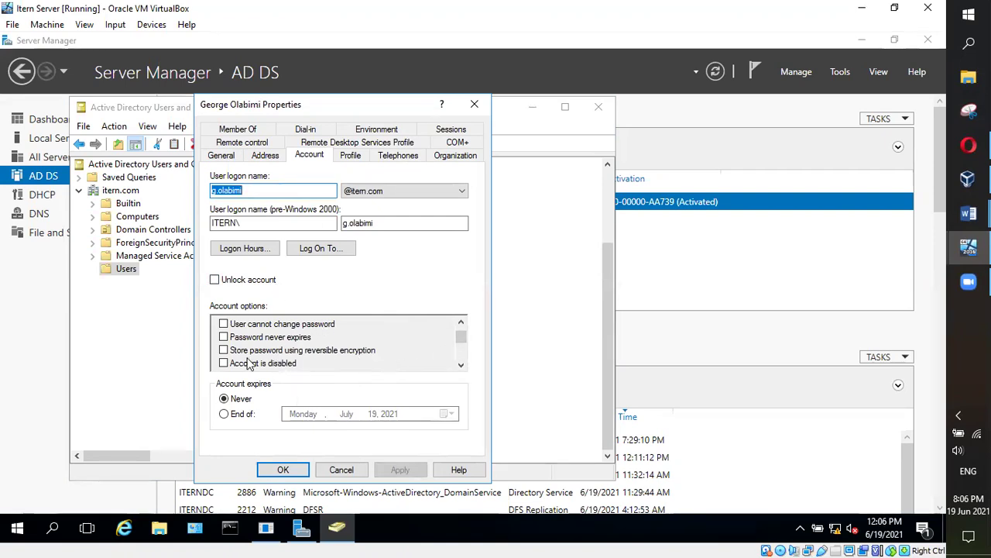
pyautogui.click(224, 363)
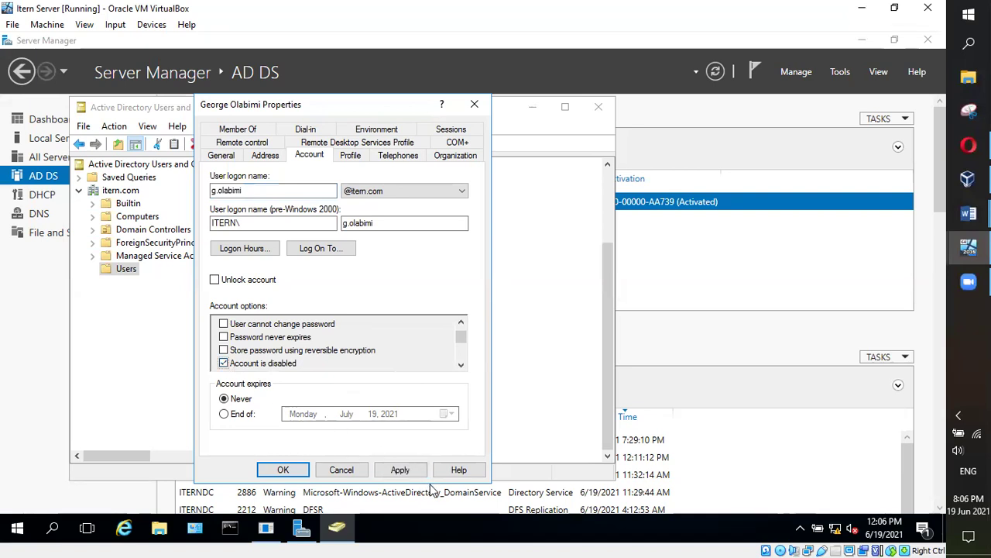
pyautogui.click(397, 470)
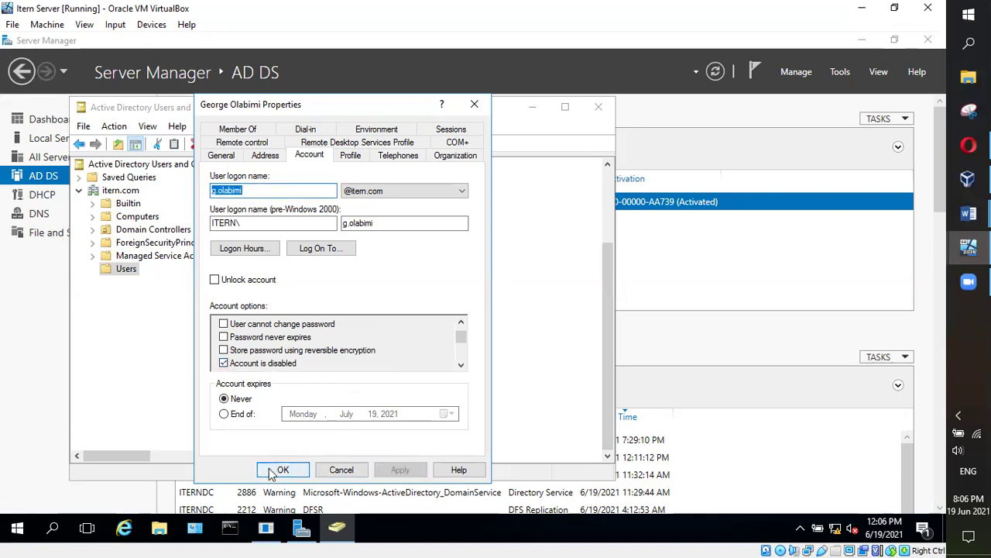
pyautogui.click(284, 470)
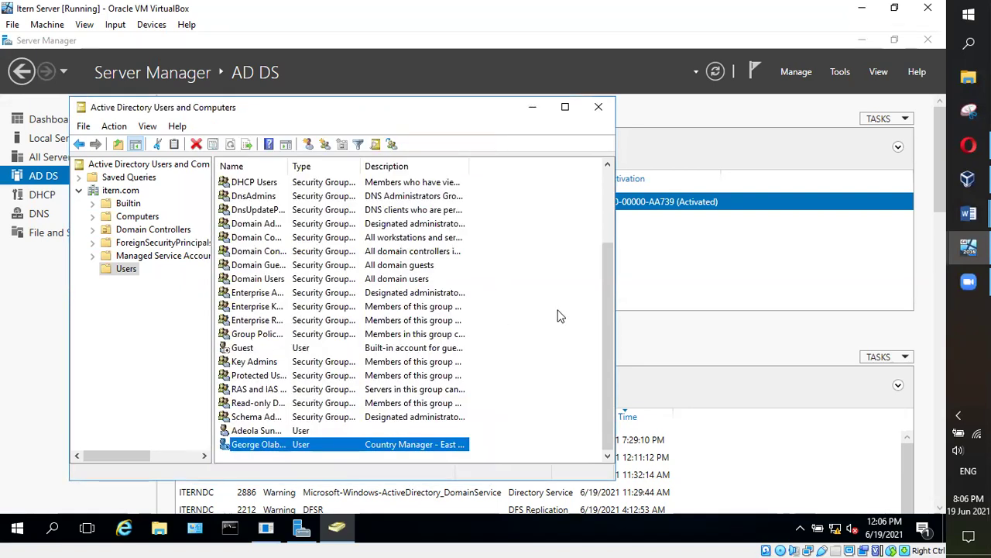
pyautogui.moveTo(610, 301)
pyautogui.mouseDown()
pyautogui.moveTo(600, 211)
pyautogui.moveTo(606, 300)
pyautogui.mouseUp()
pyautogui.click(171, 313)
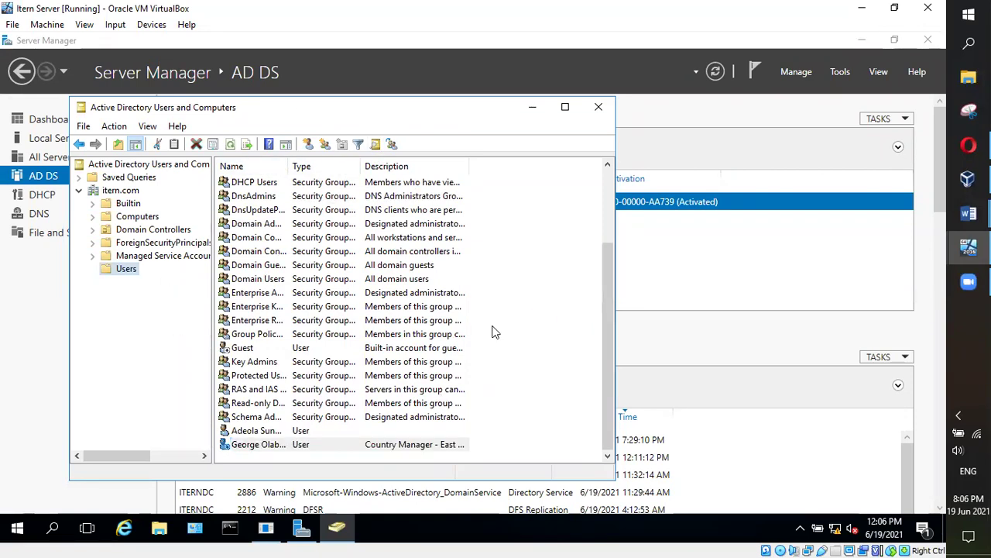
pyautogui.click(969, 145)
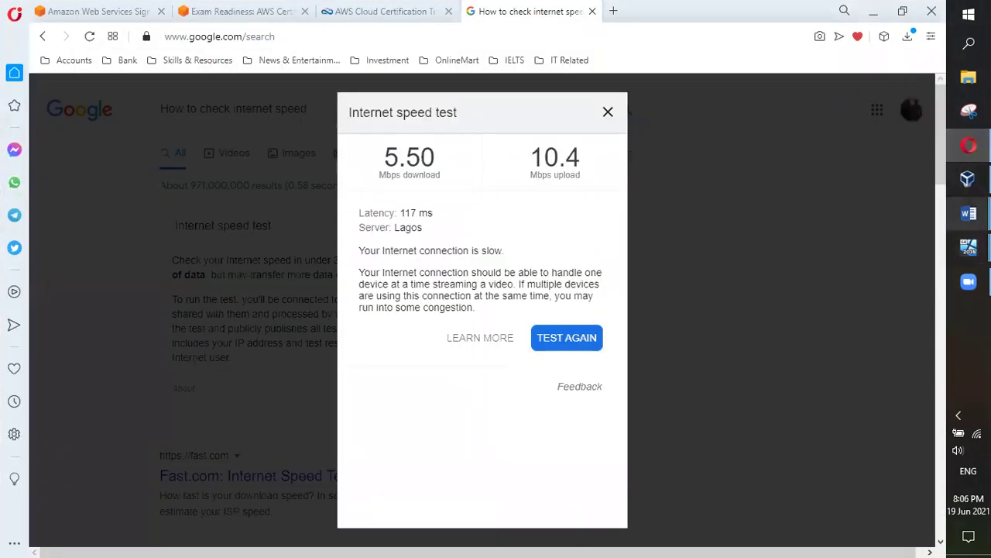
pyautogui.click(606, 114)
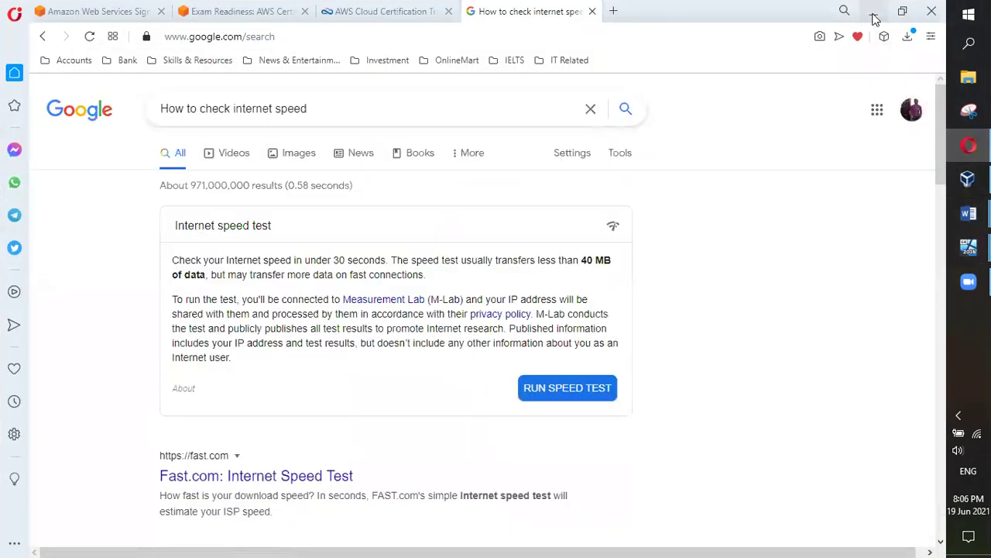
pyautogui.click(873, 12)
pyautogui.moveTo(969, 213)
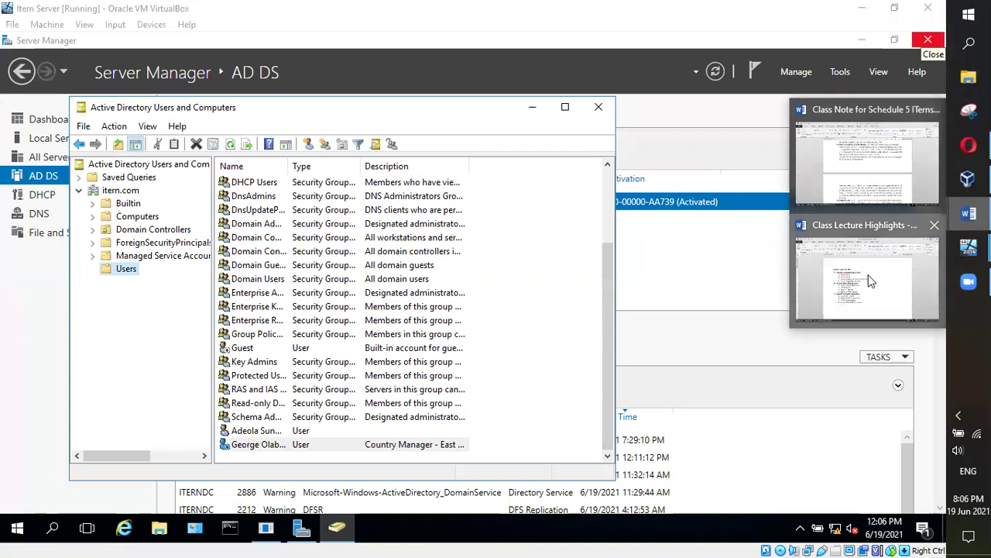
pyautogui.click(868, 274)
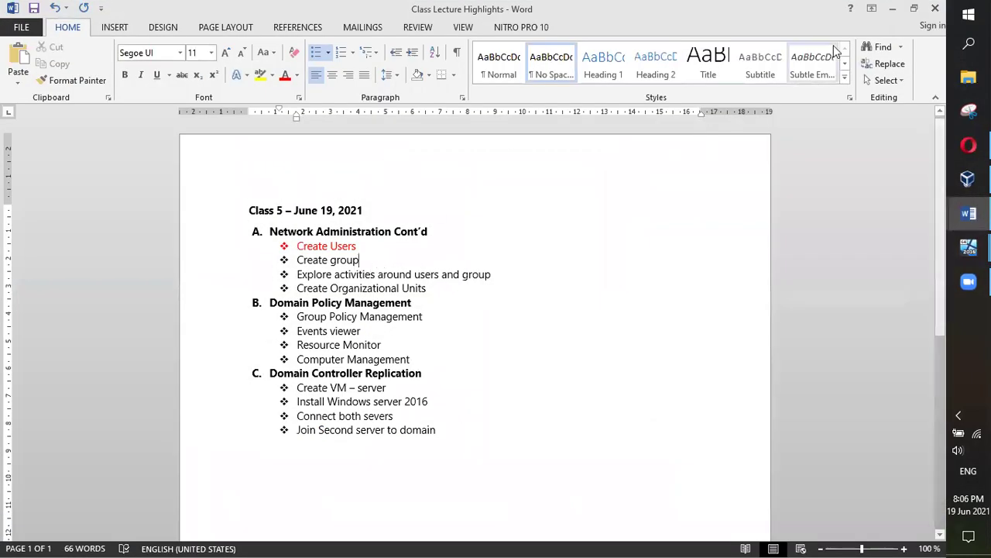
pyautogui.click(892, 8)
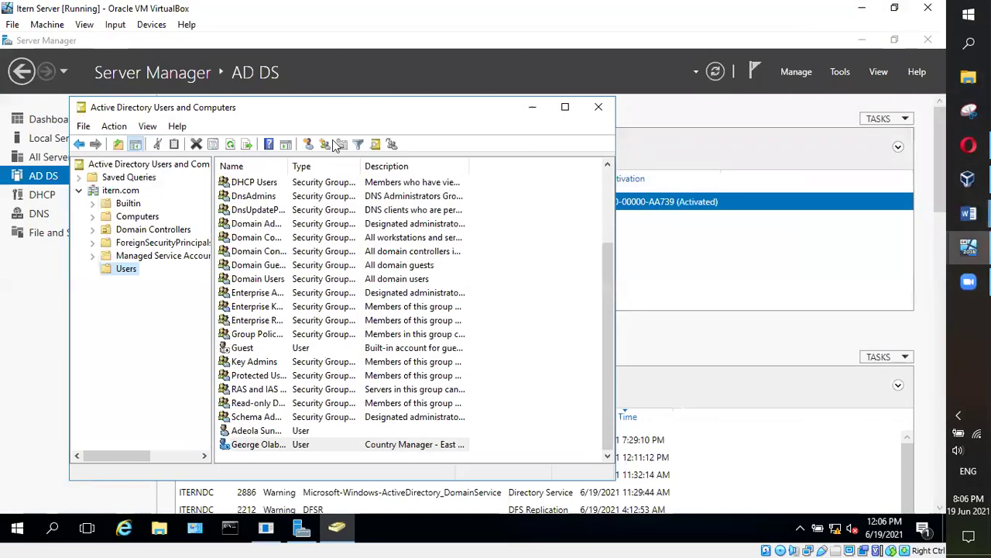
# Start a new group from the Users container's New menu
pyautogui.rightClick(124, 271)
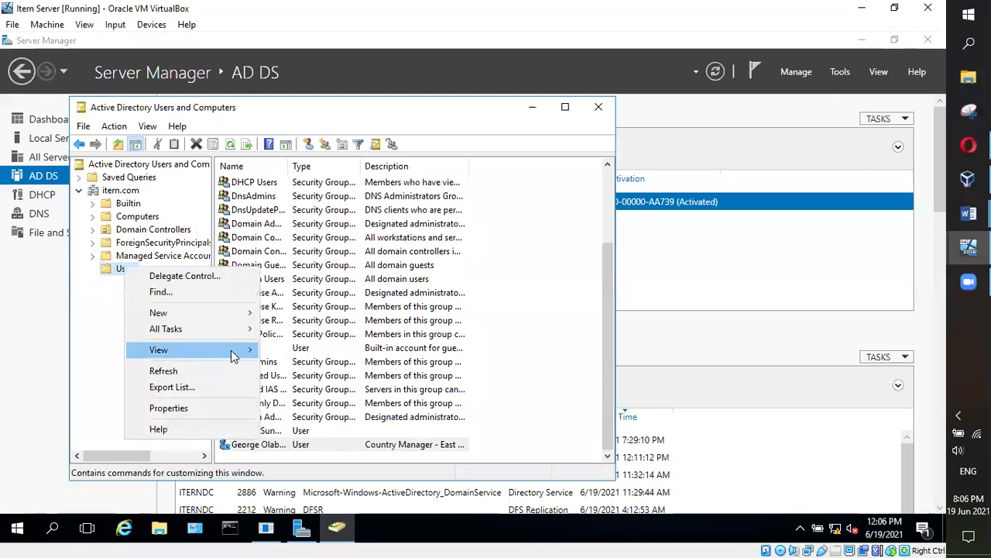
pyautogui.moveTo(244, 353)
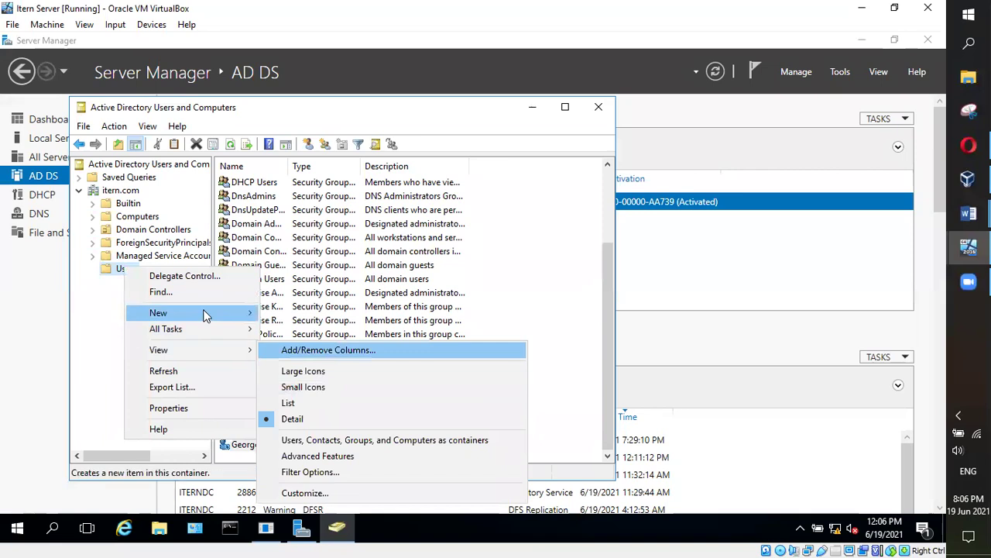
pyautogui.moveTo(205, 312)
pyautogui.click(302, 345)
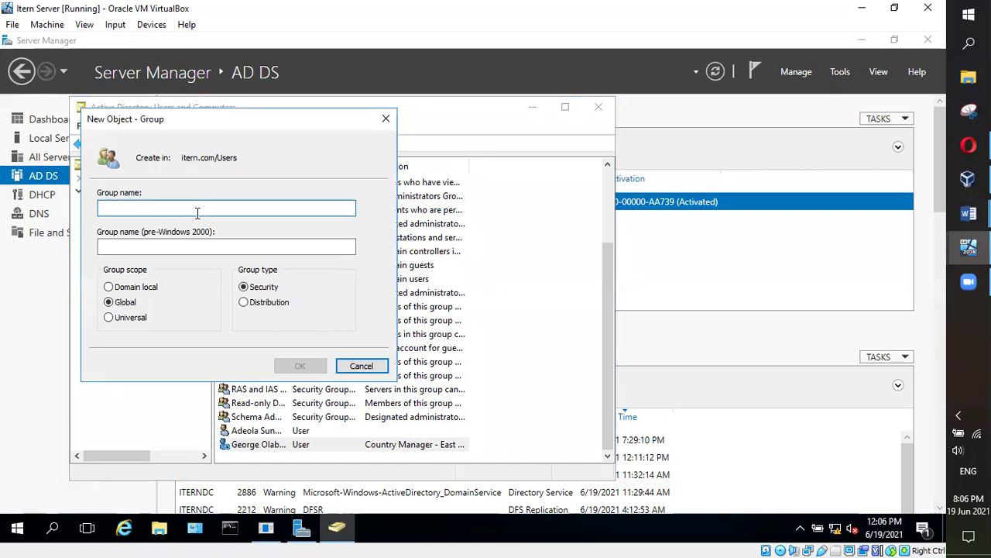
# Name the group Schedule5 and choose Domain local scope
pyautogui.write('Sales')
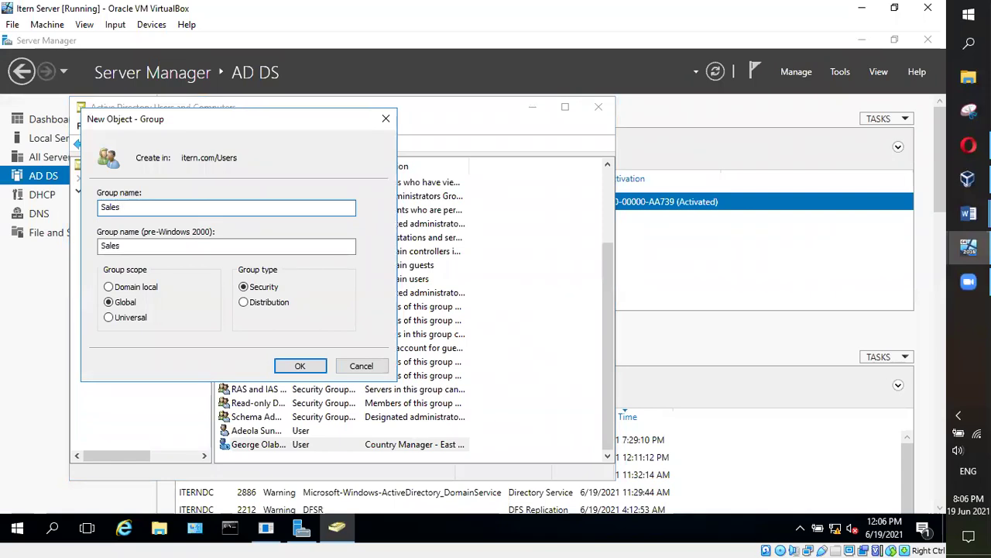
pyautogui.press('BackSpace')
pyautogui.press('BackSpace')
pyautogui.press('BackSpace')
pyautogui.press('BackSpace')
pyautogui.press('BackSpace')
pyautogui.write('ScheduleS')
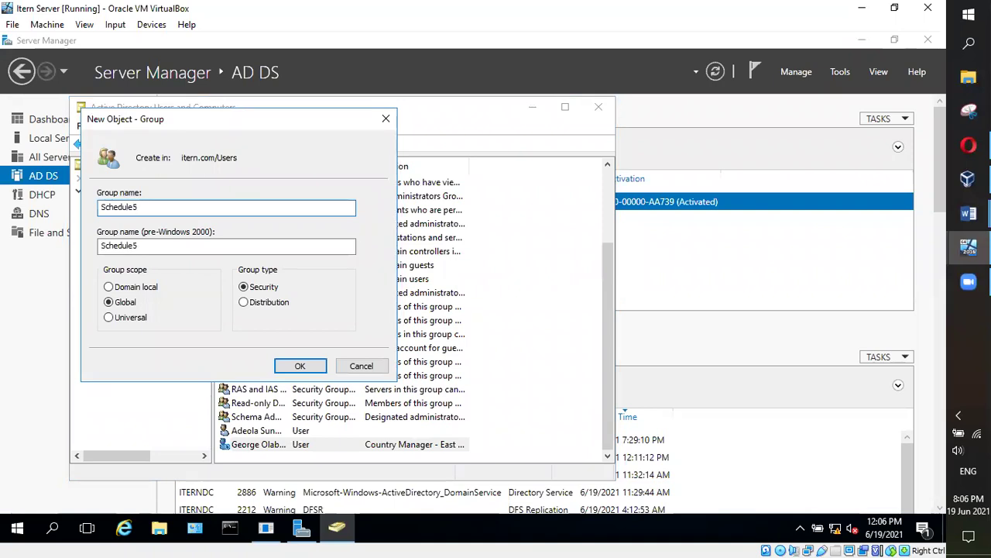
pyautogui.click(110, 288)
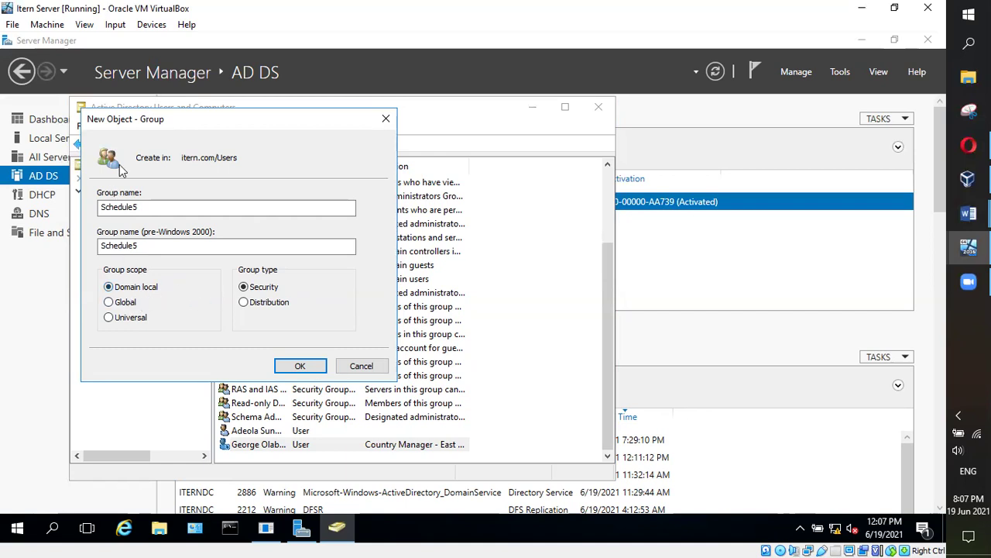
# Switch the Schedule5 group scope to Global, then to Universal
pyautogui.click(109, 304)
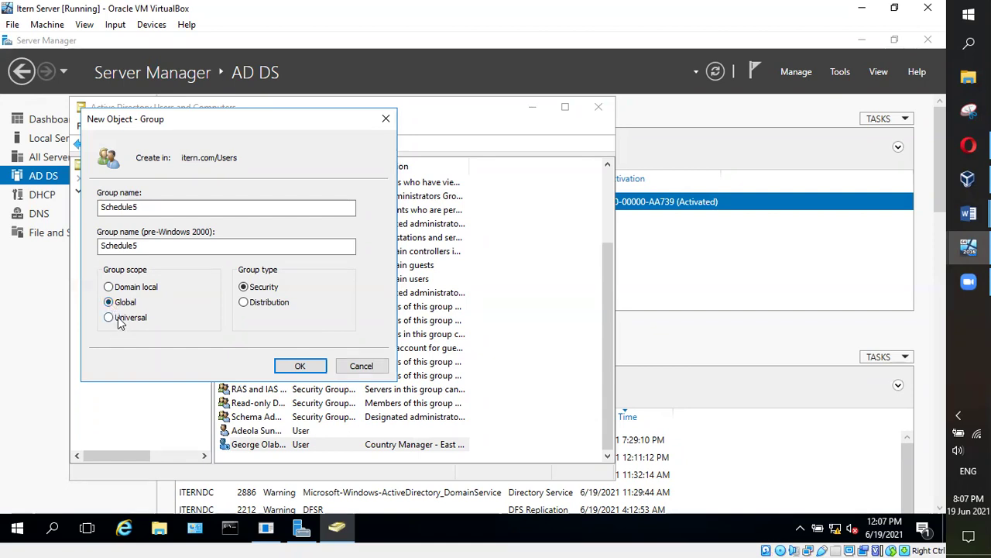
pyautogui.click(108, 316)
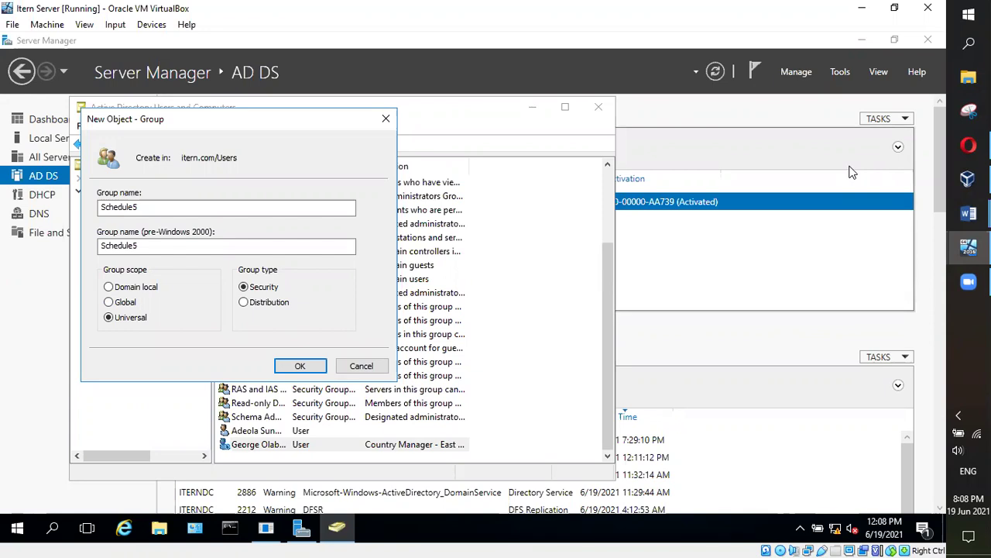
pyautogui.scroll(-1, 664, 158)
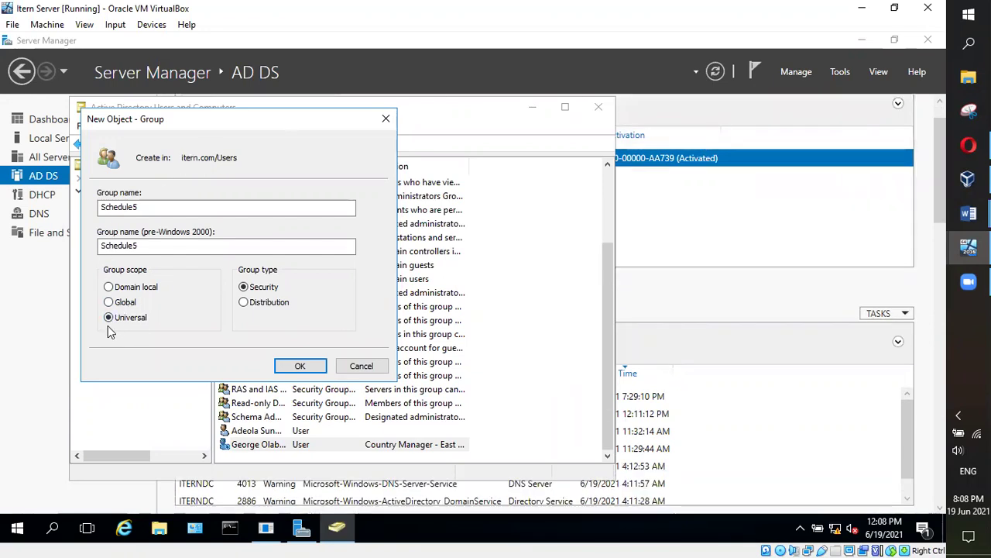
pyautogui.click(120, 246)
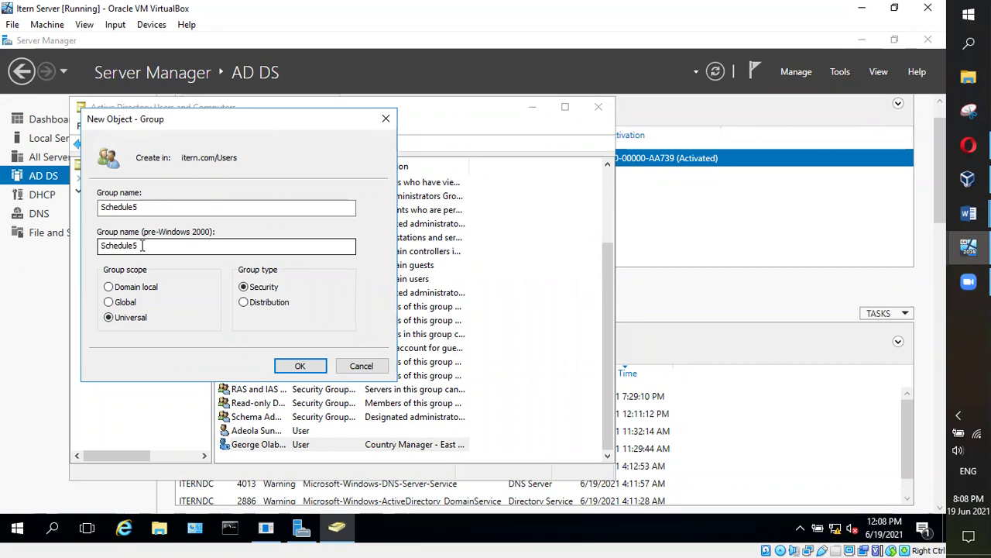
# Set the Schedule5 scope to Global, then back to Domain local, and bring up the Word notes
pyautogui.click(121, 308)
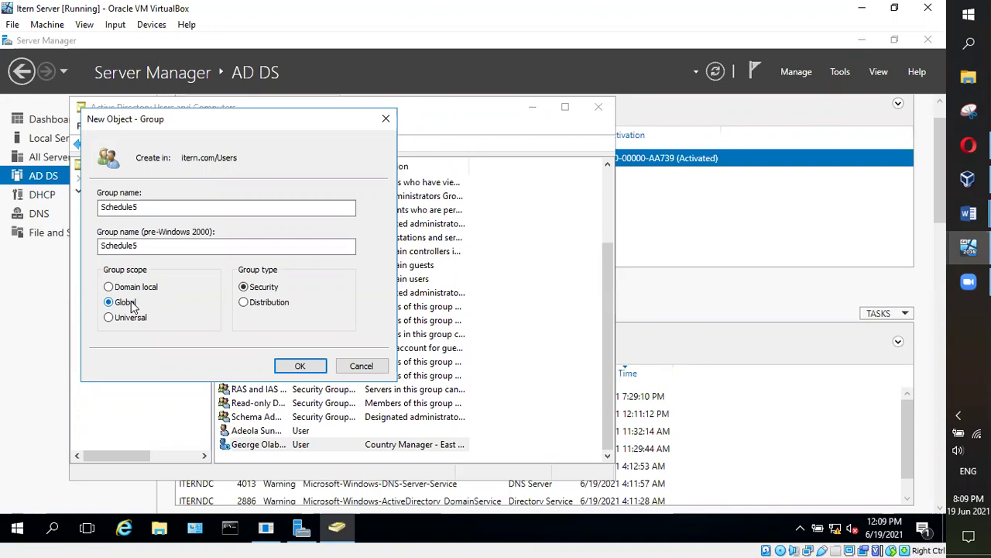
pyautogui.click(114, 286)
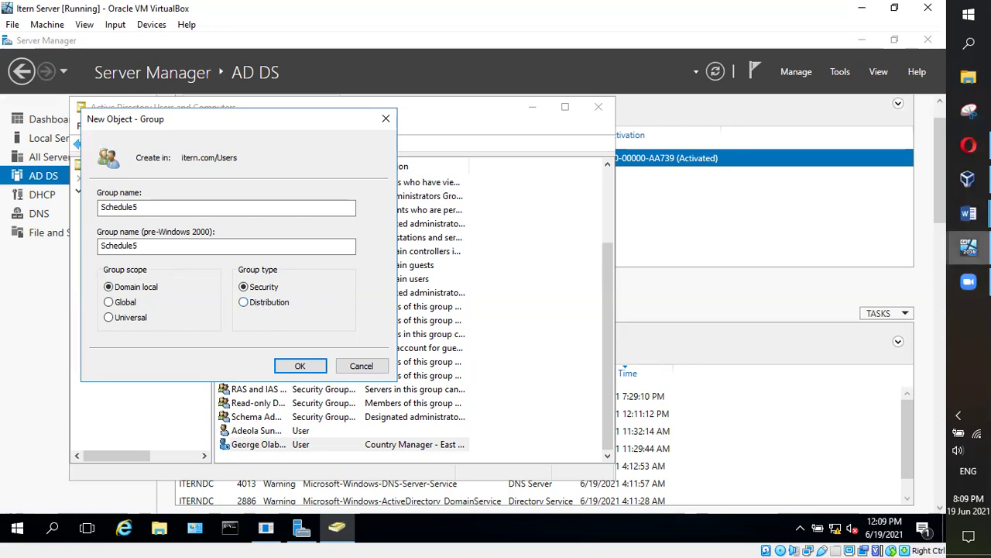
pyautogui.moveTo(966, 216)
pyautogui.click(888, 185)
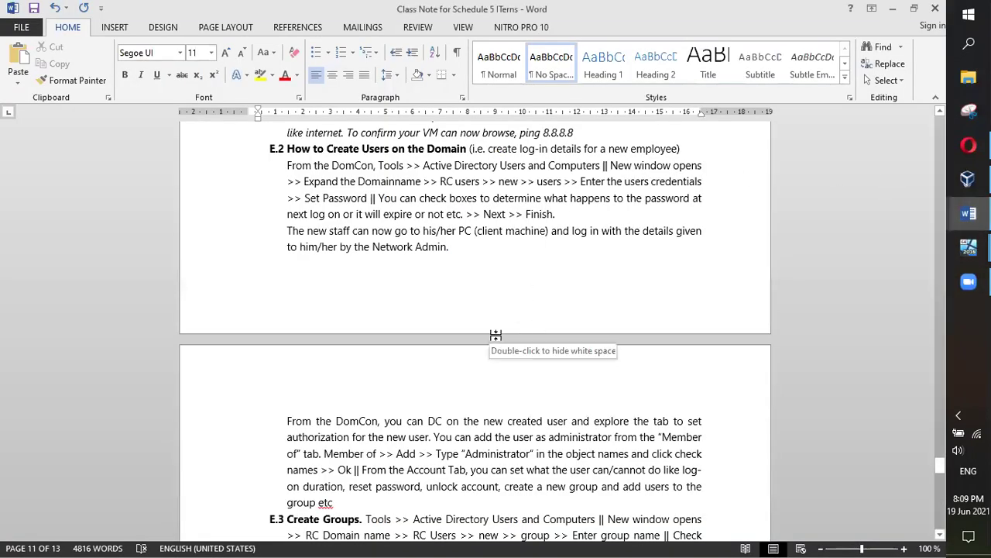
# Scroll the notes to E.3 Create Groups, then minimize Word
pyautogui.scroll(-6, 496, 336)
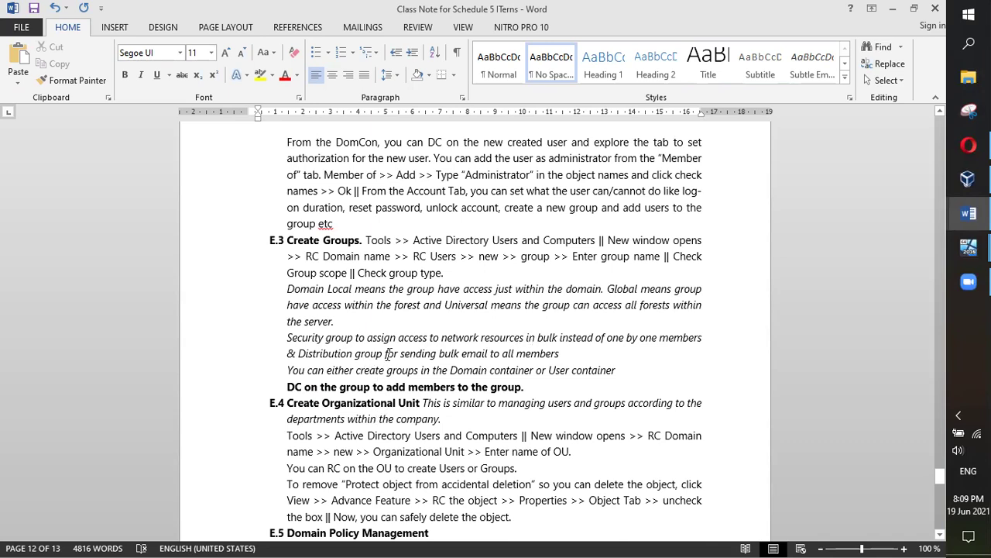
pyautogui.click(894, 11)
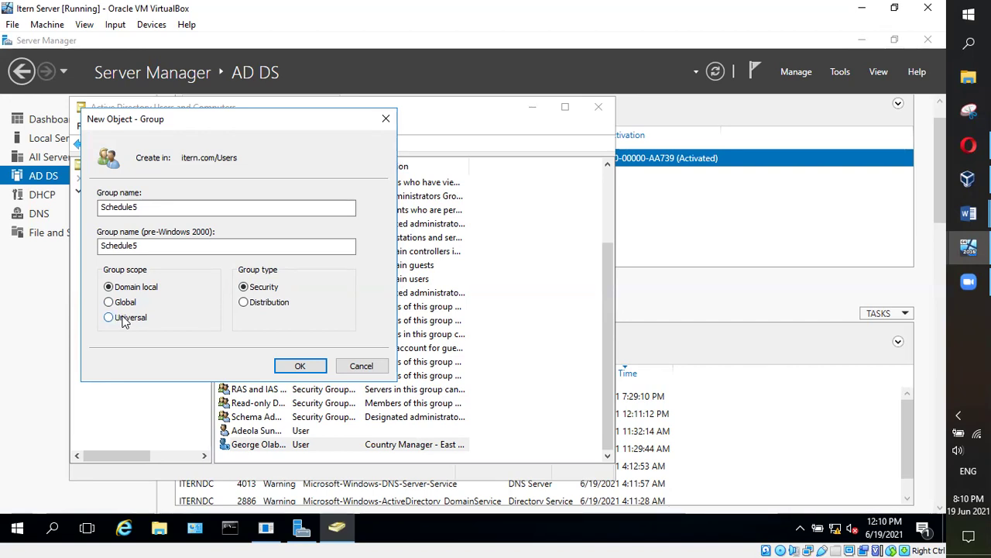
# Try Distribution, switch the group type back to Security, and confirm creating Schedule5
pyautogui.click(246, 303)
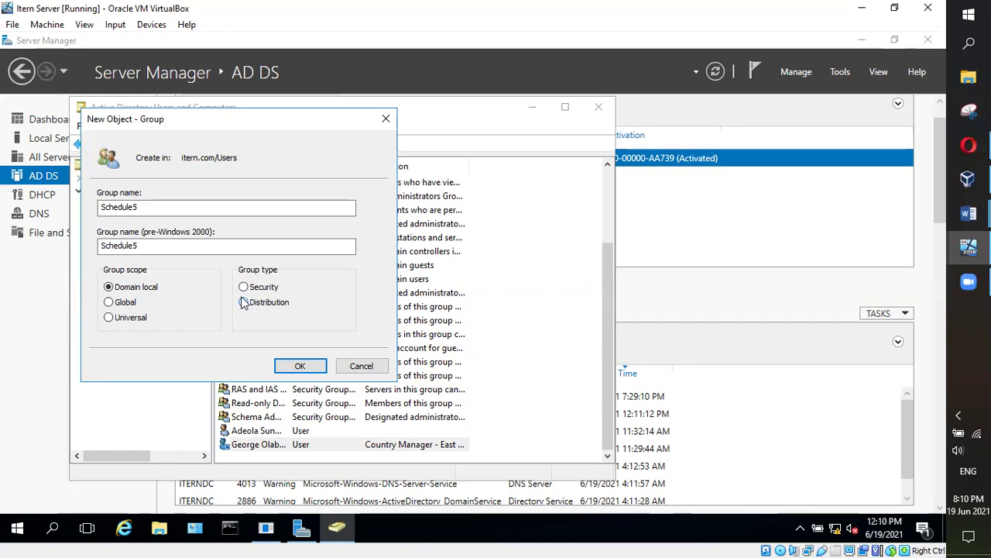
pyautogui.click(243, 303)
pyautogui.click(245, 286)
pyautogui.click(309, 367)
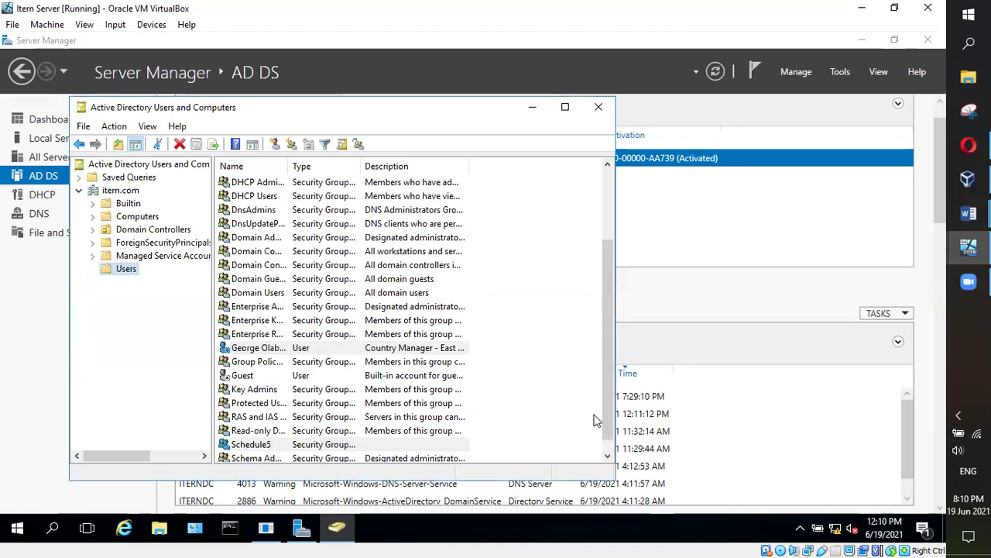
# Open Schedule5's Properties from its context menu and view its empty Members list
pyautogui.scroll(-1, 607, 302)
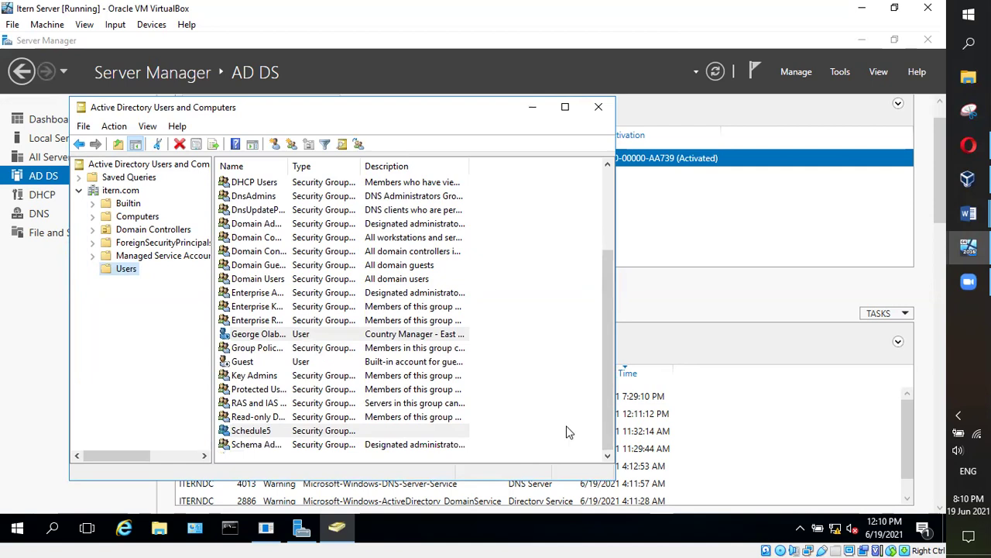
pyautogui.click(232, 432)
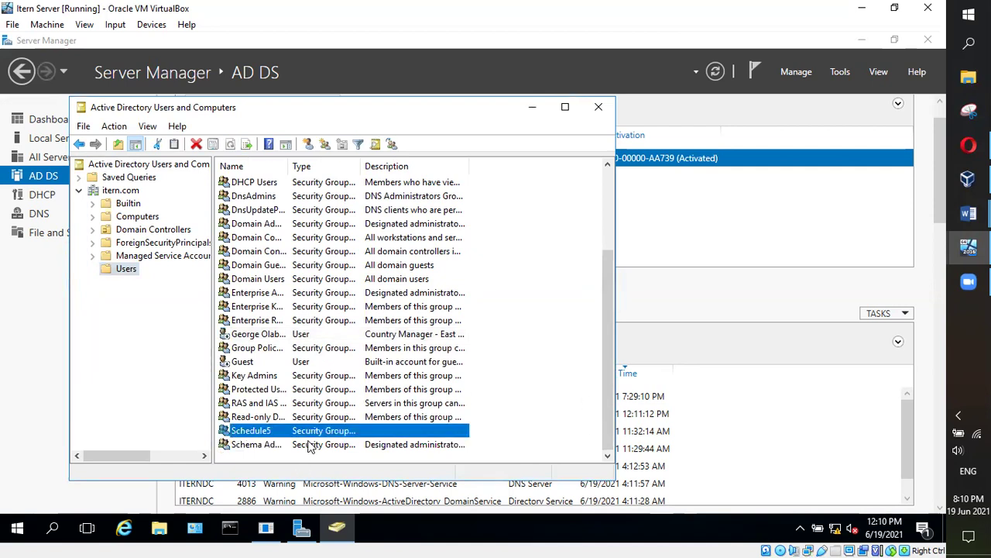
pyautogui.rightClick(250, 433)
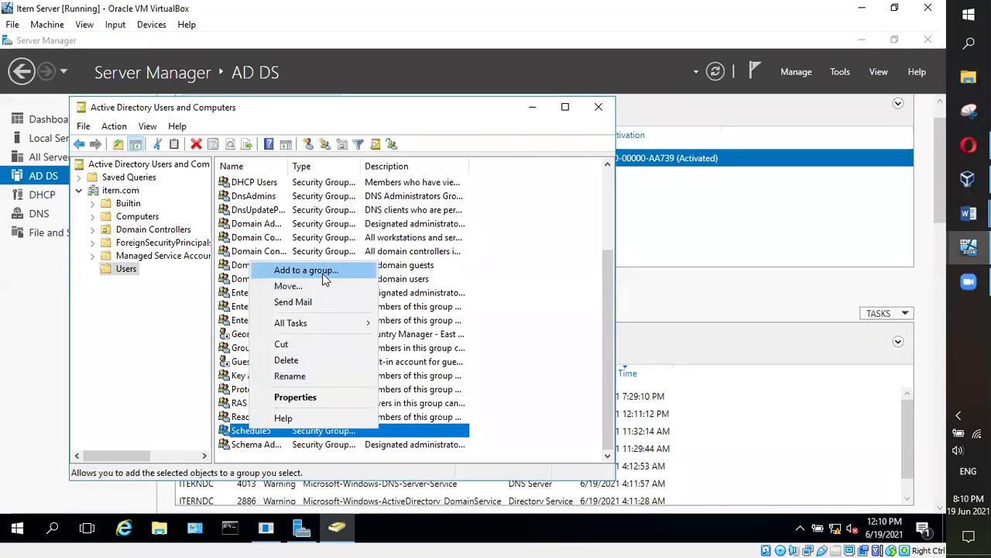
pyautogui.click(293, 396)
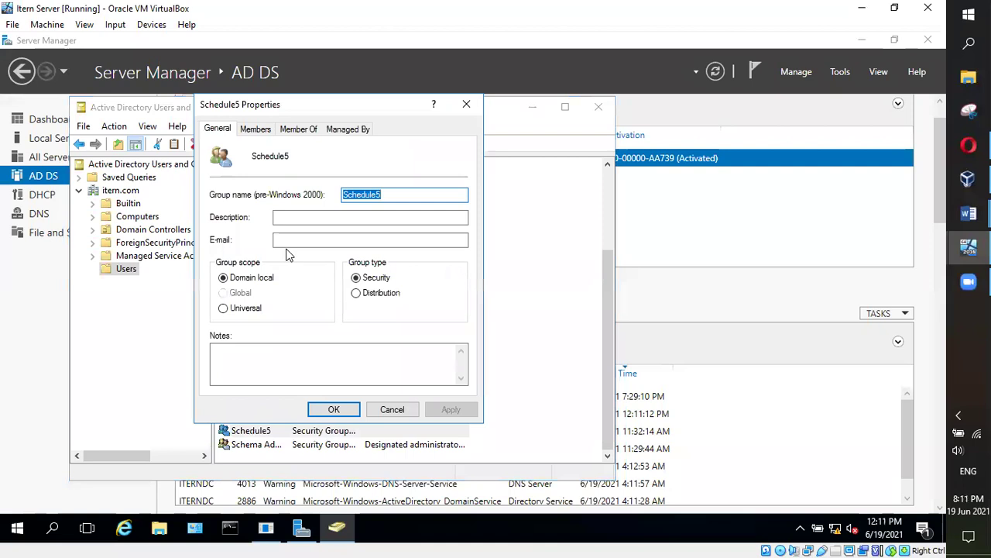
pyautogui.click(256, 125)
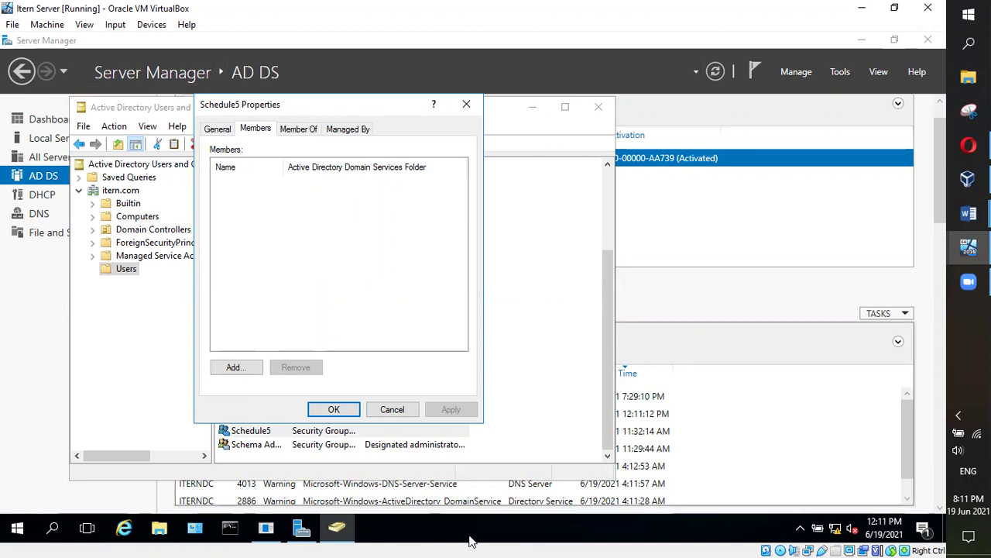
# Confirm the Schedule5 group has no members and close its Properties dialog
pyautogui.click(334, 410)
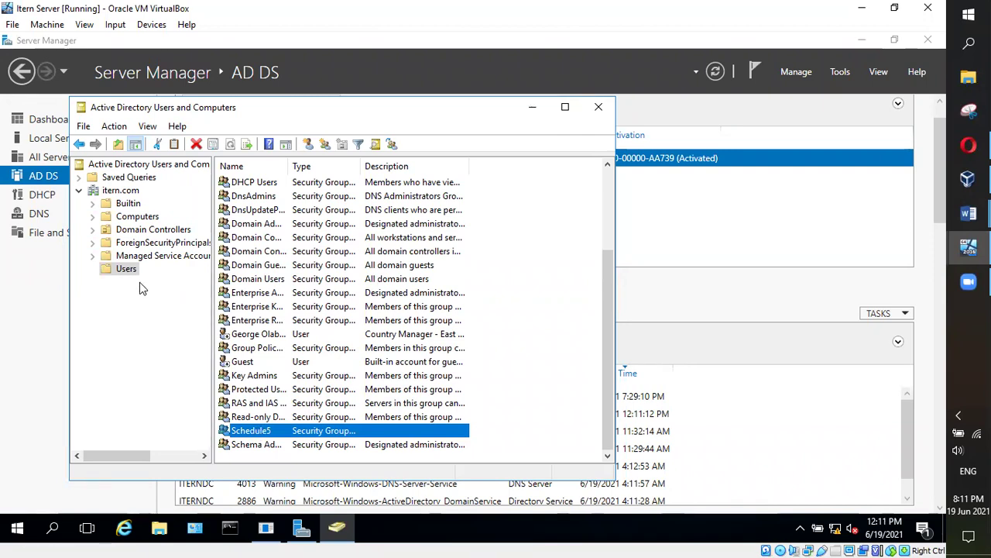
pyautogui.rightClick(127, 193)
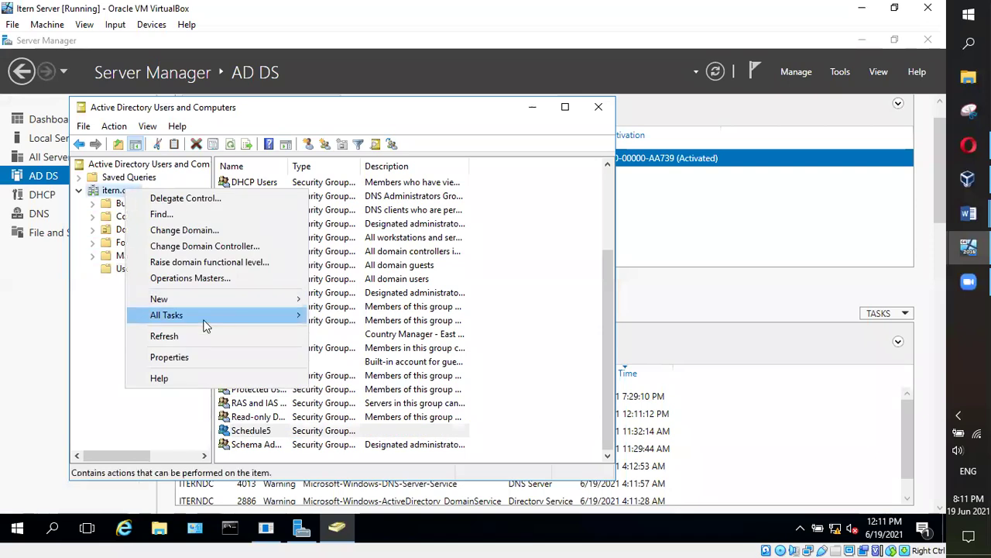
pyautogui.click(189, 357)
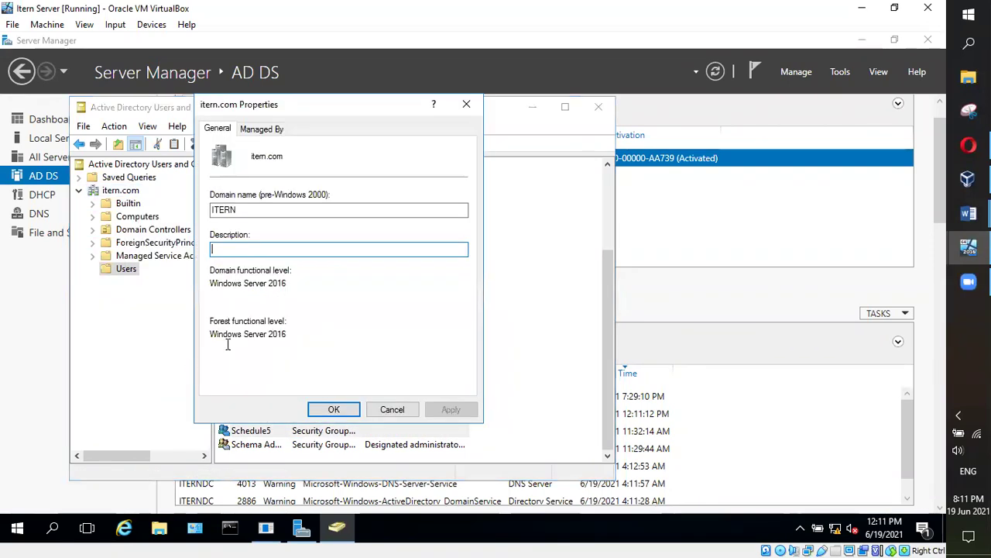
pyautogui.click(392, 410)
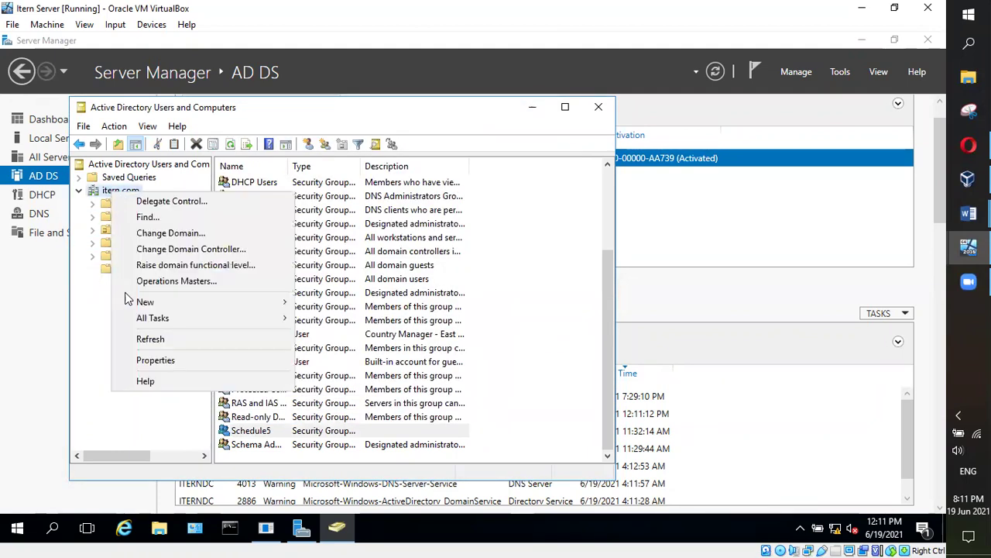
pyautogui.moveTo(238, 309)
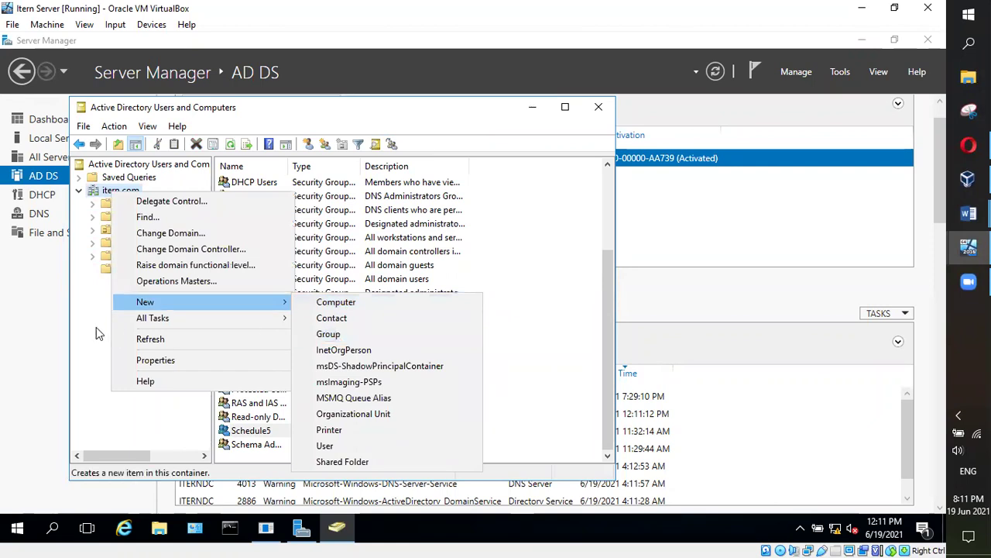
pyautogui.click(96, 327)
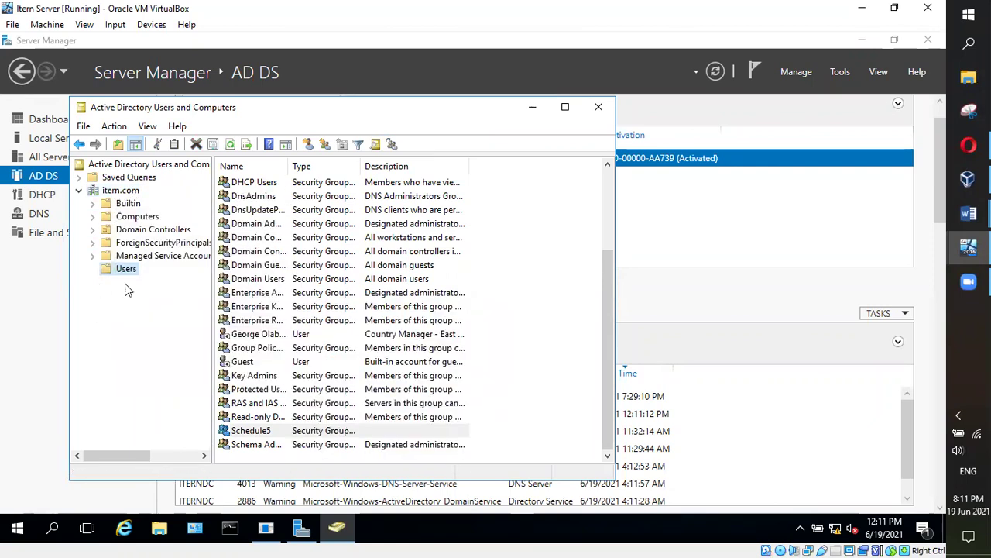
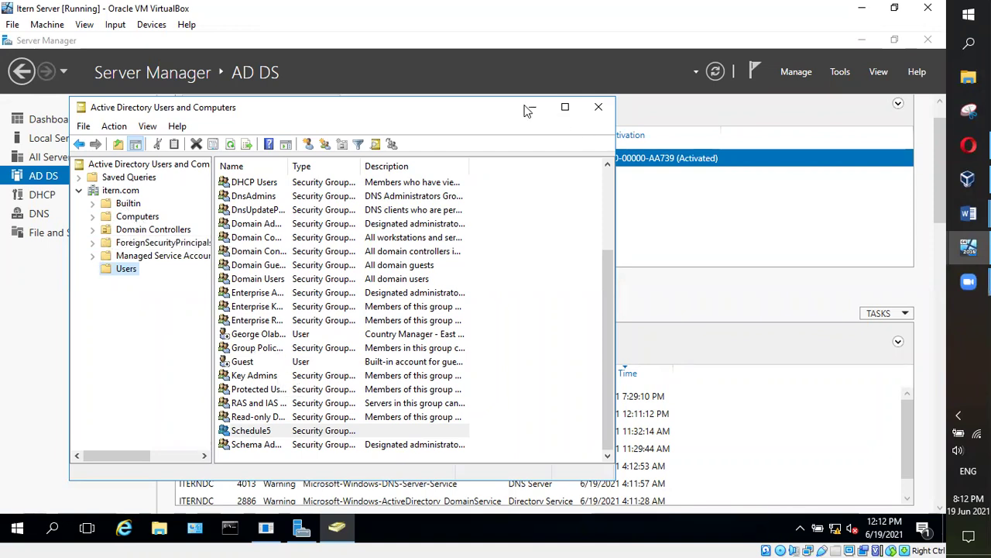
# Show the itern.com domain root, glance at Itern Client, then return to the server's Users container
pyautogui.click(130, 192)
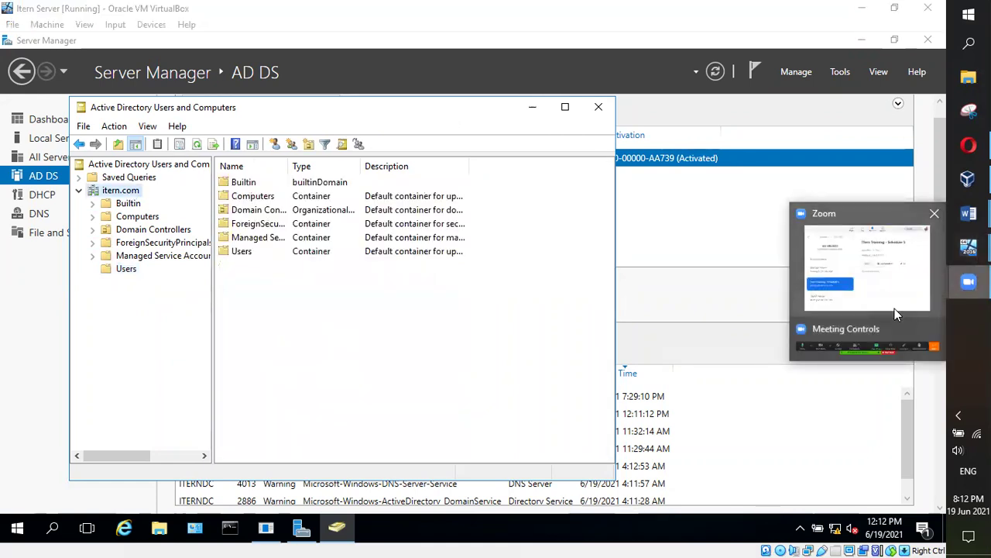
pyautogui.moveTo(962, 252)
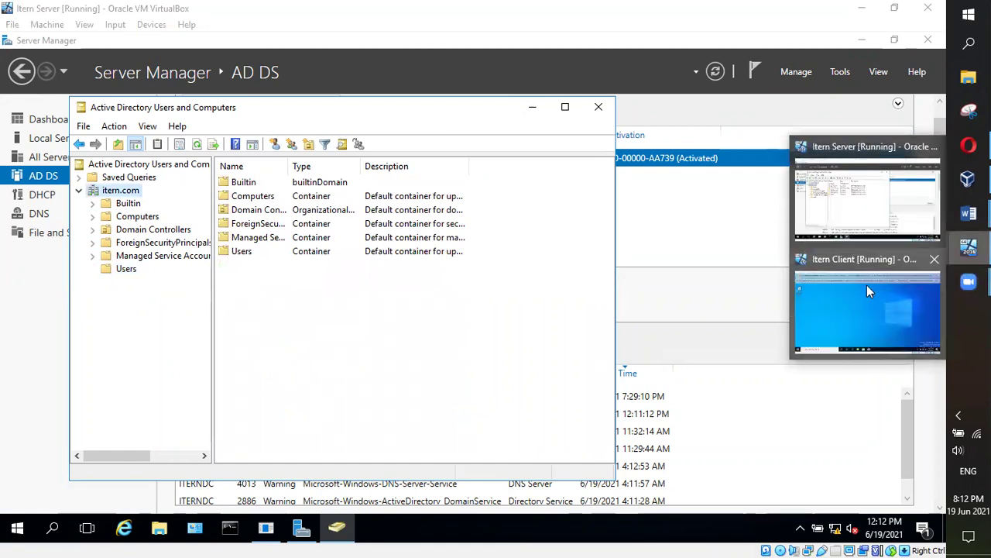
pyautogui.click(867, 285)
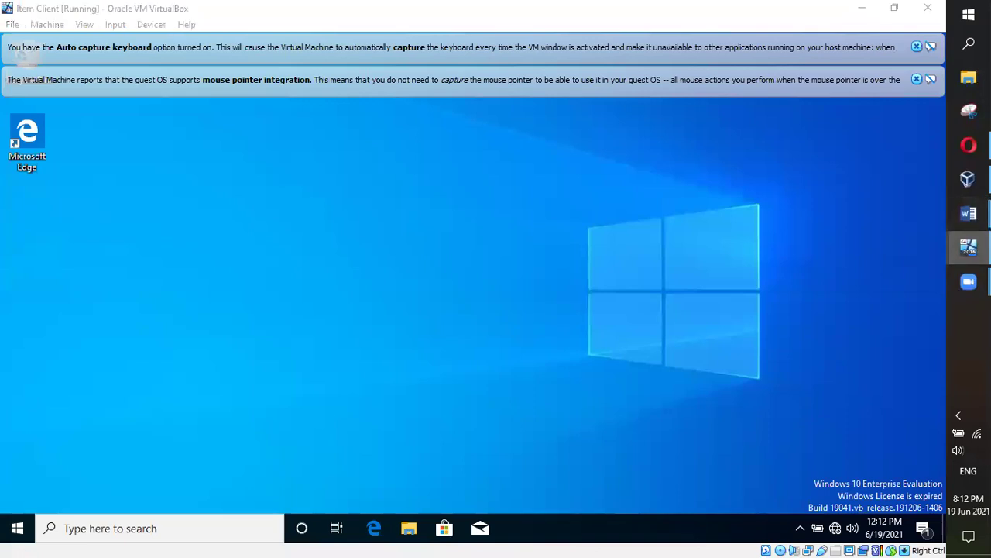
pyautogui.moveTo(969, 246)
pyautogui.click(866, 194)
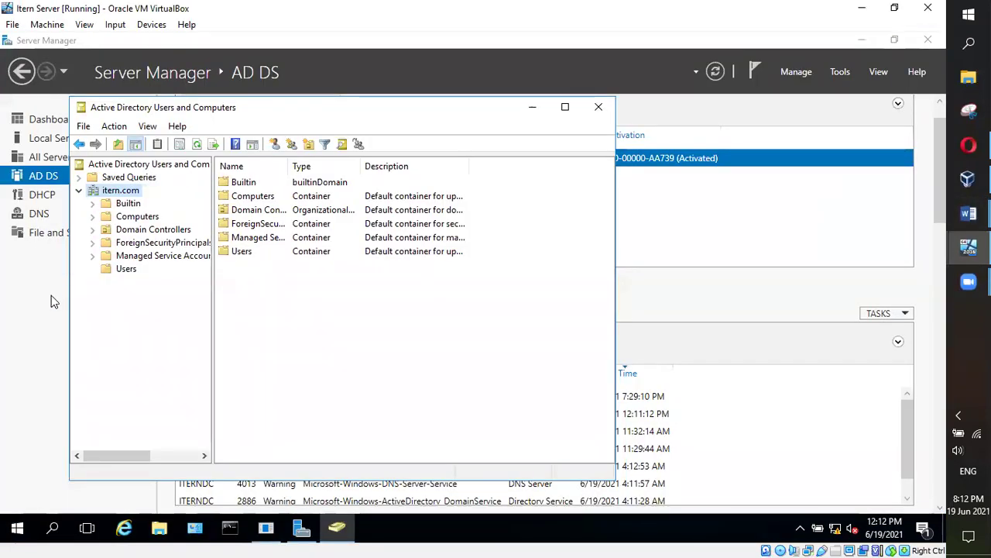
pyautogui.click(126, 268)
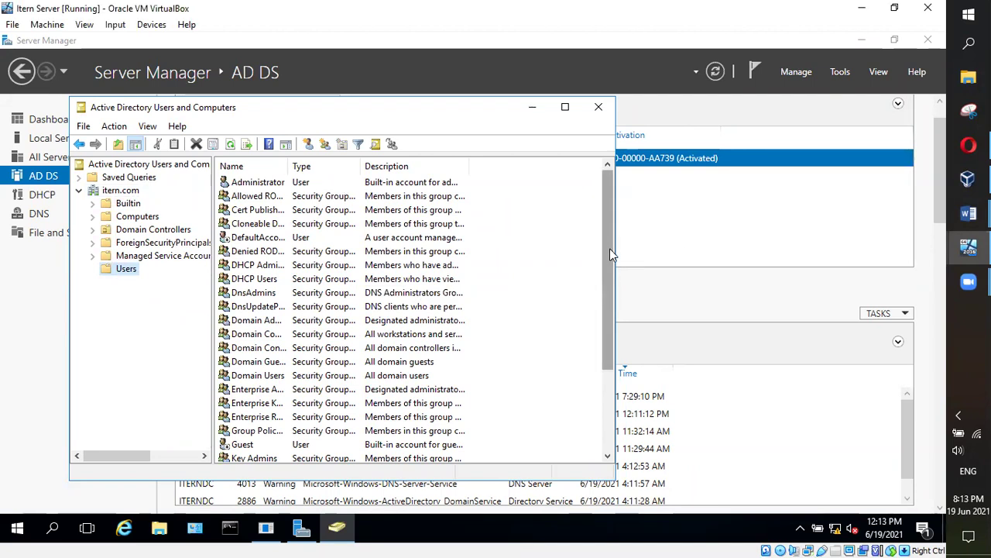
# Open Schedule5's Properties from the Users list and view its empty Members tab
pyautogui.scroll(-3, 474, 299)
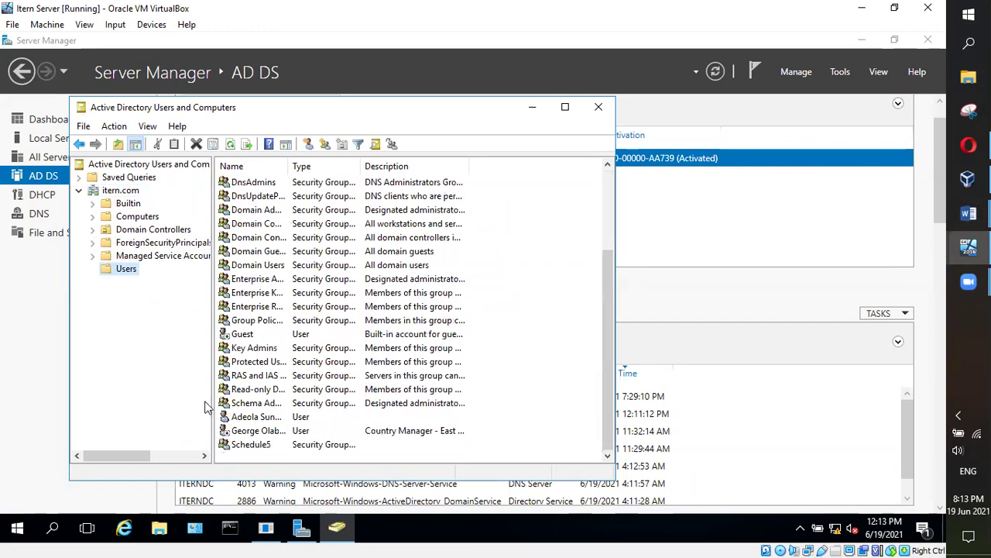
pyautogui.click(251, 447)
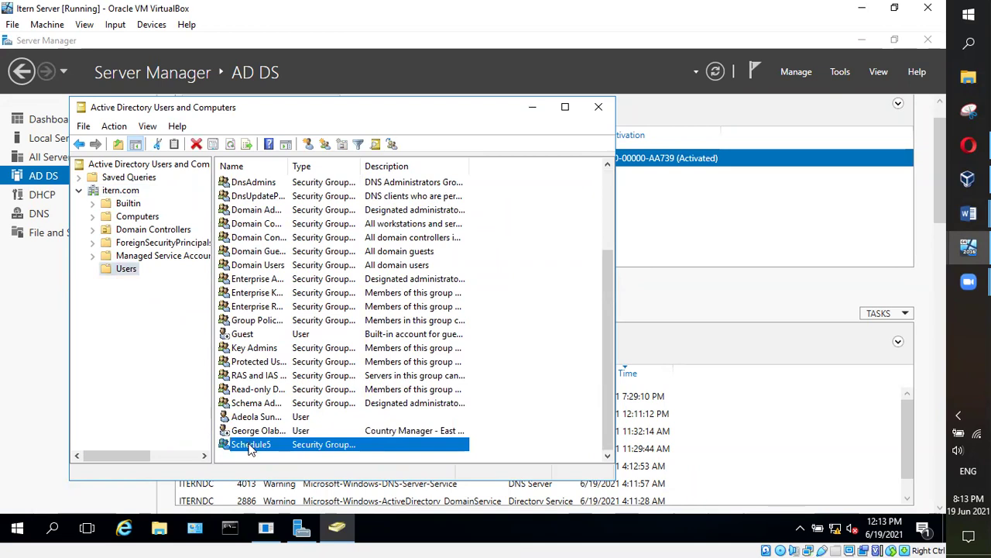
pyautogui.rightClick(250, 448)
pyautogui.click(291, 409)
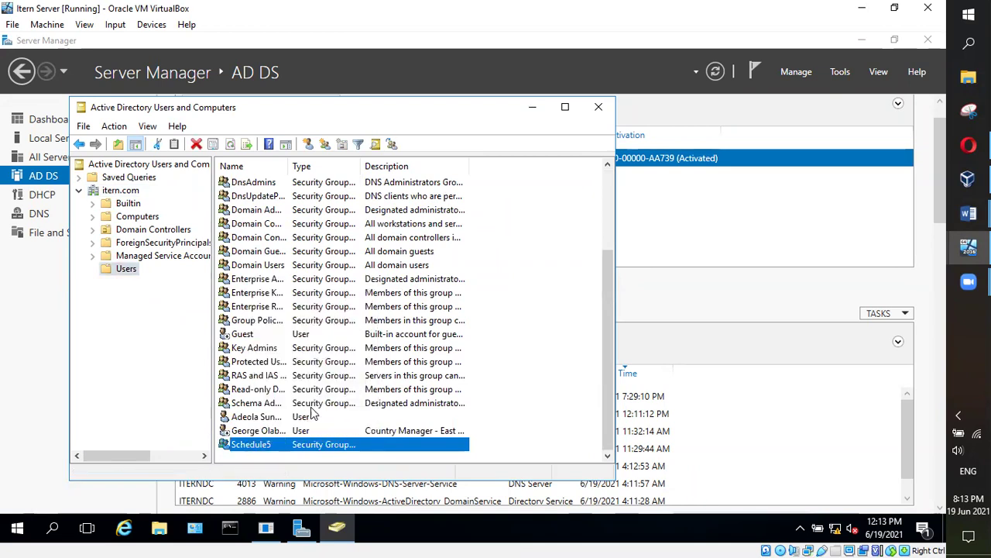
pyautogui.click(255, 129)
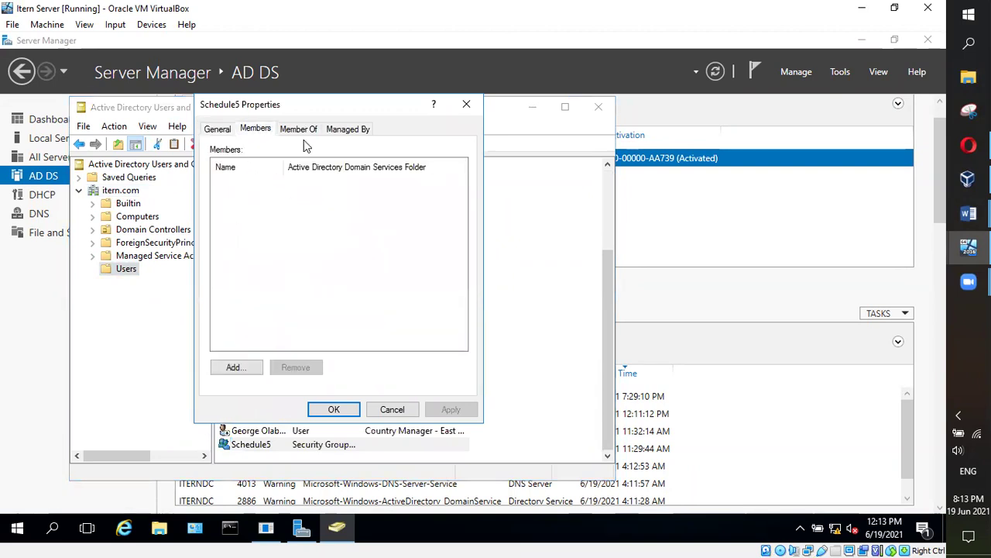
# Add the first user account to Schedule5 by entering its name and resolving it with Check Names
pyautogui.click(242, 366)
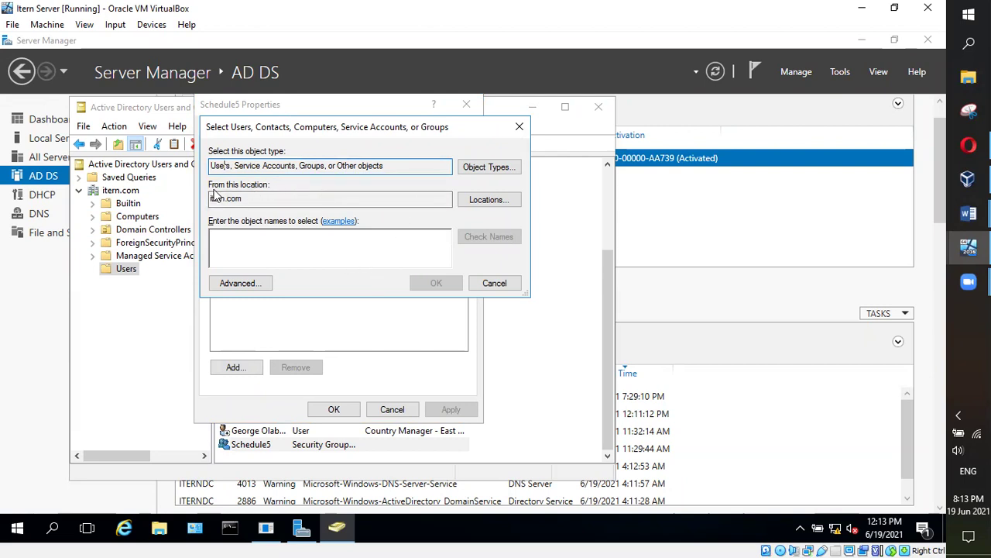
pyautogui.moveTo(251, 198); pyautogui.dragTo(215, 199)
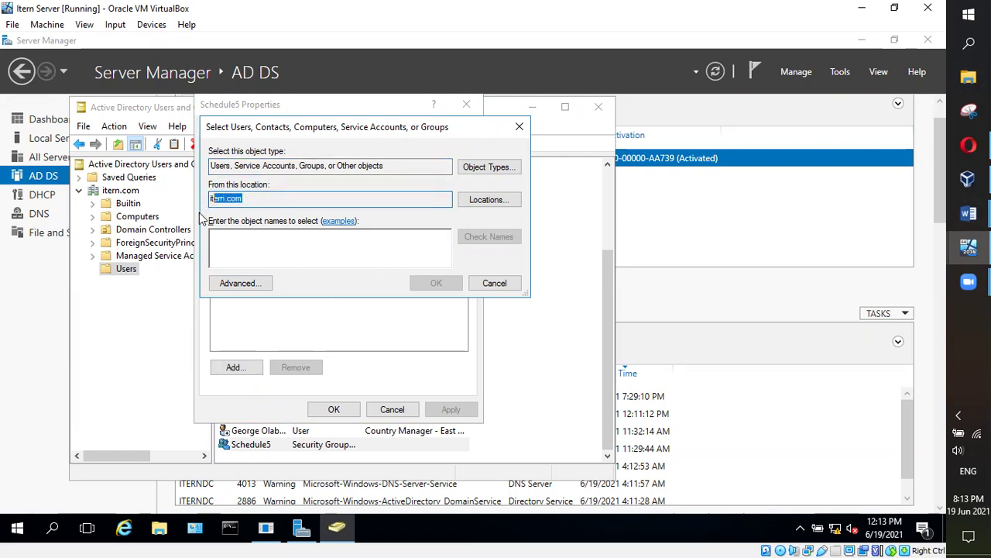
pyautogui.click(259, 246)
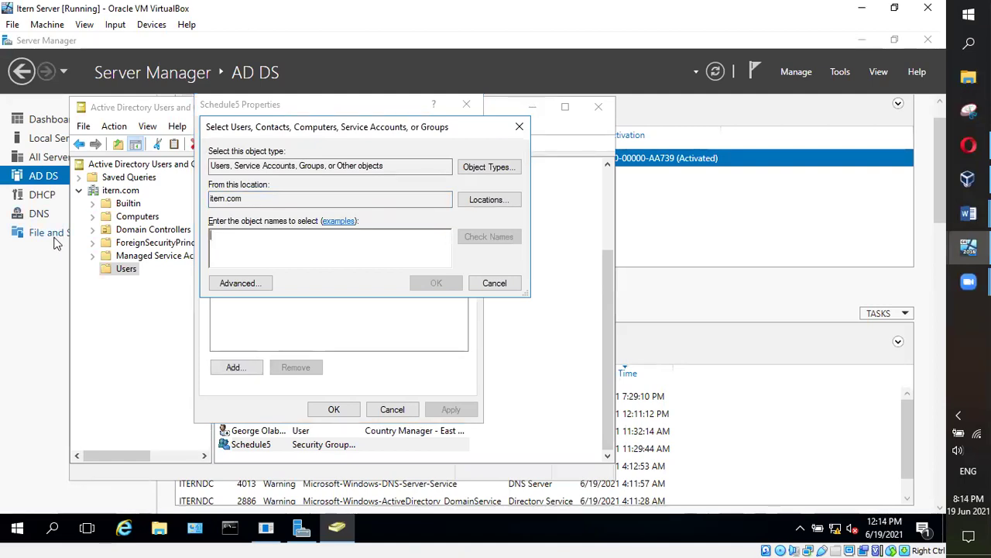
pyautogui.write('George')
pyautogui.click(504, 237)
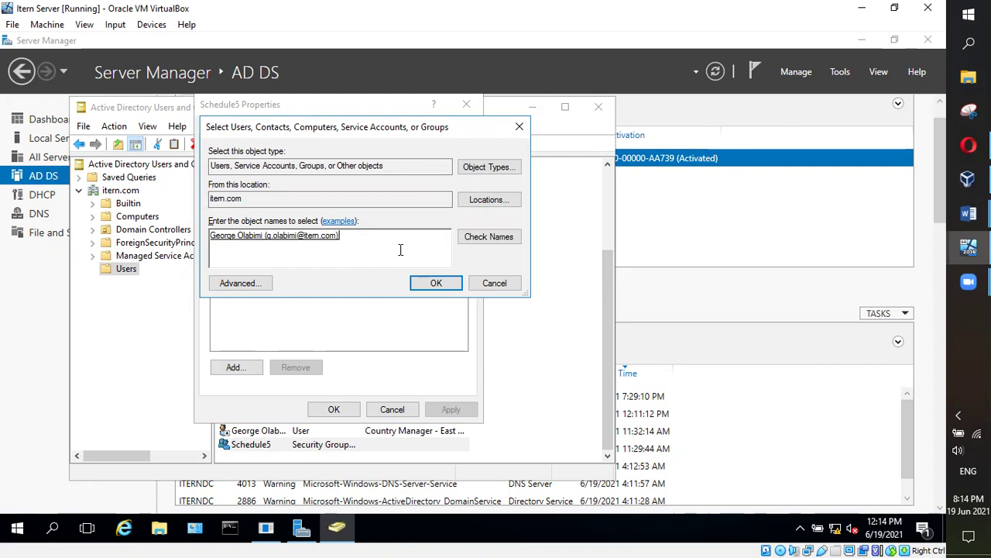
pyautogui.doubleClick(289, 237)
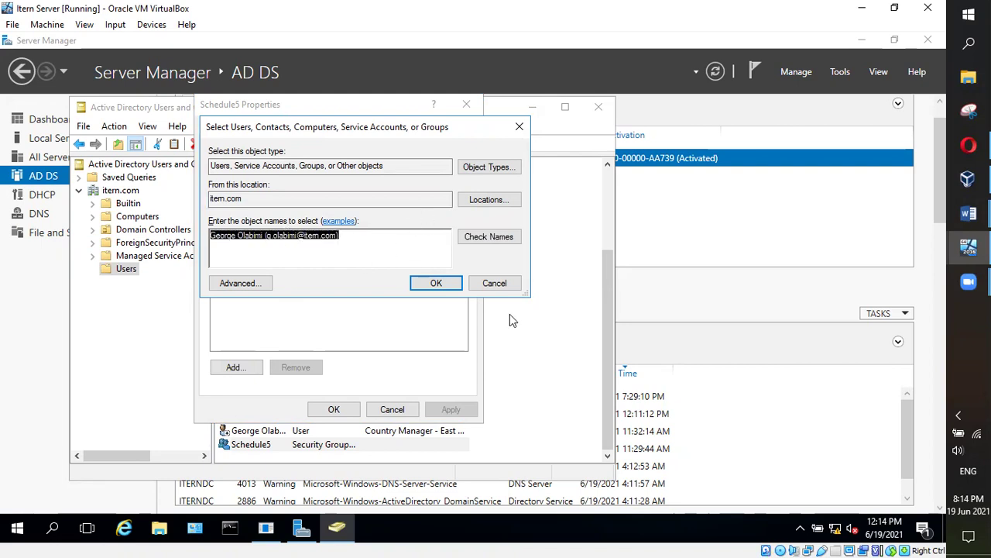
pyautogui.click(436, 284)
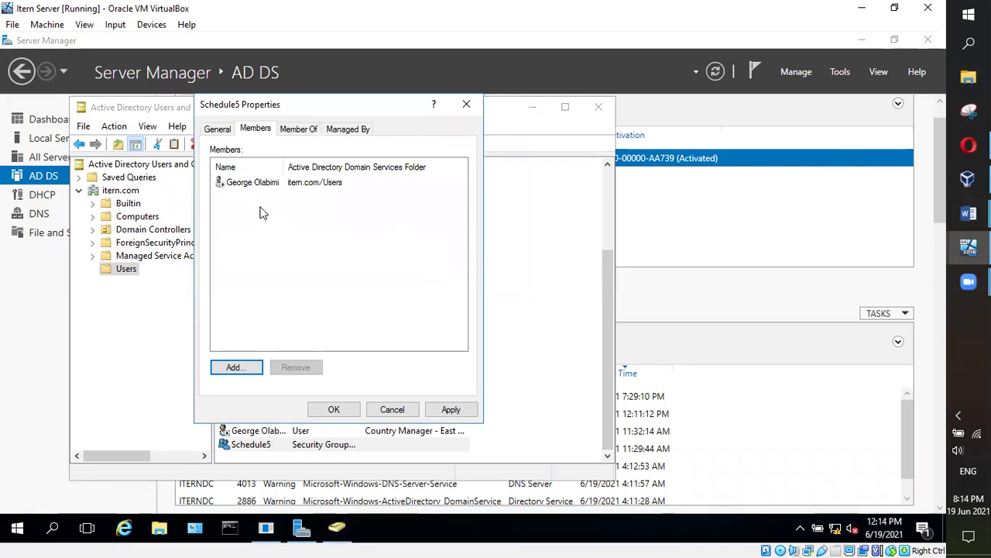
# Add a second user account to Schedule5 the same way and return to the directory console
pyautogui.click(236, 367)
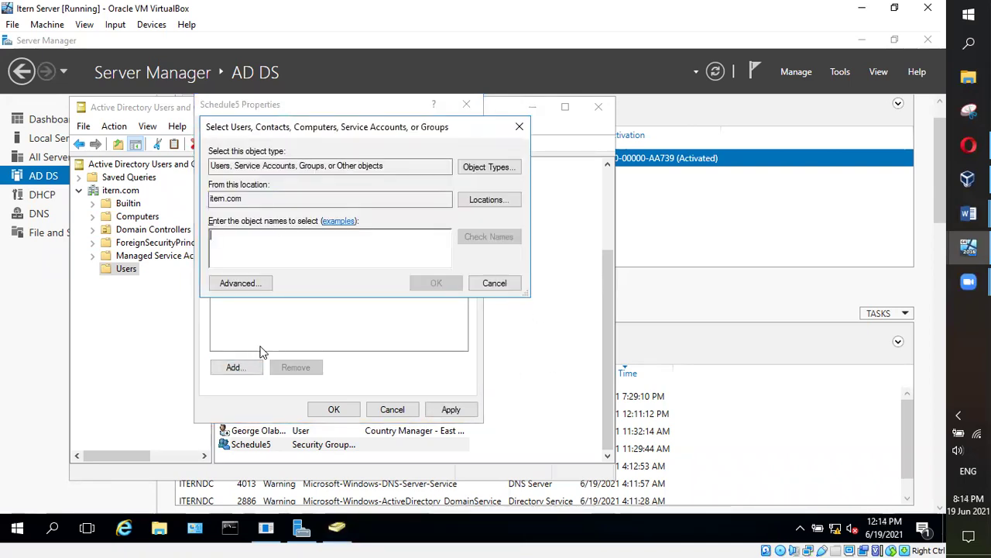
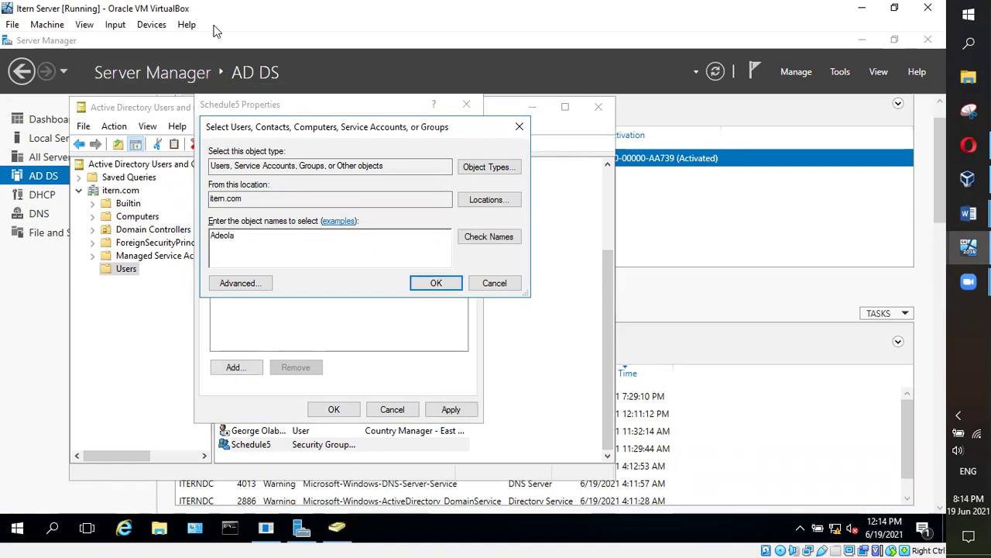
pyautogui.click(496, 237)
pyautogui.doubleClick(331, 232)
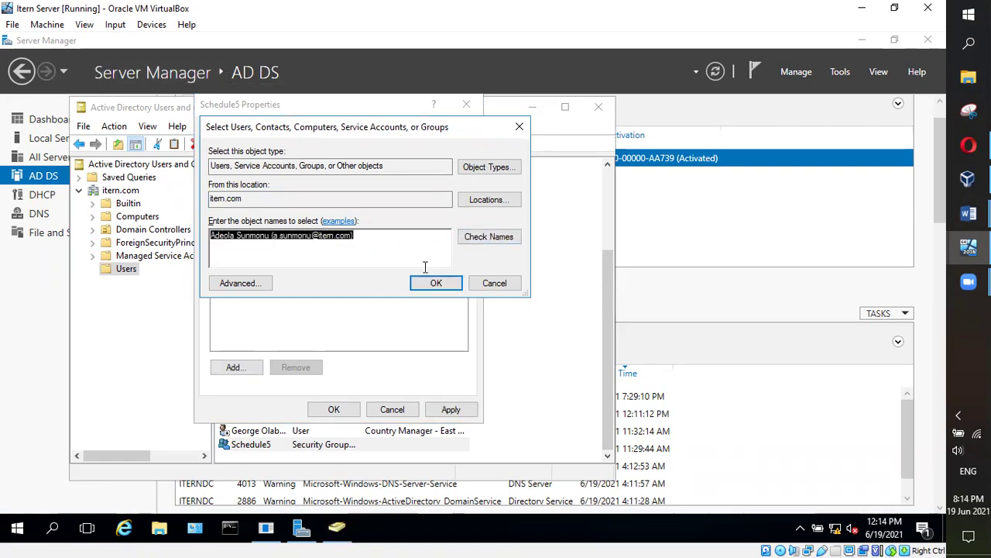
pyautogui.click(436, 283)
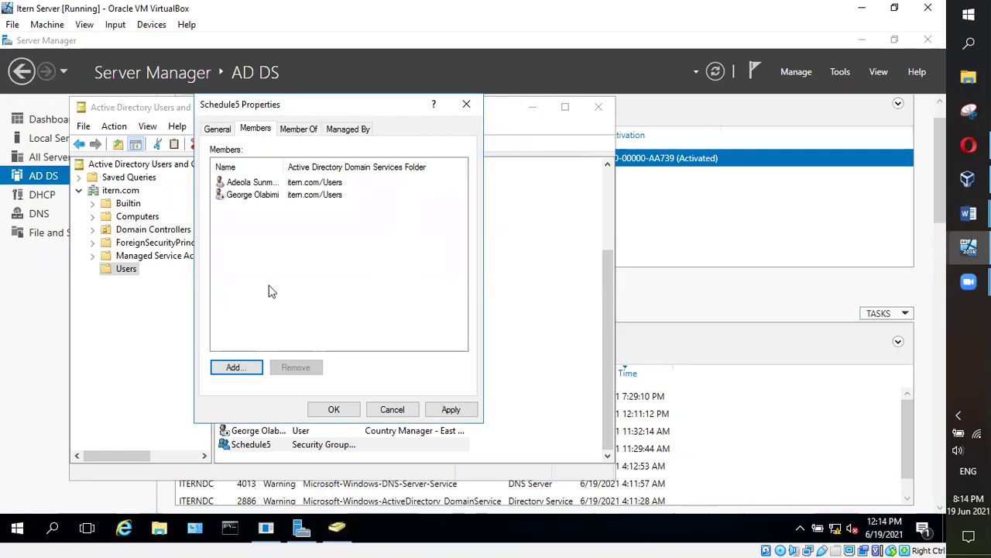
pyautogui.click(182, 298)
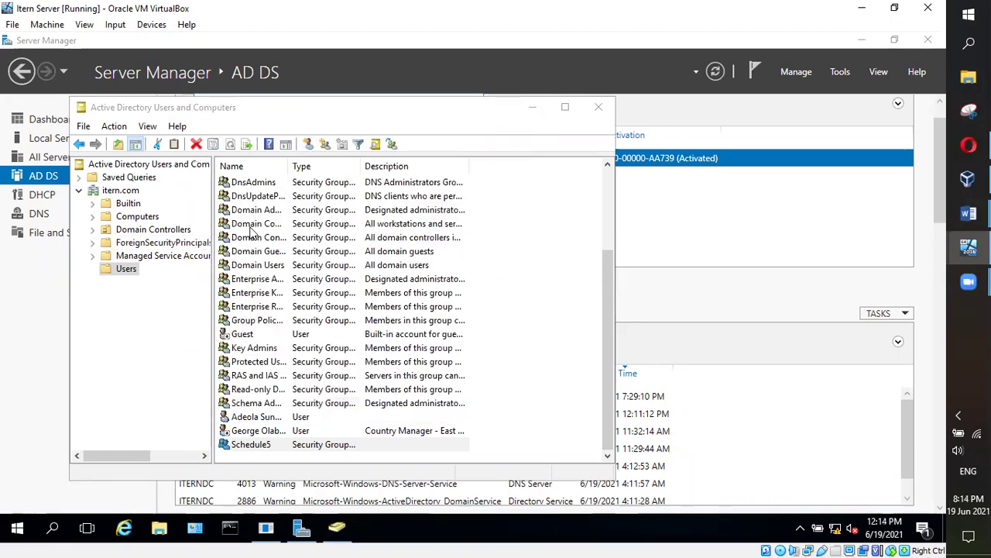
# Review the country manager's account details, then view Schedule5's empty Member Of tab
pyautogui.click(255, 436)
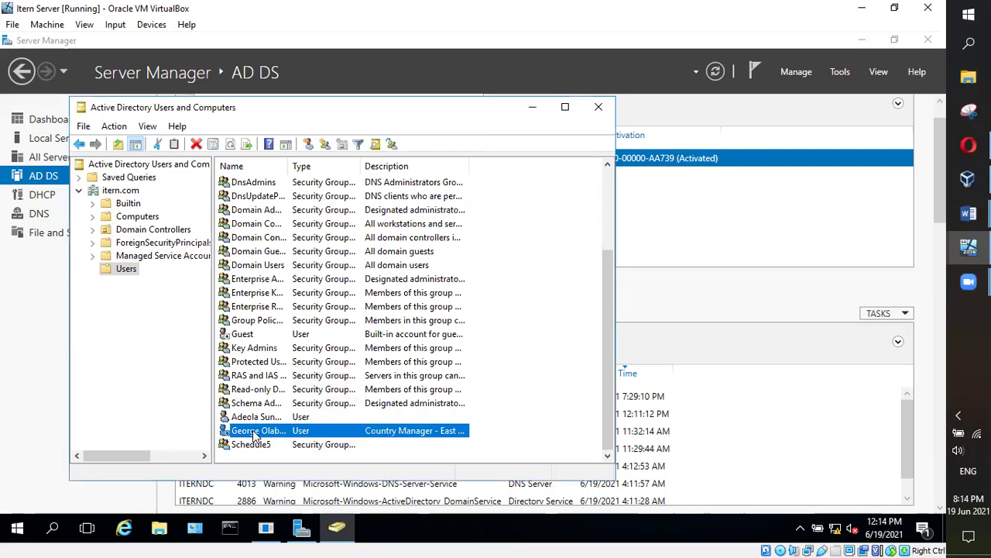
pyautogui.doubleClick(255, 436)
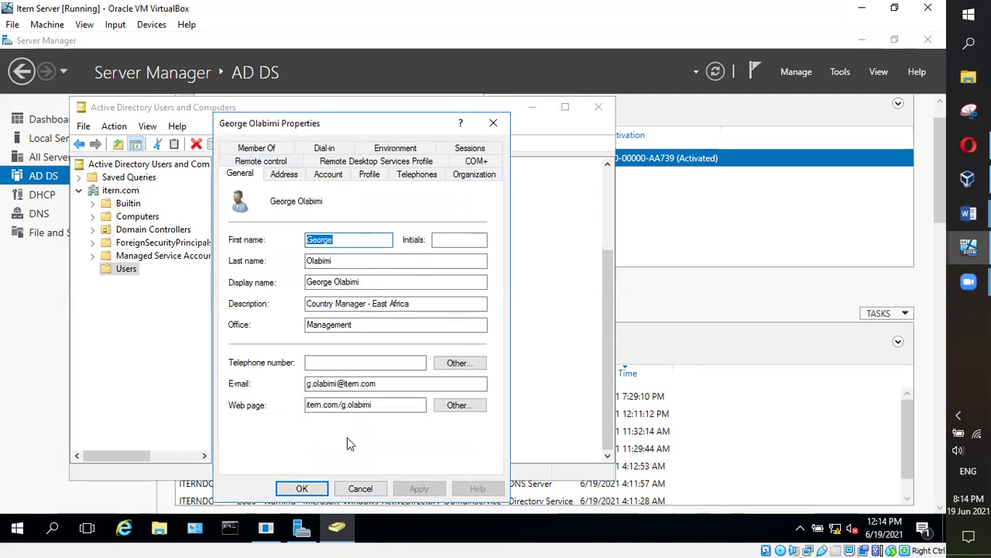
pyautogui.click(312, 490)
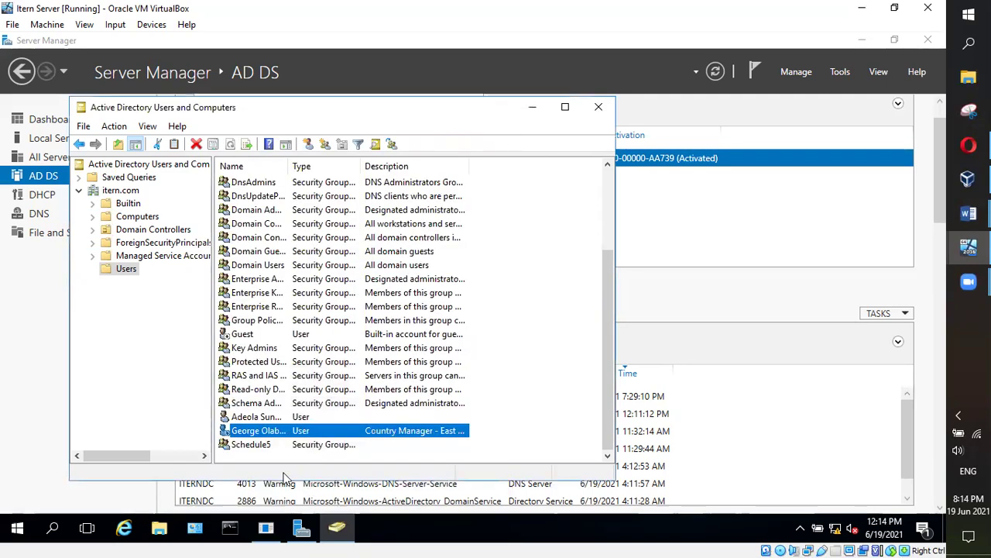
pyautogui.doubleClick(258, 448)
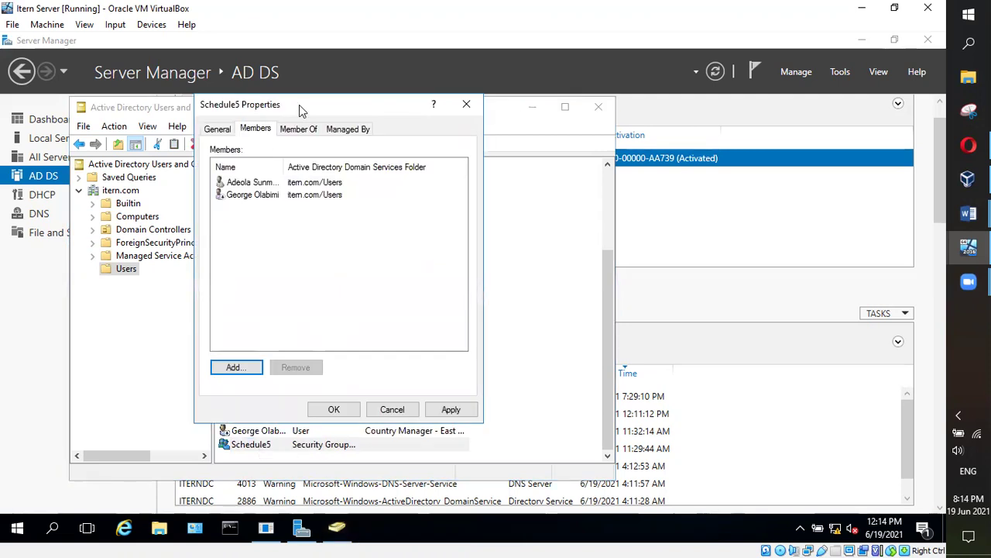
pyautogui.click(305, 136)
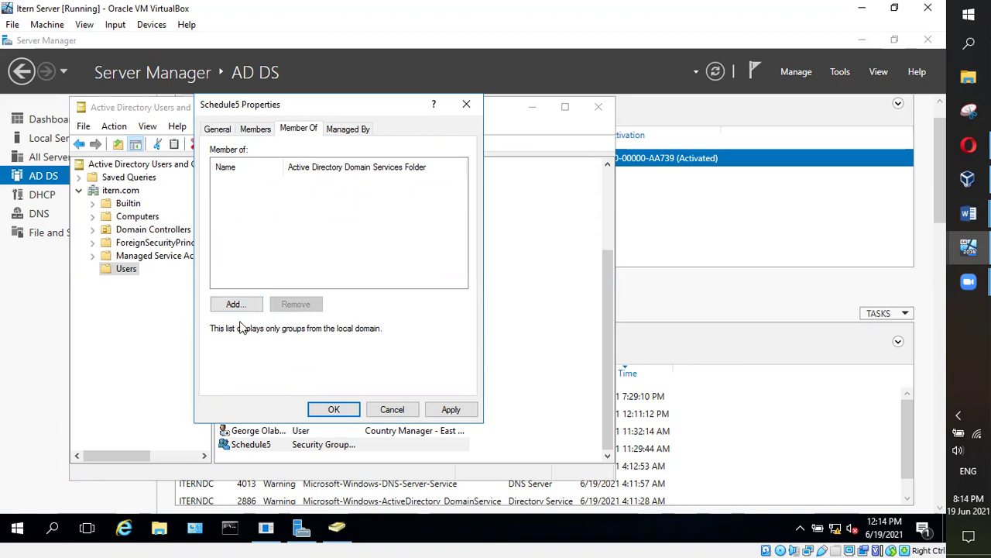
# Open Select Groups for Schedule5 and try the group name 'Admi', which isn't found
pyautogui.click(312, 106)
pyautogui.click(246, 306)
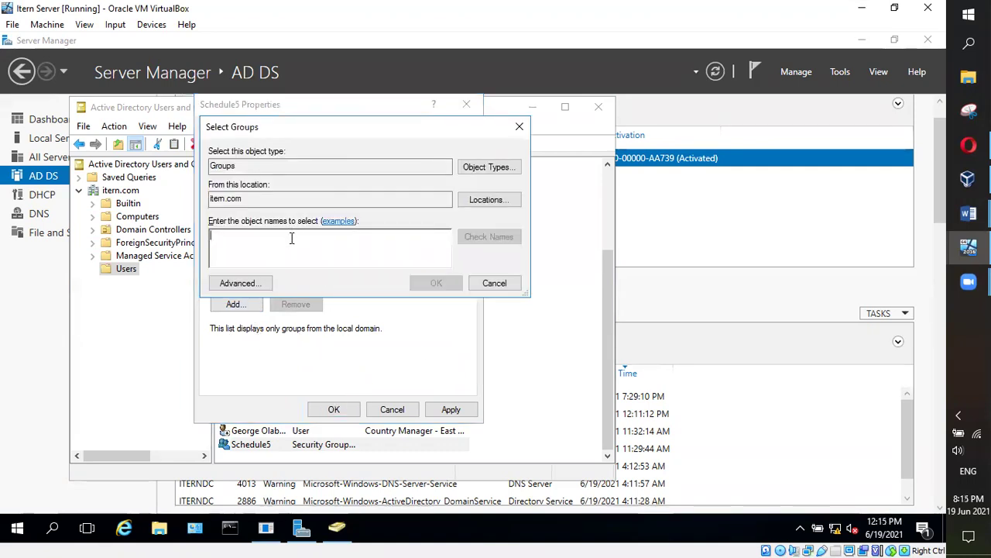
pyautogui.press('Escape')
pyautogui.press('Escape')
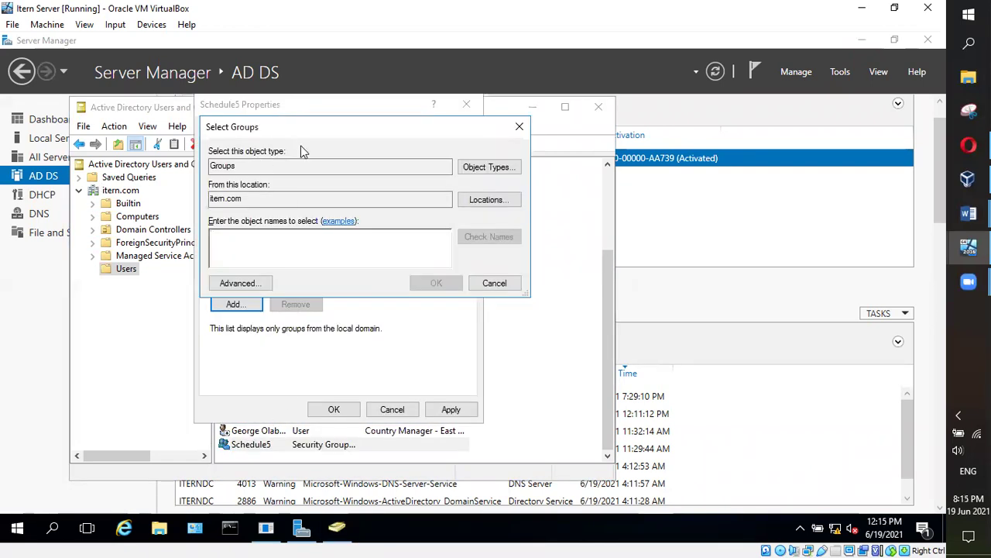
pyautogui.click(508, 284)
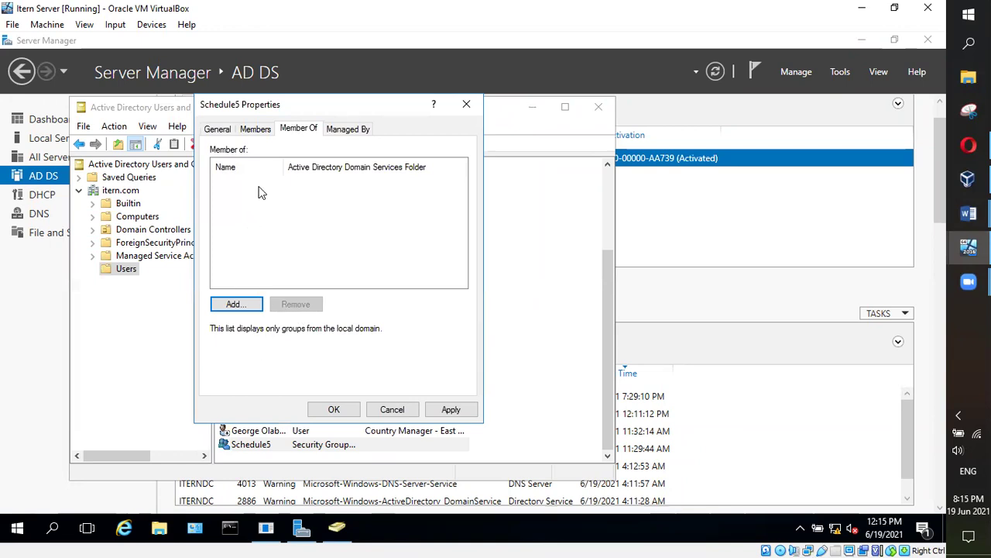
pyautogui.click(237, 305)
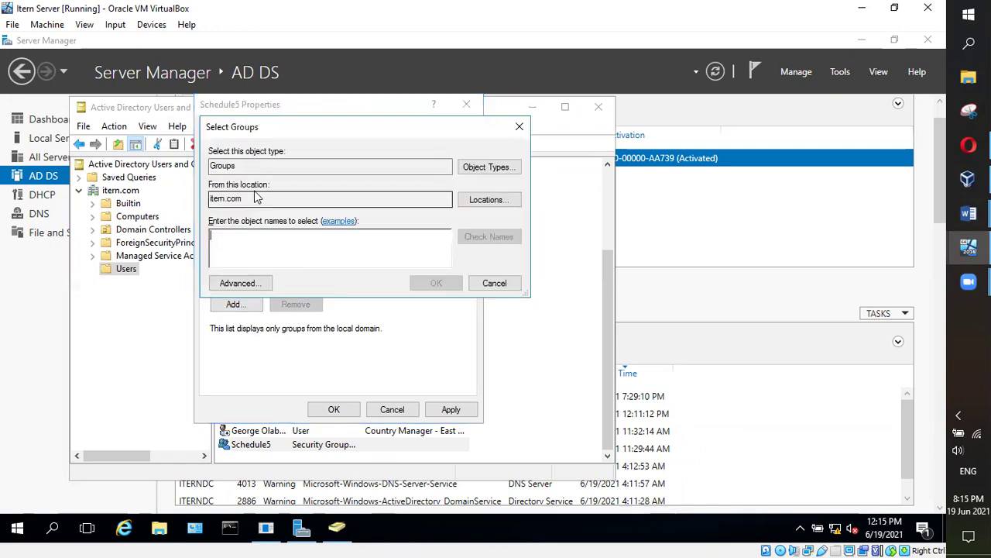
pyautogui.write('Admi')
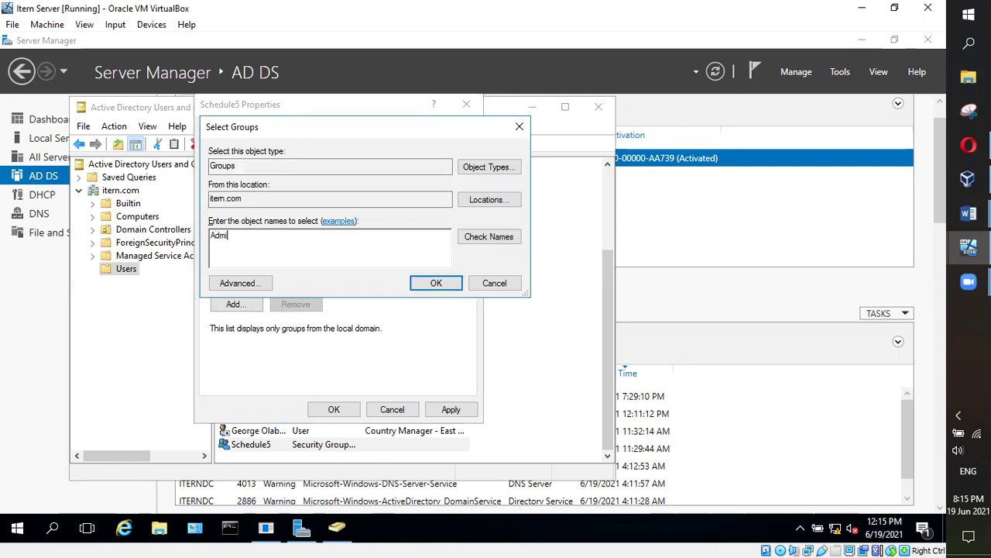
pyautogui.click(489, 238)
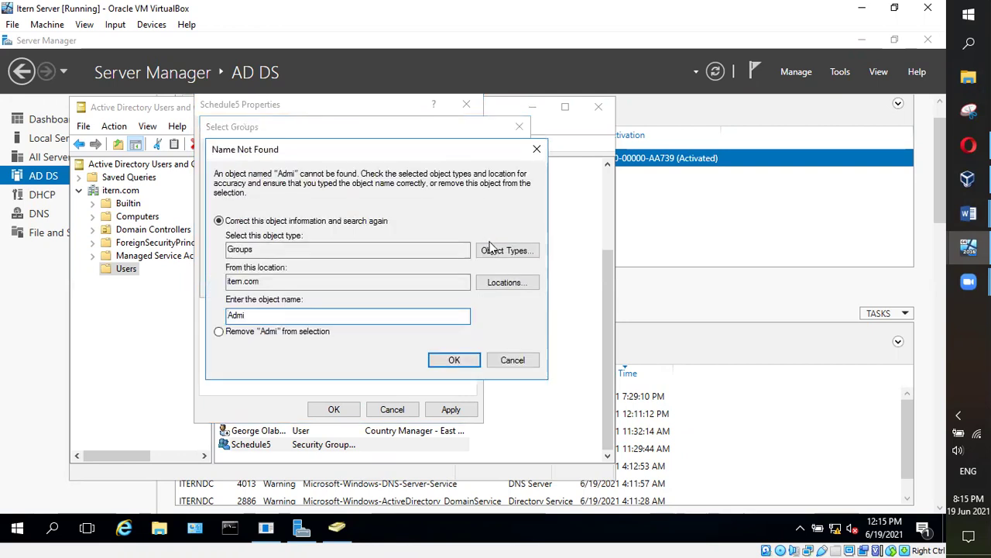
pyautogui.click(517, 361)
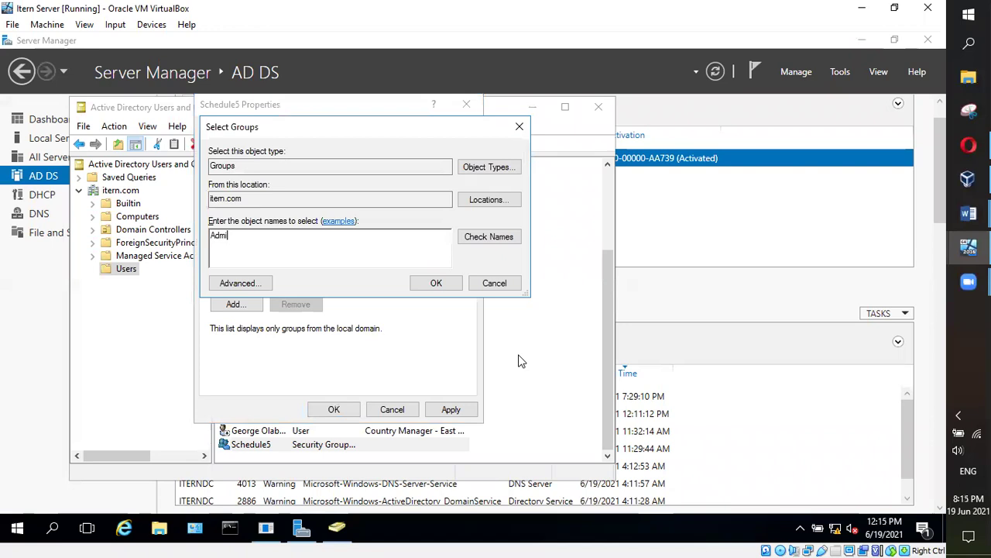
# Retry as 'Admin', still not found, cancel, then apply and close Schedule5 Properties
pyautogui.write('n')
pyautogui.click(489, 237)
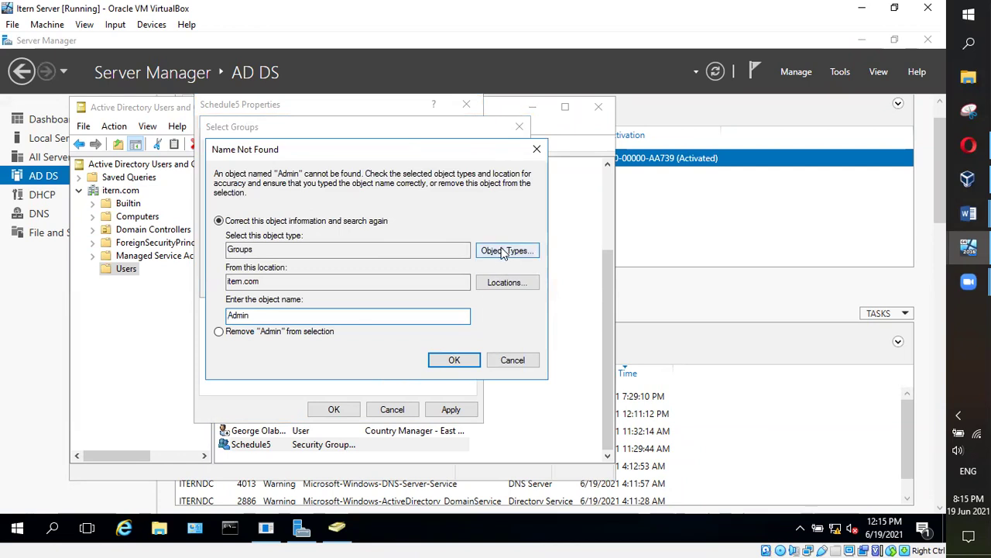
pyautogui.click(505, 250)
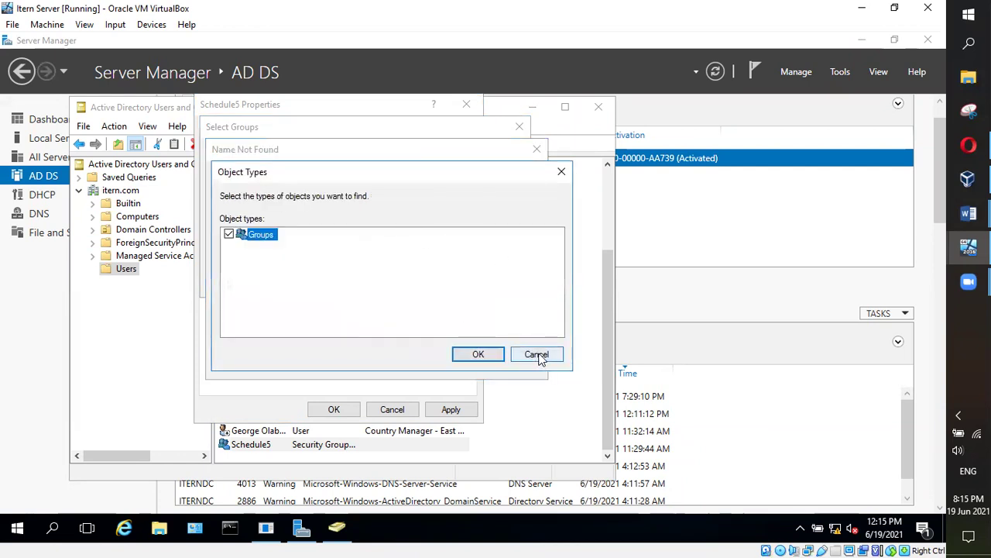
pyautogui.click(536, 354)
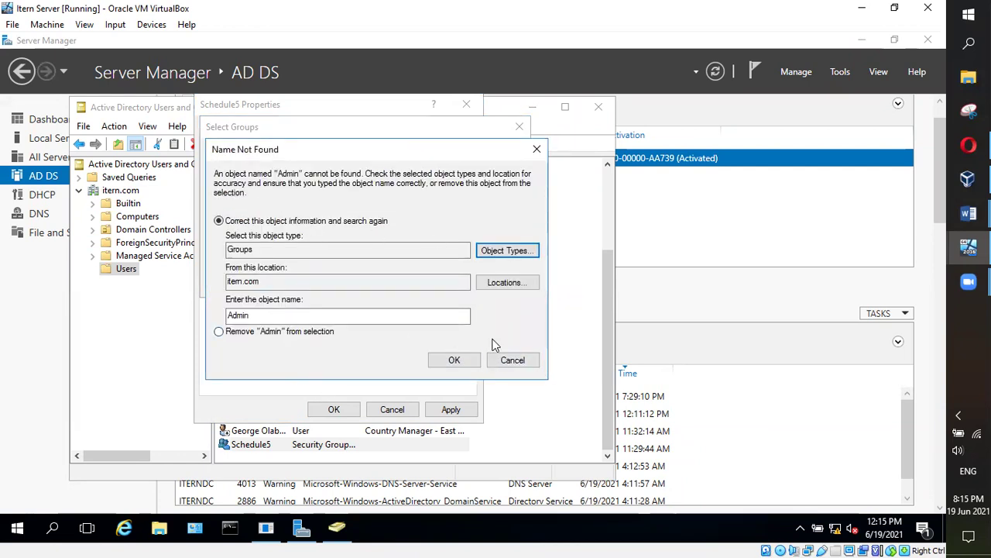
pyautogui.click(537, 148)
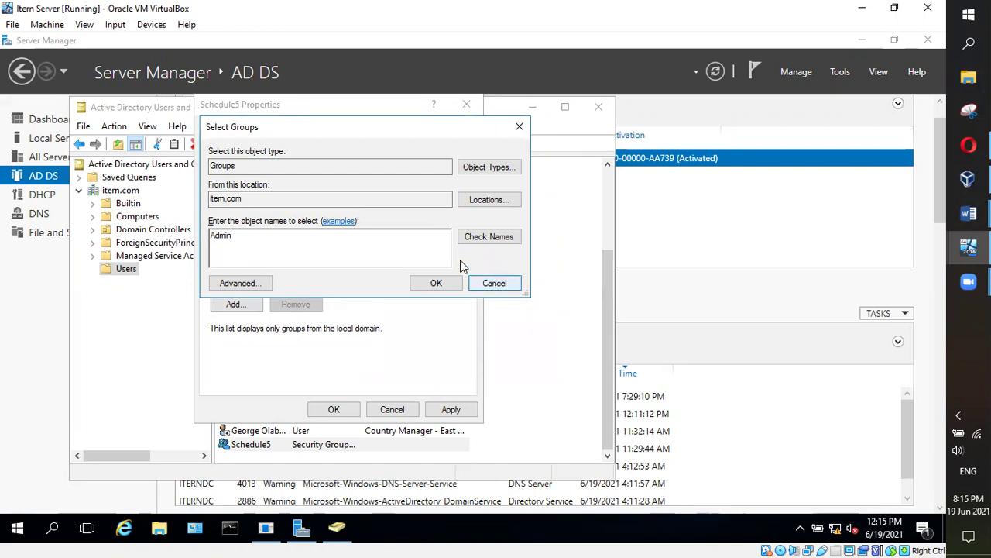
pyautogui.doubleClick(242, 235)
pyautogui.click(493, 283)
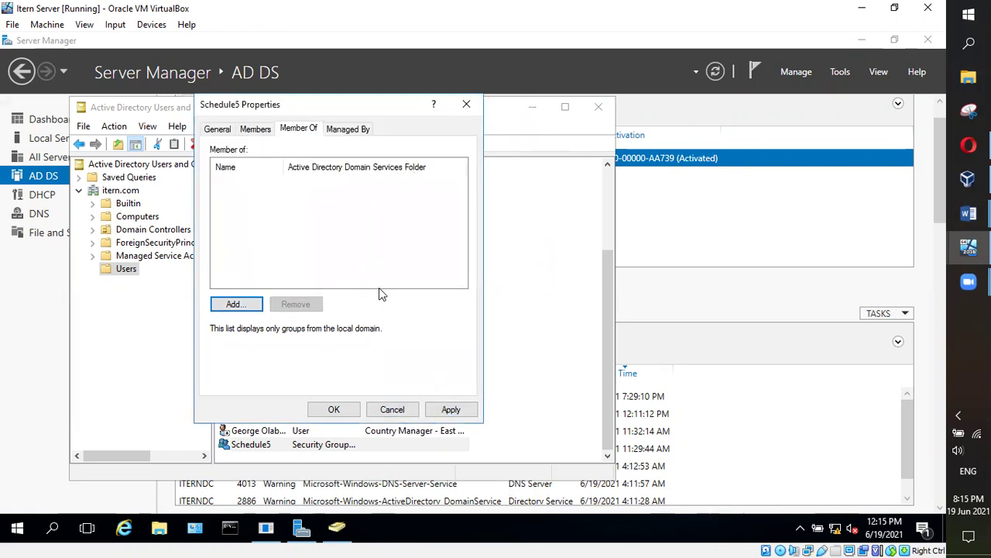
pyautogui.click(450, 409)
pyautogui.click(334, 411)
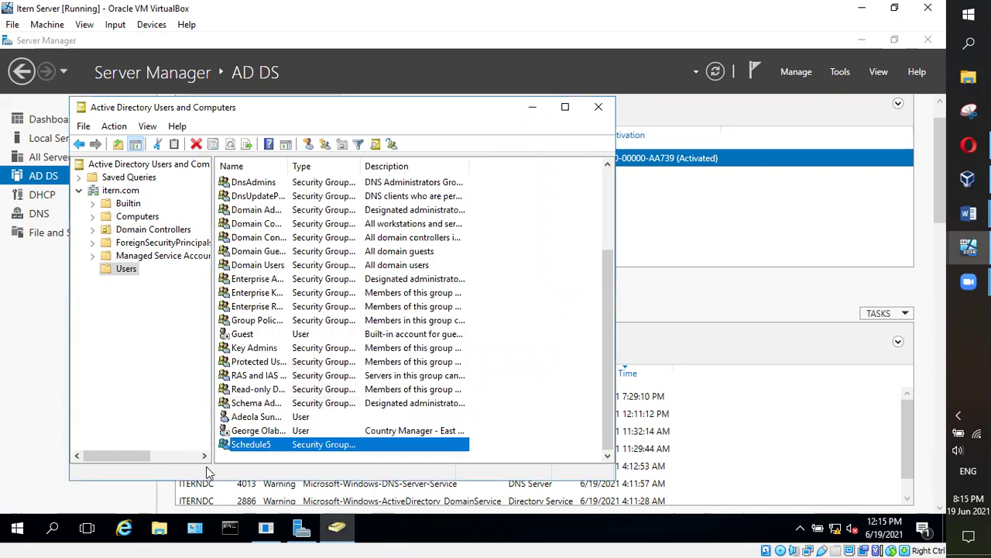
# Add the Schedule5 member account to Administrators by resolving 'Admin', then apply and close
pyautogui.doubleClick(250, 417)
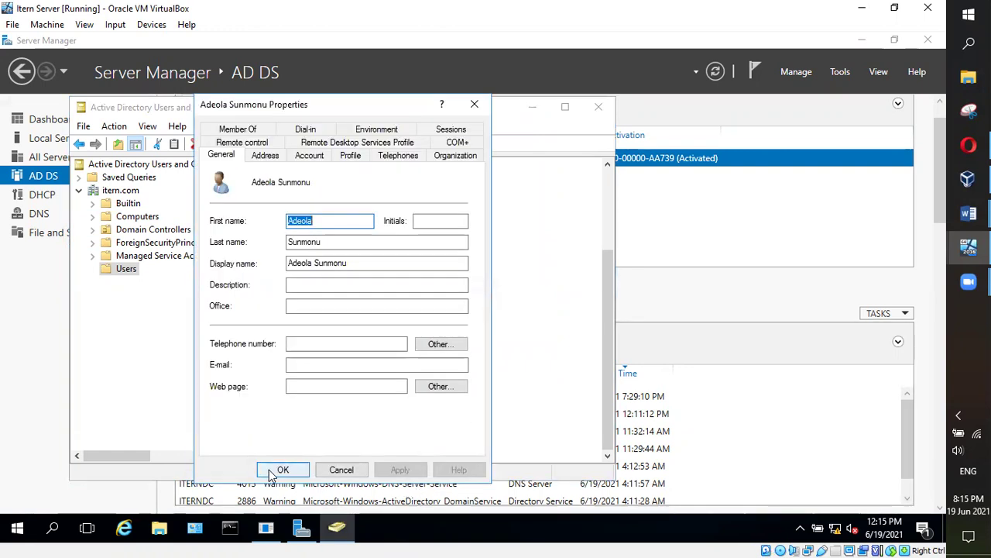
pyautogui.click(272, 470)
pyautogui.doubleClick(245, 416)
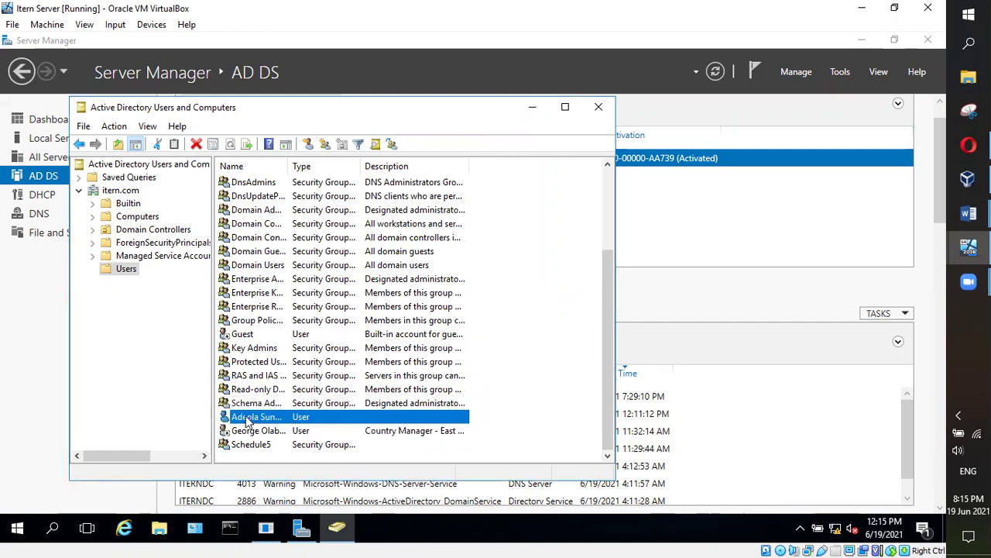
pyautogui.click(249, 129)
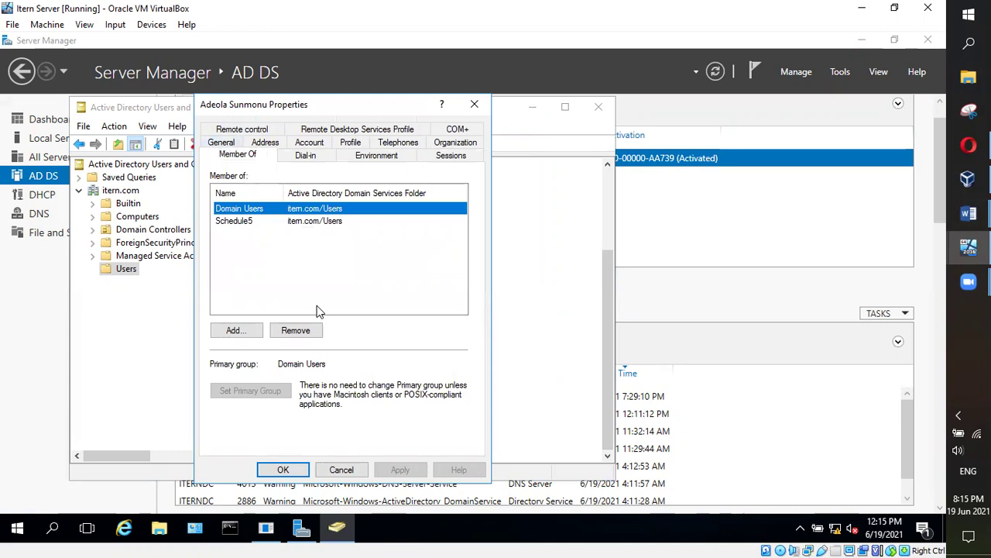
pyautogui.click(240, 222)
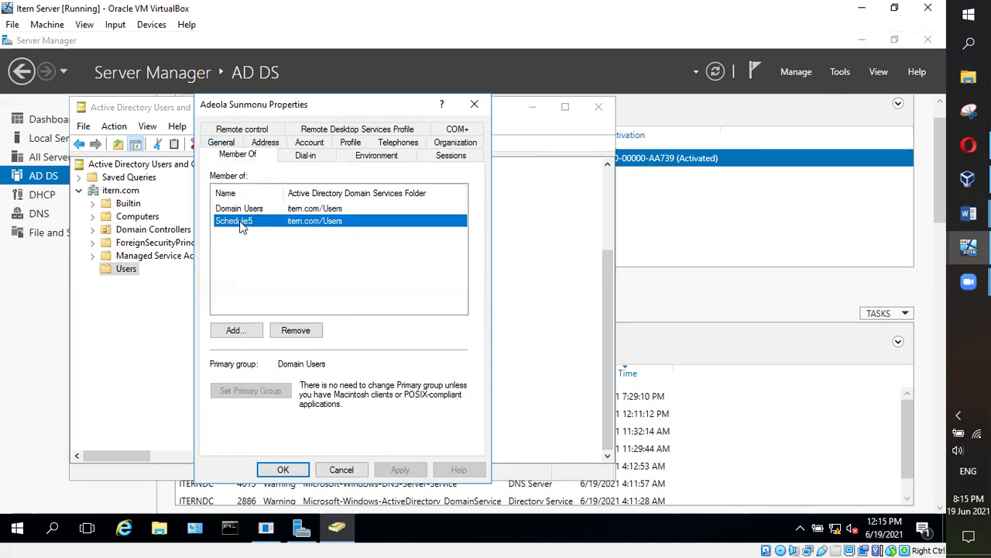
pyautogui.click(241, 331)
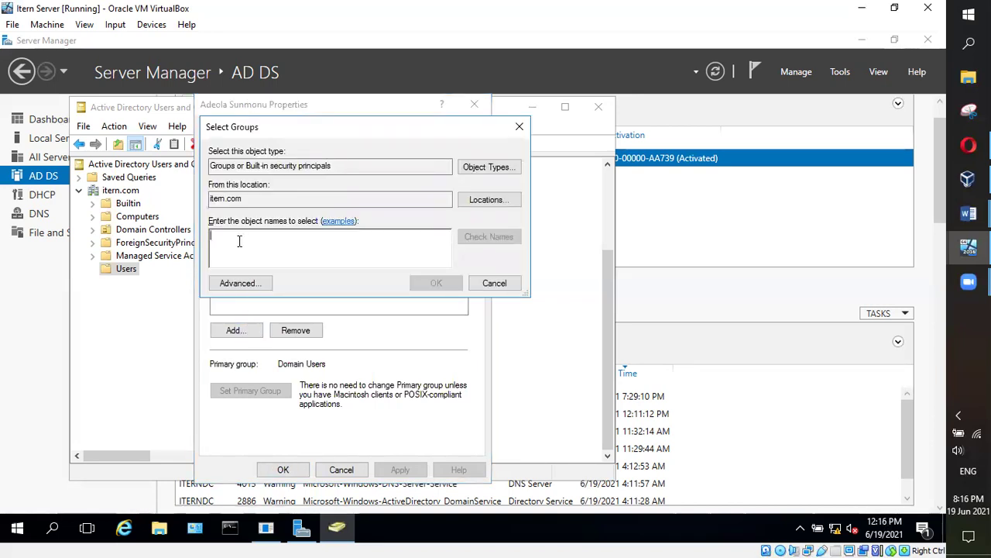
pyautogui.write('Admin')
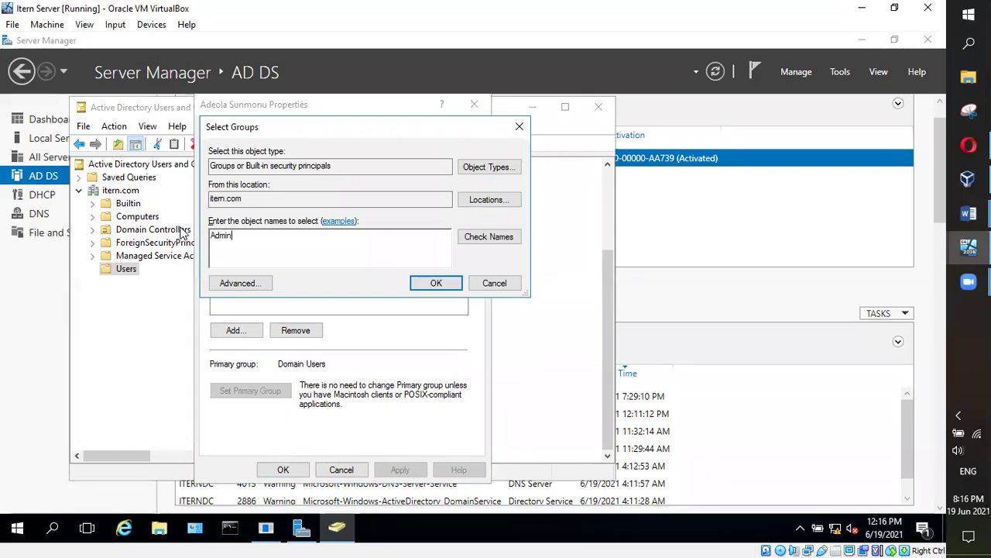
pyautogui.click(500, 238)
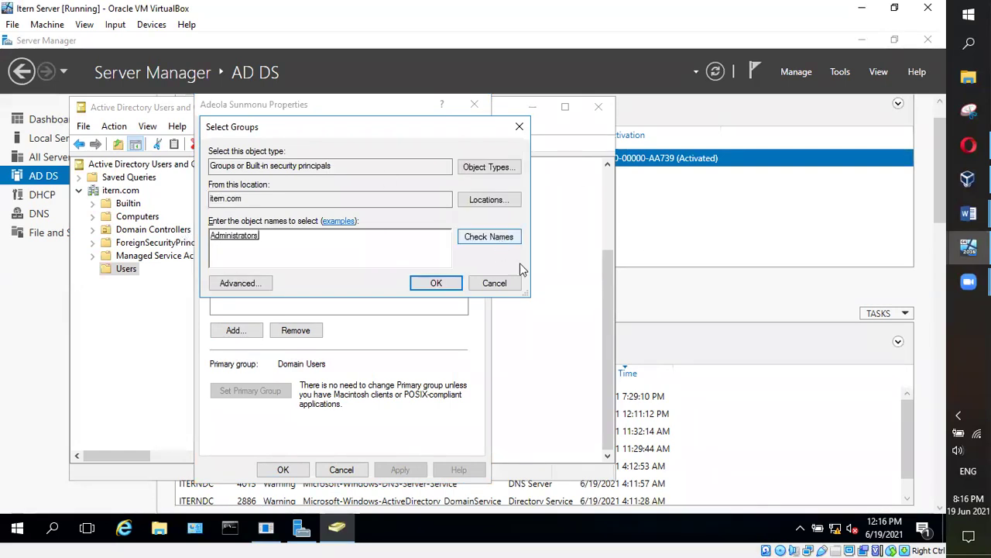
pyautogui.doubleClick(247, 238)
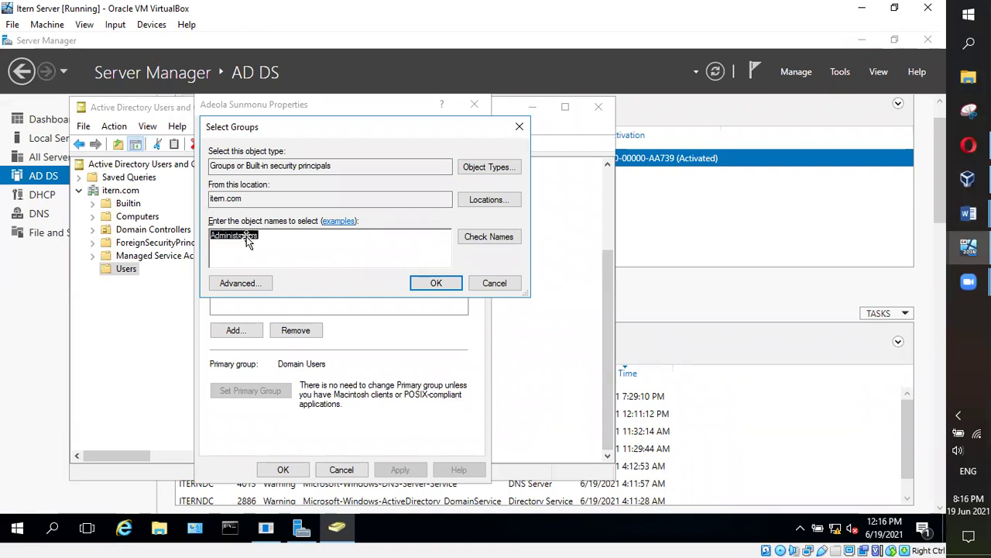
pyautogui.click(450, 287)
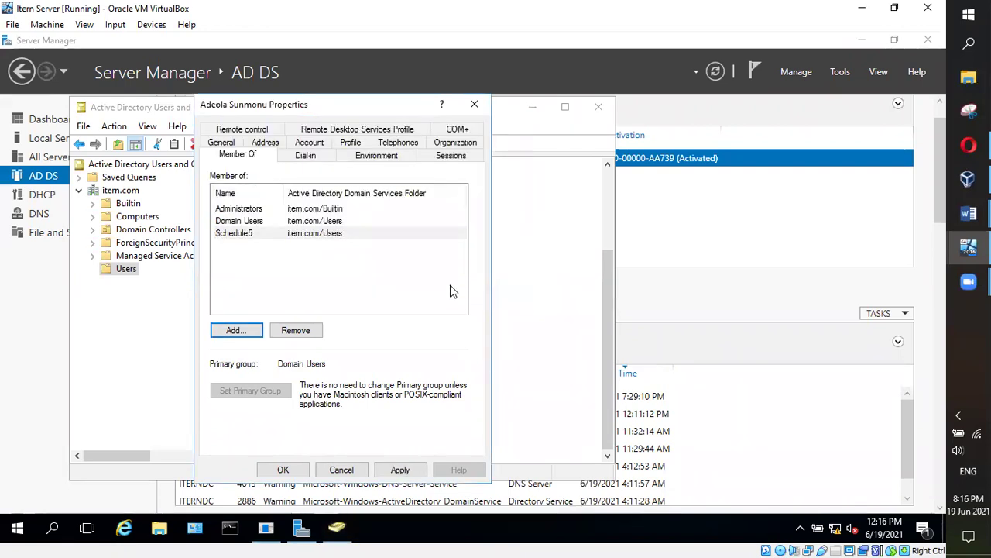
pyautogui.click(400, 469)
pyautogui.click(281, 469)
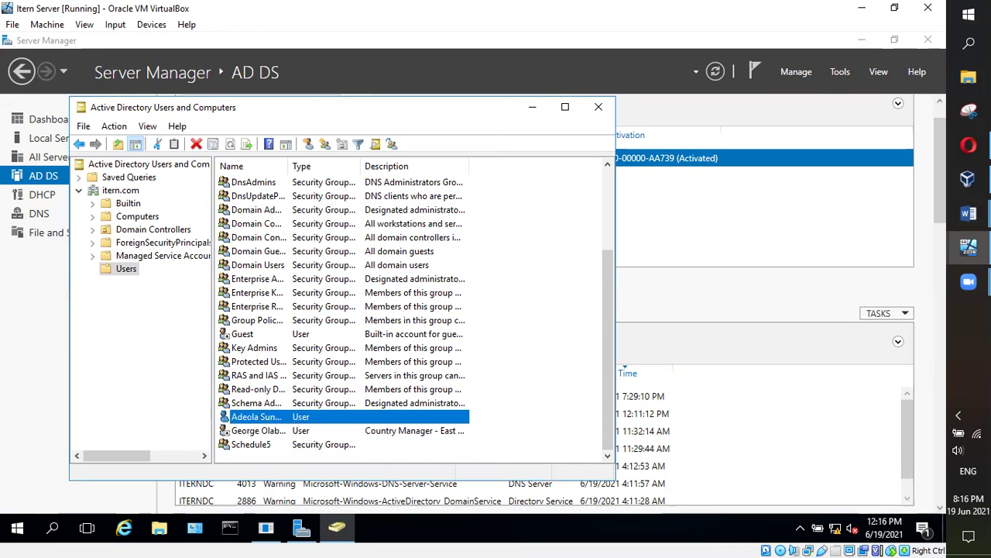
# Switch to the Itern Client virtual machine window
pyautogui.click(969, 282)
pyautogui.moveTo(969, 246)
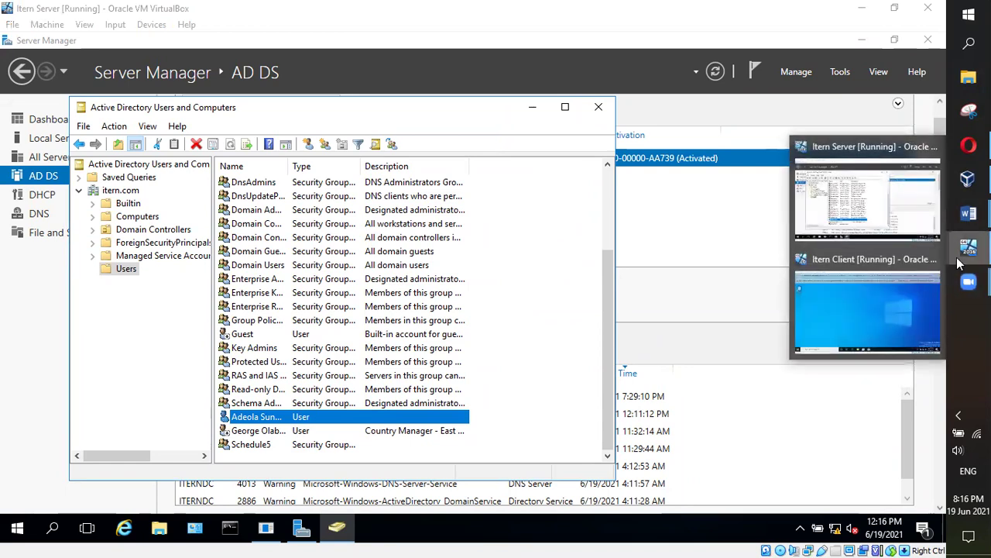
pyautogui.click(862, 280)
pyautogui.click(12, 24)
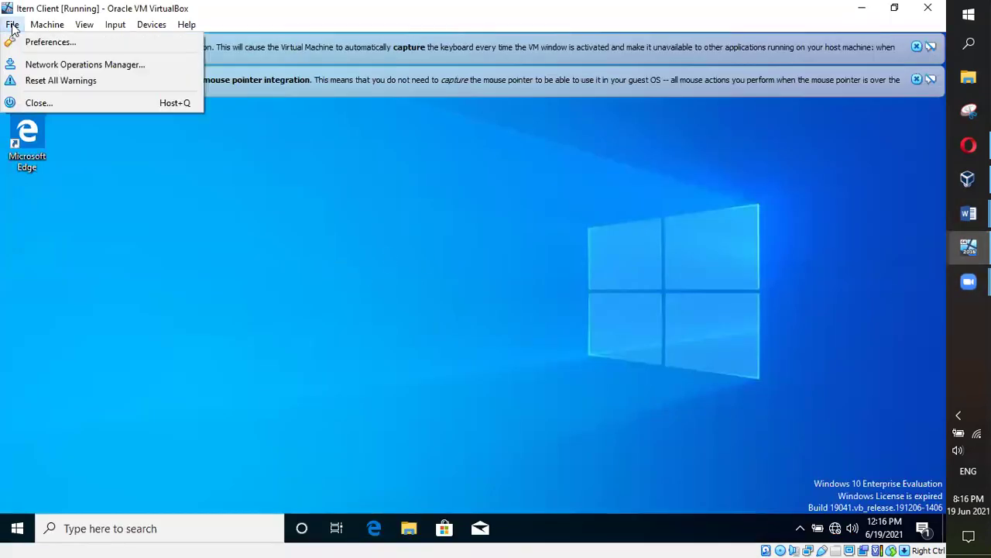
pyautogui.click(2, 473)
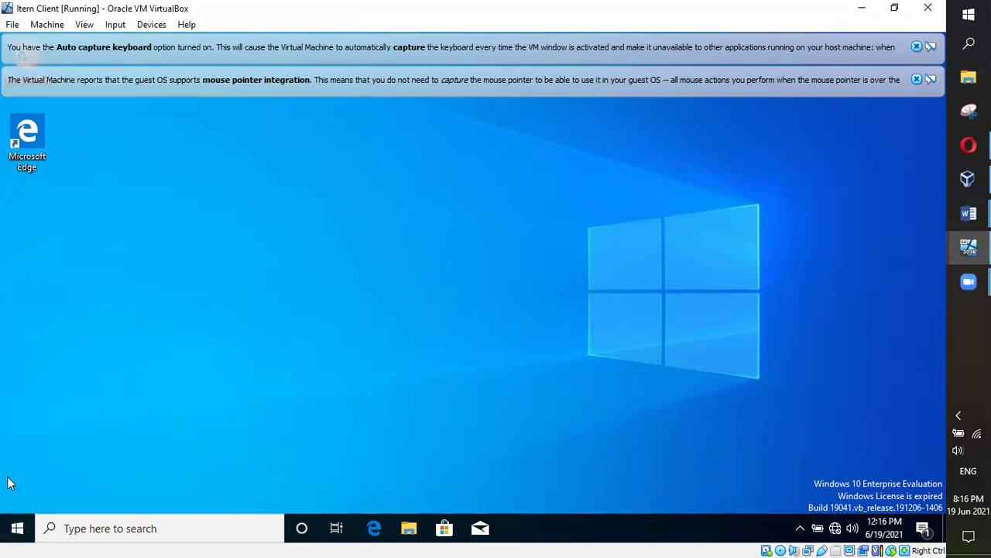
# Sign the current user out of Itern Client from Start, choosing to sign out anyway
pyautogui.click(17, 528)
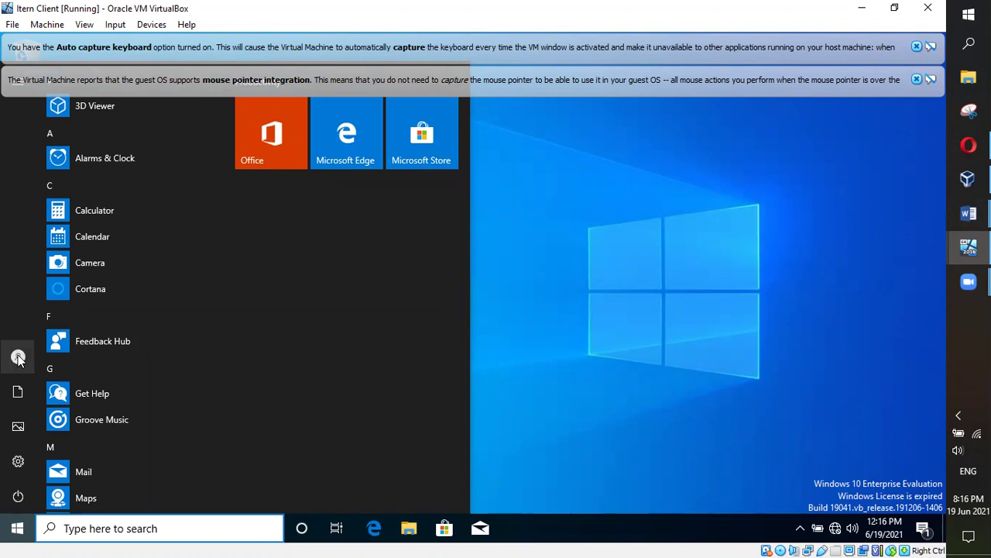
pyautogui.moveTo(41, 401)
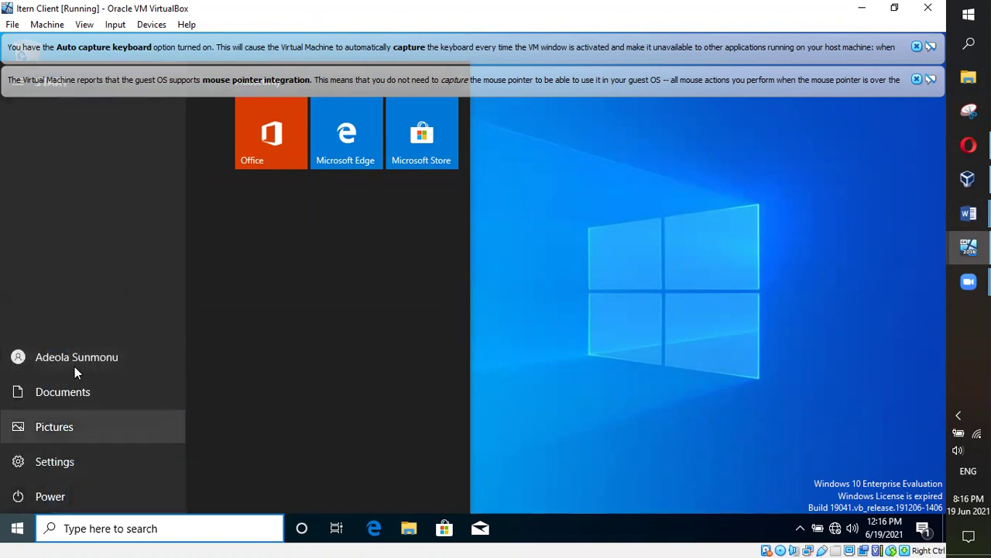
pyautogui.click(20, 362)
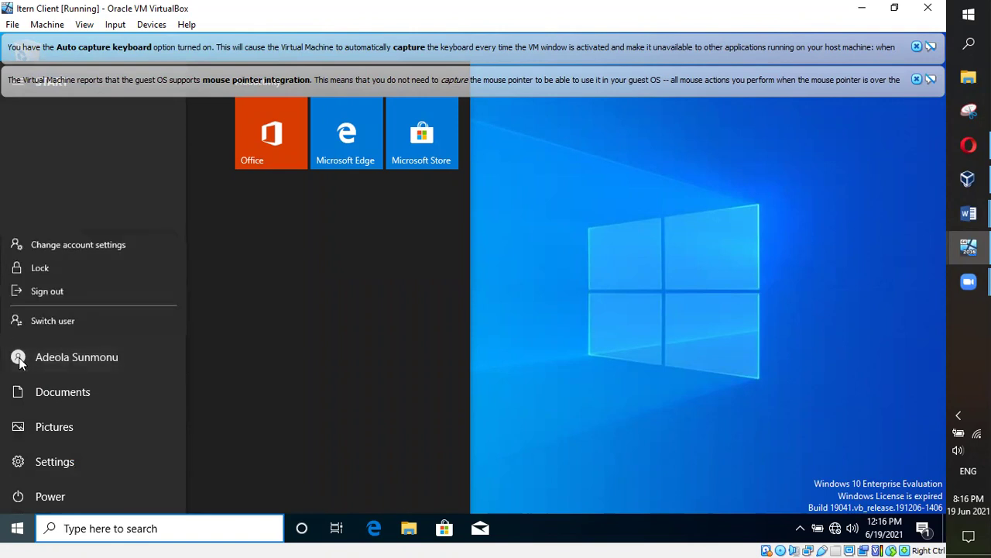
pyautogui.click(56, 317)
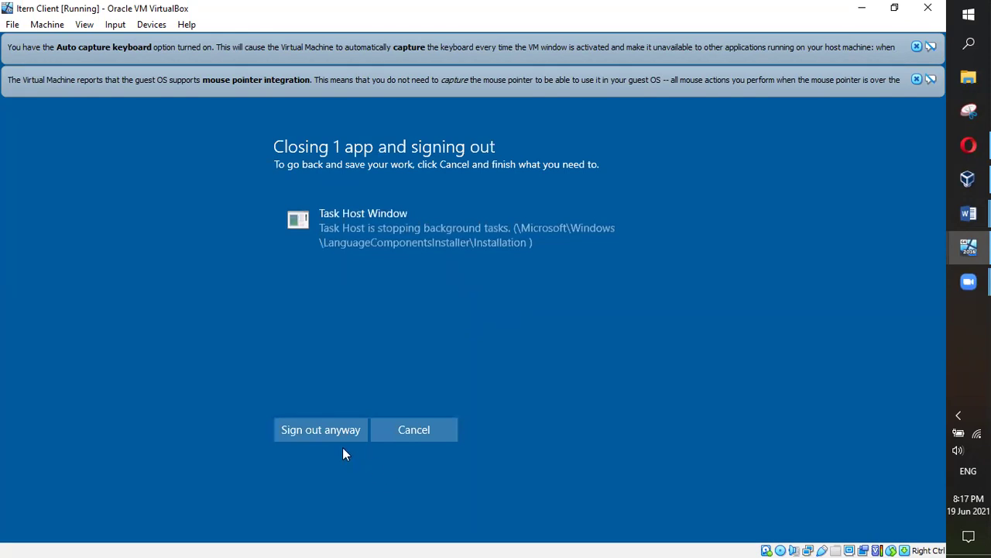
pyautogui.click(313, 429)
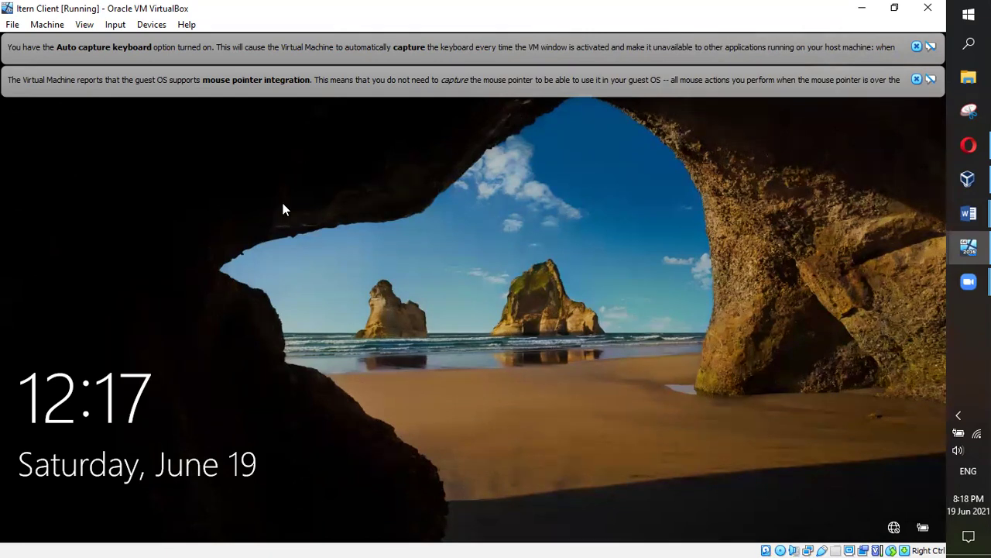
# Dismiss the Itern Client lock screen once sign-out completes
pyautogui.click(227, 245)
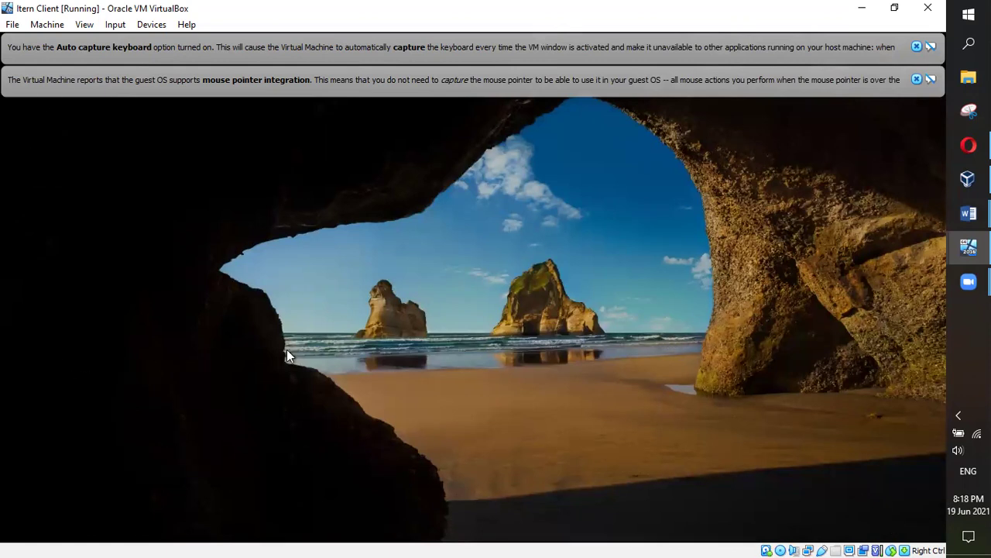
# Sign in to Itern Client as the domain user, then bring up the Class Lecture Highlights document
pyautogui.click(370, 363)
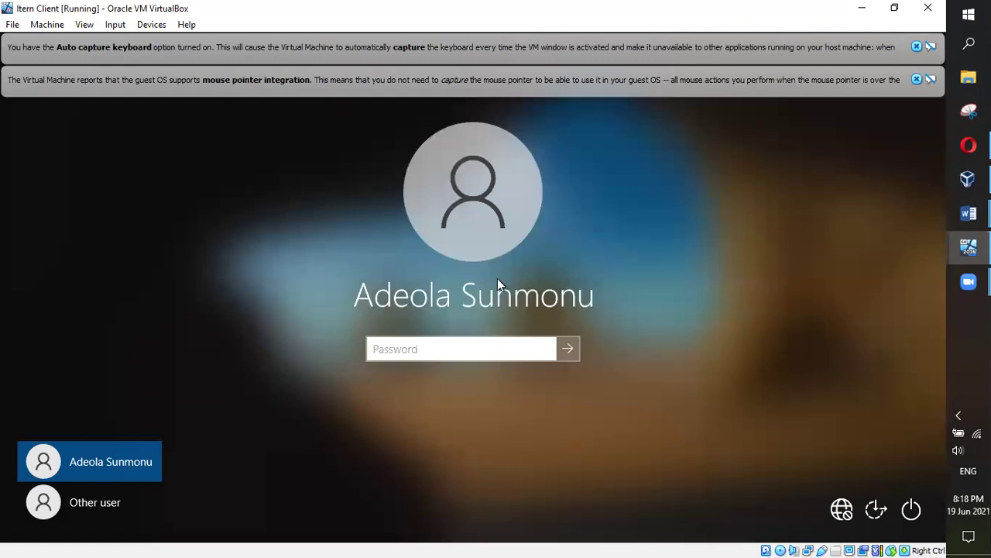
pyautogui.click(99, 507)
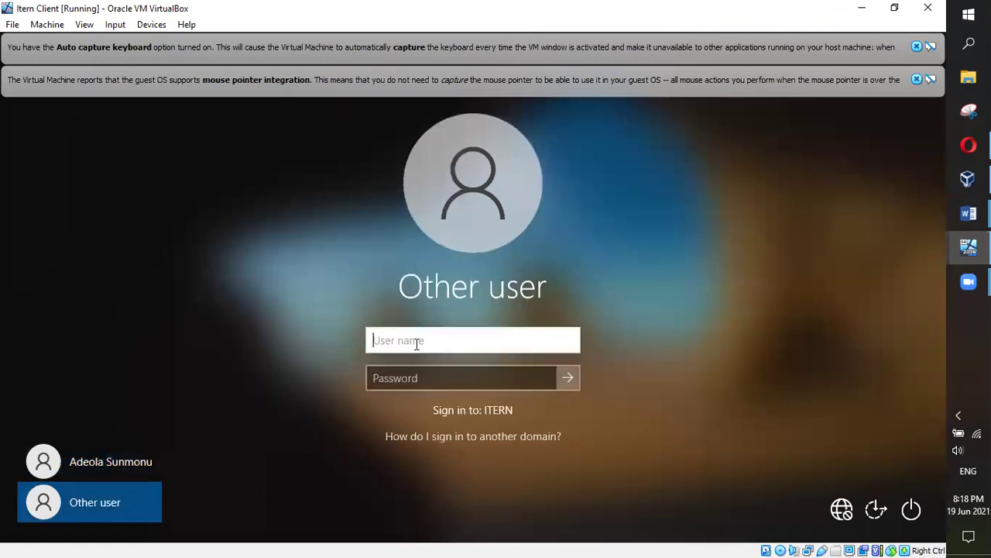
pyautogui.press('Tab')
pyautogui.write('••••••••••••')
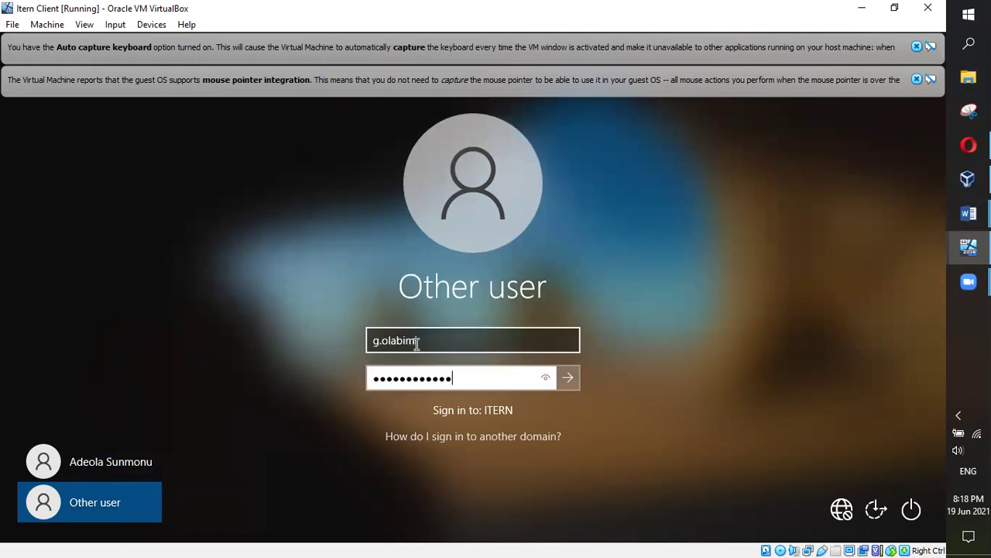
pyautogui.press('Return')
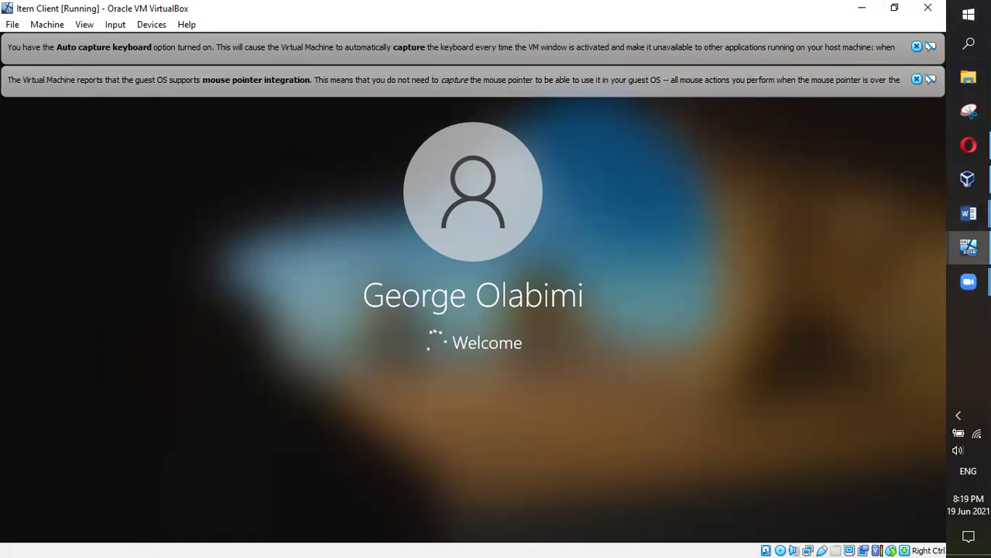
pyautogui.moveTo(968, 213)
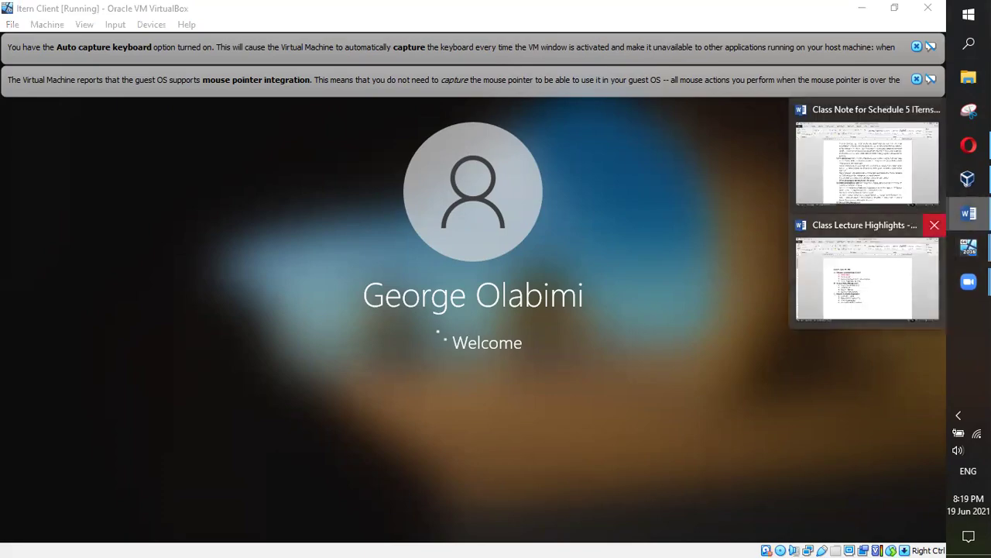
pyautogui.click(876, 287)
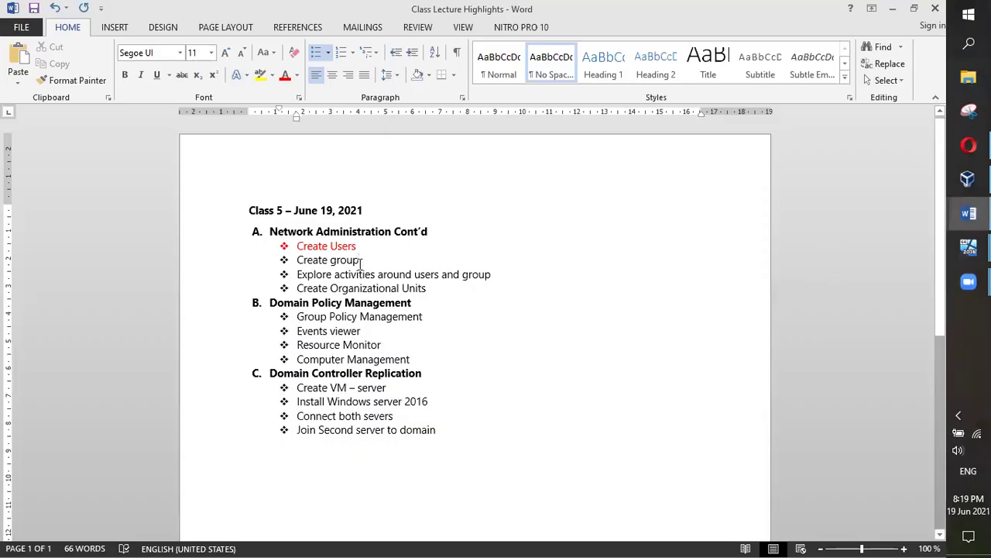
# Colour the 'Create group' line red in Word, then return to the Itern Client VM window
pyautogui.moveTo(359, 260); pyautogui.dragTo(296, 261)
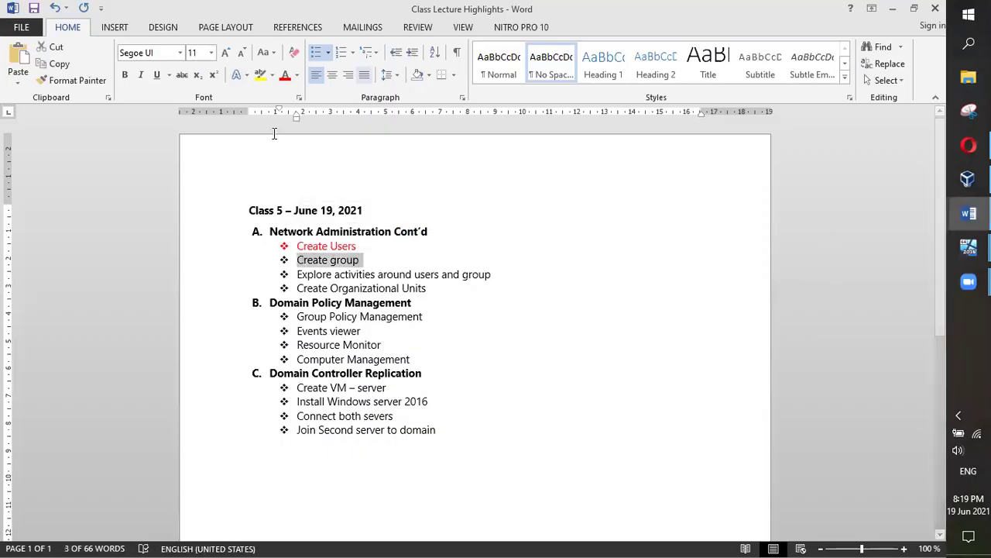
pyautogui.click(492, 105)
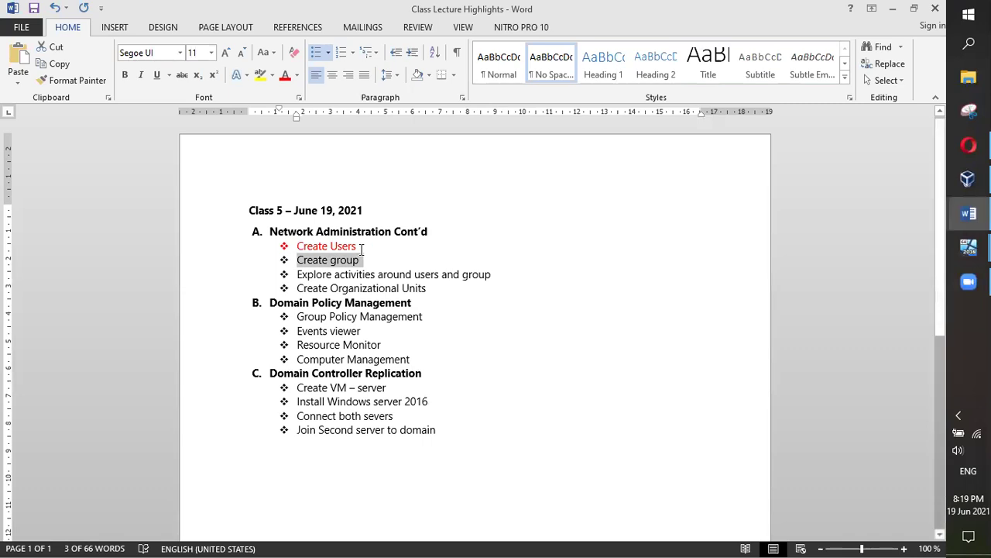
pyautogui.click(285, 81)
pyautogui.click(633, 237)
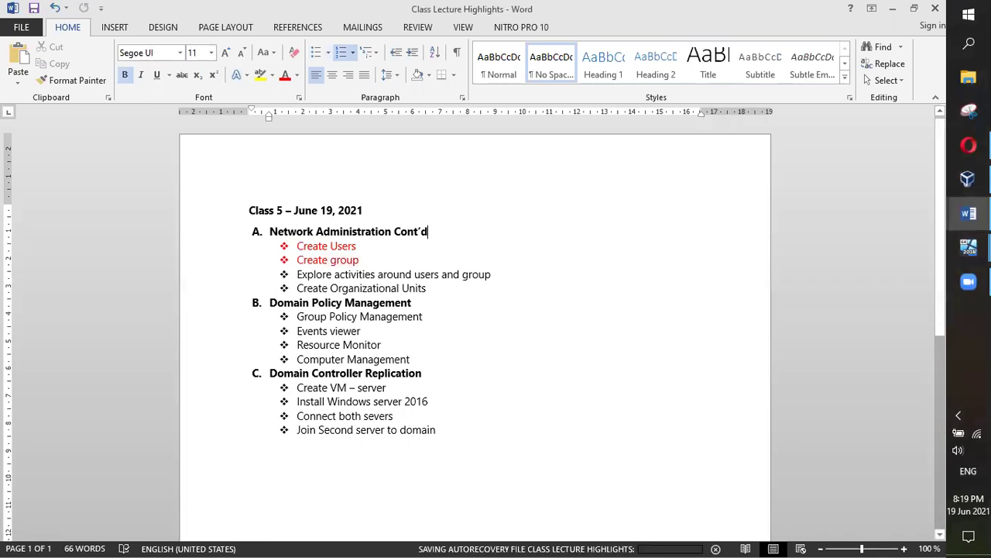
pyautogui.click(968, 248)
pyautogui.click(863, 264)
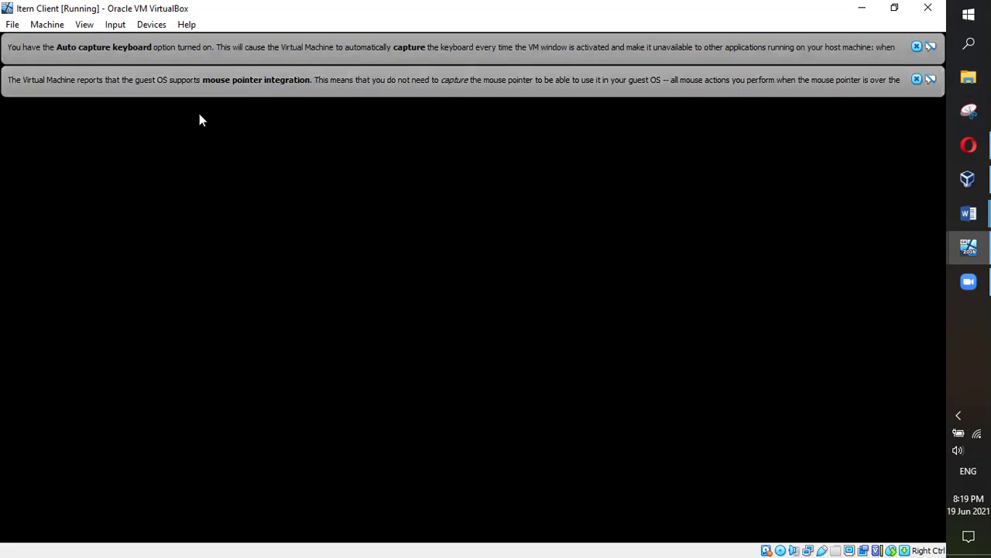
# Power off the Itern Client virtual machine from its File > Close menu
pyautogui.click(11, 24)
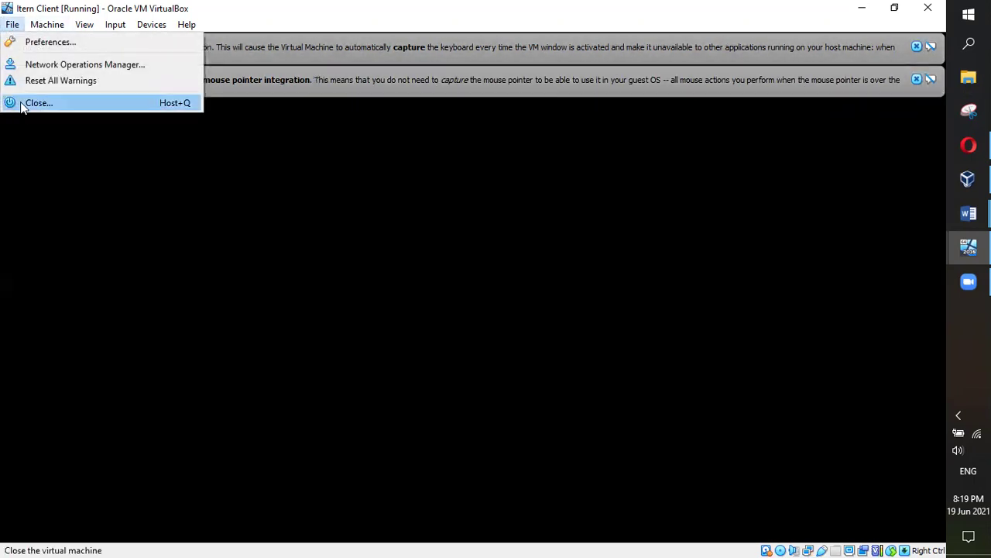
pyautogui.click(23, 103)
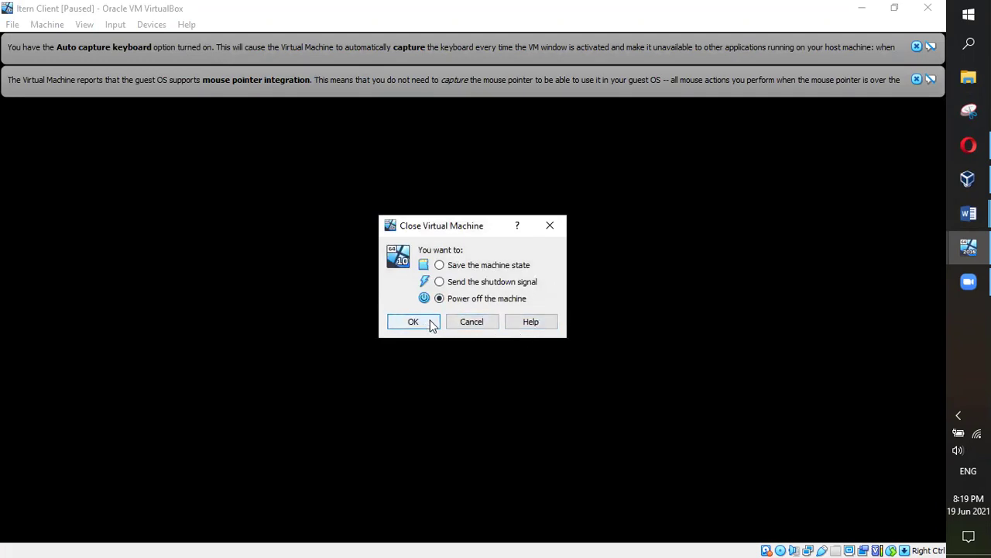
pyautogui.click(430, 320)
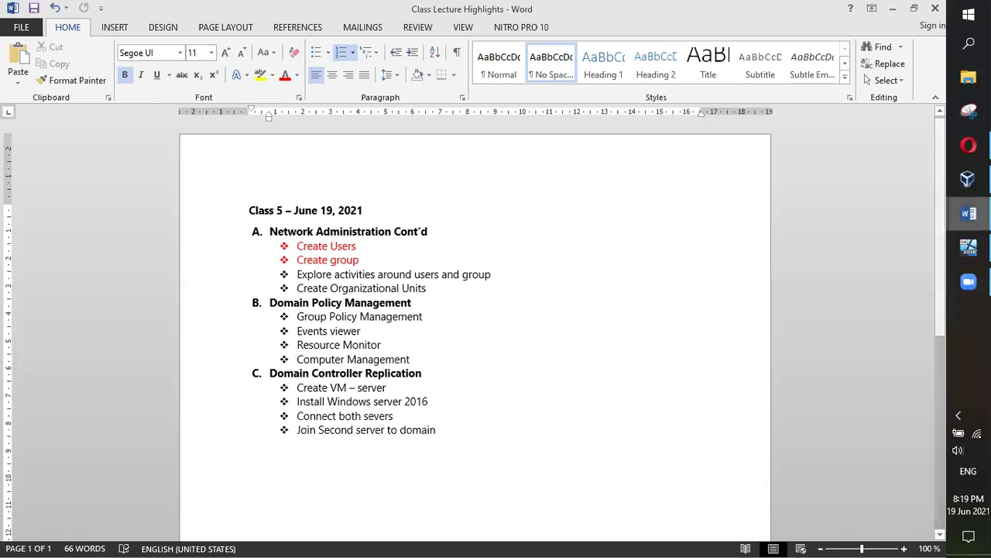
# Start Itern Client from VirtualBox Manager and bring its booting window to the front
pyautogui.click(968, 179)
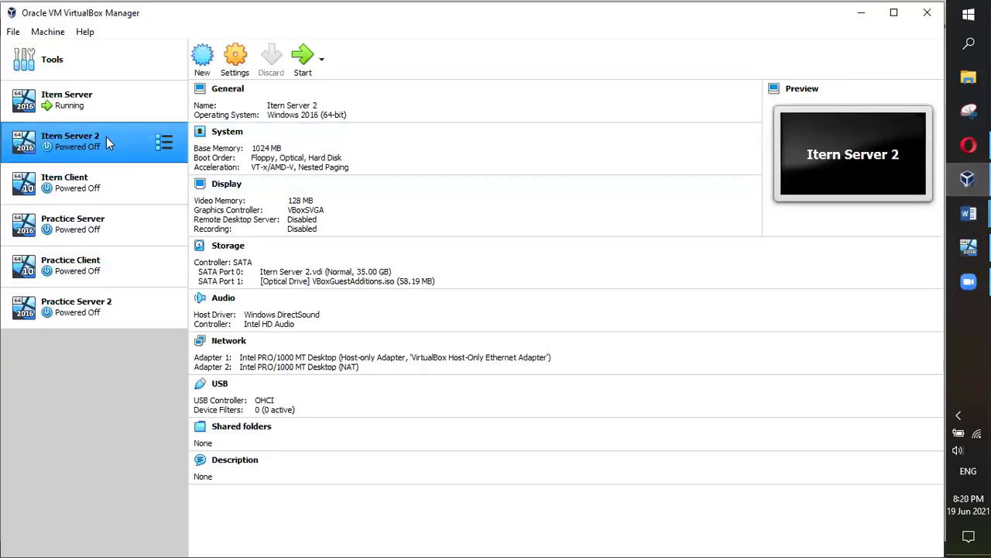
pyautogui.click(82, 183)
pyautogui.click(303, 61)
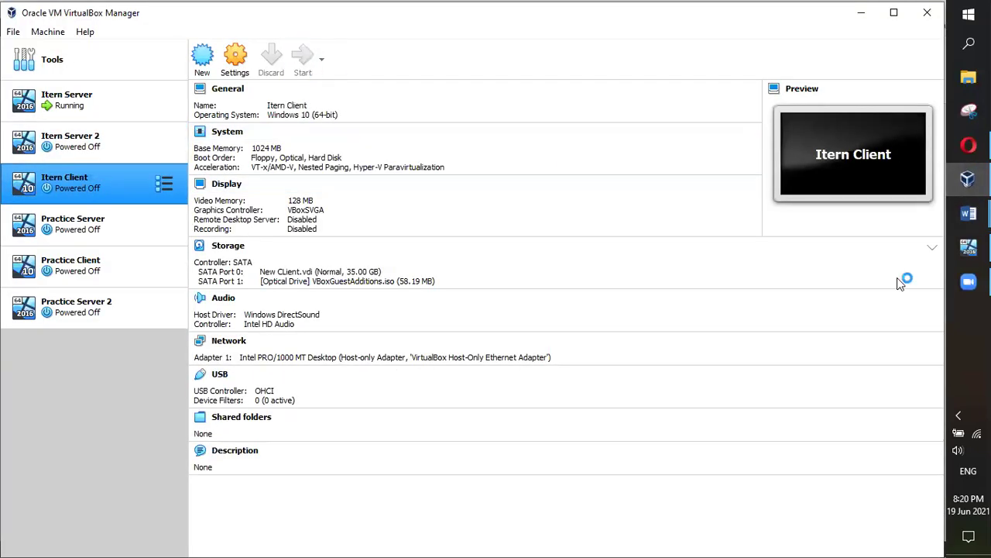
pyautogui.click(968, 247)
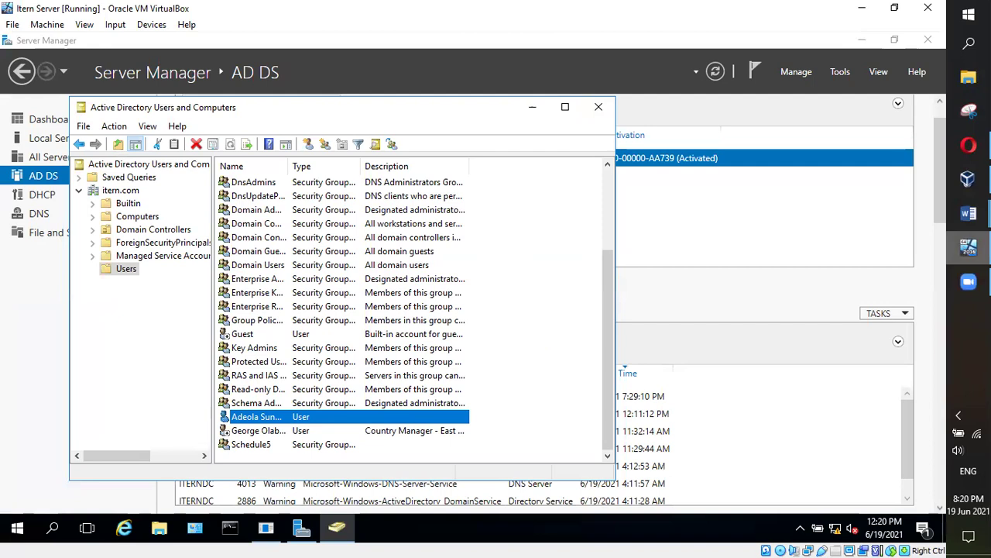
pyautogui.click(968, 179)
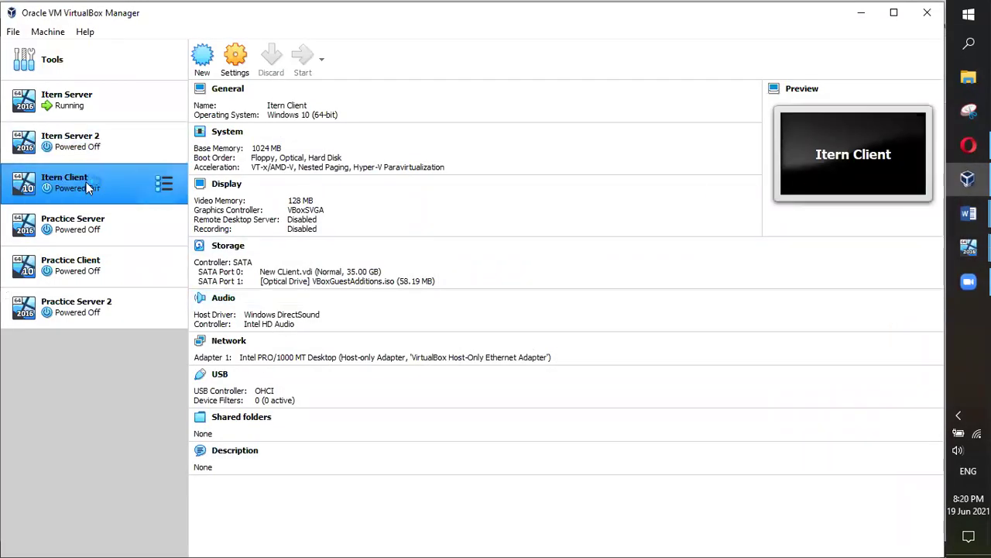
pyautogui.doubleClick(80, 186)
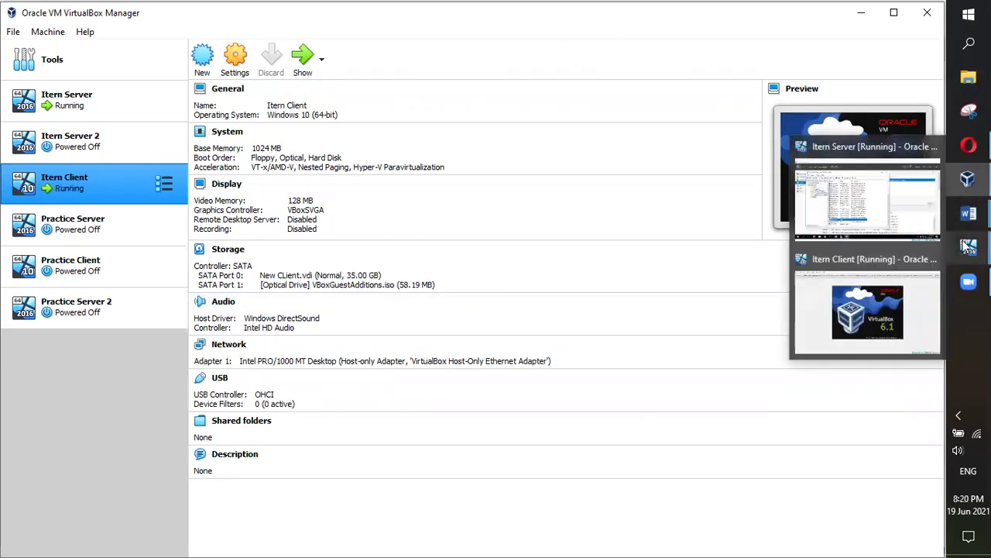
pyautogui.moveTo(961, 220)
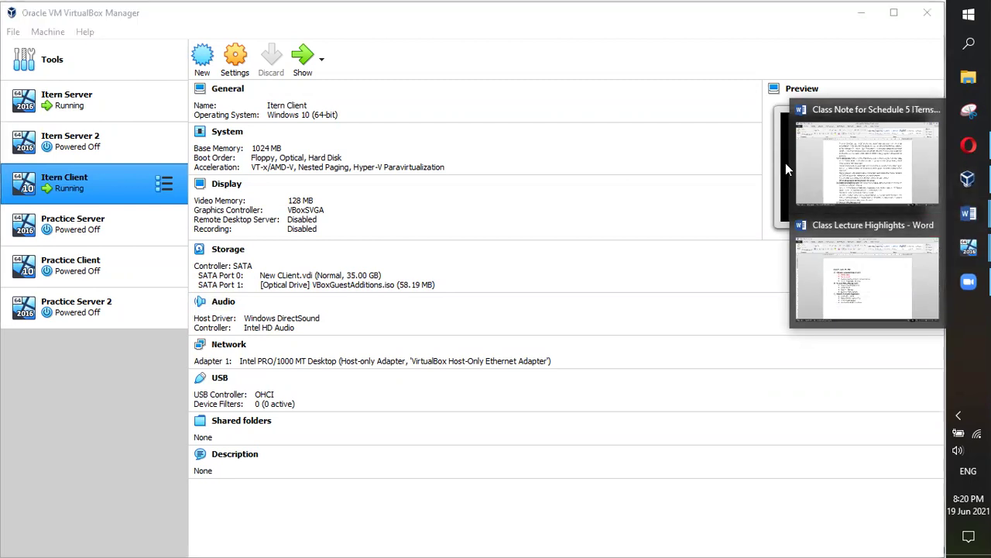
pyautogui.click(970, 247)
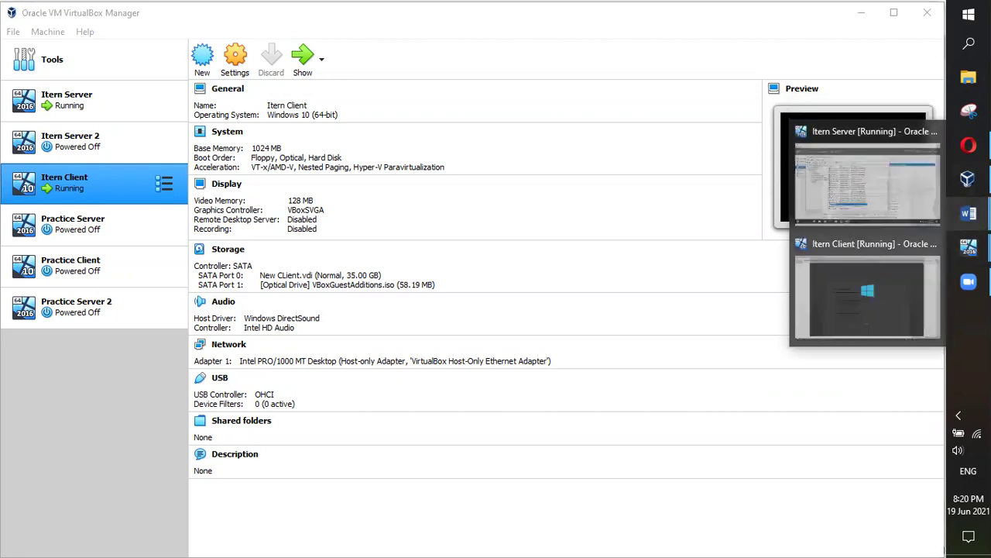
pyautogui.moveTo(969, 246)
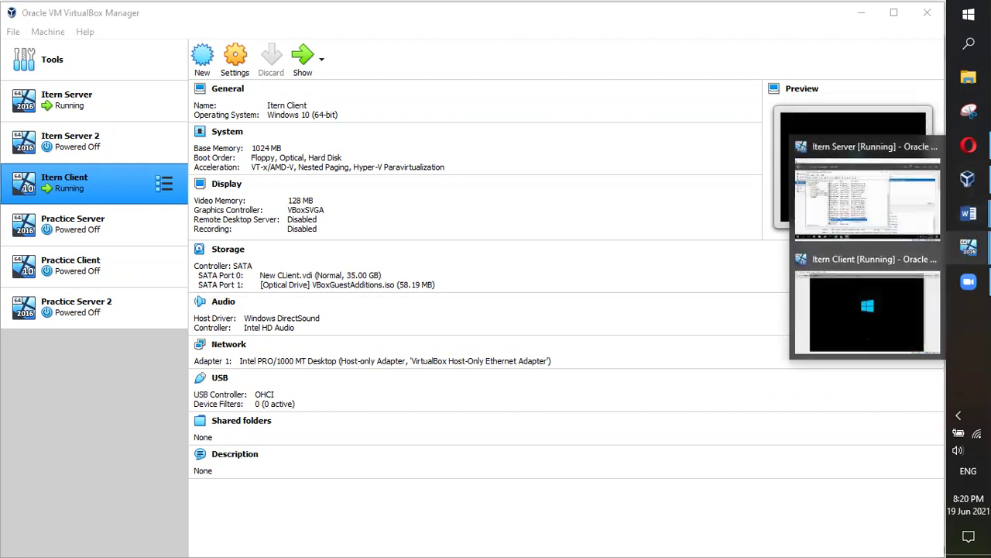
pyautogui.click(879, 285)
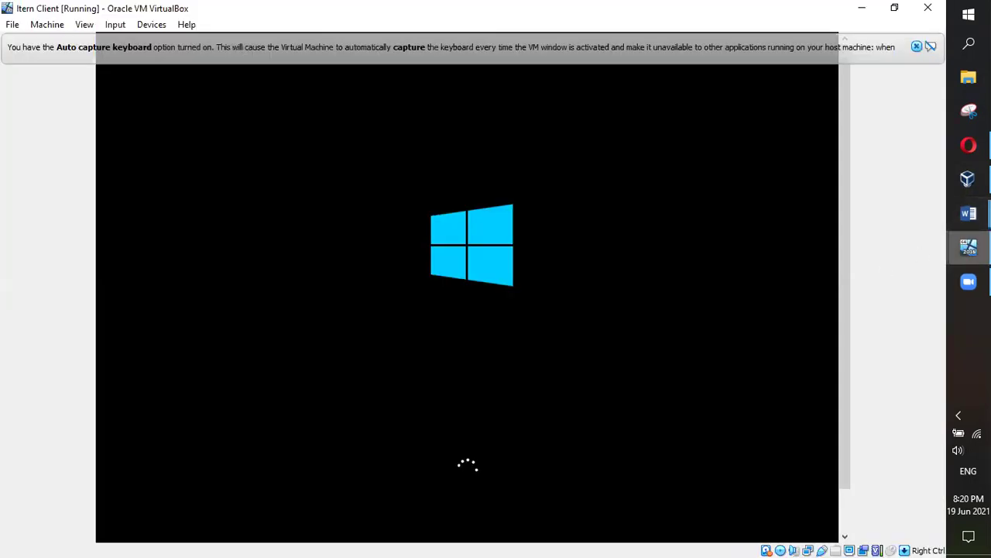
# Switch to the Itern Server VM and open the Users container's context menu in ADUC
pyautogui.click(969, 247)
pyautogui.click(900, 221)
pyautogui.click(646, 161)
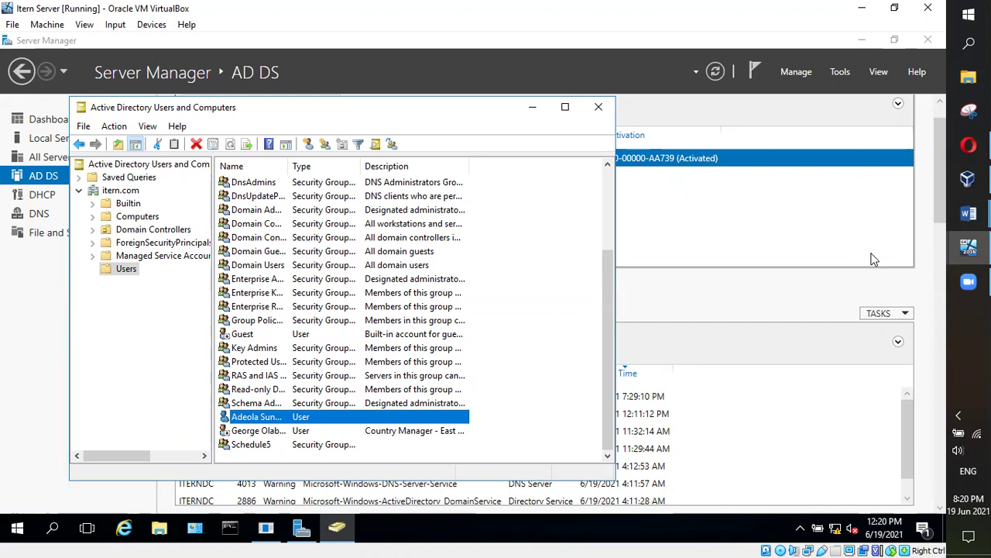
pyautogui.rightClick(133, 269)
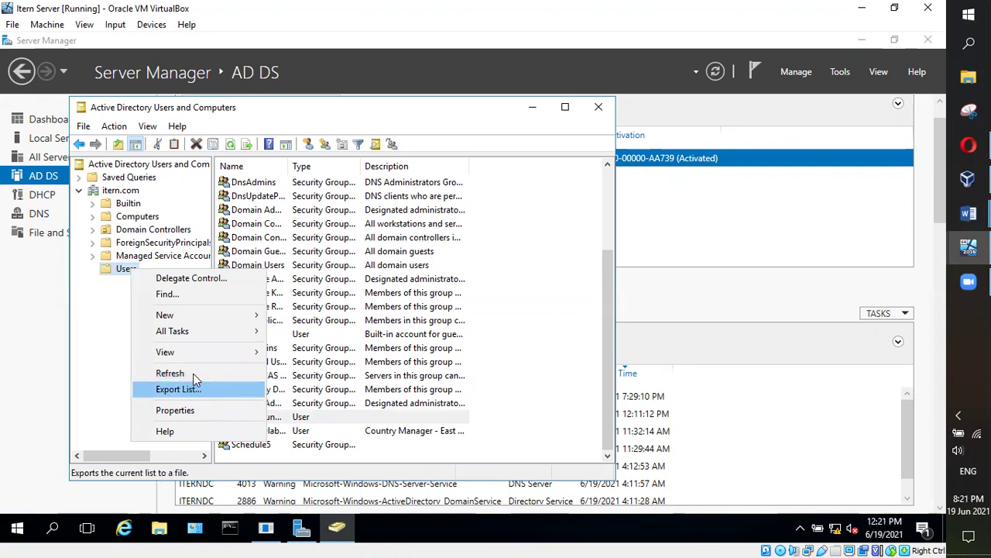
pyautogui.moveTo(251, 317)
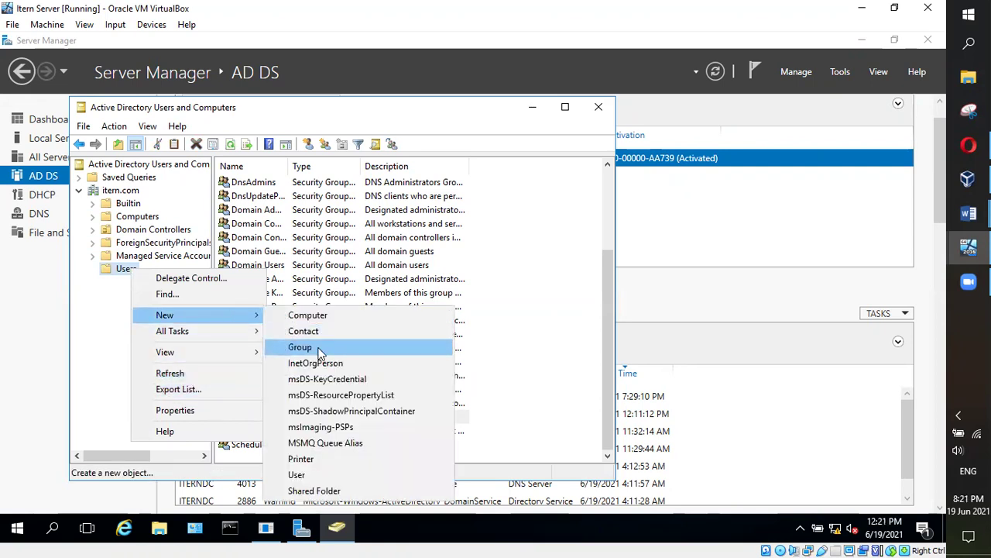
pyautogui.click(316, 348)
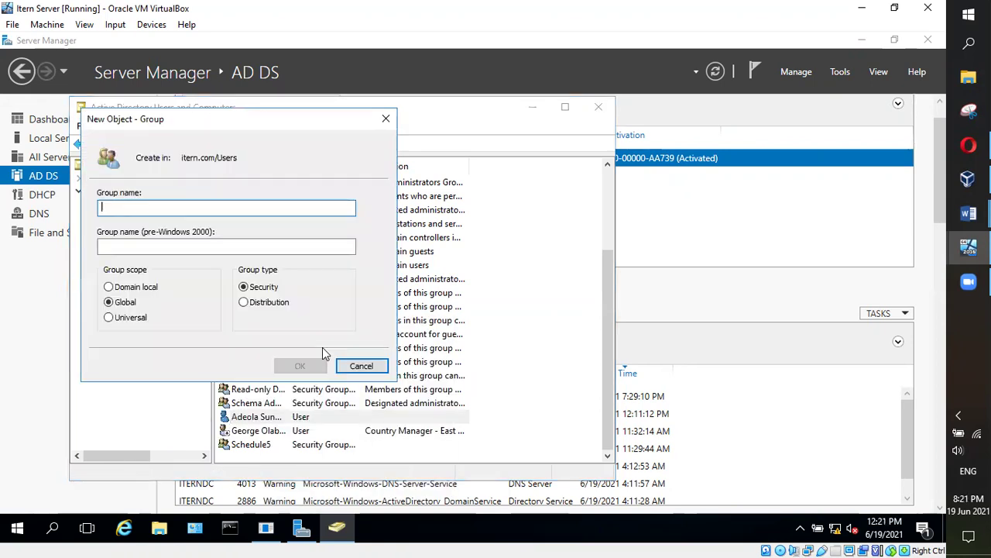
pyautogui.click(249, 306)
pyautogui.click(246, 288)
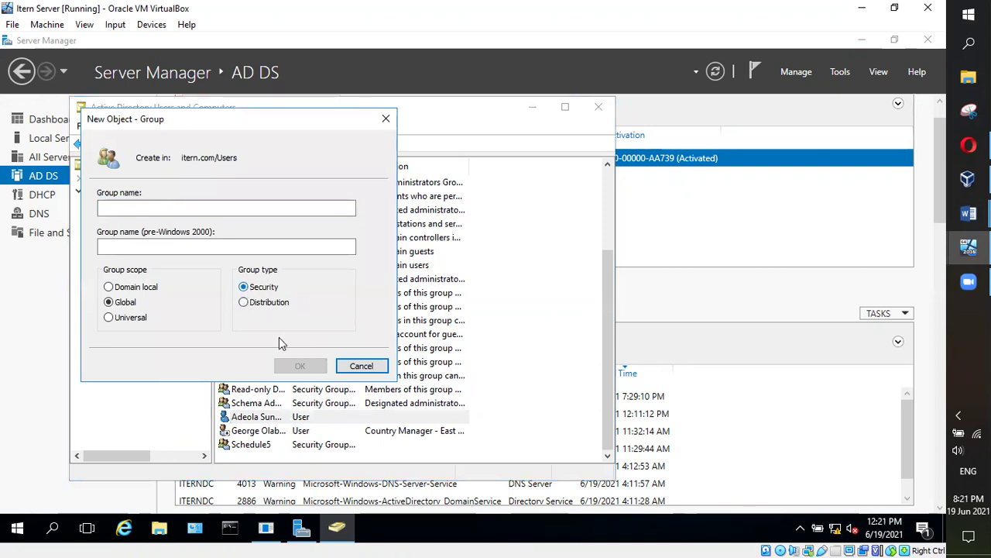
pyautogui.click(368, 370)
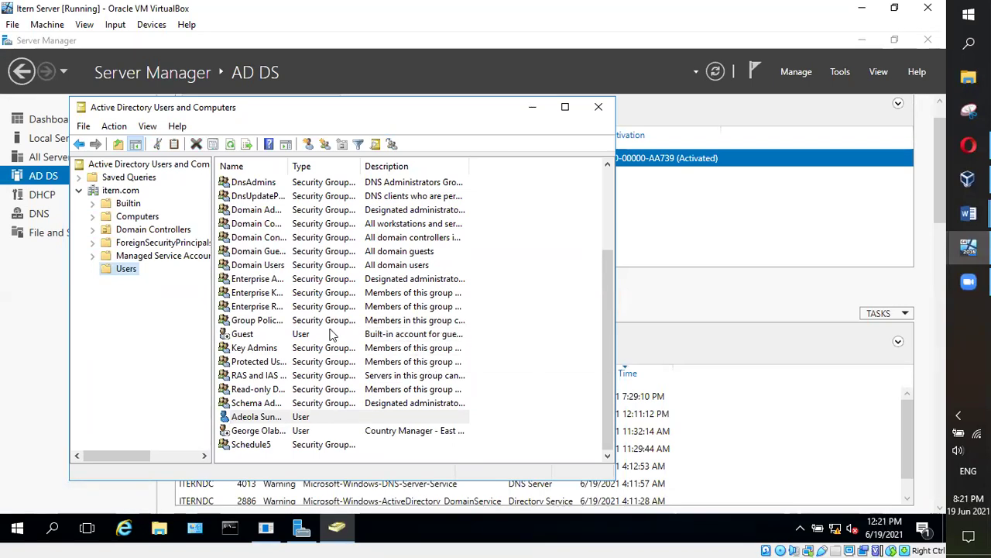
pyautogui.rightClick(126, 268)
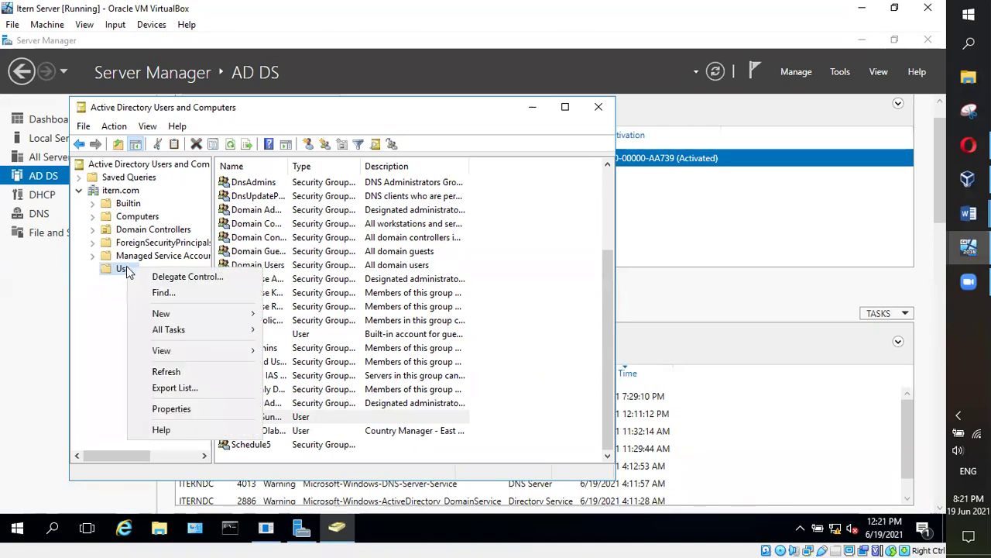
pyautogui.moveTo(196, 313)
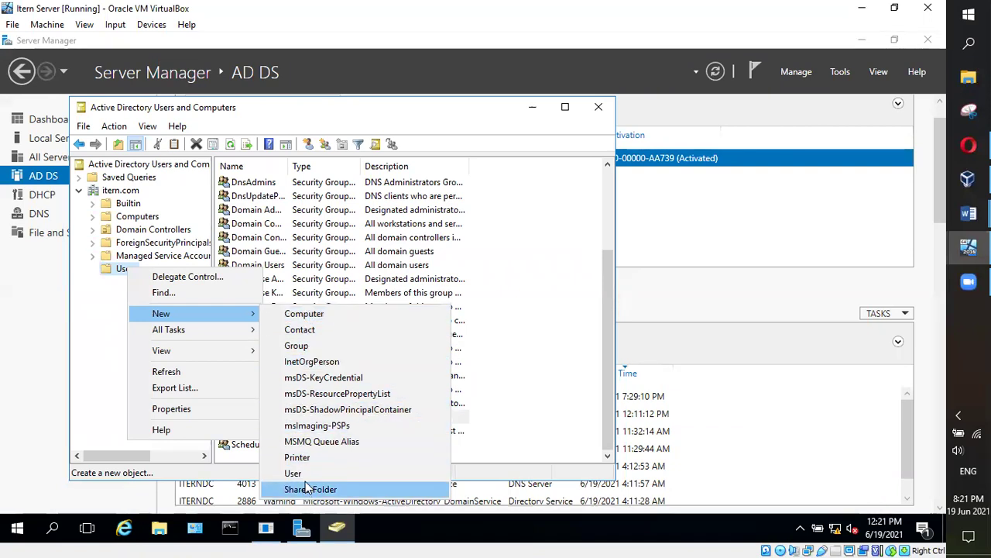
pyautogui.click(115, 336)
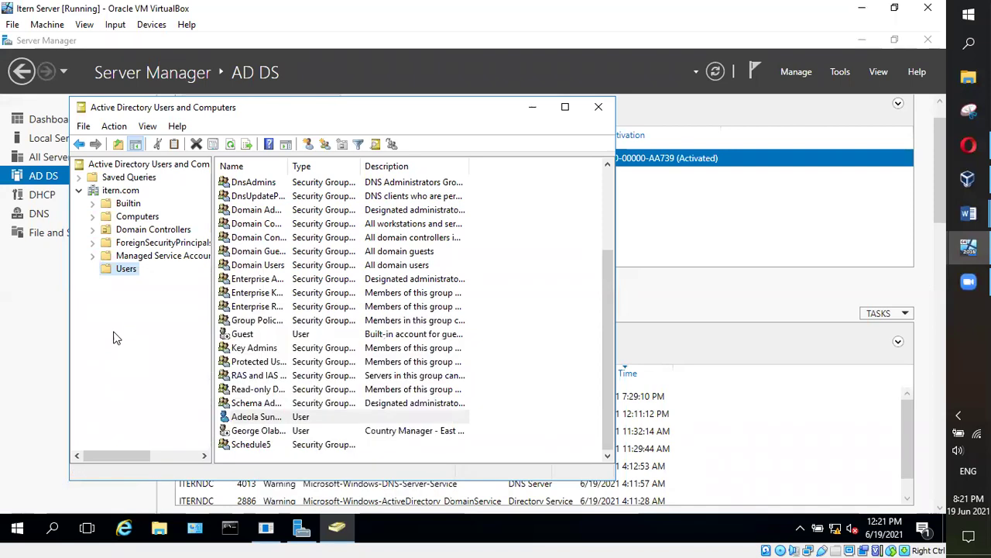
# Add a new organizational unit named Brewing directly under itern.com
pyautogui.click(120, 192)
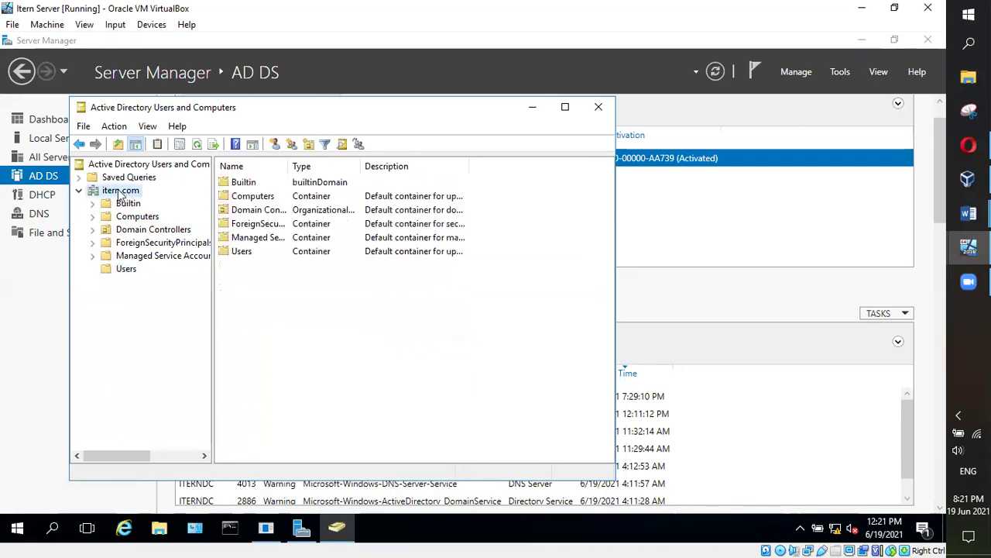
pyautogui.rightClick(120, 194)
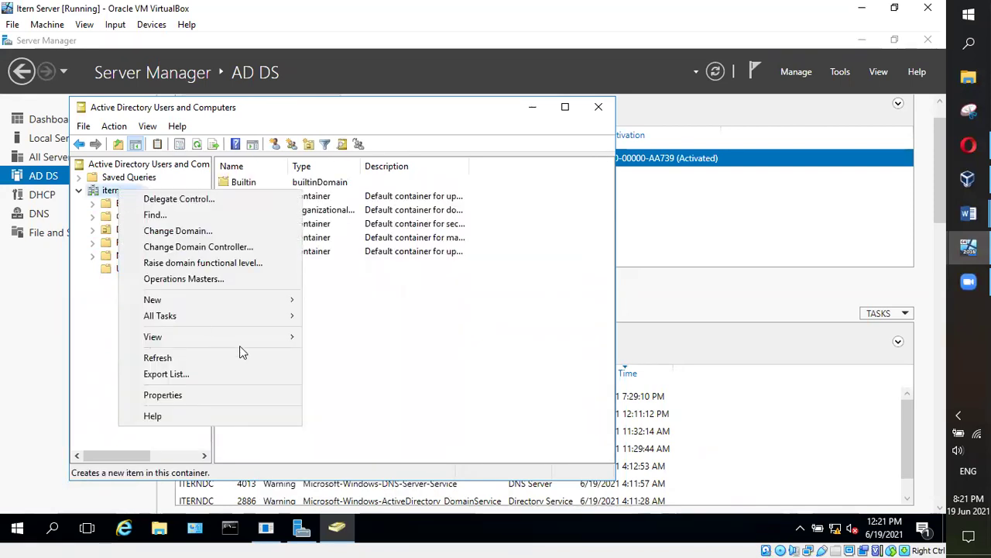
pyautogui.moveTo(293, 302)
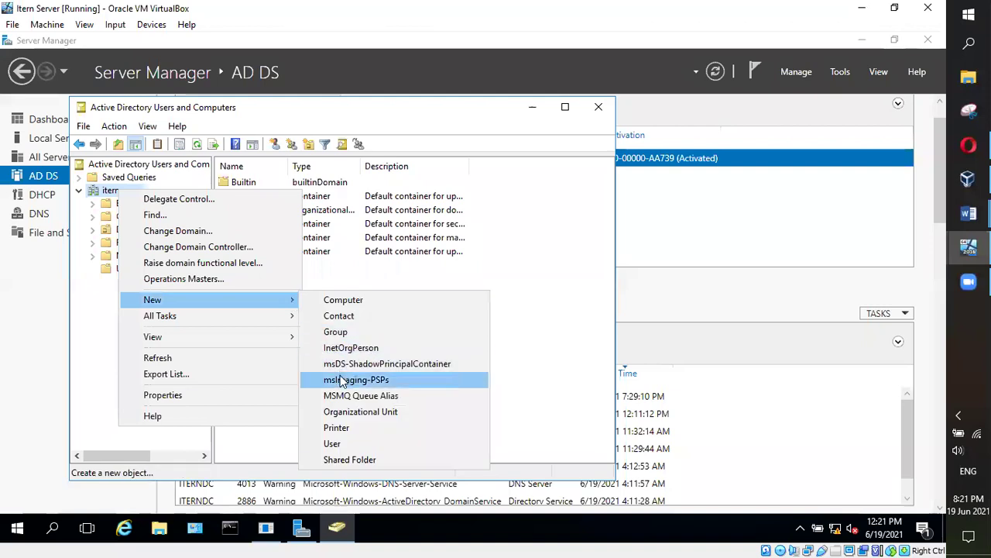
pyautogui.click(359, 413)
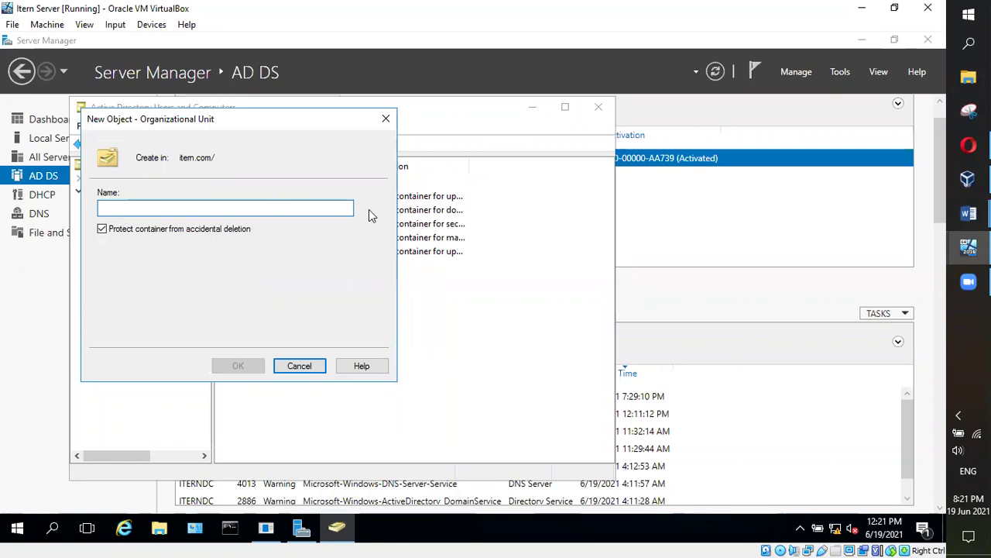
pyautogui.write('B')
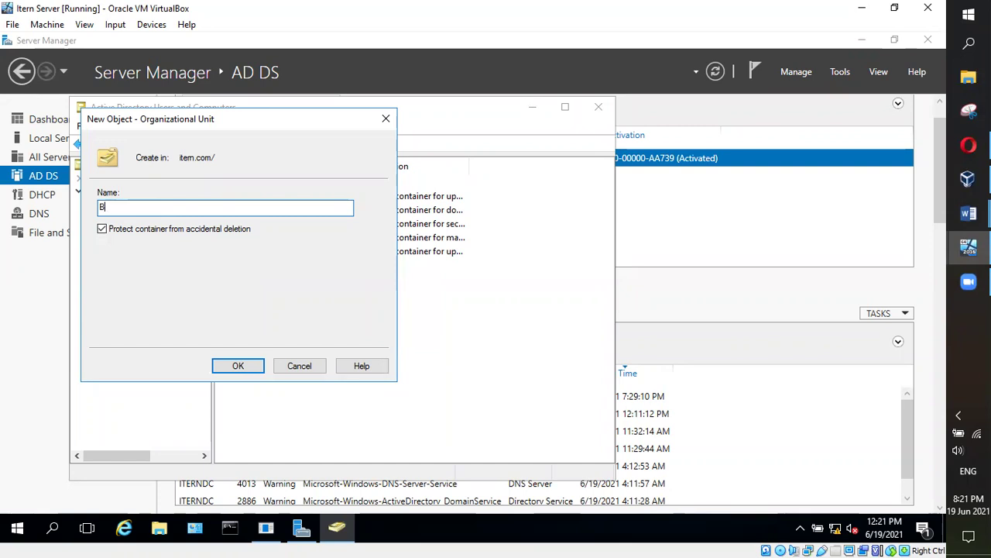
pyautogui.write('rewing')
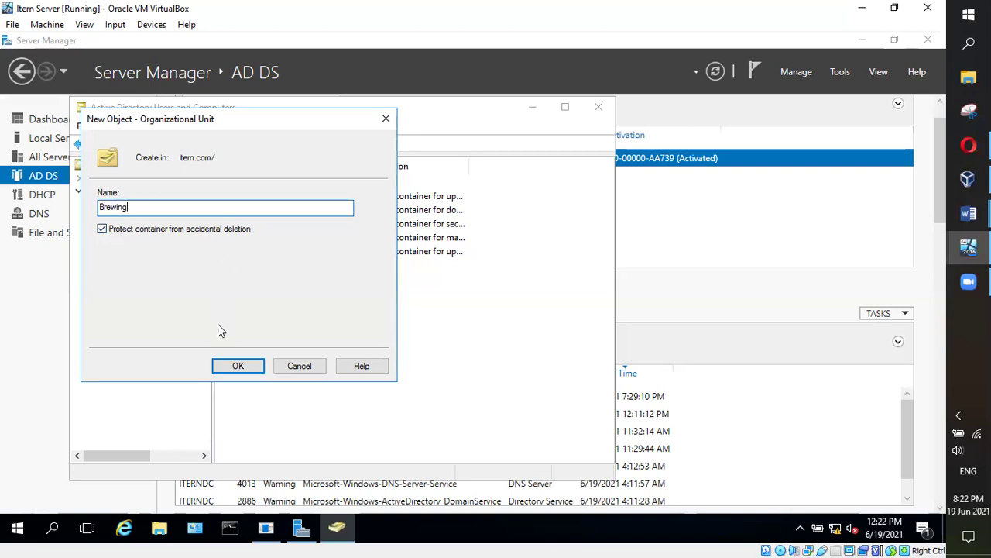
pyautogui.click(239, 366)
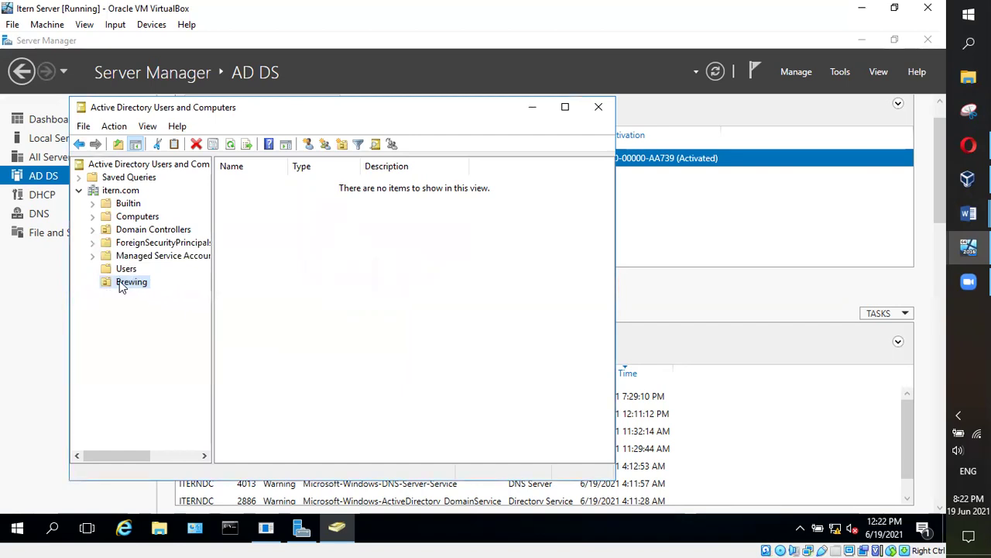
pyautogui.rightClick(122, 286)
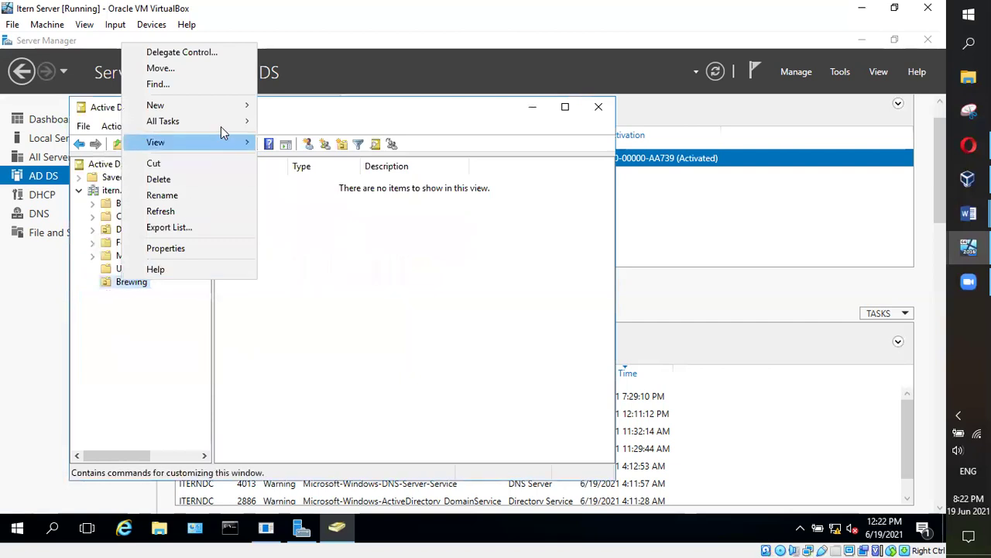
pyautogui.moveTo(236, 107)
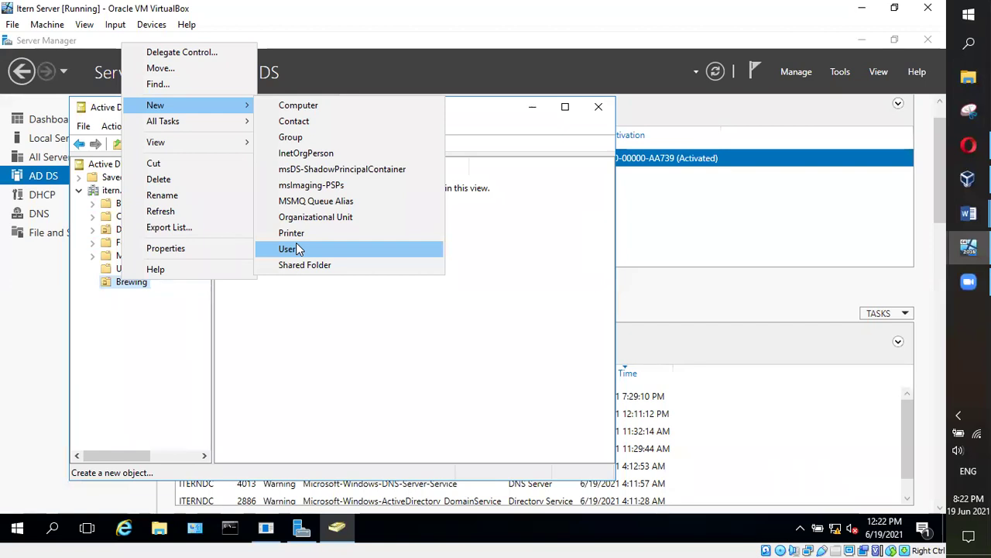
pyautogui.click(296, 249)
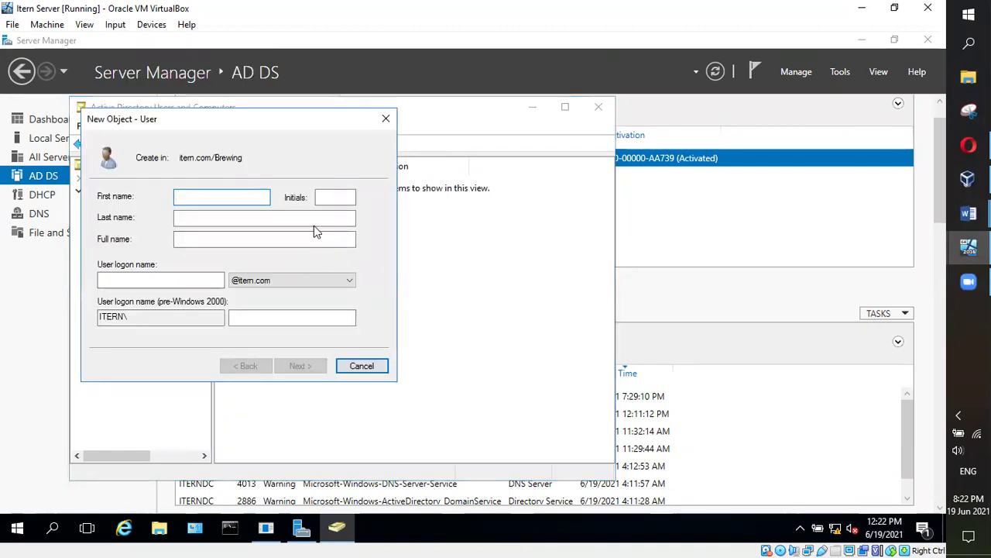
pyautogui.click(360, 365)
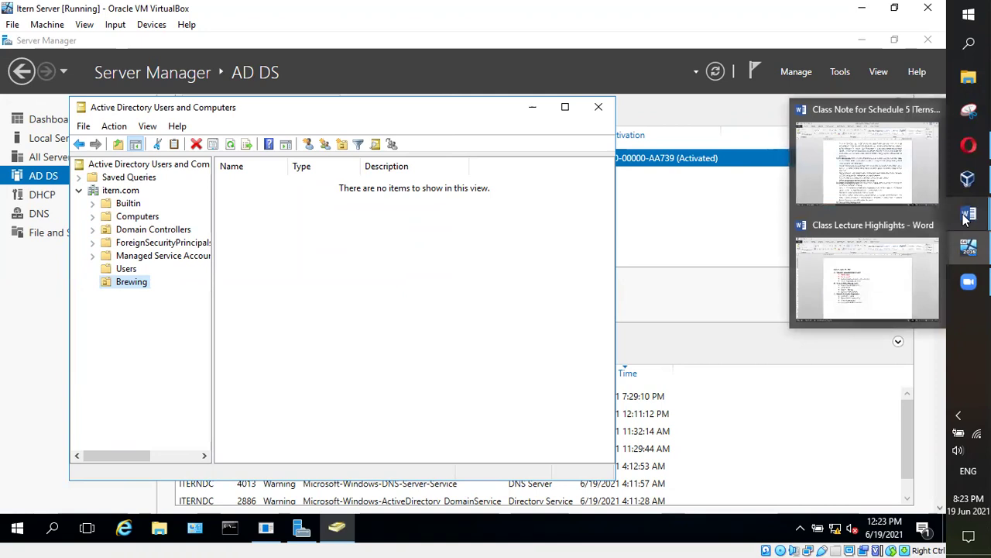
pyautogui.moveTo(968, 246)
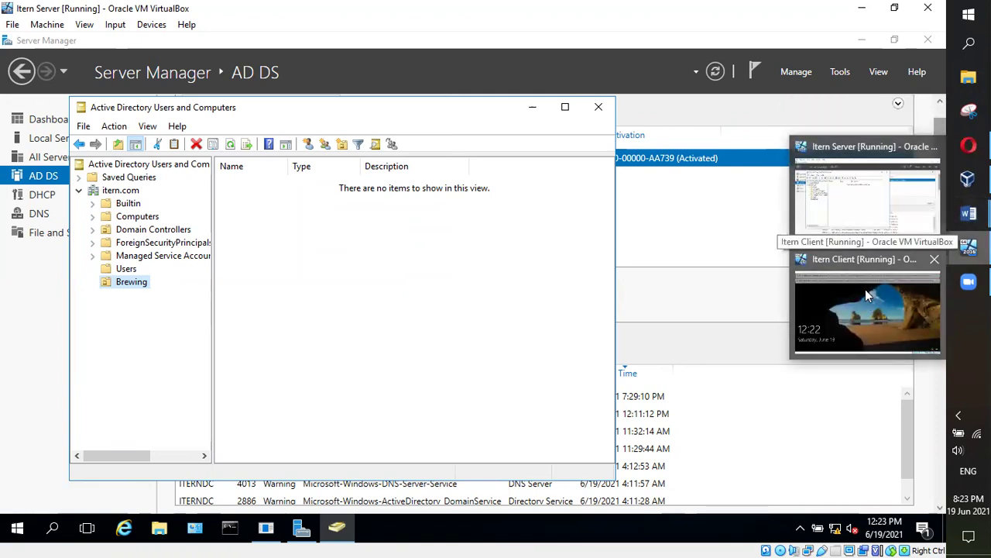
pyautogui.moveTo(968, 281)
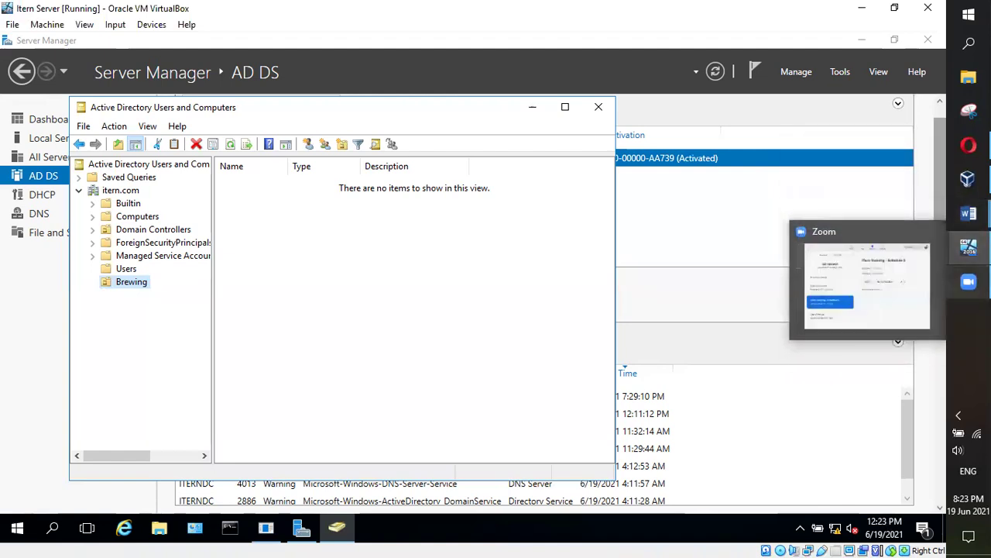
pyautogui.click(958, 293)
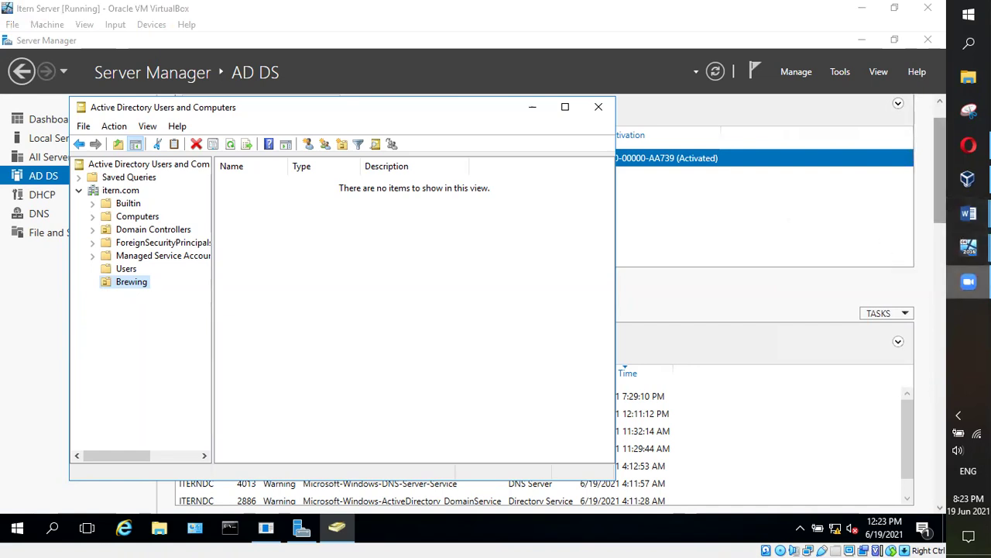
pyautogui.click(131, 282)
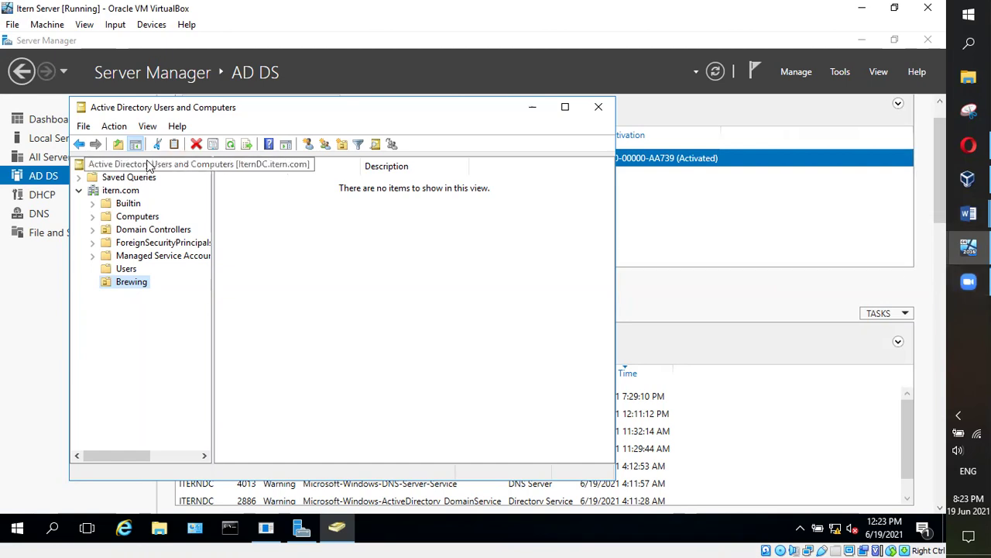
pyautogui.rightClick(134, 287)
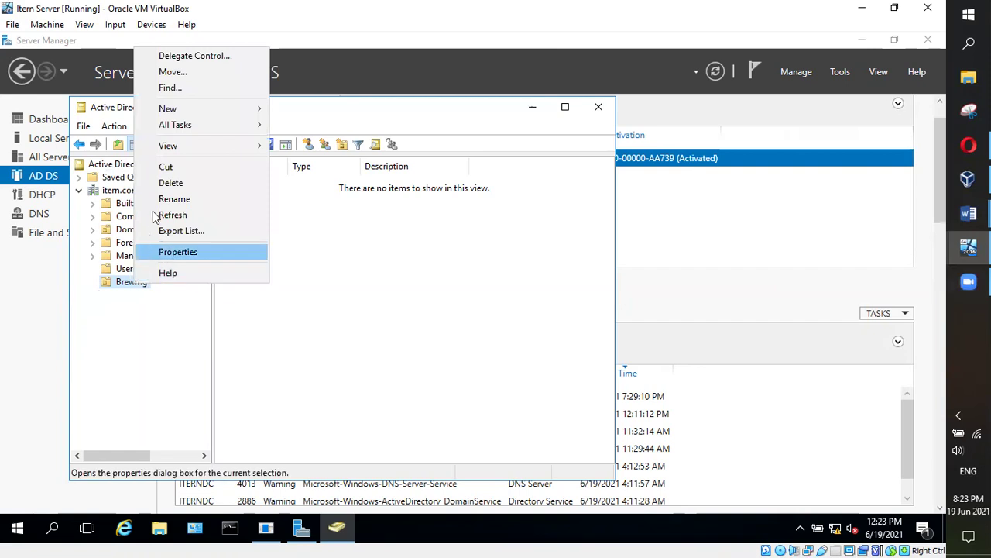
pyautogui.click(169, 183)
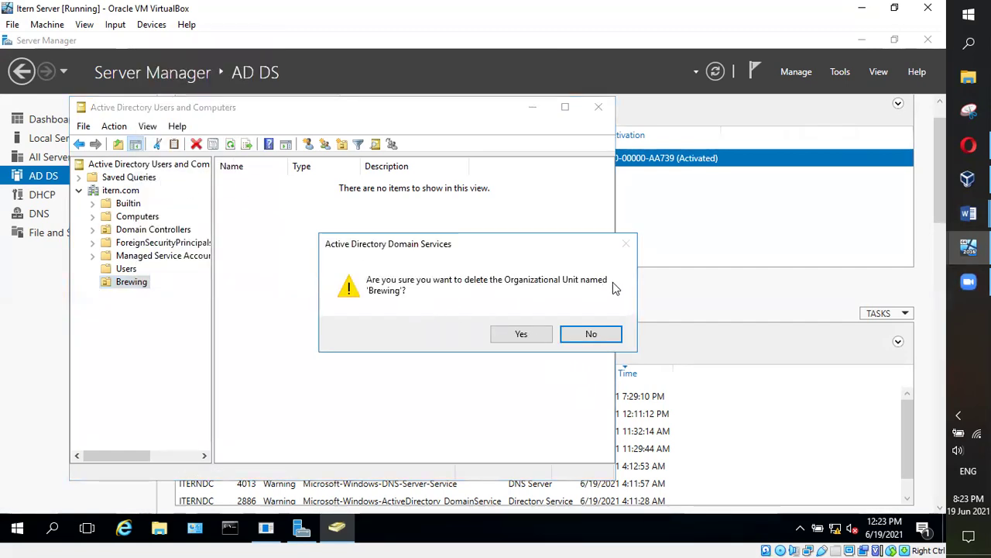
pyautogui.click(522, 335)
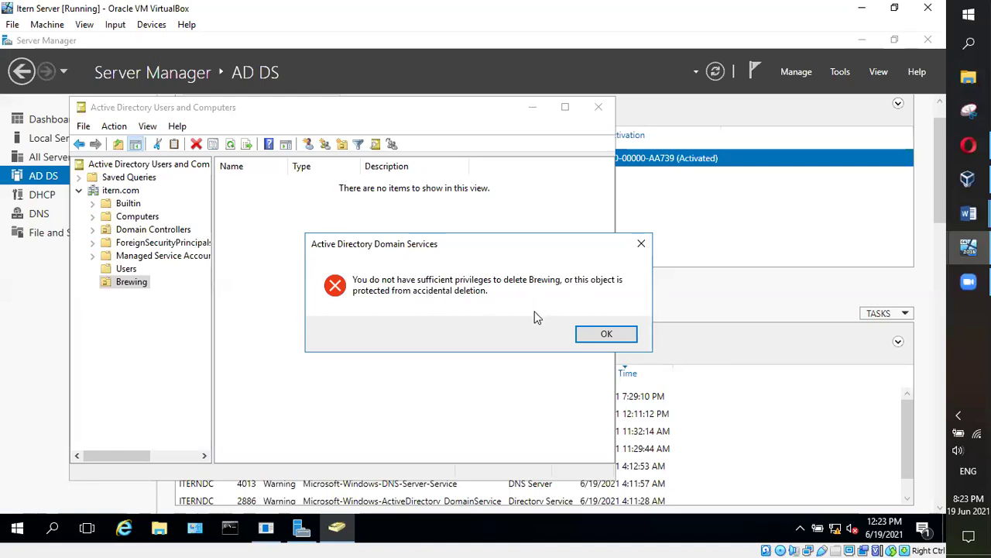
pyautogui.click(582, 337)
pyautogui.rightClick(123, 277)
pyautogui.click(301, 274)
pyautogui.click(129, 281)
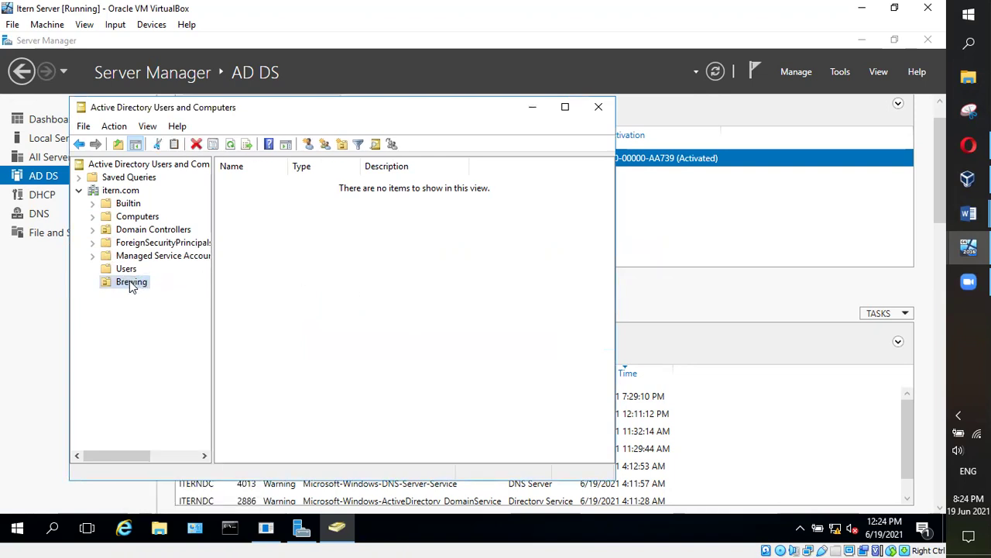
# Enable Advanced Features and clear Brewing's accidental-deletion protection on its Object tab
pyautogui.click(149, 126)
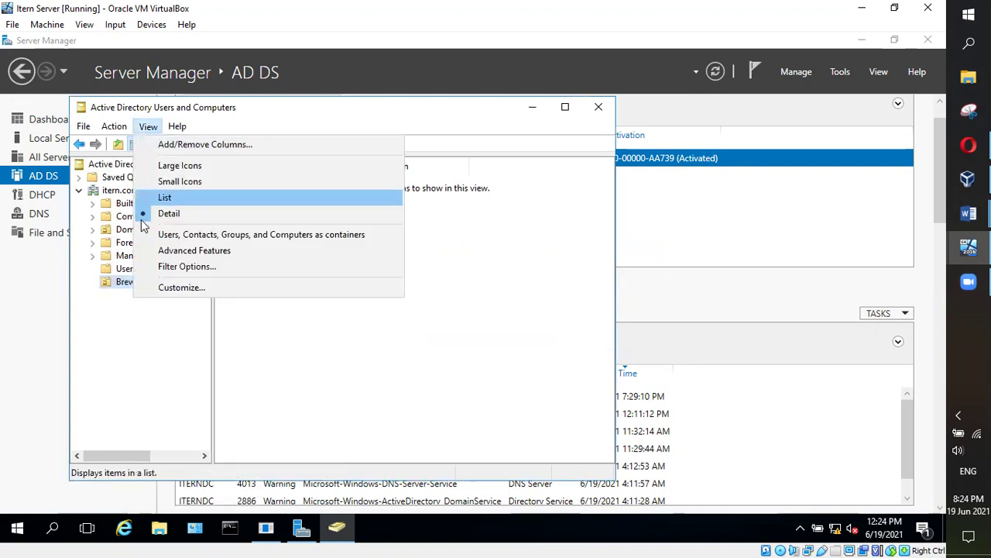
pyautogui.click(186, 253)
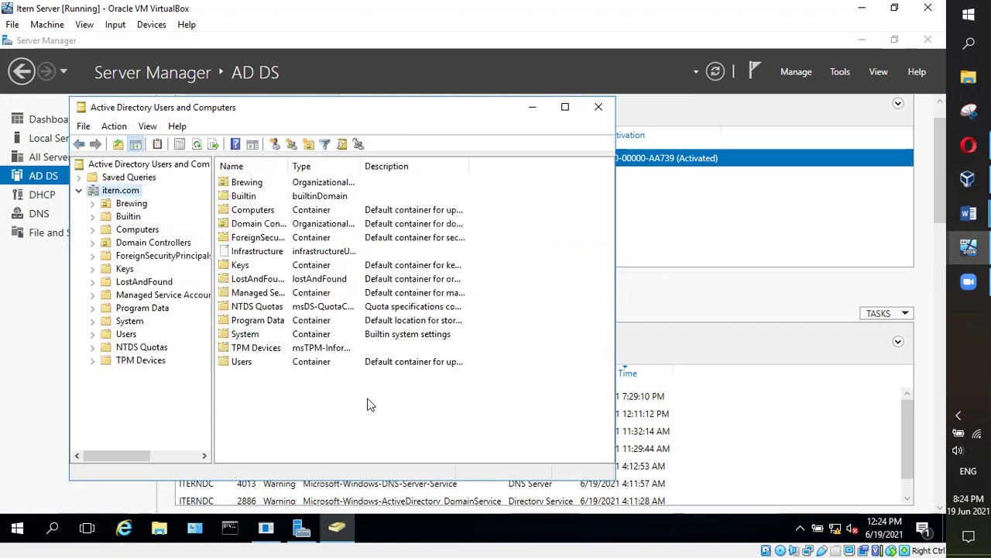
pyautogui.rightClick(250, 188)
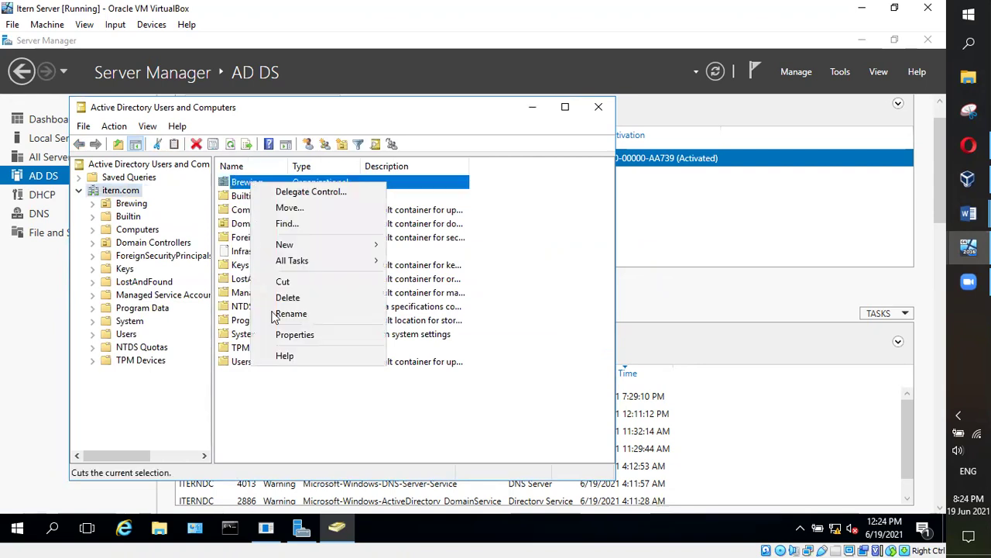
pyautogui.click(298, 333)
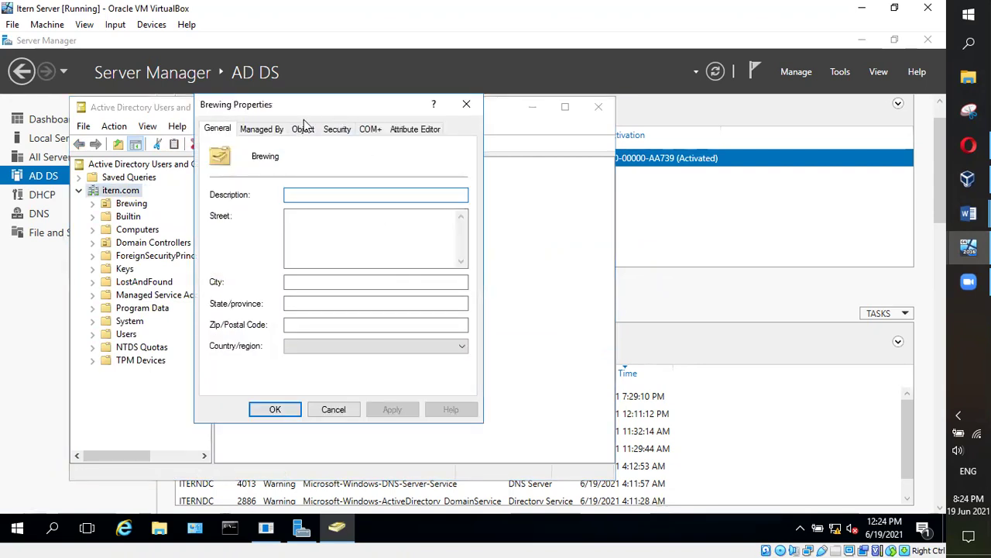
pyautogui.click(302, 128)
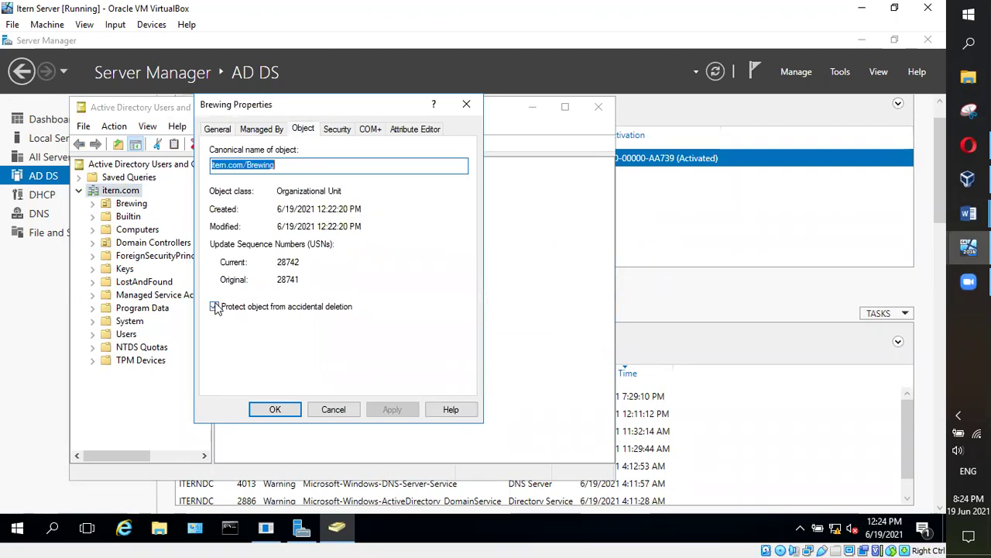
pyautogui.click(215, 306)
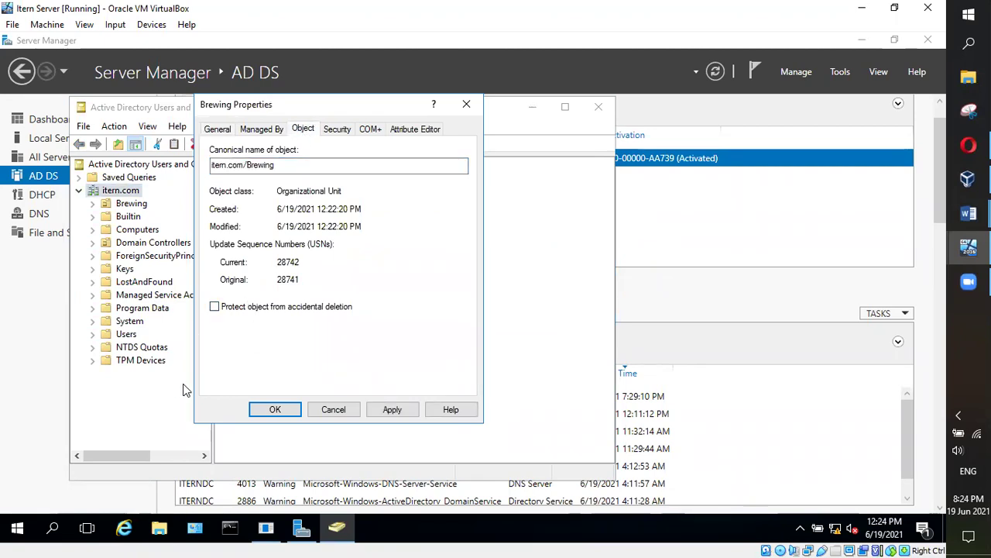
pyautogui.click(392, 410)
pyautogui.click(275, 409)
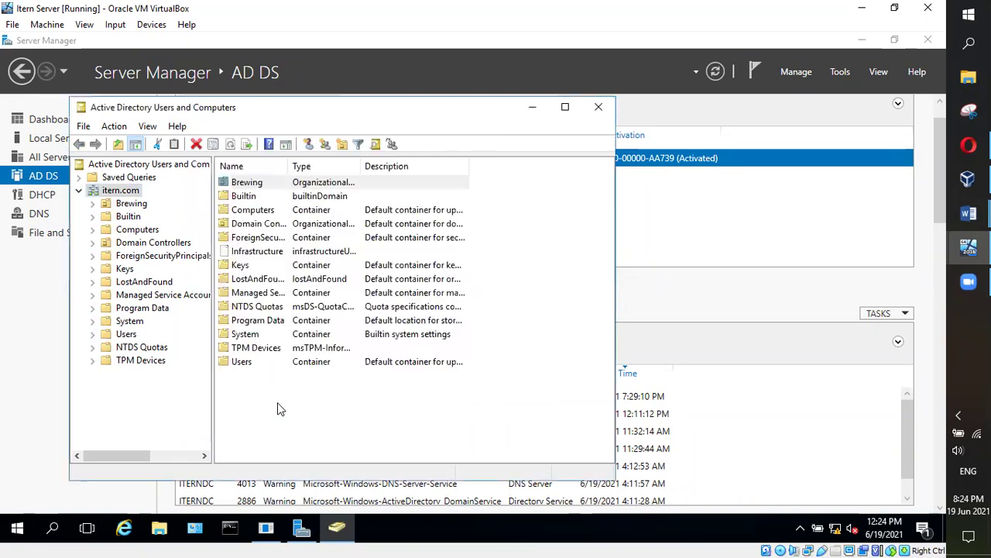
# Delete the Brewing OU and turn Advanced Features back off
pyautogui.rightClick(253, 184)
pyautogui.click(291, 301)
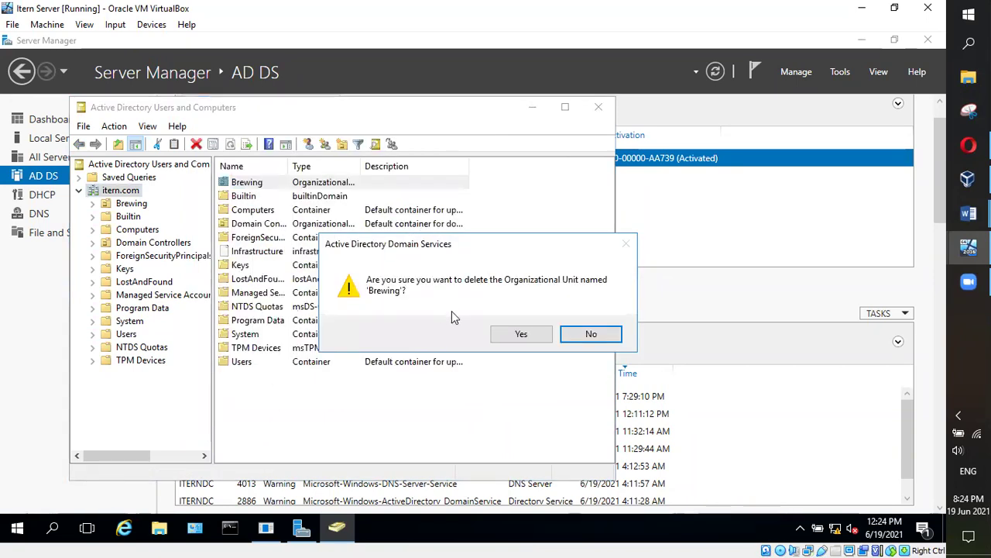
pyautogui.click(523, 333)
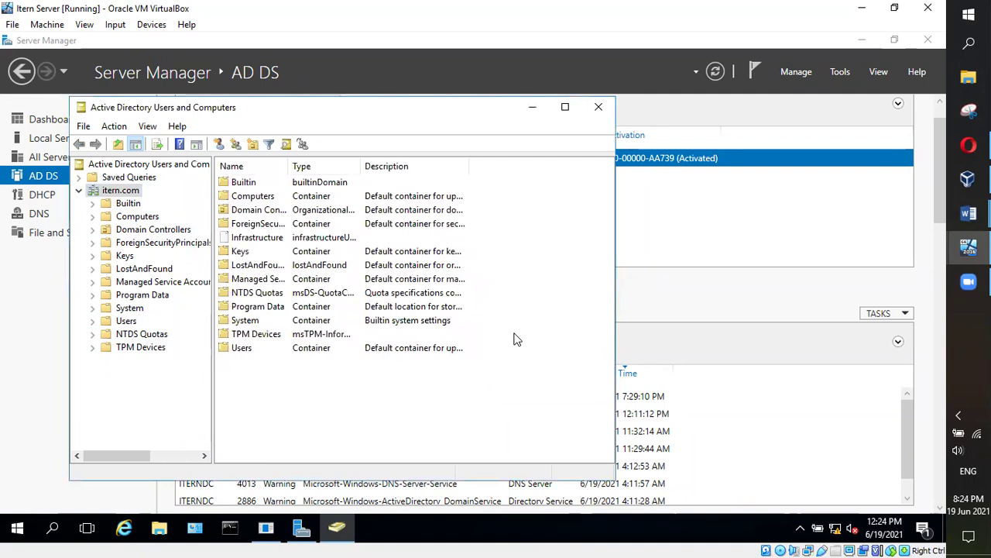
pyautogui.click(149, 126)
pyautogui.click(195, 247)
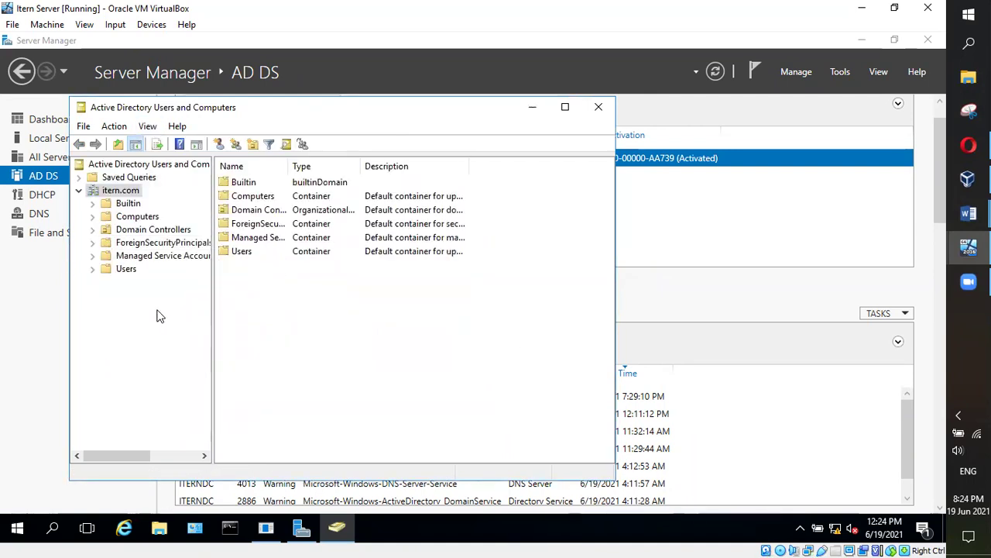
pyautogui.rightClick(112, 191)
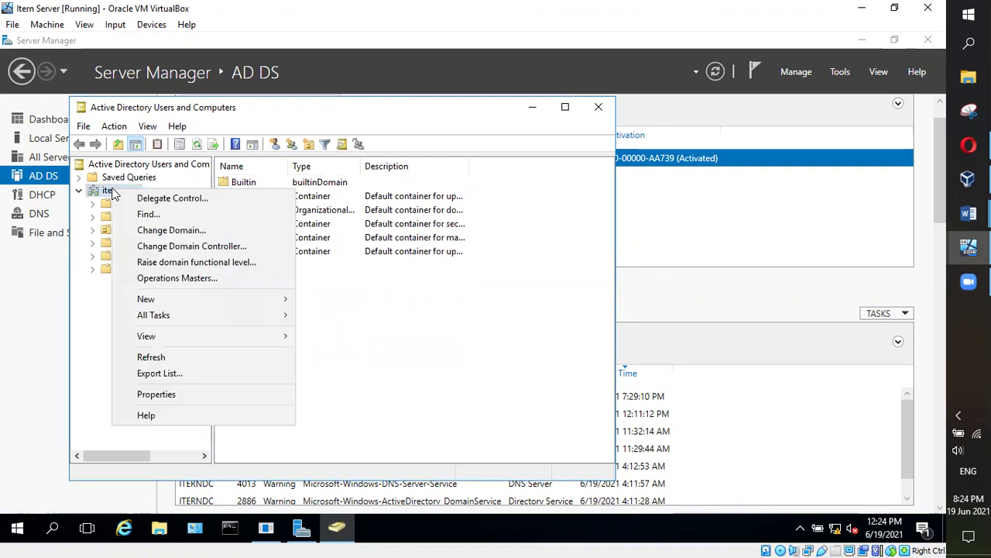
# Add a new organizational unit named Sales at the itern.com root
pyautogui.moveTo(172, 300)
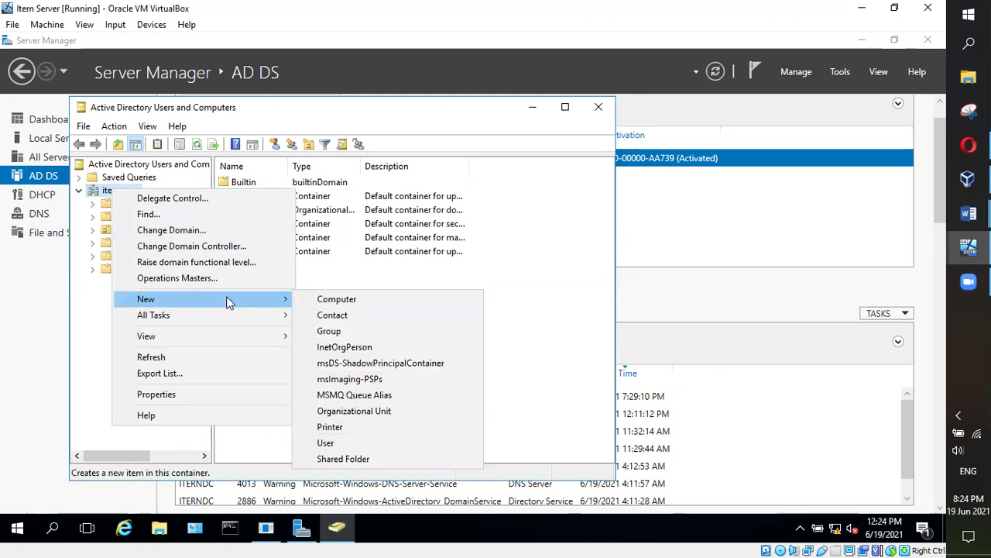
pyautogui.click(371, 414)
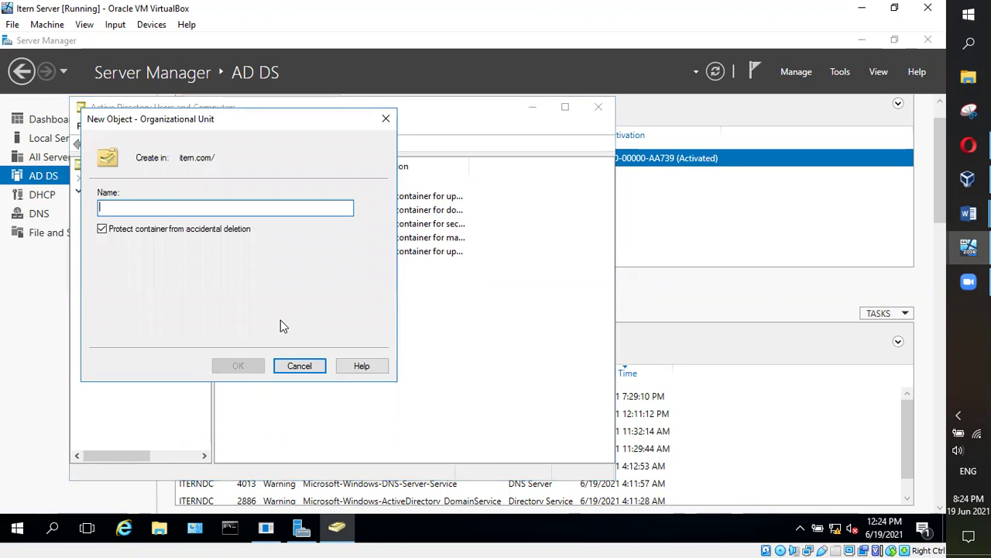
pyautogui.write('Sales')
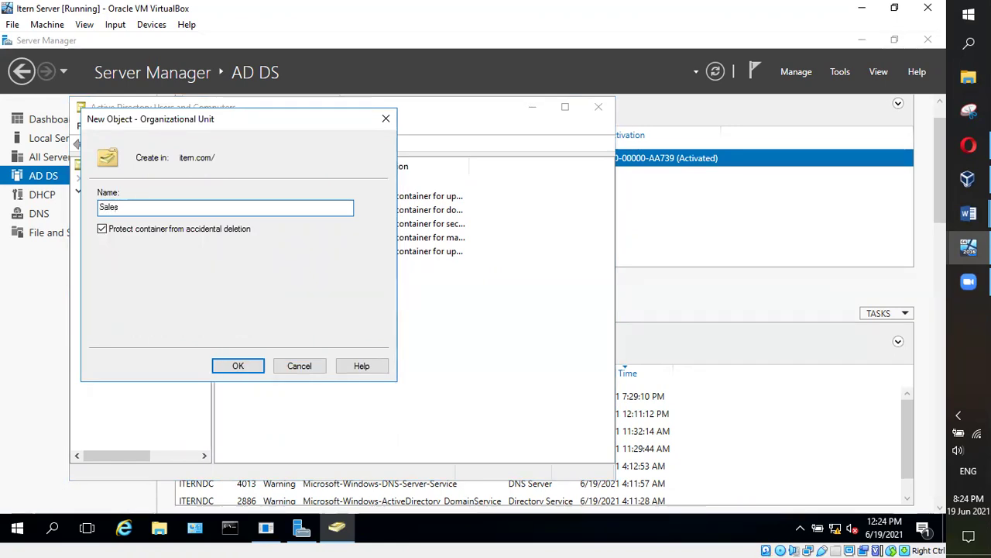
pyautogui.click(239, 367)
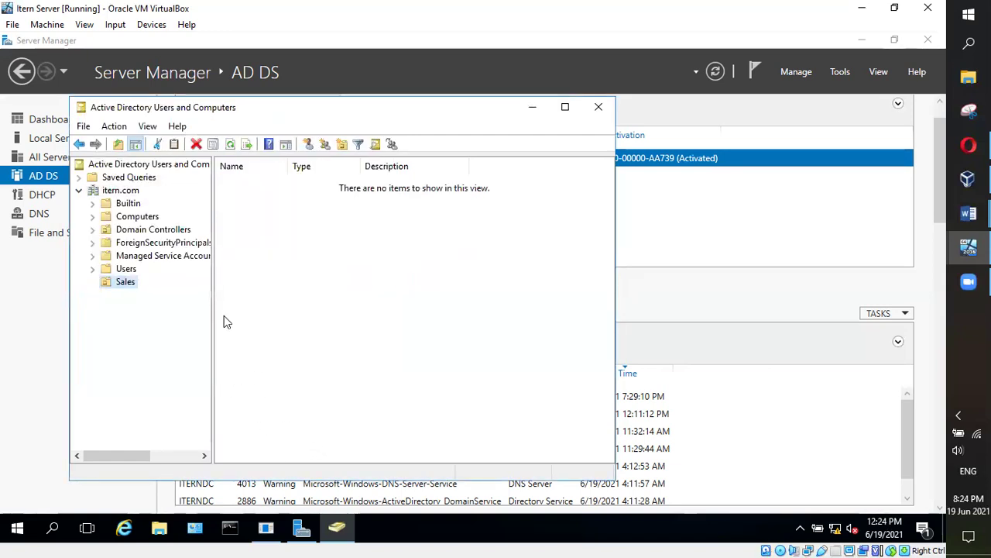
# Check the Users and Sales context menus without choosing anything, then return to itern.com
pyautogui.click(127, 269)
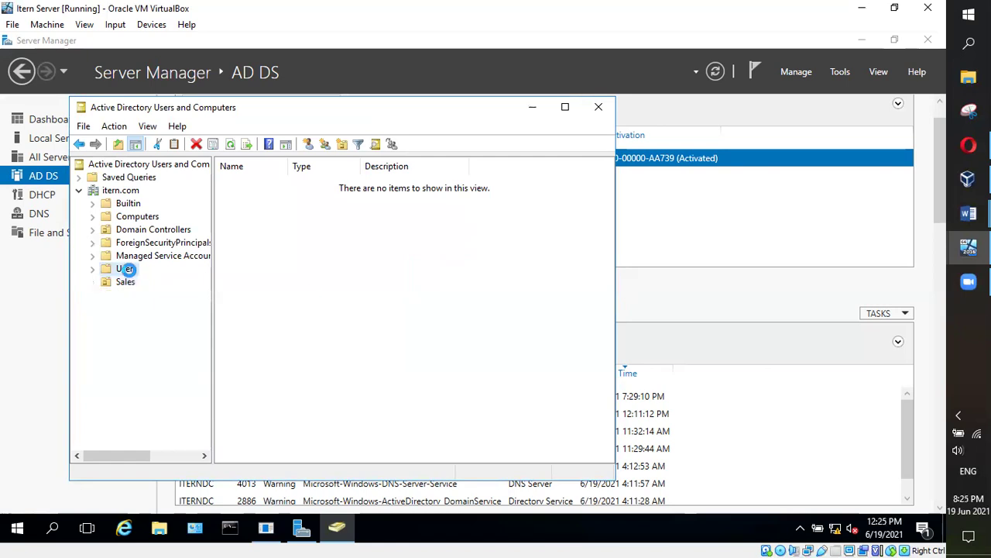
pyautogui.rightClick(127, 269)
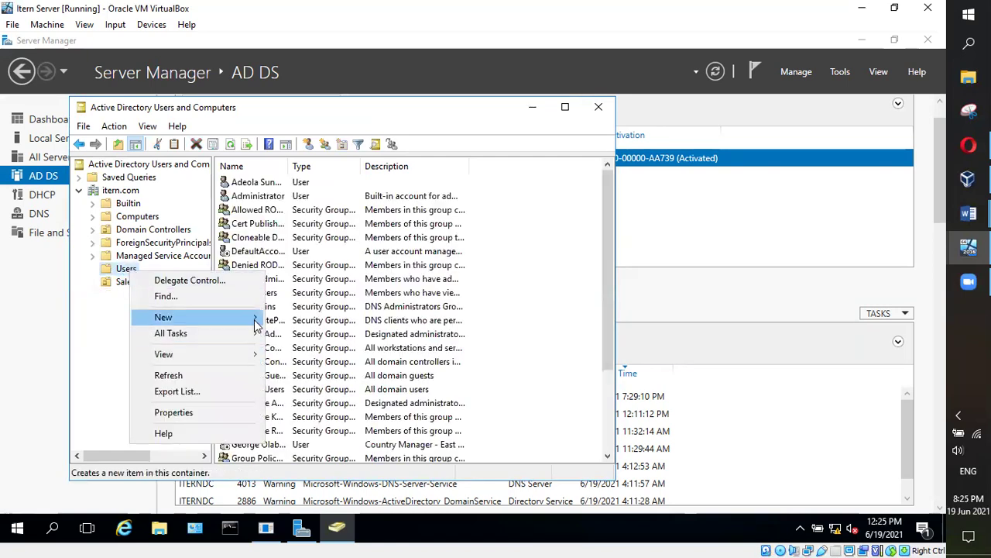
pyautogui.moveTo(256, 318)
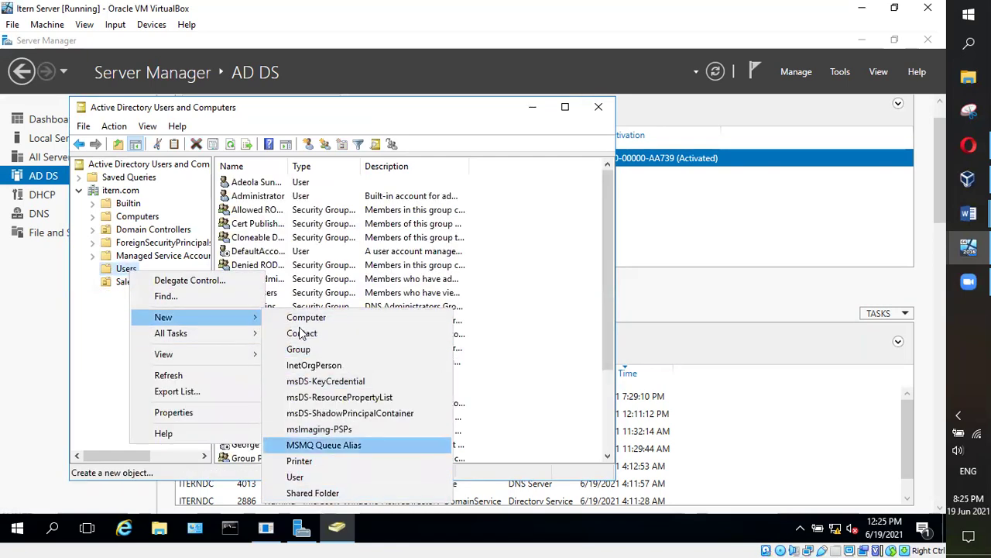
pyautogui.click(98, 382)
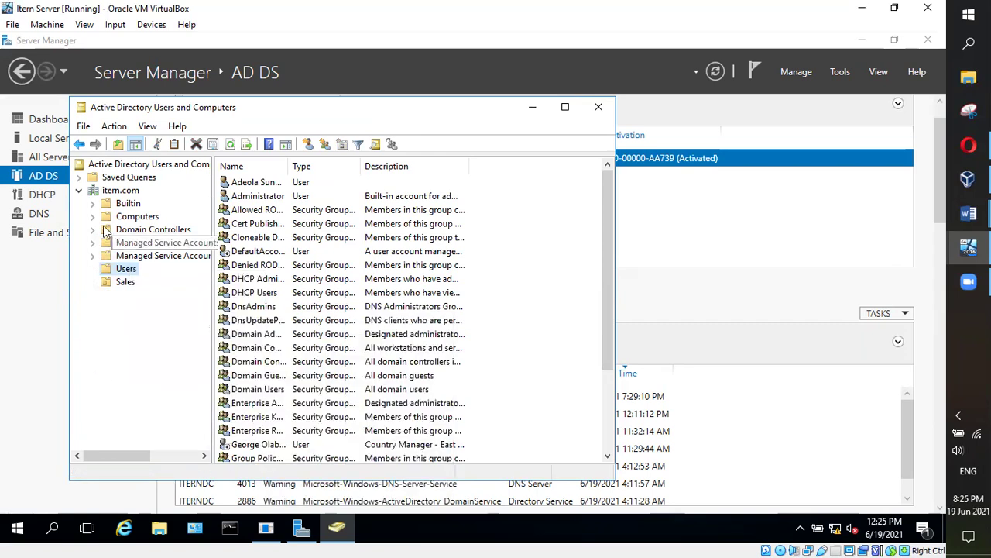
pyautogui.click(125, 281)
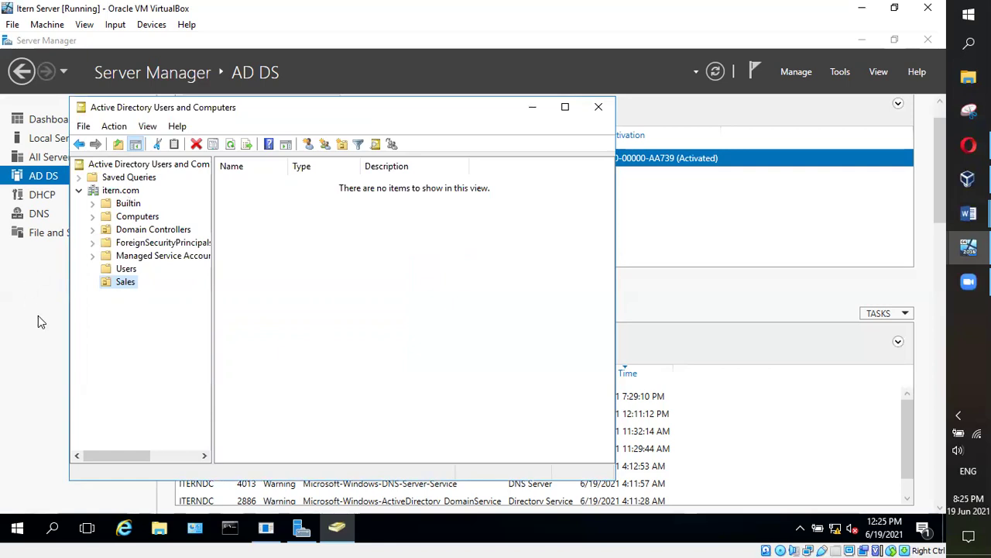
pyautogui.click(124, 285)
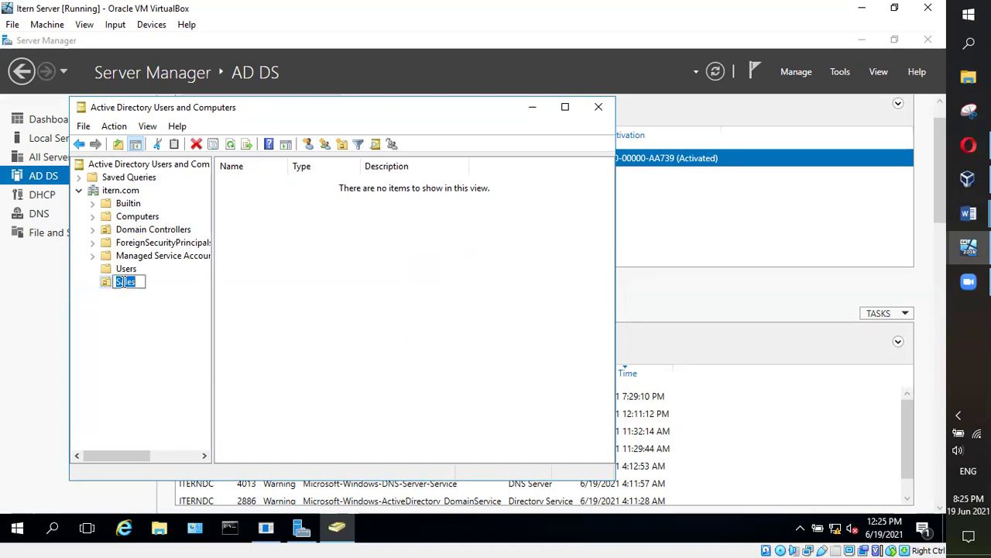
pyautogui.rightClick(125, 284)
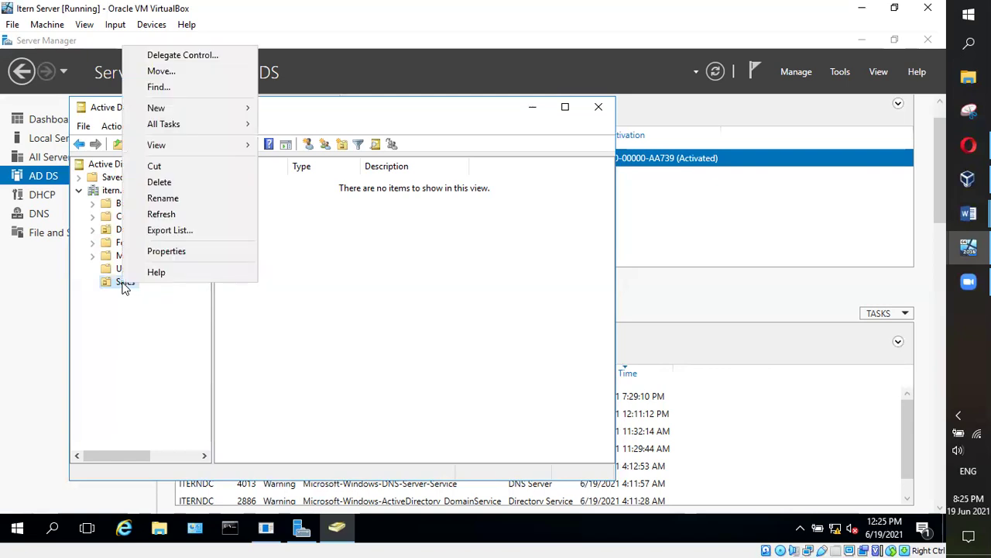
pyautogui.click(137, 313)
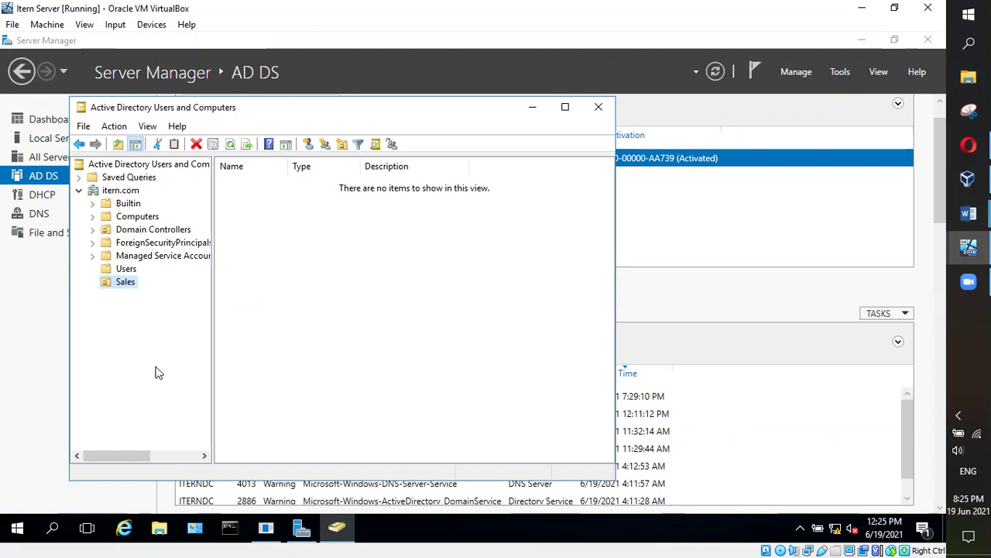
pyautogui.click(121, 192)
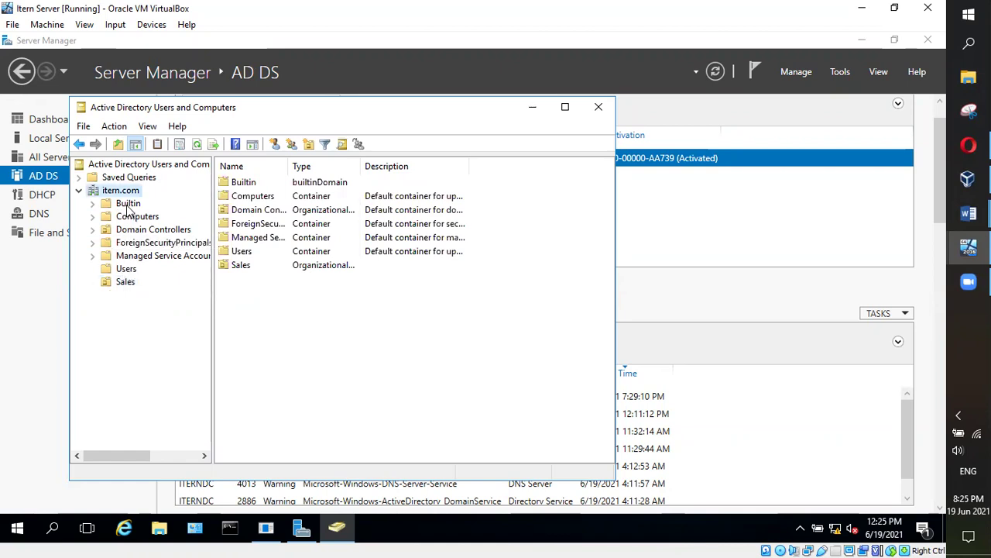
# Scroll through the Users container's accounts and open the first user's properties
pyautogui.click(125, 269)
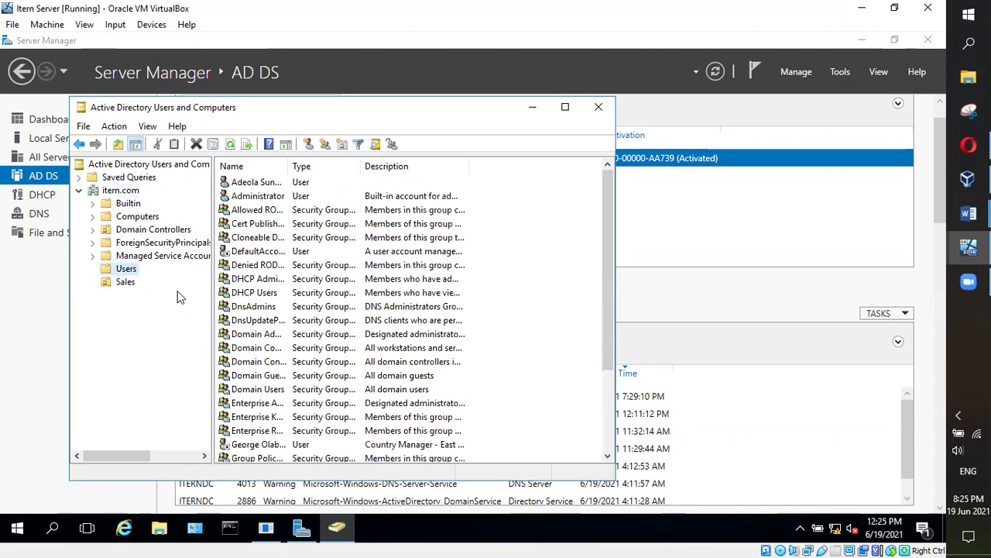
pyautogui.scroll(-3, 350, 341)
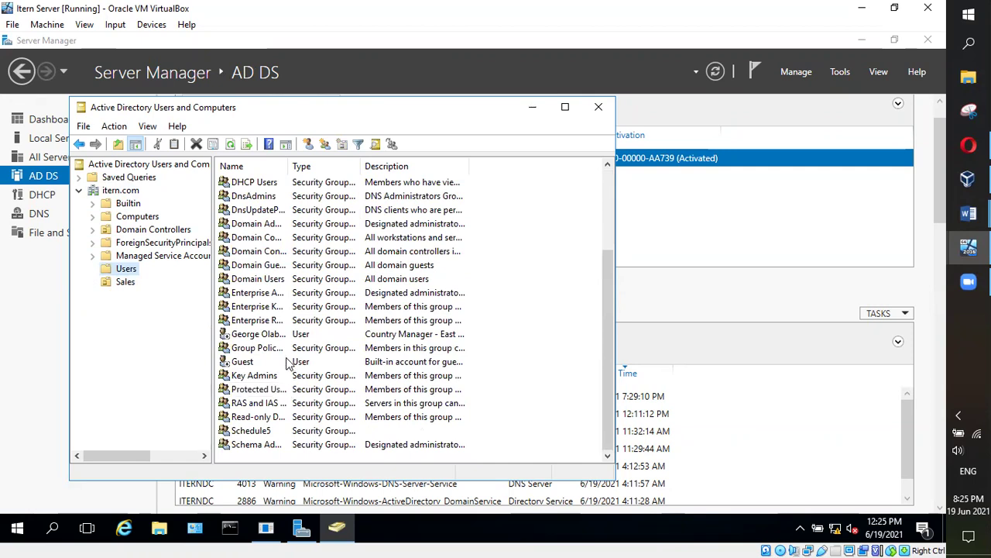
pyautogui.scroll(3, 297, 395)
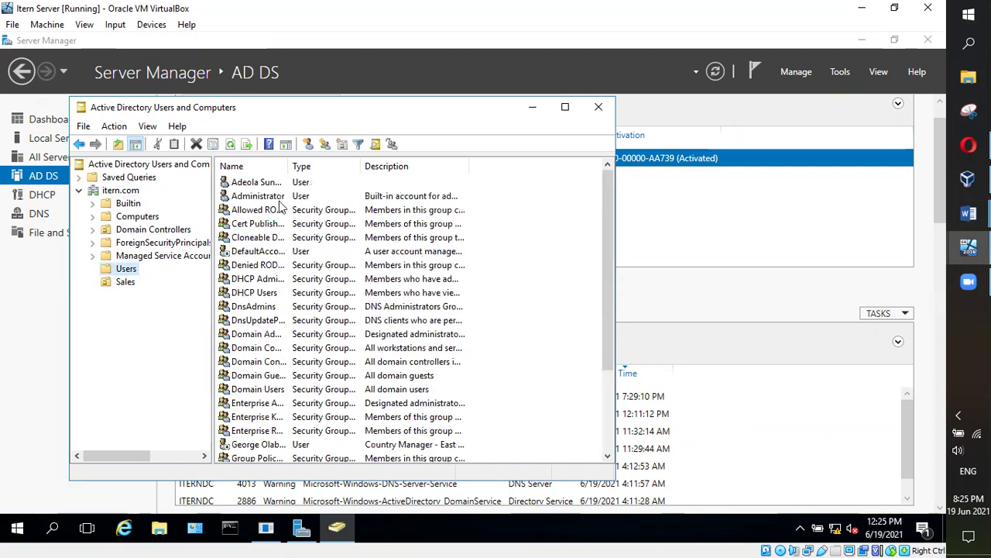
pyautogui.doubleClick(265, 188)
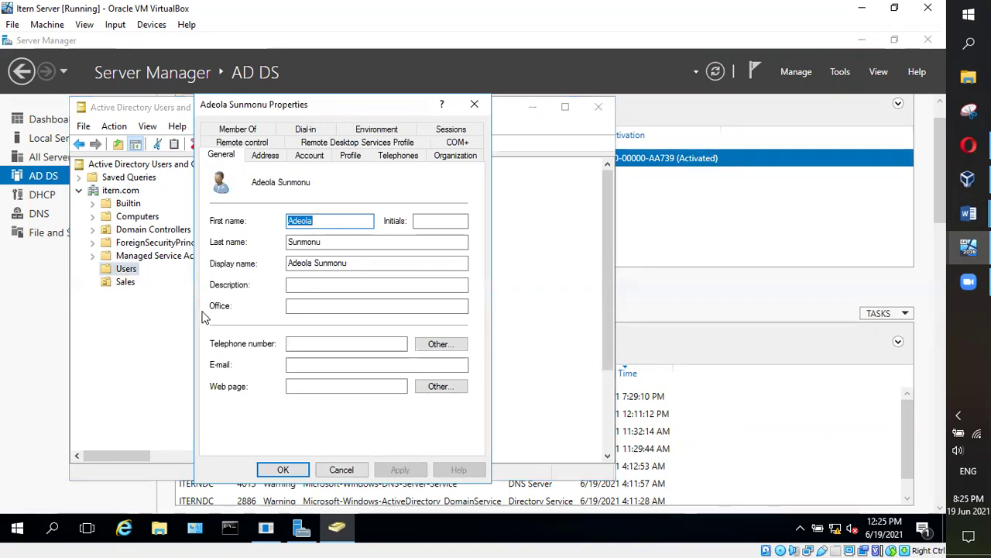
# Try adding the user to a group named Sales, searching with the Groups object type
pyautogui.click(260, 130)
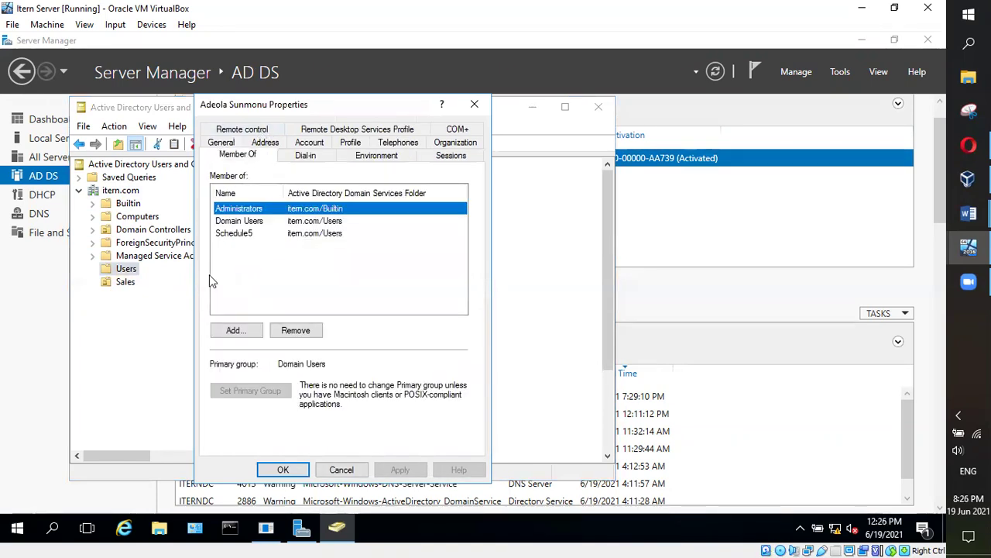
pyautogui.click(248, 333)
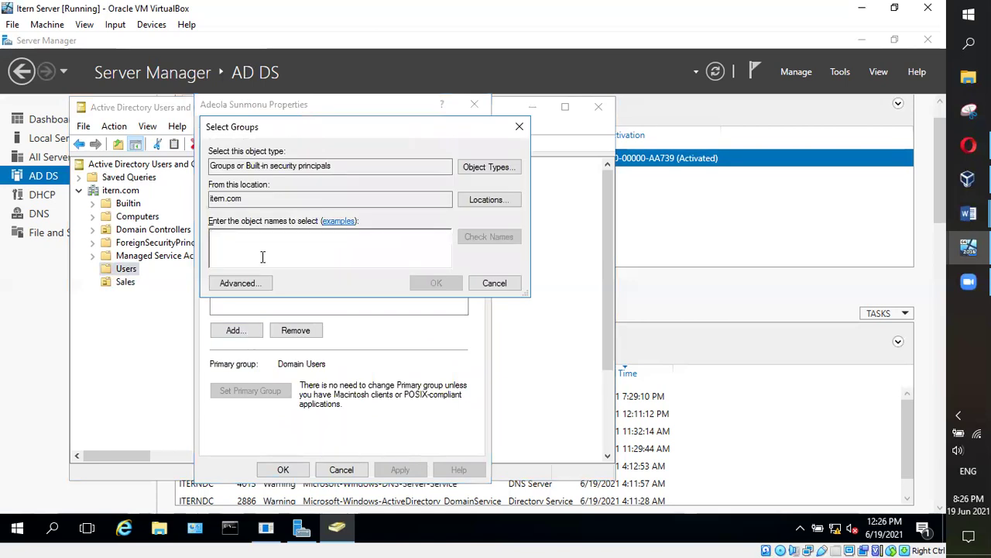
pyautogui.write('Sales')
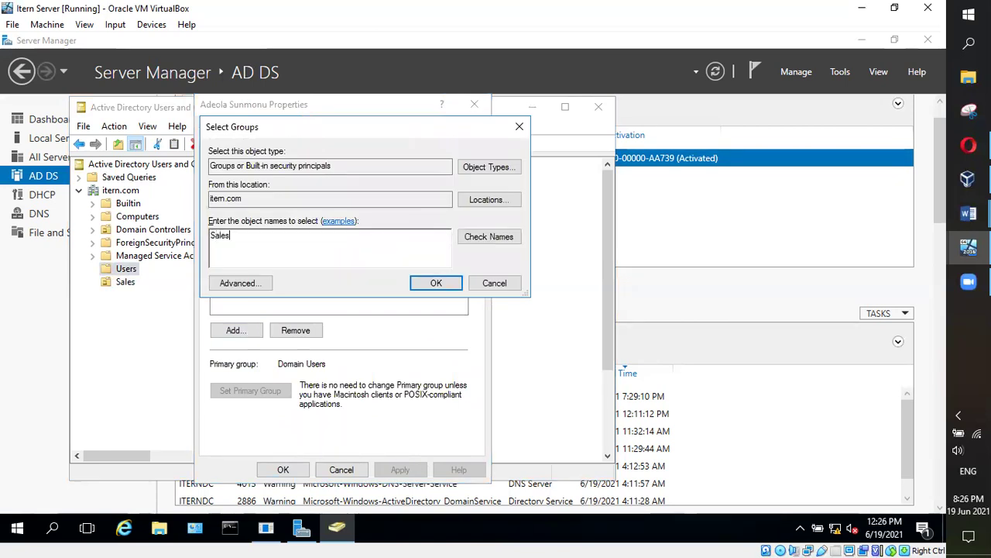
pyautogui.click(508, 237)
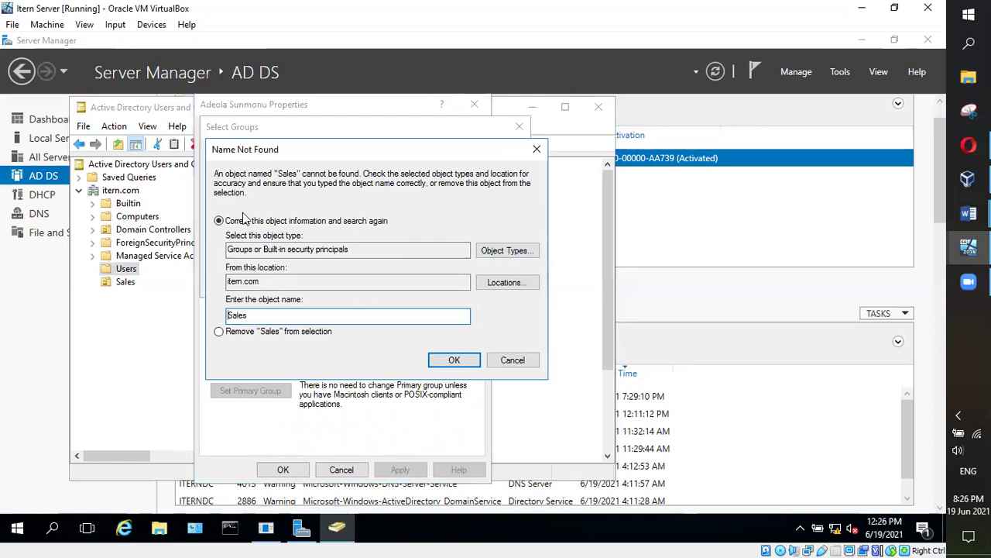
pyautogui.click(498, 254)
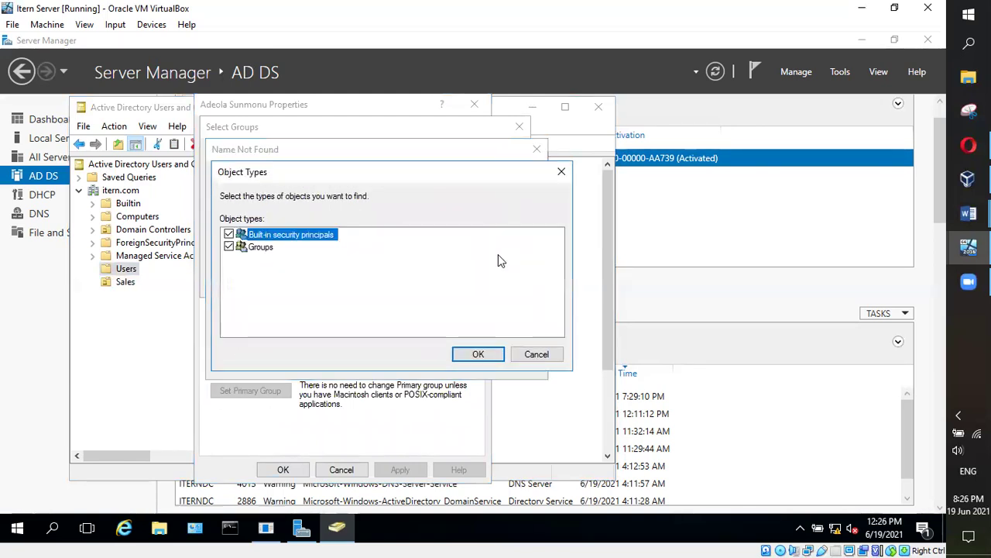
pyautogui.click(261, 247)
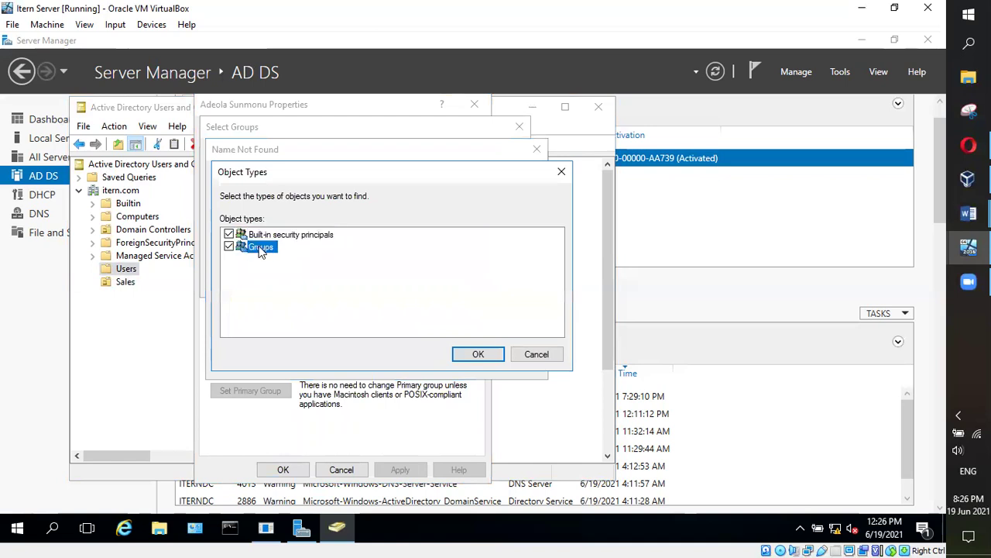
pyautogui.click(478, 354)
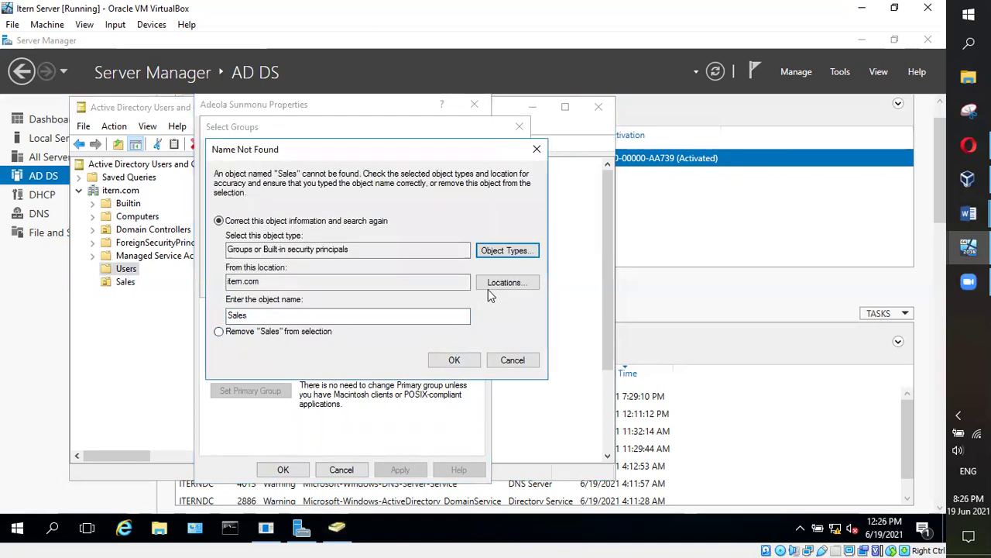
# Dismiss the name-not-found warning, cancel, and view the empty Sales OU and Users list
pyautogui.click(346, 318)
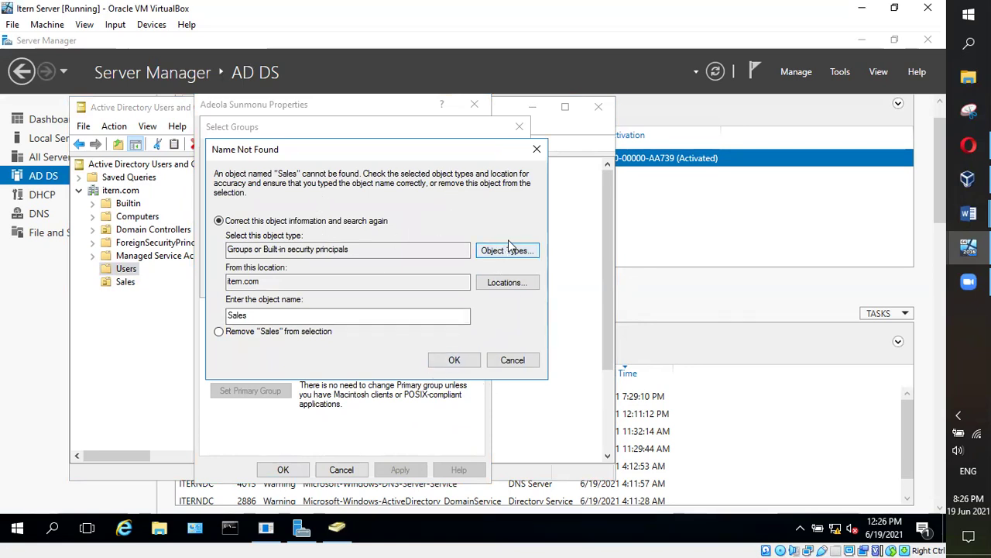
pyautogui.click(534, 151)
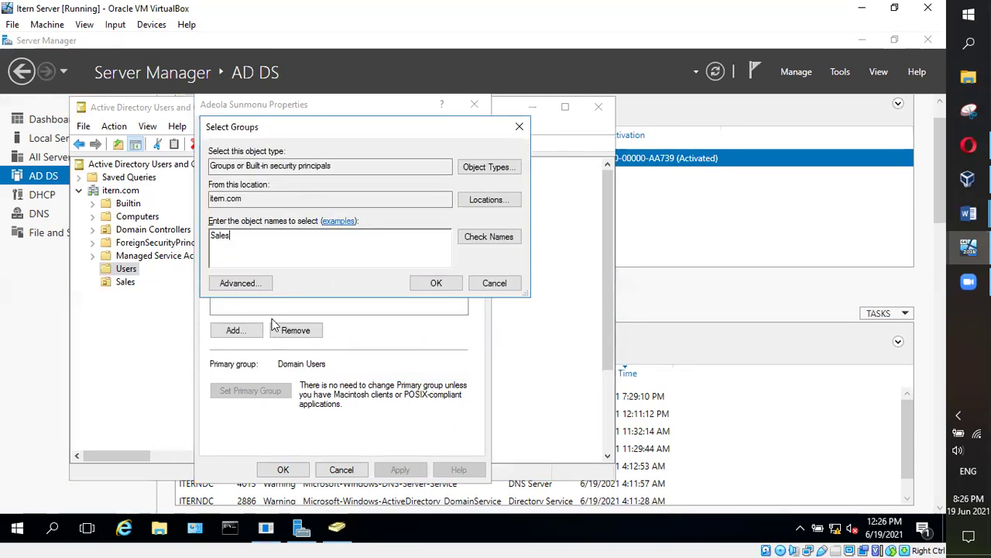
pyautogui.click(494, 284)
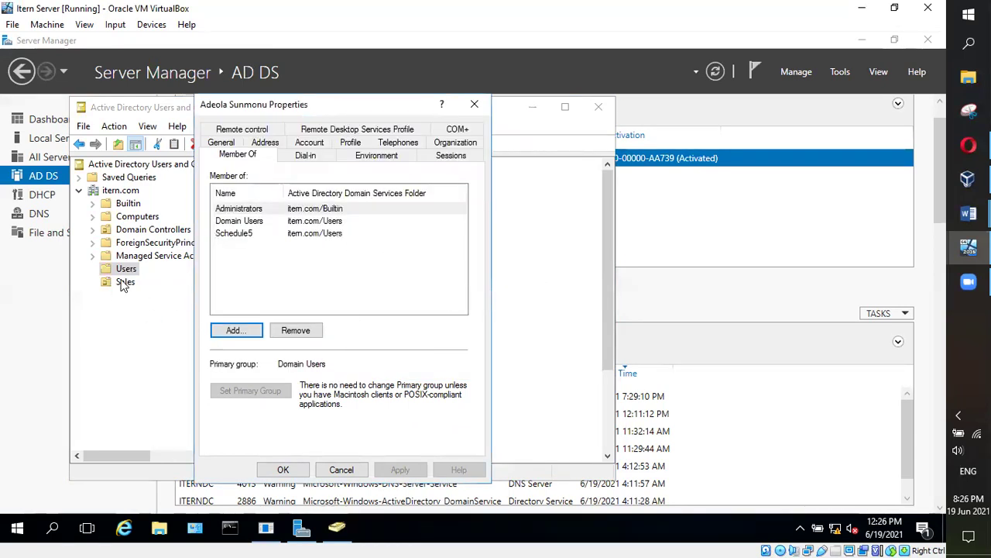
pyautogui.click(122, 285)
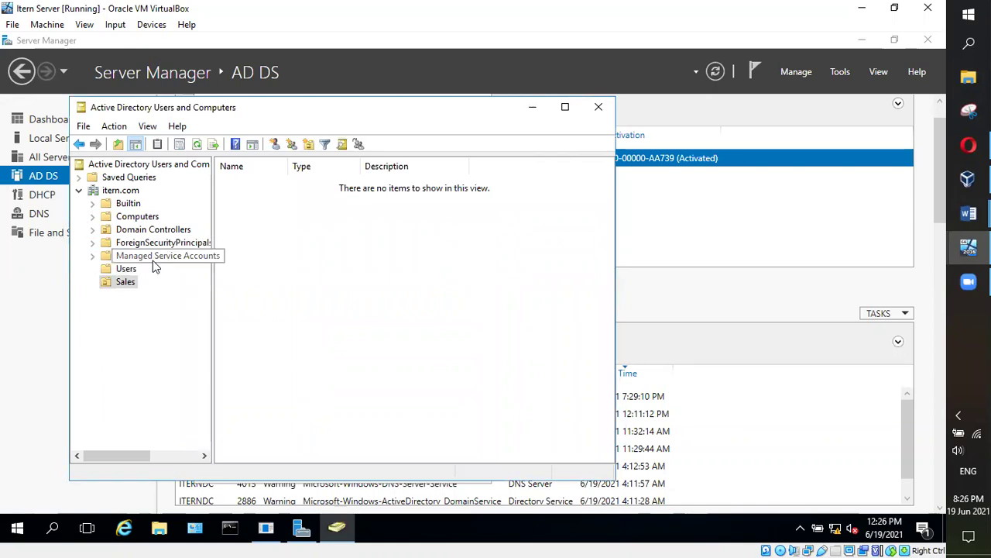
pyautogui.click(124, 269)
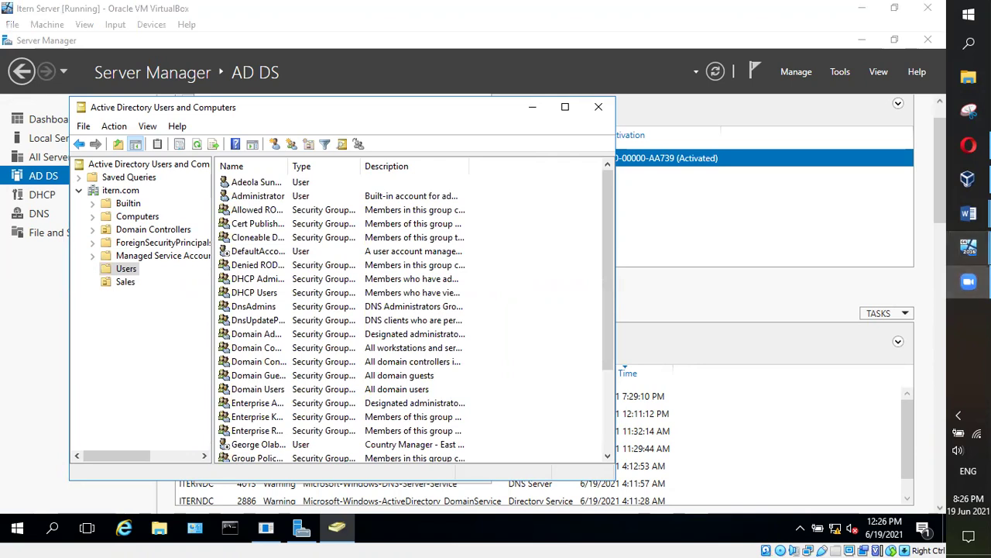
# Bring the Itern Client VM window, showing its lock screen, to the front
pyautogui.moveTo(960, 252)
pyautogui.click(867, 310)
pyautogui.click(12, 24)
# Send Ctrl-Alt-Del and sign in with the domain user's password, which reports the account disabled
pyautogui.click(206, 80)
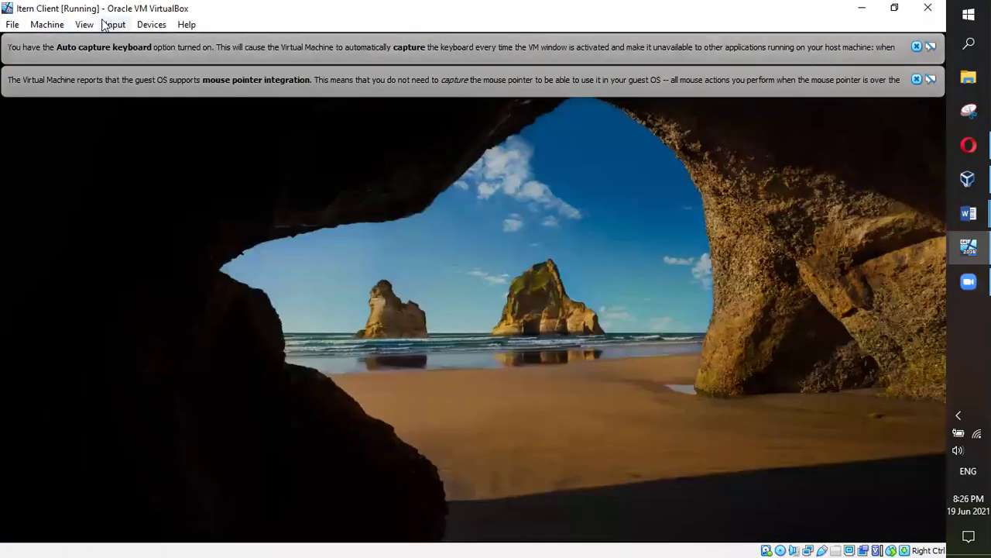
pyautogui.click(115, 25)
pyautogui.moveTo(157, 43)
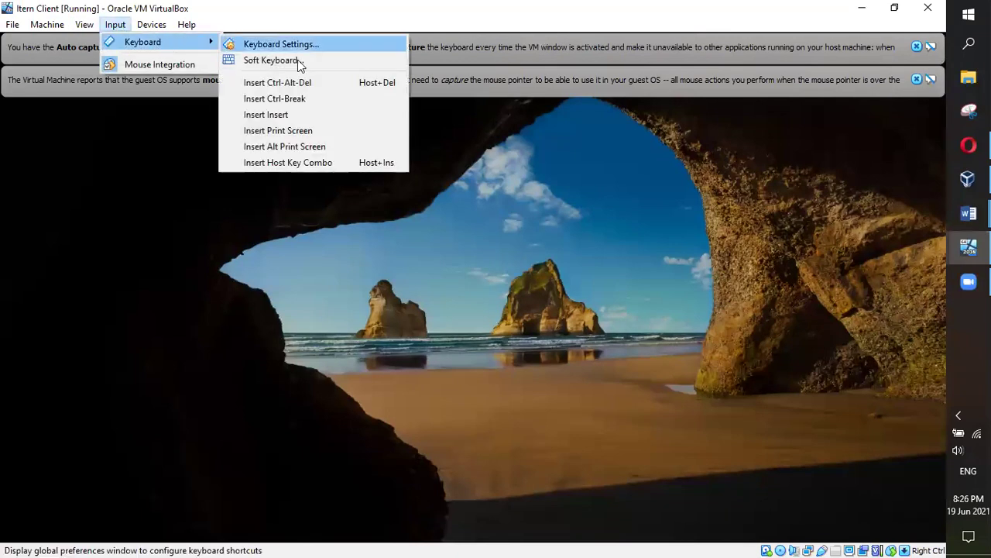
pyautogui.click(294, 82)
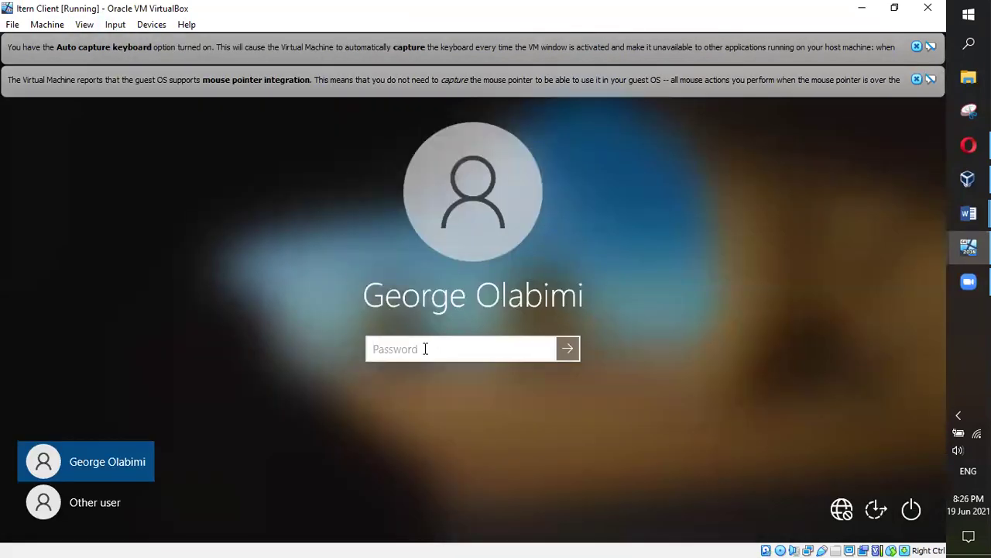
pyautogui.write('***')
pyautogui.press('BackSpace')
pyautogui.press('BackSpace')
pyautogui.press('BackSpace')
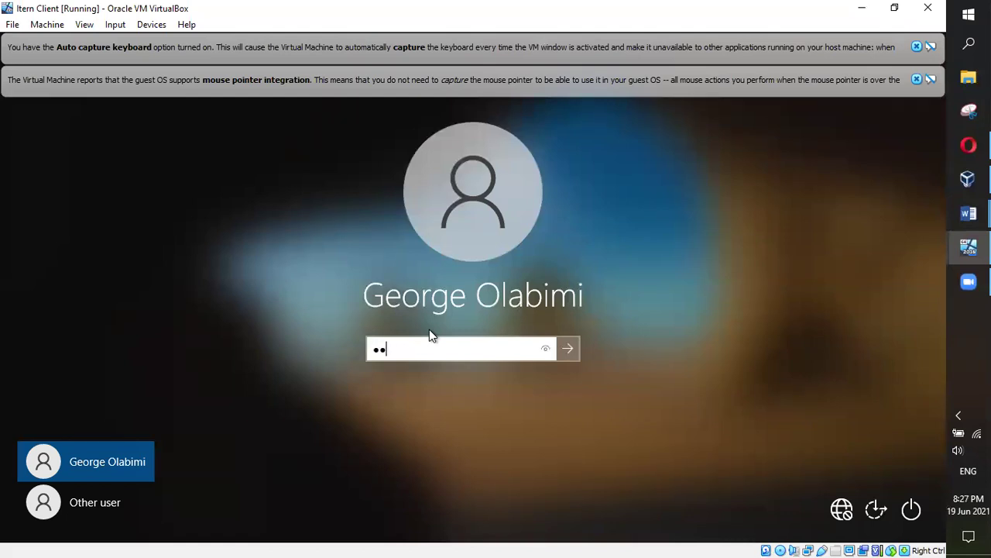
pyautogui.write('****')
pyautogui.press('BackSpace')
pyautogui.press('BackSpace')
pyautogui.press('BackSpace')
pyautogui.press('BackSpace')
pyautogui.write('*************')
pyautogui.press('Return')
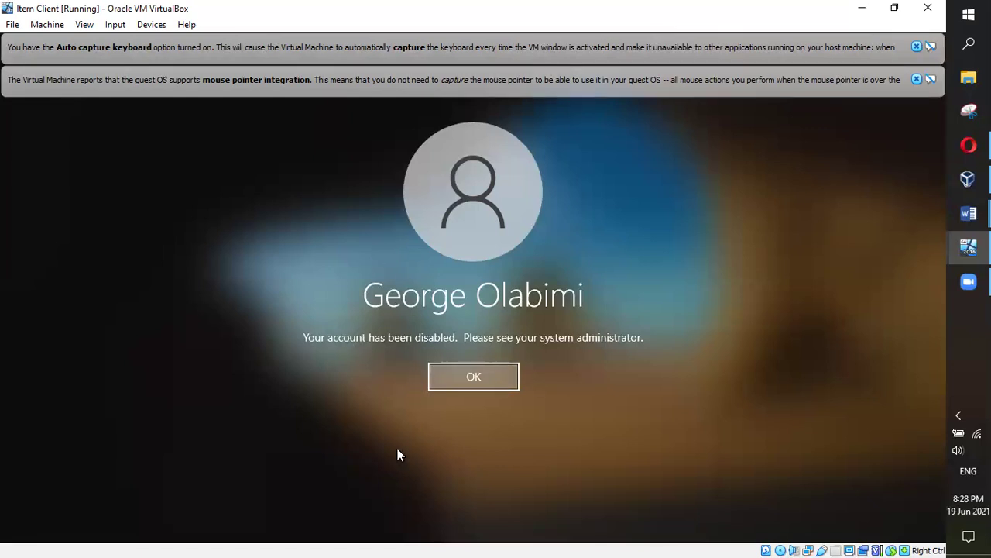
pyautogui.click(514, 384)
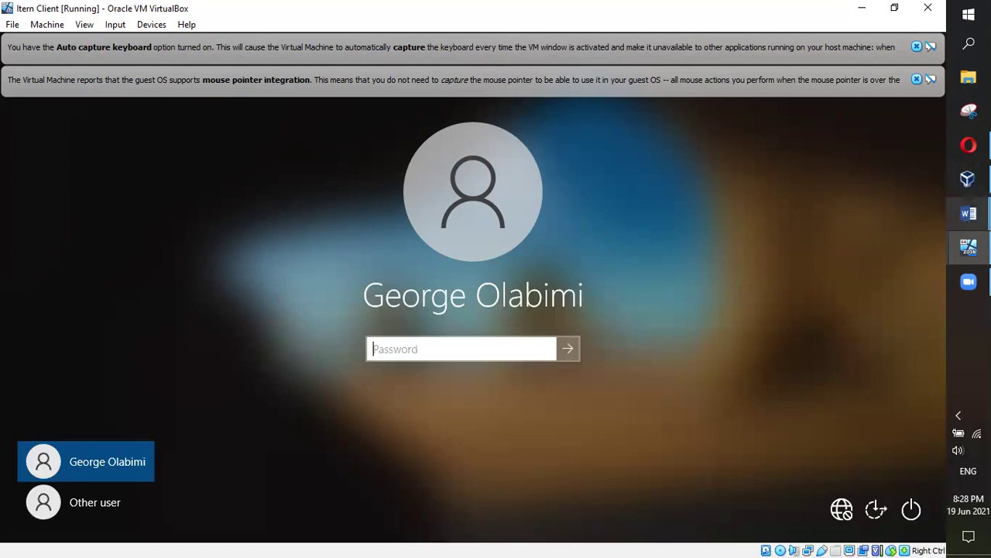
pyautogui.moveTo(969, 179)
pyautogui.click(833, 231)
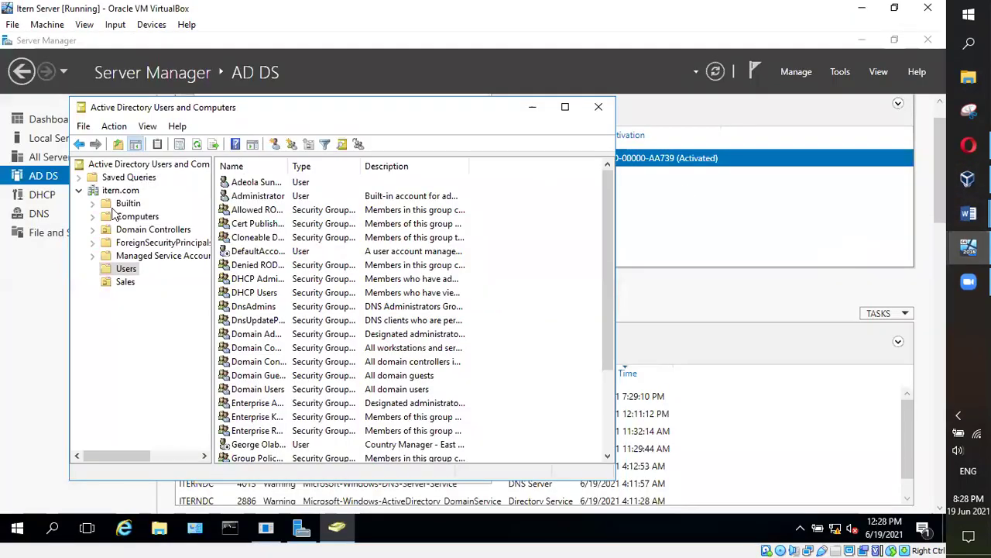
pyautogui.scroll(-3, 370, 246)
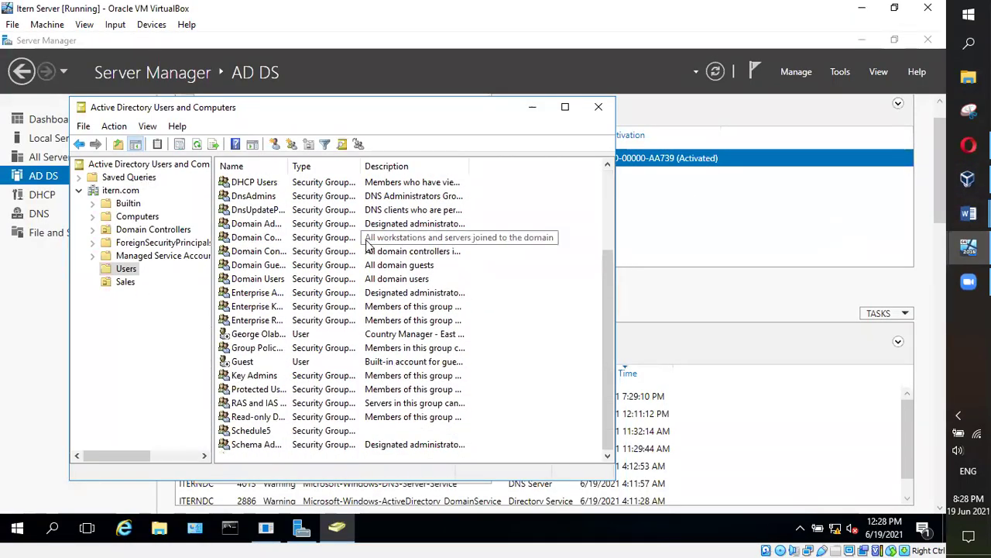
pyautogui.scroll(3, 391, 341)
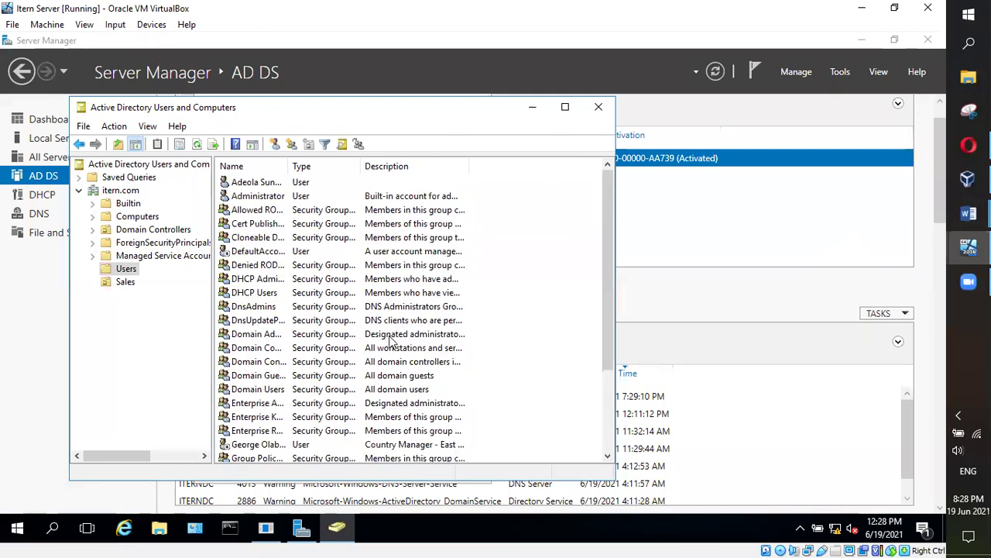
pyautogui.click(126, 270)
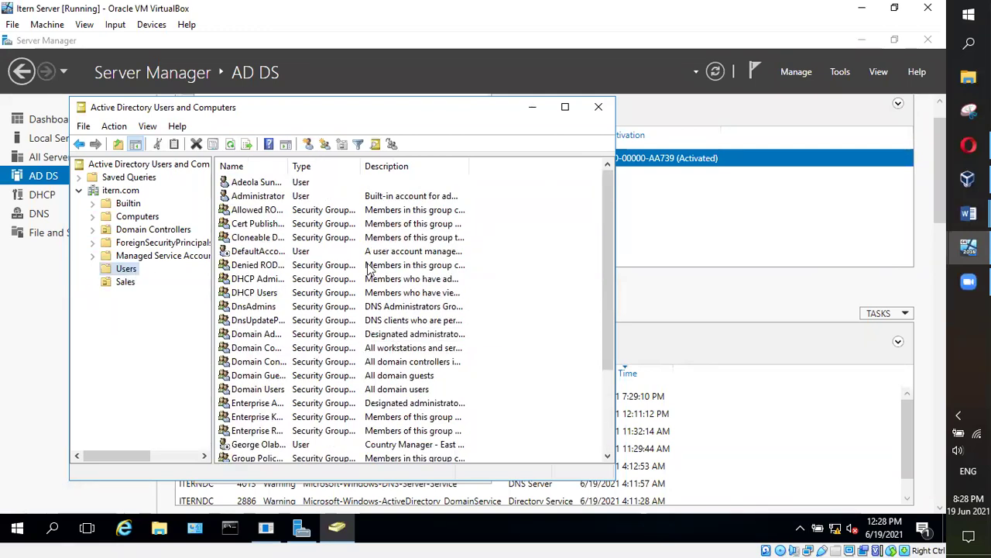
pyautogui.moveTo(601, 246); pyautogui.dragTo(606, 315)
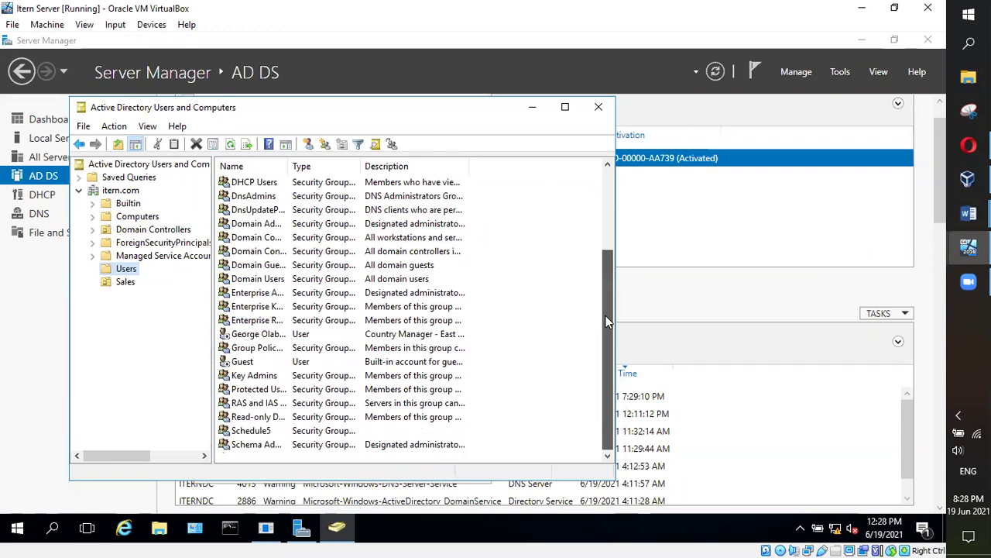
pyautogui.scroll(3, 276, 393)
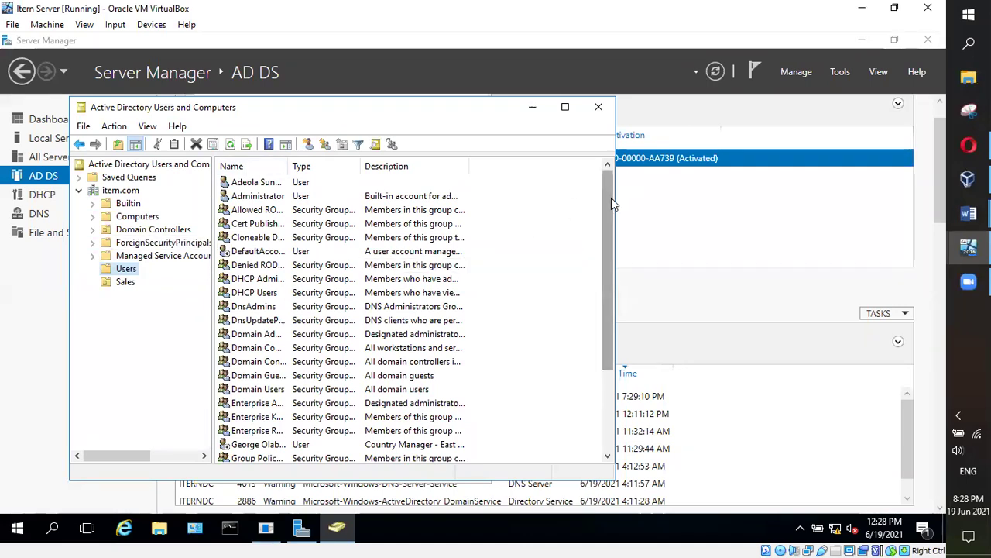
pyautogui.scroll(-1, 611, 203)
pyautogui.click(250, 405)
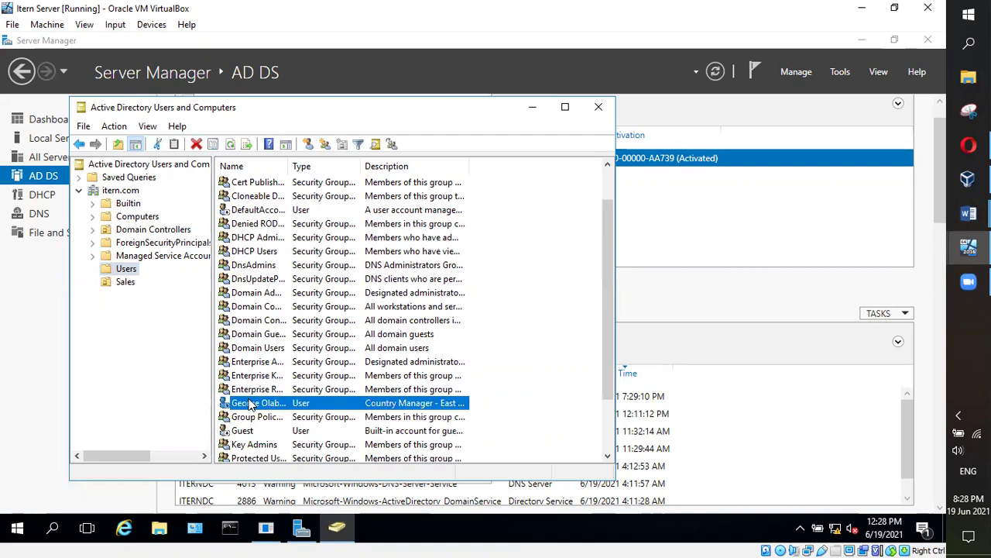
# Clear 'Account is disabled' on the country manager's Account tab and apply the change
pyautogui.doubleClick(249, 404)
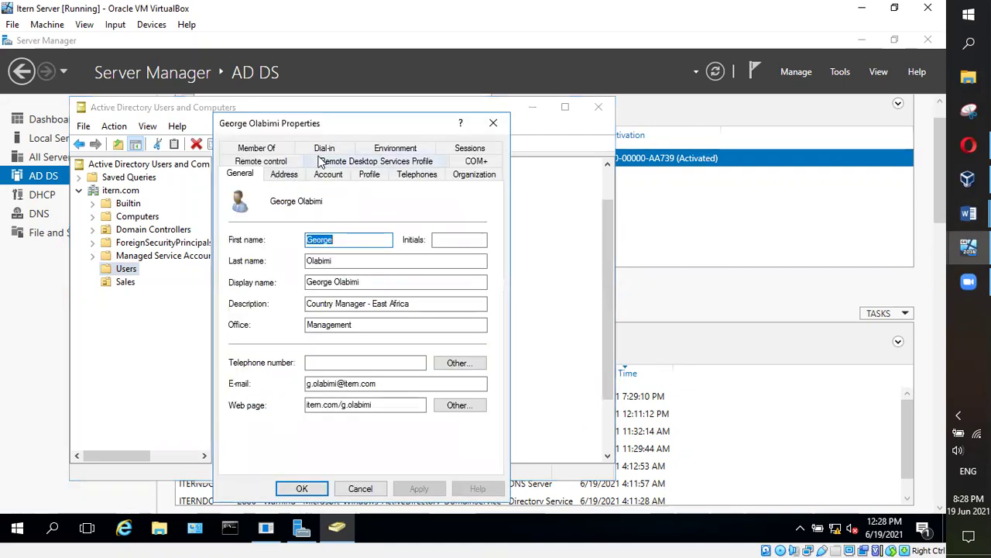
pyautogui.click(328, 174)
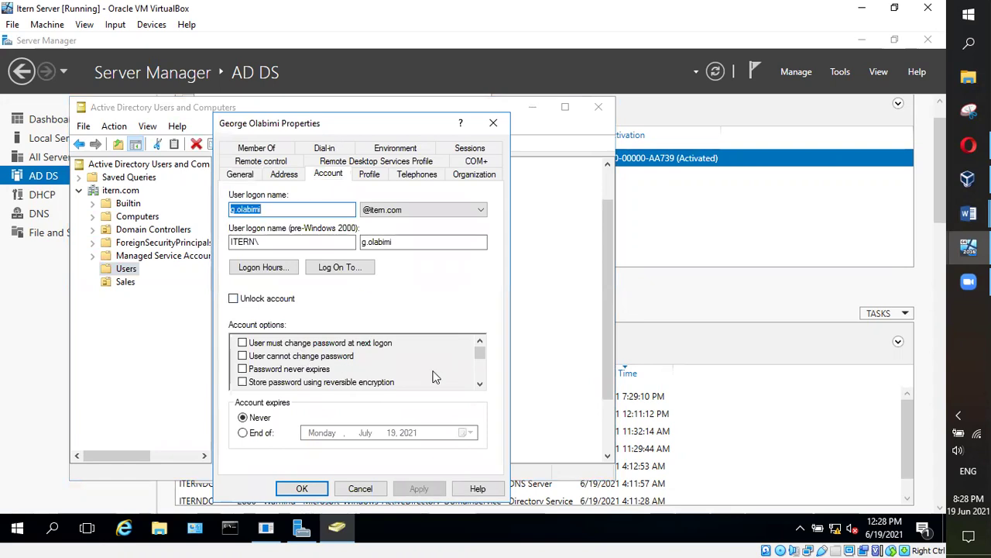
pyautogui.moveTo(480, 353); pyautogui.dragTo(479, 358)
pyautogui.click(252, 371)
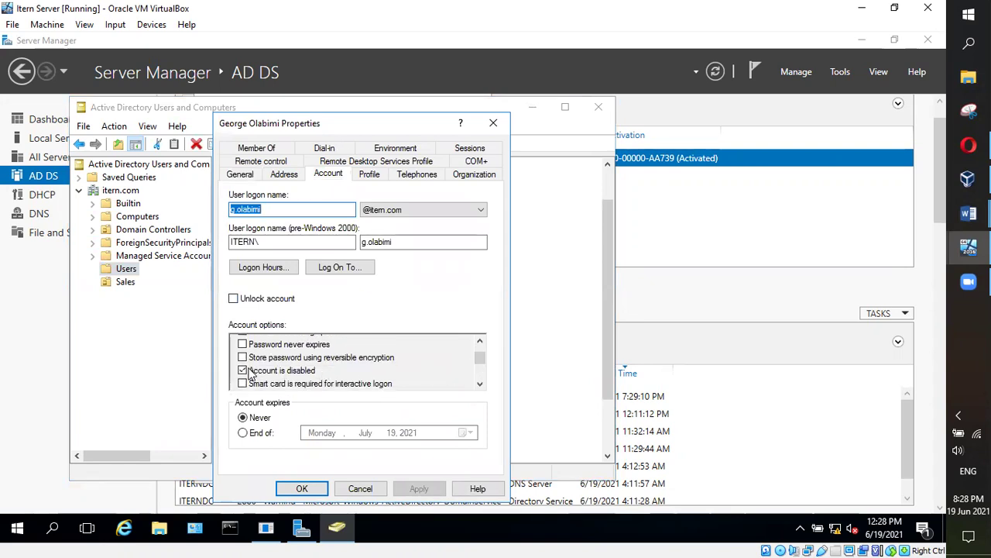
pyautogui.click(249, 374)
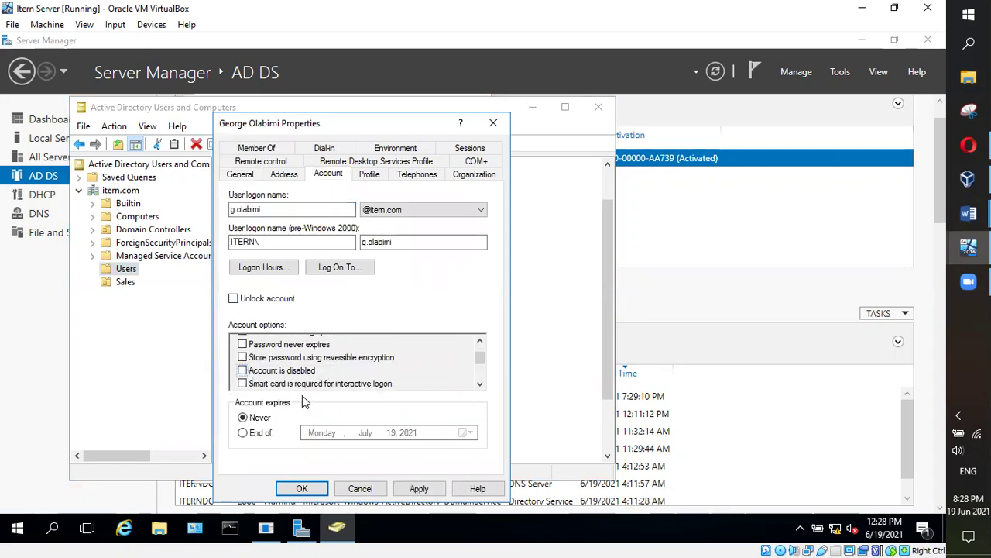
pyautogui.click(421, 488)
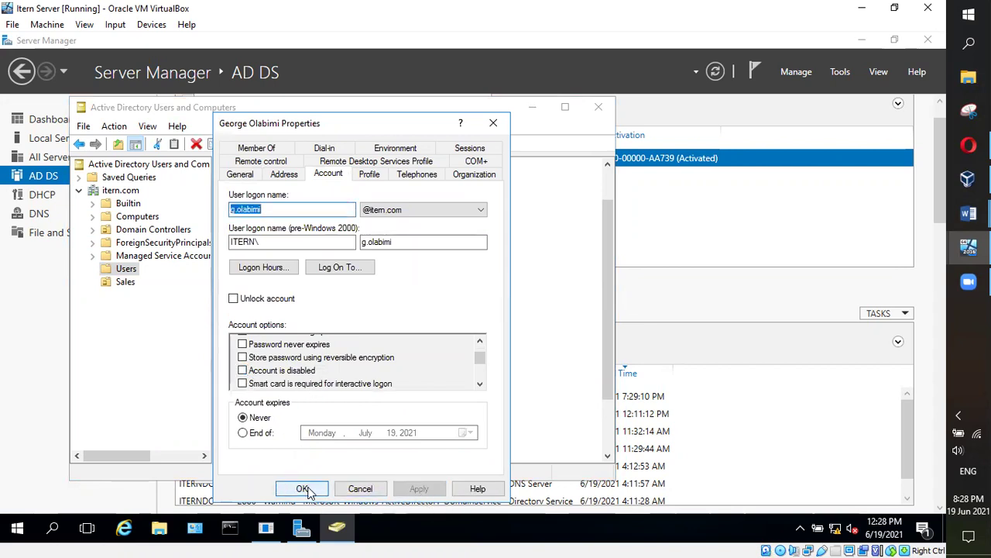
pyautogui.click(306, 488)
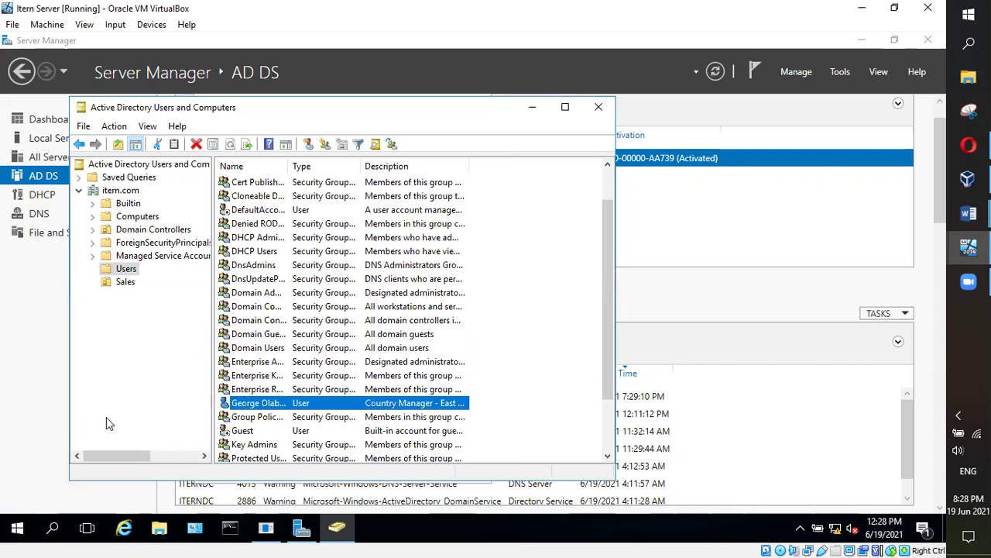
pyautogui.rightClick(258, 405)
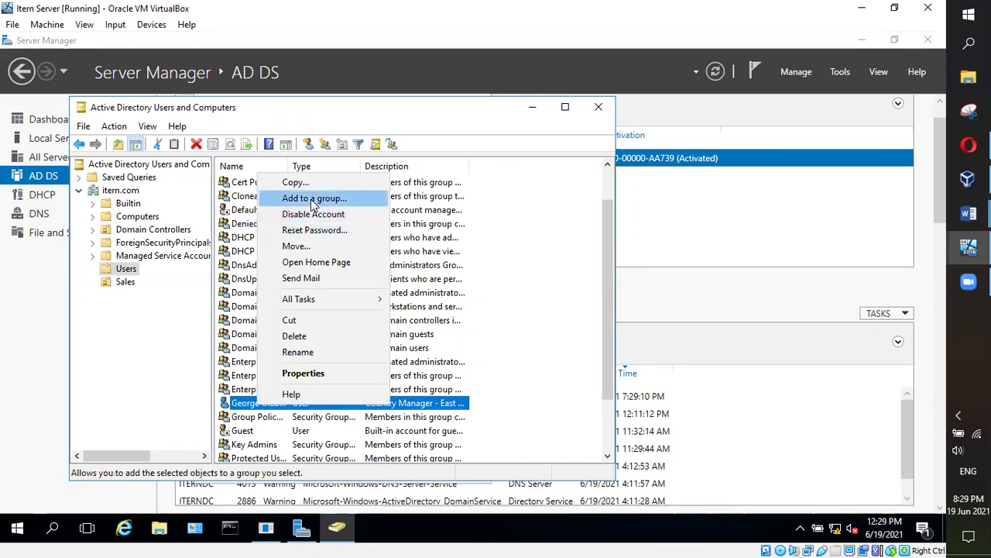
pyautogui.click(314, 200)
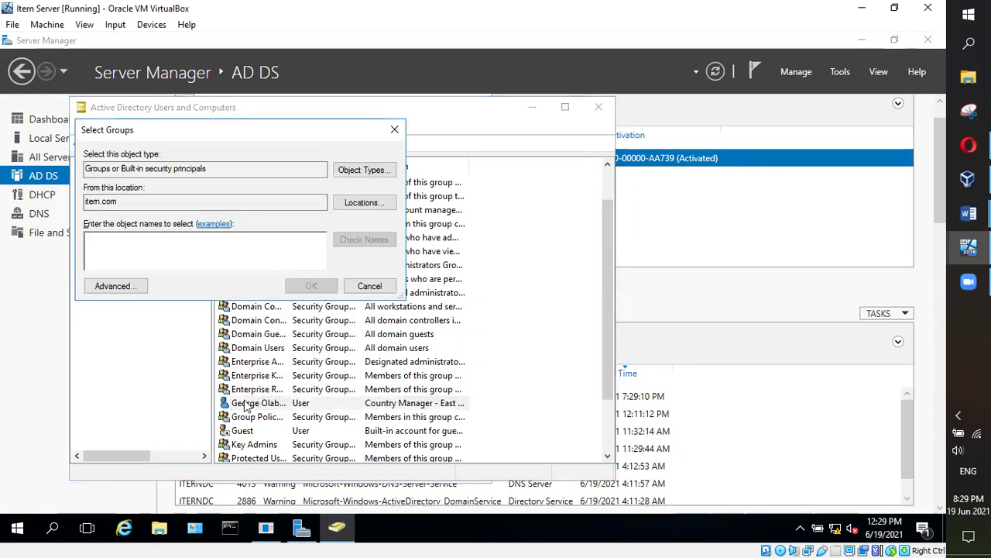
pyautogui.click(380, 287)
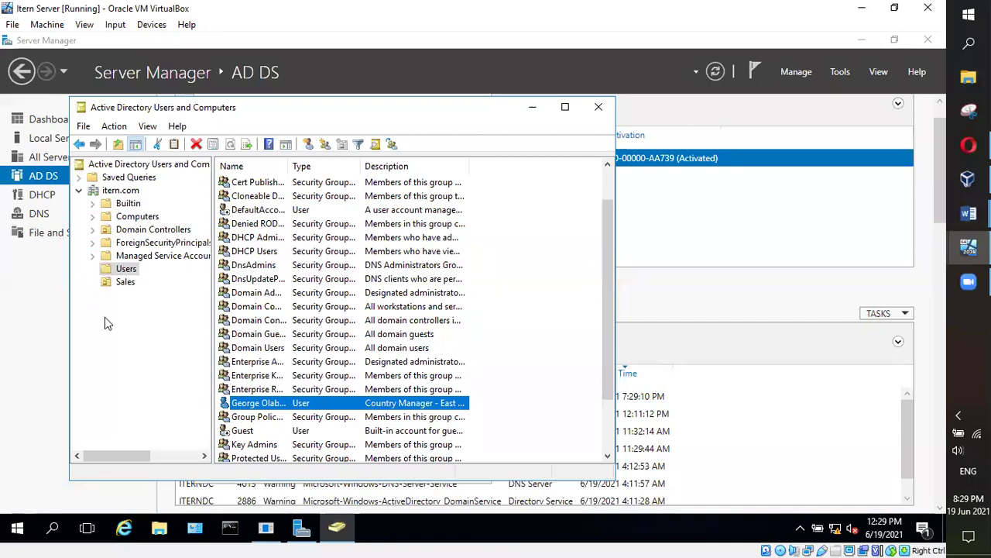
# Select the itern.com domain root and start a new user from its New > User menu
pyautogui.click(116, 191)
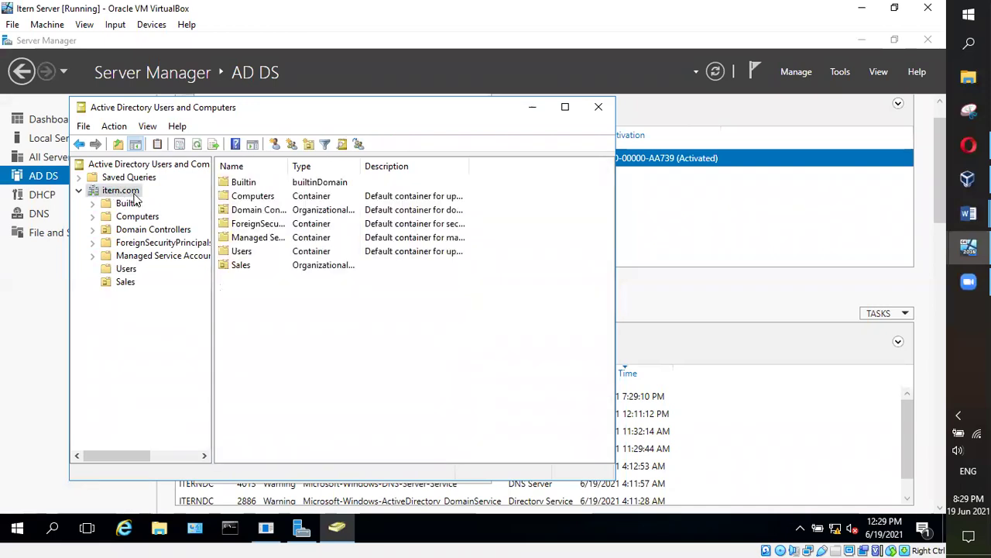
pyautogui.rightClick(111, 190)
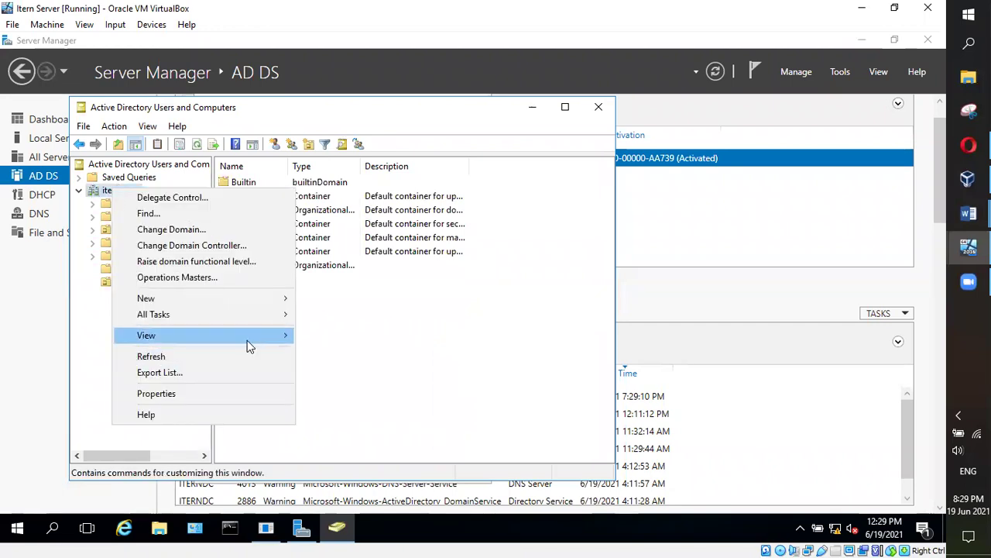
pyautogui.moveTo(252, 302)
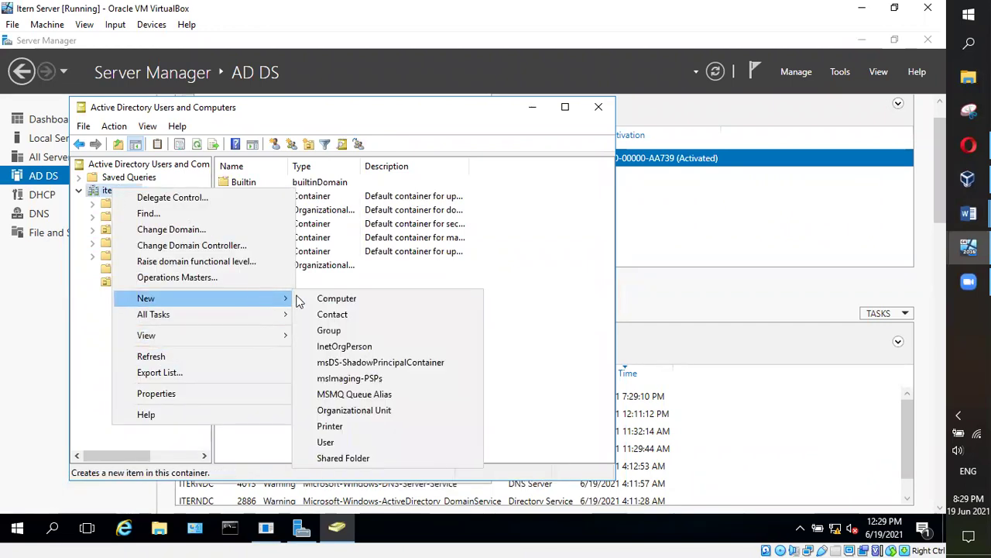
pyautogui.click(325, 442)
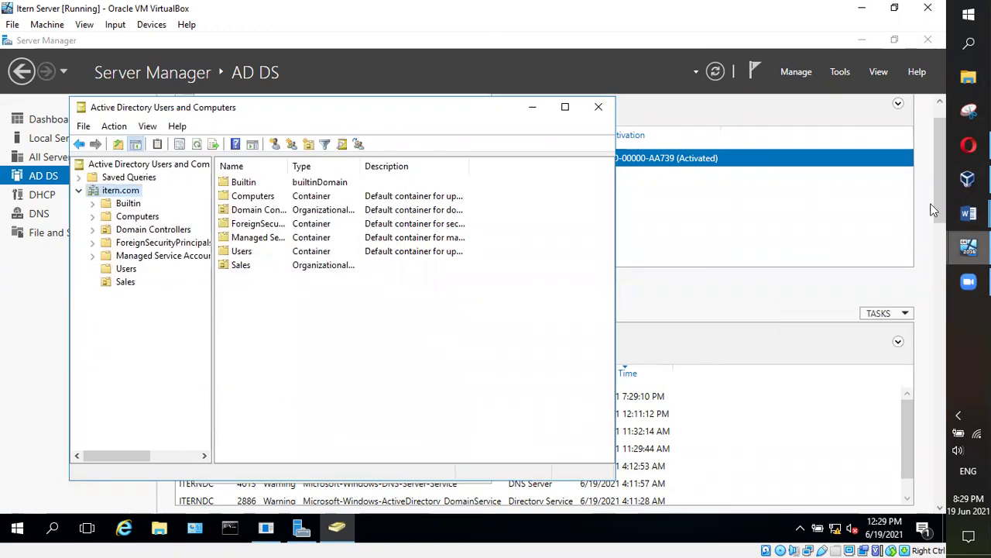
pyautogui.moveTo(968, 247)
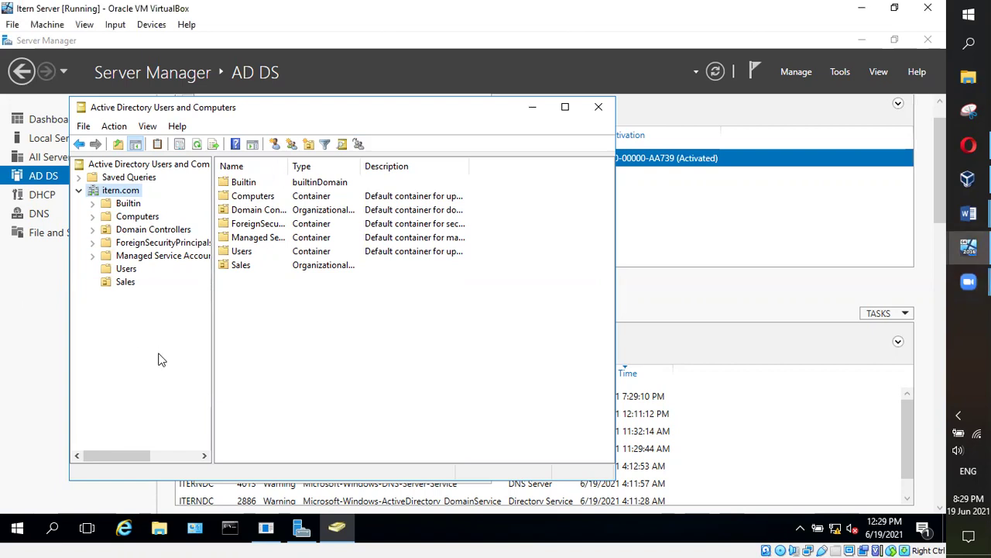
# Close the other user's properties unchanged after viewing its Schedule5 membership, returning to Server Manager
pyautogui.click(346, 529)
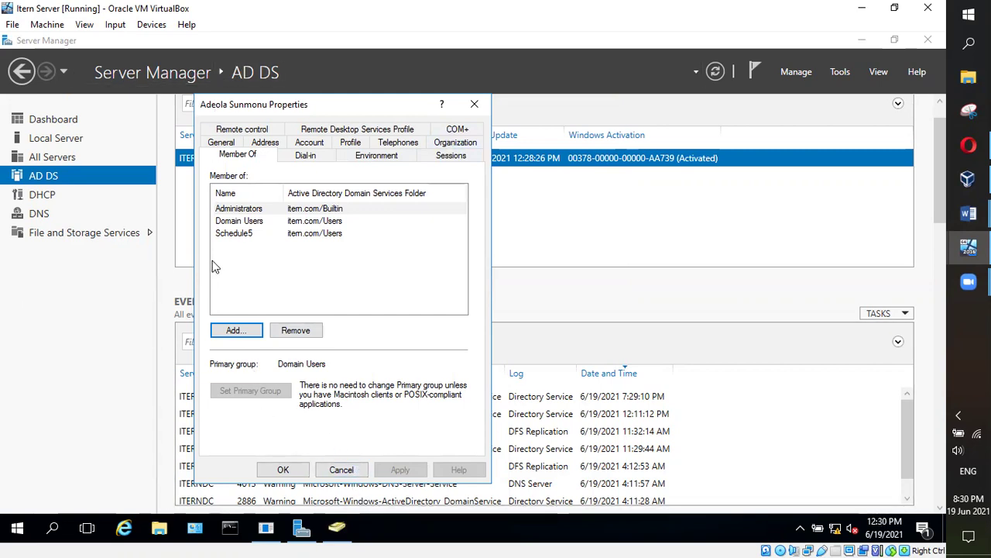
pyautogui.click(239, 237)
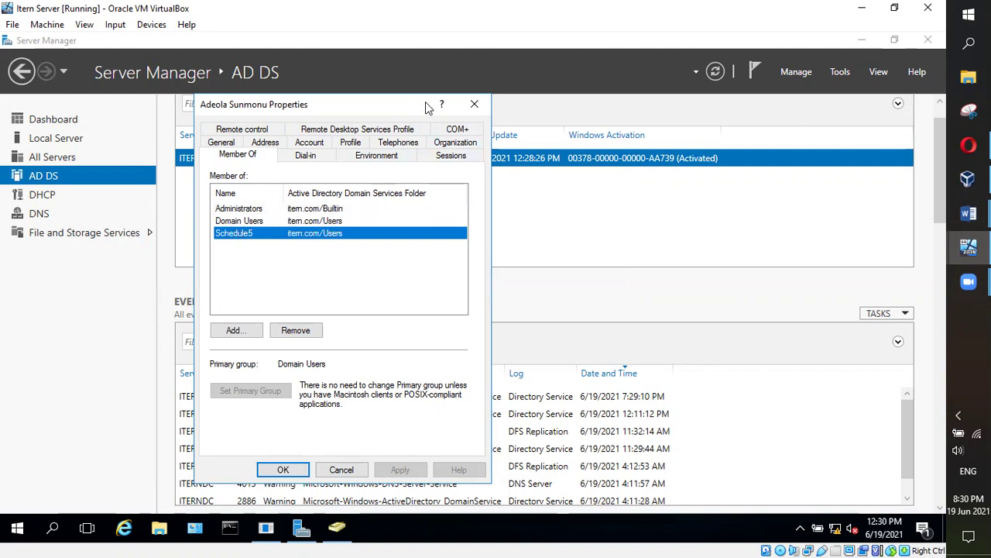
pyautogui.click(268, 469)
pyautogui.click(299, 529)
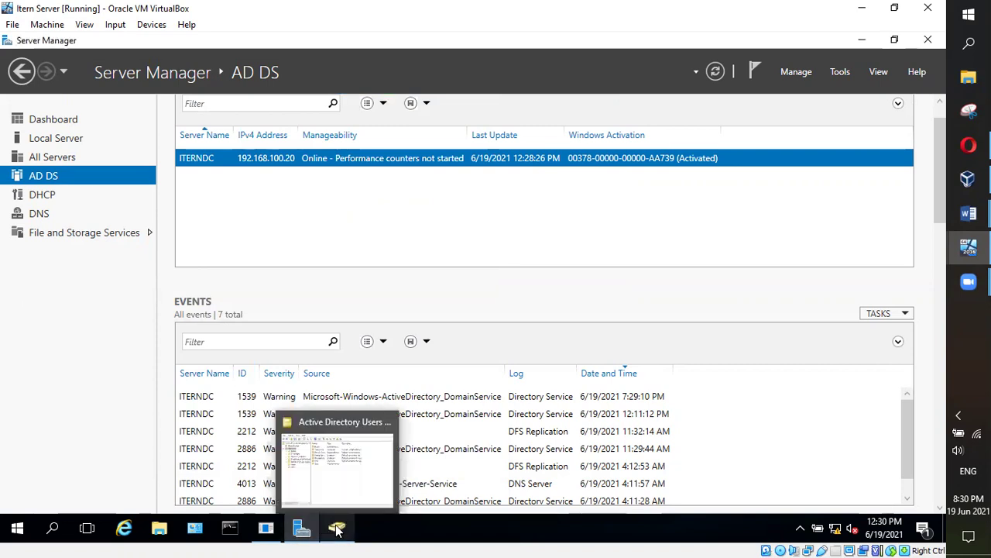
# Start a new user in the itern.com domain root and enter its first, last and logon names
pyautogui.click(331, 495)
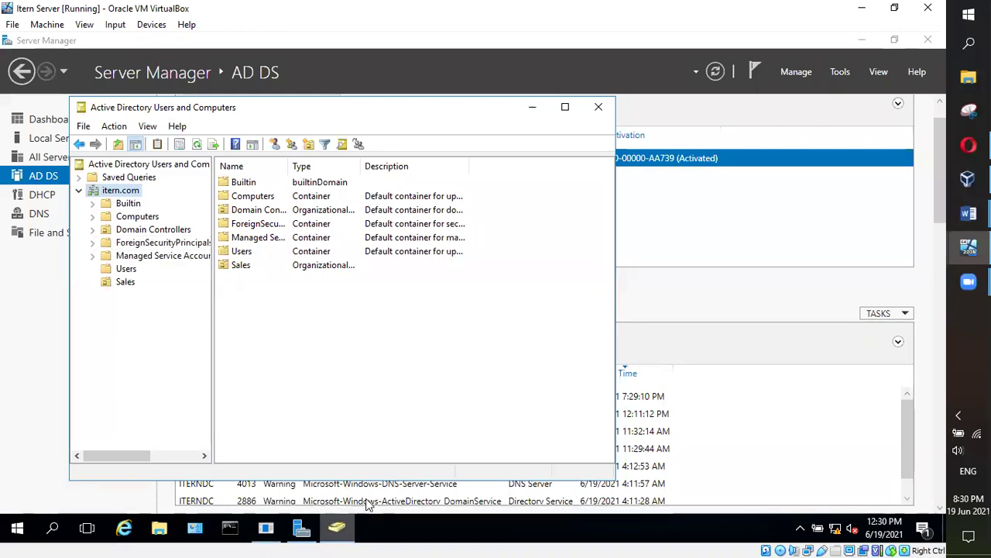
pyautogui.rightClick(119, 191)
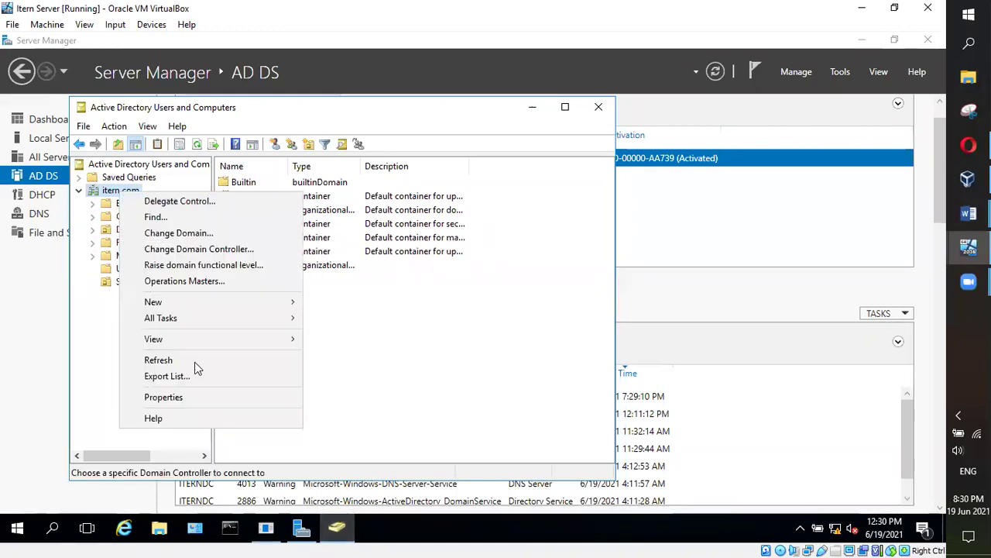
pyautogui.moveTo(260, 302)
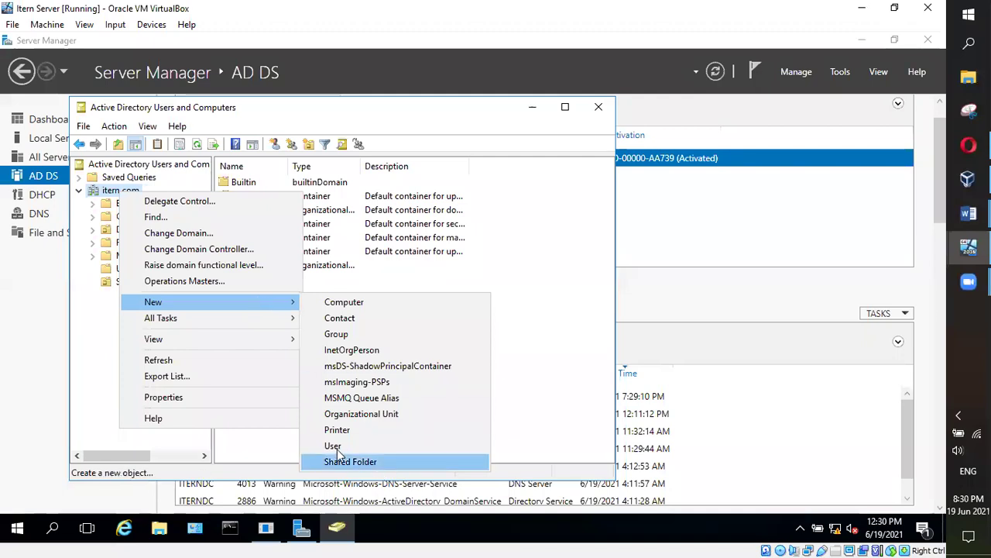
pyautogui.click(356, 445)
pyautogui.write('Harun')
pyautogui.press('Tab')
pyautogui.write('G')
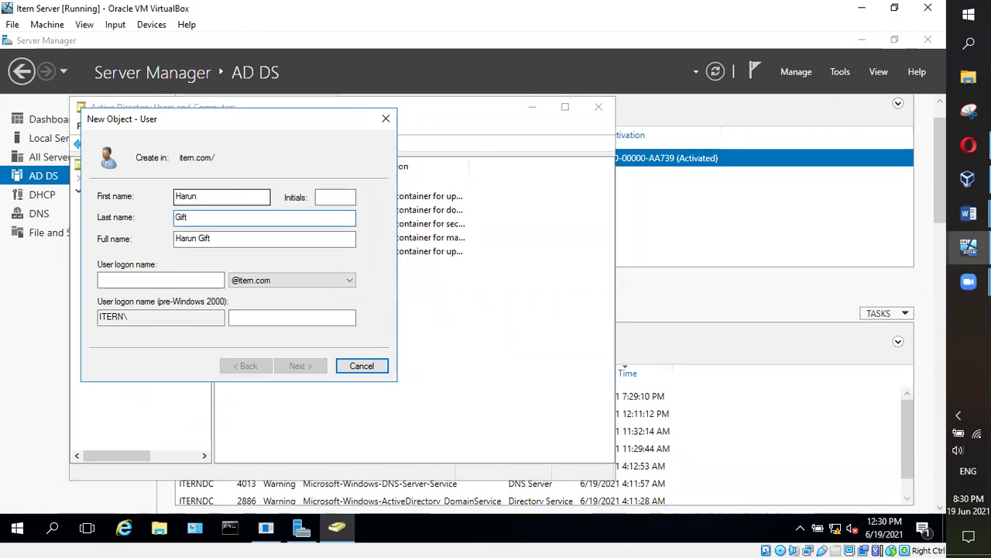
pyautogui.click(192, 282)
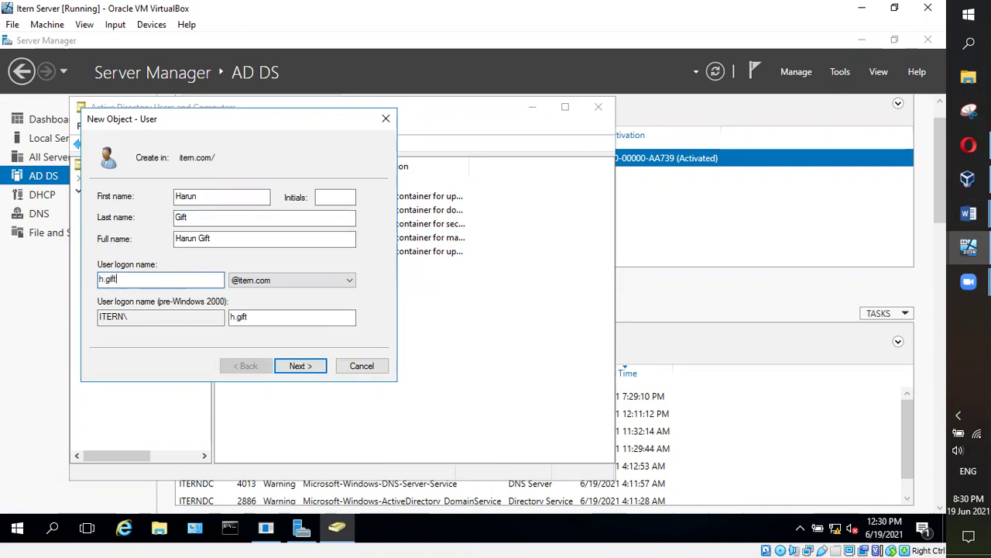
# Enter and confirm the new user's password, then finish the wizard
pyautogui.click(299, 367)
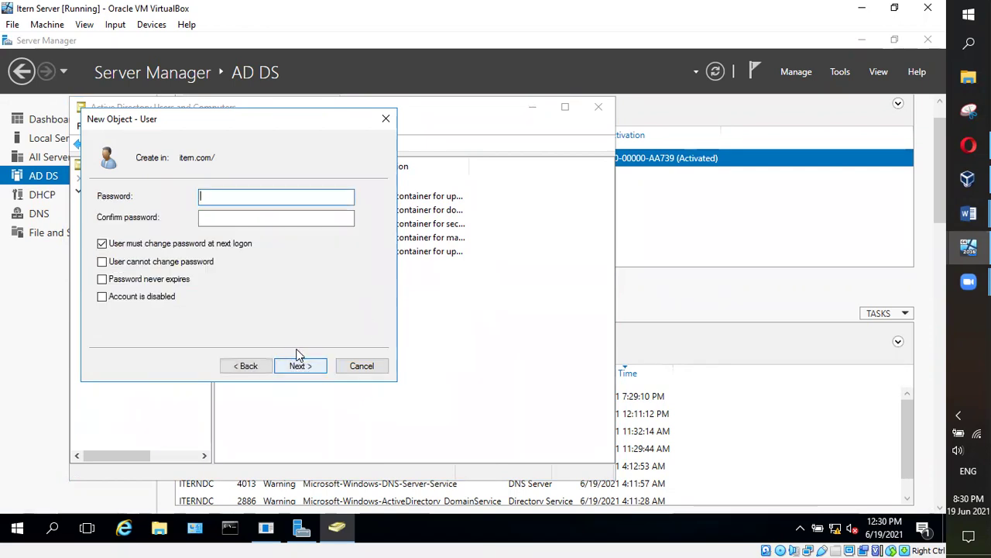
pyautogui.write('P@ssw0rd')
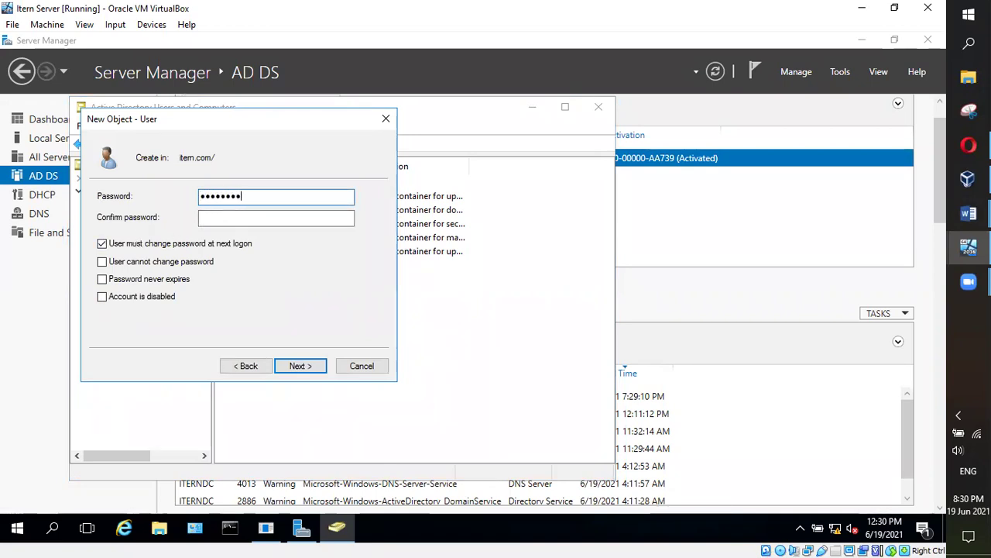
pyautogui.write('1')
pyautogui.press('Tab')
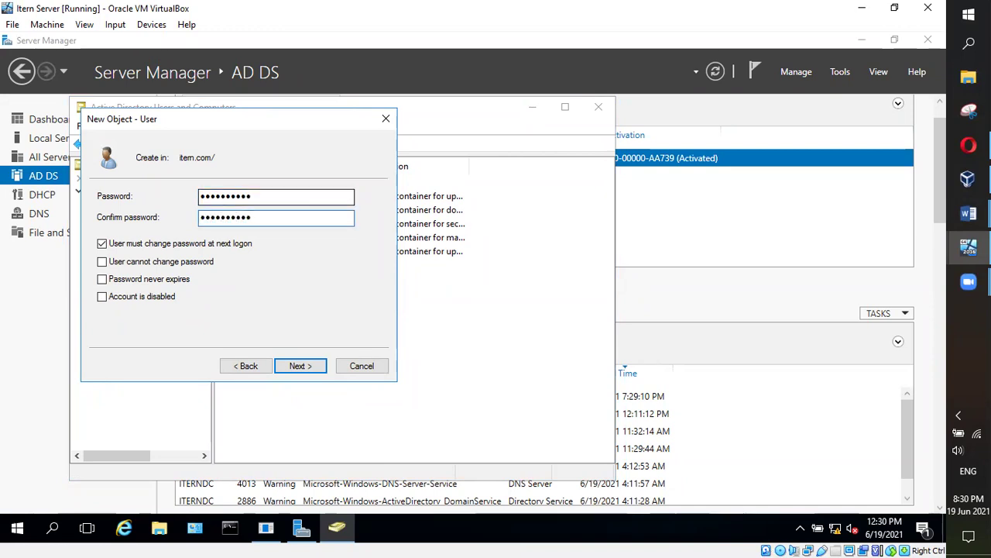
pyautogui.click(303, 367)
pyautogui.click(301, 374)
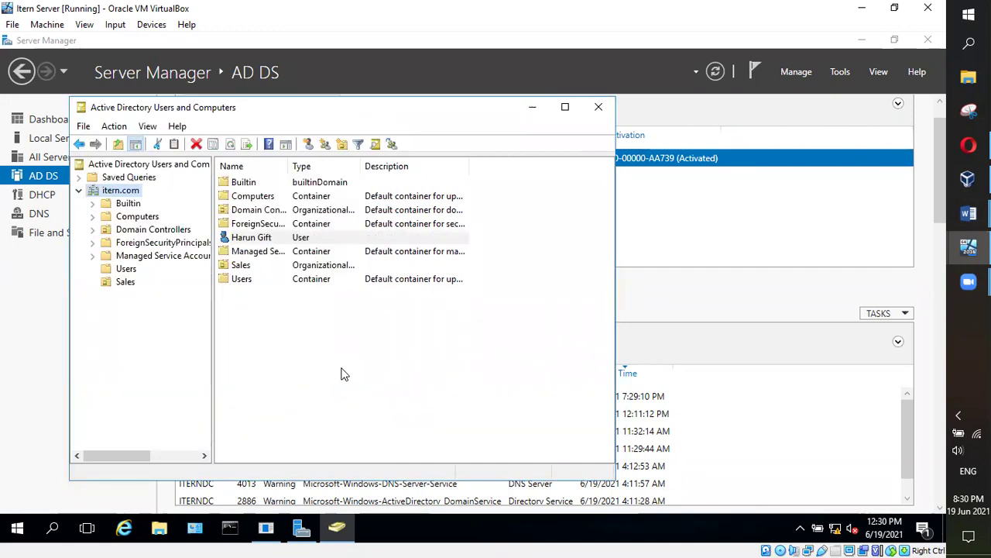
# Drag the new user account onto the Sales OU and confirm the move
pyautogui.click(356, 370)
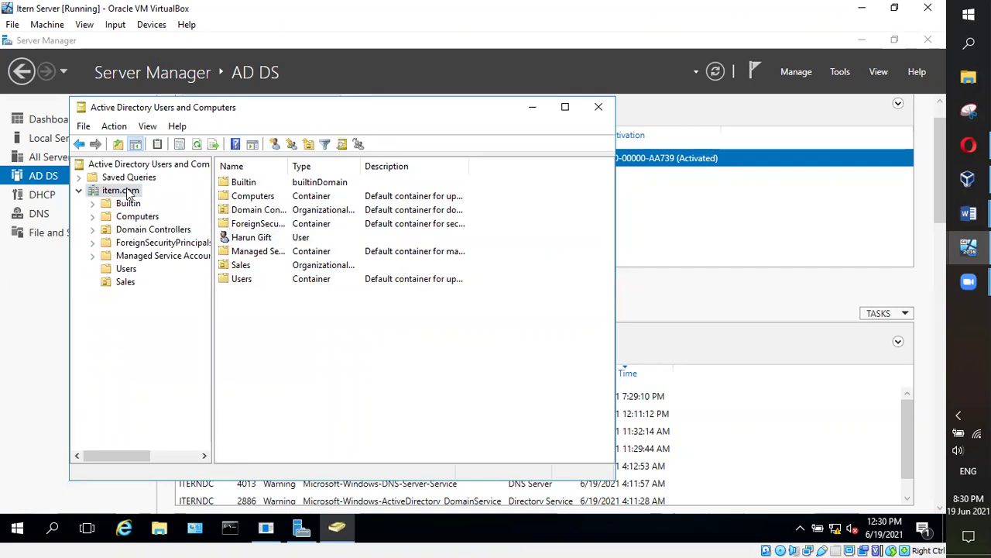
pyautogui.click(245, 268)
pyautogui.moveTo(244, 265)
pyautogui.mouseDown()
pyautogui.moveTo(246, 240)
pyautogui.moveTo(239, 269)
pyautogui.mouseUp()
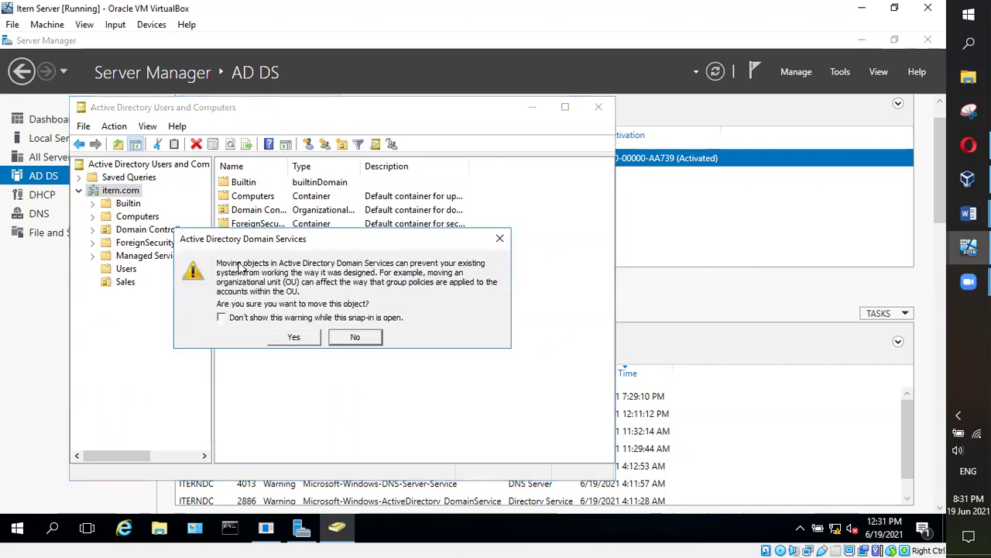
pyautogui.click(294, 337)
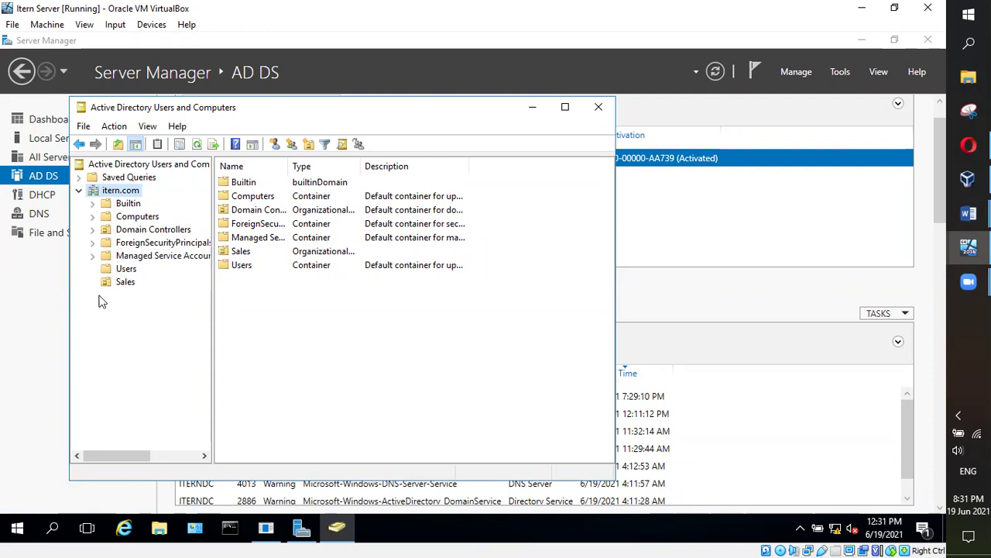
pyautogui.click(121, 270)
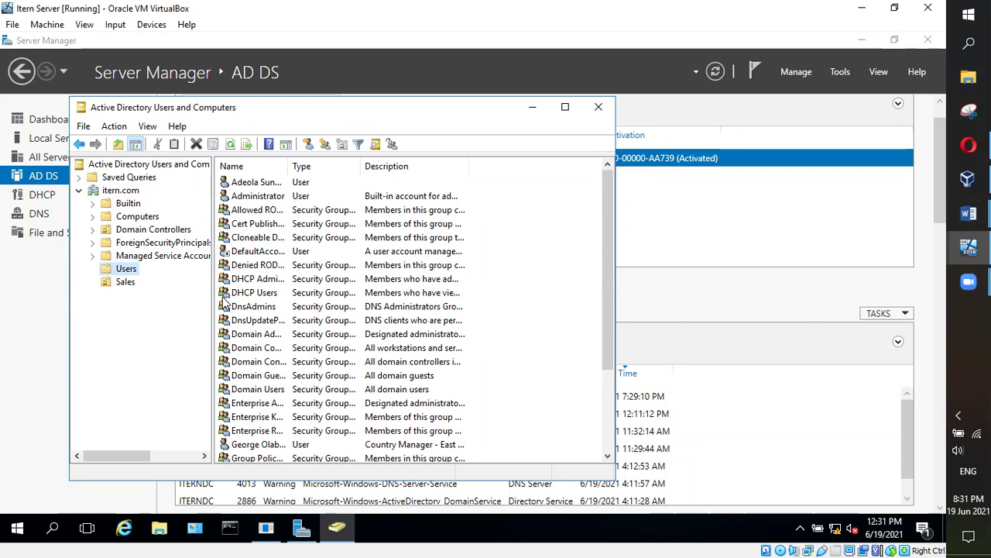
pyautogui.click(123, 190)
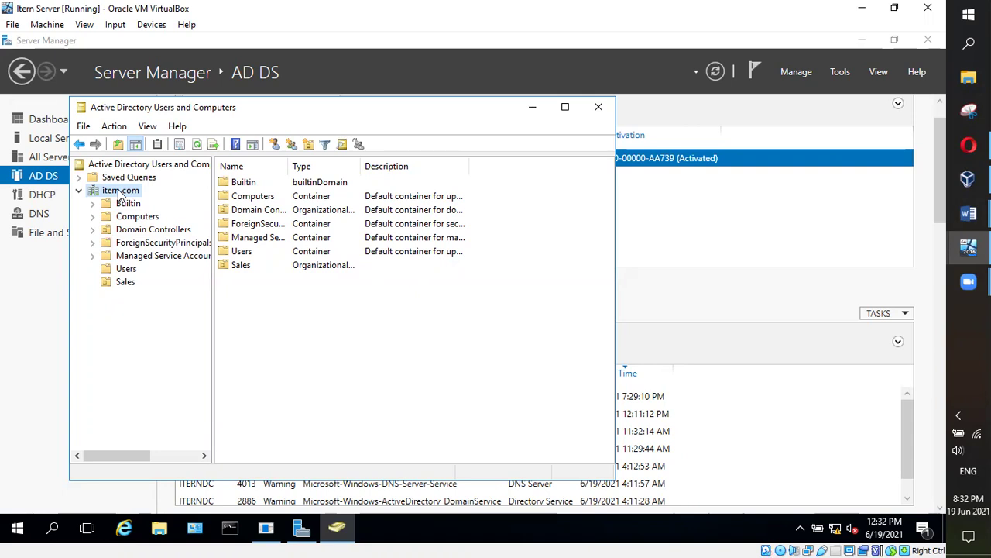
pyautogui.rightClick(122, 284)
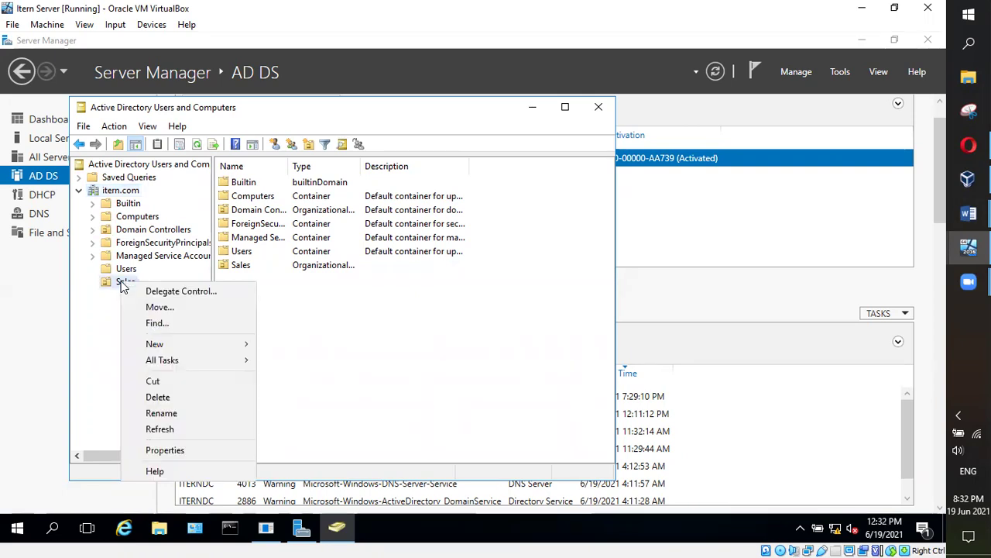
# Enter 'All country Managers' as the Sales OU description and apply it
pyautogui.click(176, 447)
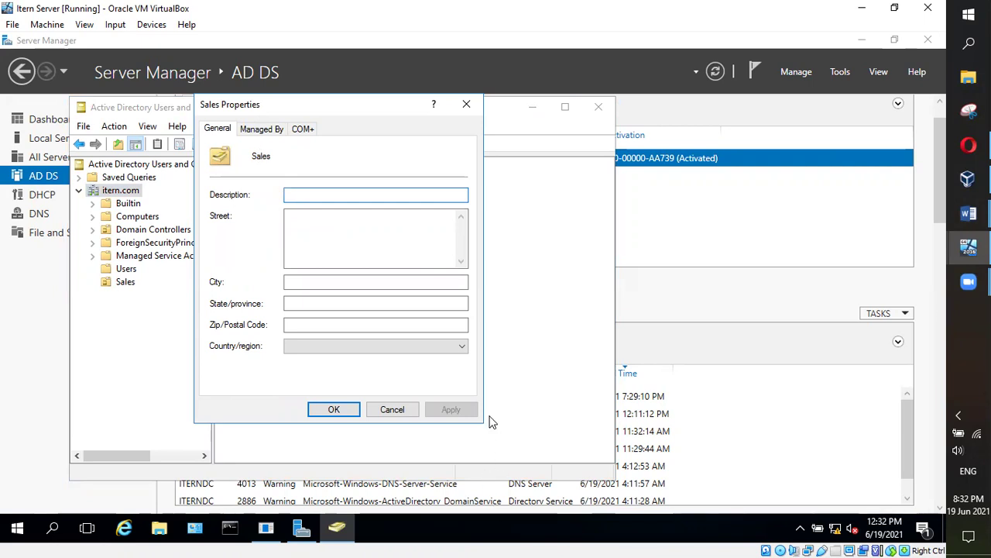
pyautogui.click(393, 409)
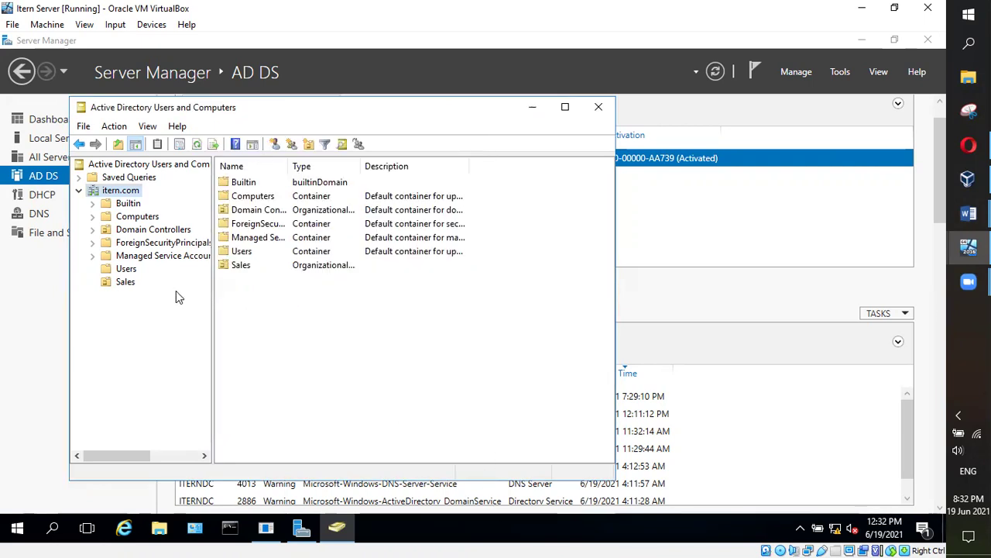
pyautogui.rightClick(127, 283)
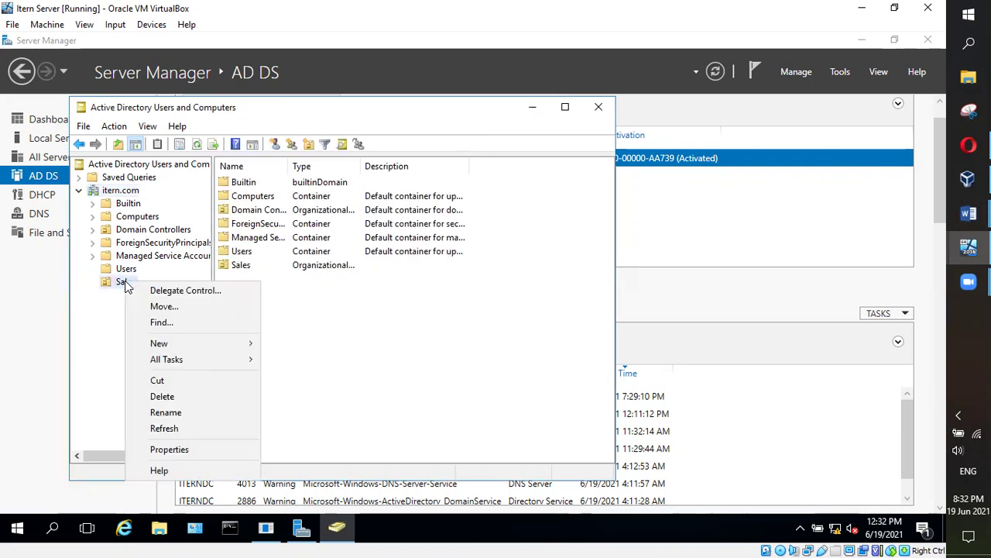
pyautogui.click(165, 452)
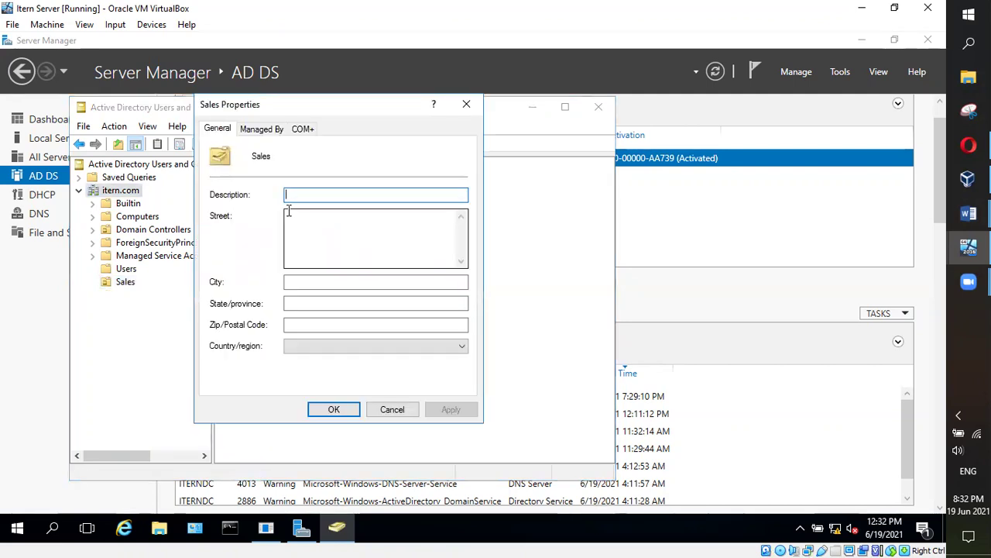
pyautogui.write('All cou')
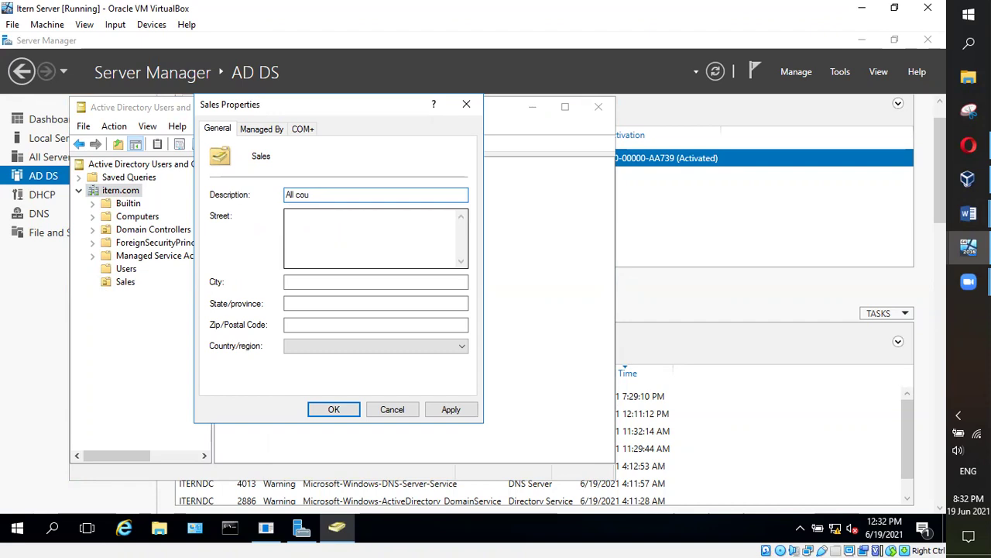
pyautogui.write('ntry Managers')
pyautogui.click(451, 409)
pyautogui.click(333, 410)
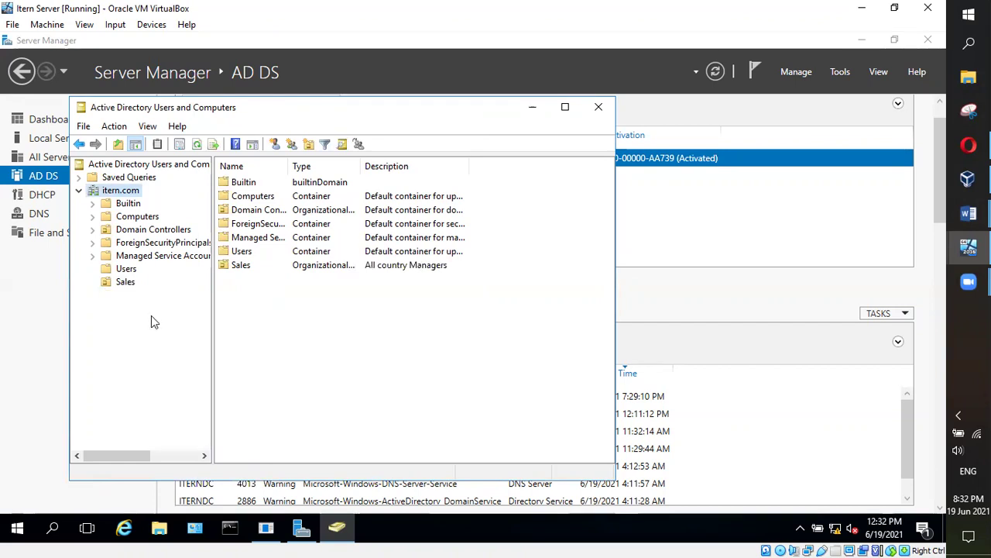
pyautogui.click(125, 283)
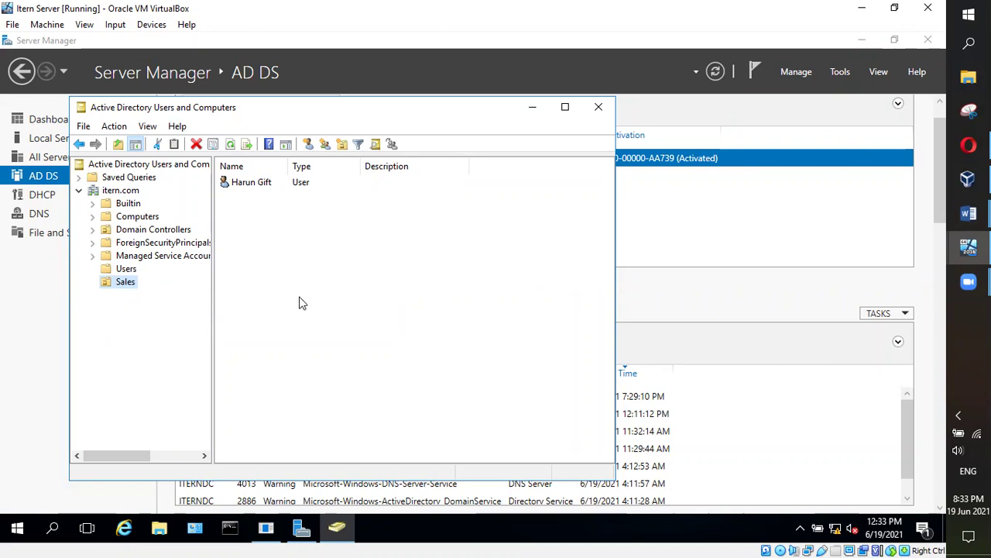
pyautogui.click(123, 194)
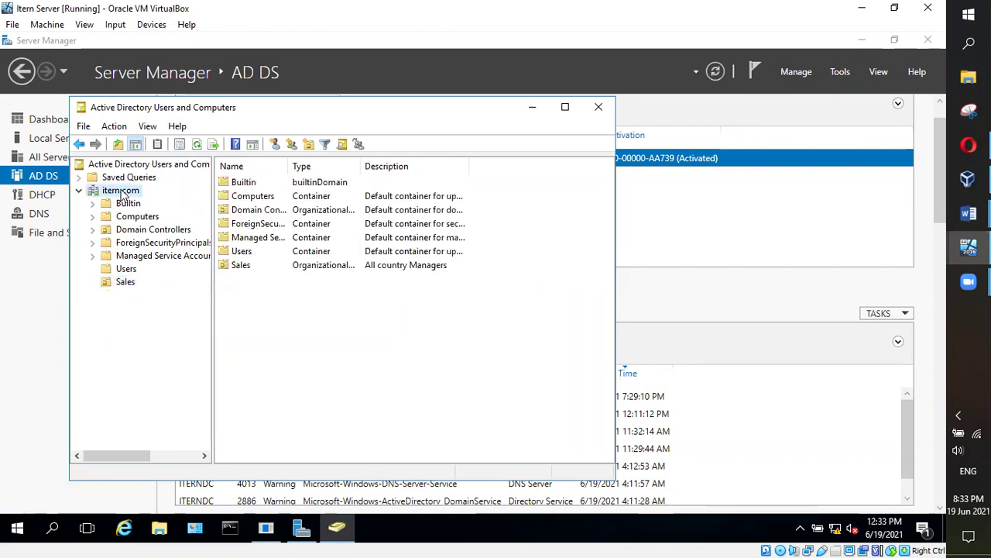
pyautogui.click(129, 269)
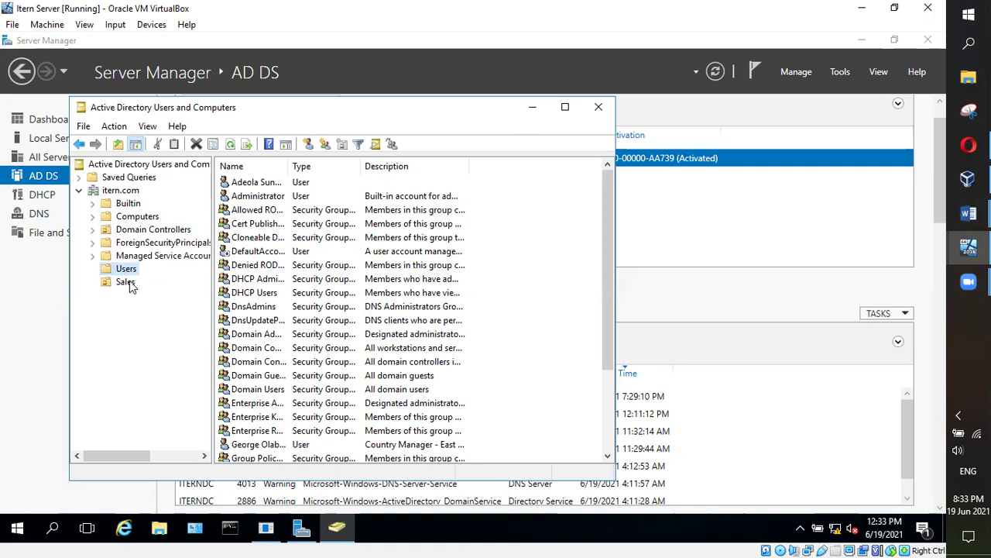
pyautogui.click(126, 282)
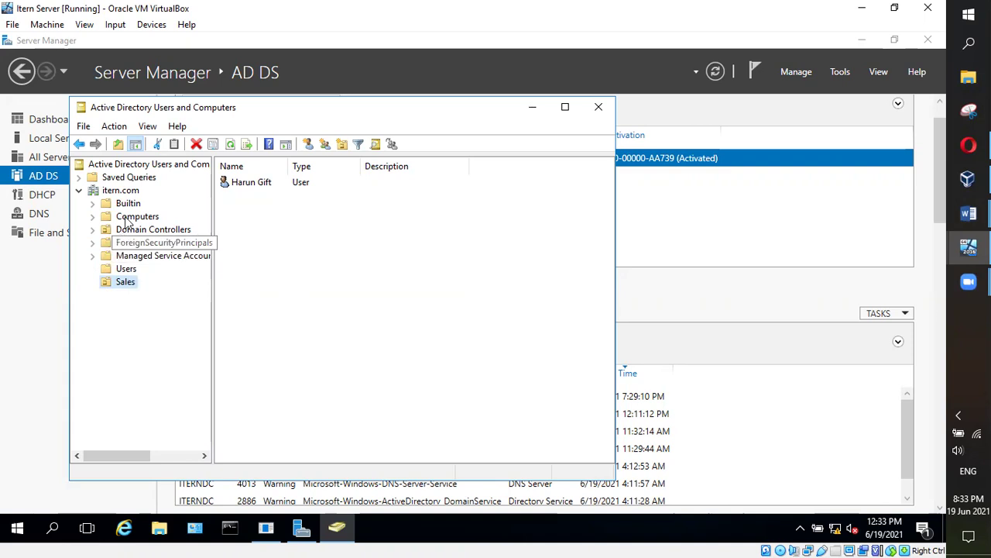
pyautogui.click(124, 191)
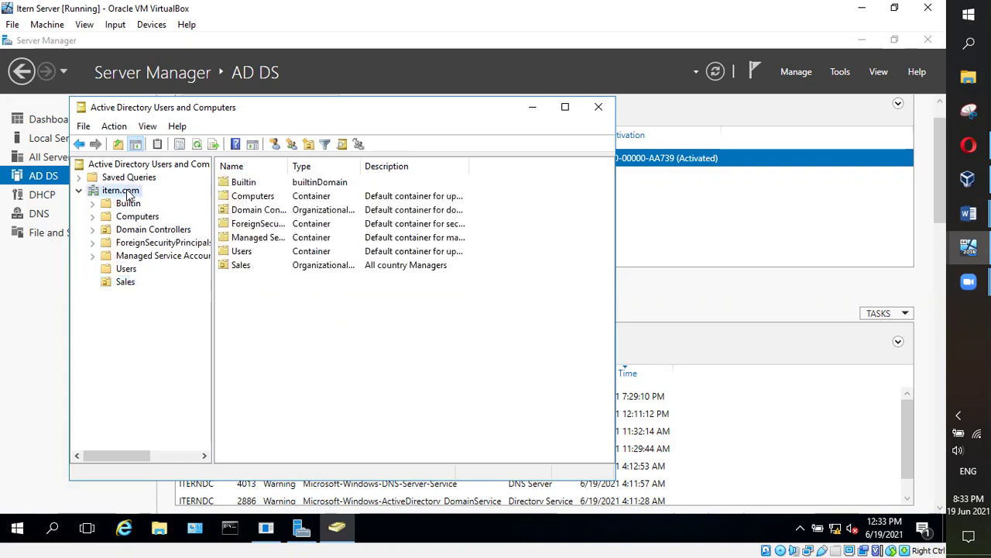
pyautogui.click(129, 271)
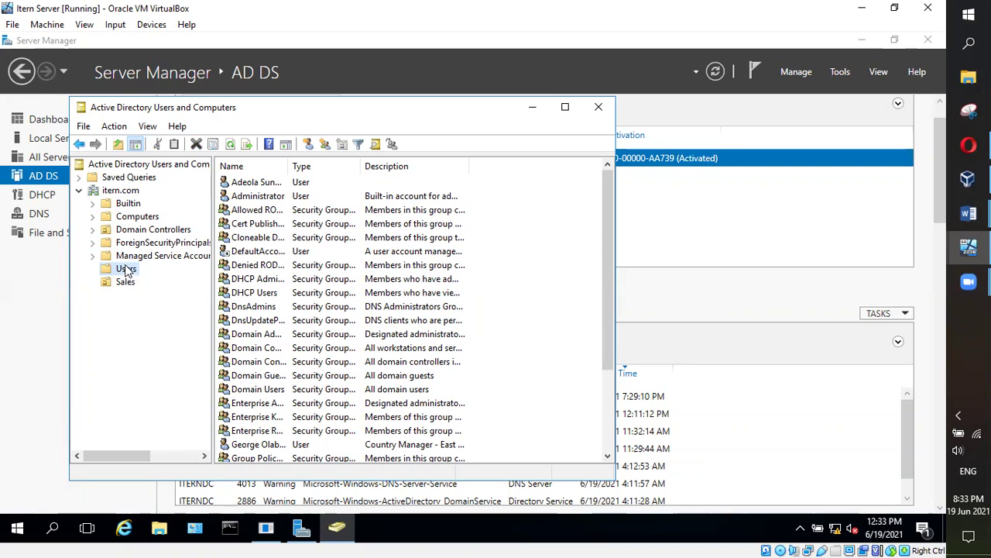
pyautogui.click(120, 192)
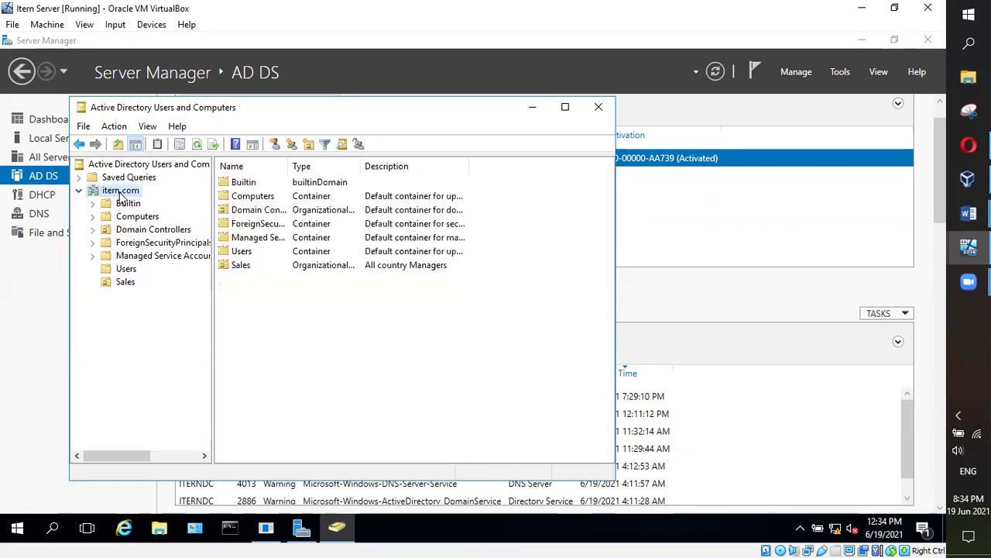
pyautogui.click(129, 283)
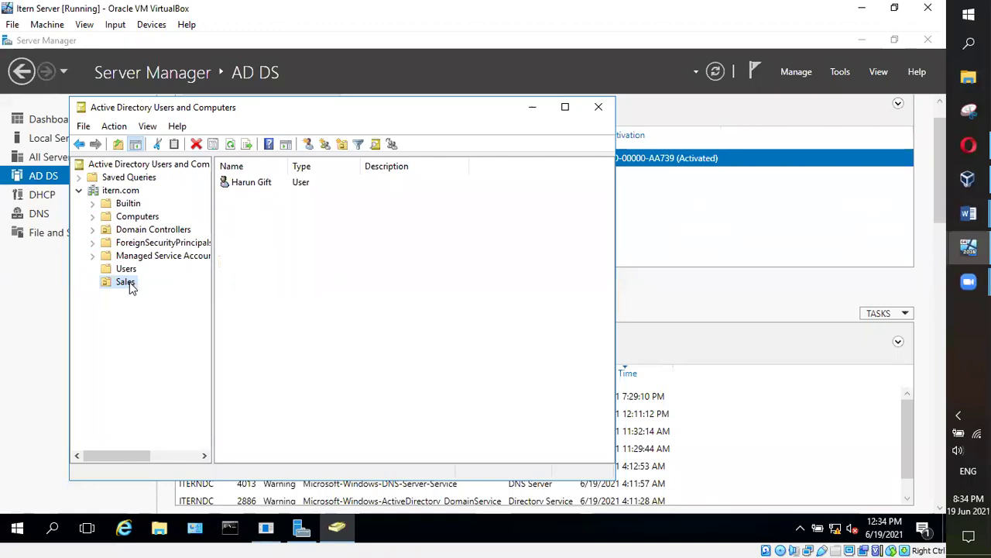
# Move the Country Manager account from Users to the itern.com domain root through the Move dialog
pyautogui.click(126, 269)
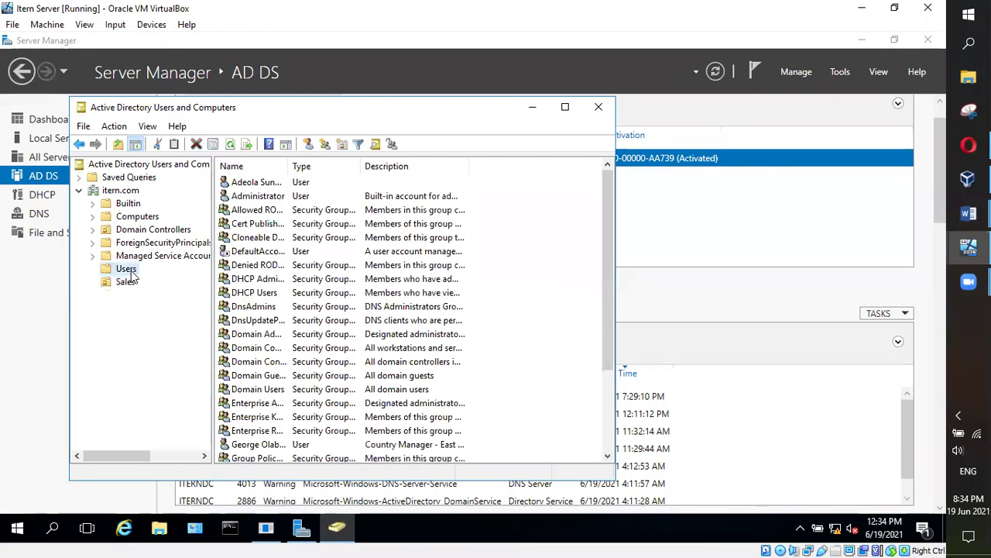
pyautogui.moveTo(610, 238)
pyautogui.mouseDown()
pyautogui.moveTo(614, 320)
pyautogui.moveTo(610, 245)
pyautogui.mouseUp()
pyautogui.scroll(-3, 275, 344)
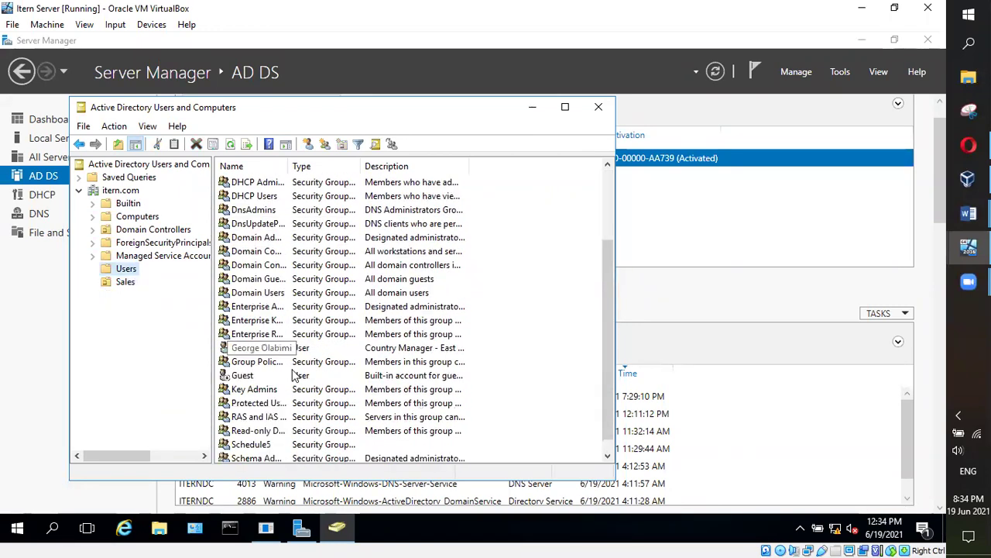
pyautogui.moveTo(240, 336)
pyautogui.mouseDown()
pyautogui.moveTo(126, 326)
pyautogui.moveTo(264, 344)
pyautogui.moveTo(258, 336)
pyautogui.mouseUp()
pyautogui.rightClick(258, 335)
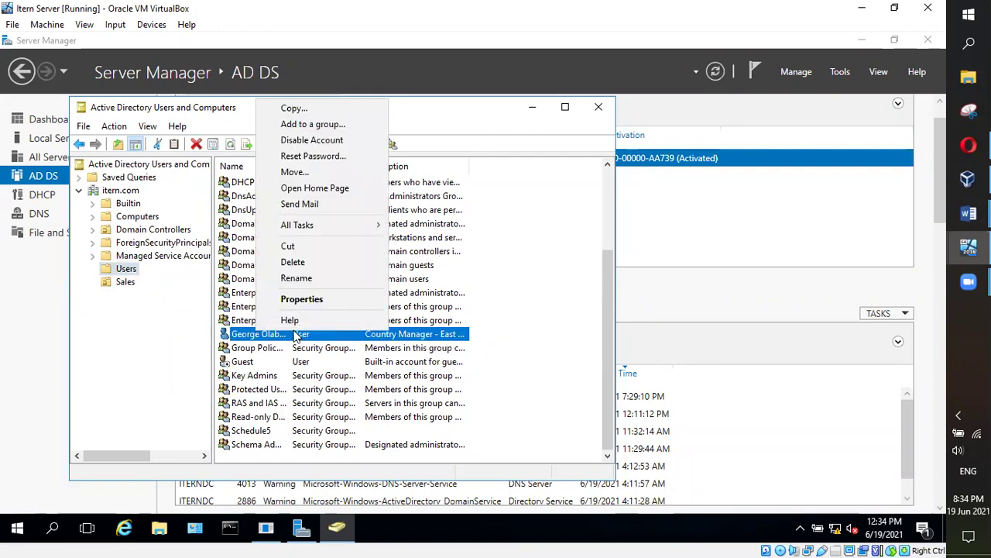
pyautogui.click(302, 172)
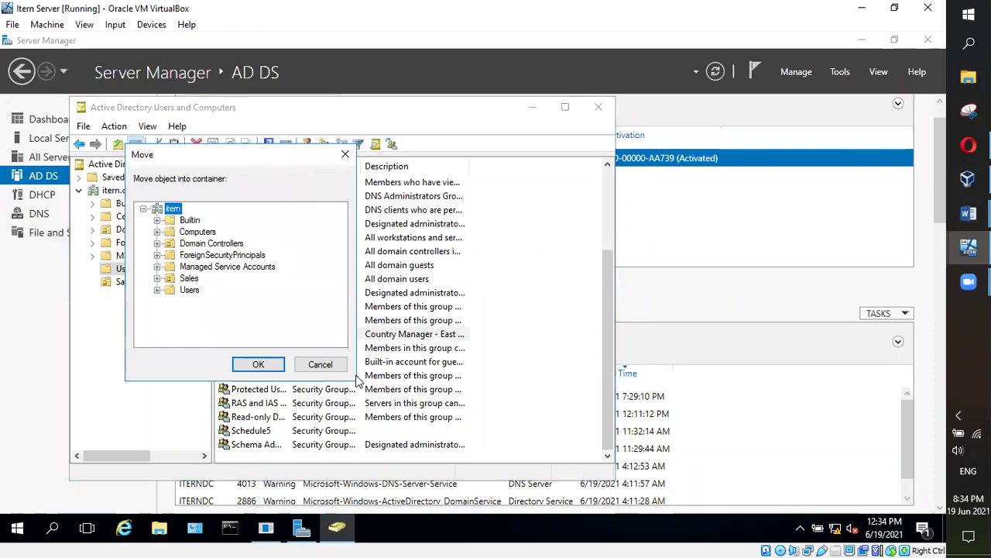
pyautogui.click(344, 156)
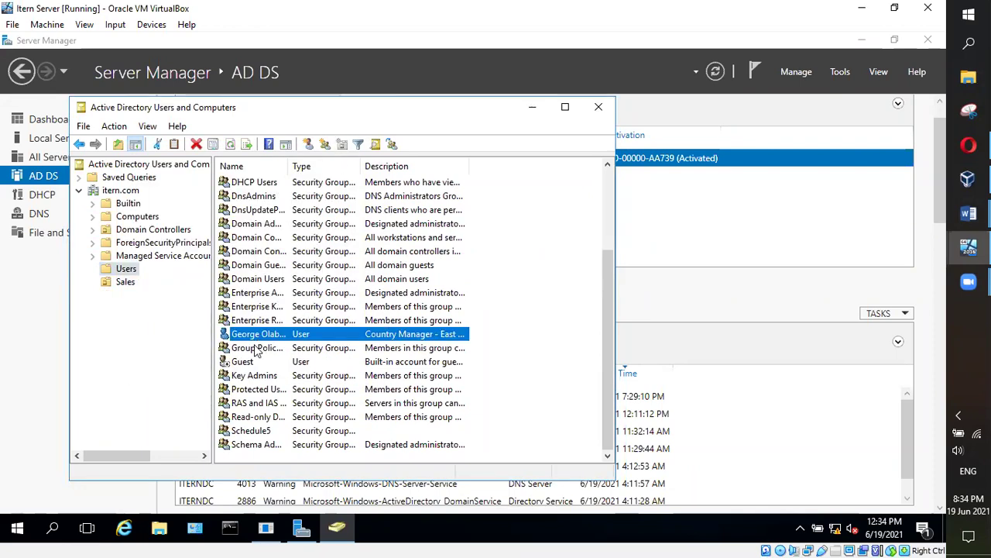
pyautogui.rightClick(256, 346)
pyautogui.click(304, 177)
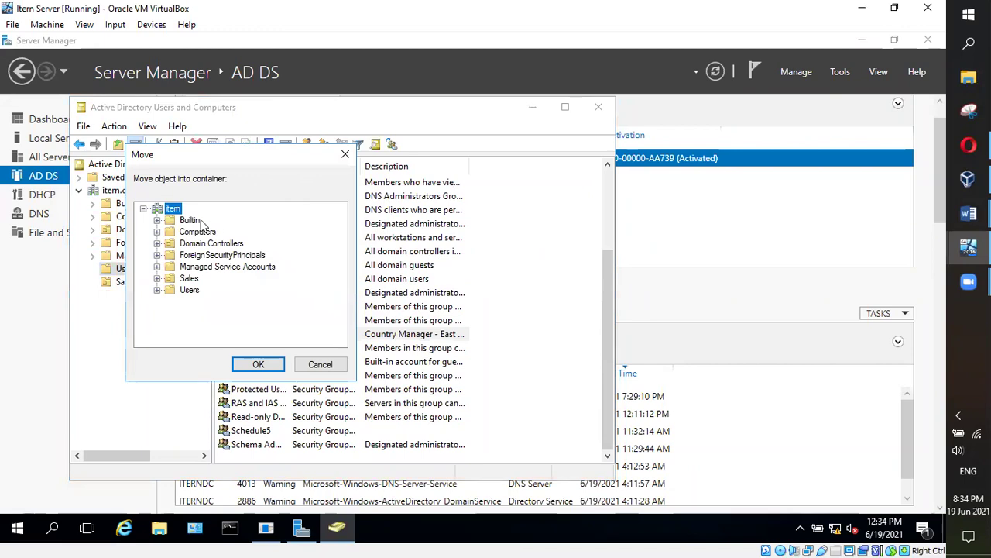
pyautogui.click(256, 363)
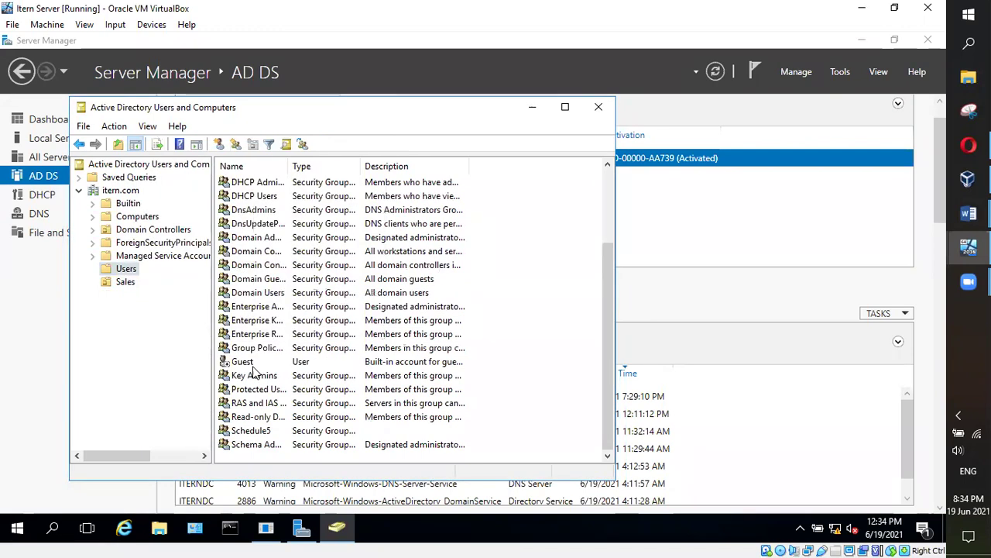
pyautogui.click(123, 190)
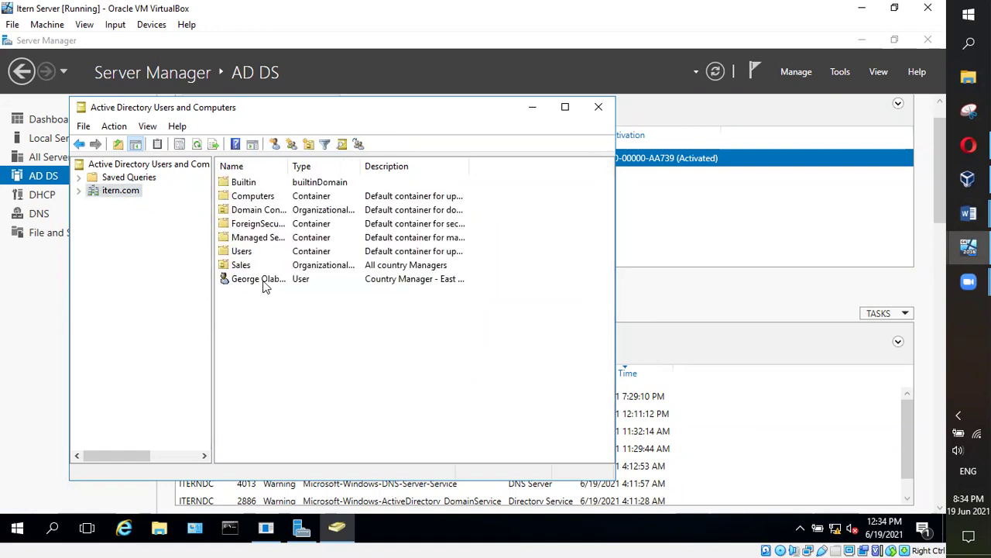
# Check the moved account at the itern.com root, then list the Users container's accounts and groups
pyautogui.click(262, 285)
pyautogui.click(262, 336)
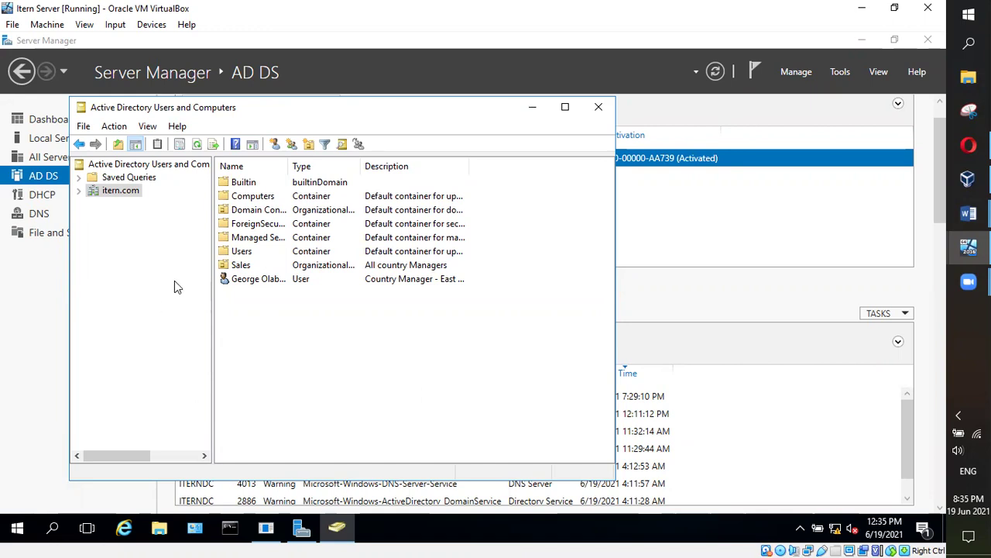
pyautogui.click(79, 192)
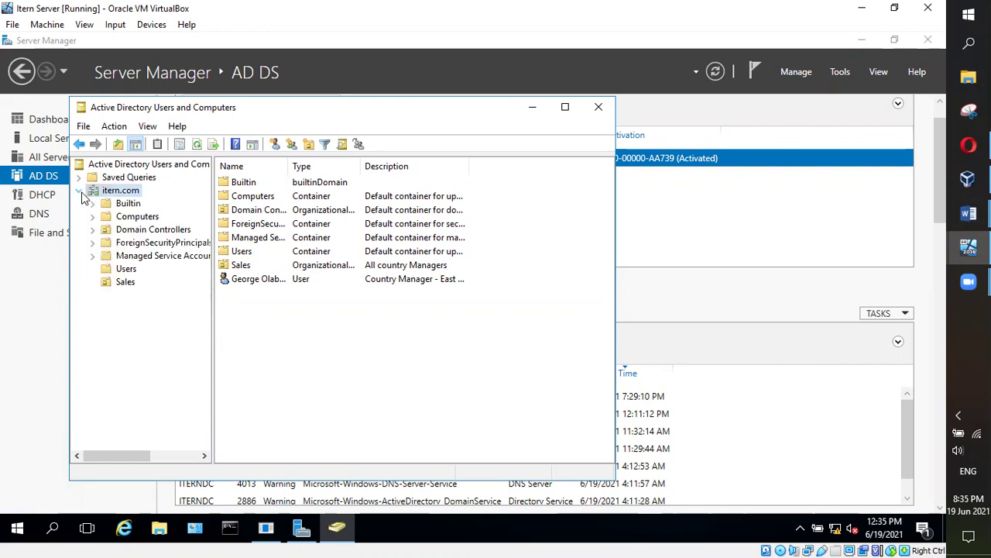
pyautogui.click(127, 270)
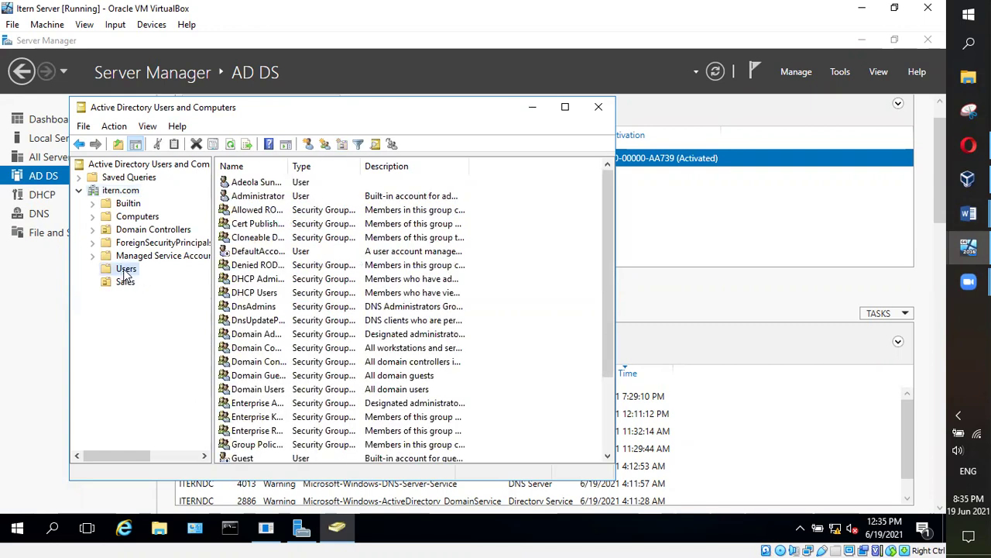
pyautogui.click(115, 191)
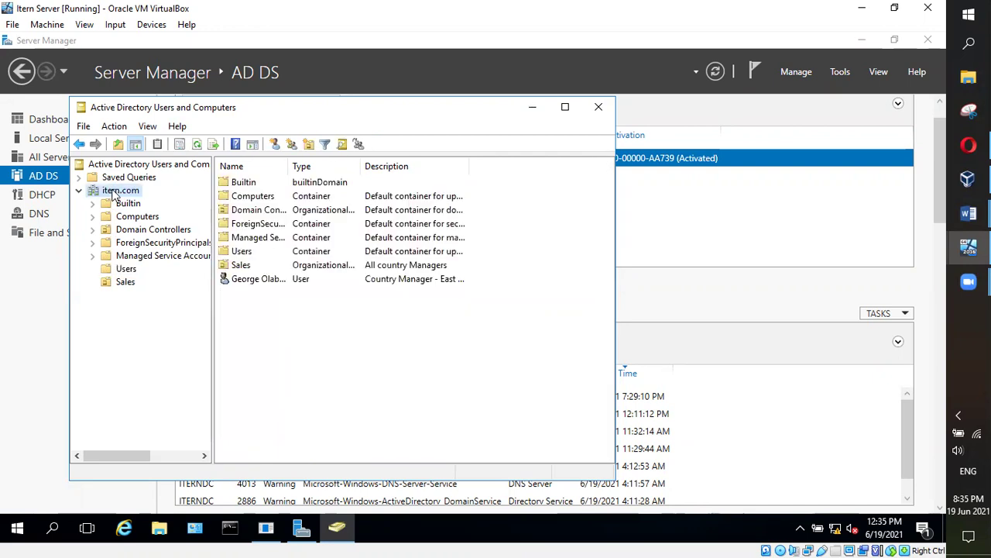
pyautogui.click(126, 268)
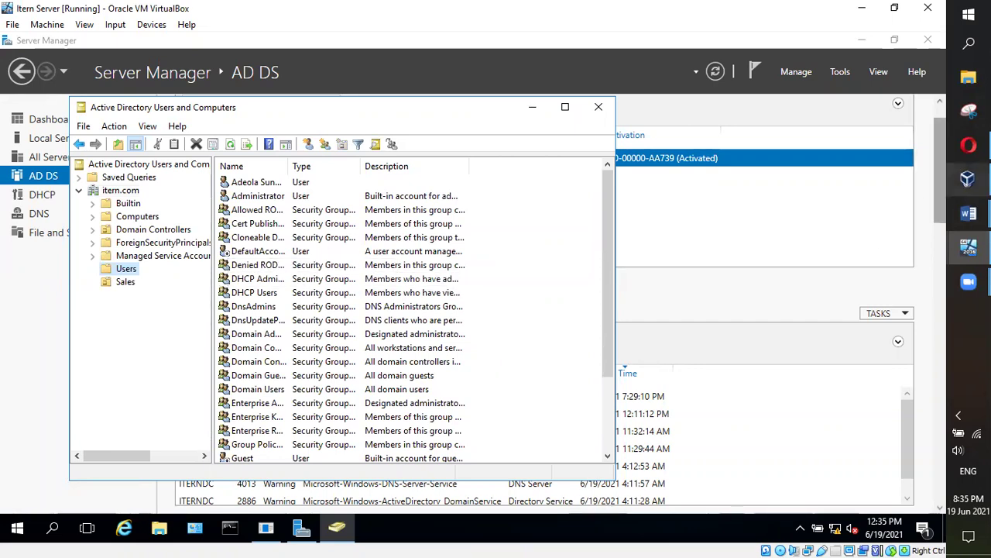
pyautogui.moveTo(965, 218)
pyautogui.click(870, 277)
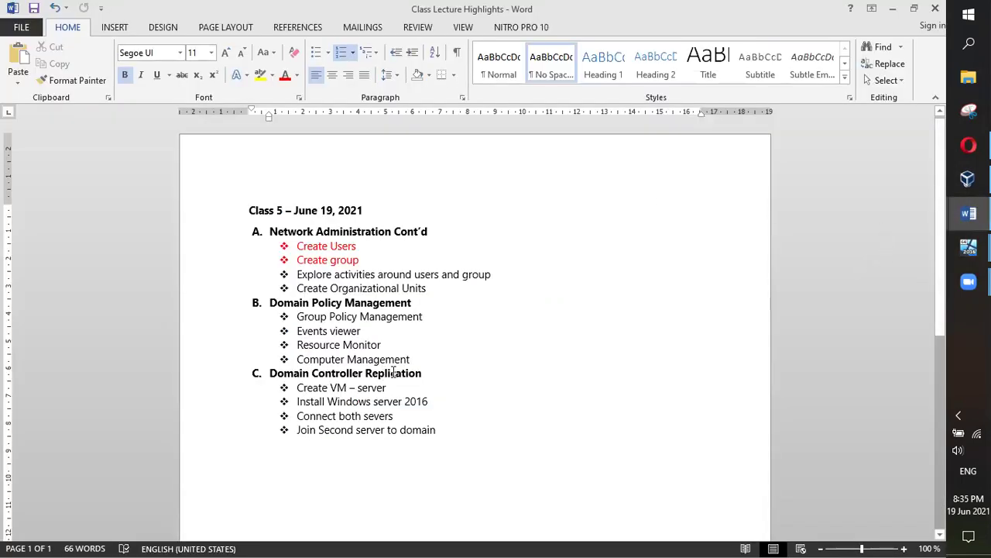
# Turn the 'Explore activities around users and group' line red
pyautogui.moveTo(504, 275); pyautogui.dragTo(297, 272)
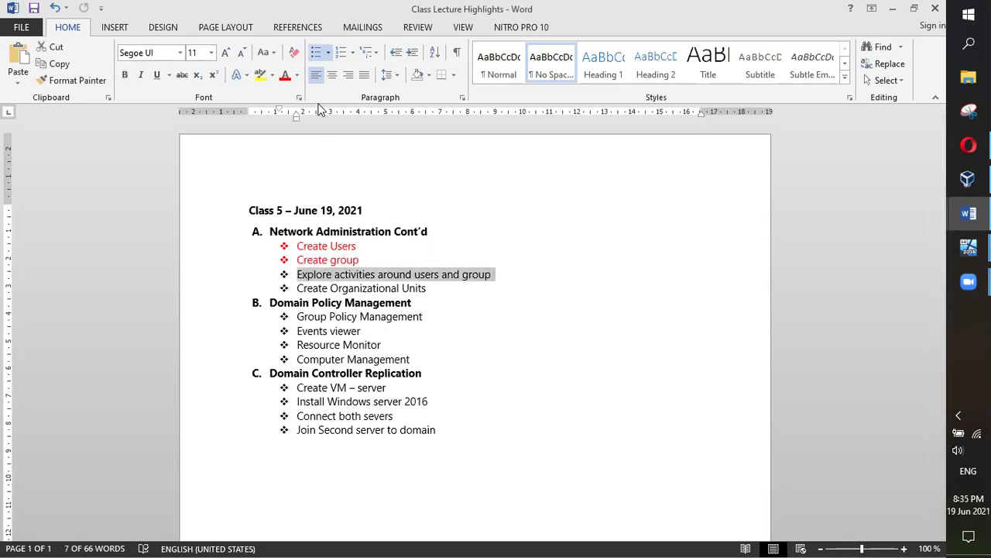
pyautogui.click(203, 138)
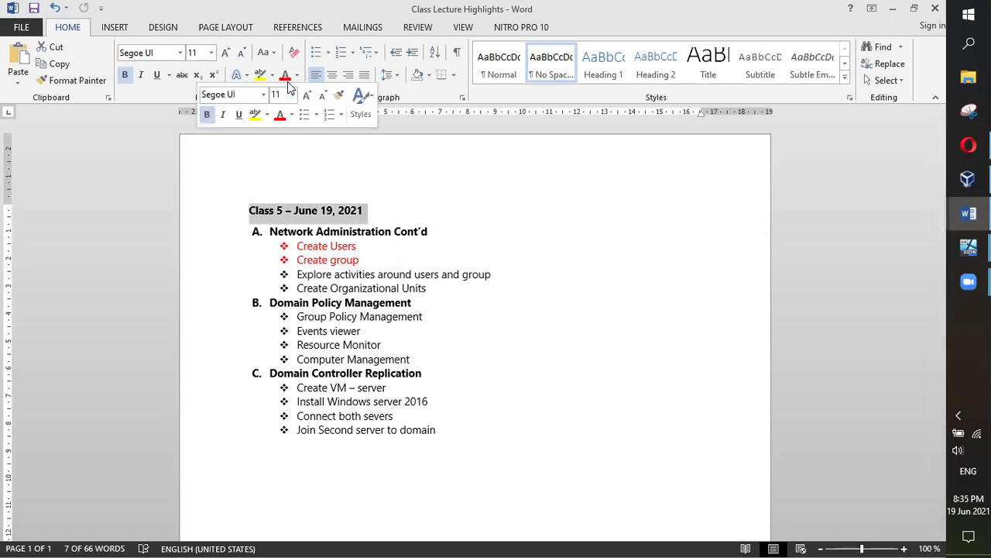
pyautogui.click(459, 275)
pyautogui.moveTo(497, 274); pyautogui.dragTo(295, 274)
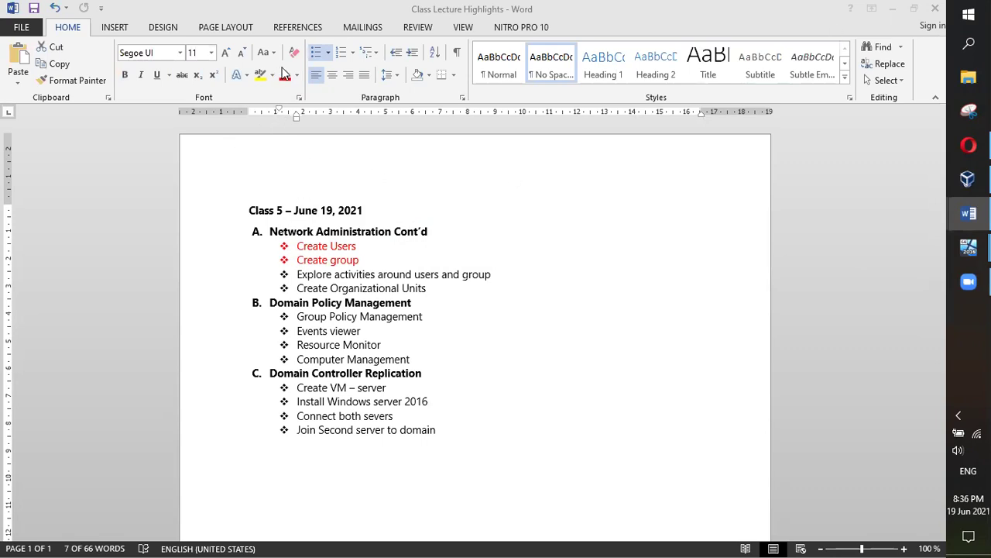
pyautogui.click(280, 302)
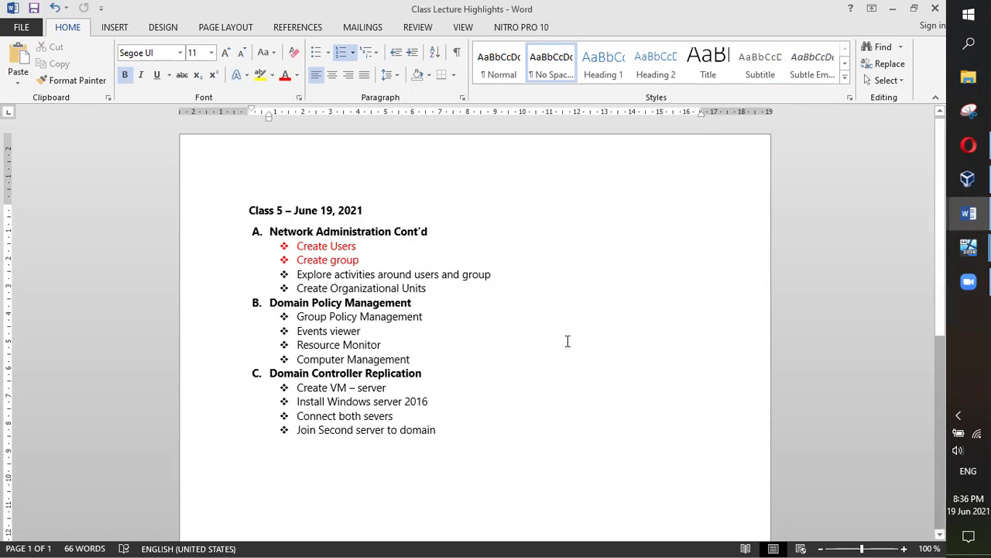
pyautogui.click(568, 341)
pyautogui.click(439, 332)
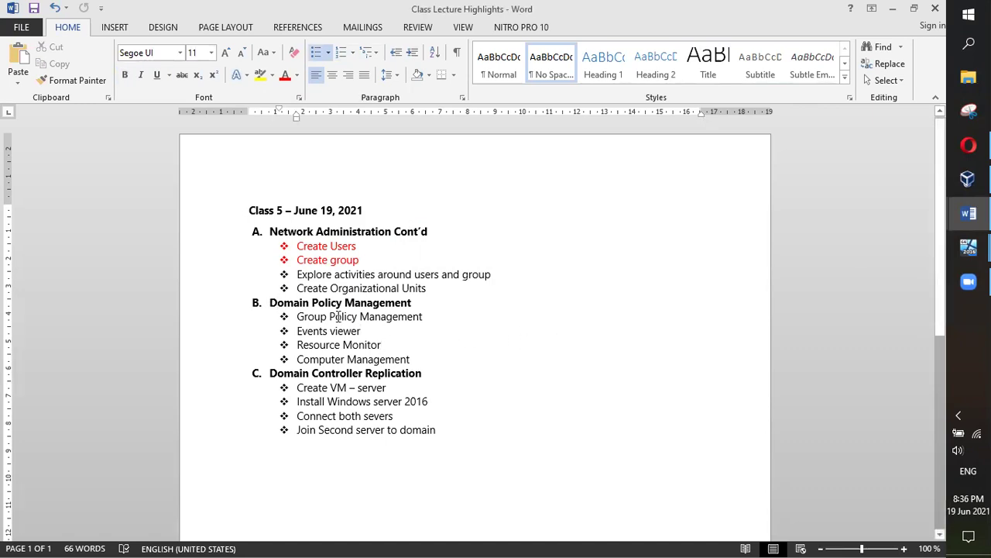
pyautogui.moveTo(500, 275); pyautogui.dragTo(297, 276)
pyautogui.click(287, 77)
# Turn the 'Create Organizational Units' line red
pyautogui.moveTo(437, 291); pyautogui.dragTo(297, 289)
pyautogui.click(285, 76)
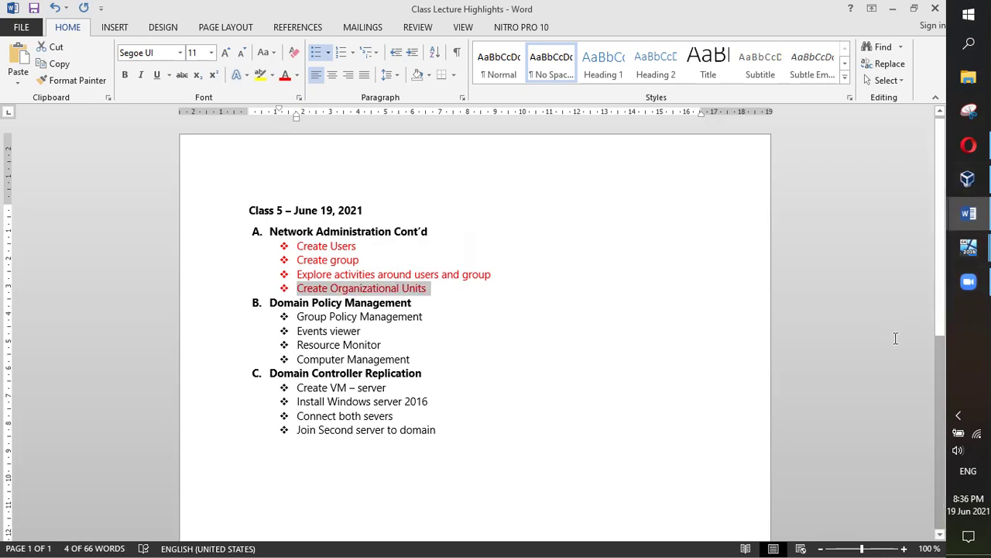
pyautogui.click(339, 248)
pyautogui.click(348, 261)
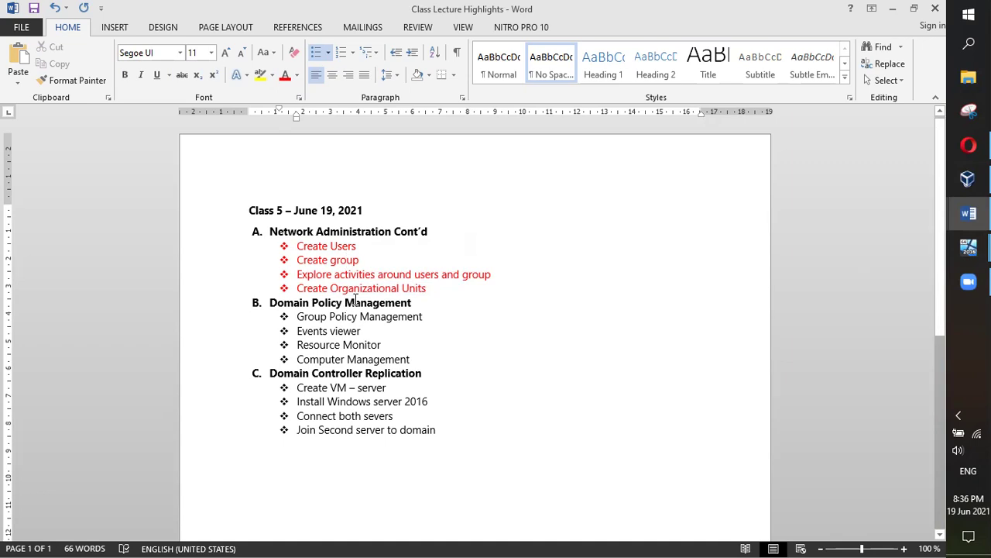
pyautogui.click(968, 247)
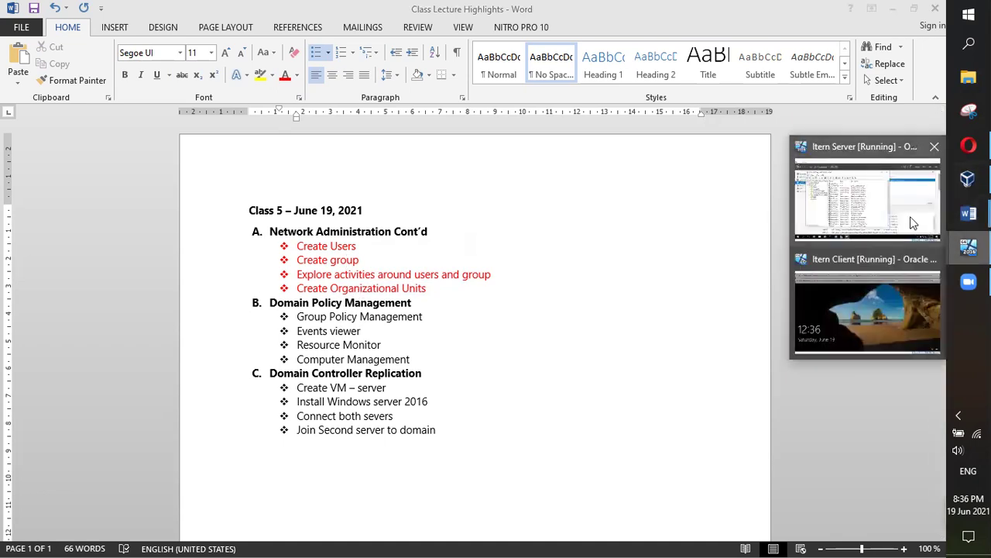
# Sign in to the client VM as the domain user with the account password
pyautogui.click(910, 216)
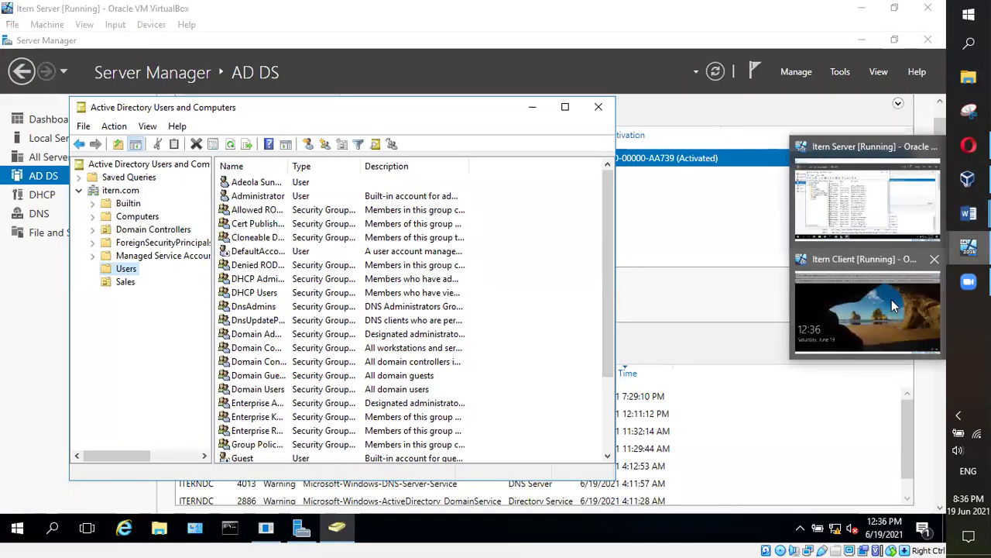
pyautogui.click(892, 300)
pyautogui.click(161, 180)
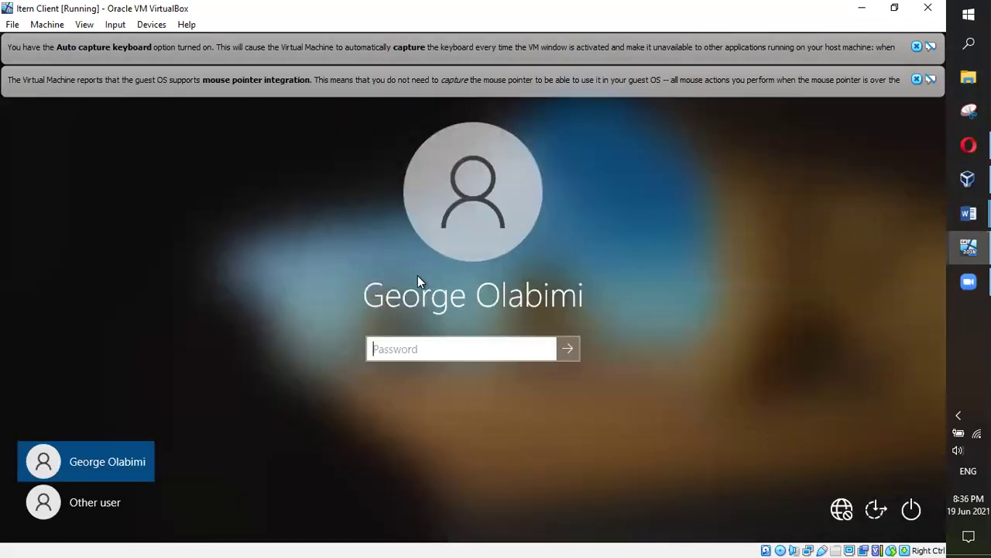
pyautogui.click(104, 502)
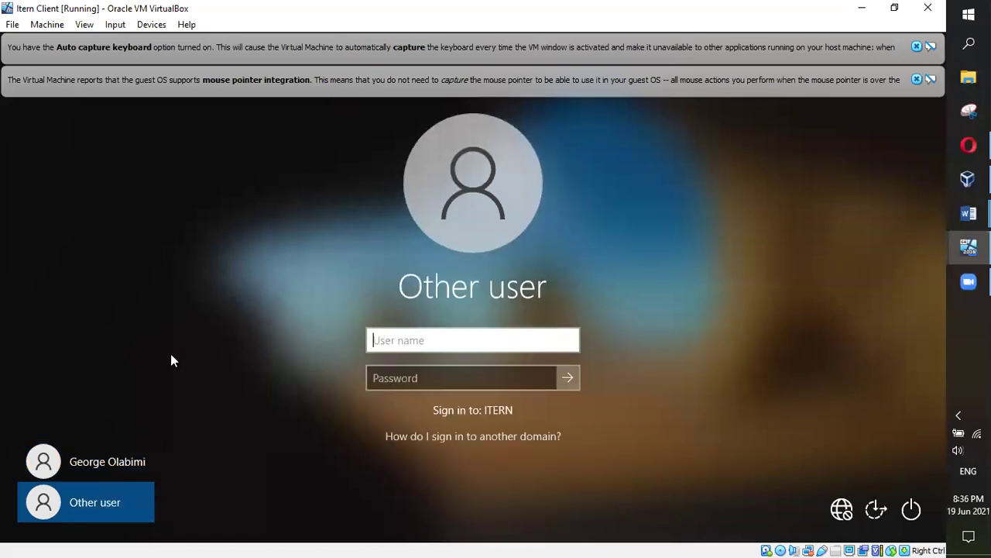
pyautogui.click(98, 461)
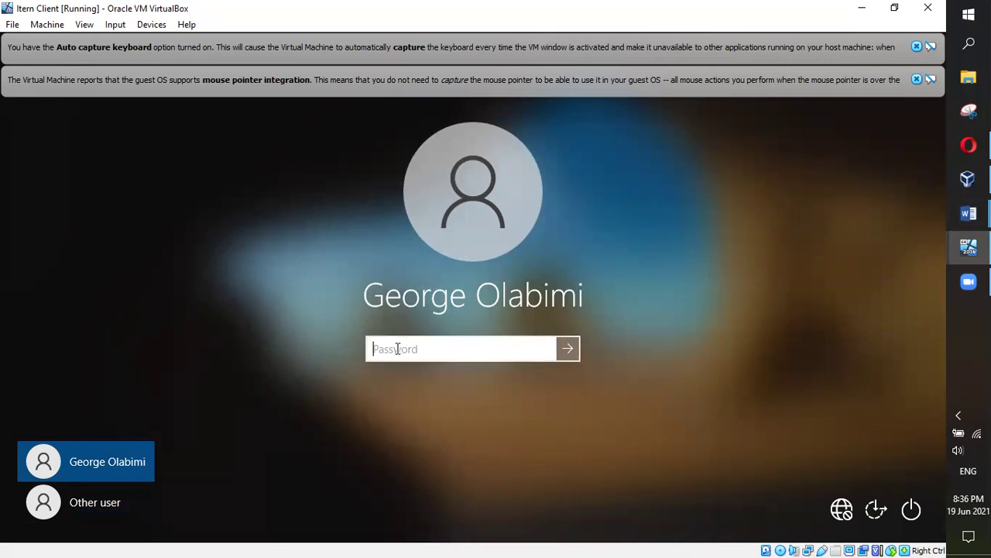
pyautogui.write('•••••••••••••')
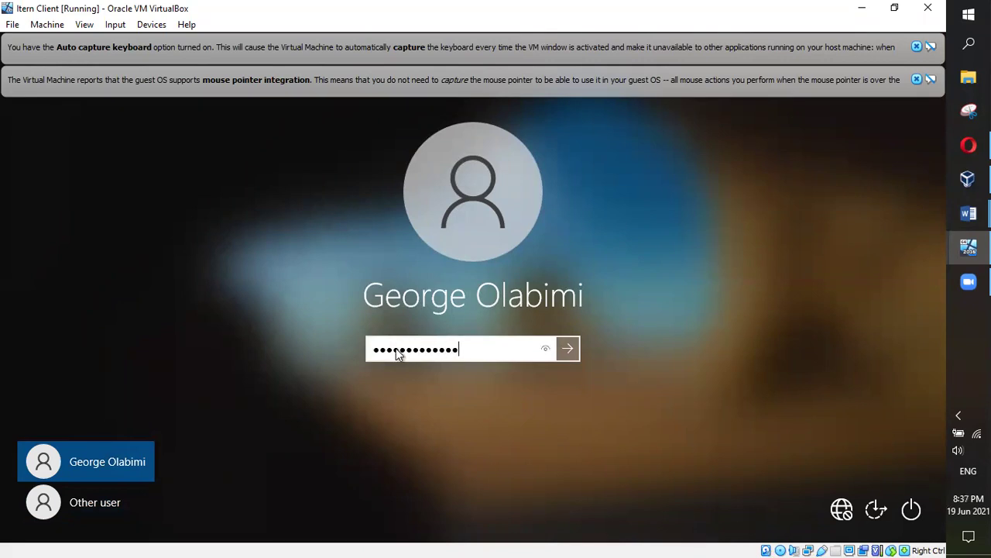
pyautogui.press('Return')
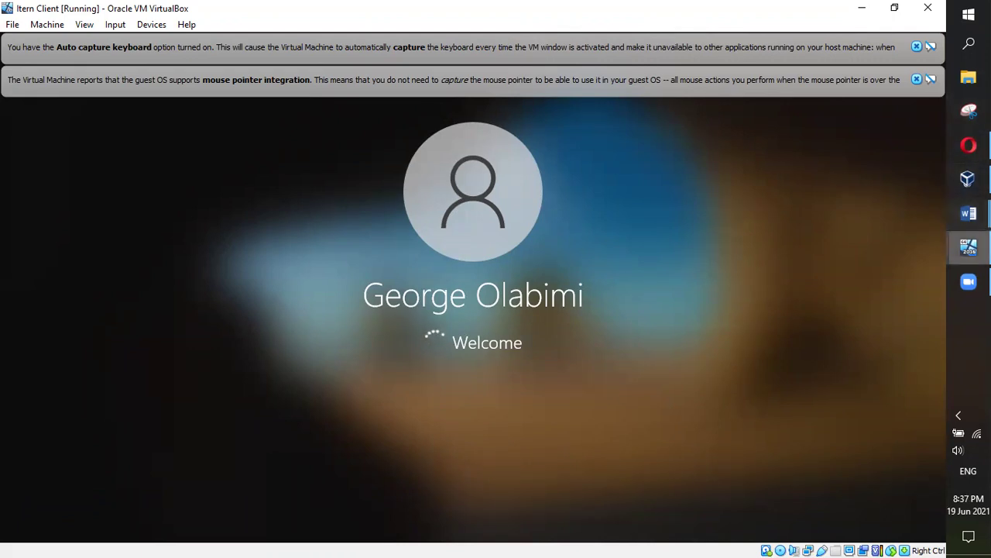
pyautogui.click(969, 248)
# Switch back to the Itern Server VM showing the itern.com Users container
pyautogui.click(876, 204)
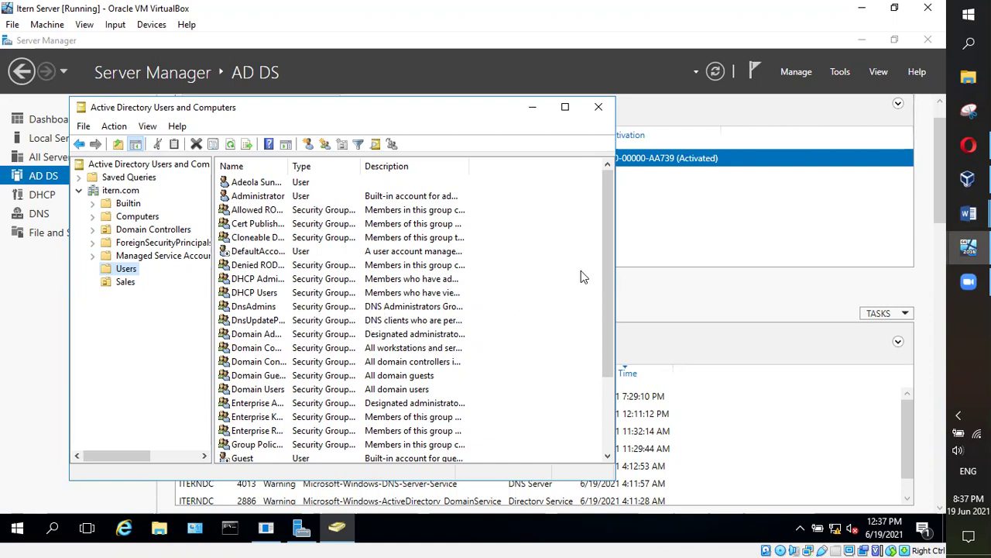
# Widen the Name column to show full names and open the Domain Guests group's properties
pyautogui.moveTo(291, 161); pyautogui.dragTo(355, 165)
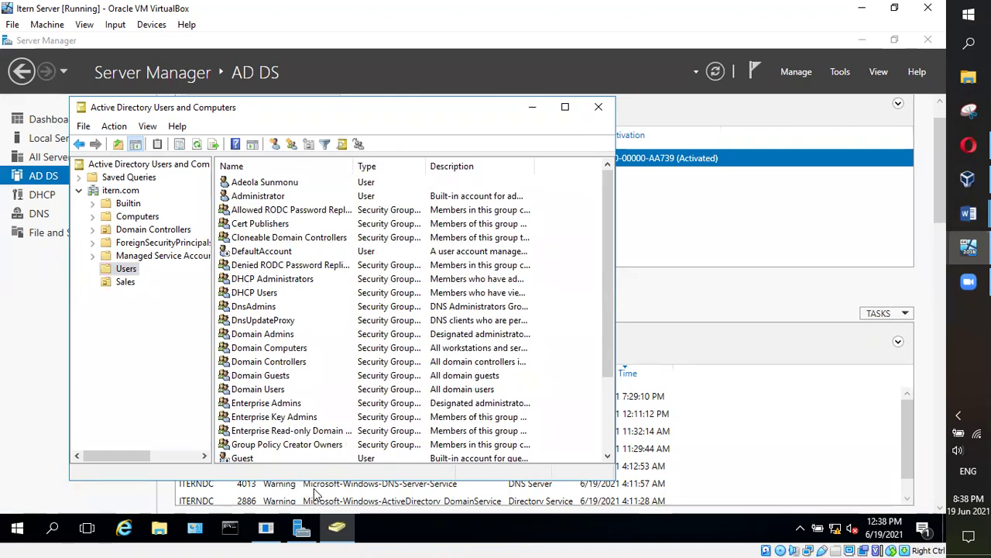
pyautogui.click(265, 380)
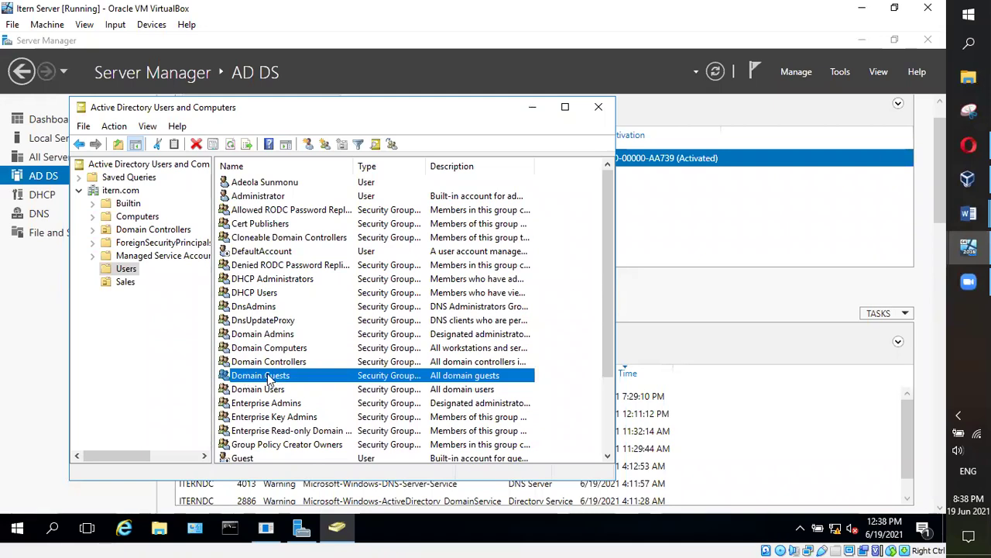
pyautogui.doubleClick(268, 378)
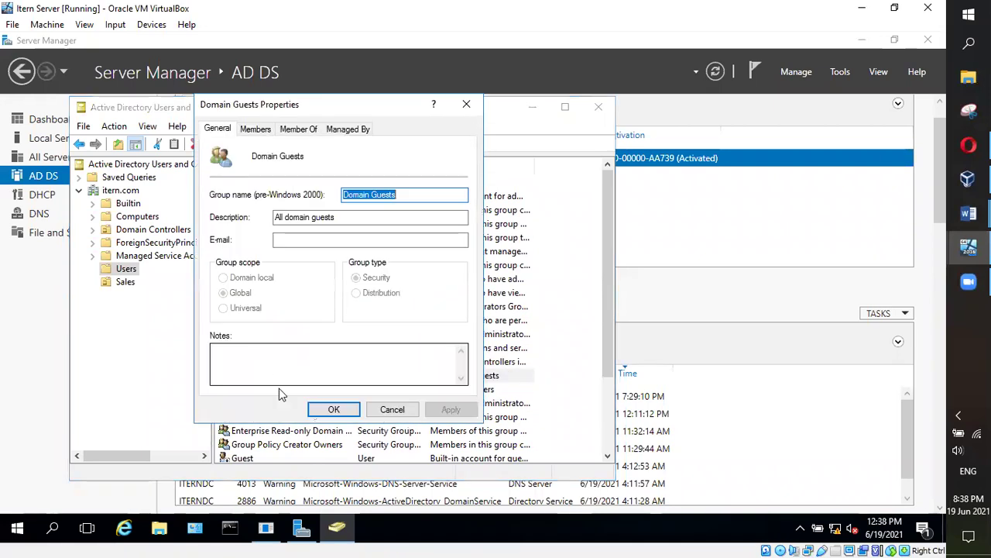
# Review the Domain Guests Members, Member Of, Managed By and General tabs, then close the properties
pyautogui.click(260, 129)
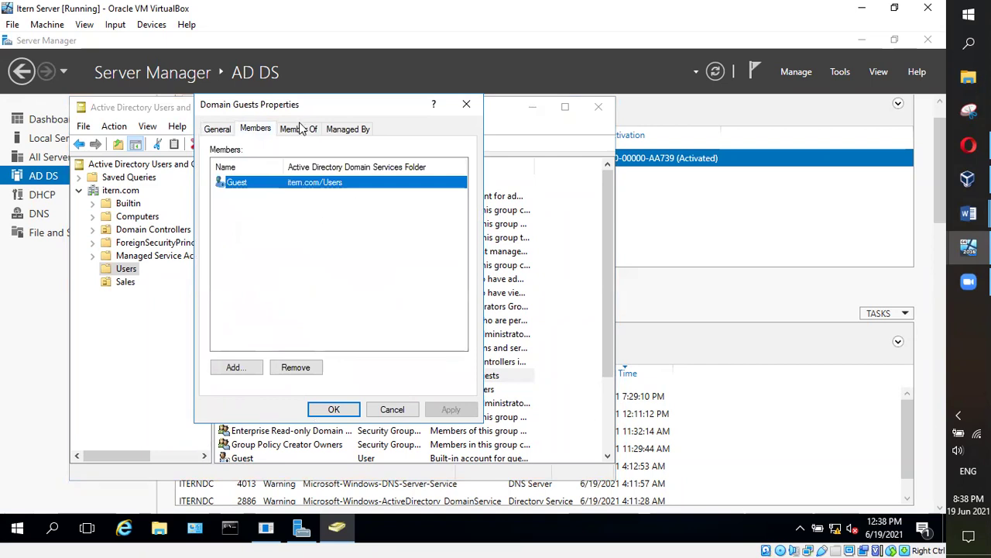
pyautogui.click(300, 129)
pyautogui.click(350, 131)
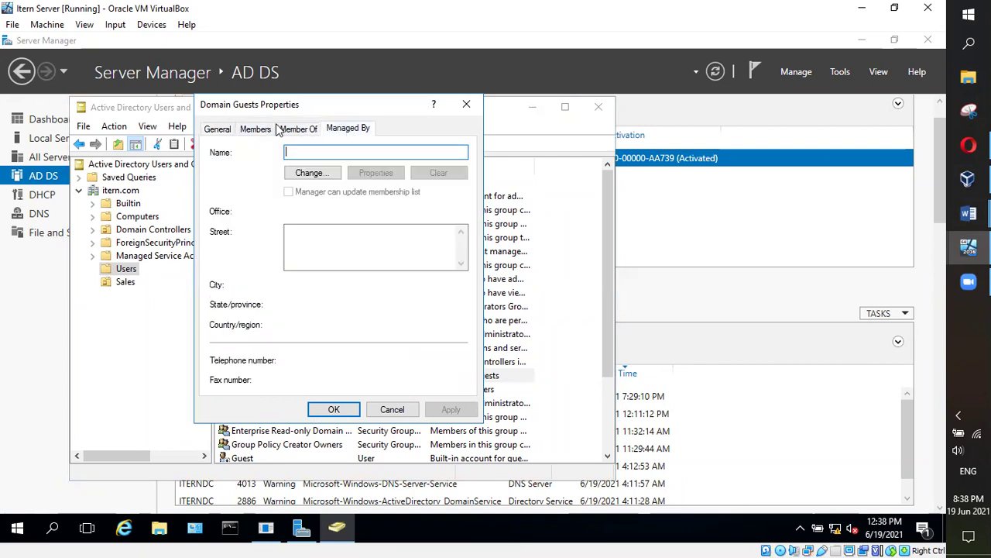
pyautogui.click(218, 130)
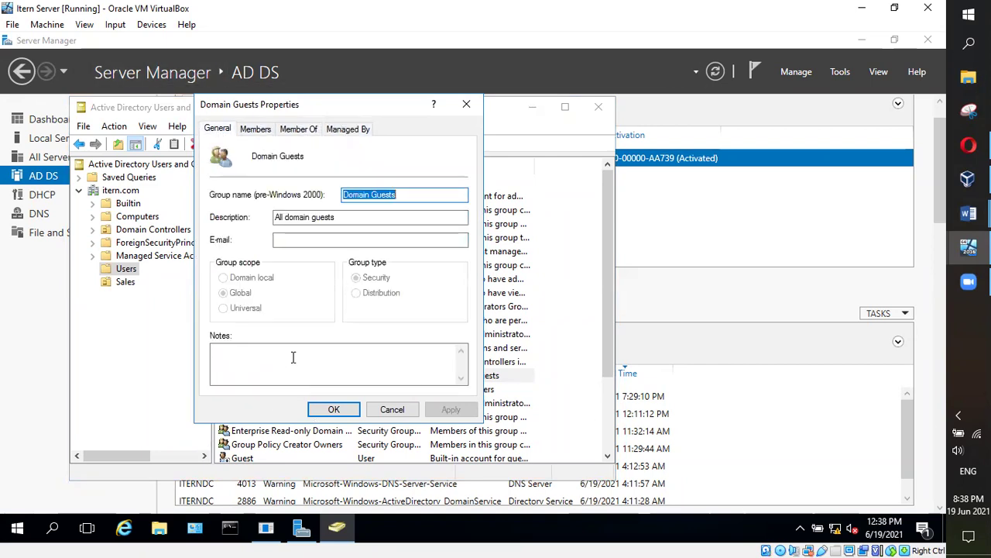
pyautogui.click(466, 104)
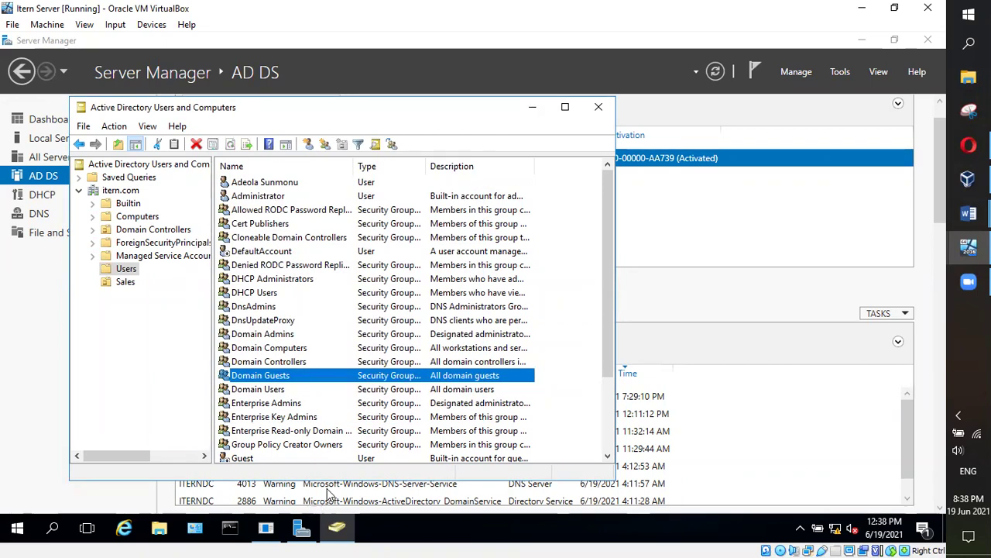
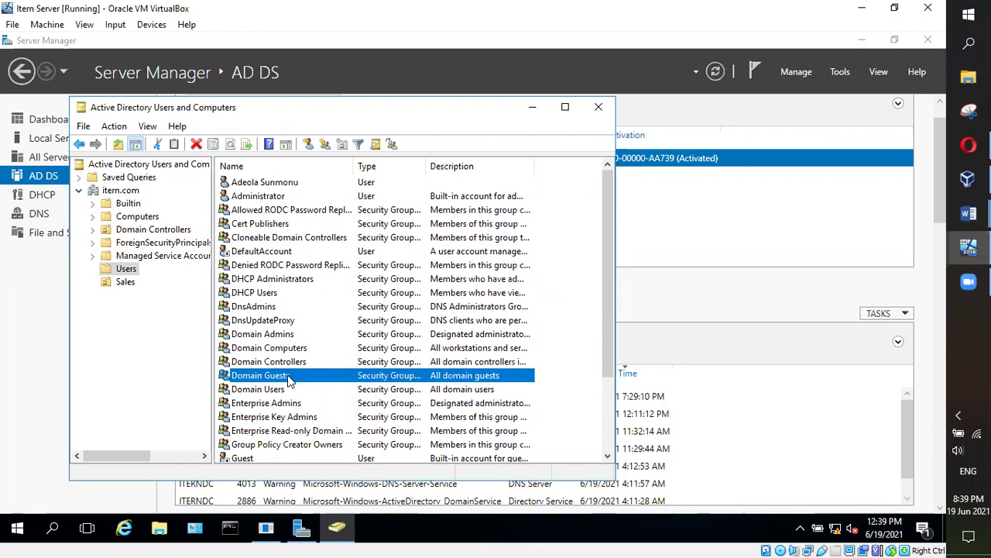
# Select the DHCP Administrators, DHCP Users, DnsAdmins and DnsUpdateProxy groups in the Users list
pyautogui.click(178, 364)
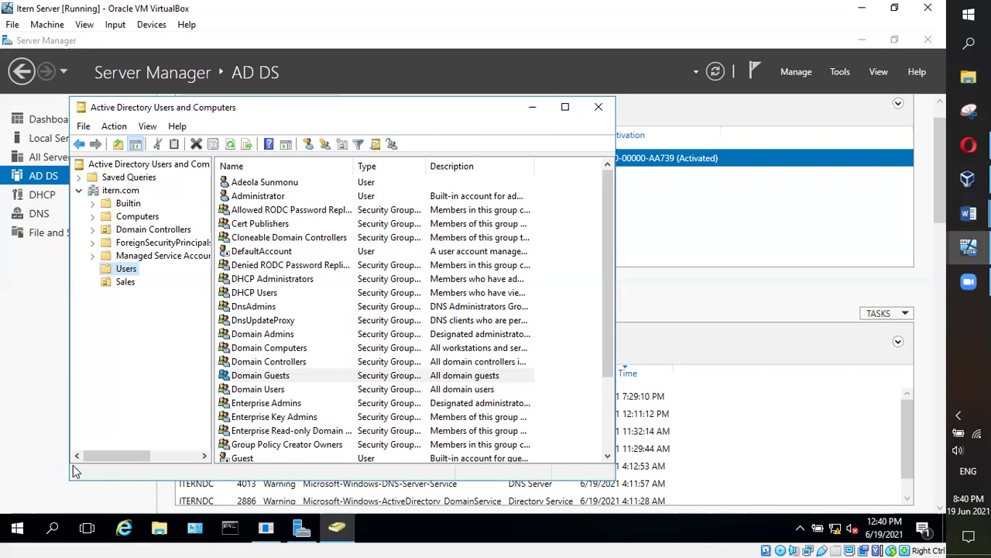
pyautogui.scroll(-3, 293, 310)
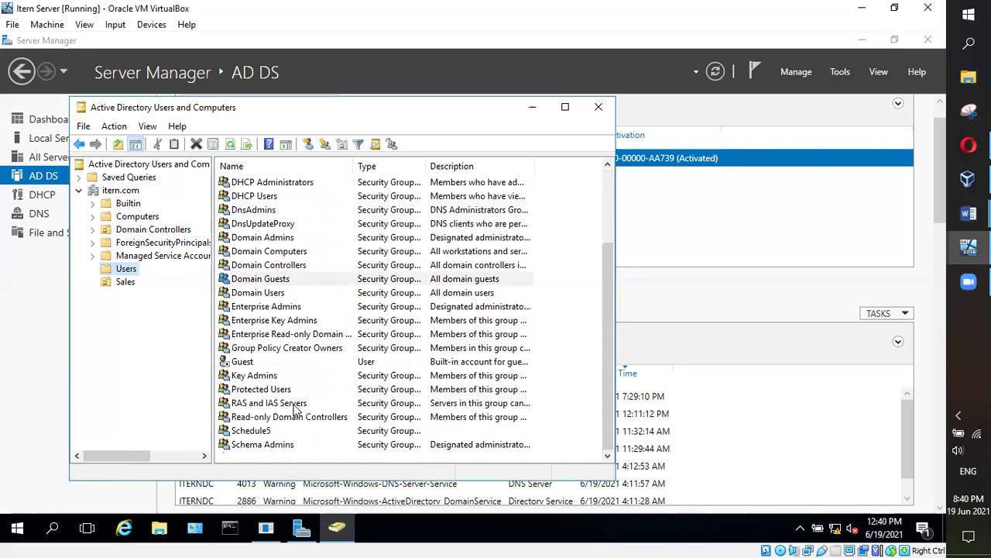
pyautogui.scroll(3, 287, 321)
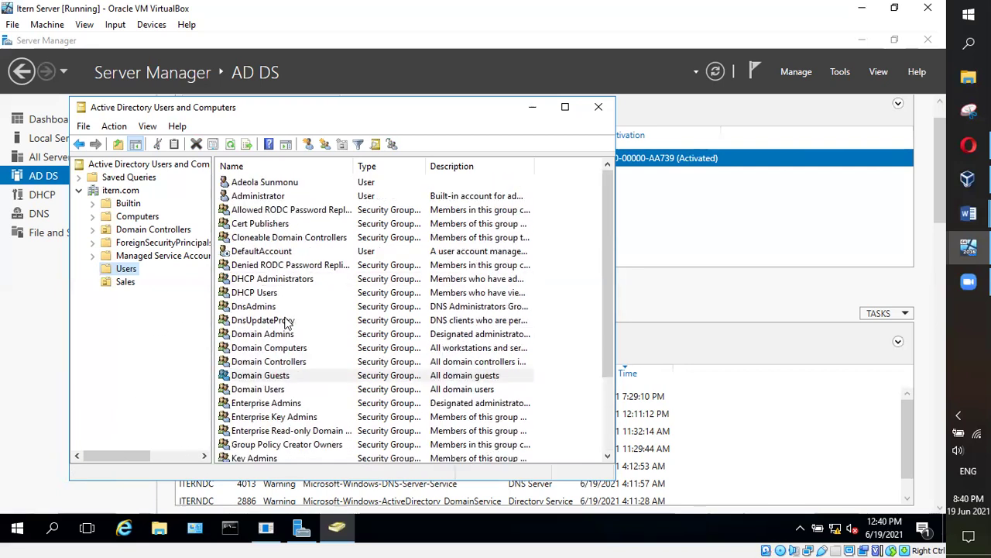
pyautogui.scroll(-3, 285, 321)
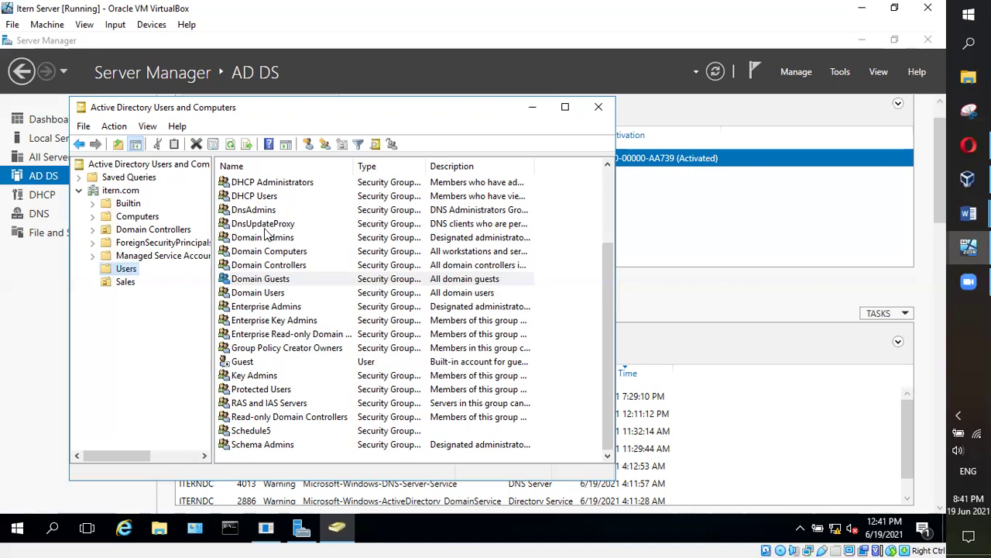
pyautogui.scroll(3, 268, 225)
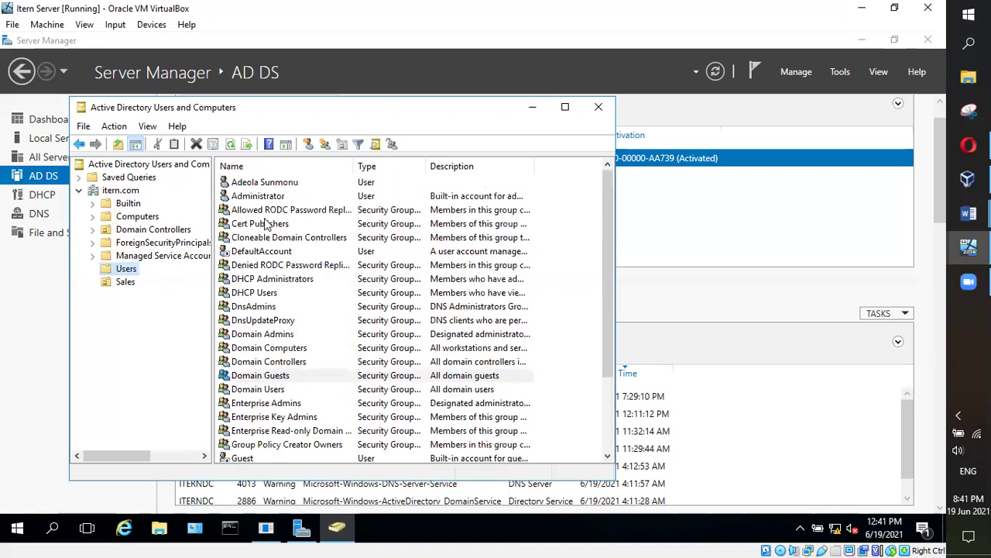
pyautogui.click(260, 293)
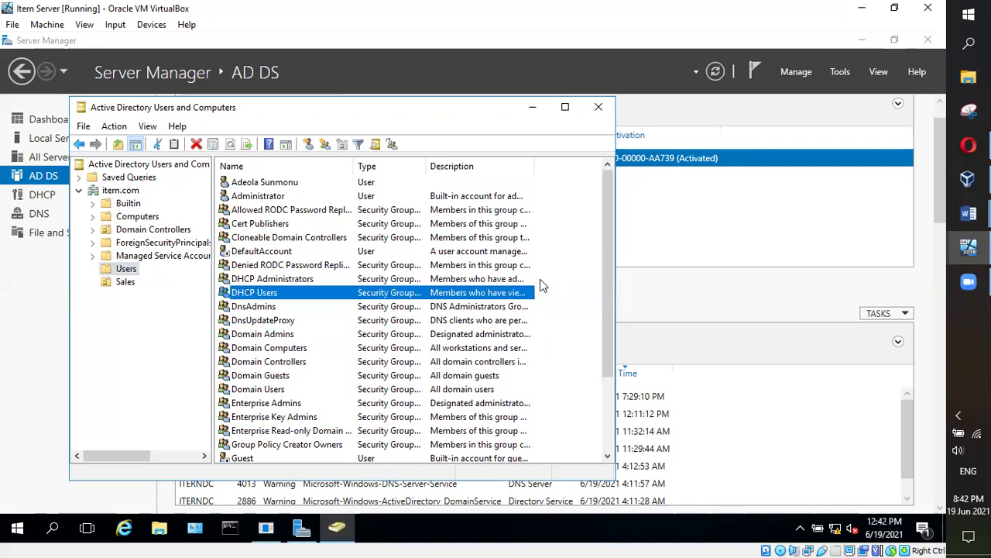
pyautogui.moveTo(542, 279); pyautogui.dragTo(264, 299)
pyautogui.moveTo(548, 309); pyautogui.dragTo(300, 315)
pyautogui.click(158, 316)
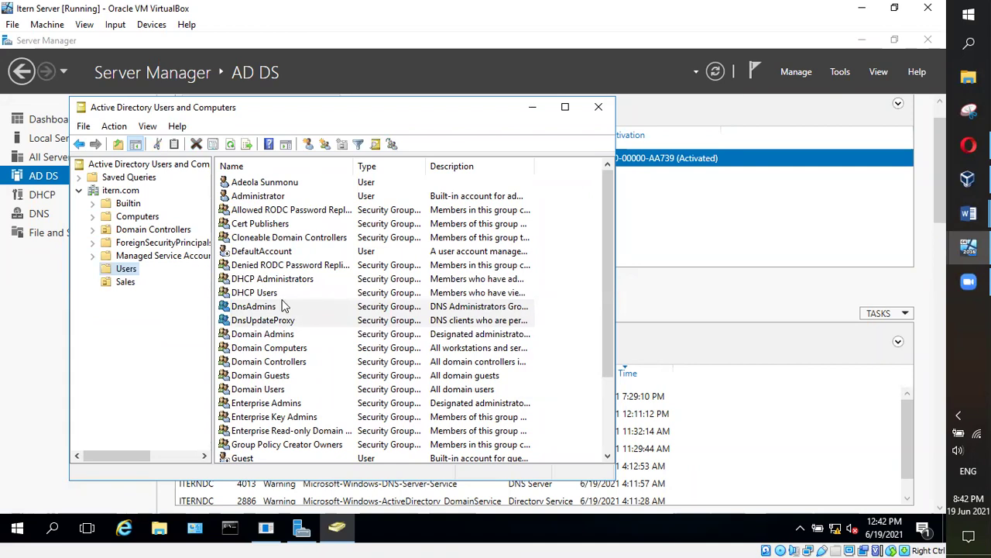
# Bring the Class Lecture Highlights notes in Word to the front
pyautogui.moveTo(608, 242); pyautogui.dragTo(608, 333)
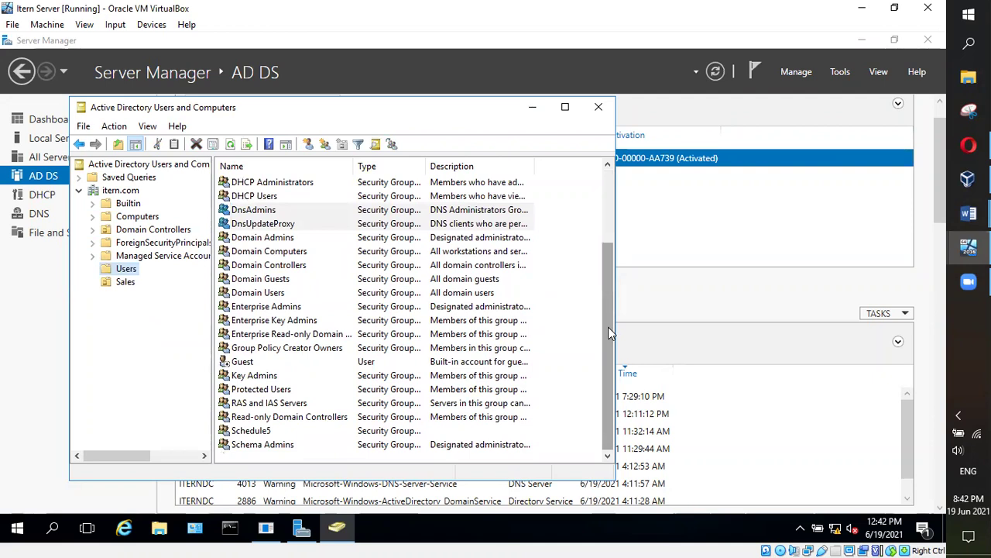
pyautogui.moveTo(612, 331); pyautogui.dragTo(614, 232)
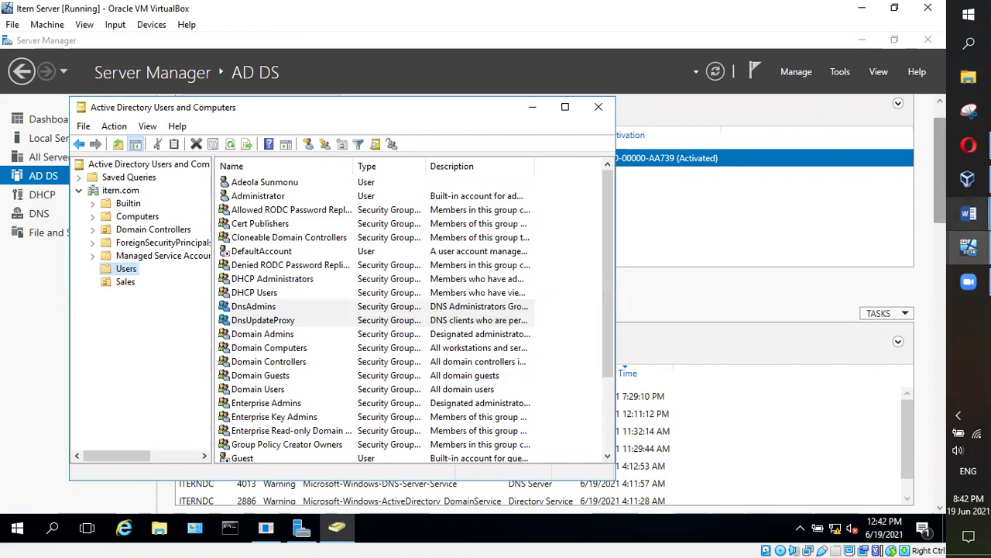
pyautogui.click(968, 213)
pyautogui.click(857, 258)
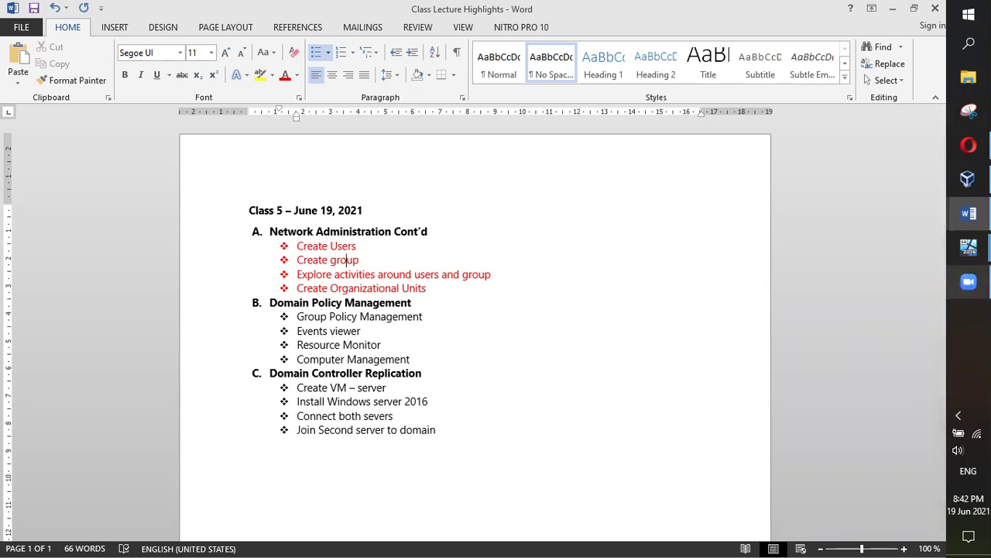
# Switch to the Item Client VM's Windows 10 desktop from the VirtualBox taskbar preview
pyautogui.moveTo(968, 247)
pyautogui.click(890, 301)
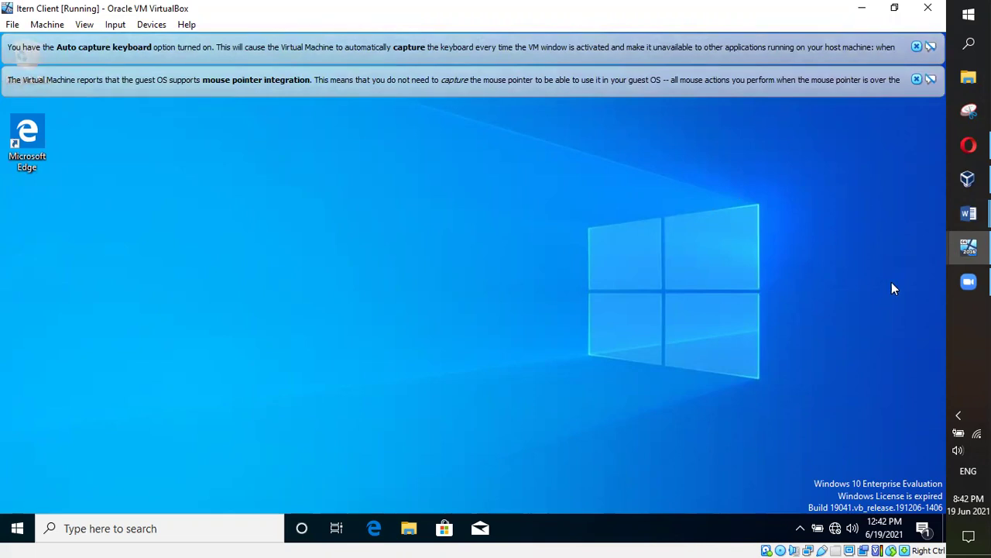
# Return to the Item Server VM showing the itern.com Users container in Active Directory Users and Computers
pyautogui.moveTo(952, 271)
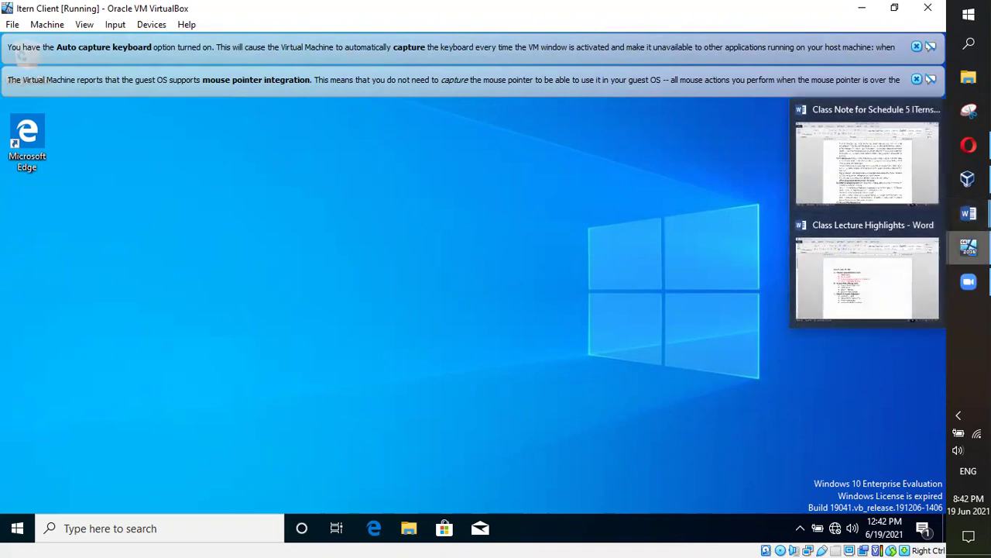
pyautogui.moveTo(969, 247)
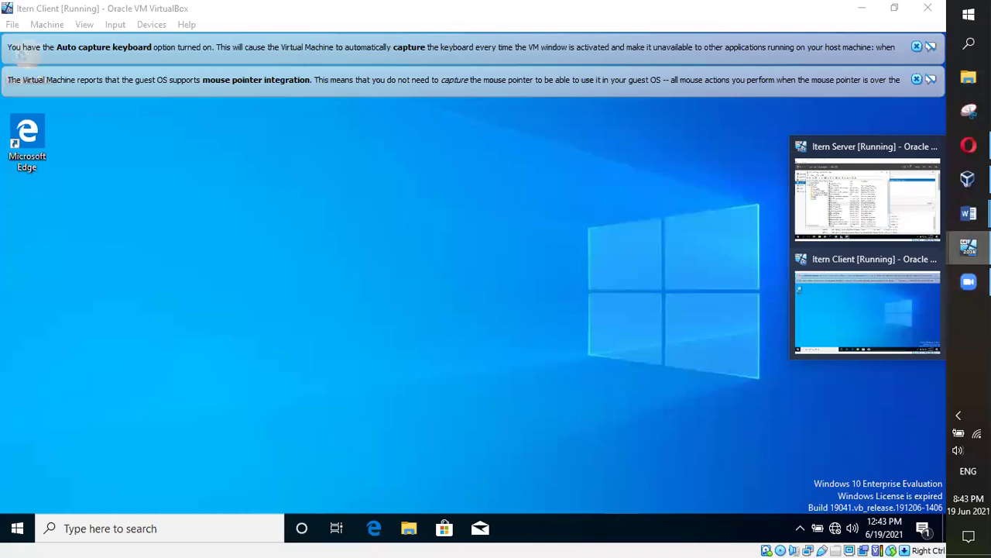
pyautogui.click(969, 282)
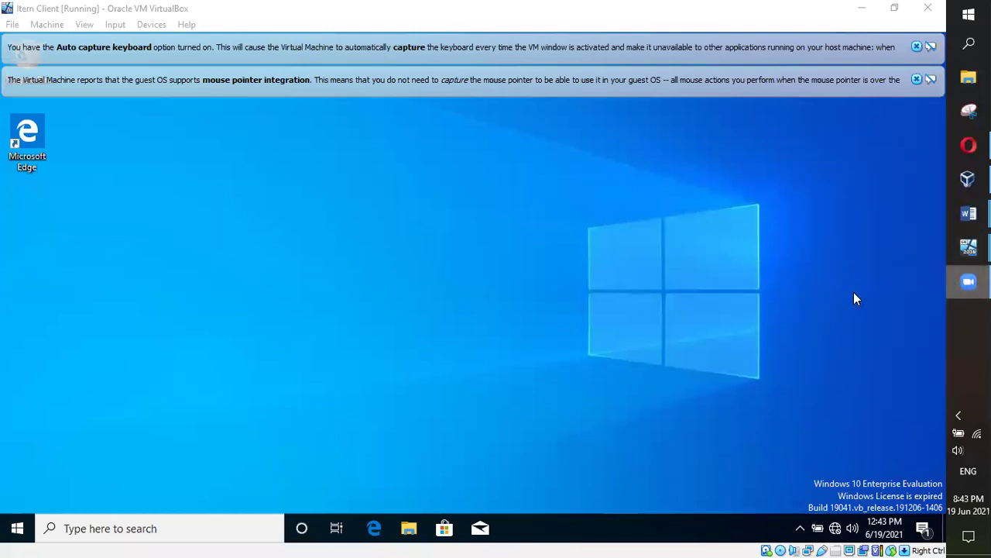
pyautogui.click(694, 17)
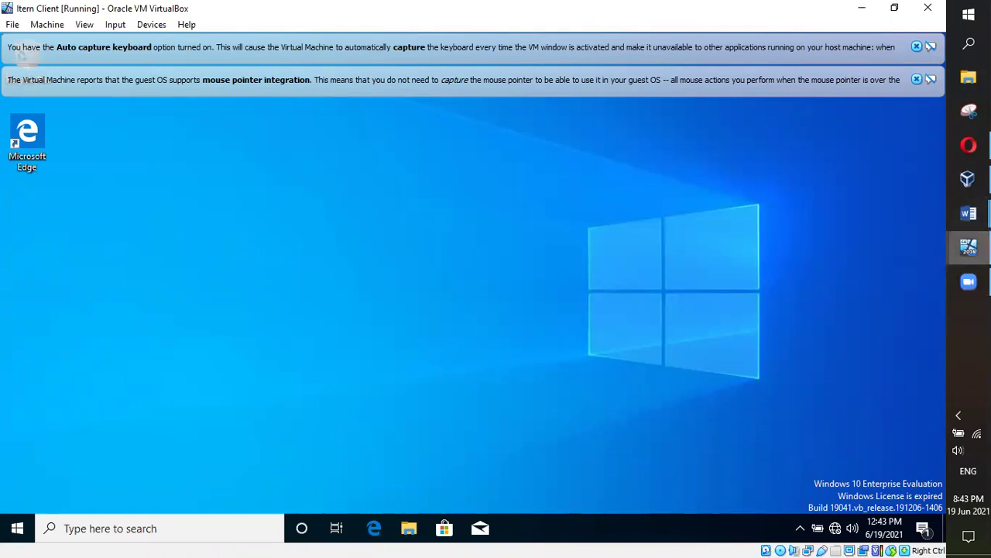
pyautogui.moveTo(968, 247)
pyautogui.click(836, 227)
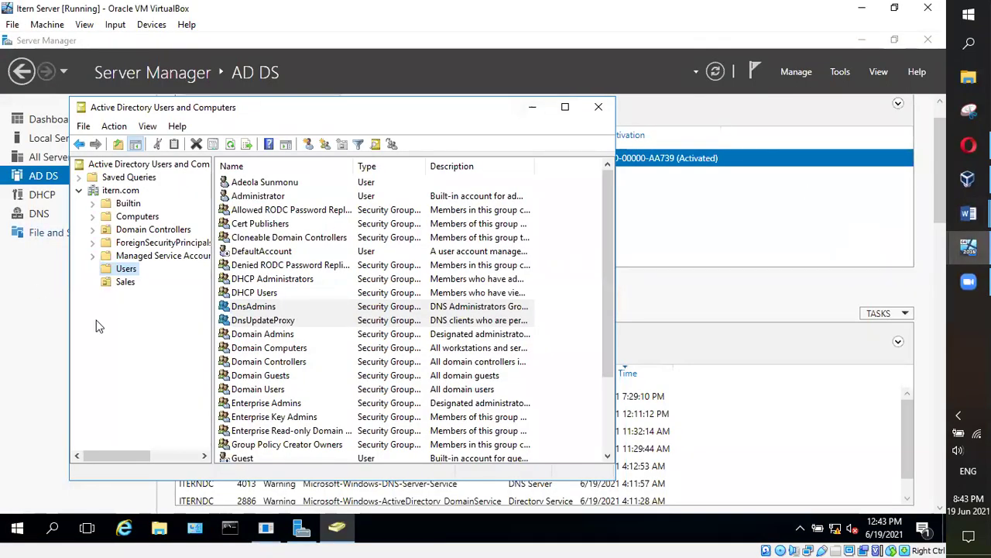
# Browse the Sales OU and Users container, then show the itern.com domain root
pyautogui.scroll(-3, 267, 370)
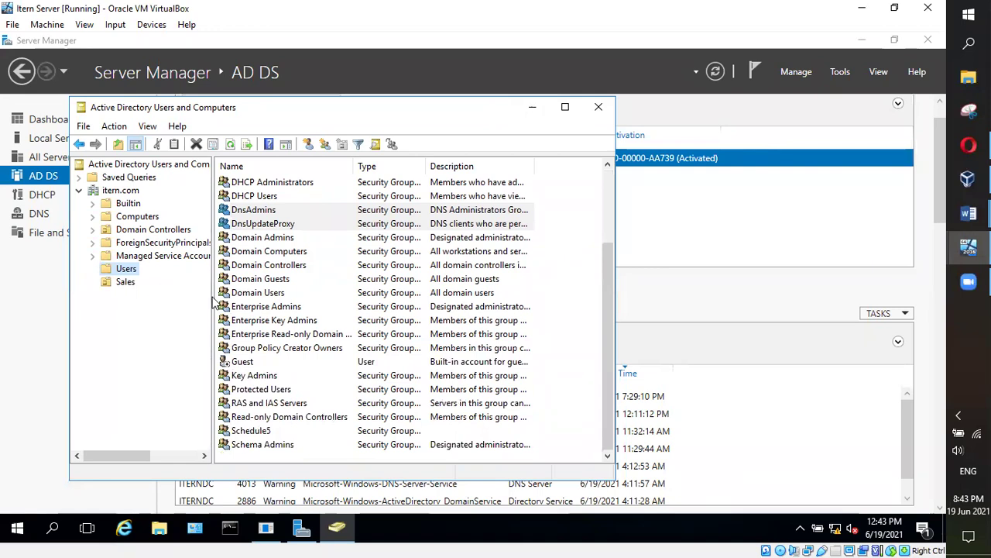
pyautogui.click(126, 282)
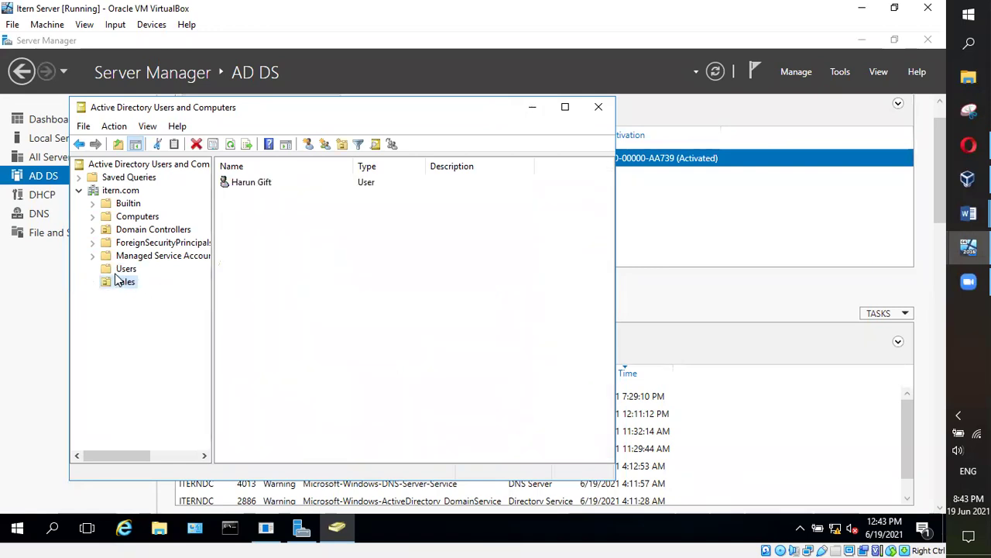
pyautogui.click(121, 269)
pyautogui.scroll(-3, 259, 331)
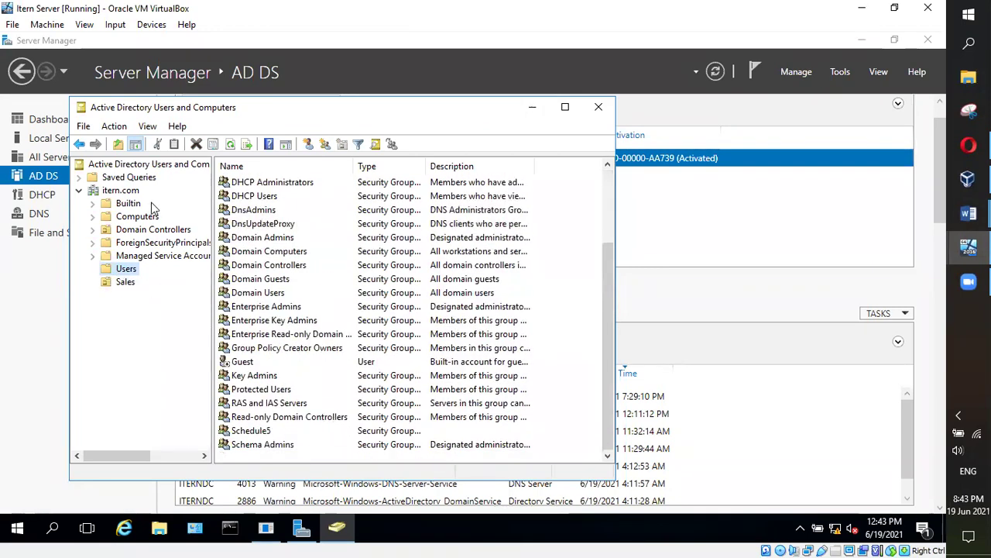
pyautogui.click(124, 192)
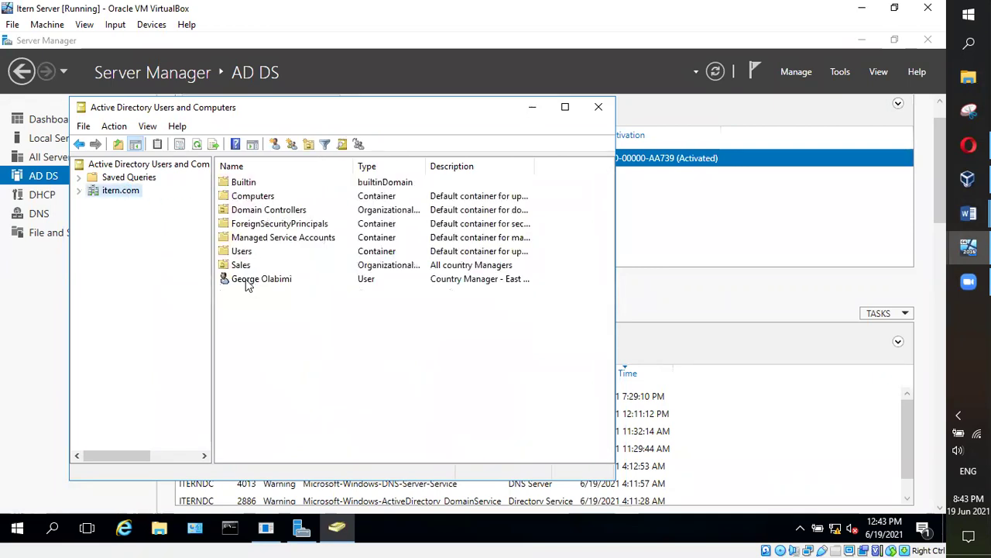
# Review the Country Manager user's General properties and expand the itern.com tree
pyautogui.doubleClick(246, 279)
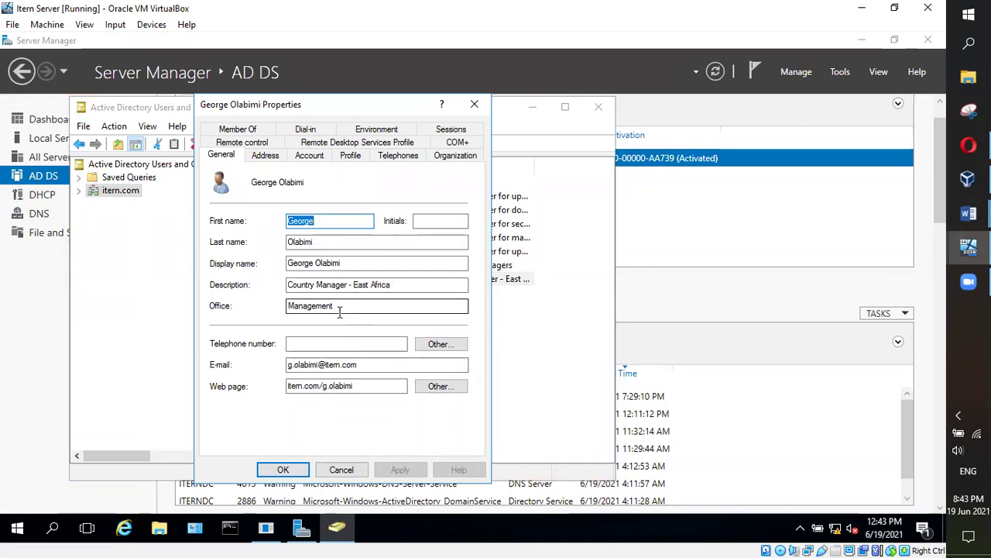
pyautogui.click(267, 469)
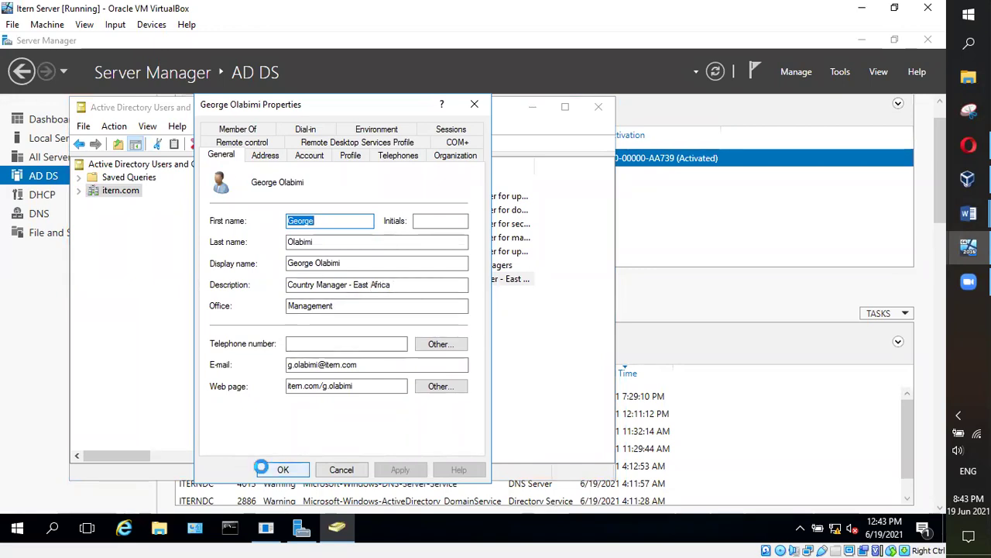
pyautogui.click(79, 191)
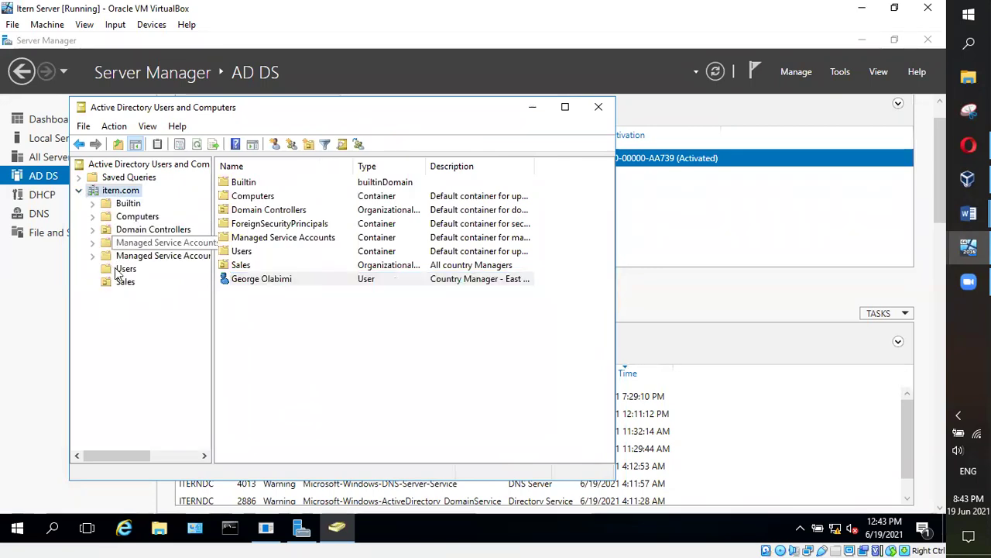
# Set the Sales user's description to 'West African - Country Manager', then return to the lecture notes
pyautogui.click(126, 281)
pyautogui.doubleClick(261, 184)
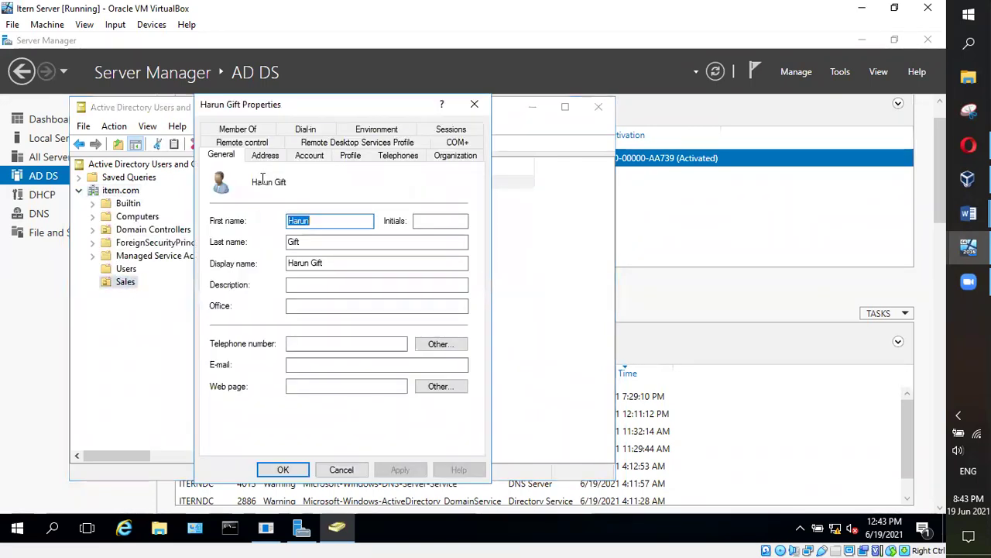
pyautogui.click(301, 290)
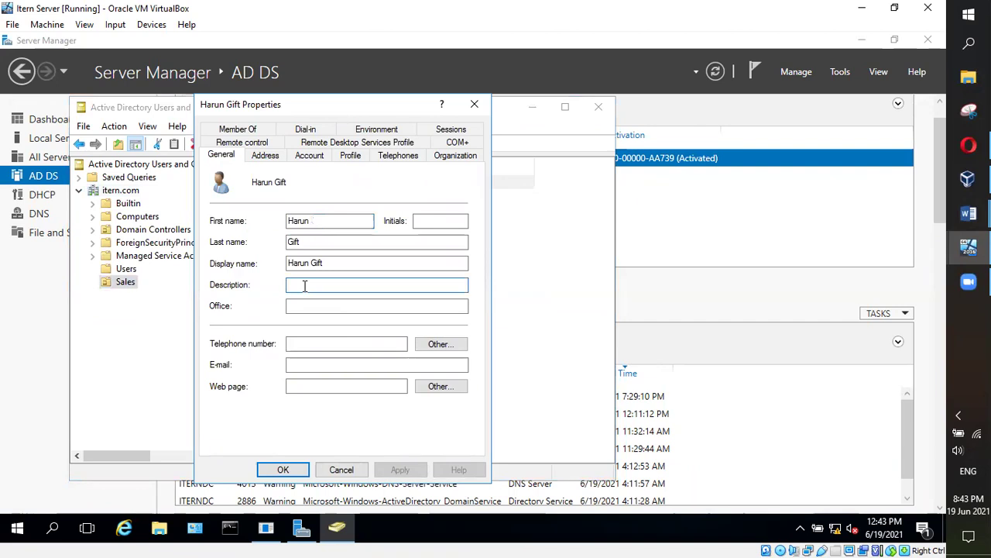
pyautogui.write('West African')
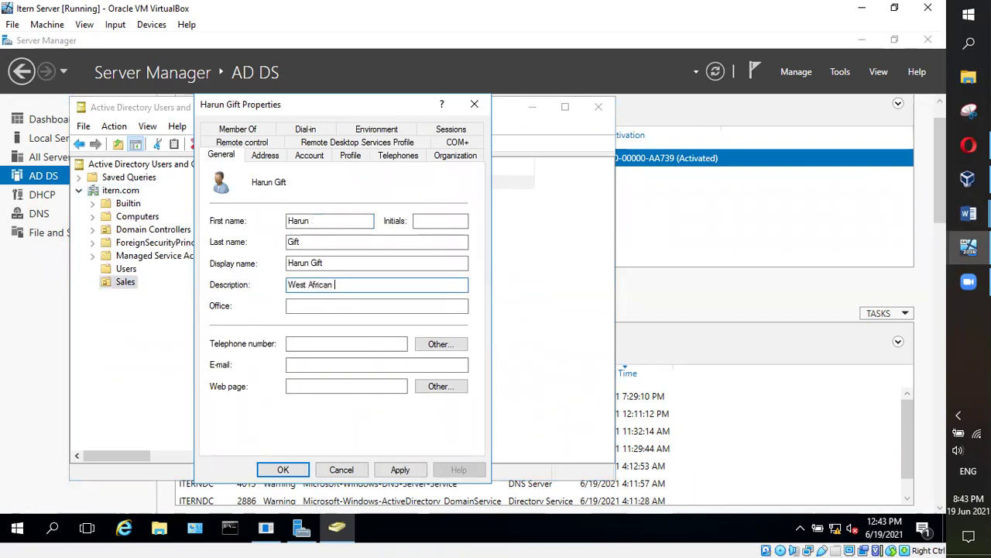
pyautogui.write(' - Country Manager')
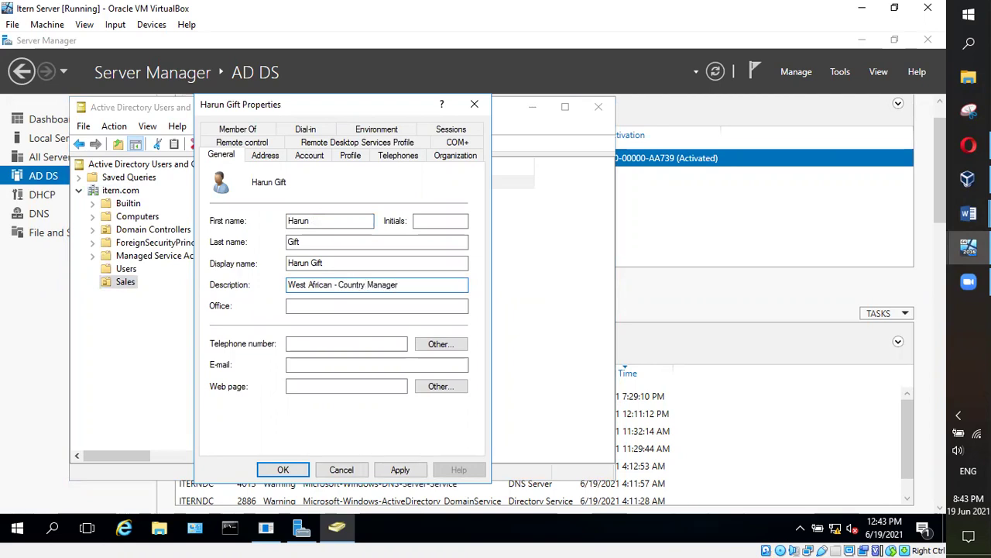
pyautogui.click(286, 469)
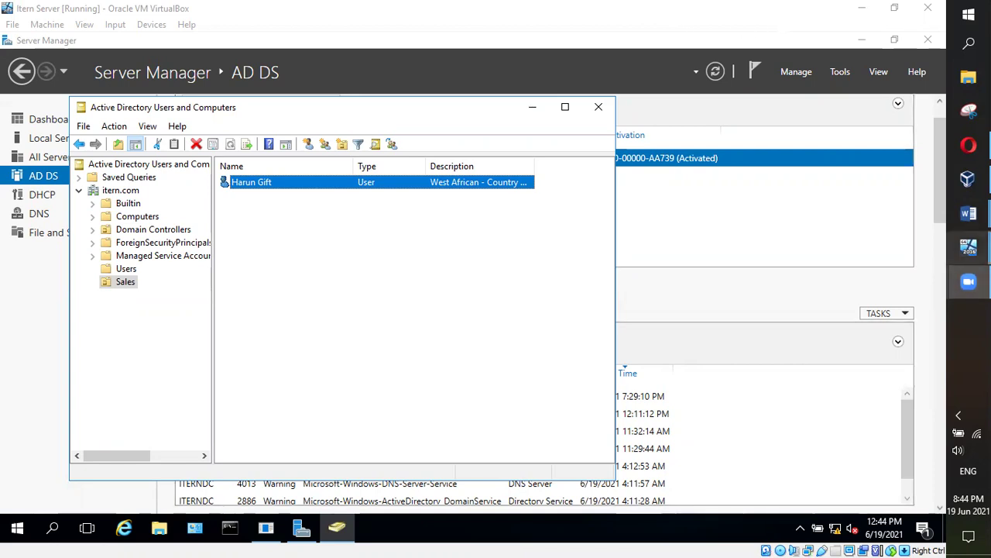
pyautogui.moveTo(968, 213)
pyautogui.click(898, 259)
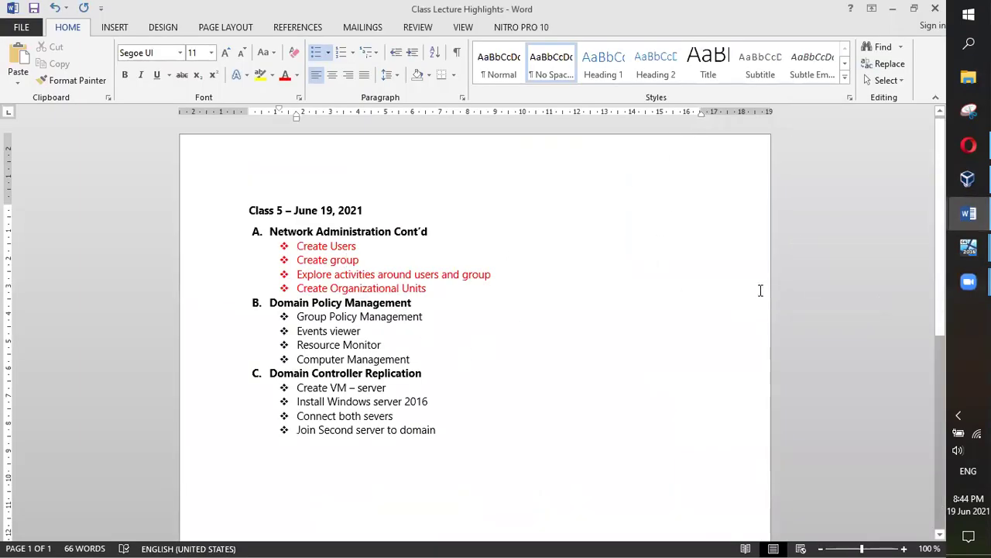
# Back on the Item Server, keep the Sales OU's name unchanged
pyautogui.click(893, 7)
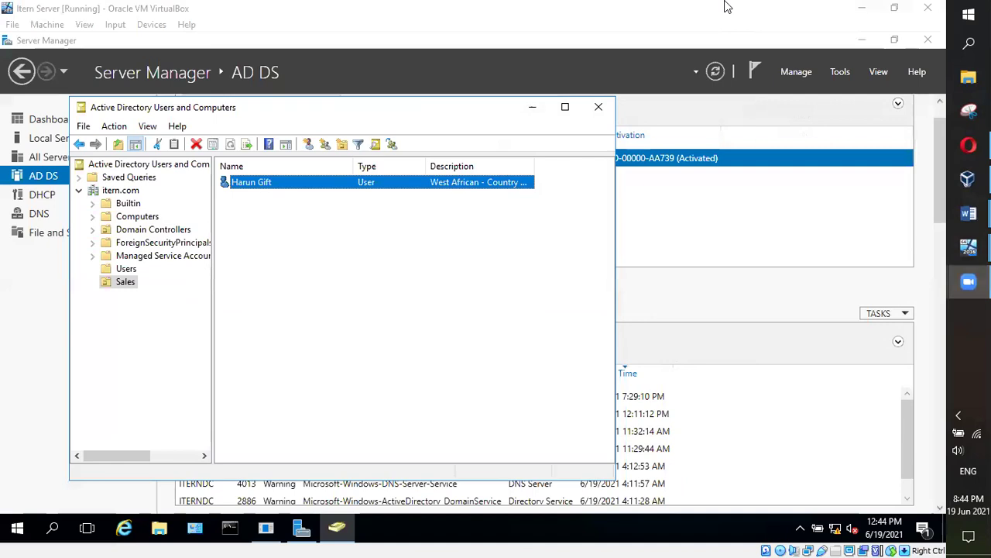
pyautogui.click(139, 346)
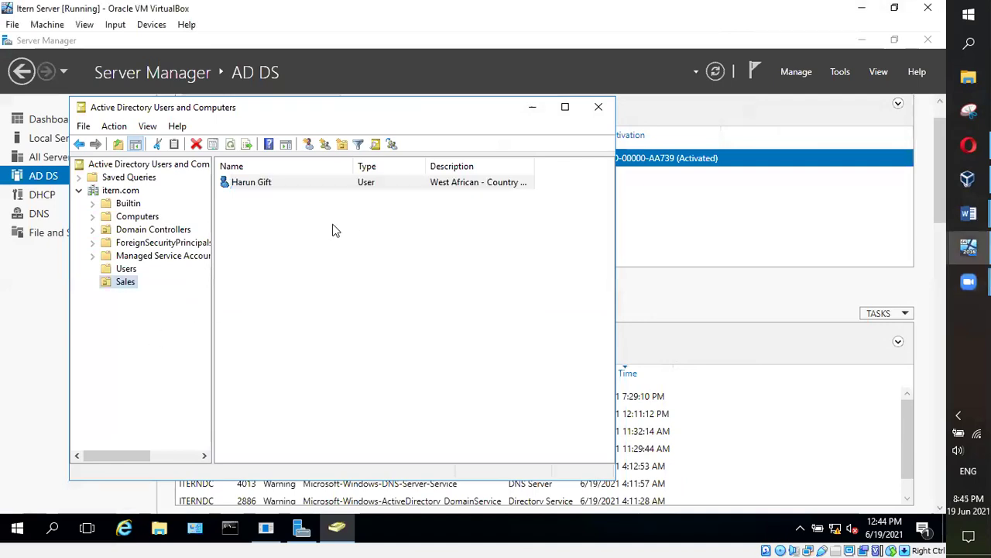
pyautogui.click(122, 286)
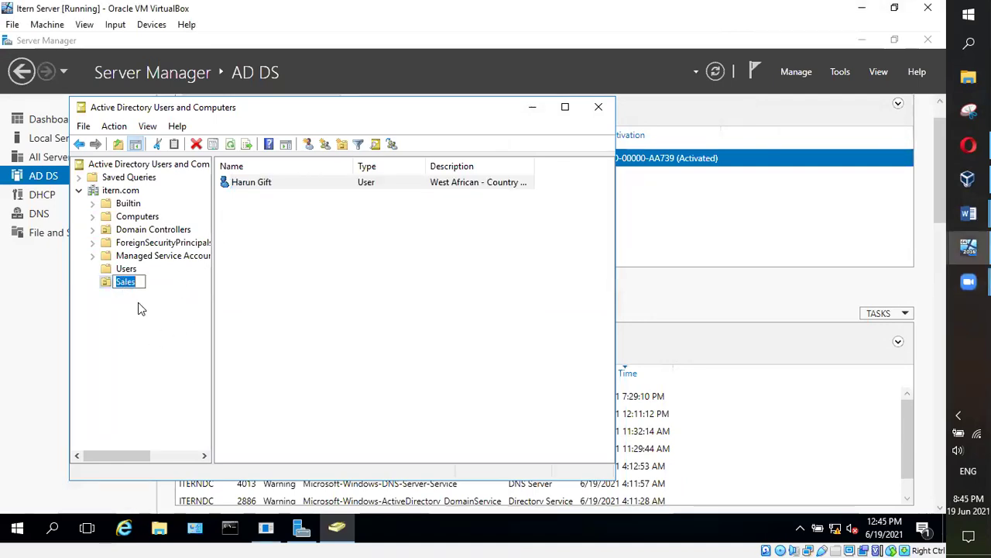
pyautogui.press('Return')
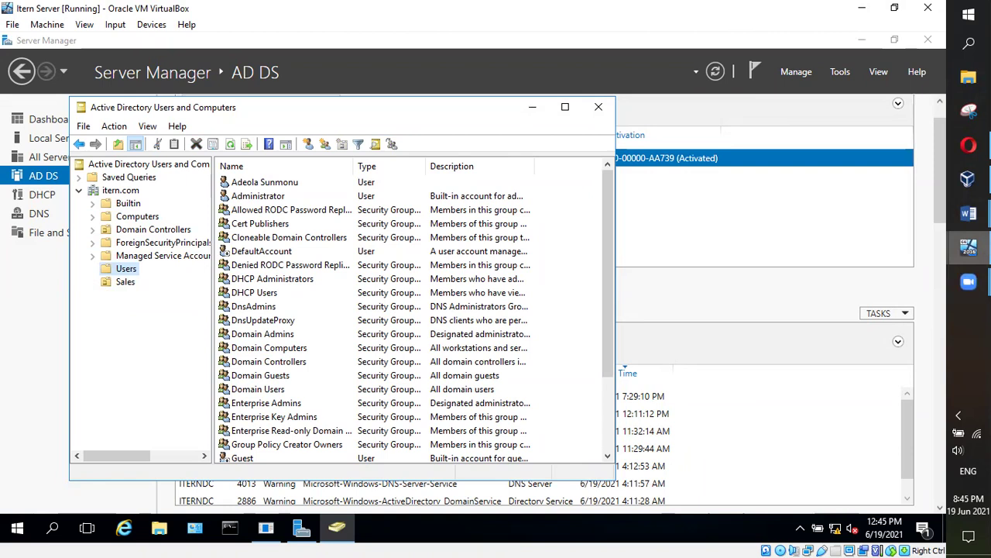
# Bring up the Class Note for Schedule 5 Word document
pyautogui.moveTo(968, 246)
pyautogui.moveTo(969, 213)
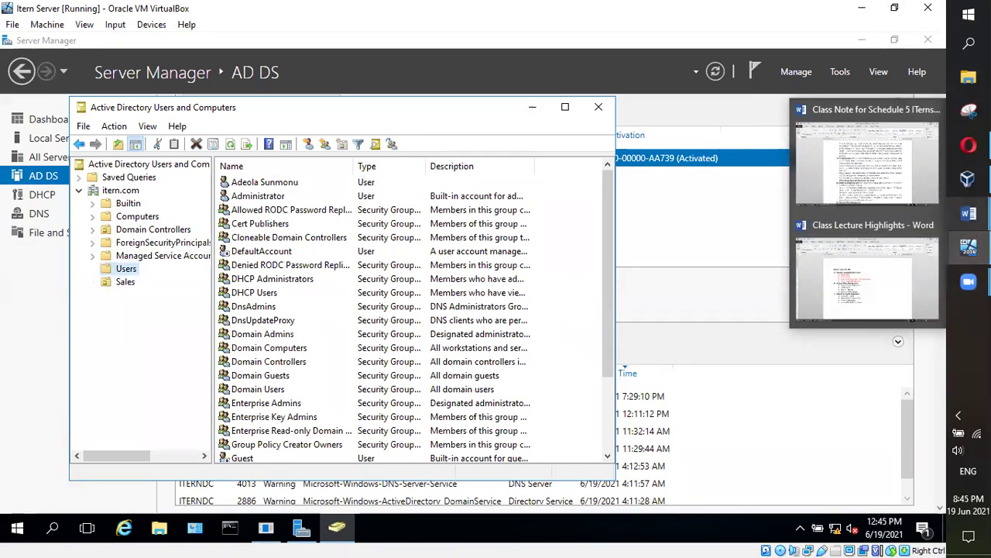
pyautogui.click(896, 194)
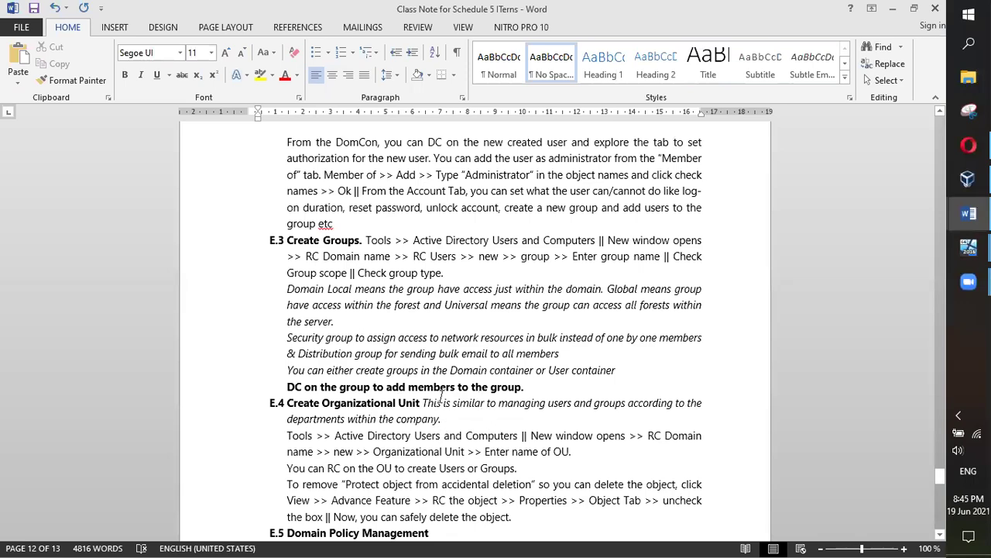
# Read down to section E.5 Domain Policy Management, then return to the Item Server VM
pyautogui.scroll(-4, 440, 395)
pyautogui.scroll(-3, 440, 396)
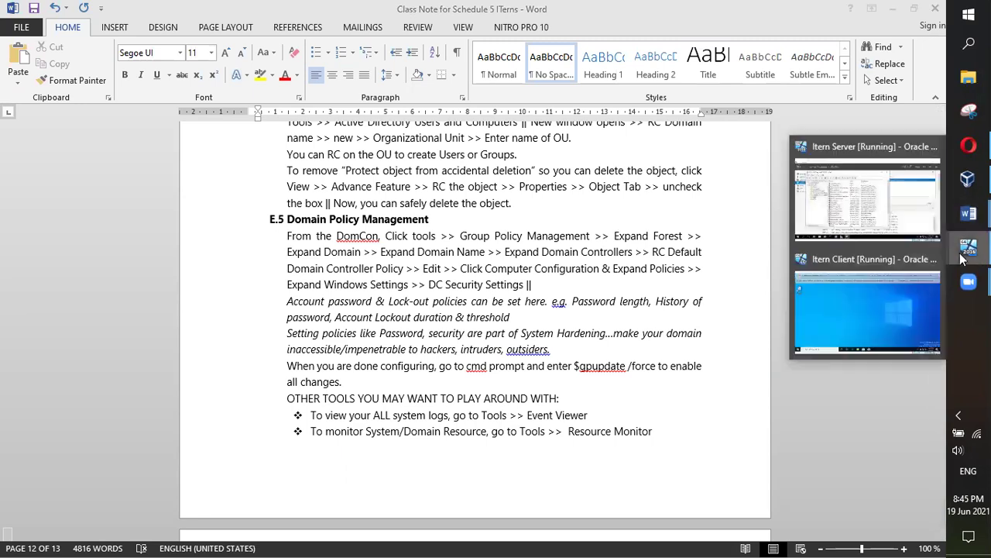
pyautogui.click(864, 223)
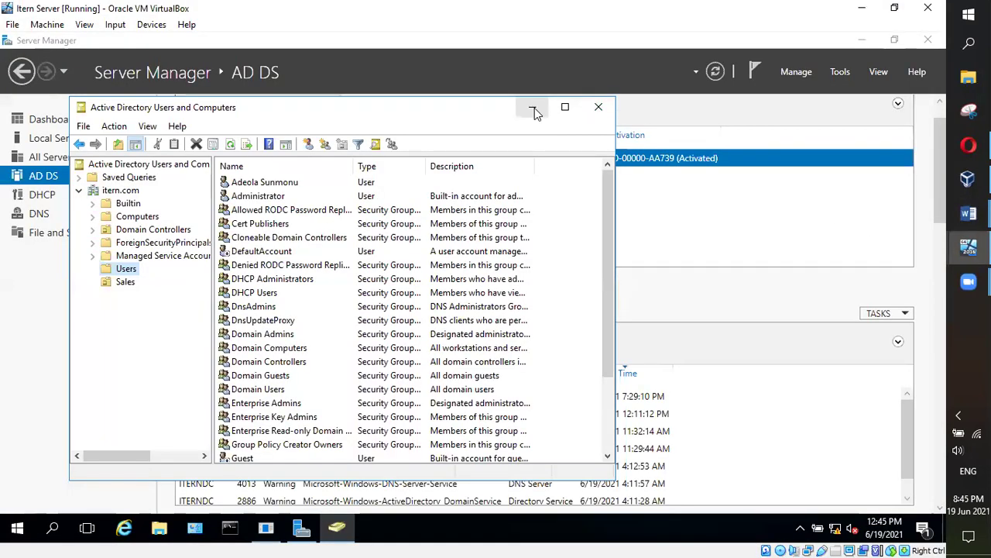
# Close Active Directory Users and Computers to reveal Server Manager's AD DS page
pyautogui.click(596, 108)
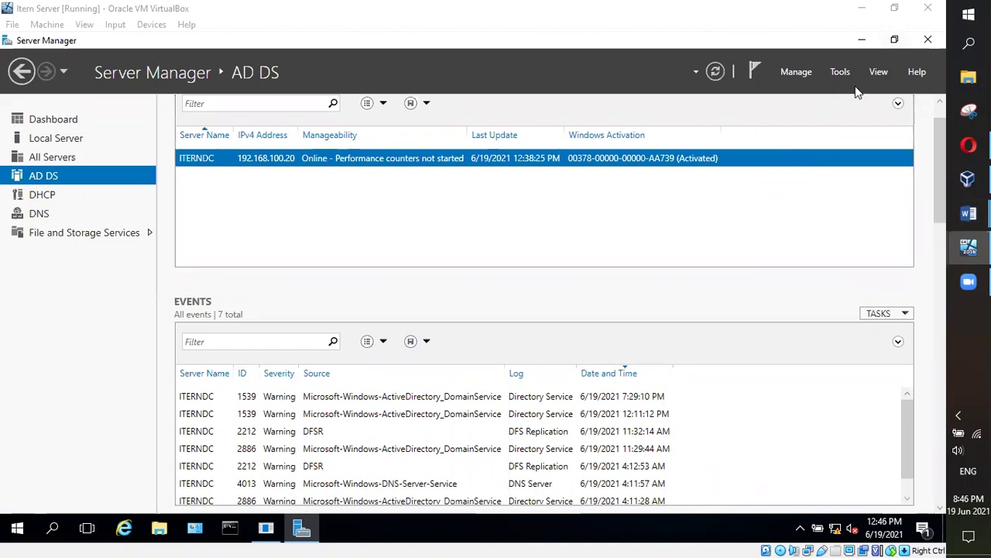
# Start Group Policy Management from Server Manager's Tools menu
pyautogui.click(840, 73)
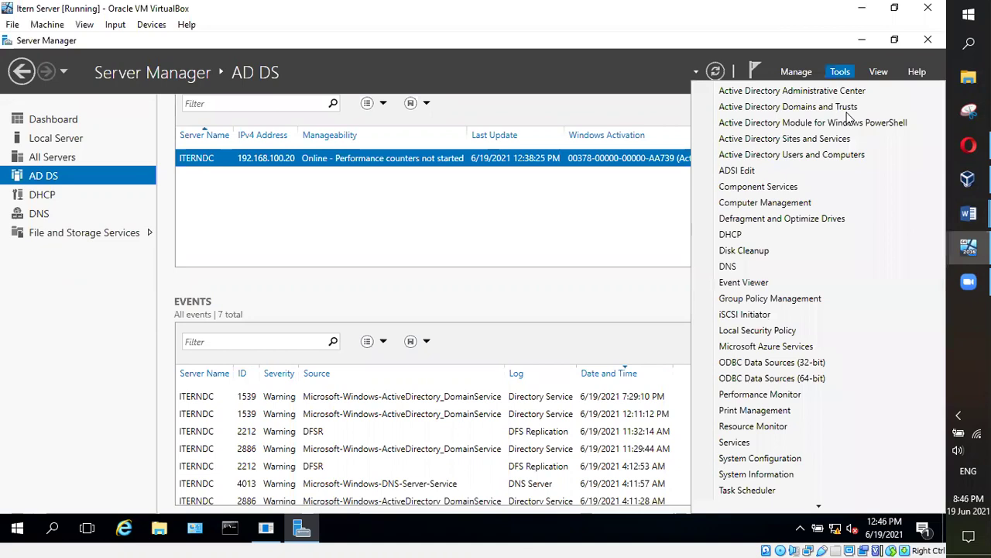
pyautogui.click(763, 300)
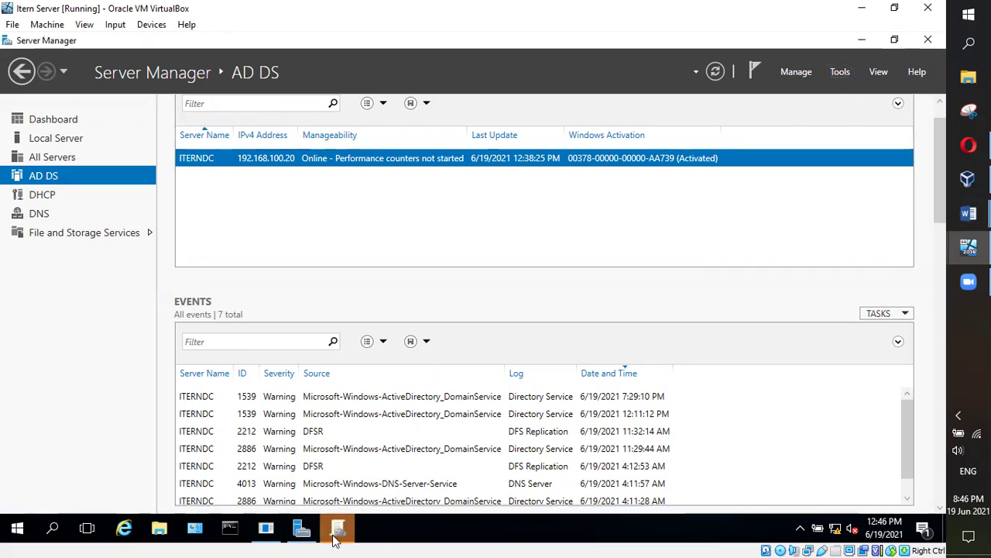
# Expand the itern.com forest through Domains and itern.com down to Domain Controllers
pyautogui.click(337, 536)
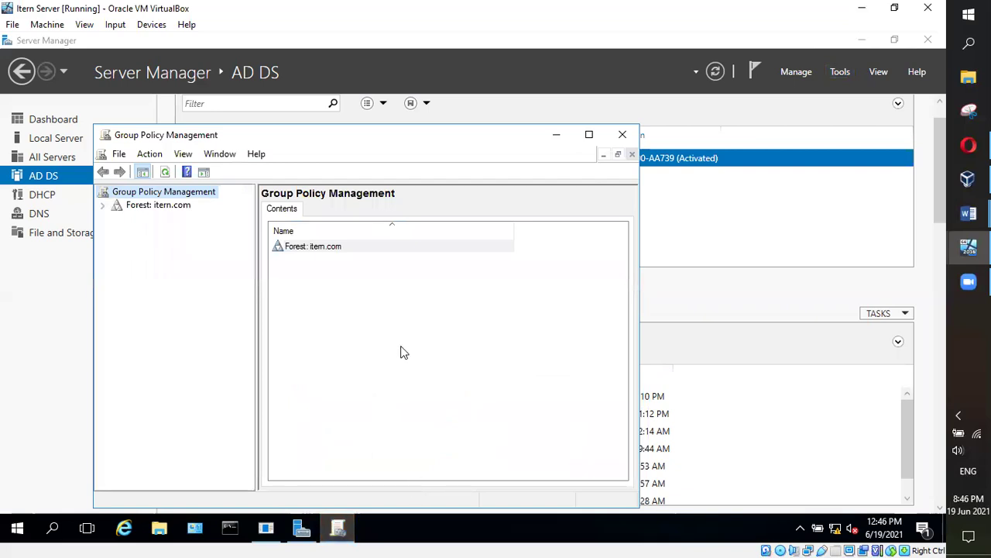
pyautogui.click(161, 206)
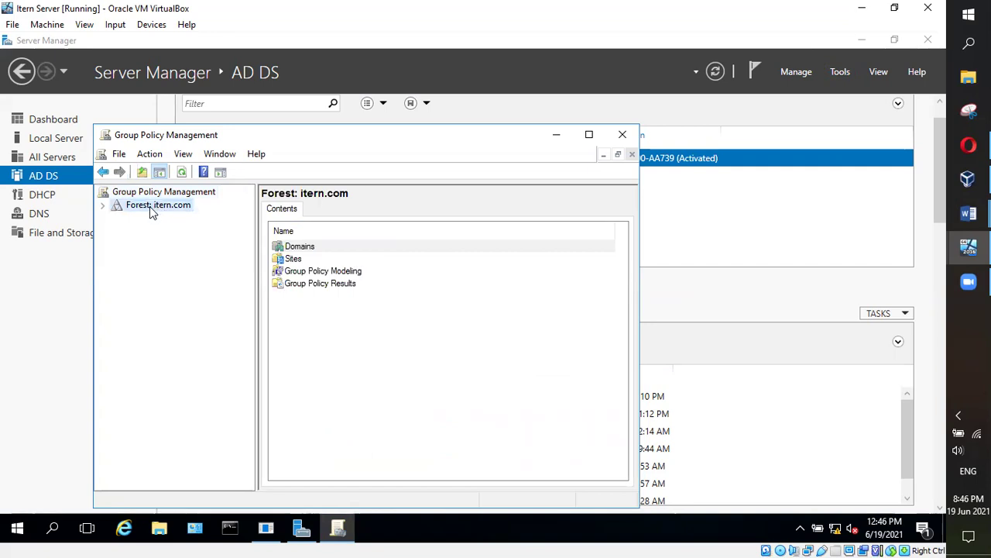
pyautogui.click(102, 206)
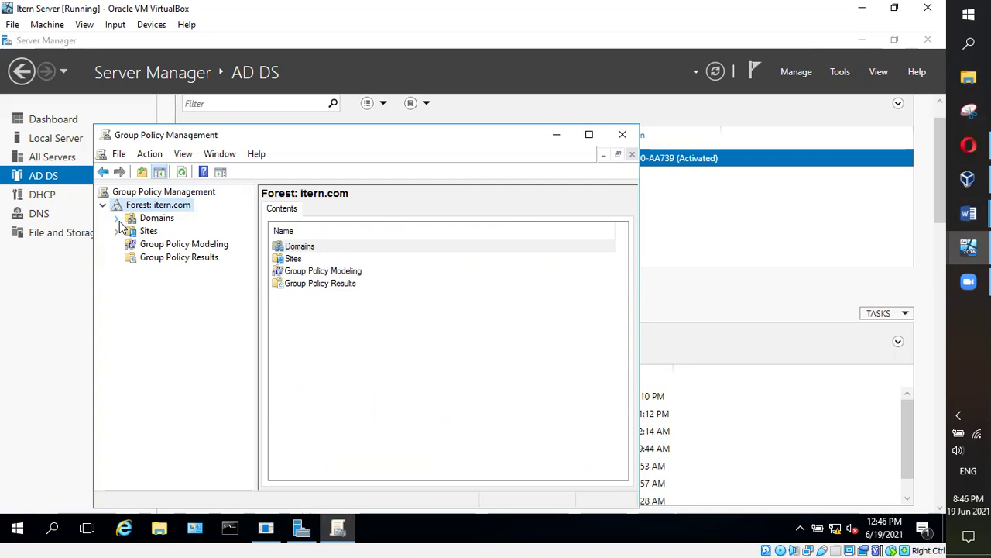
pyautogui.click(118, 219)
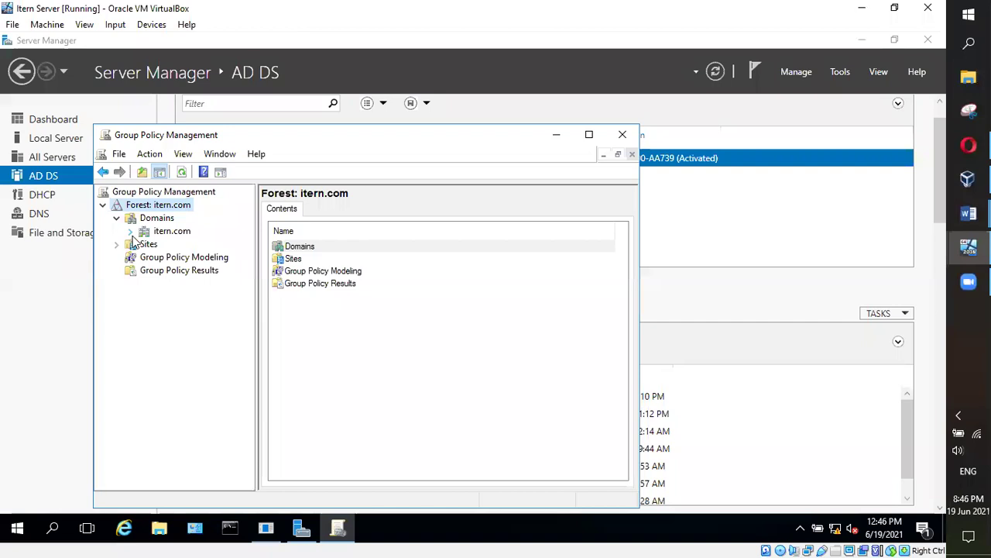
pyautogui.click(131, 232)
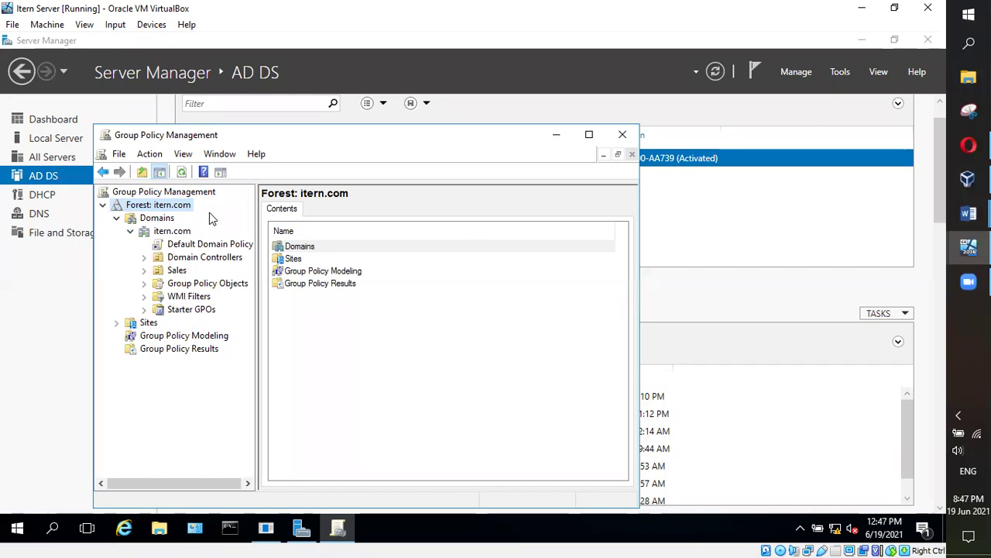
pyautogui.click(144, 258)
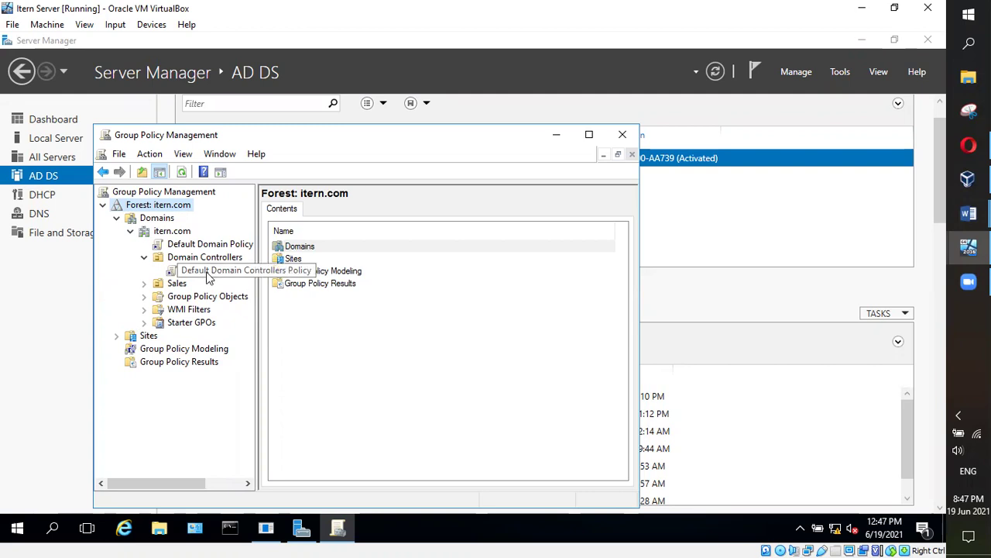
# Widen the tree pane and open Default Domain Controllers Policy for editing
pyautogui.moveTo(257, 216); pyautogui.dragTo(396, 216)
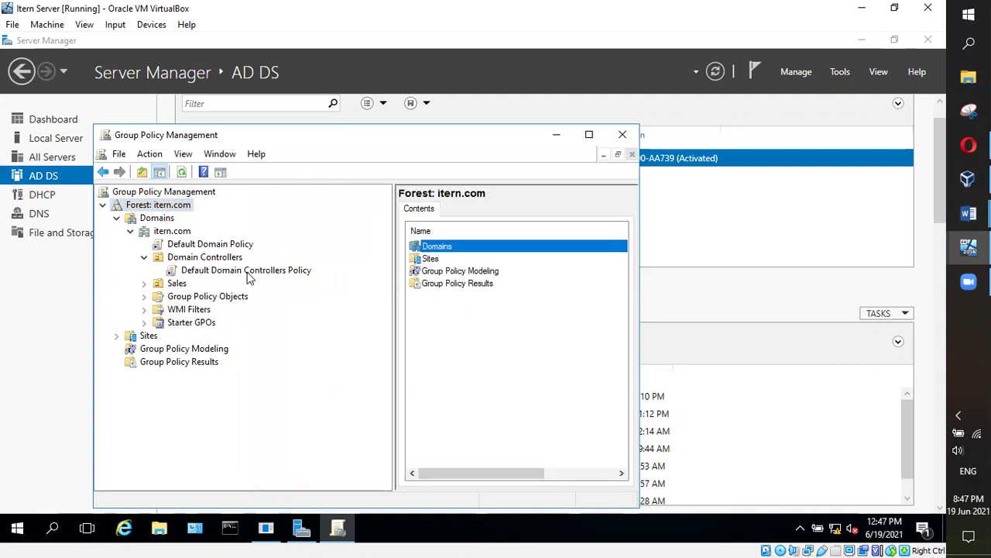
pyautogui.rightClick(251, 270)
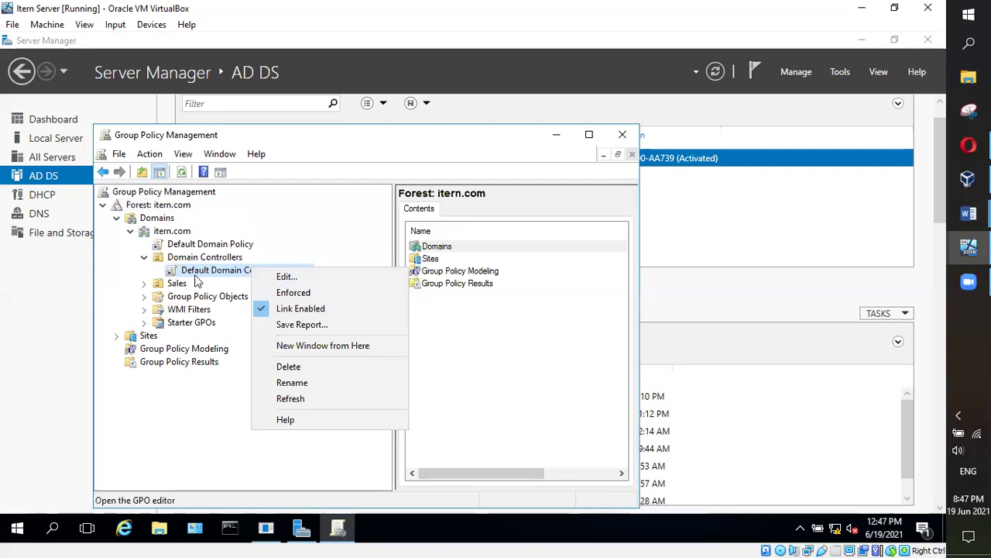
pyautogui.click(266, 275)
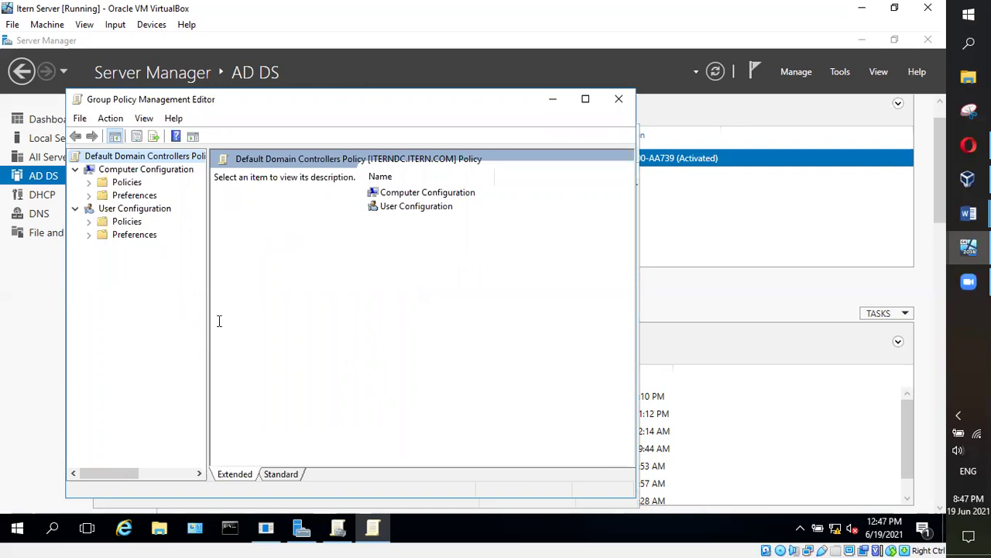
# In the policy editor, expand Computer Configuration > Policies > Windows Settings
pyautogui.click(155, 169)
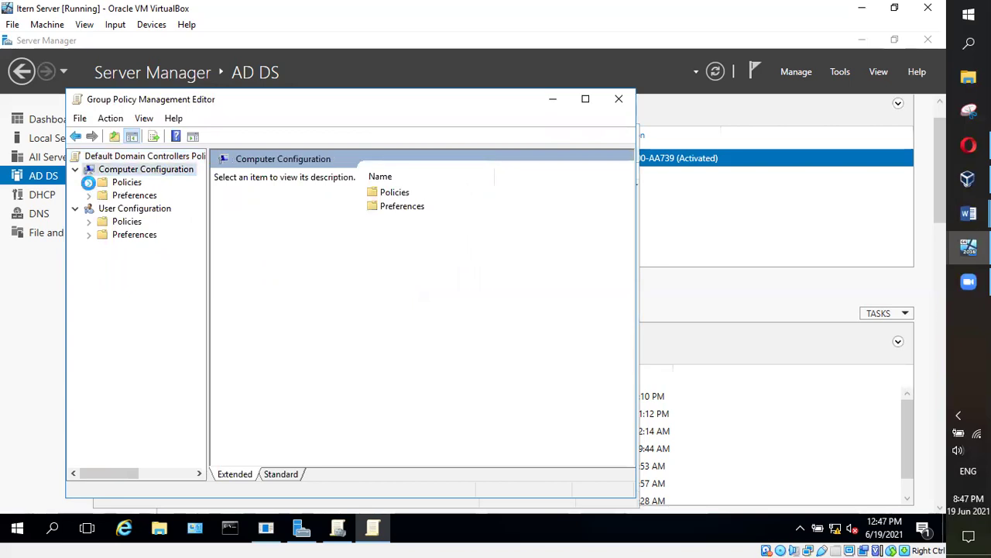
pyautogui.click(89, 183)
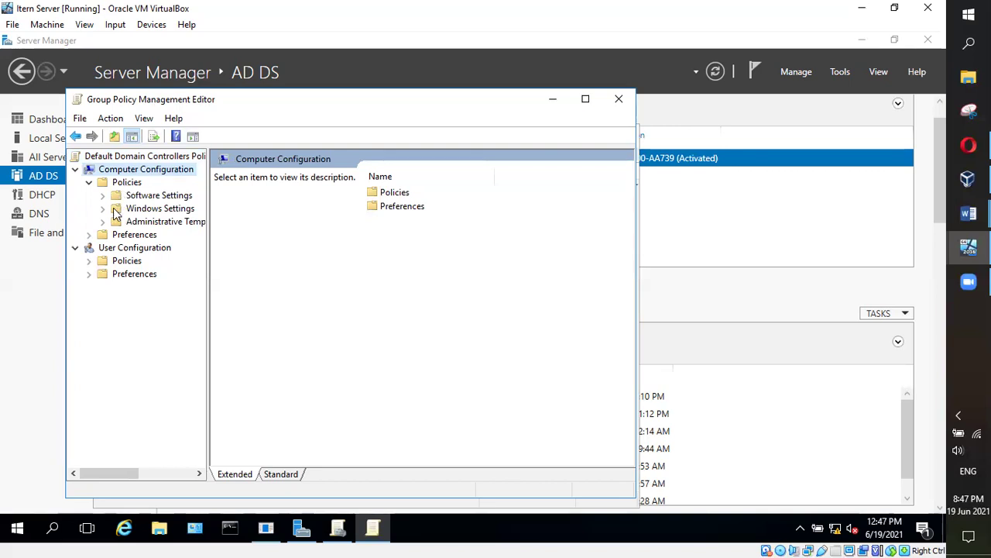
pyautogui.click(102, 208)
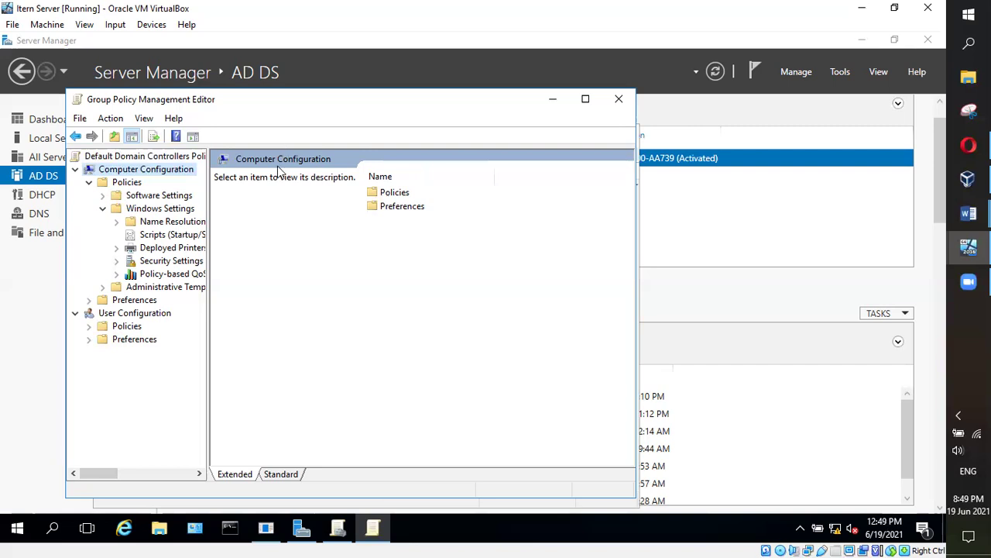
# Close the Group Policy Management Editor and Group Policy Management windows, back to Server Manager
pyautogui.click(619, 99)
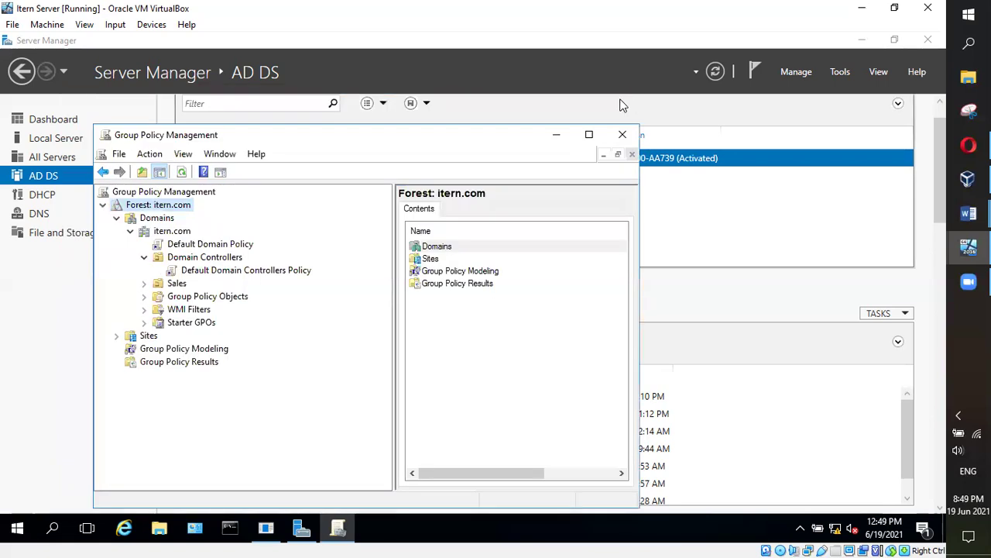
pyautogui.click(629, 134)
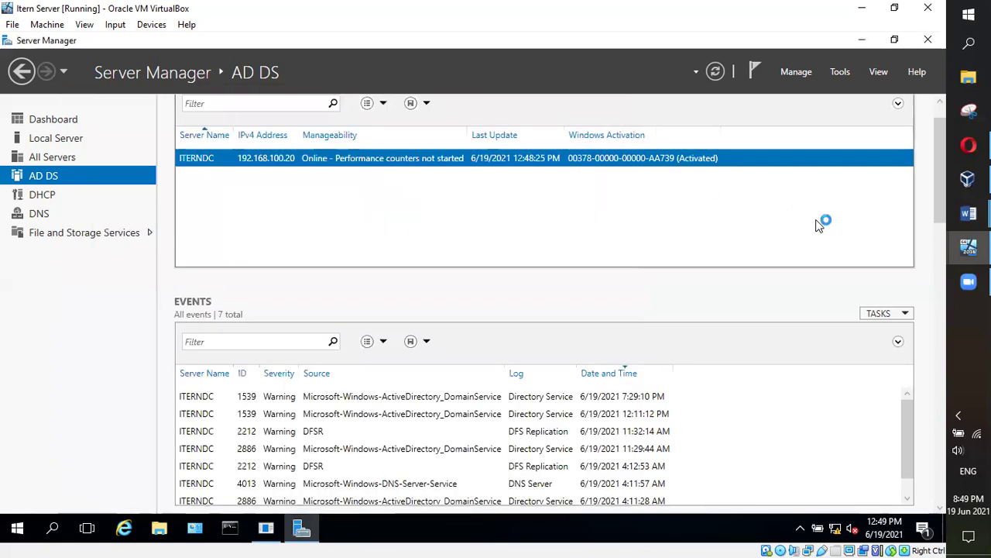
pyautogui.moveTo(968, 214)
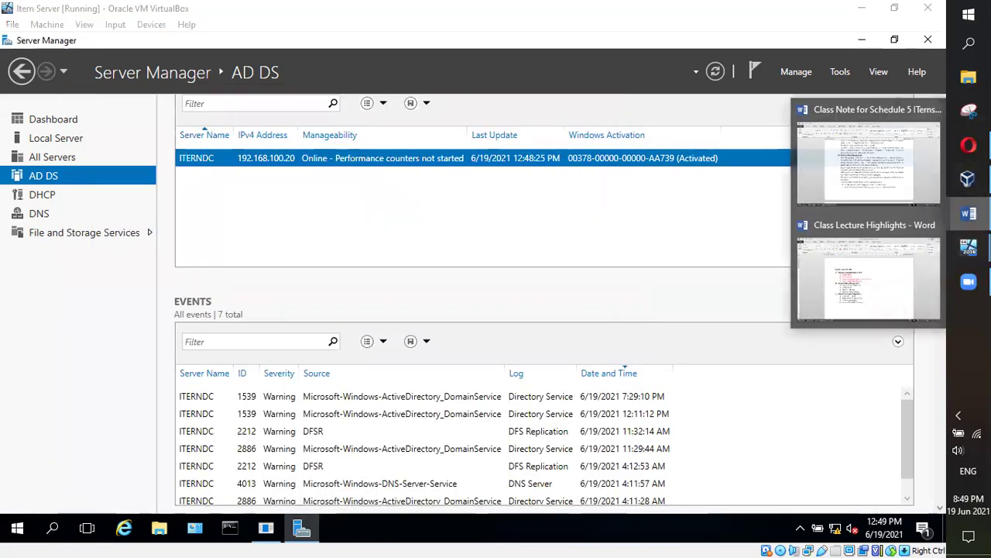
pyautogui.click(874, 303)
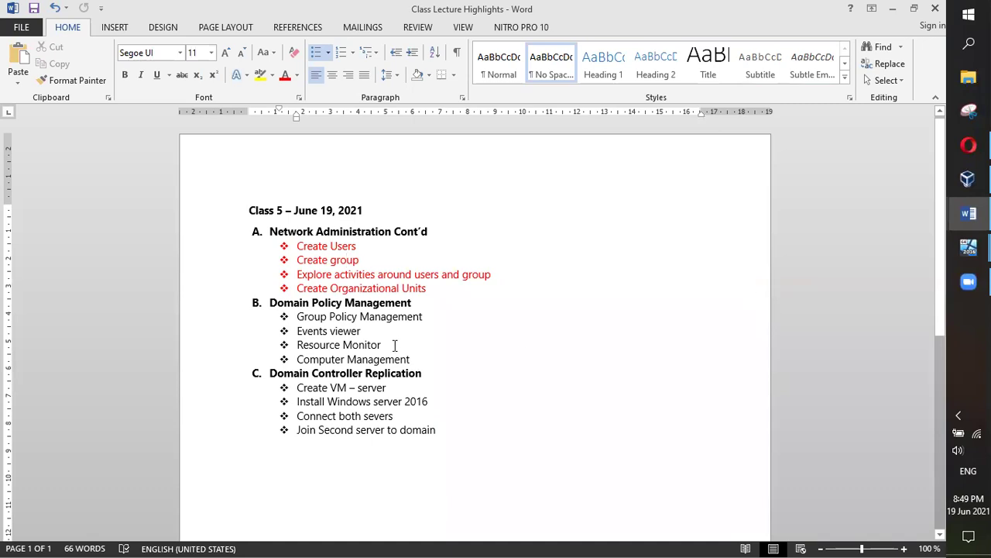
pyautogui.moveTo(439, 313); pyautogui.dragTo(297, 317)
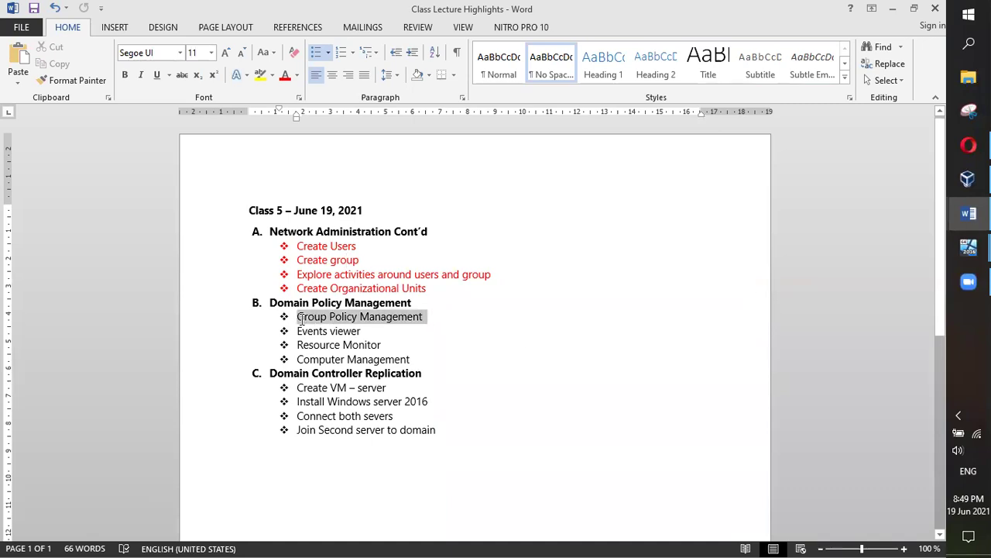
pyautogui.click(397, 322)
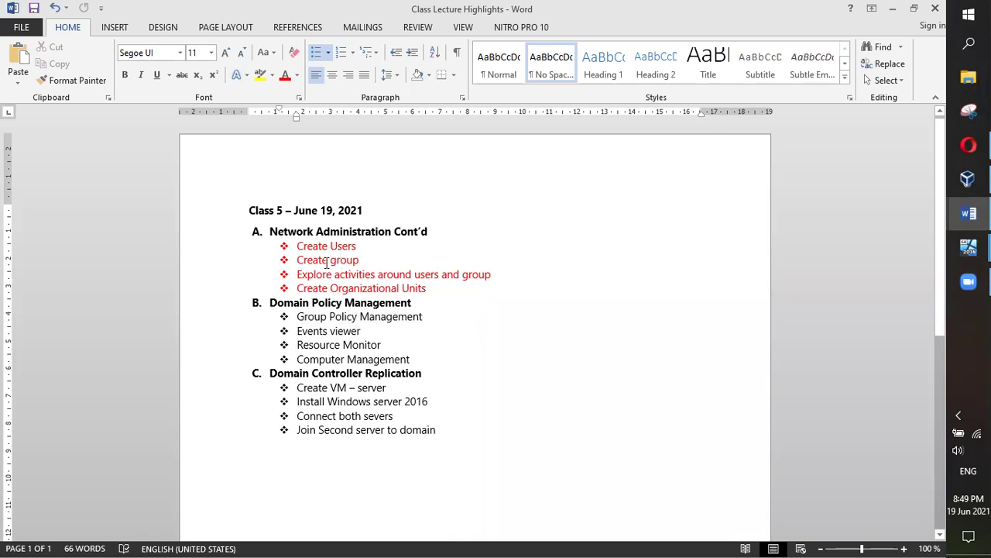
pyautogui.moveTo(443, 317); pyautogui.dragTo(299, 320)
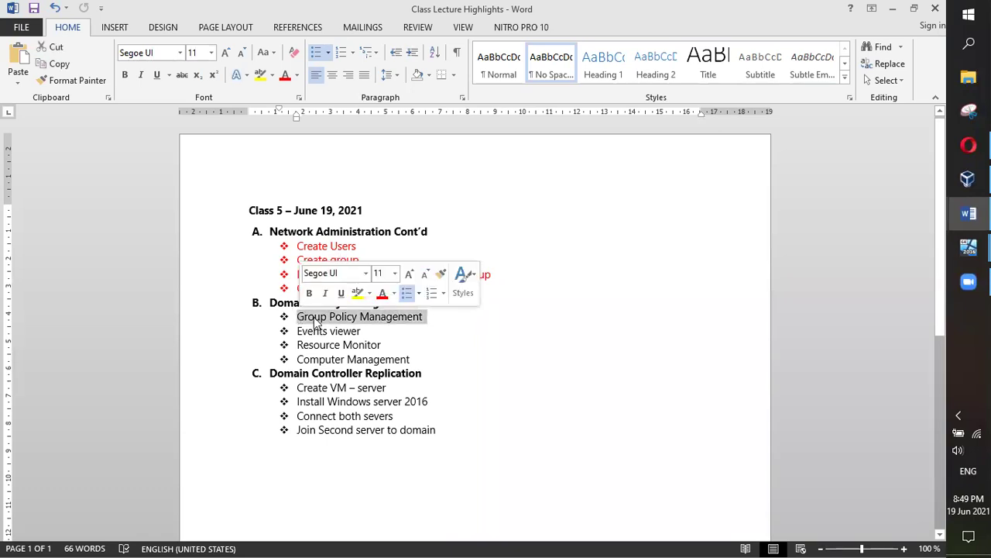
pyautogui.click(604, 216)
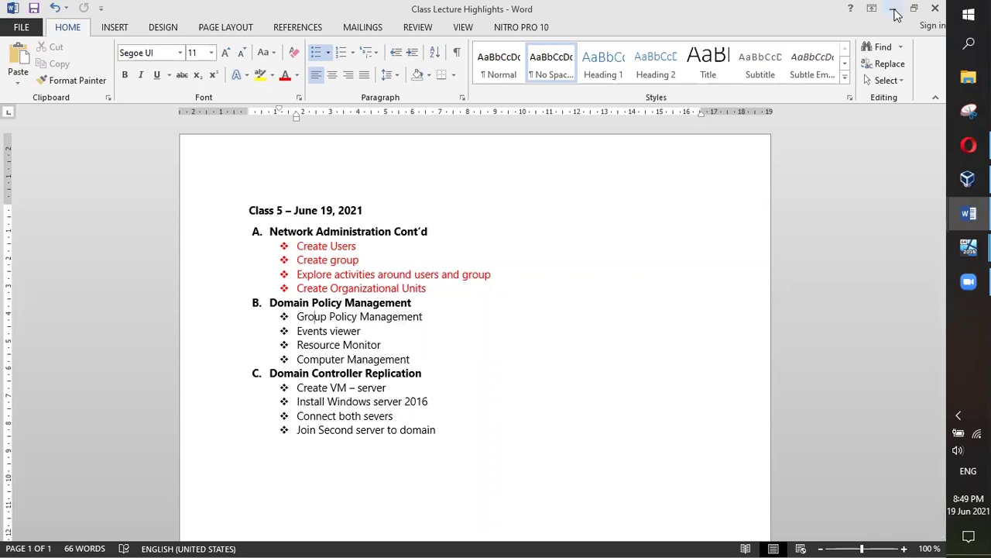
pyautogui.click(892, 8)
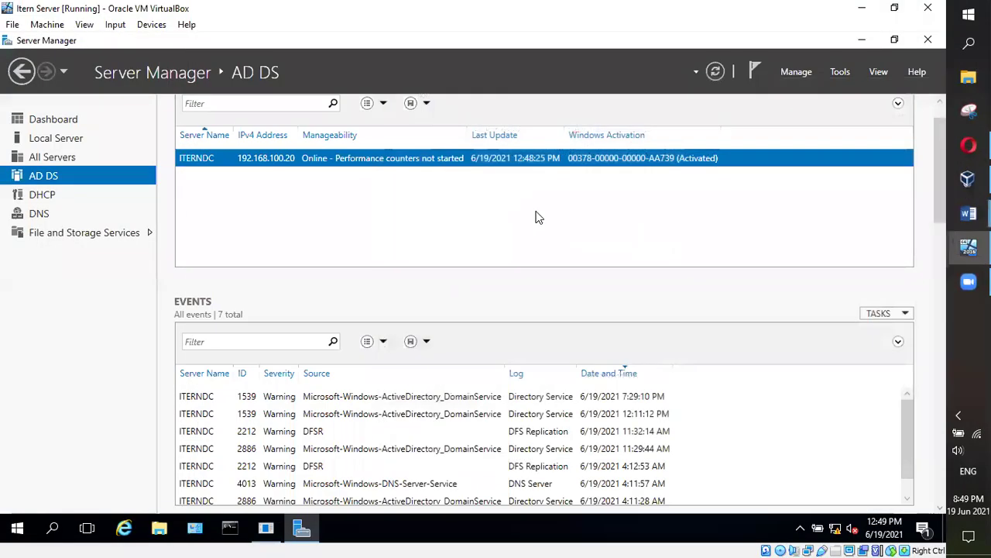
pyautogui.click(840, 71)
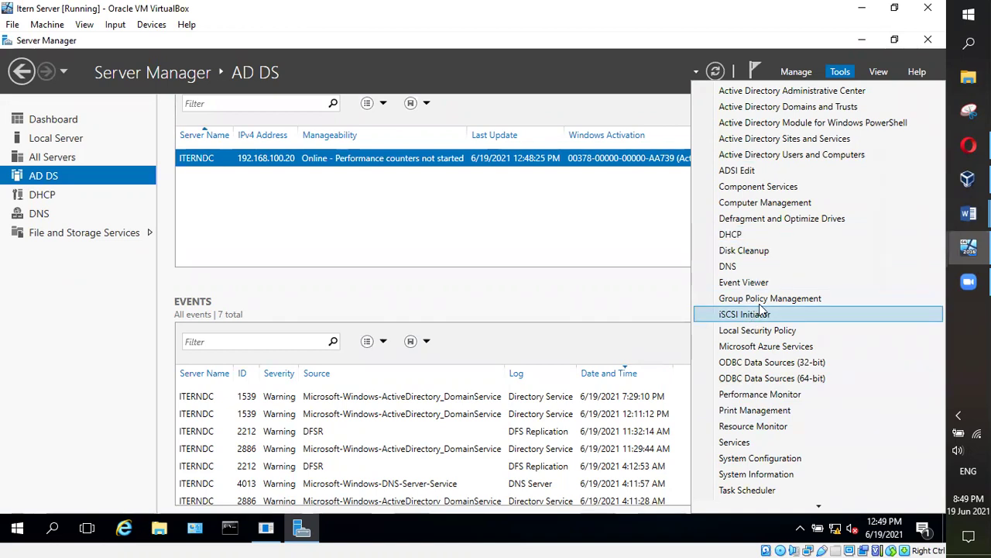
# Relaunch Group Policy Management from Server Manager Tools and expand the itern.com forest
pyautogui.click(771, 298)
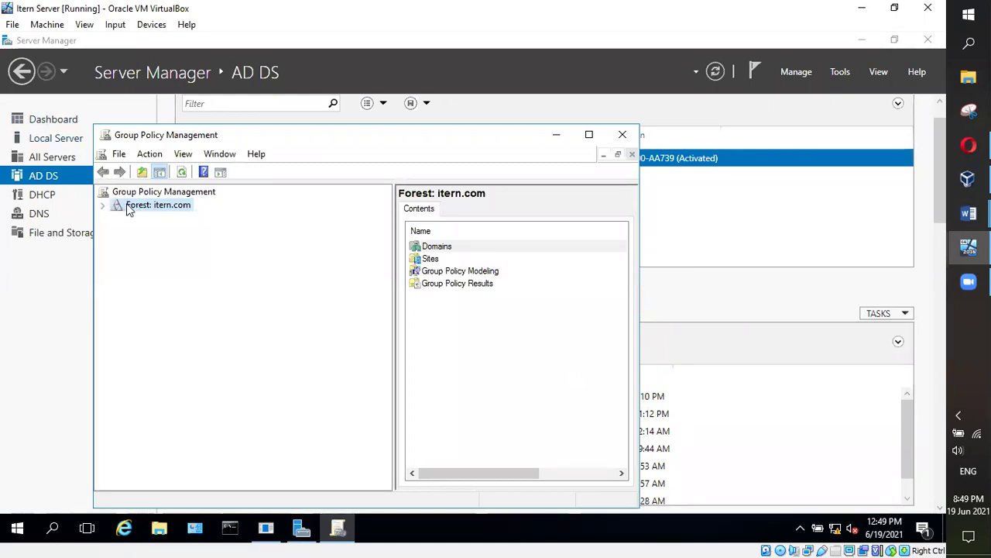
pyautogui.click(104, 206)
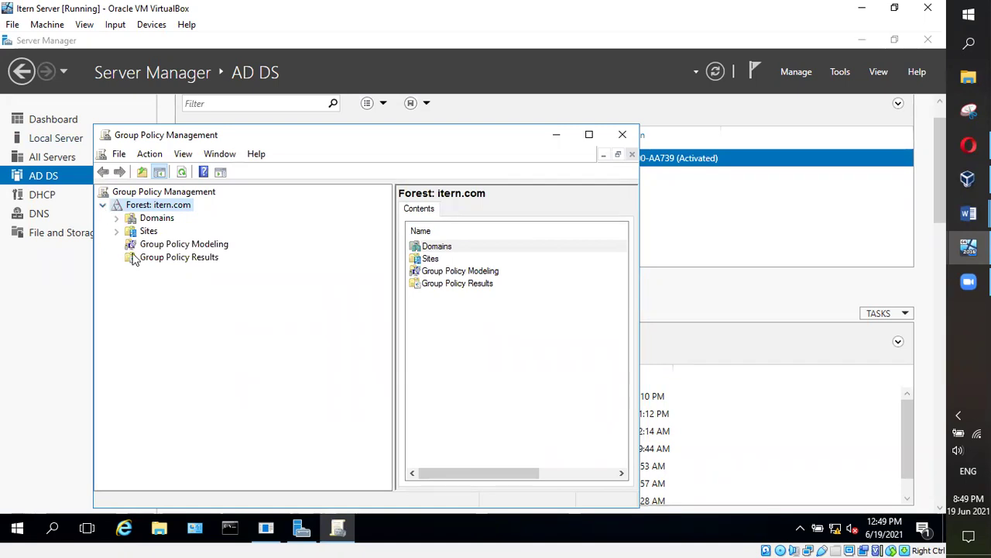
# Expand Domains > itern.com > Domain Controllers and edit the Default Domain Controllers Policy
pyautogui.click(117, 219)
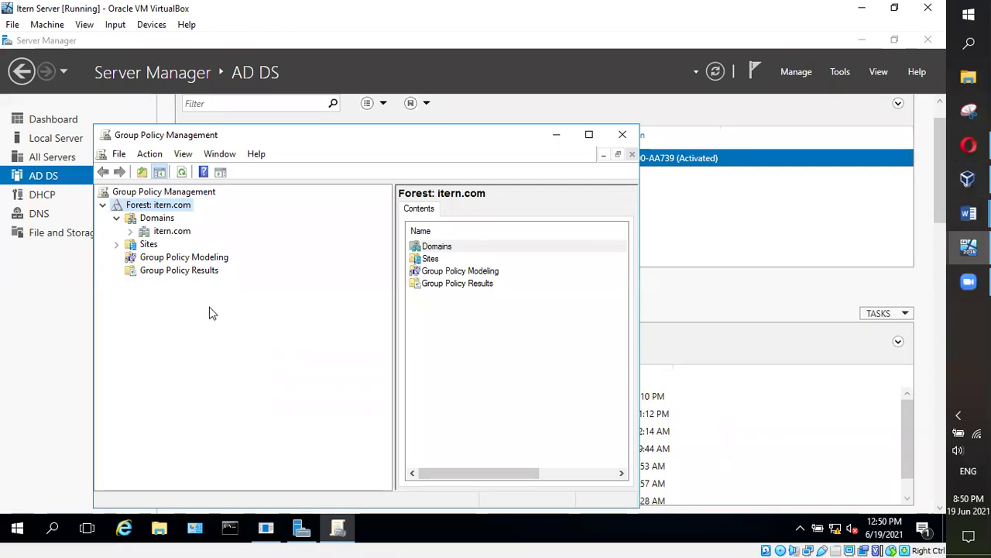
pyautogui.click(130, 232)
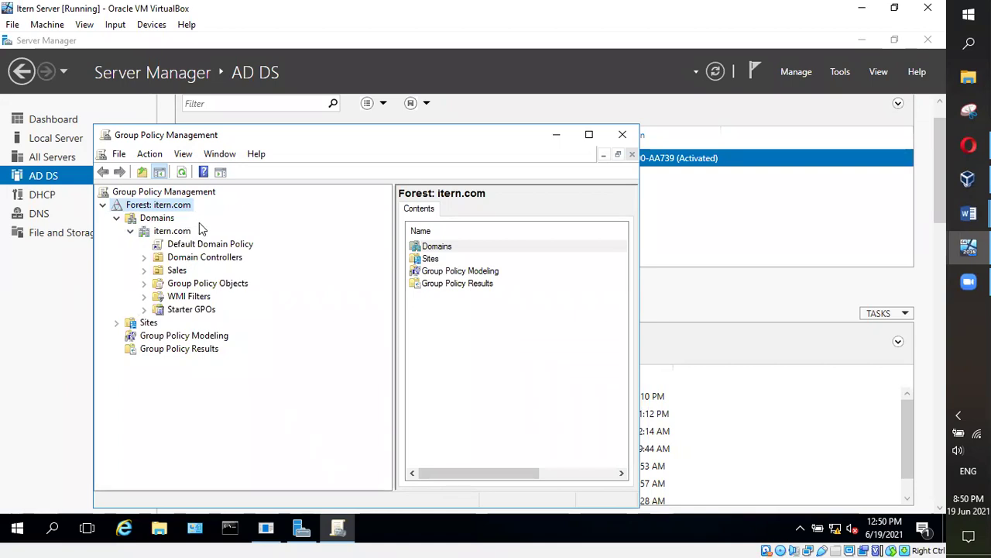
pyautogui.click(143, 257)
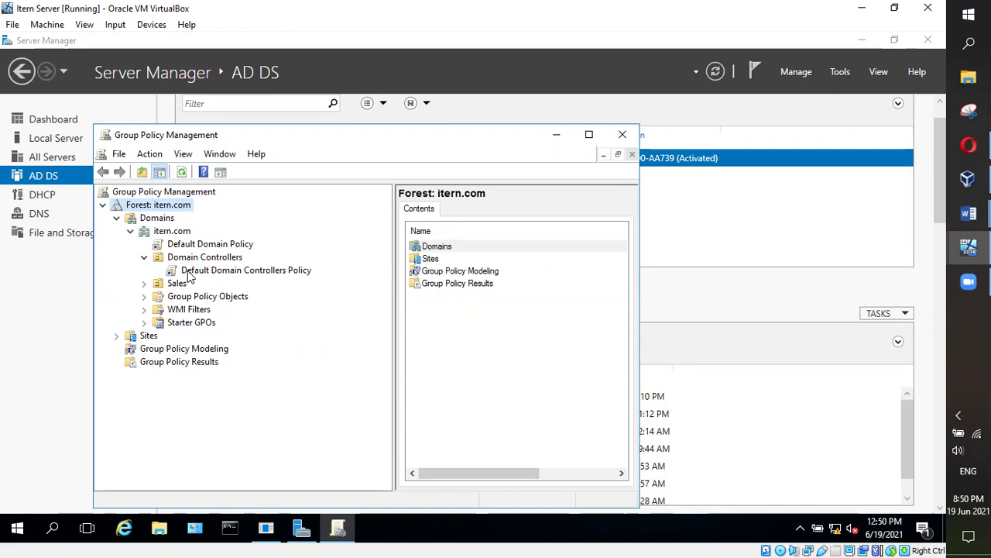
pyautogui.rightClick(249, 274)
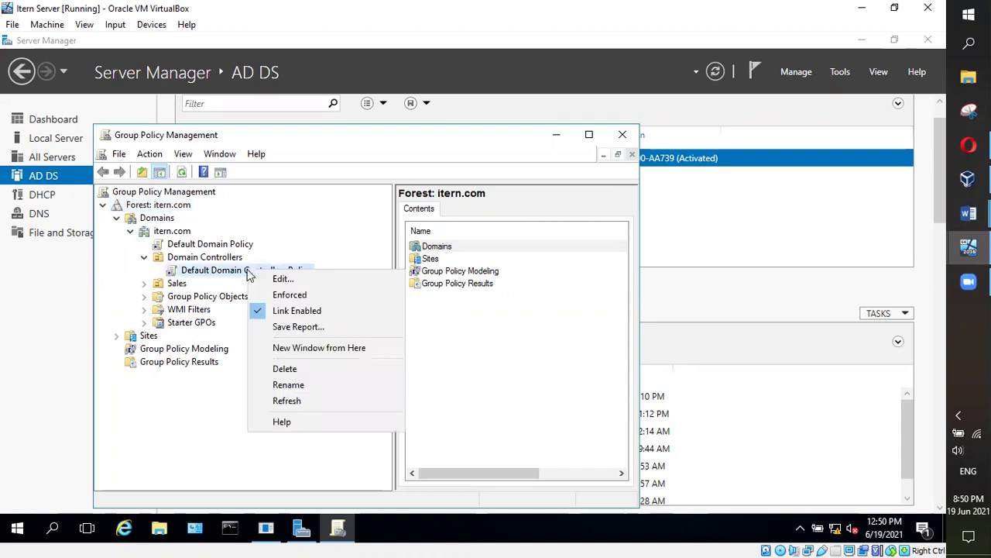
pyautogui.click(271, 280)
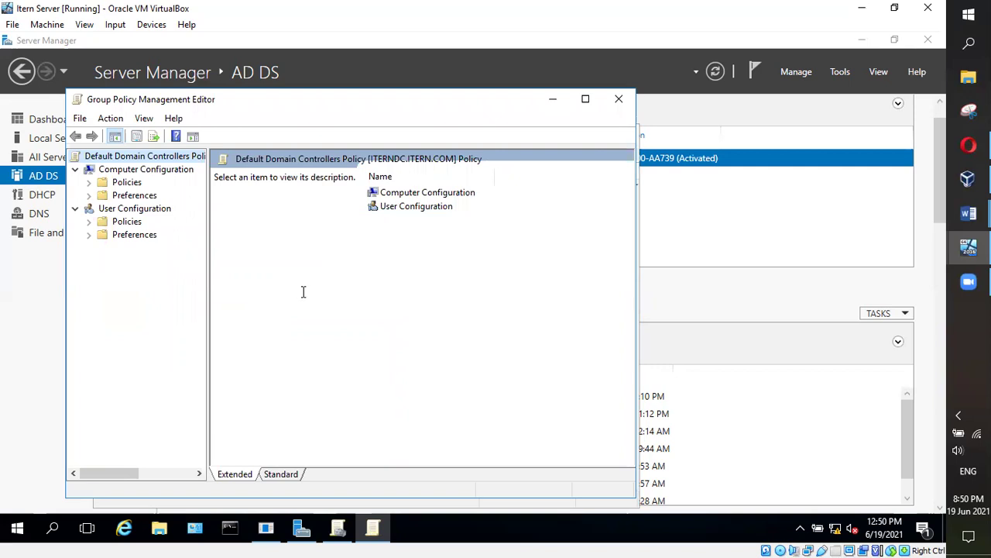
# Expand Computer Configuration > Policies > Windows Settings and list the Security Settings categories
pyautogui.click(89, 183)
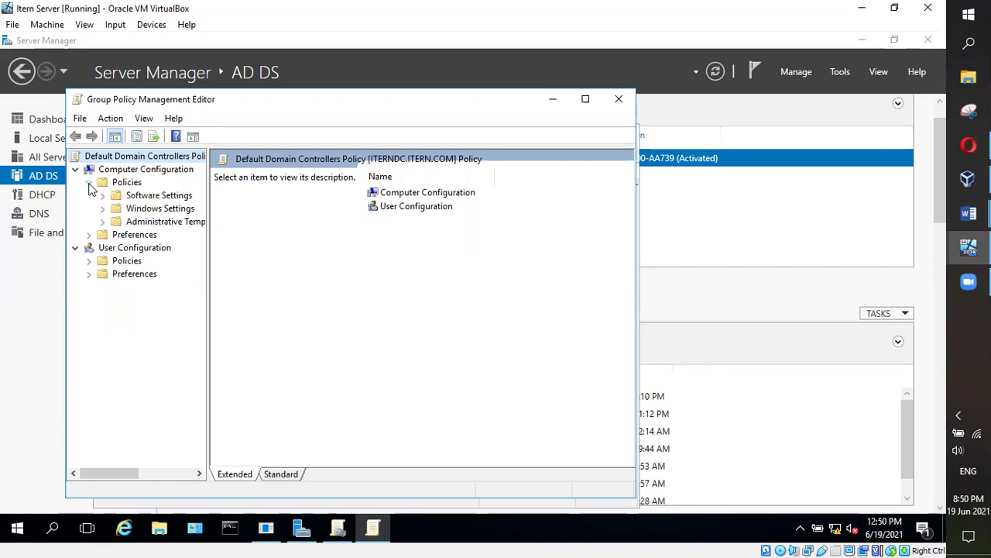
pyautogui.click(103, 195)
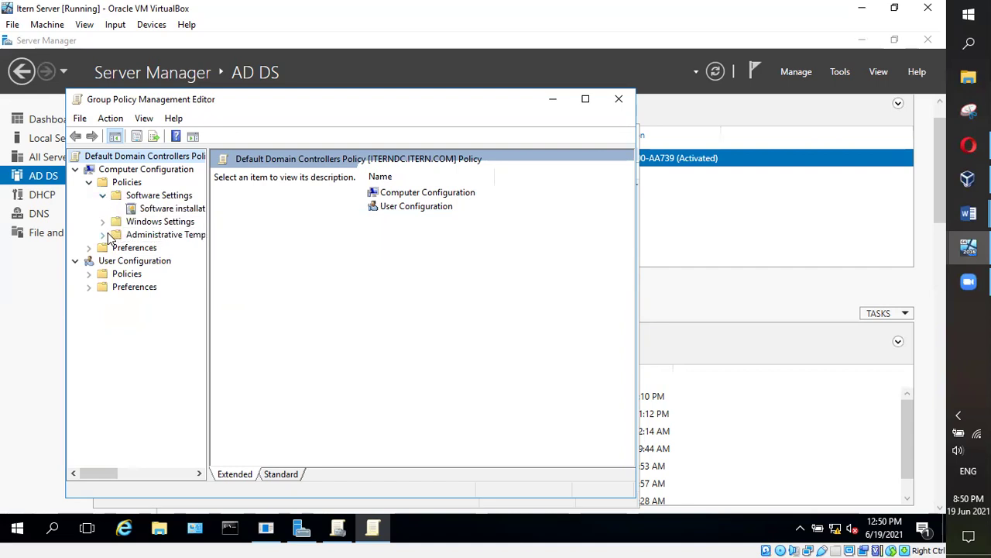
pyautogui.click(105, 235)
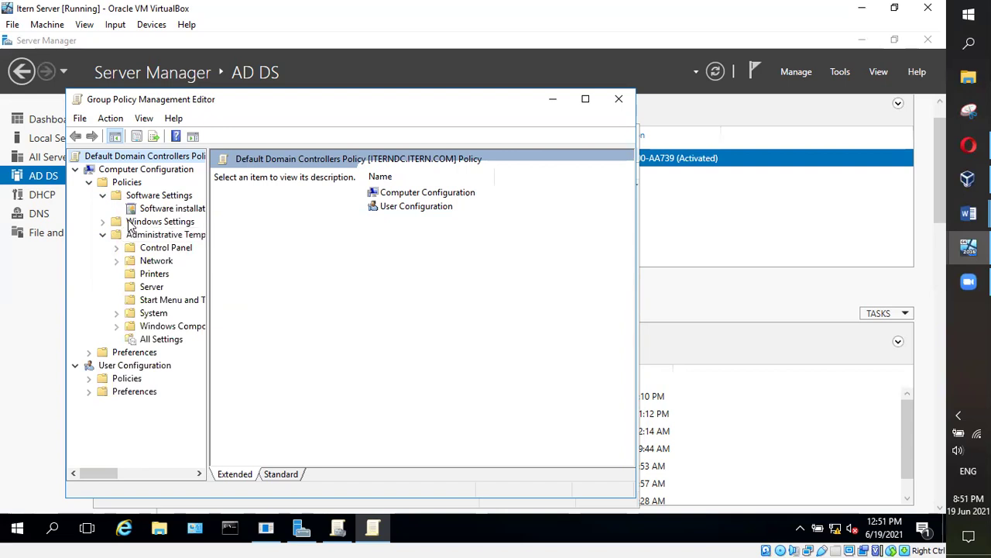
pyautogui.click(104, 236)
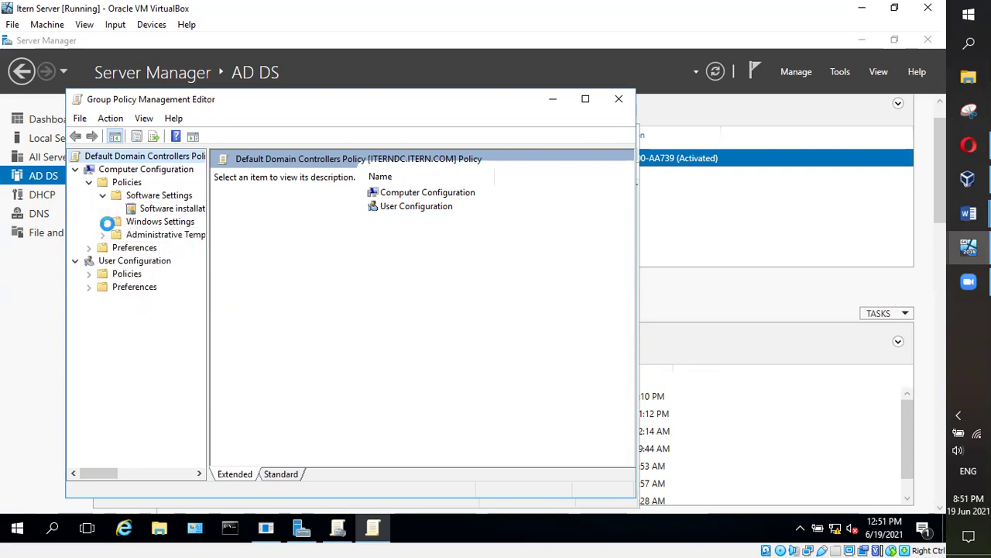
pyautogui.click(103, 222)
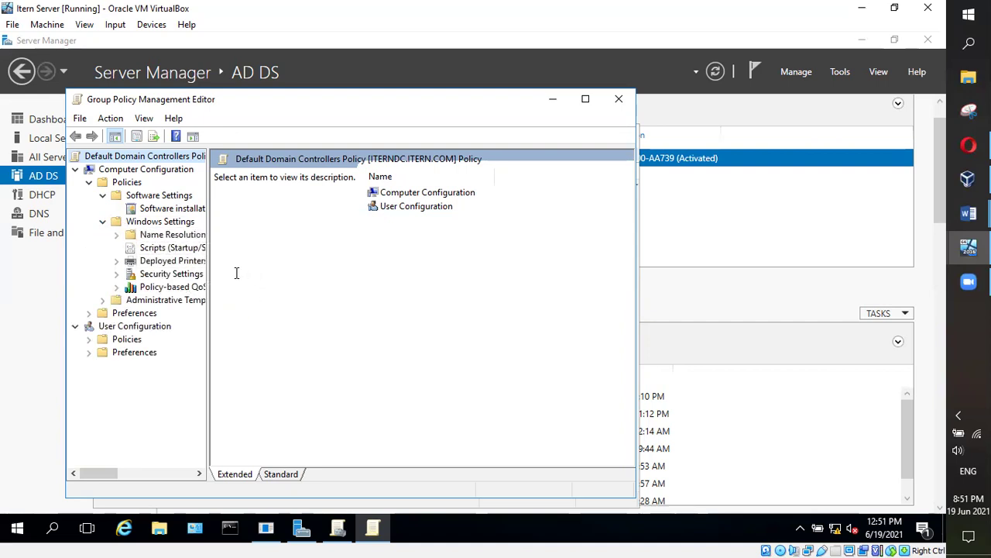
pyautogui.click(150, 223)
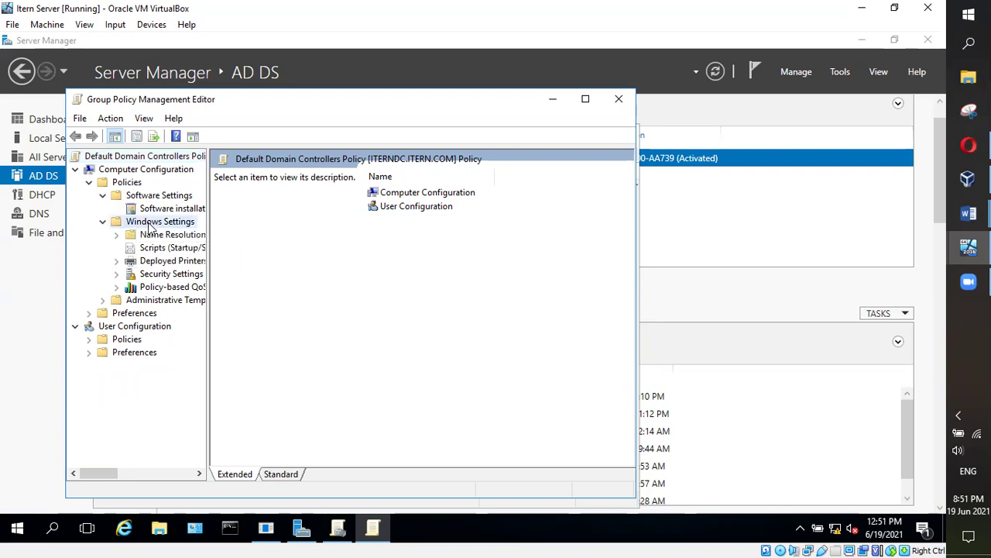
pyautogui.click(116, 275)
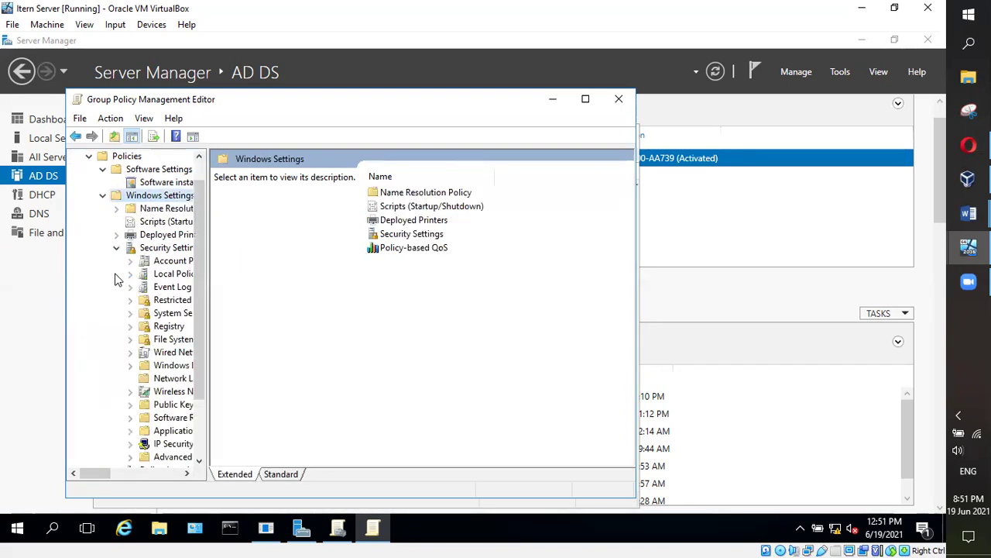
pyautogui.doubleClick(174, 256)
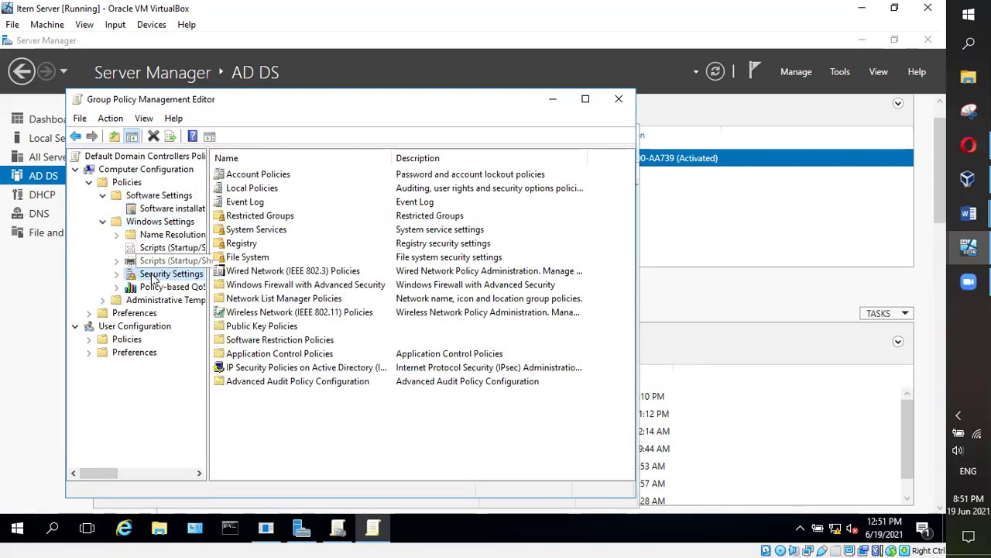
# Switch to the Word class notes at section E.5 Domain Policy Management
pyautogui.rightClick(155, 274)
pyautogui.click(498, 442)
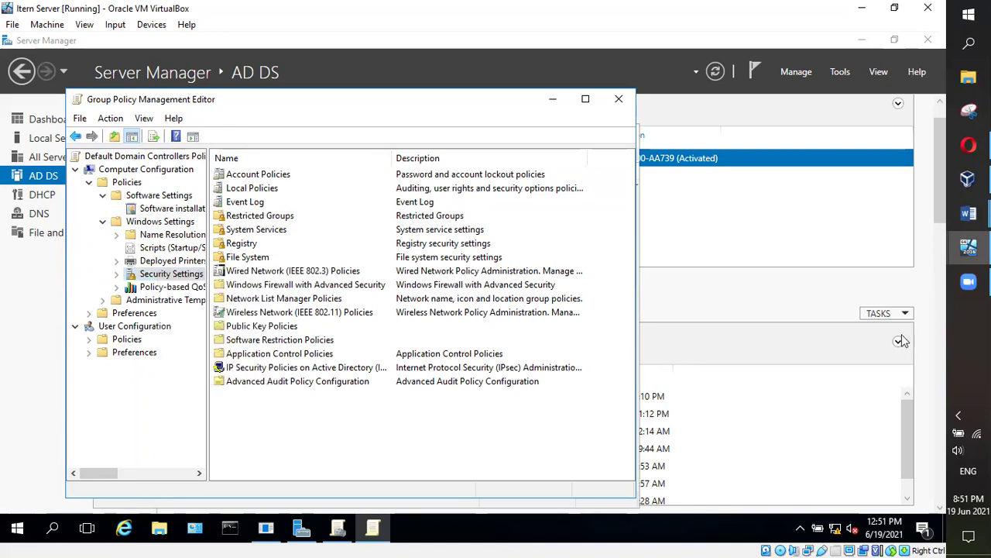
pyautogui.moveTo(968, 213)
pyautogui.click(879, 169)
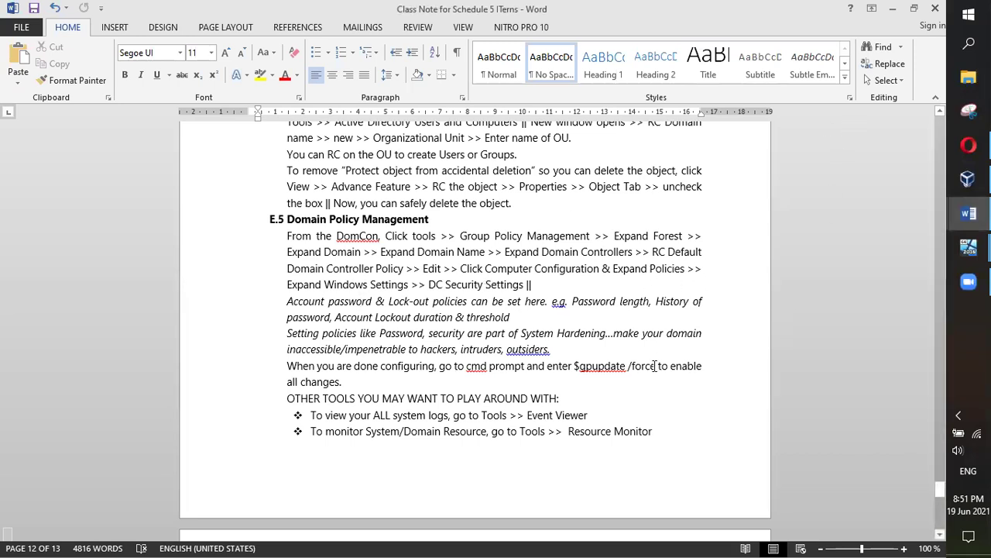
pyautogui.moveTo(969, 247)
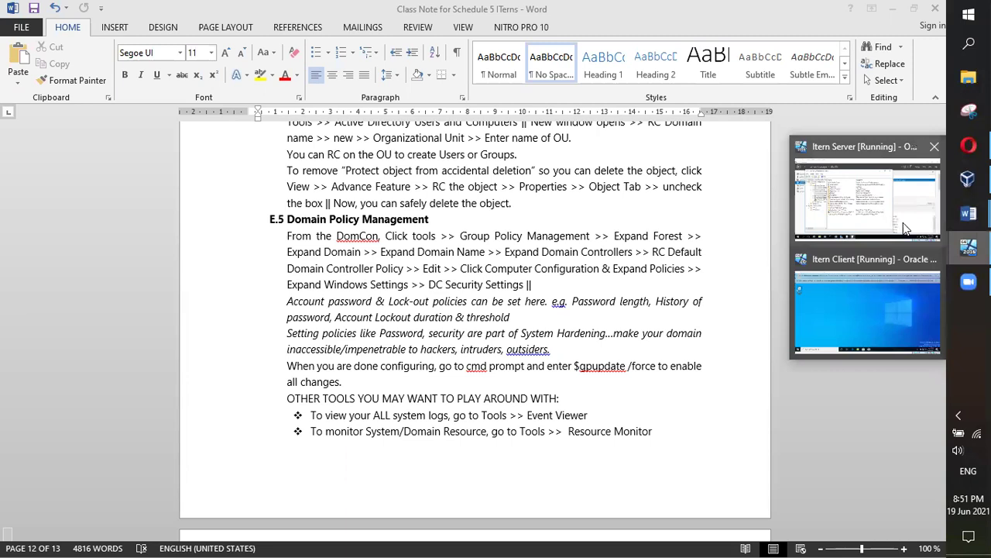
pyautogui.click(867, 217)
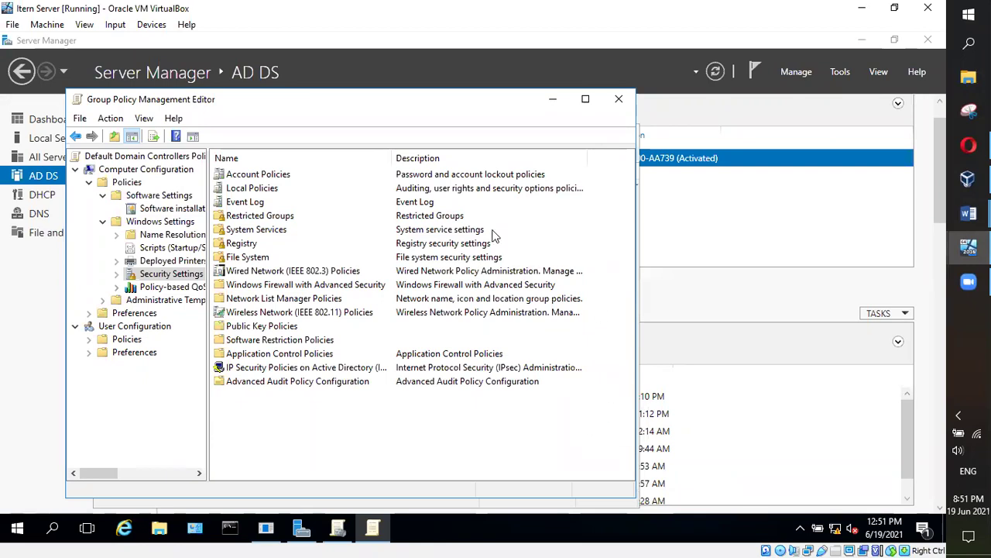
# Collapse the policy tree and re-expand it down to the Security Settings categories
pyautogui.doubleClick(247, 176)
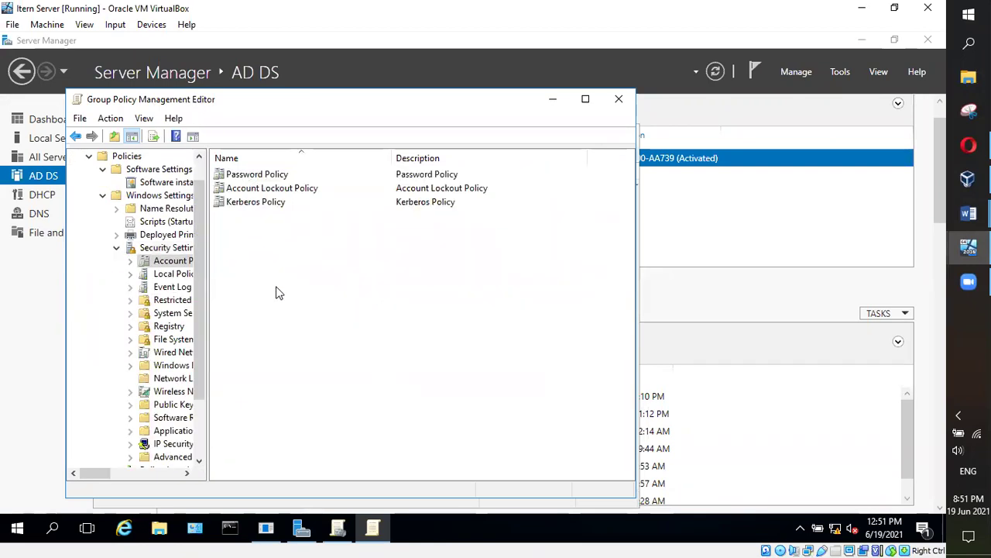
pyautogui.click(118, 248)
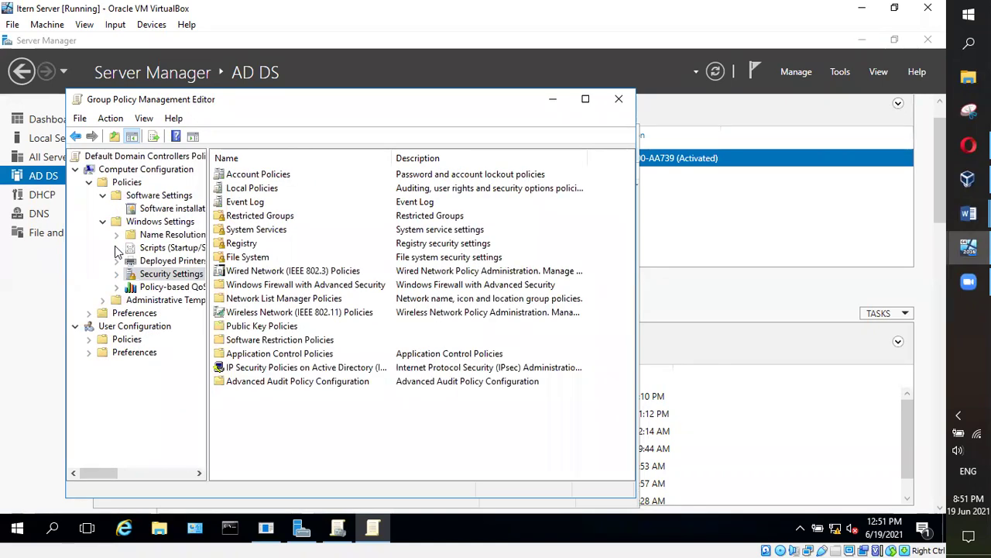
pyautogui.click(102, 222)
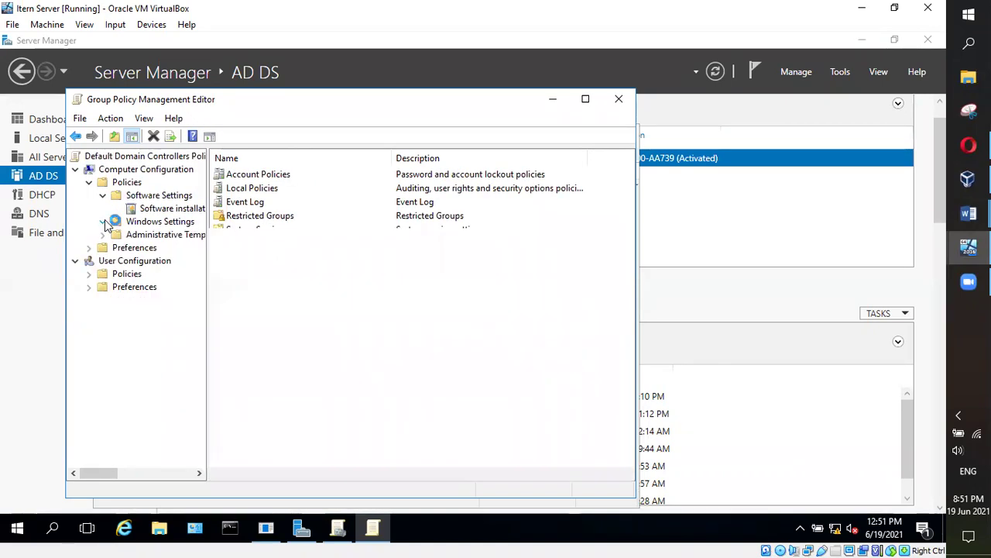
pyautogui.click(102, 195)
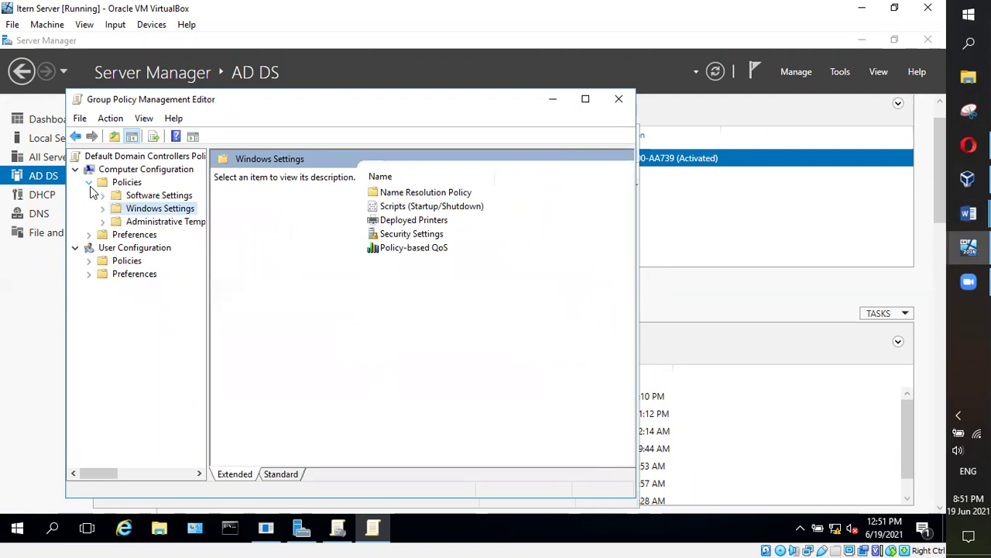
pyautogui.click(89, 182)
pyautogui.click(90, 183)
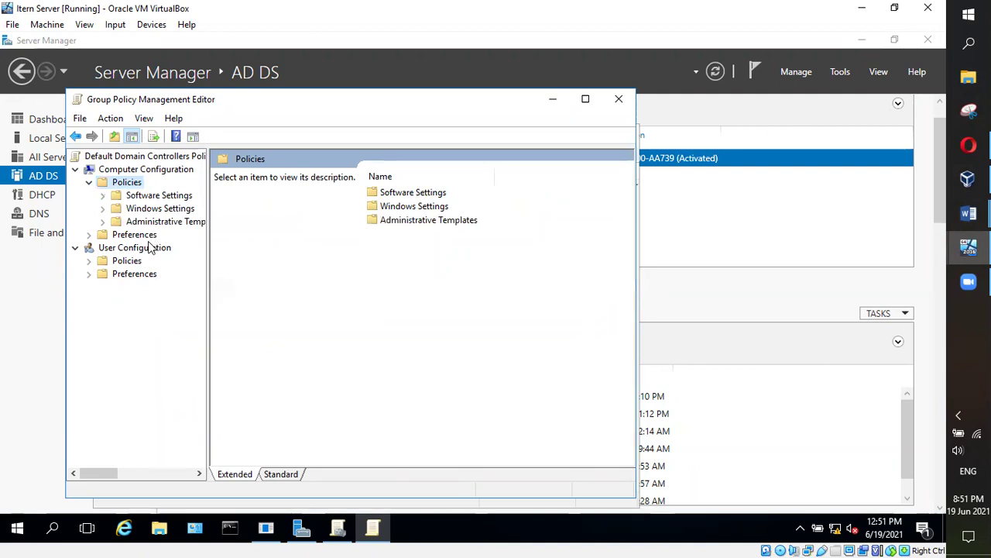
pyautogui.click(102, 208)
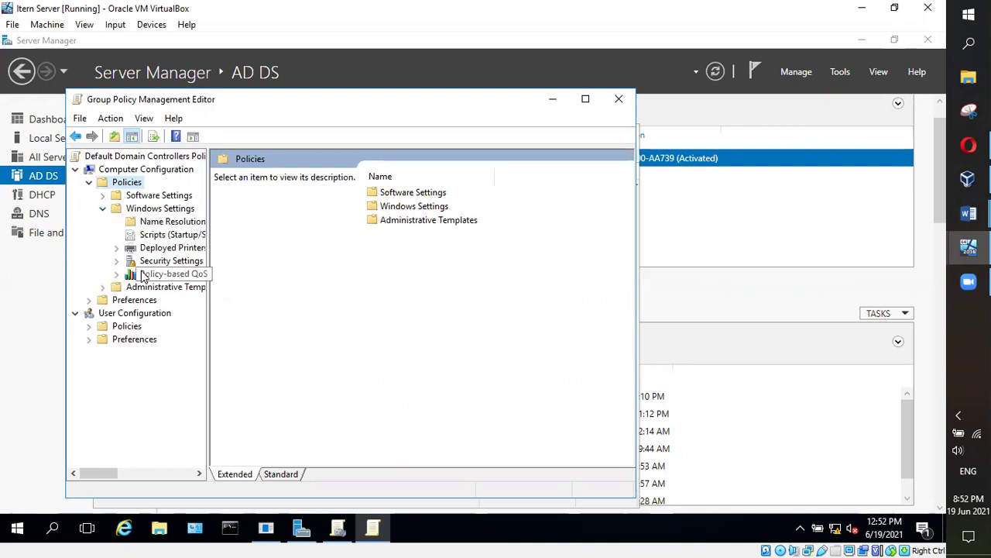
pyautogui.click(117, 261)
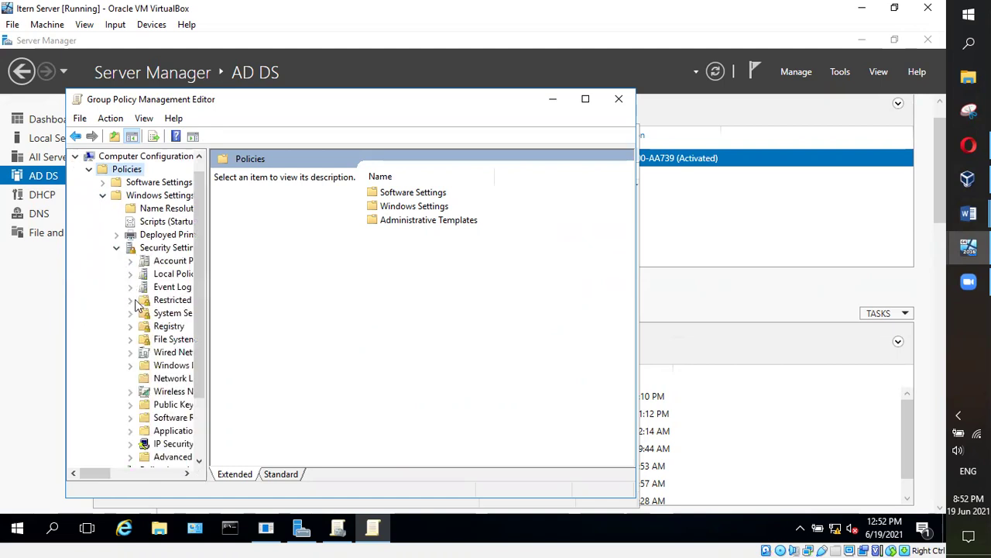
pyautogui.doubleClick(151, 248)
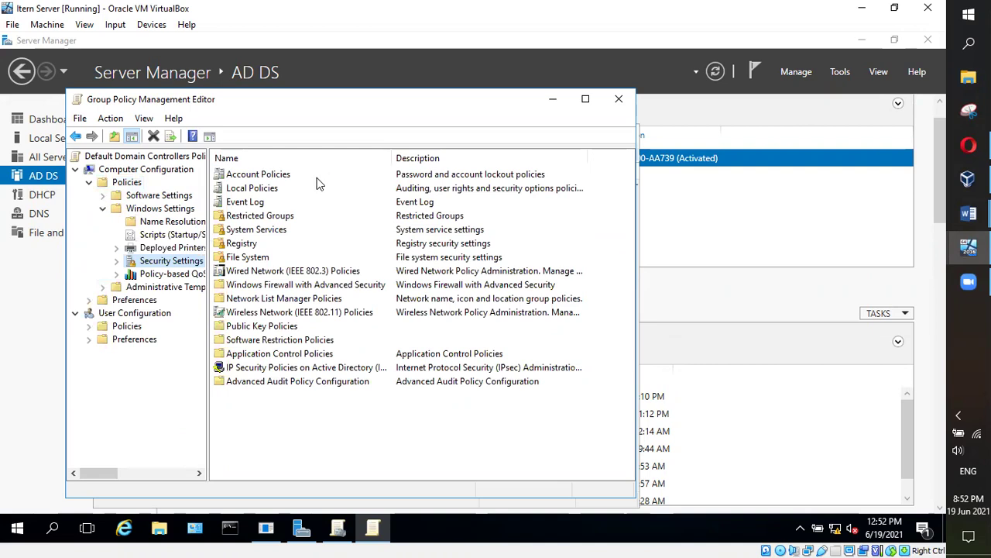
# Open Account Policies > Password Policy > Enforce password history Properties
pyautogui.click(272, 177)
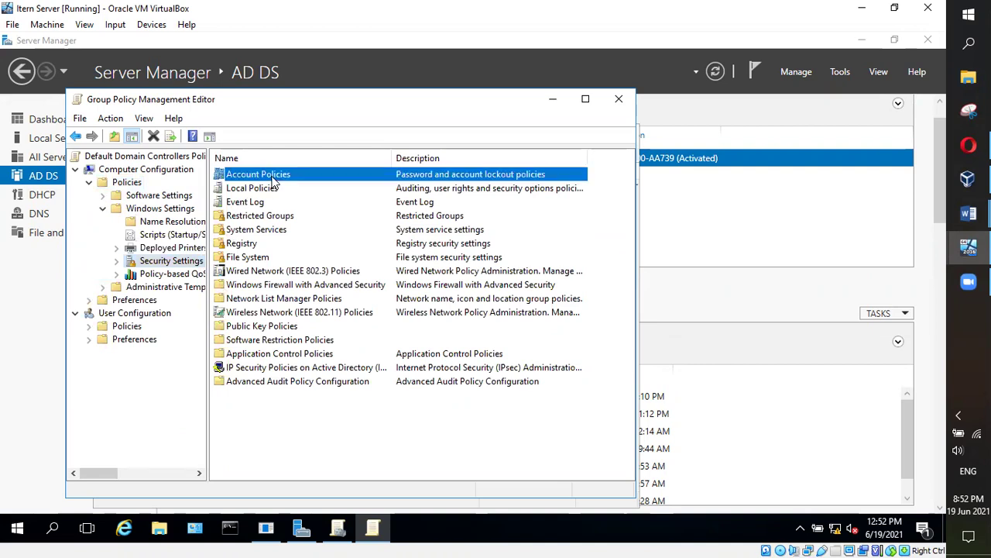
pyautogui.doubleClick(270, 178)
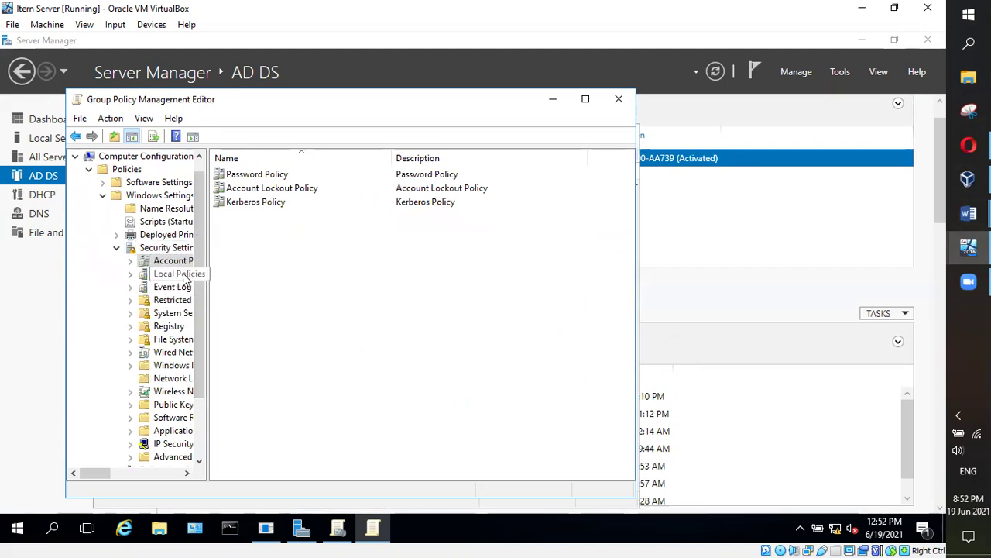
pyautogui.click(261, 176)
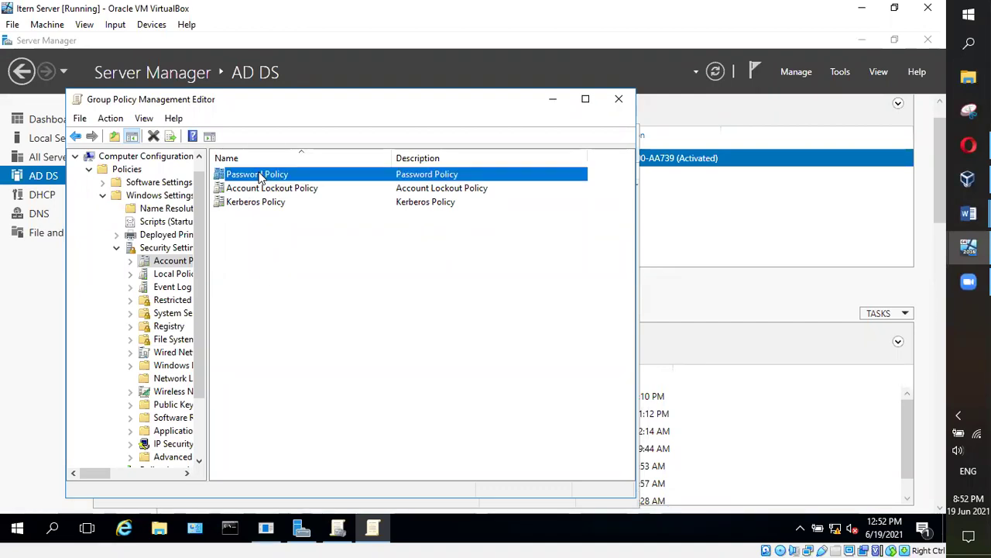
pyautogui.doubleClick(260, 176)
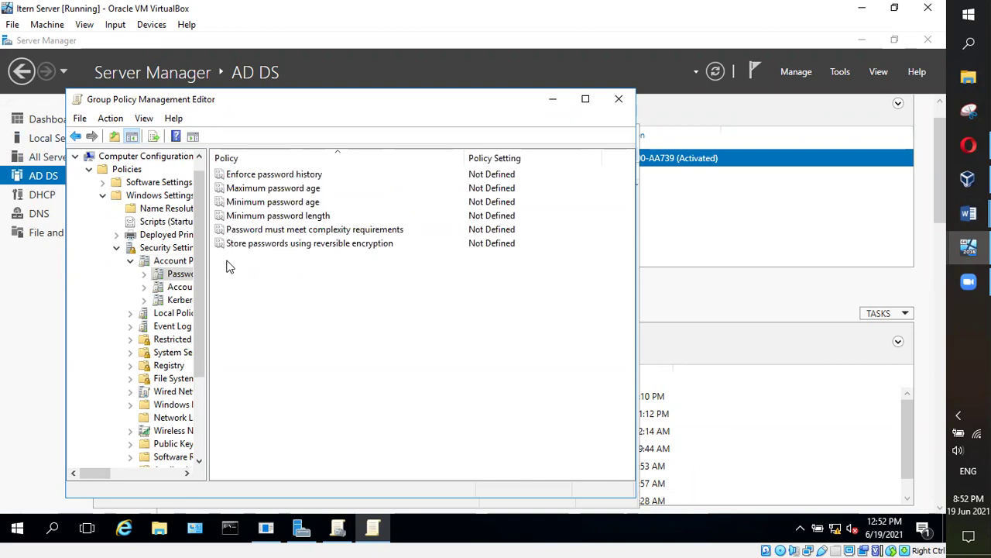
pyautogui.doubleClick(262, 177)
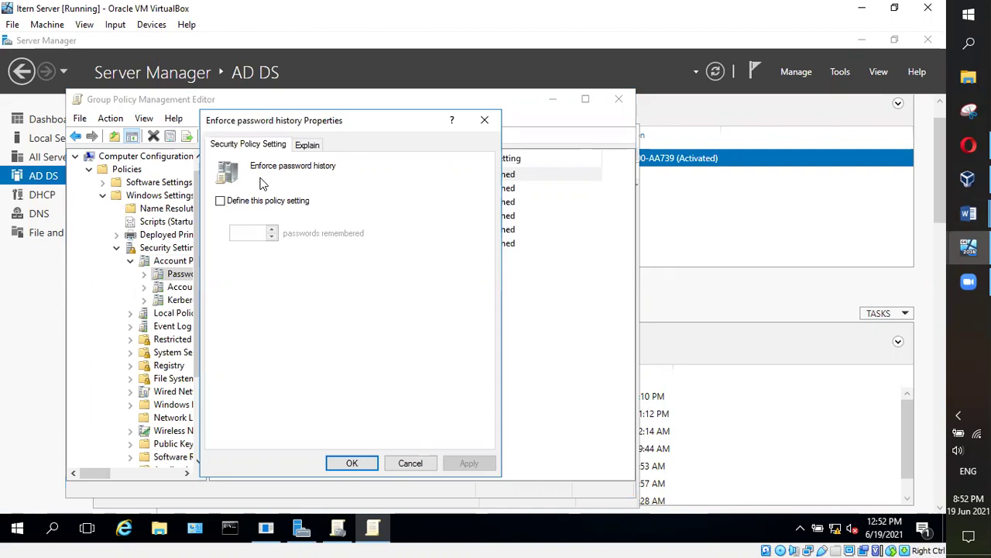
# Read the Enforce password history explanation and close its Properties with OK
pyautogui.click(306, 146)
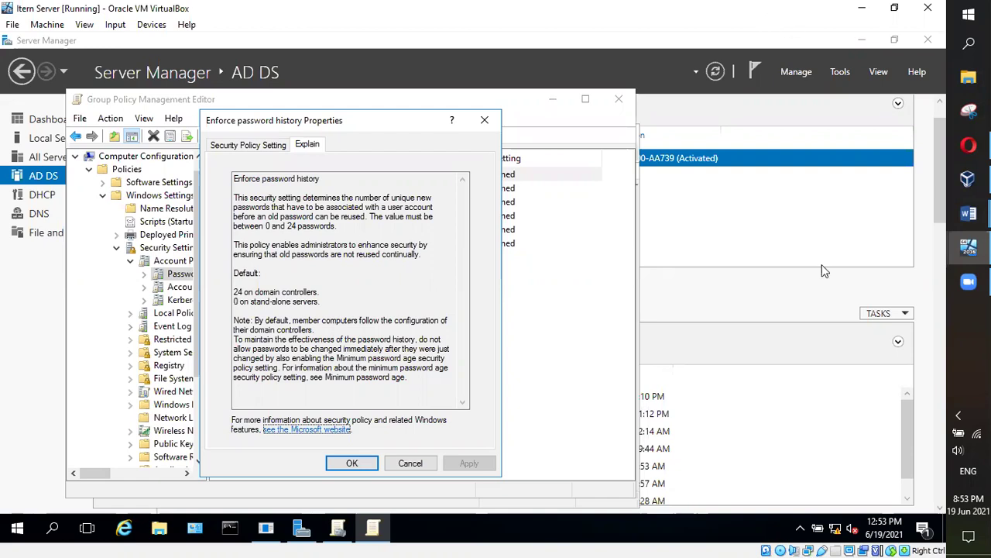
pyautogui.click(356, 463)
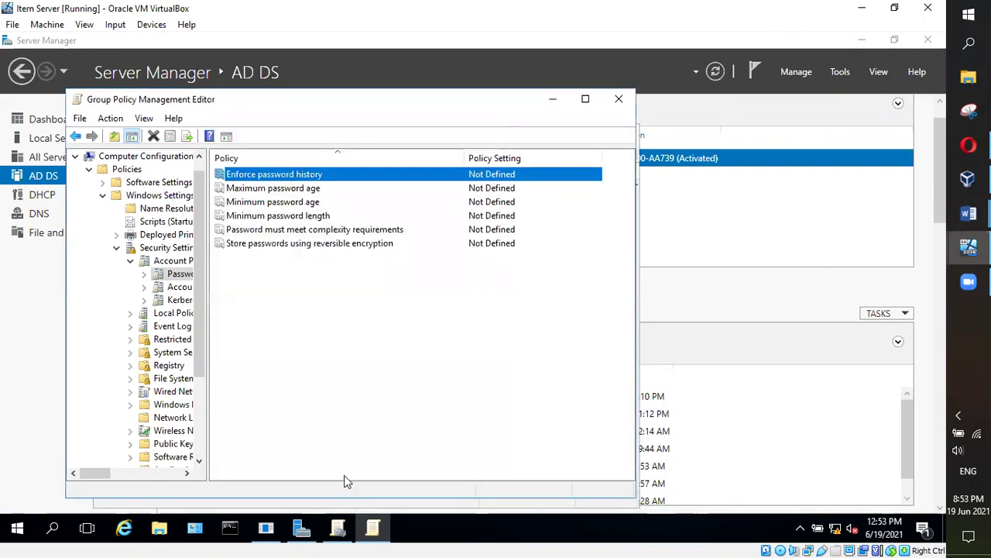
# Collapse Windows Settings, Policies and Computer Configuration, then close the policy editor
pyautogui.click(103, 195)
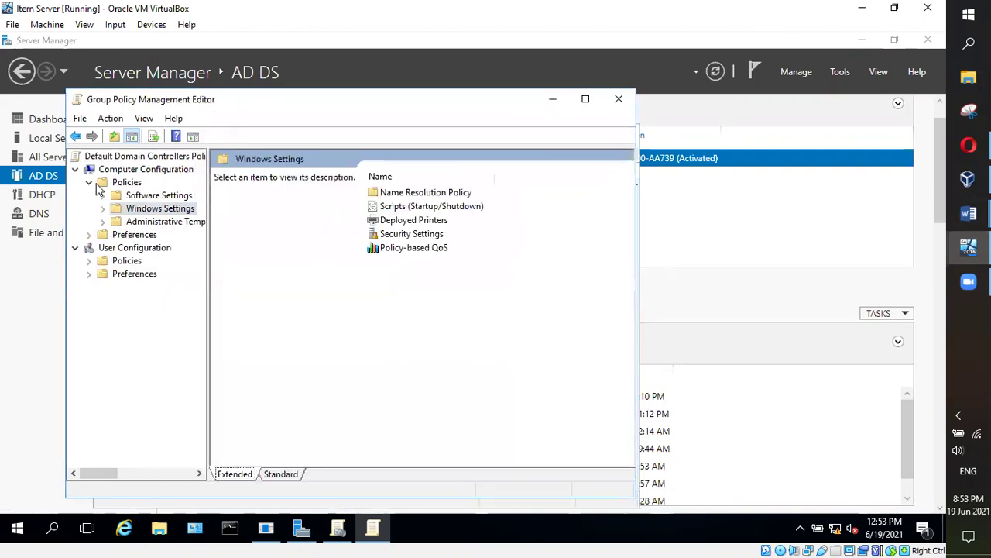
pyautogui.click(76, 137)
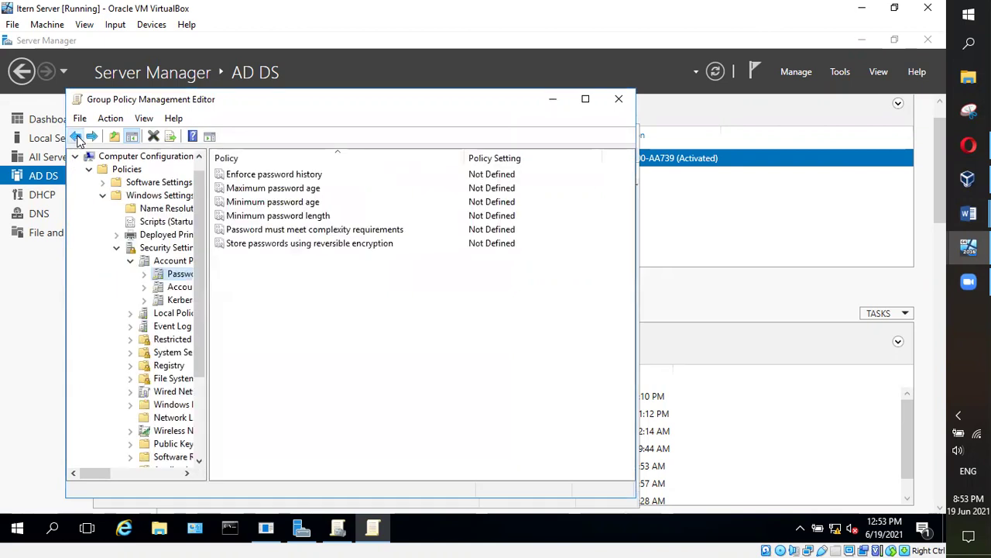
pyautogui.click(76, 137)
pyautogui.click(103, 196)
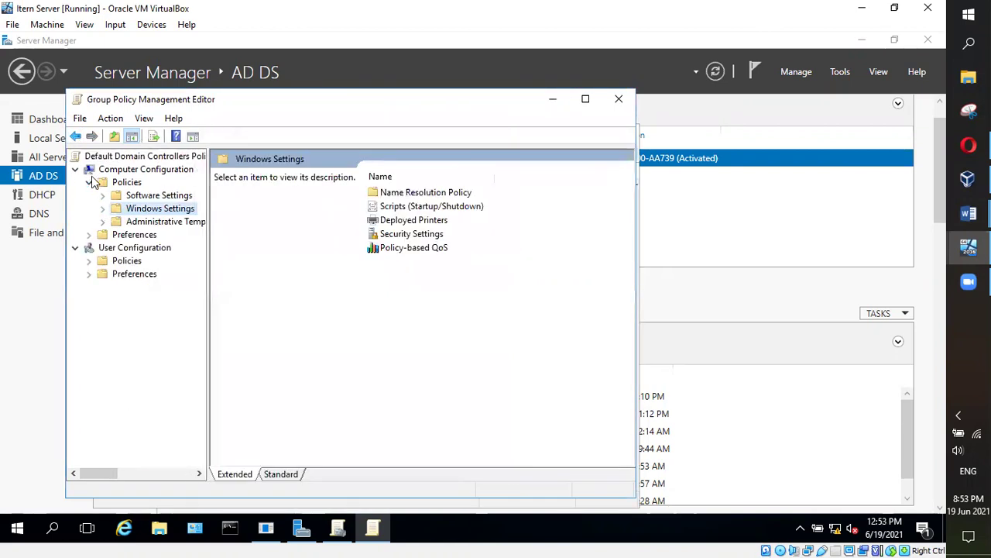
pyautogui.click(90, 179)
pyautogui.click(80, 171)
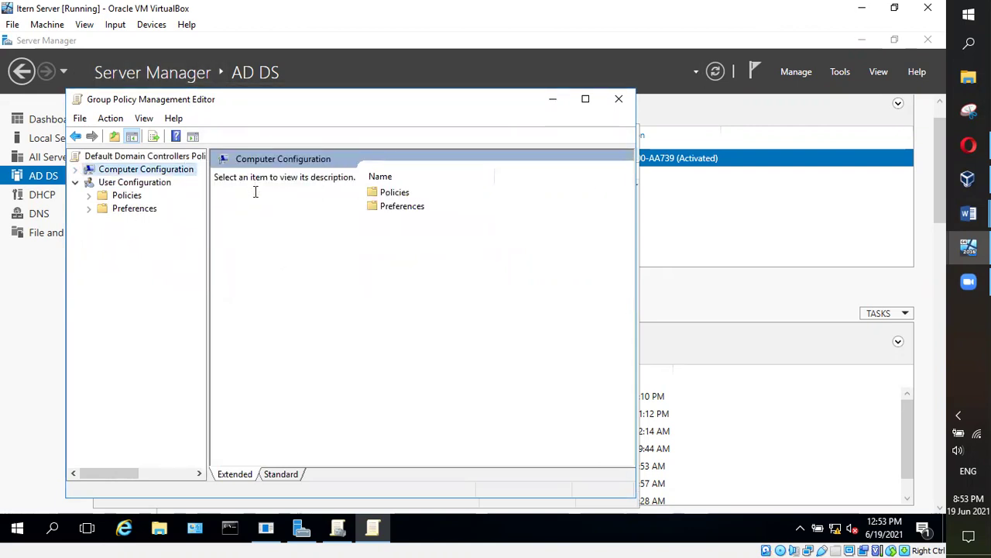
pyautogui.click(620, 100)
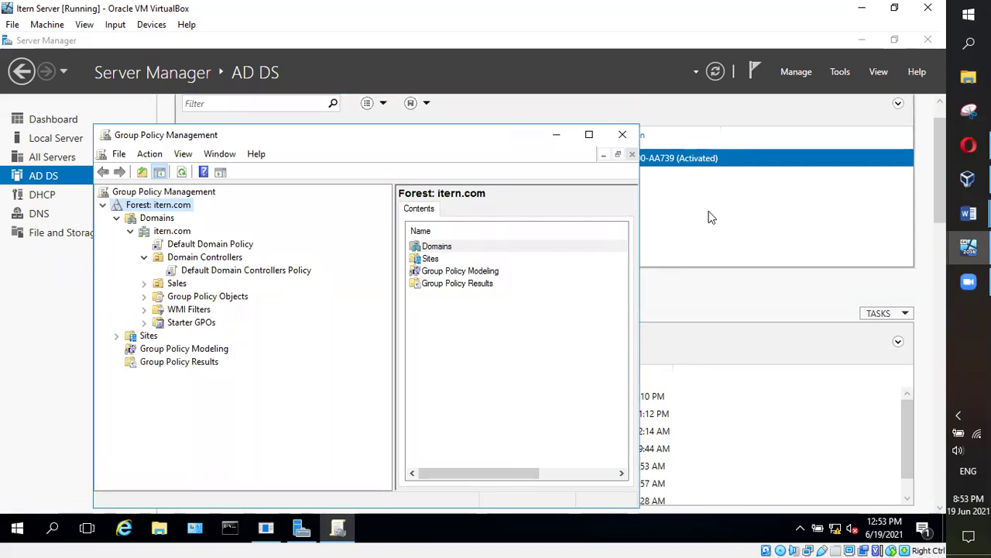
# Launch Group Policy Management from Server Manager Tools and reposition its window
pyautogui.click(842, 76)
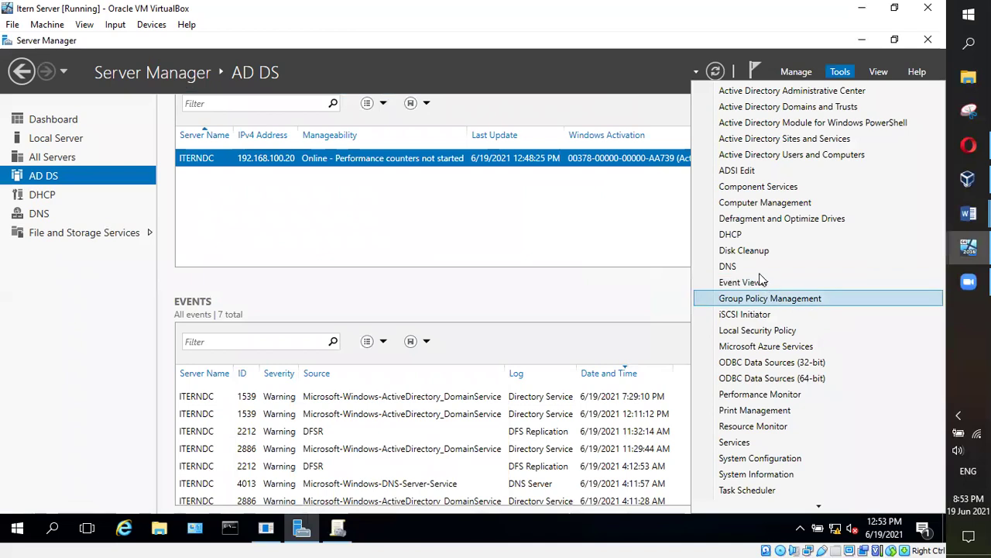
pyautogui.scroll(-1, 749, 195)
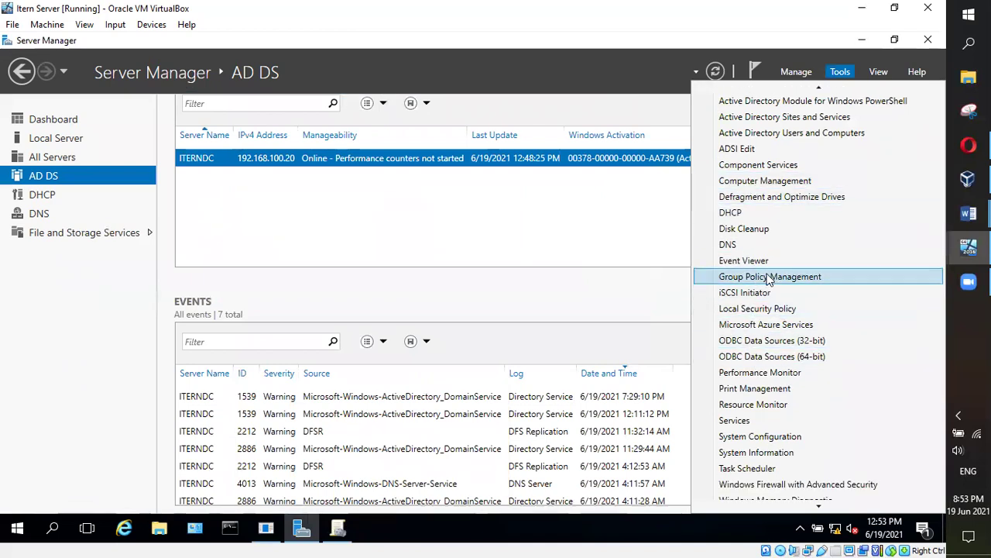
pyautogui.click(760, 276)
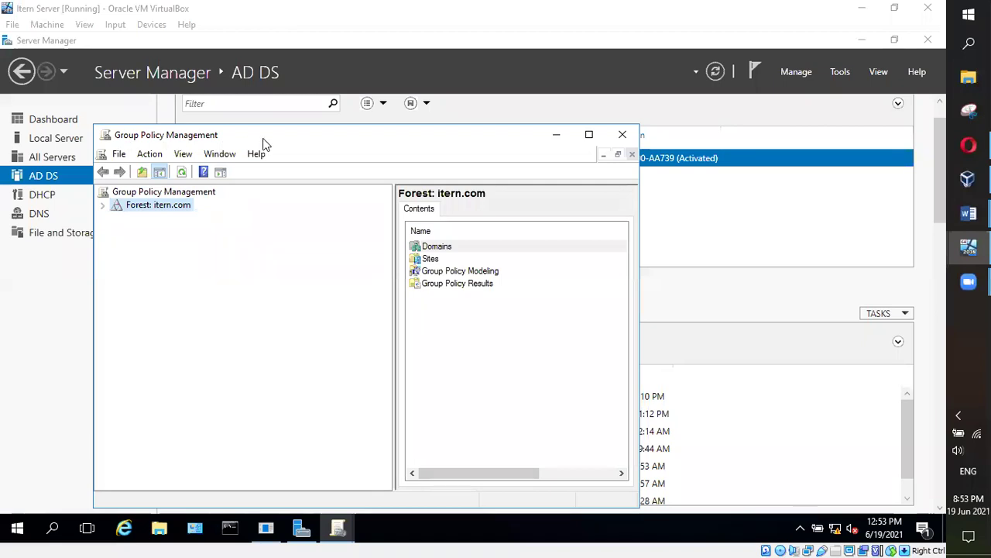
pyautogui.moveTo(281, 141); pyautogui.dragTo(357, 129)
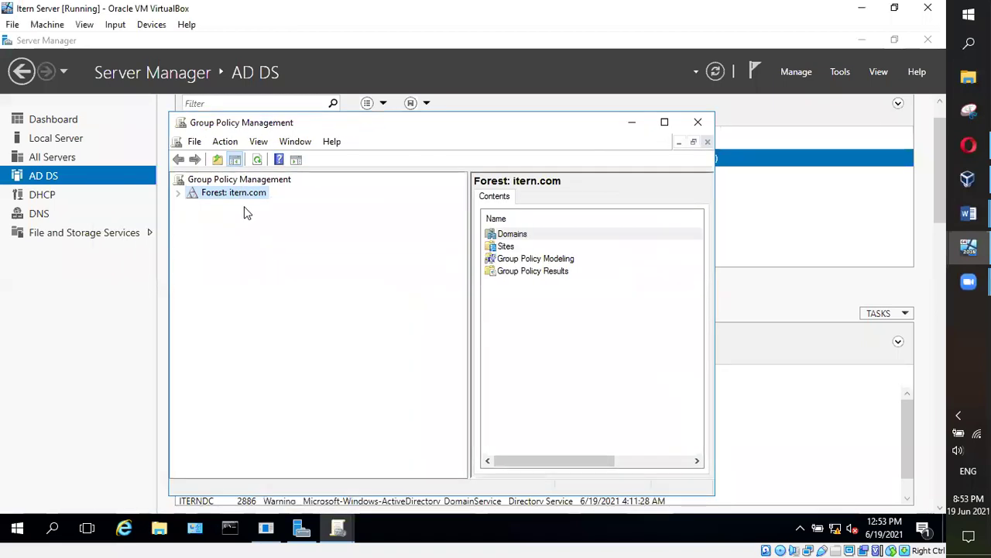
# Expand itern.com > Domain Controllers and right-click the Default Domain Controllers Policy link
pyautogui.click(179, 194)
pyautogui.click(191, 206)
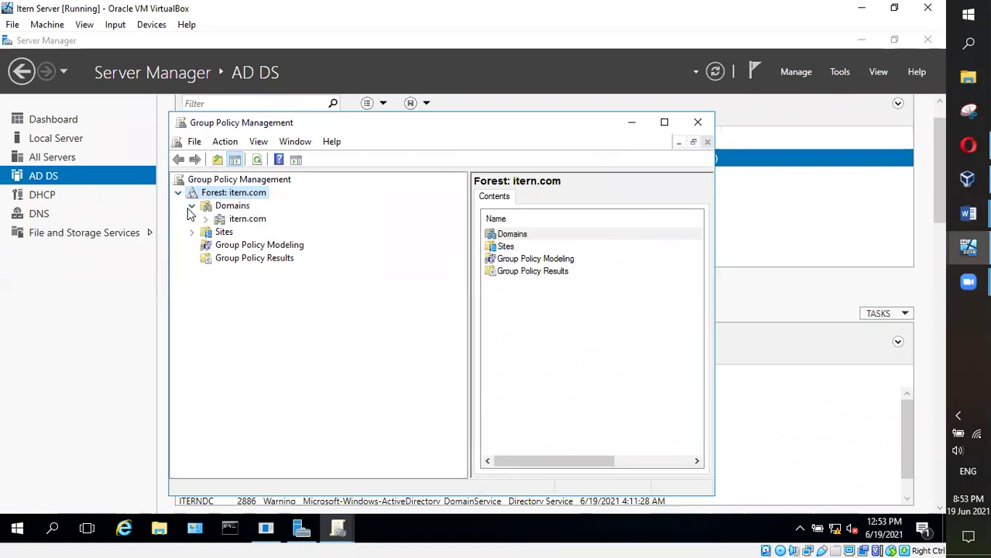
pyautogui.click(206, 220)
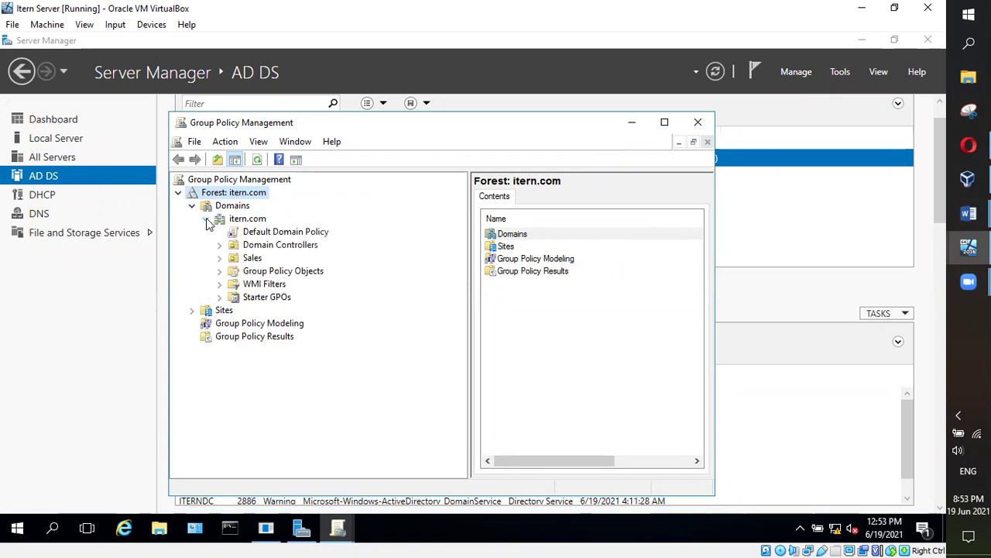
pyautogui.click(253, 220)
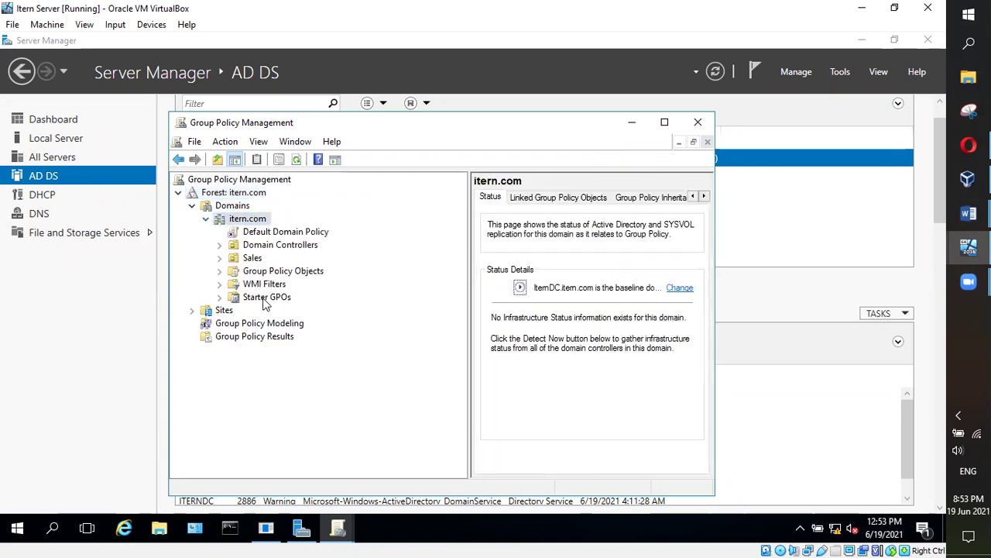
pyautogui.click(220, 244)
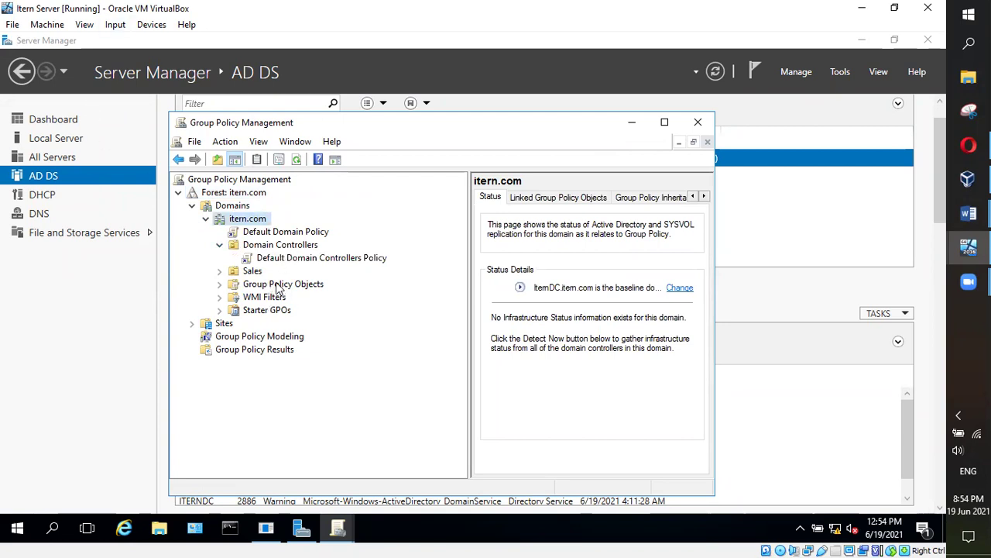
pyautogui.click(286, 259)
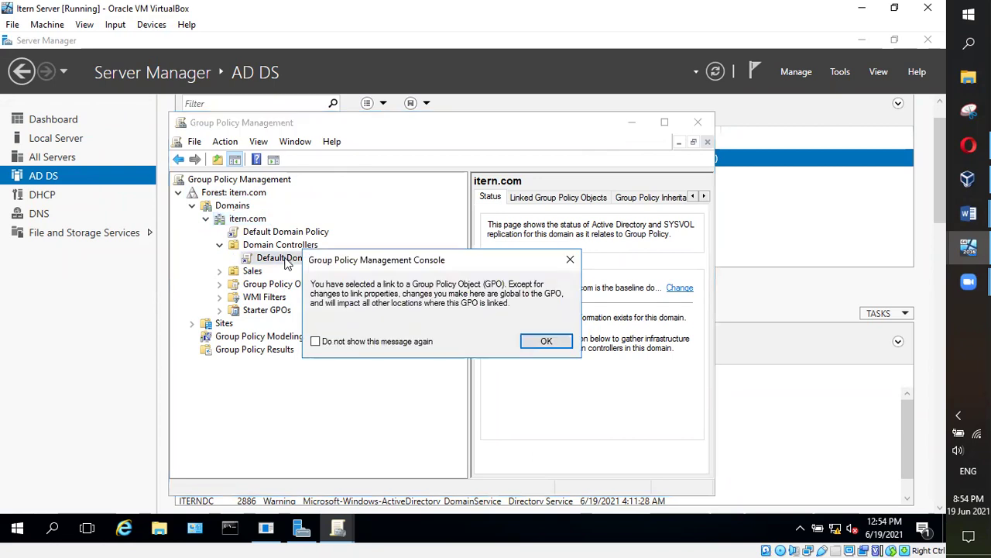
pyautogui.click(570, 260)
pyautogui.rightClick(285, 258)
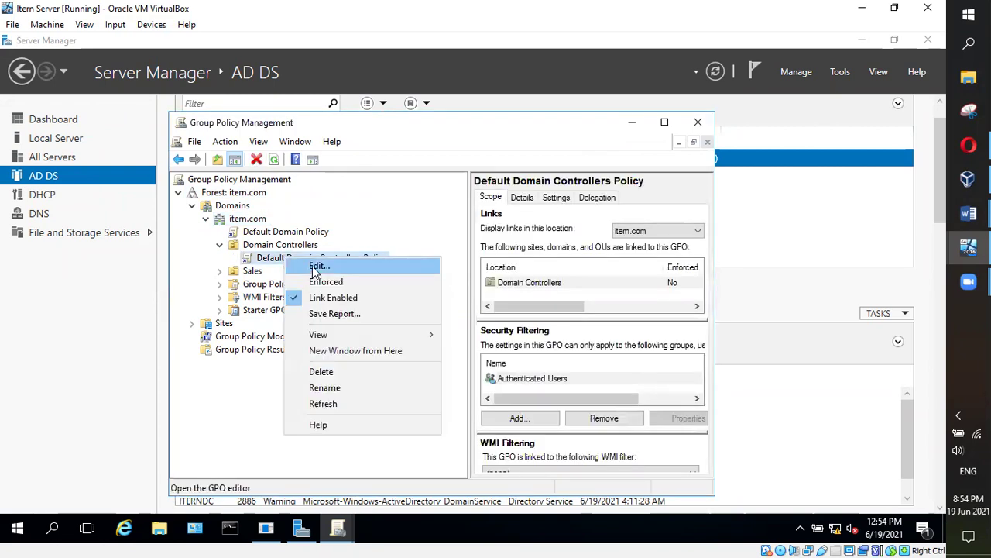
# Edit the policy and expand Computer Configuration > Policies > Windows Settings > Security Settings
pyautogui.click(309, 266)
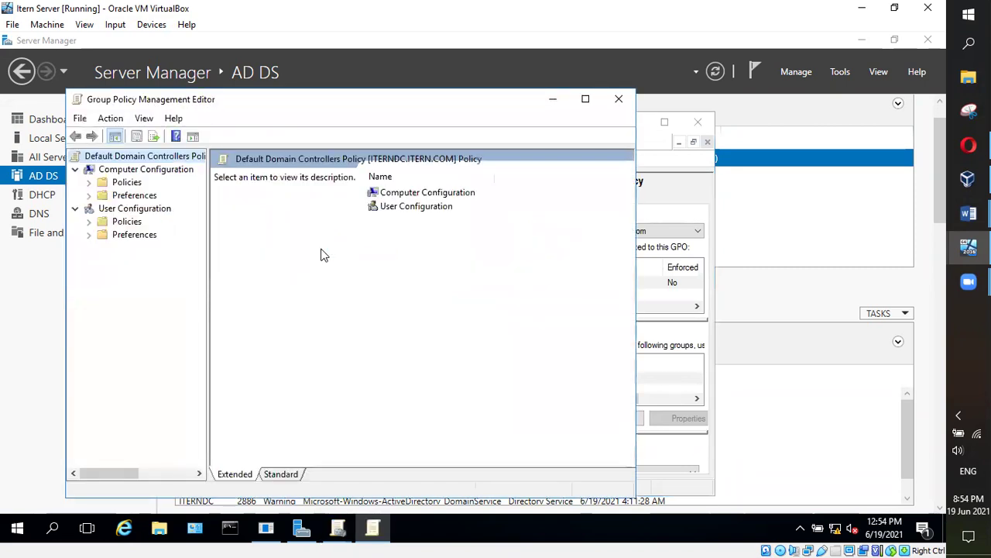
pyautogui.click(428, 193)
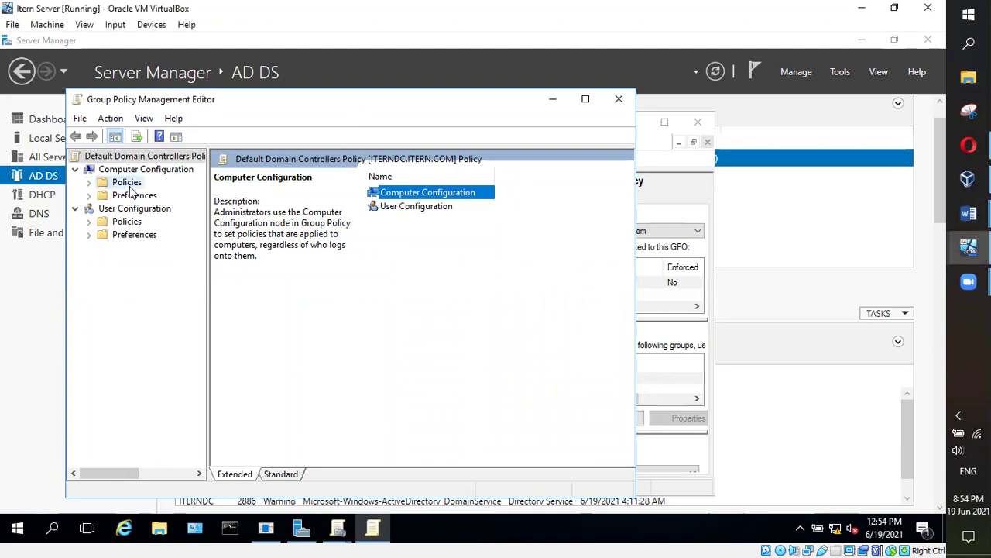
pyautogui.click(119, 183)
pyautogui.click(88, 184)
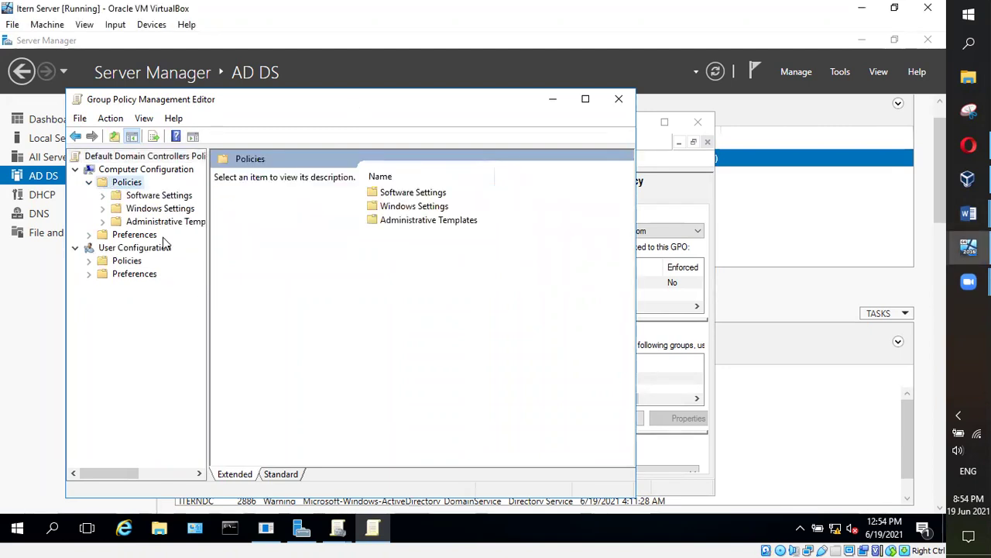
pyautogui.click(104, 196)
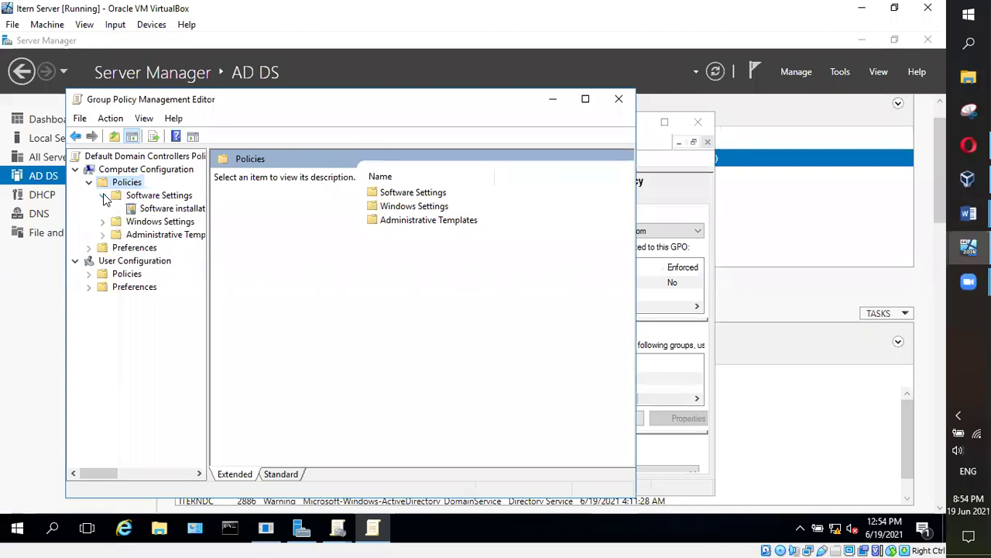
pyautogui.click(103, 196)
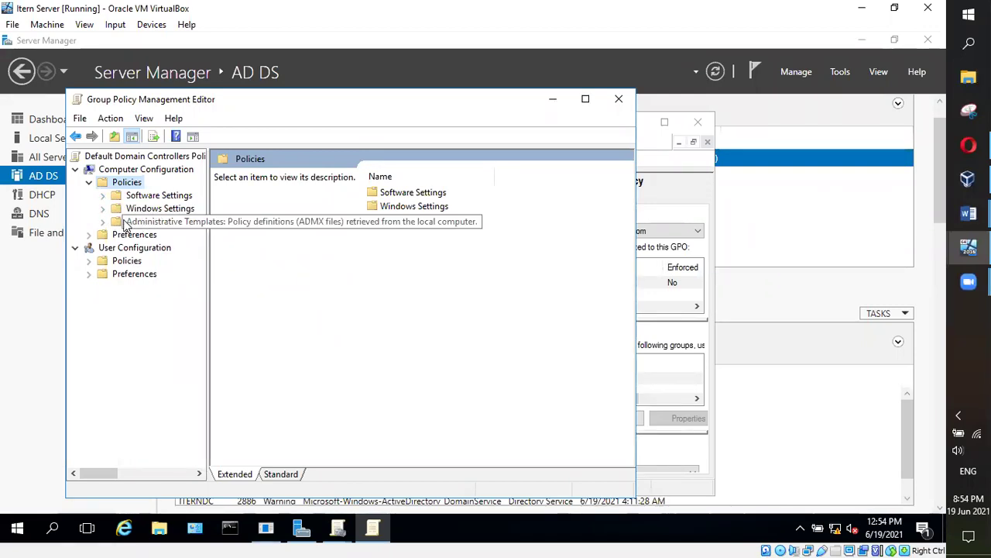
pyautogui.click(103, 209)
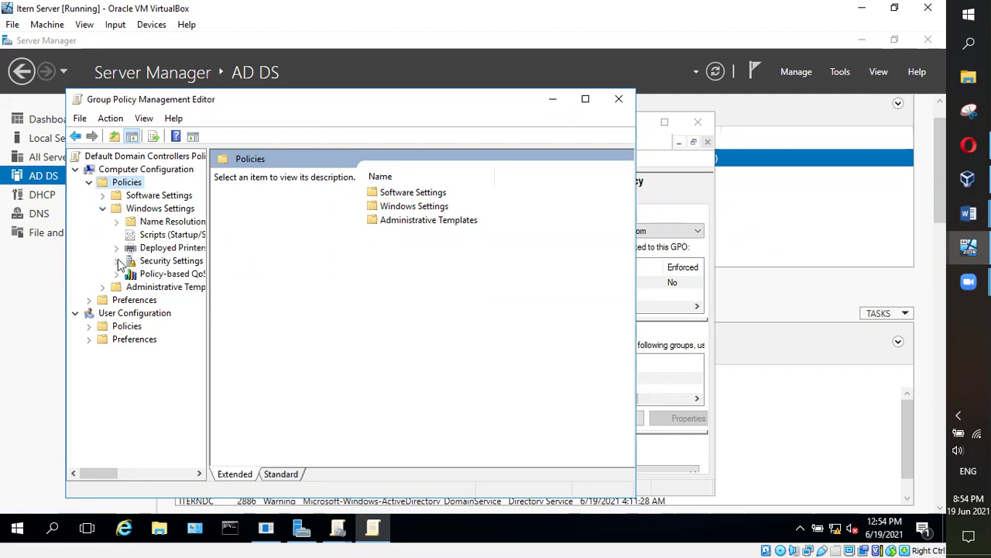
pyautogui.click(118, 261)
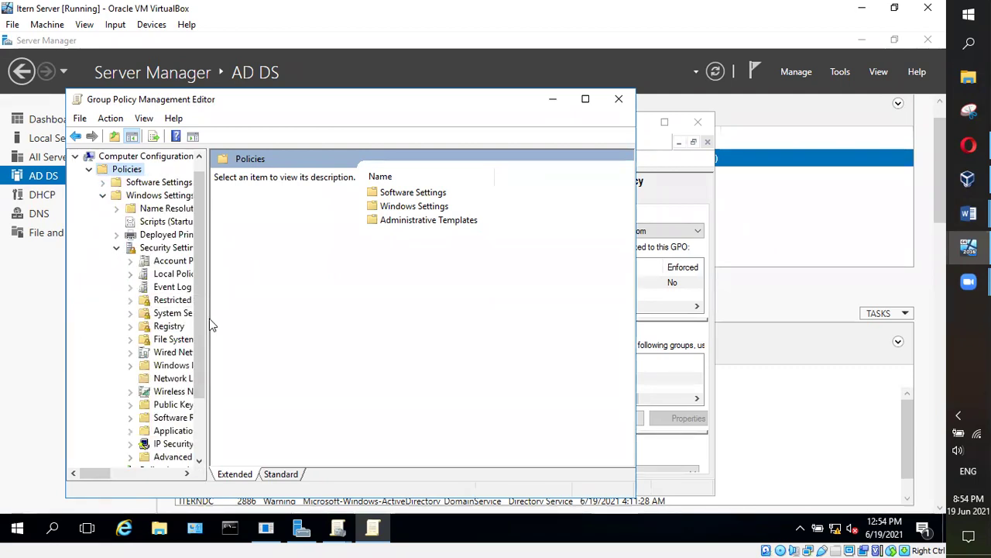
pyautogui.doubleClick(155, 249)
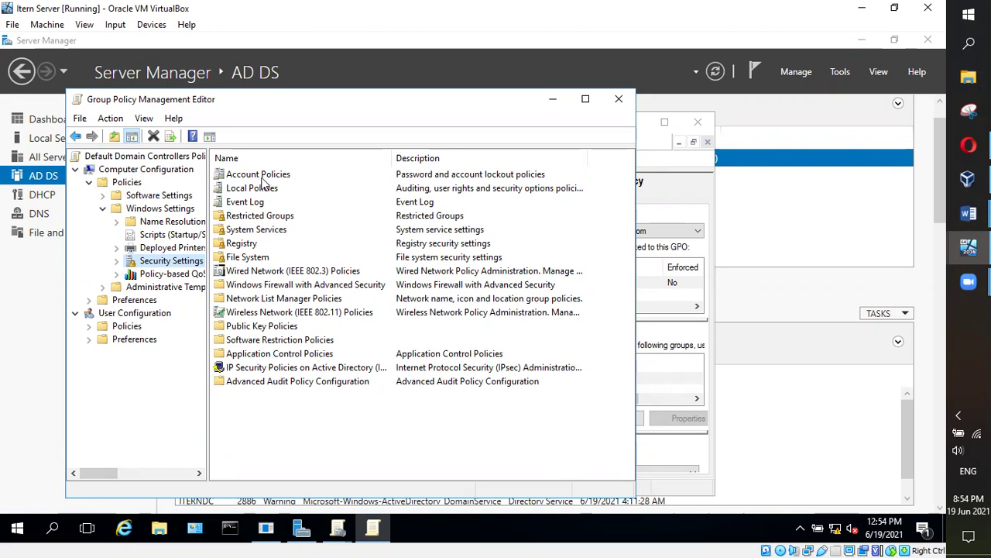
# Open Account Policies and list Password Policy's six settings
pyautogui.doubleClick(260, 177)
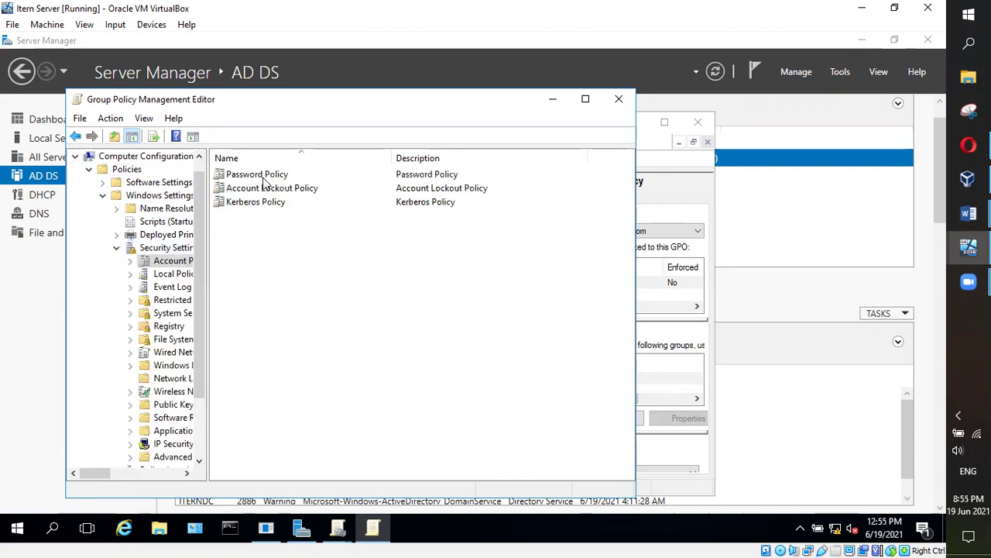
pyautogui.click(76, 137)
pyautogui.doubleClick(279, 178)
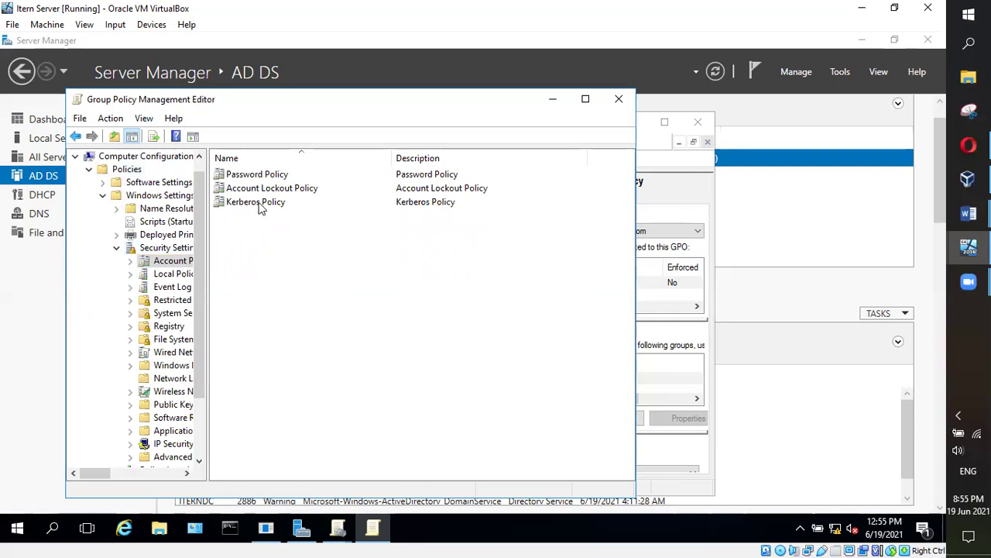
pyautogui.click(259, 205)
pyautogui.click(245, 176)
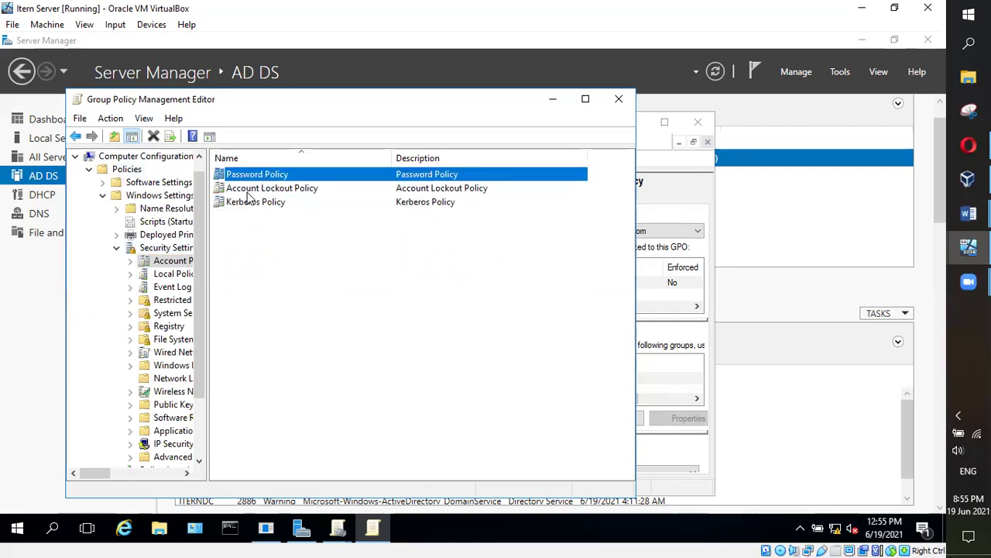
pyautogui.click(250, 188)
pyautogui.doubleClick(255, 175)
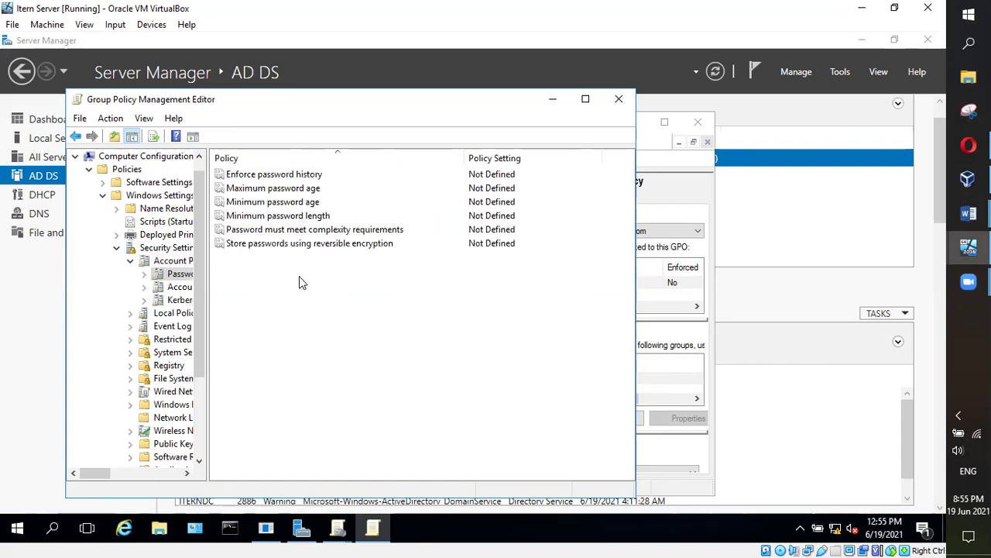
# Read the Enforce password history explanation: 0–24 remembered passwords, default 24 on domain controllers
pyautogui.doubleClick(279, 176)
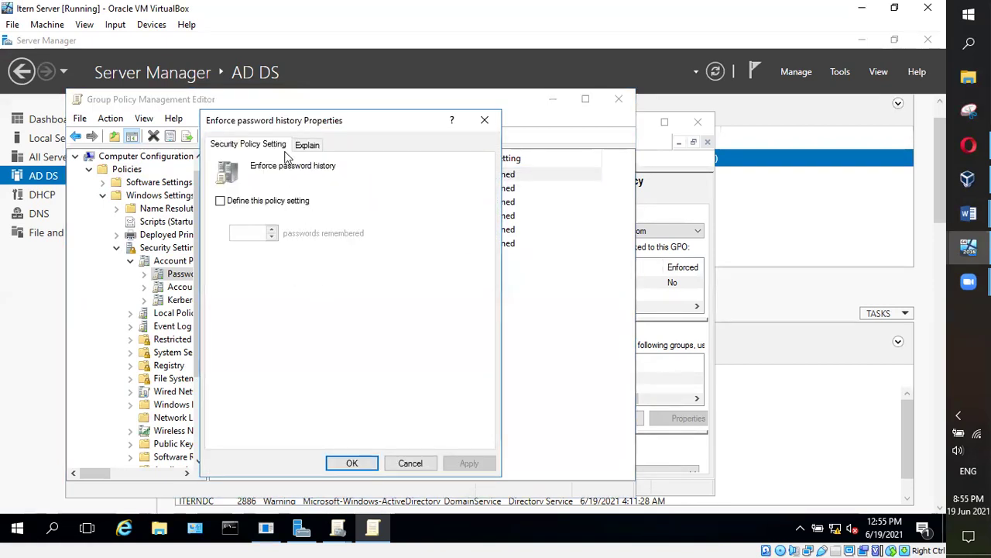
pyautogui.click(305, 149)
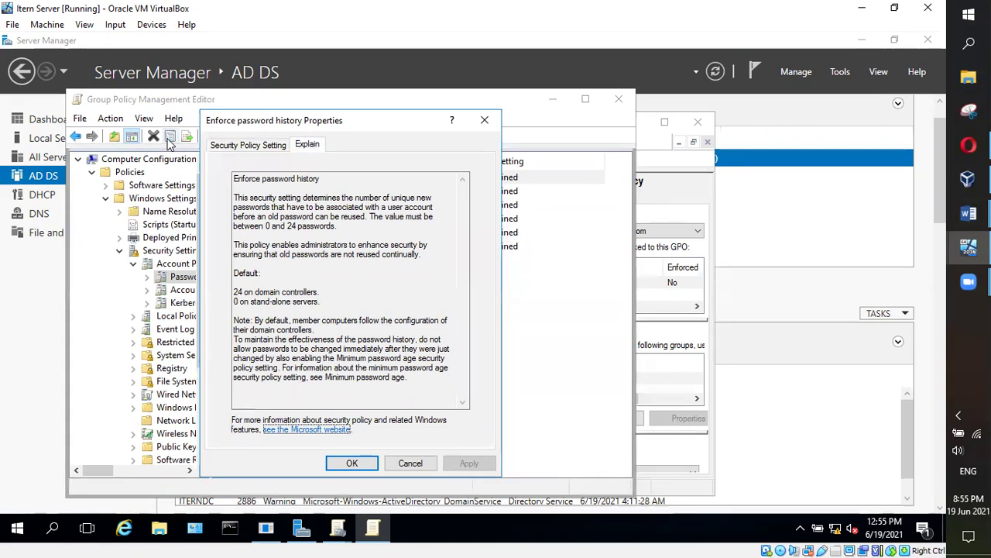
pyautogui.press('Escape')
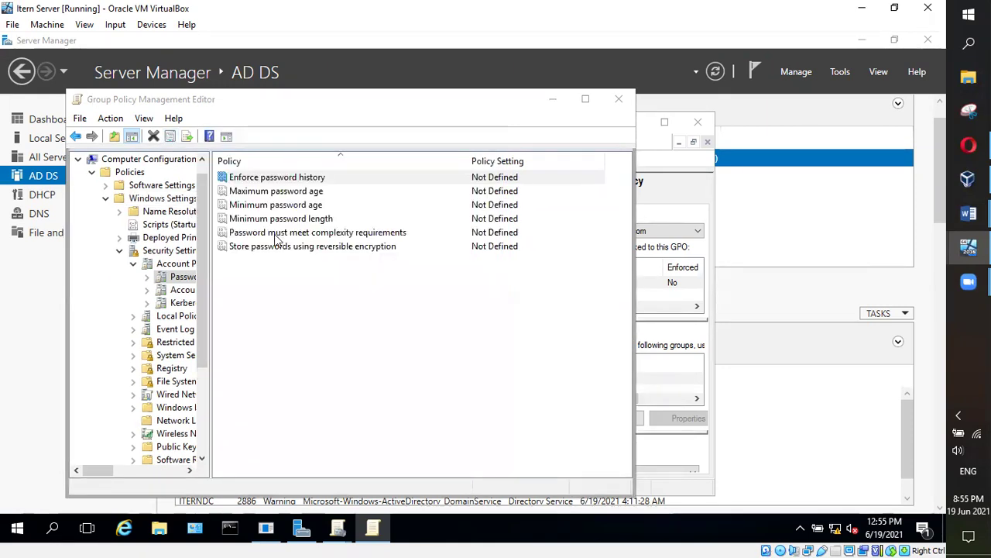
pyautogui.click(373, 534)
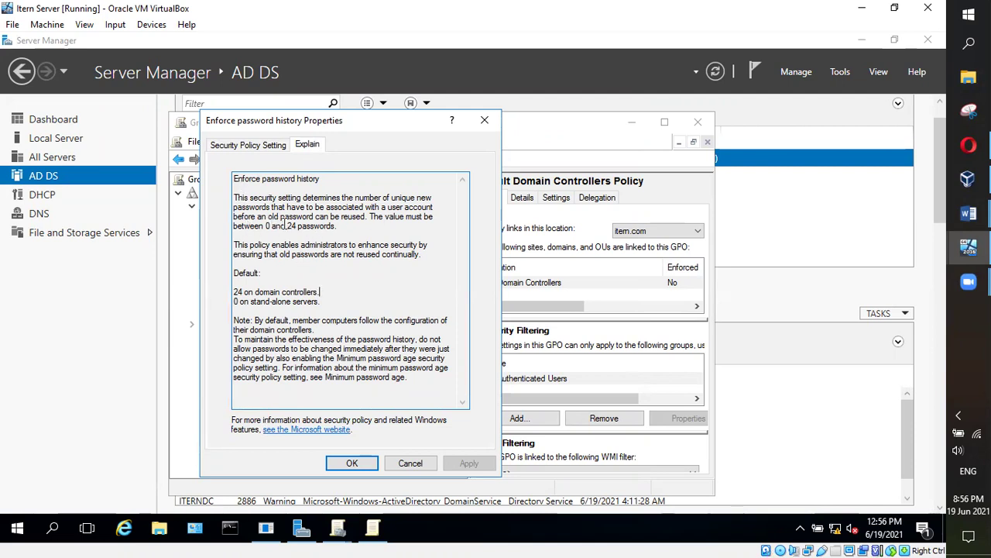
# Define Enforce password history with 24 remembered passwords, then cancel, leaving it Not Defined
pyautogui.click(255, 147)
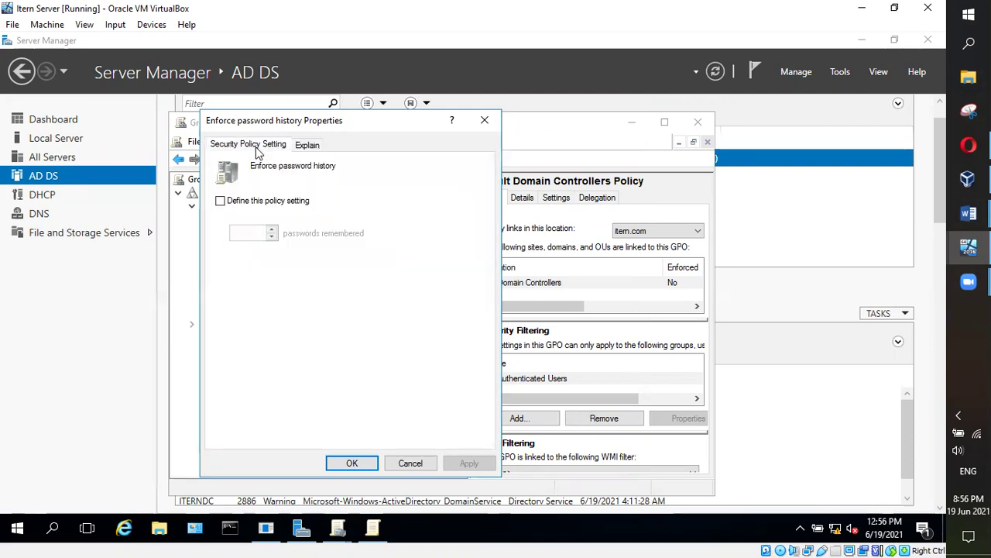
pyautogui.click(220, 202)
pyautogui.click(272, 229)
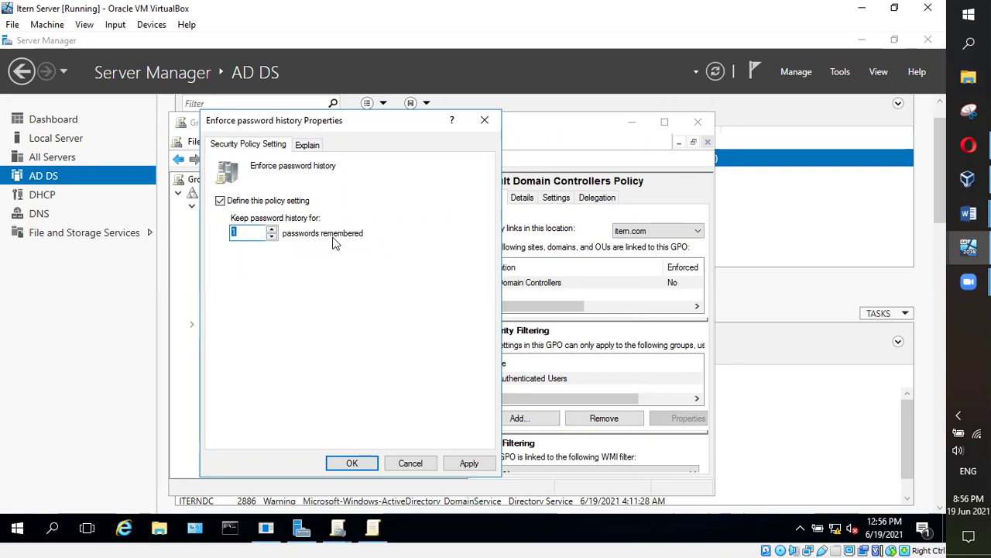
pyautogui.click(241, 231)
pyautogui.click(272, 230)
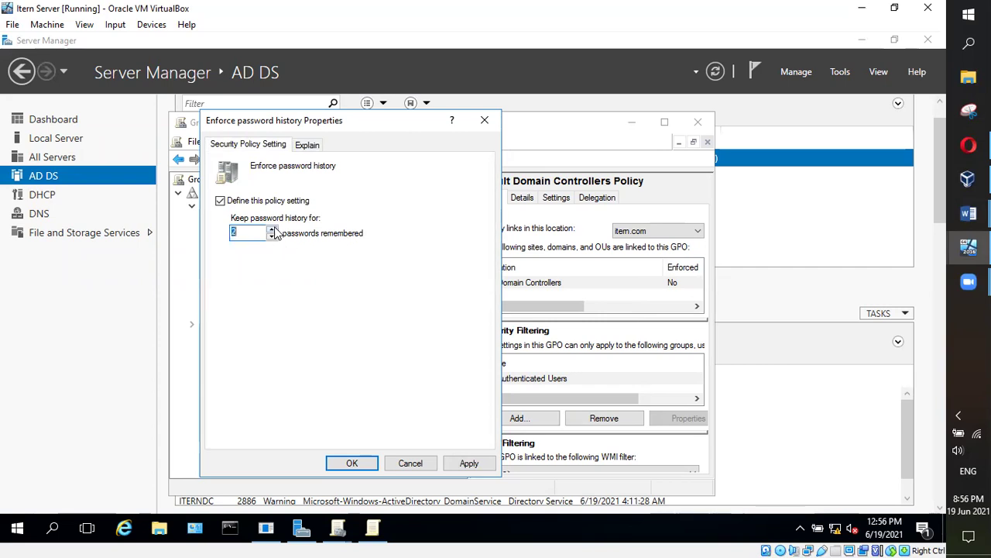
pyautogui.write('24')
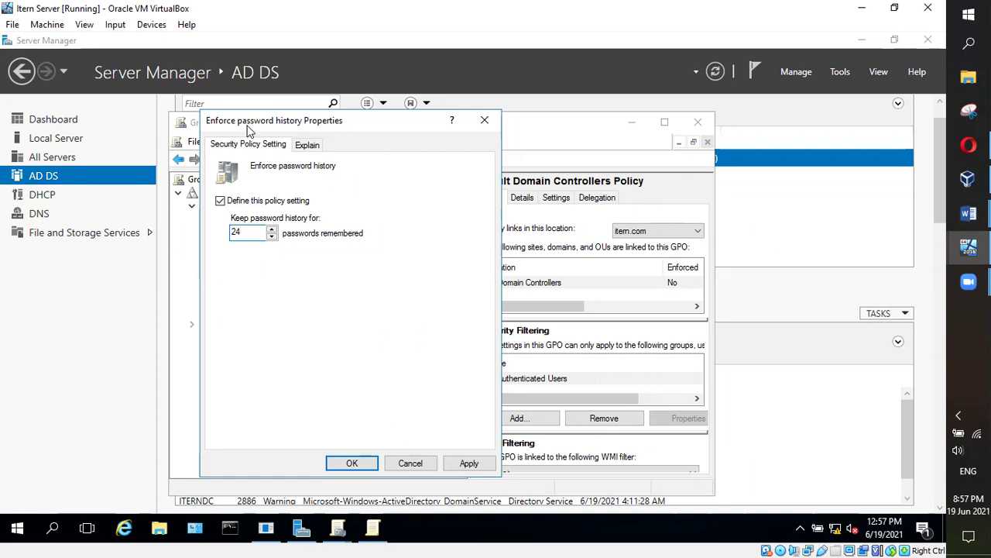
pyautogui.click(425, 464)
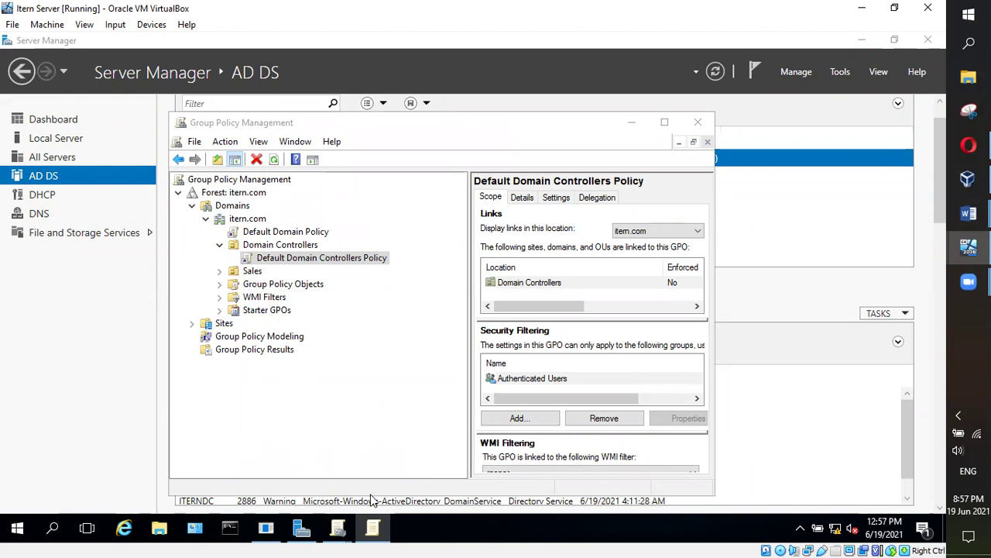
pyautogui.click(372, 527)
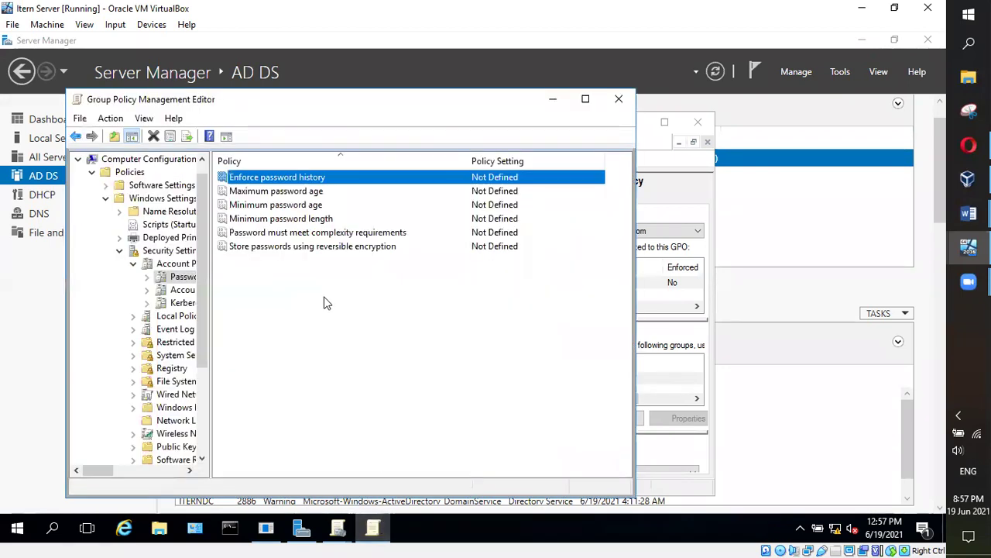
# Read the Maximum password age explanation and close its properties
pyautogui.doubleClick(287, 194)
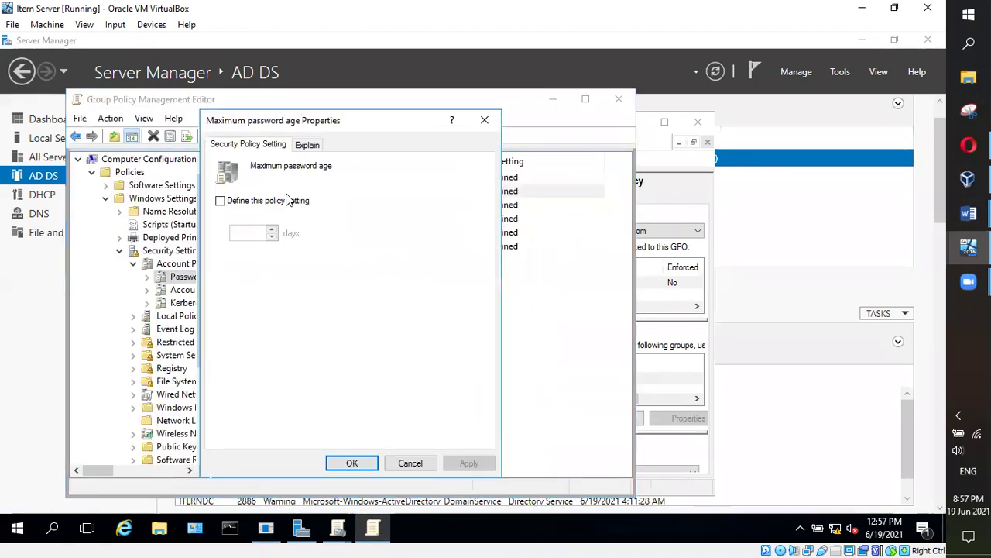
pyautogui.click(304, 146)
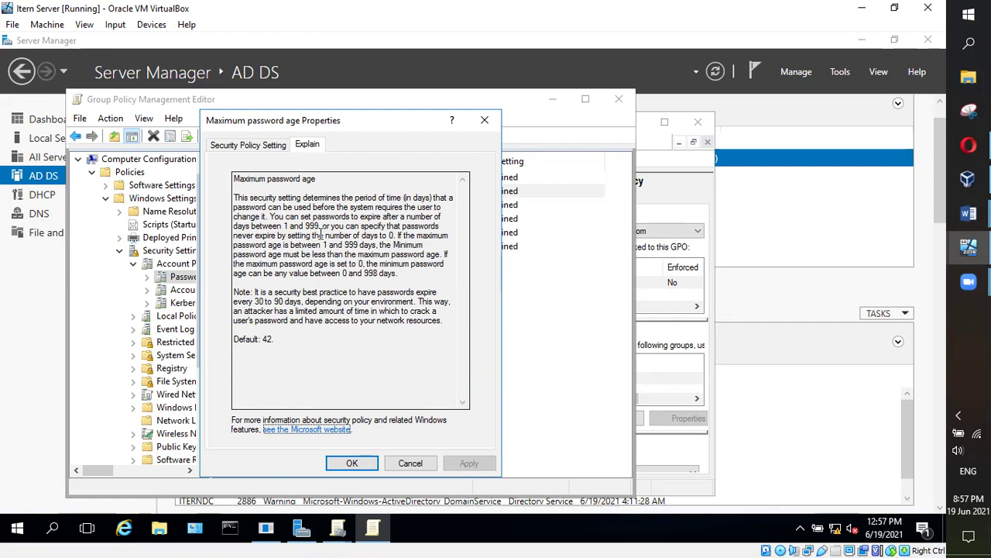
pyautogui.click(353, 463)
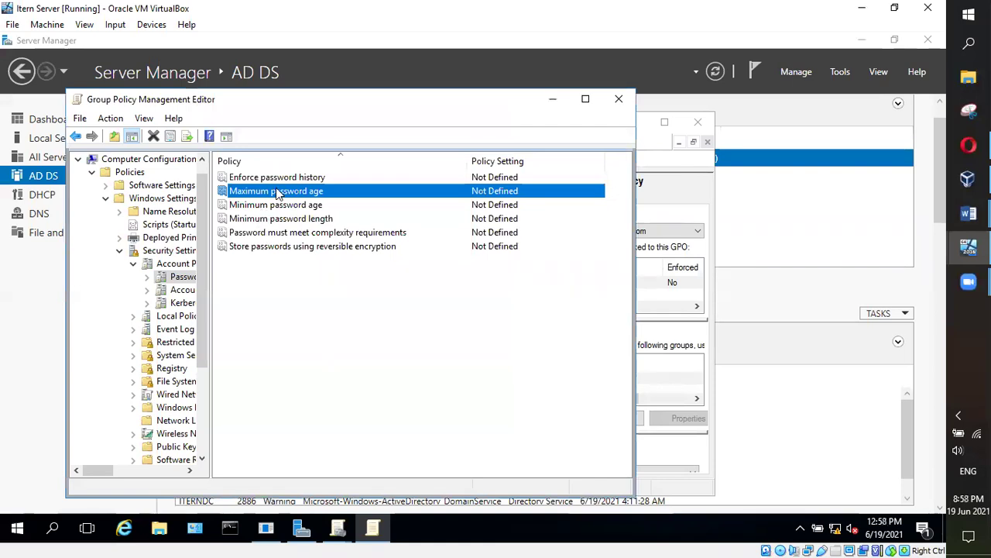
# Define Maximum password age, replace 42 days with 999 days, and cancel the change
pyautogui.doubleClick(278, 193)
pyautogui.click(223, 202)
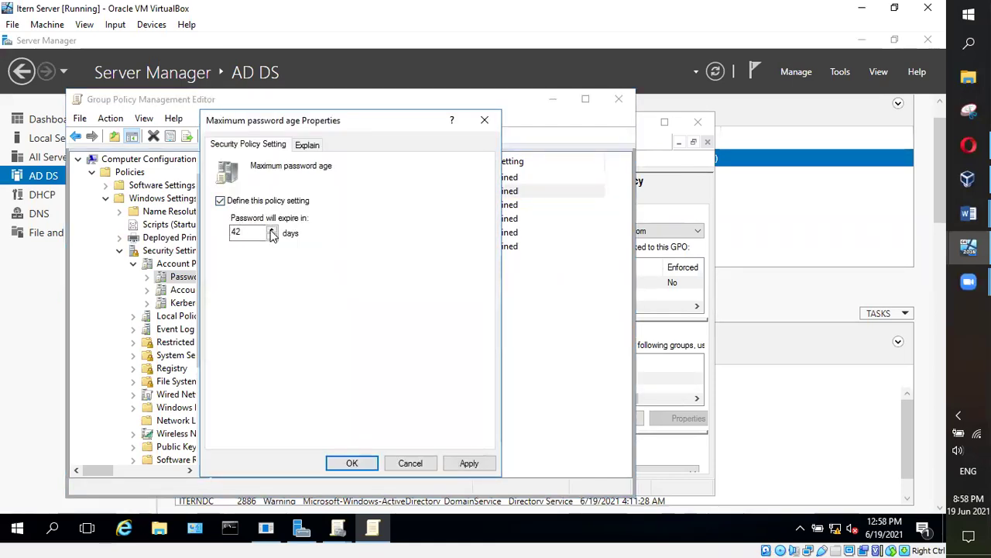
pyautogui.doubleClick(256, 231)
pyautogui.write('999')
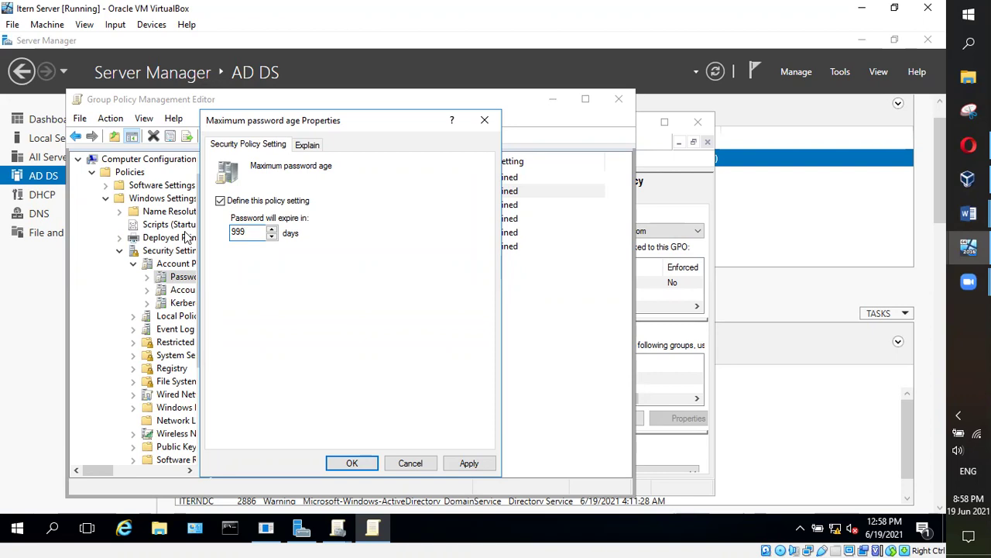
pyautogui.click(410, 463)
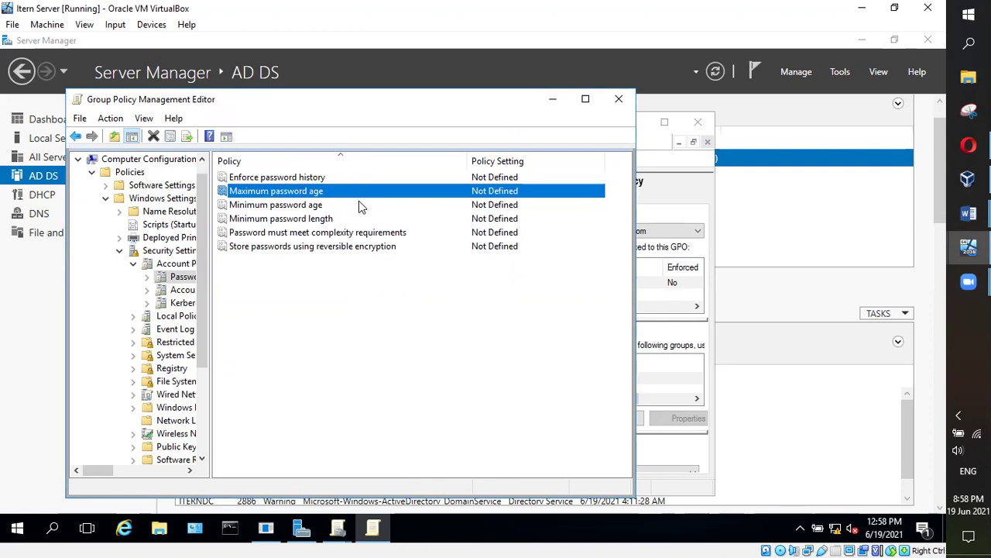
pyautogui.click(302, 207)
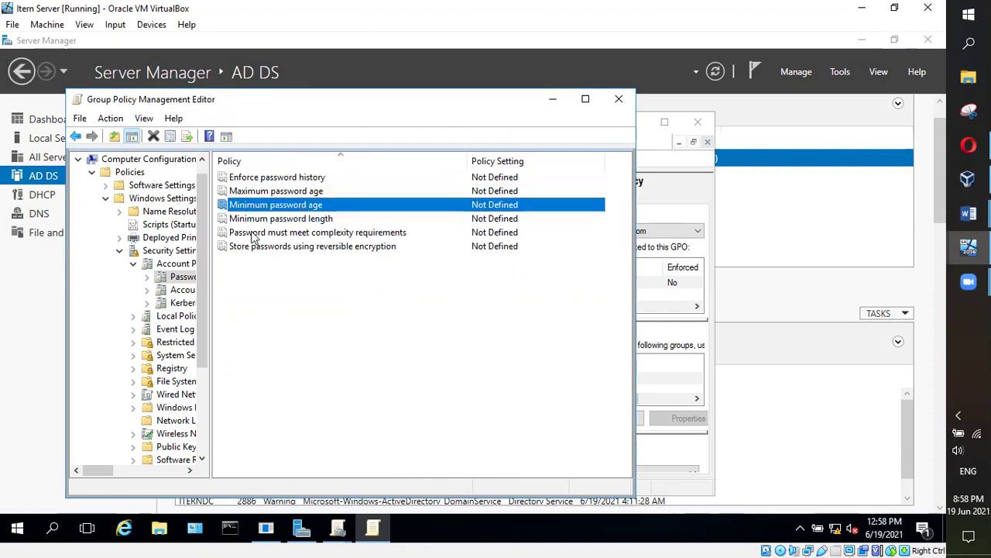
pyautogui.doubleClick(280, 219)
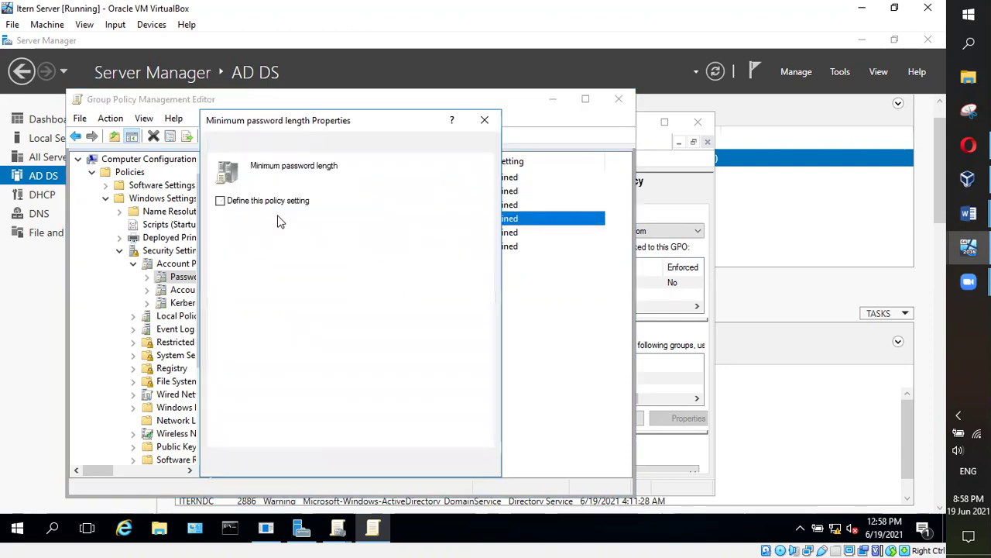
pyautogui.click(229, 203)
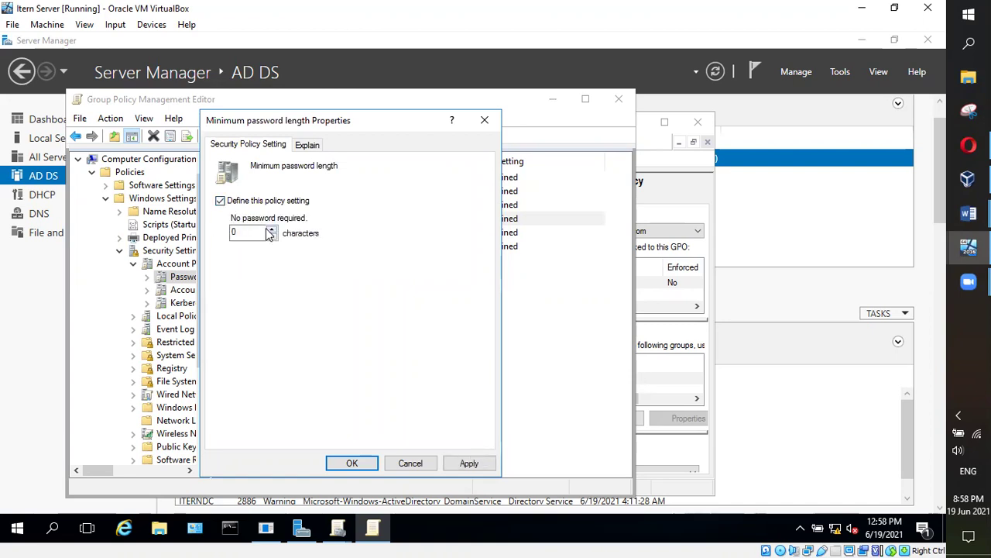
pyautogui.press('Escape')
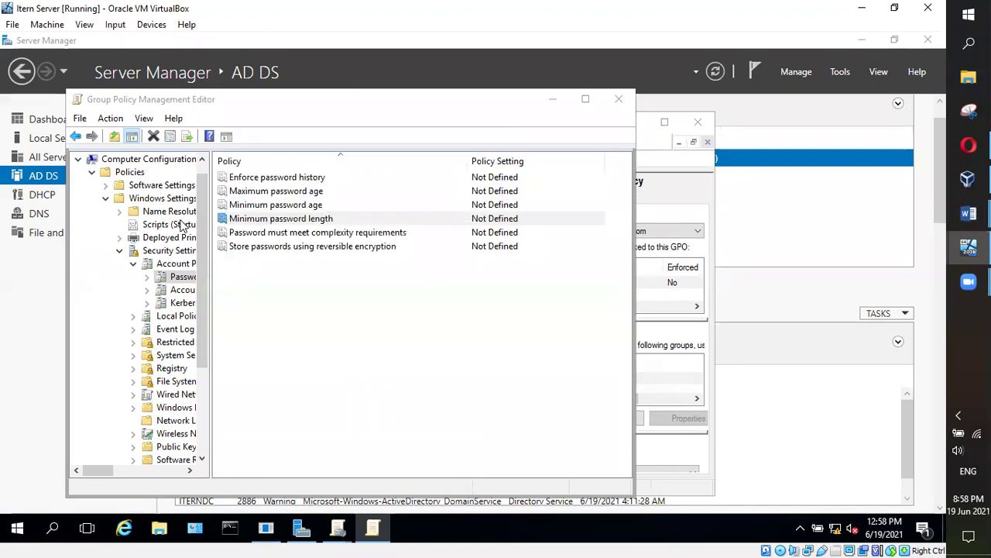
pyautogui.click(373, 529)
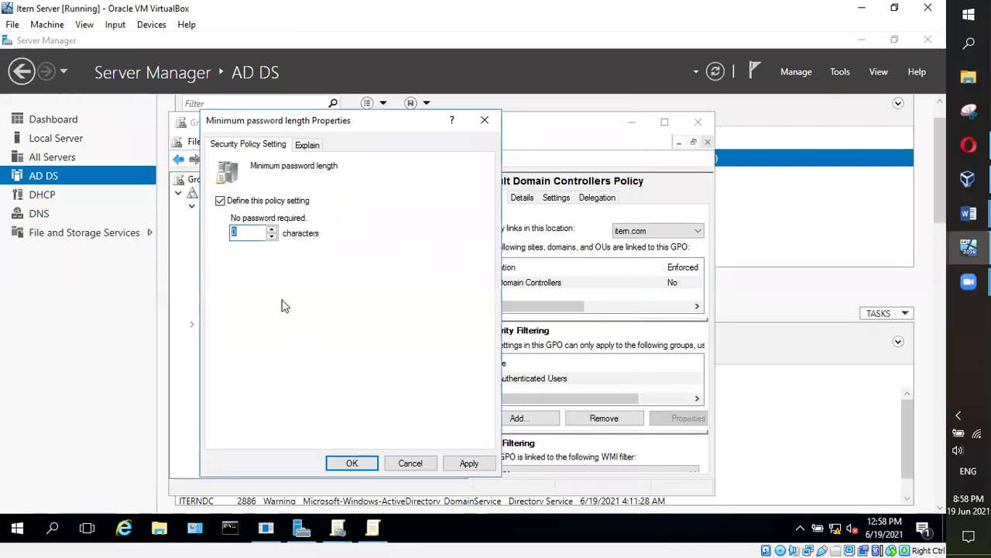
pyautogui.write('6')
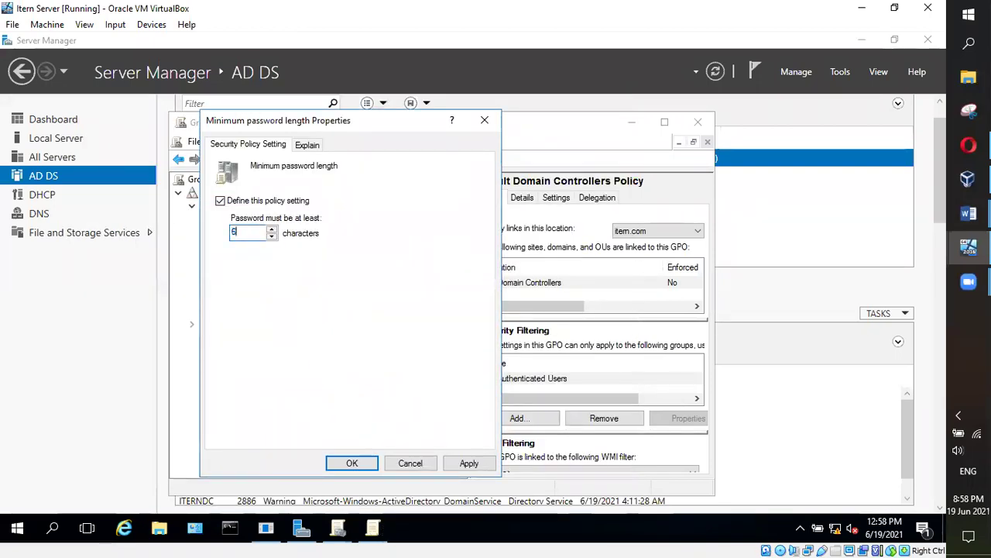
pyautogui.press('BackSpace')
pyautogui.write('8')
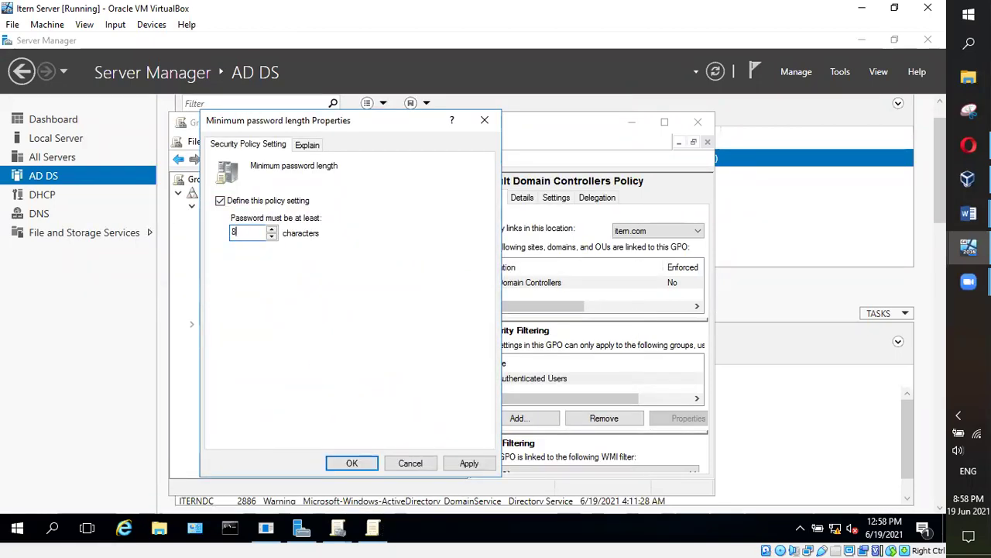
pyautogui.press('BackSpace')
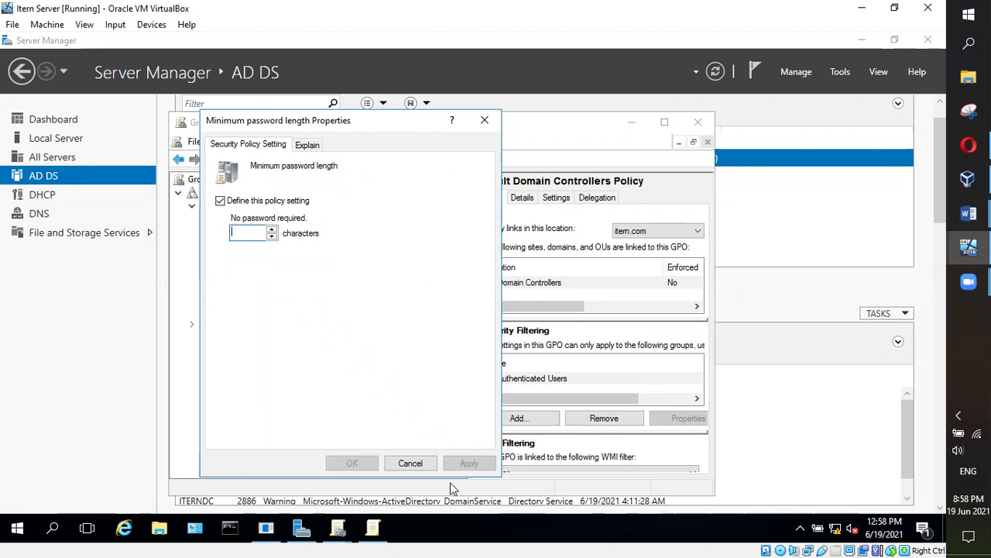
pyautogui.click(412, 465)
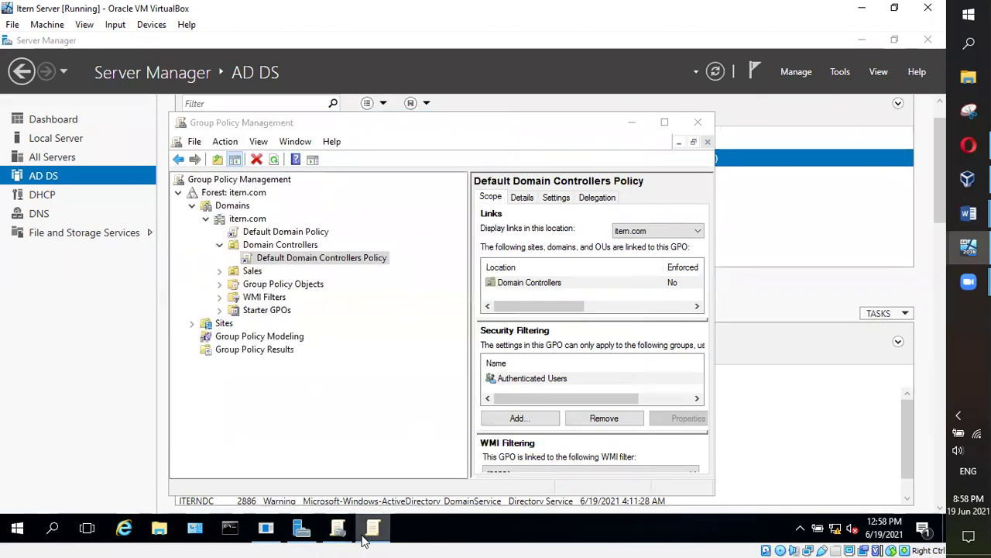
pyautogui.click(370, 529)
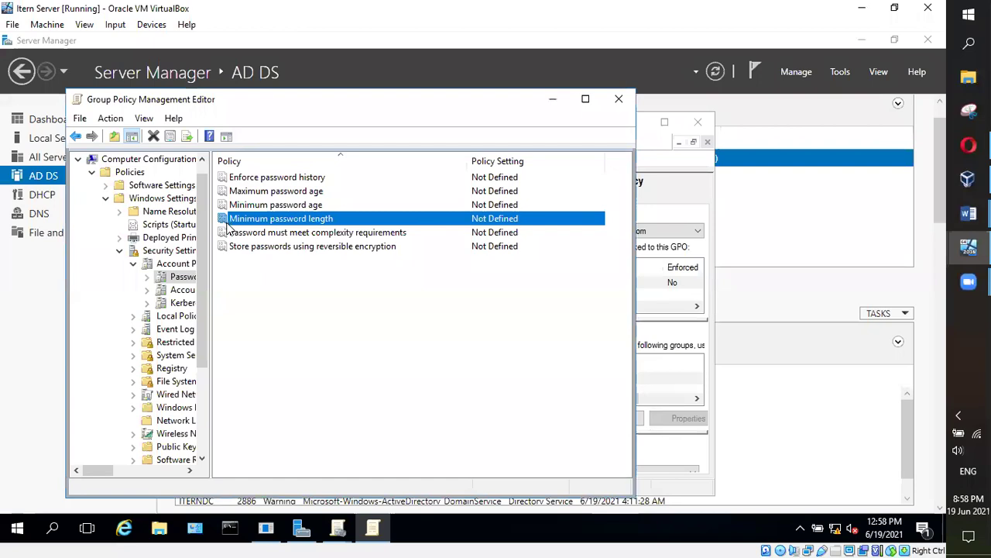
pyautogui.click(330, 235)
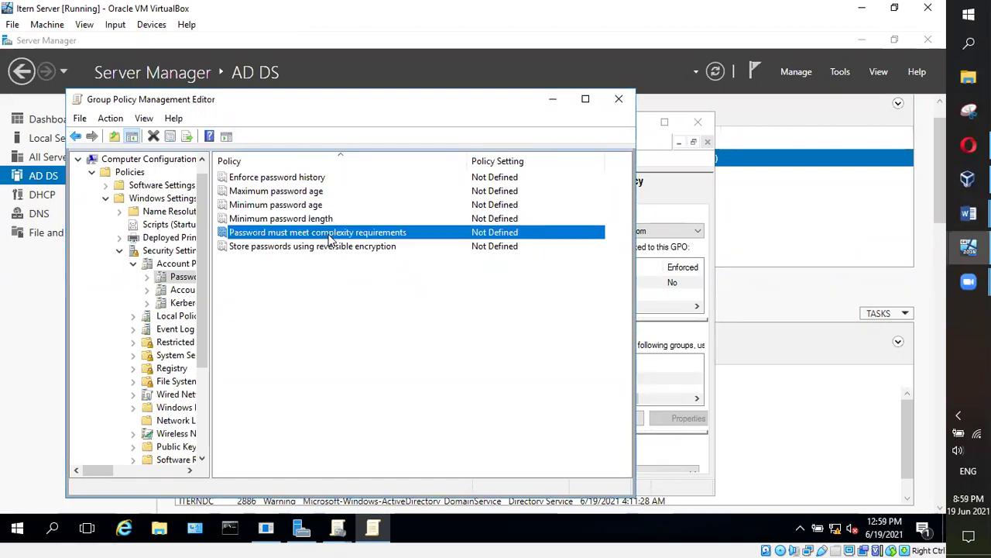
# Define the password complexity requirements policy, then cancel without saving
pyautogui.doubleClick(330, 234)
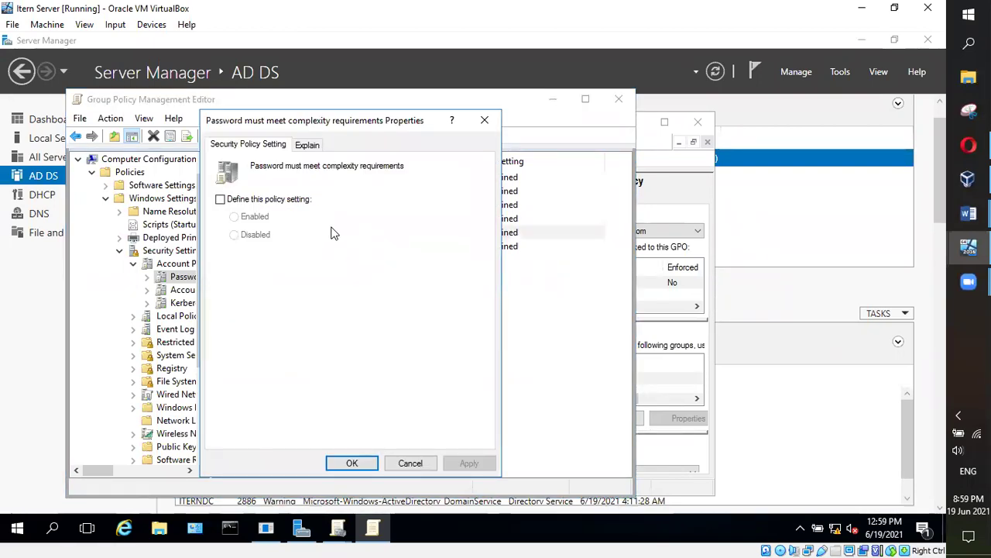
pyautogui.click(231, 202)
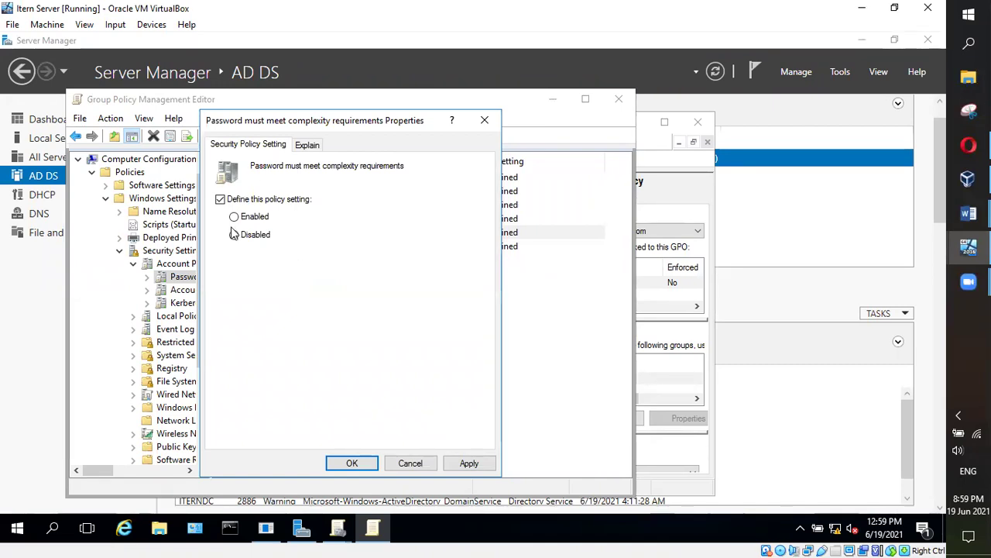
pyautogui.click(392, 465)
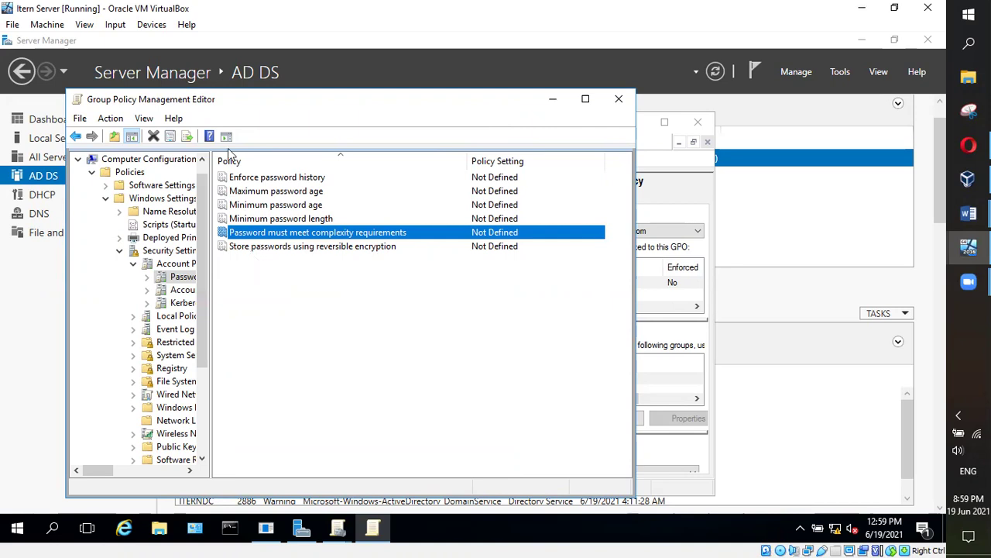
# Define then discard Enforce password history, and go back up to Account Policies
pyautogui.doubleClick(288, 177)
pyautogui.click(237, 203)
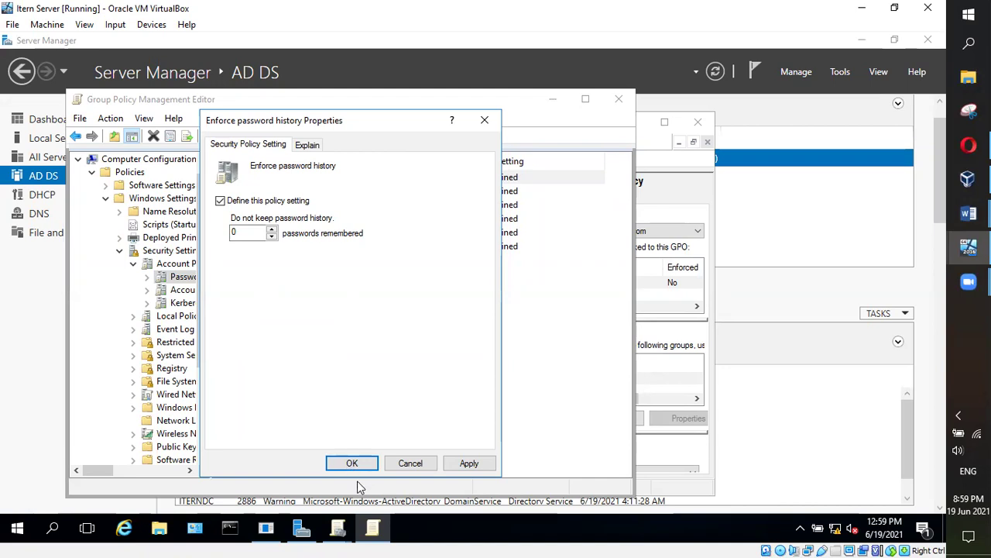
pyautogui.click(407, 464)
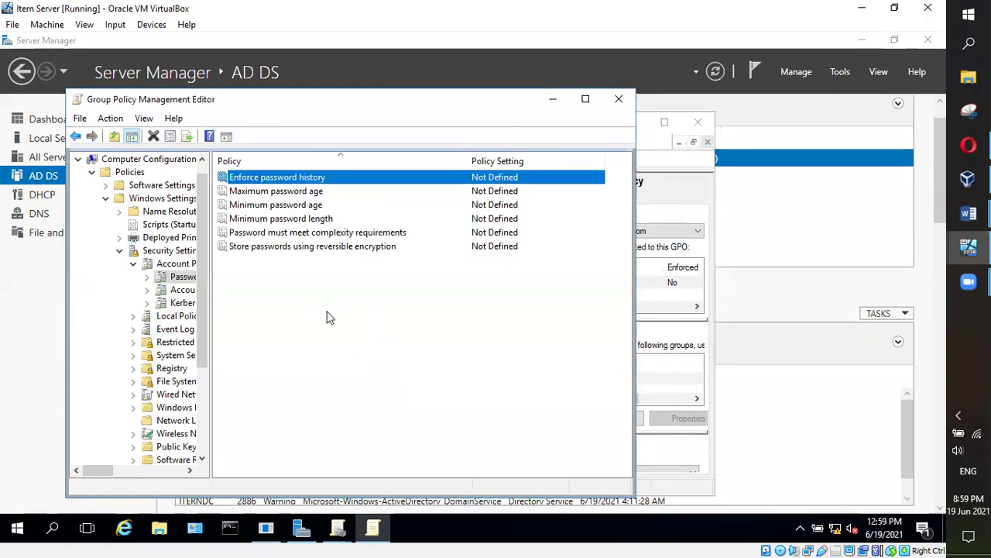
pyautogui.click(75, 136)
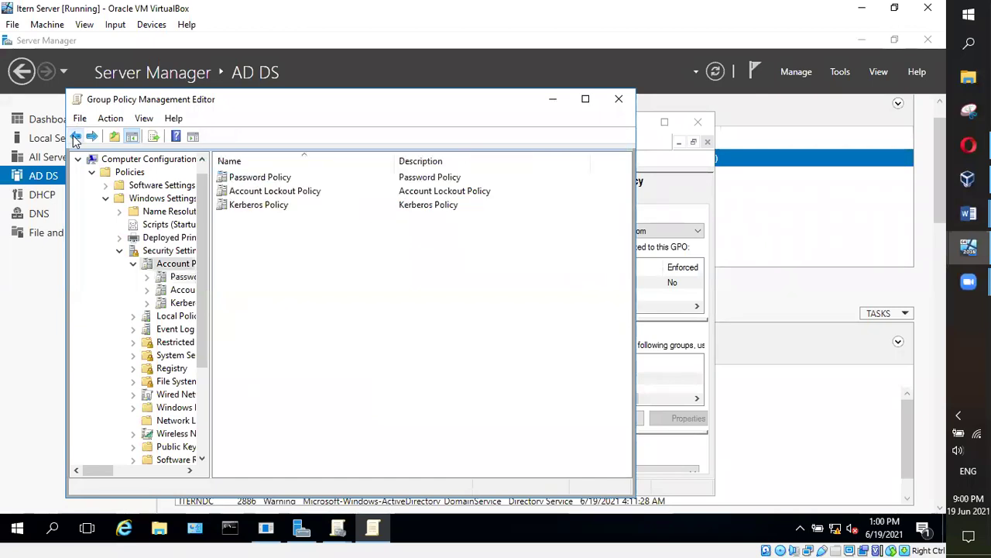
# In Account Lockout Policy, read the Account lockout duration explanation, leaving it undefined
pyautogui.doubleClick(272, 191)
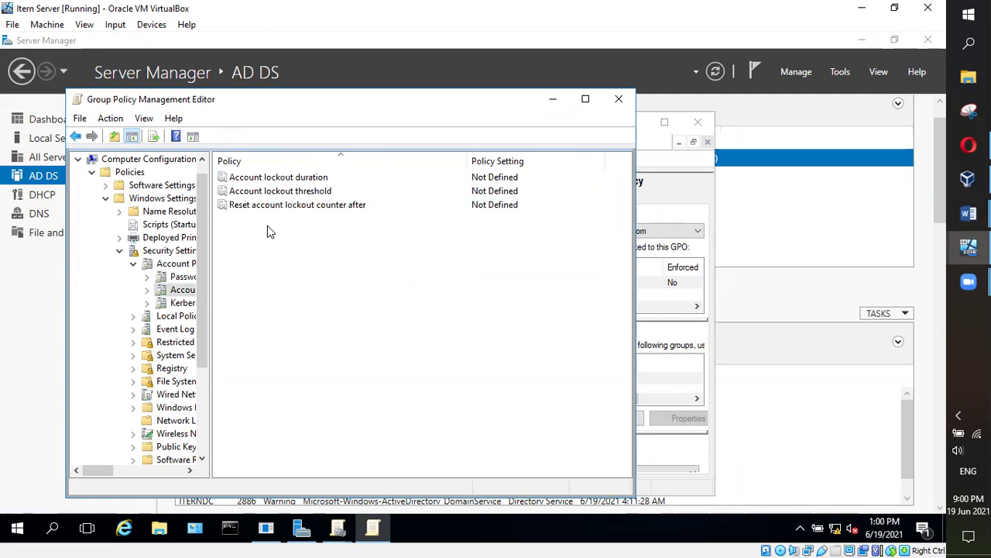
pyautogui.doubleClick(280, 180)
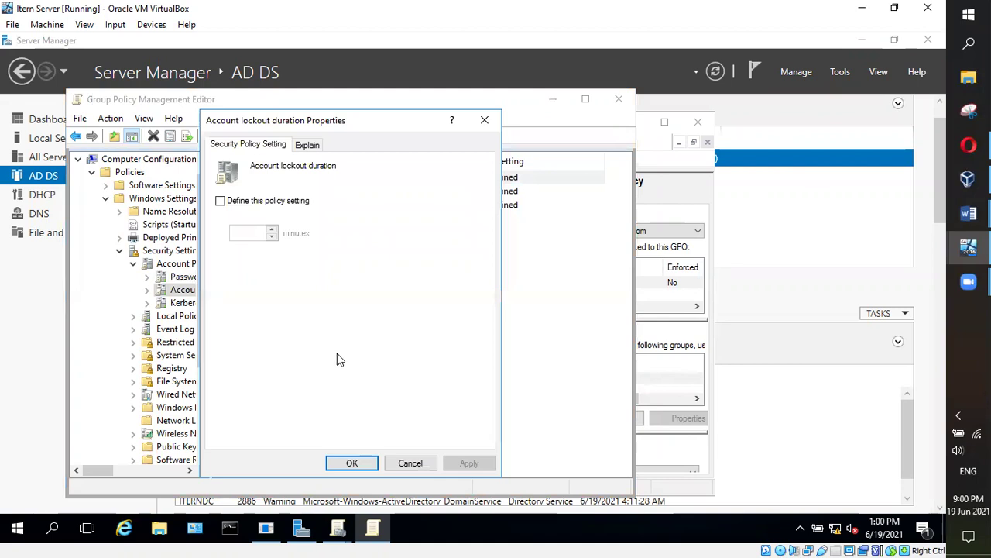
pyautogui.click(303, 147)
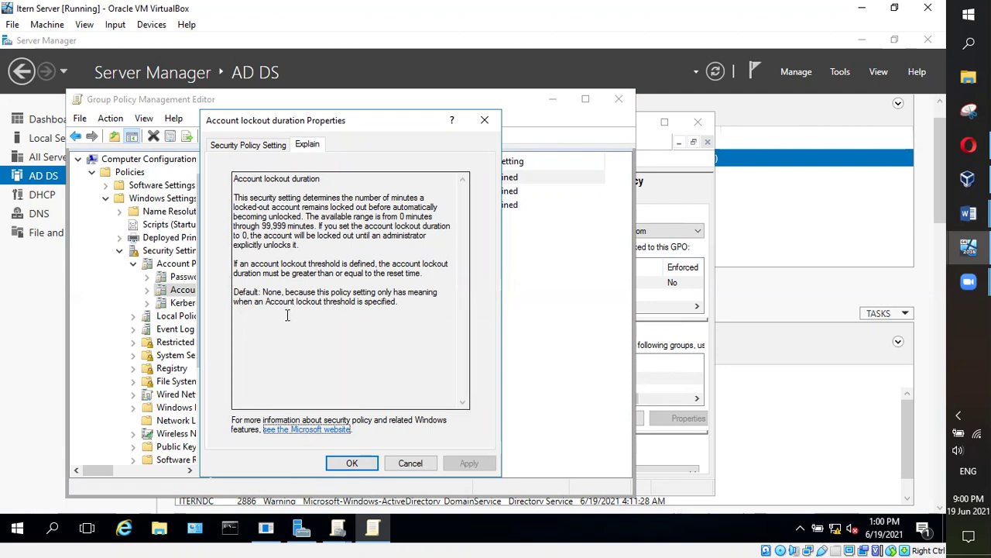
pyautogui.click(346, 463)
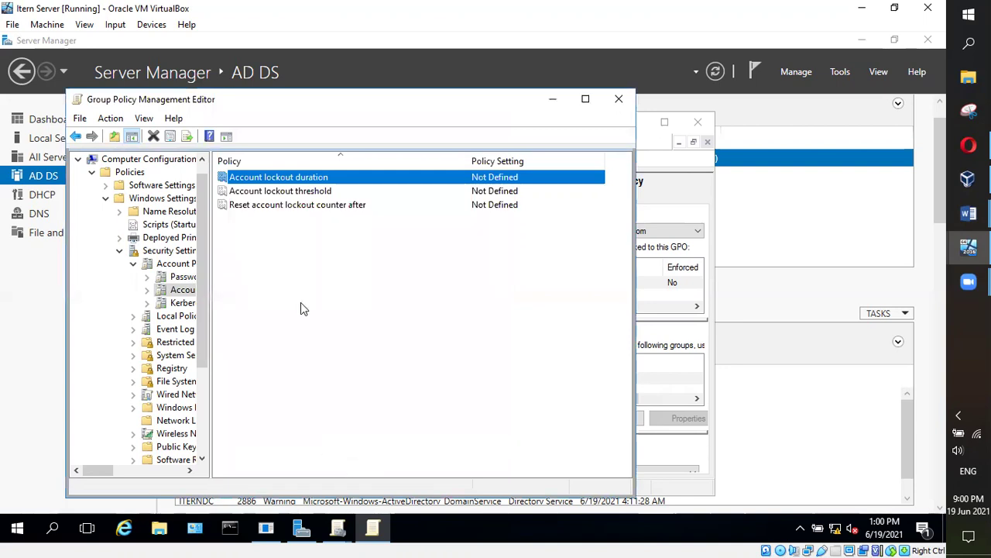
pyautogui.doubleClick(252, 181)
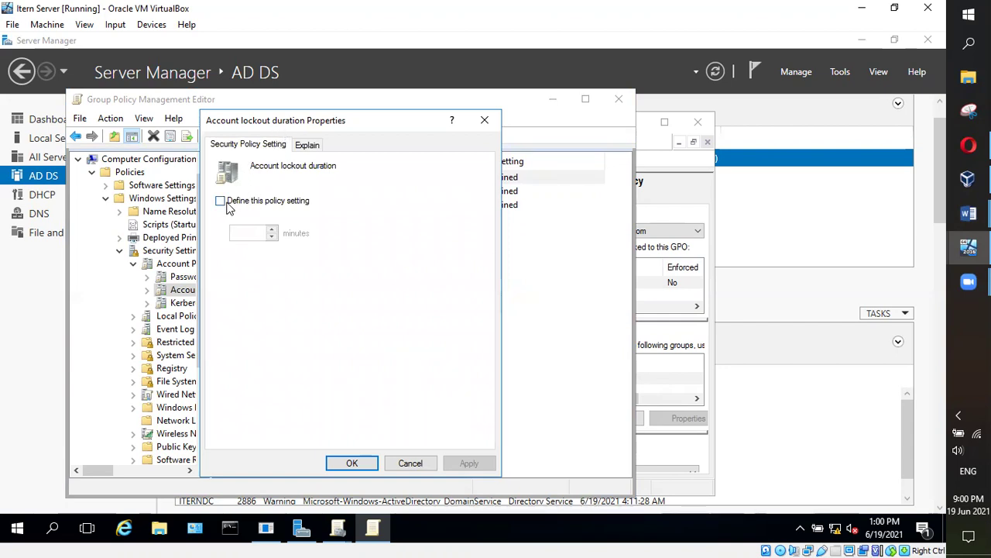
# Define Account lockout duration and adjust its minutes to 38
pyautogui.click(227, 204)
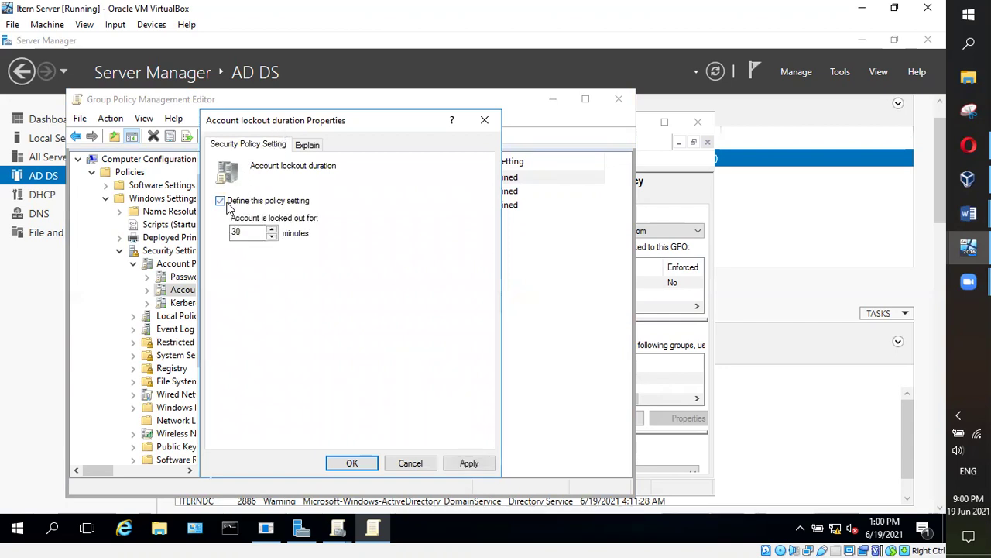
pyautogui.click(272, 229)
pyautogui.click(271, 229)
pyautogui.click(272, 235)
pyautogui.click(272, 235)
pyautogui.click(272, 235)
pyautogui.click(272, 235)
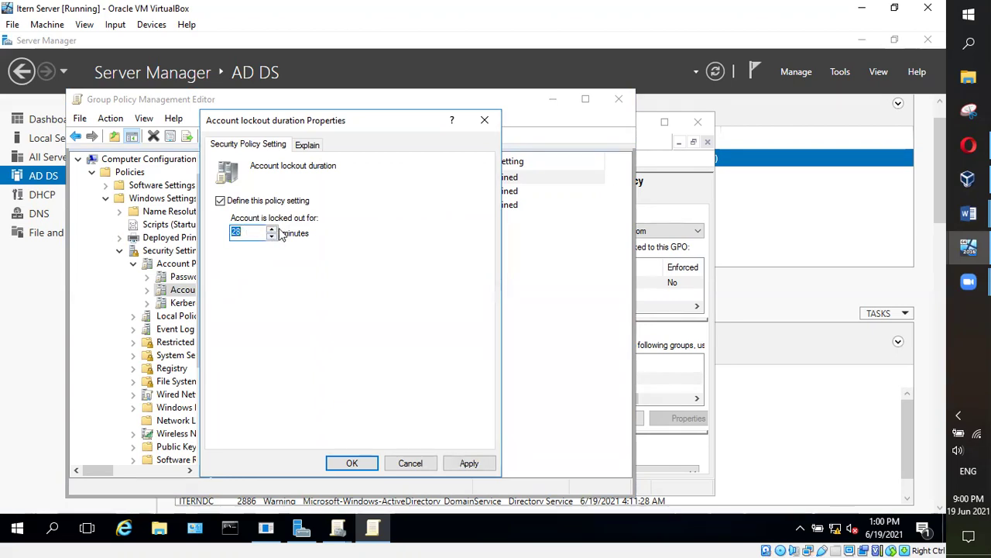
pyautogui.click(272, 229)
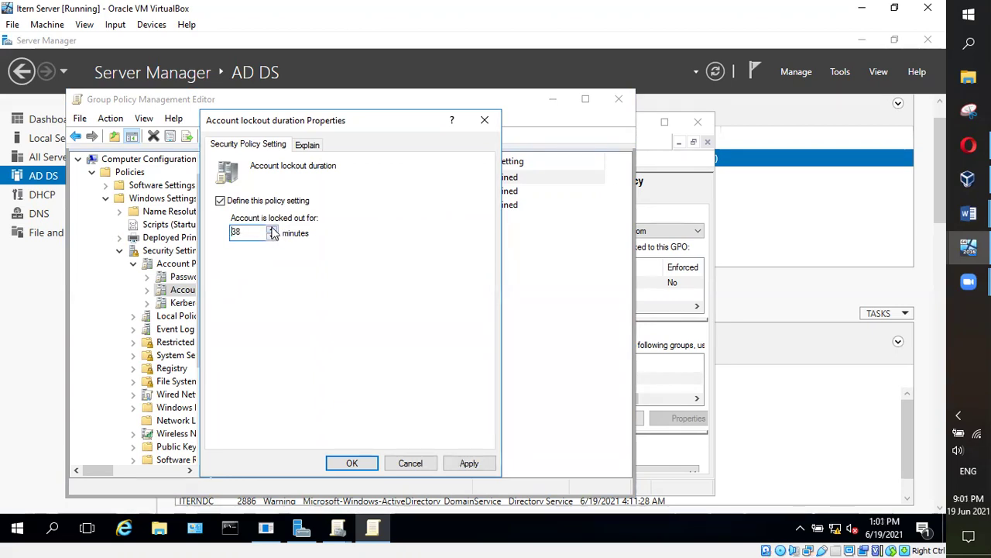
# Read the duration explanation, decline the suggested values, and discard the 38-minute trial
pyautogui.click(306, 145)
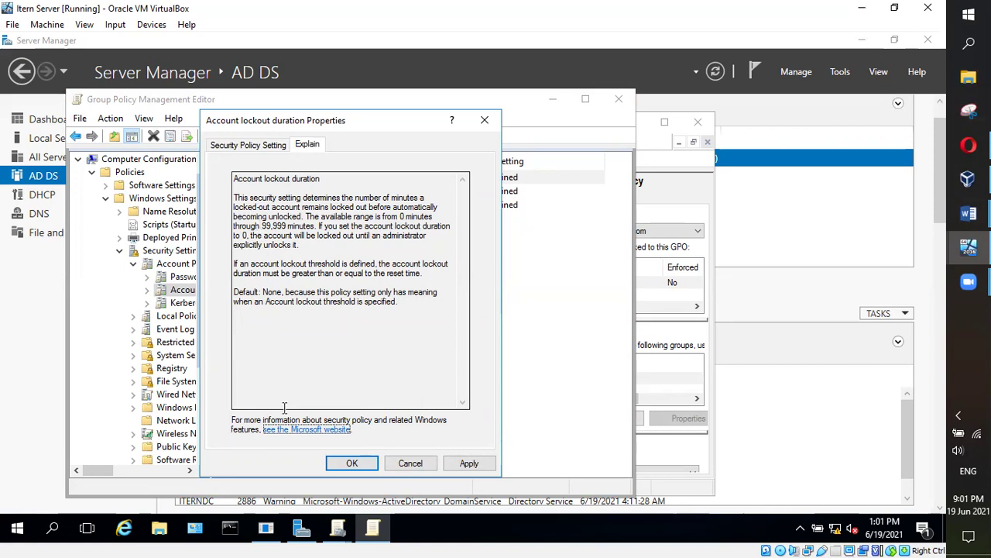
pyautogui.click(356, 463)
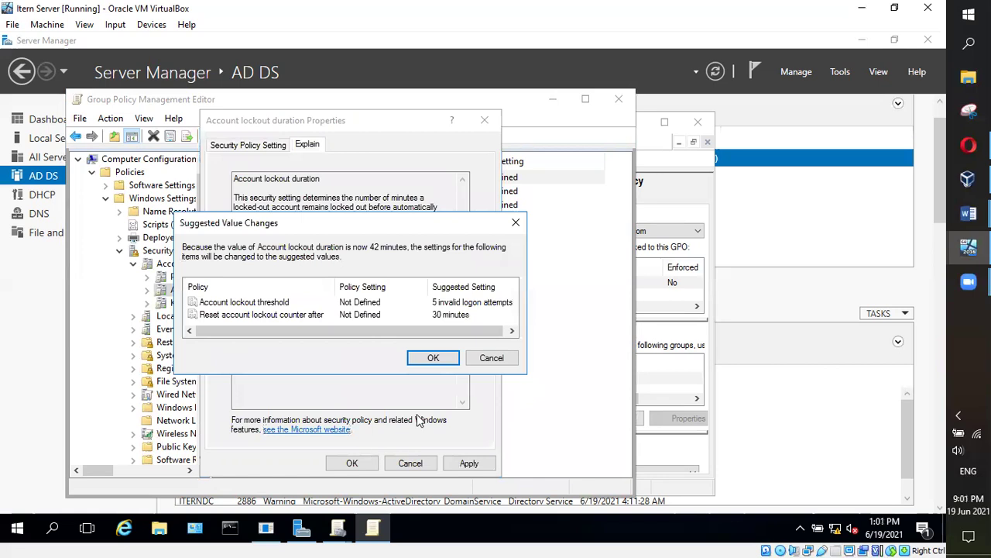
pyautogui.click(490, 362)
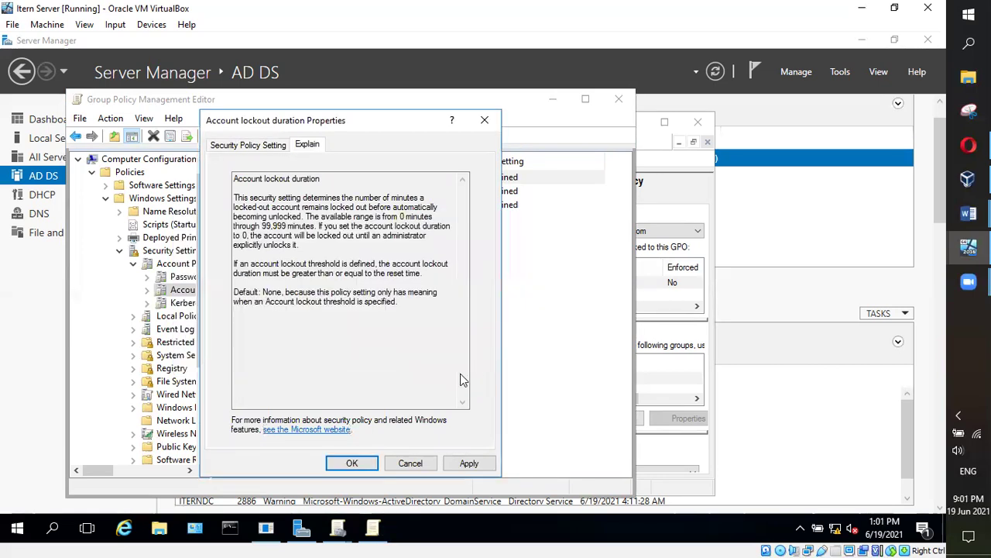
pyautogui.click(411, 463)
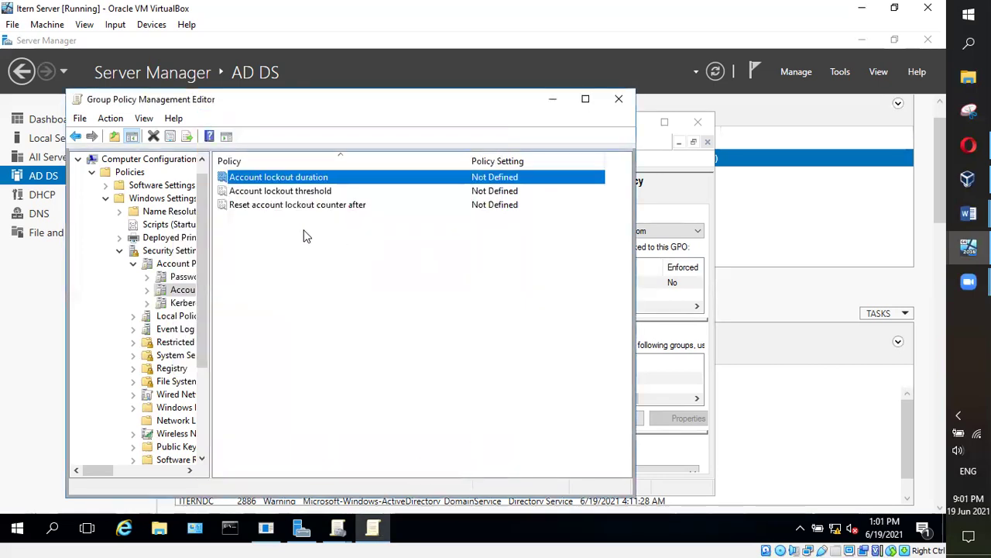
pyautogui.doubleClick(276, 197)
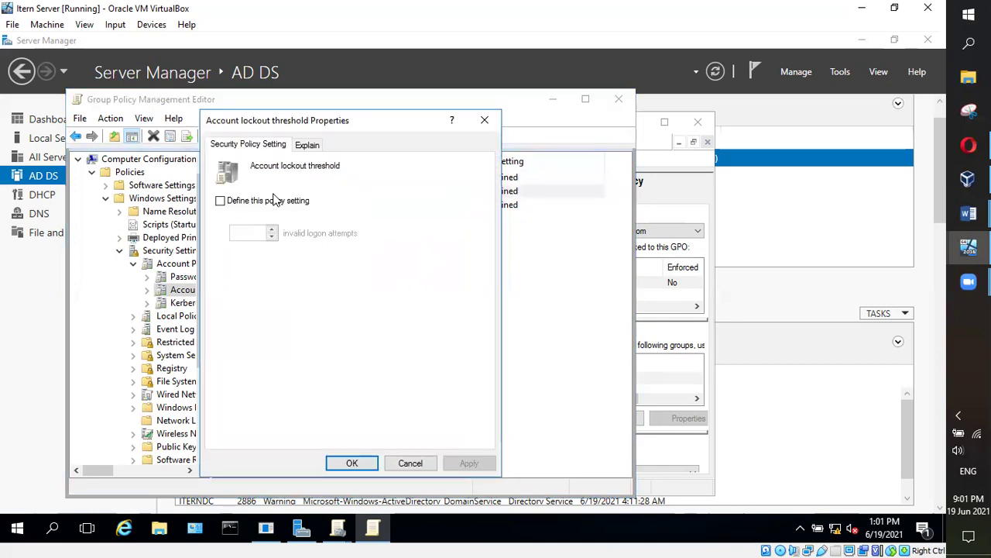
# Read the Account lockout threshold explanation and close its properties without changes
pyautogui.click(316, 144)
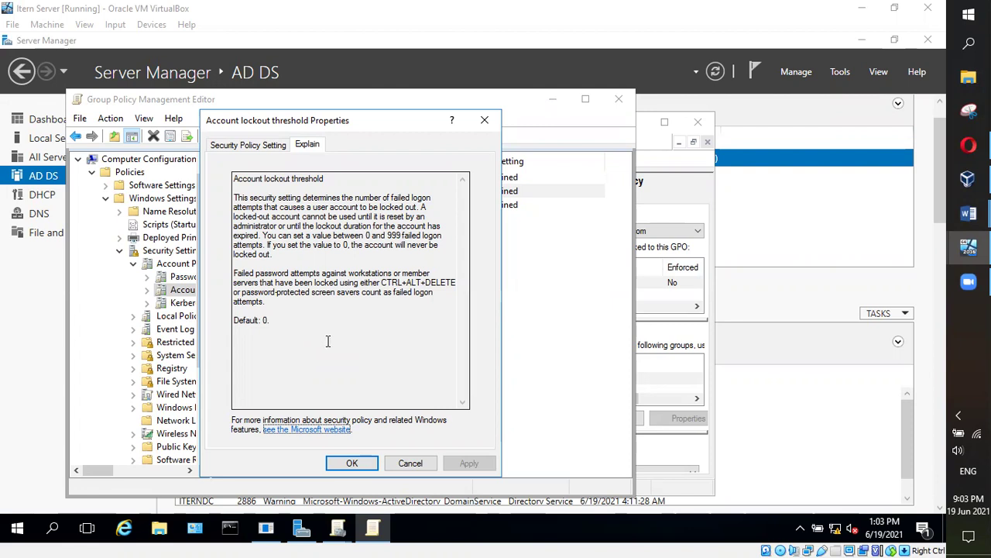
pyautogui.click(262, 139)
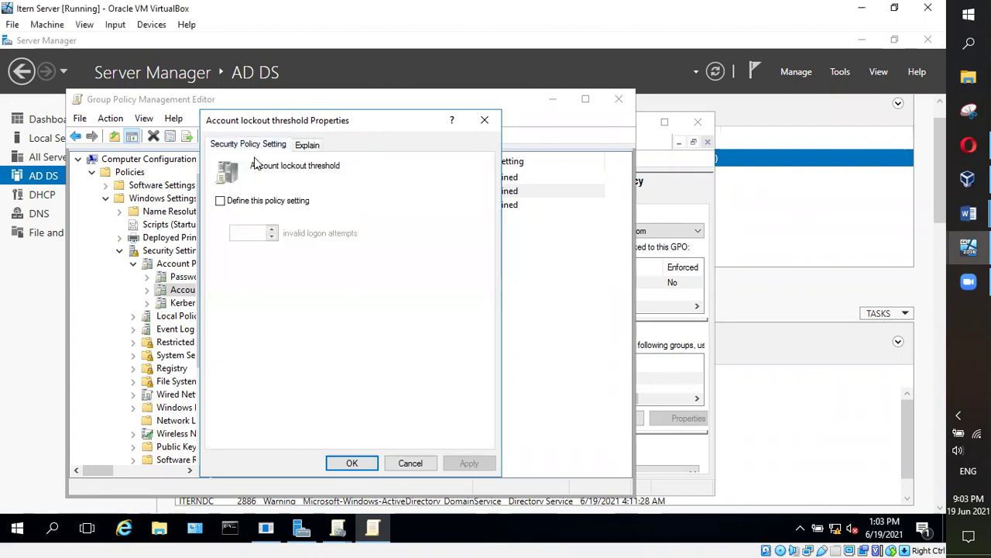
pyautogui.click(410, 463)
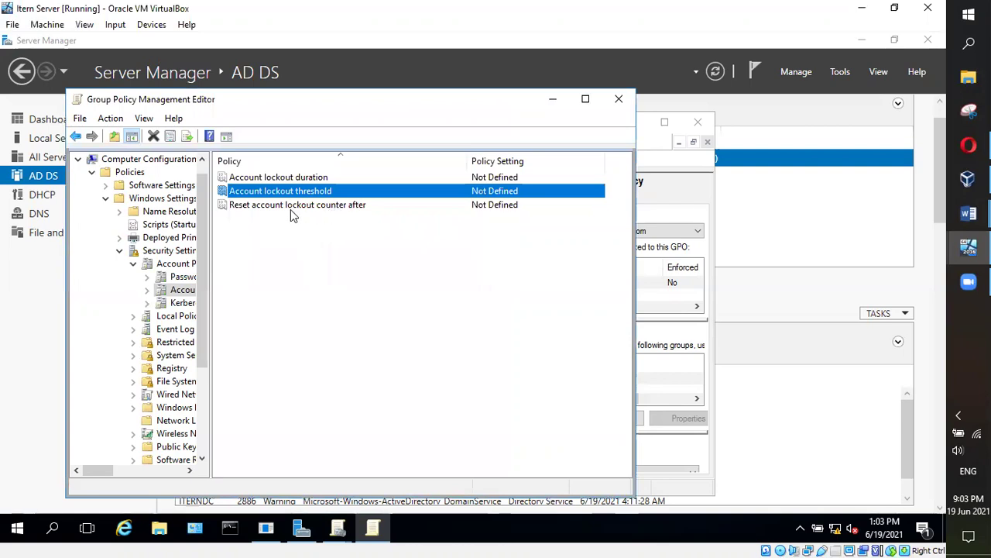
pyautogui.click(246, 178)
# Read the Reset account lockout counter after explanation and close its properties
pyautogui.click(248, 192)
pyautogui.doubleClick(268, 207)
pyautogui.click(313, 145)
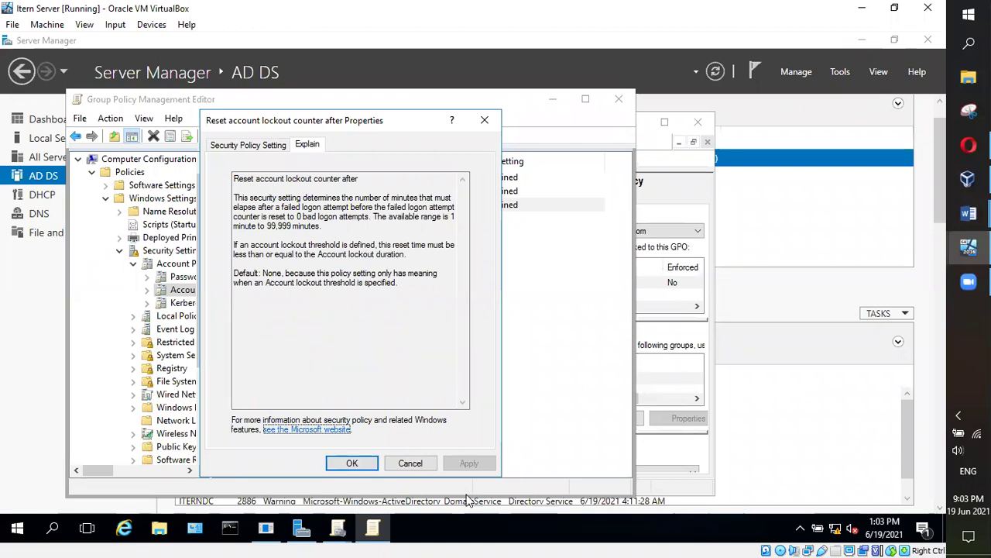
pyautogui.click(271, 147)
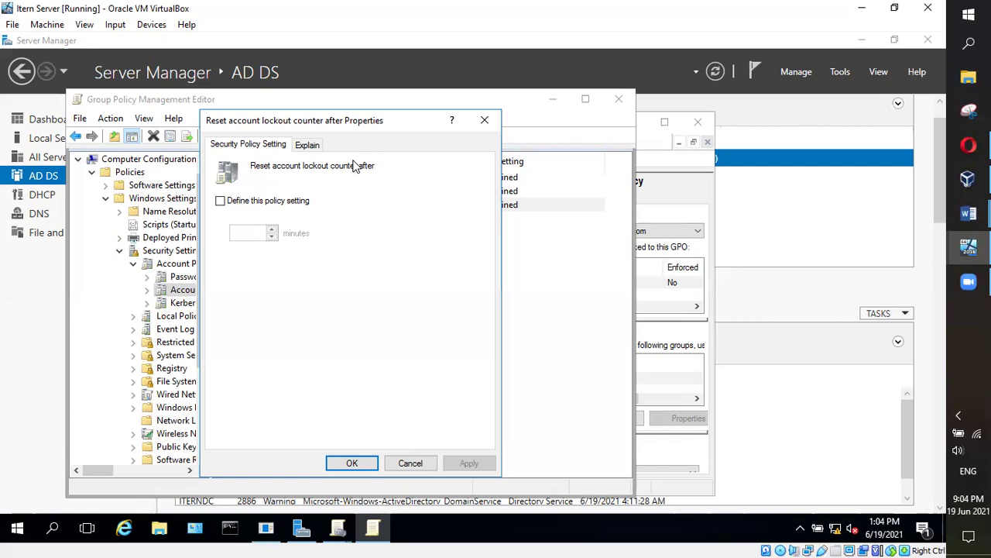
pyautogui.click(355, 462)
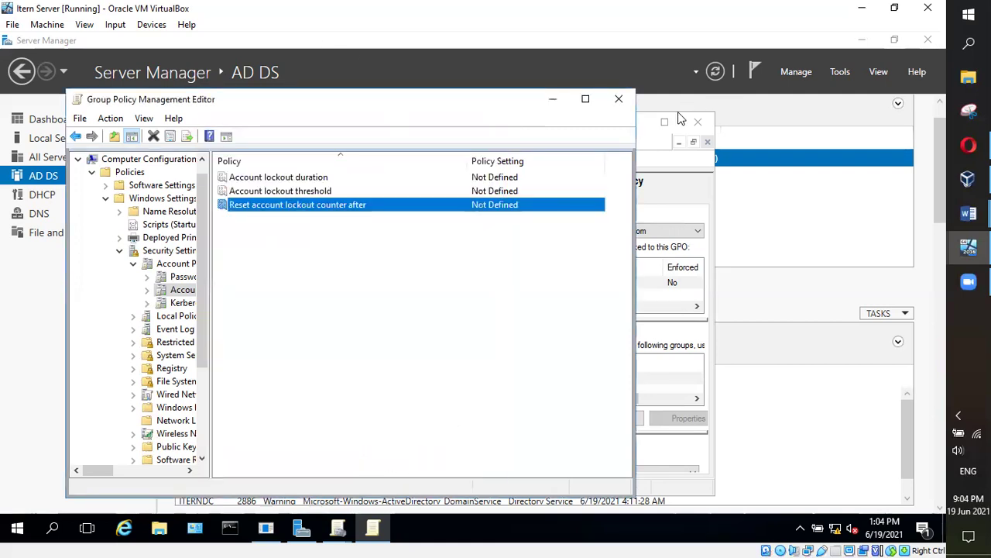
# Close the Group Policy Management Editor and bring the class notes document forward
pyautogui.click(619, 99)
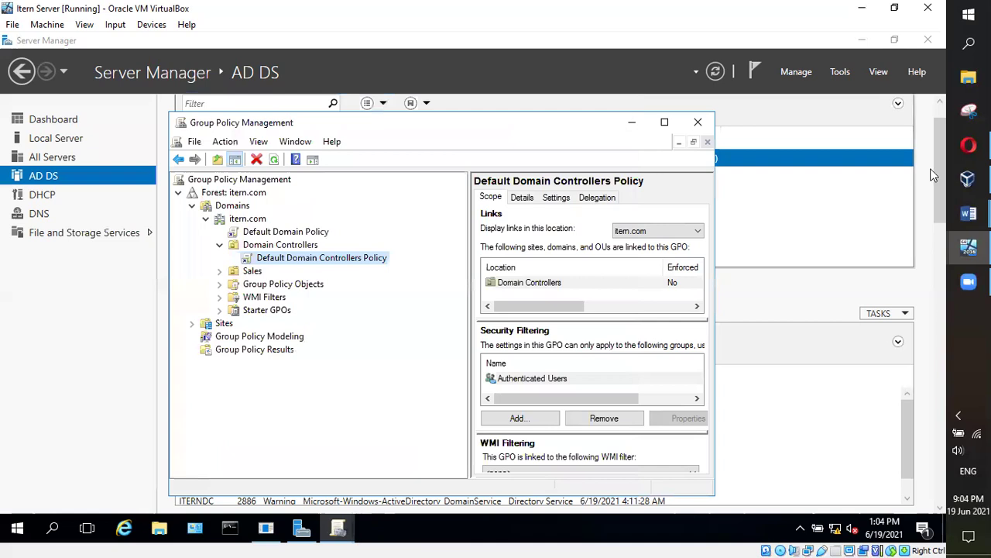
pyautogui.moveTo(968, 213)
pyautogui.click(914, 155)
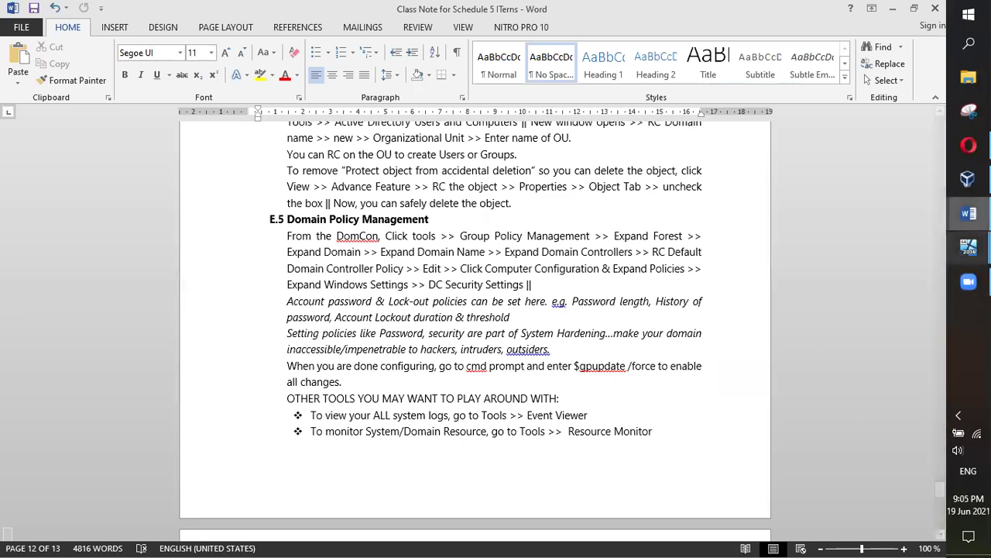
pyautogui.moveTo(969, 247)
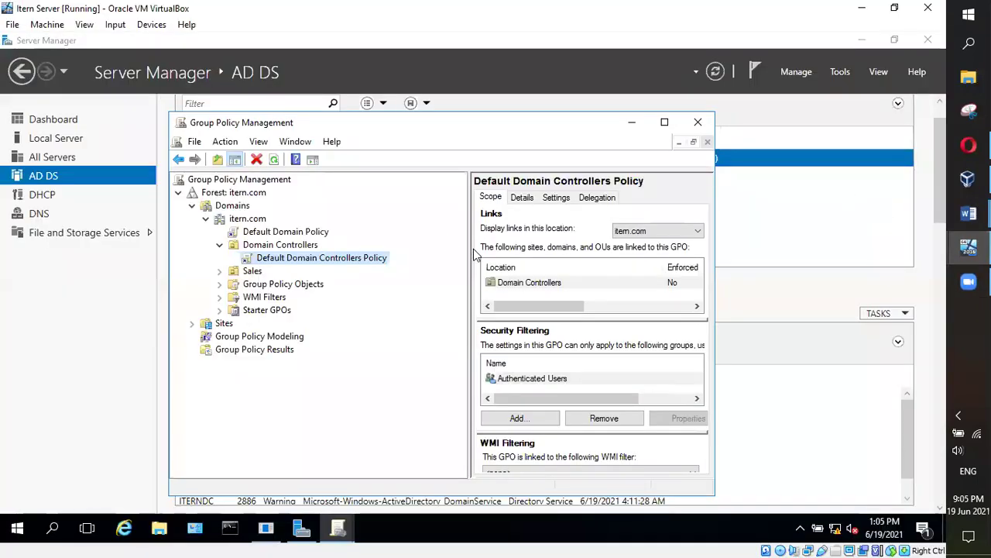
# Close both Group Policy Management windows, including Forest: itern.com, leaving Server Manager's AD DS page
pyautogui.click(347, 530)
pyautogui.click(381, 488)
pyautogui.click(340, 529)
pyautogui.click(377, 486)
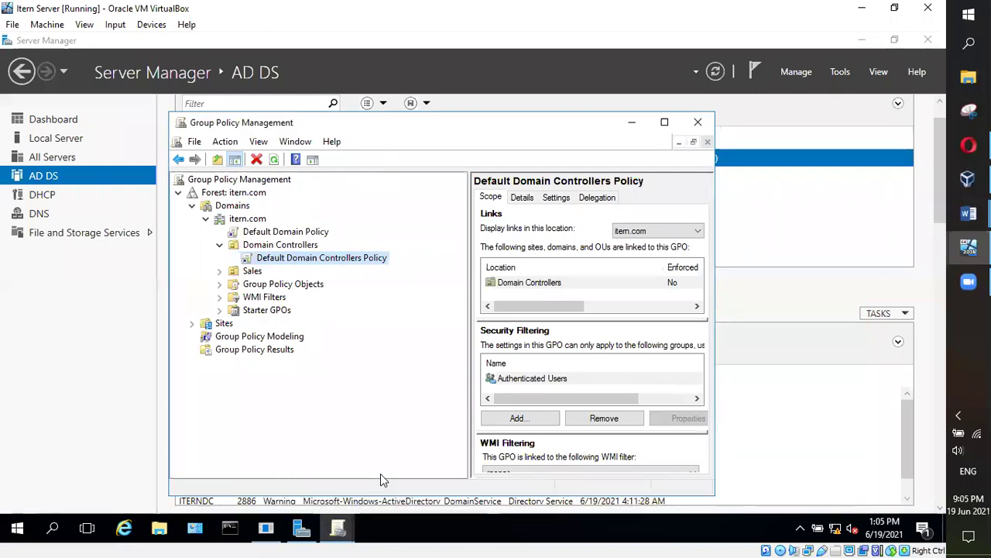
pyautogui.click(338, 529)
pyautogui.click(321, 496)
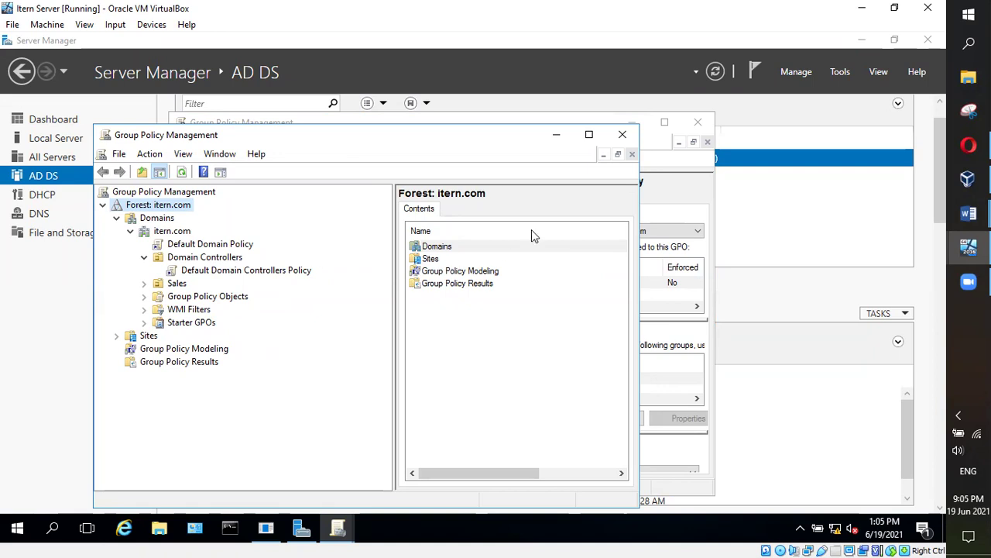
pyautogui.click(624, 137)
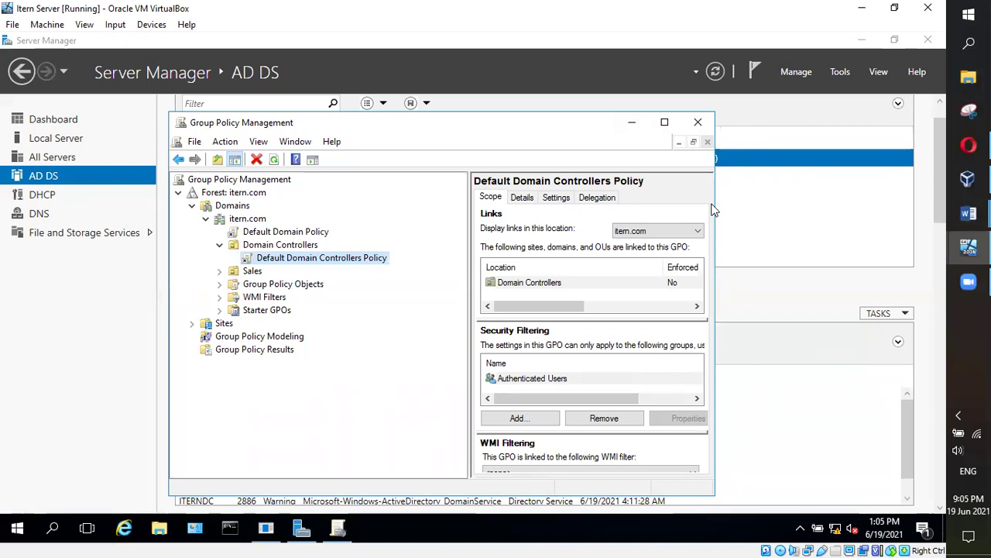
pyautogui.click(698, 122)
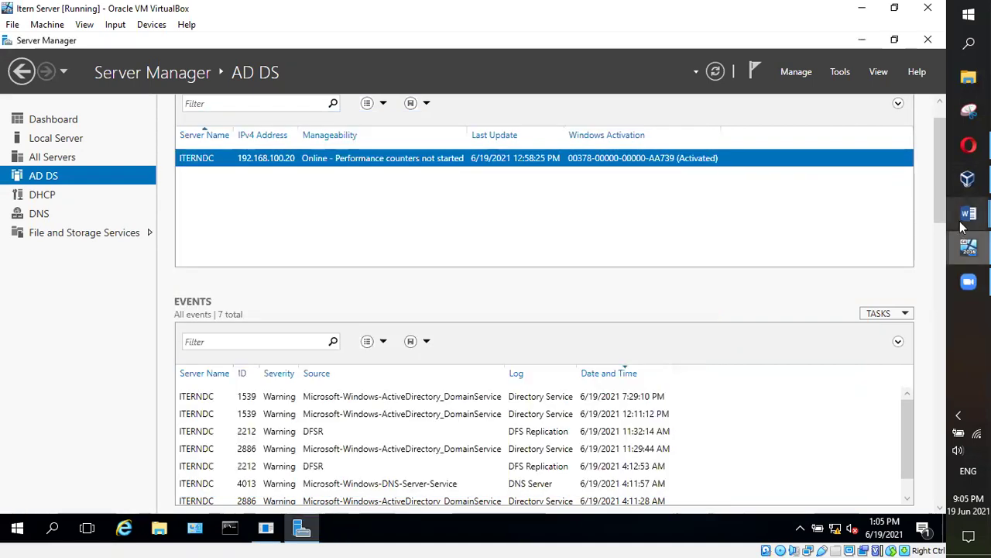
pyautogui.moveTo(968, 217)
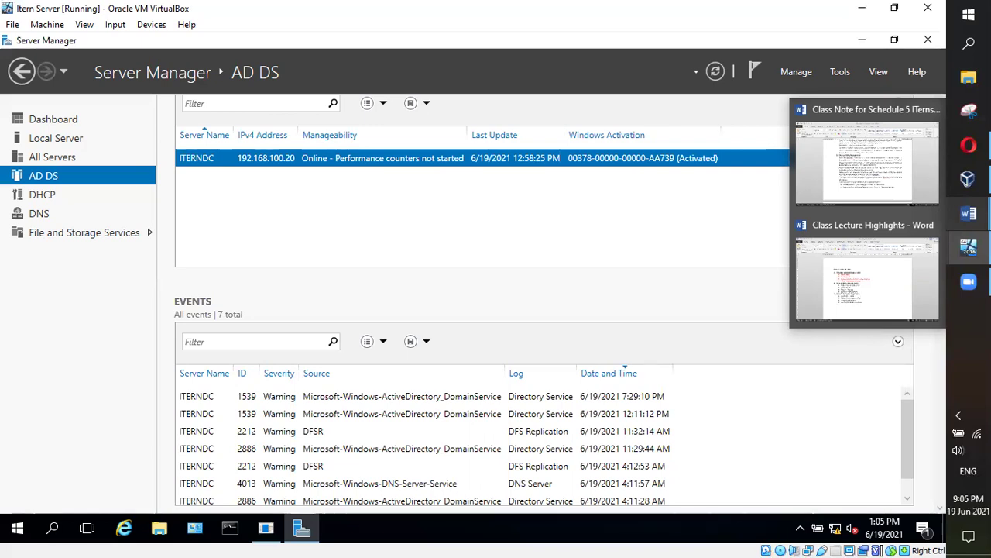
pyautogui.click(873, 194)
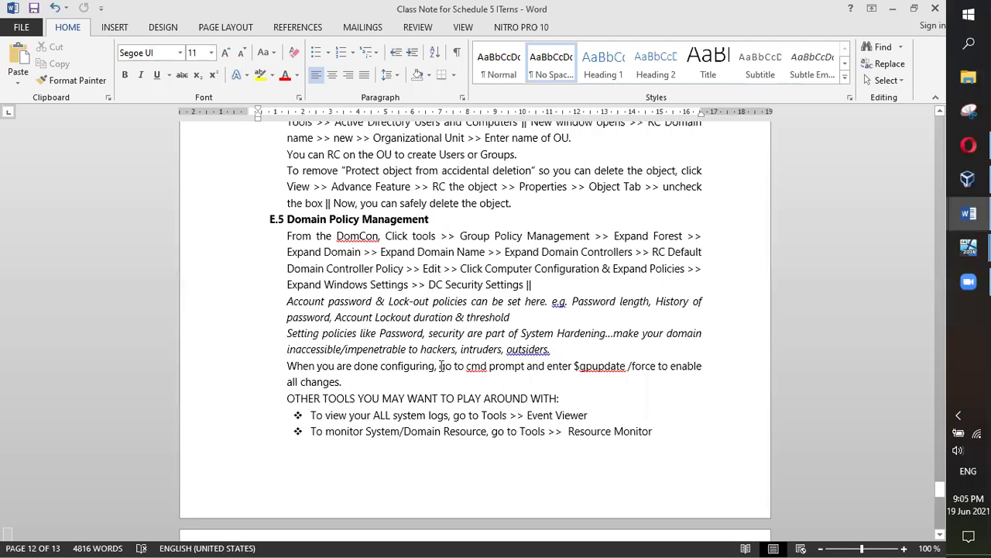
pyautogui.moveTo(440, 366); pyautogui.dragTo(629, 369)
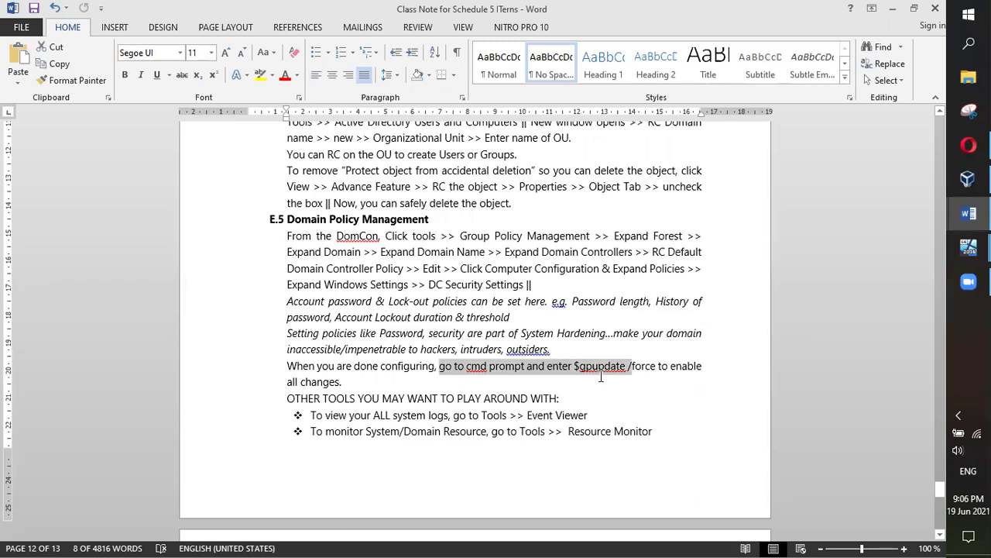
pyautogui.moveTo(965, 252)
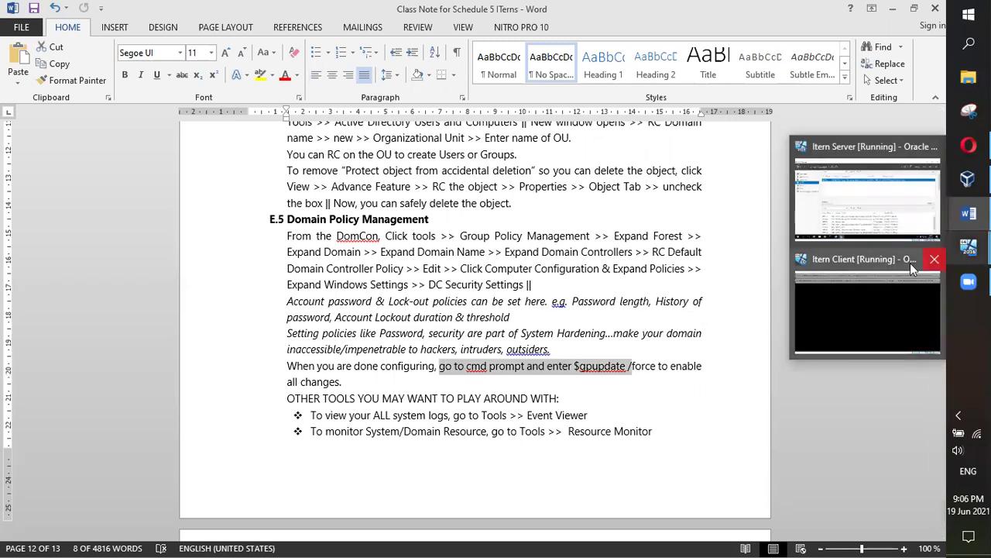
pyautogui.click(922, 220)
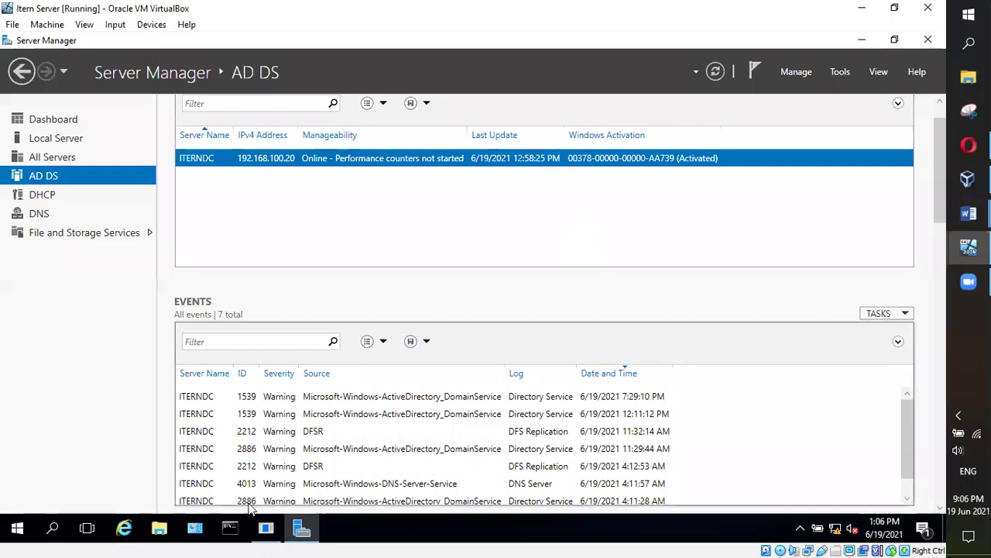
pyautogui.click(230, 529)
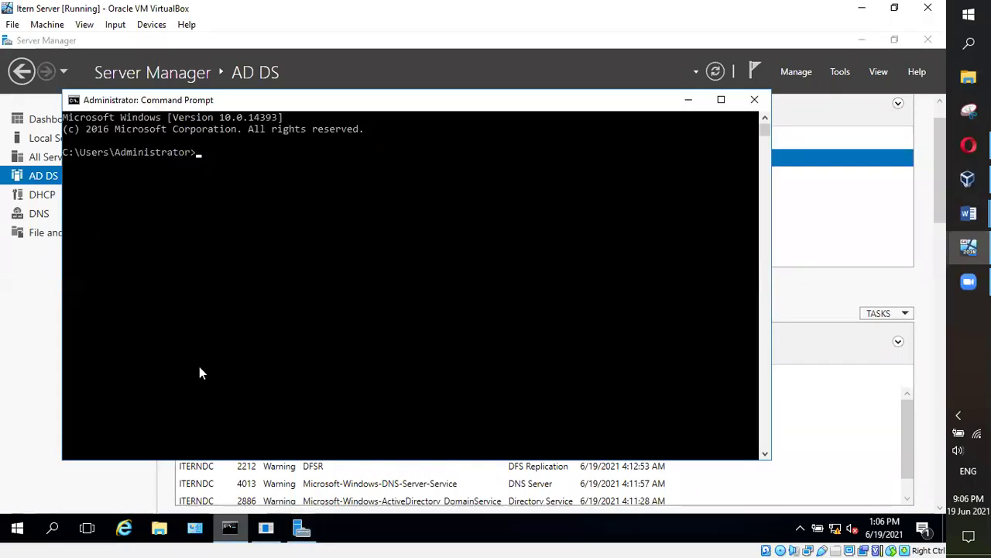
# Run gpupdate /force in the command prompt to refresh computer and user policy
pyautogui.write('gpup')
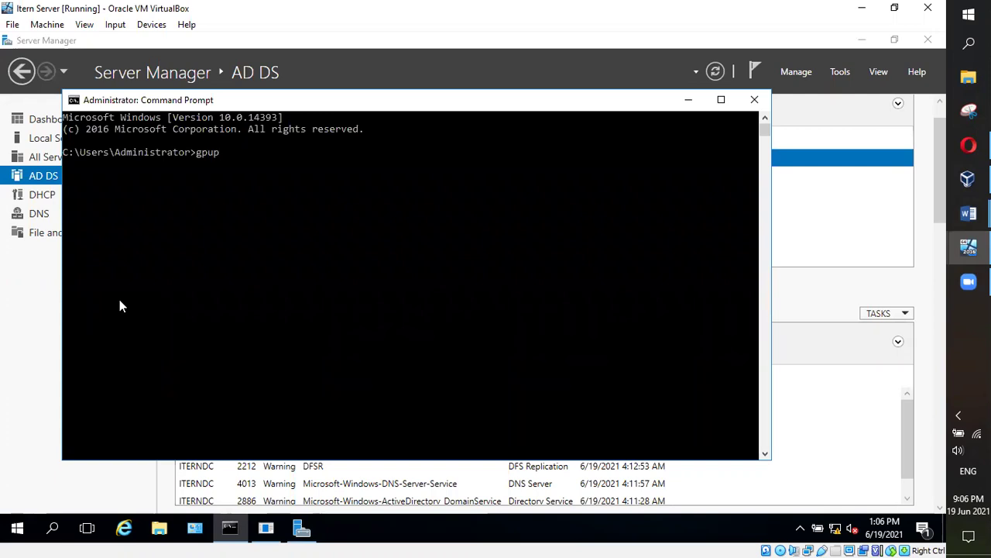
pyautogui.write('date/force')
pyautogui.press('Return')
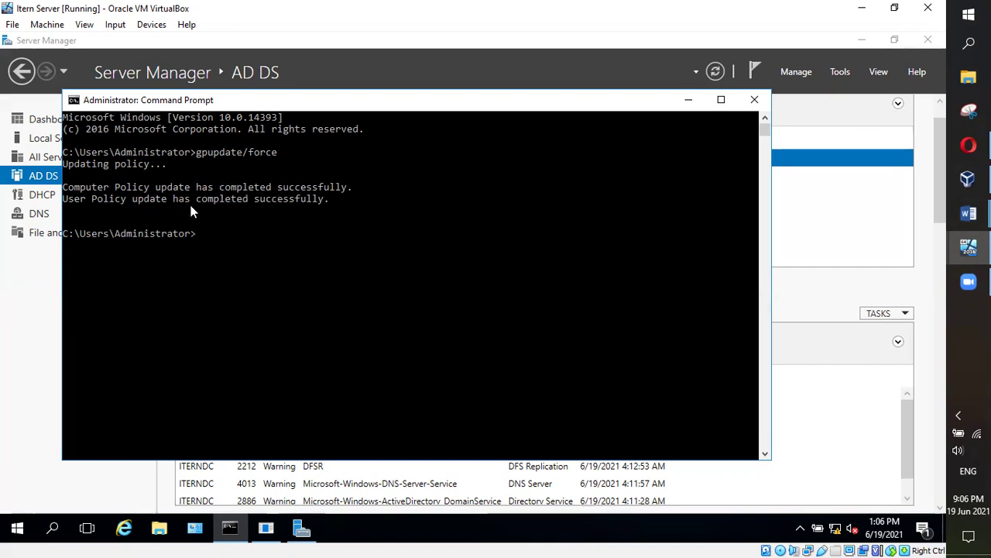
pyautogui.click(688, 99)
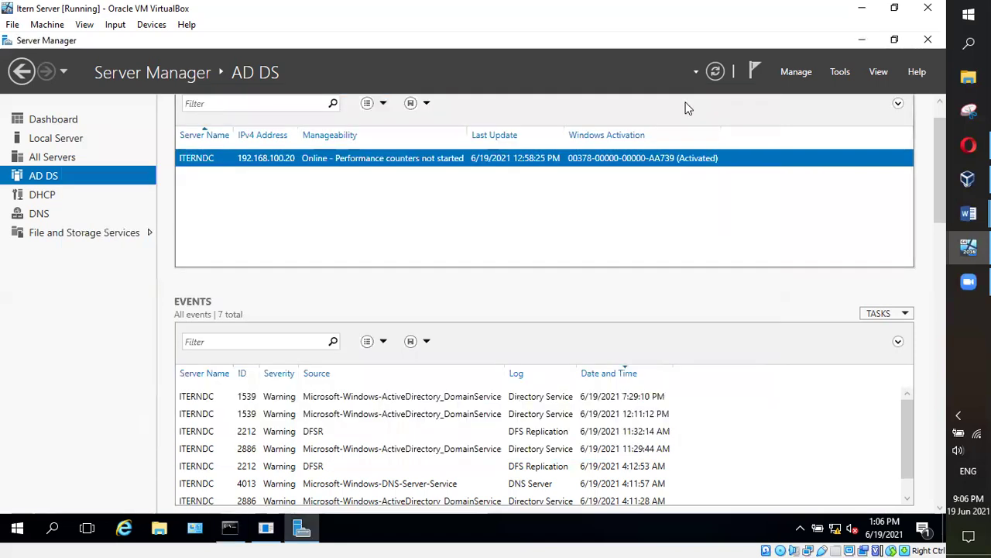
# Restore Server Manager and launch Group Policy Management from the Tools menu
pyautogui.click(302, 528)
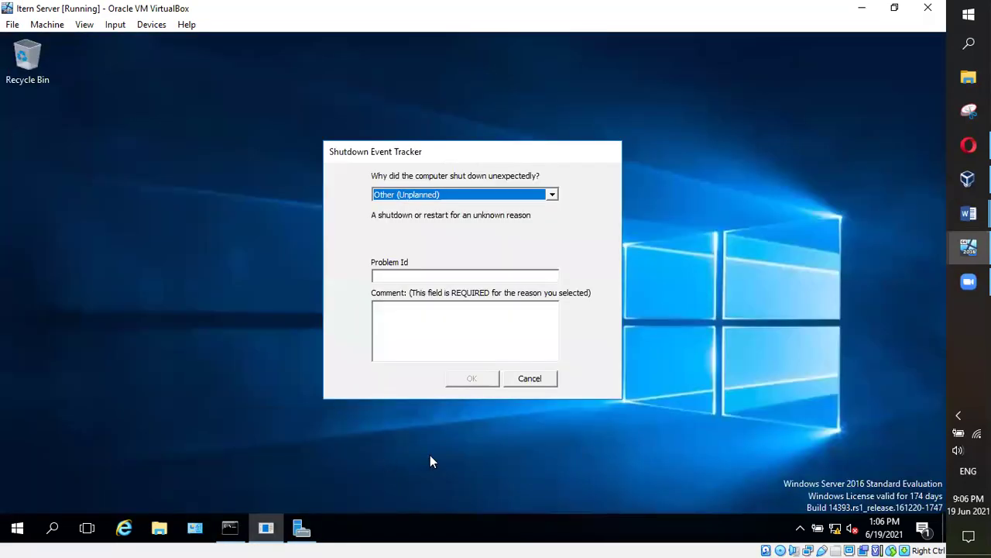
pyautogui.click(266, 528)
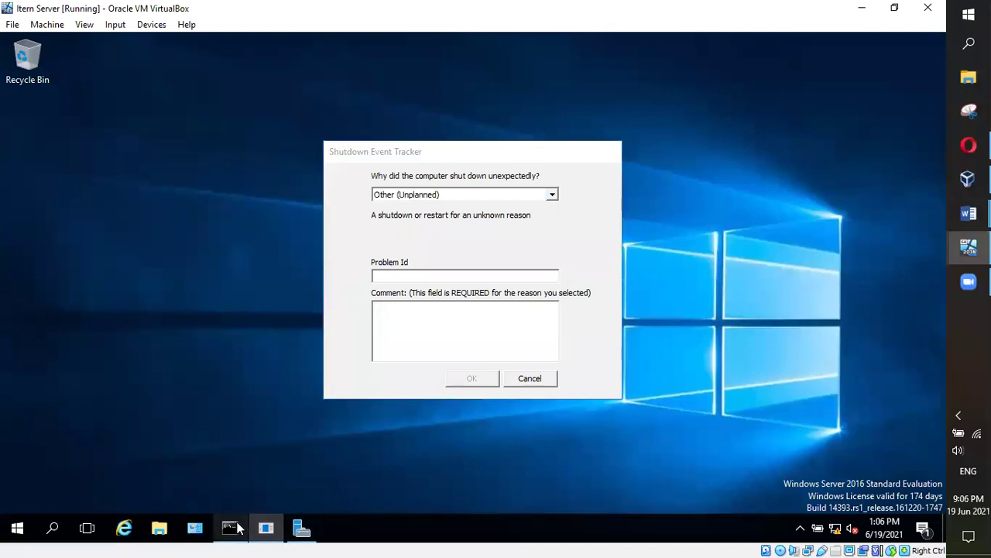
pyautogui.click(302, 528)
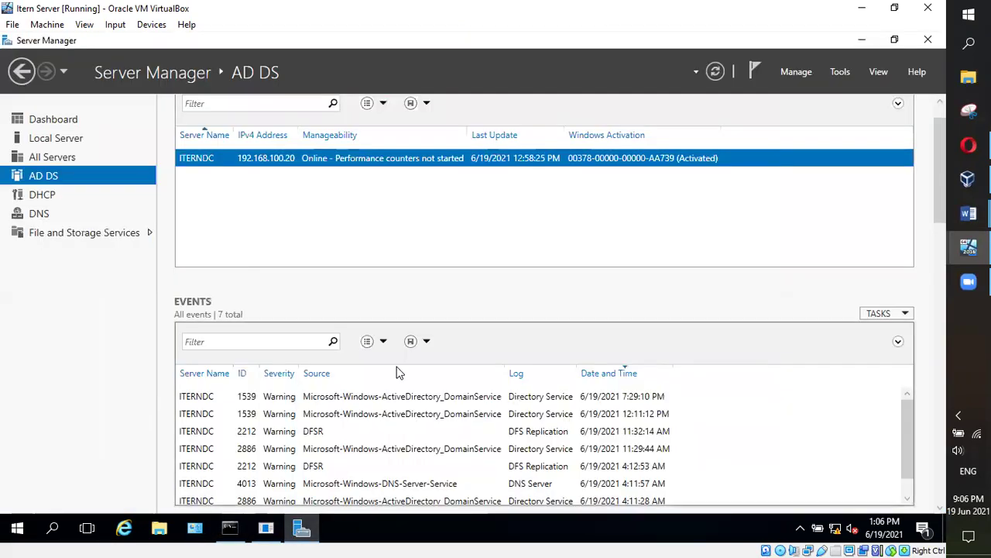
pyautogui.click(846, 72)
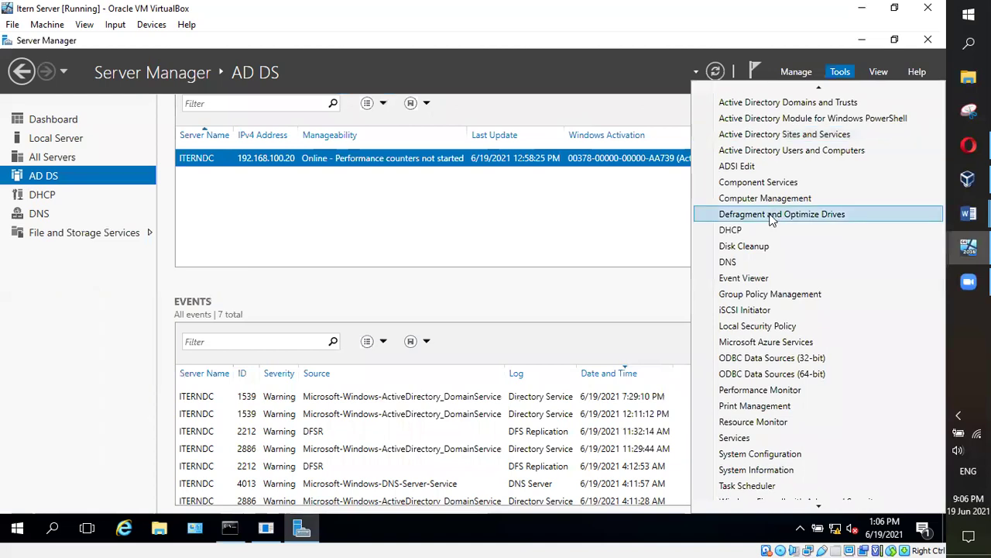
pyautogui.click(760, 294)
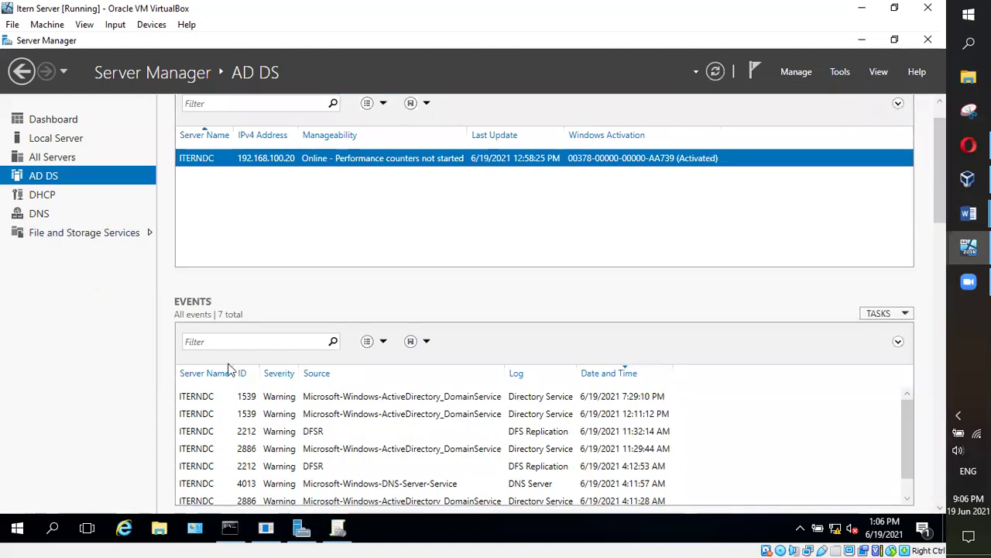
# Edit the Default Domain Controllers Policy and view its Computer and User Configuration descriptions
pyautogui.click(338, 529)
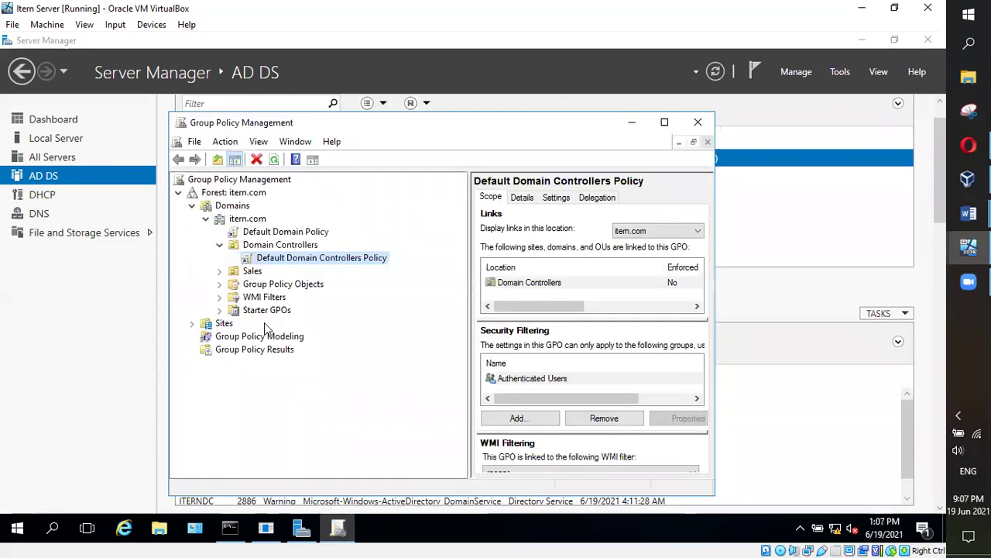
pyautogui.rightClick(319, 257)
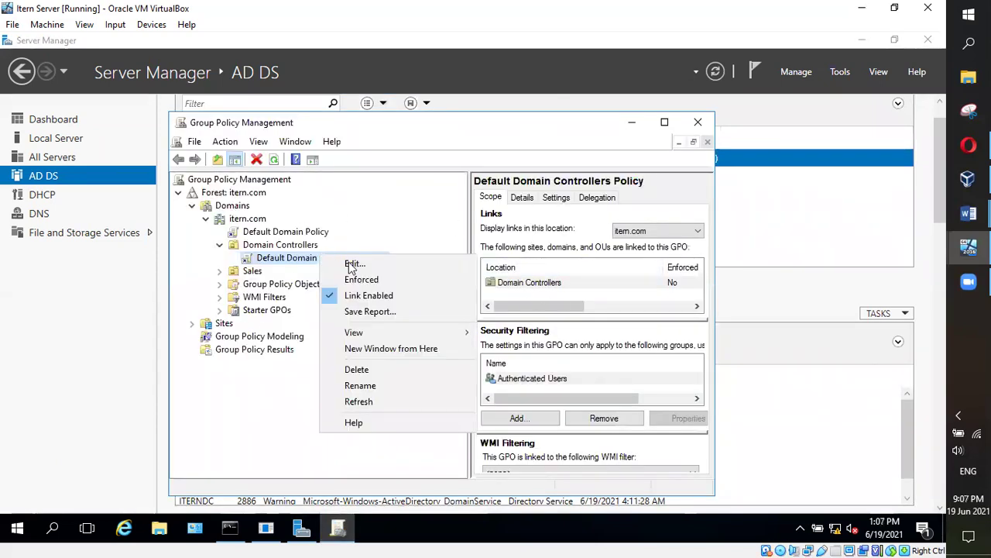
pyautogui.click(362, 264)
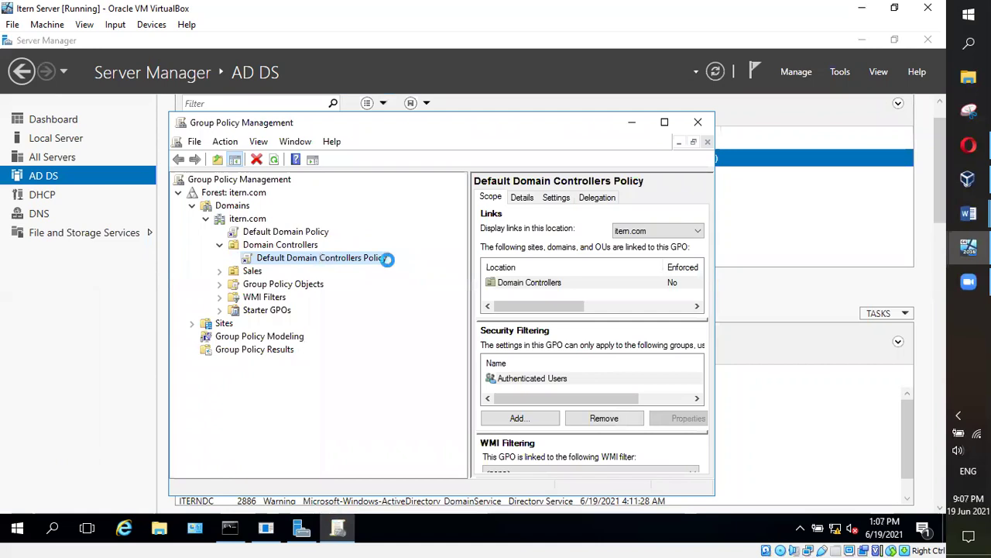
pyautogui.click(416, 198)
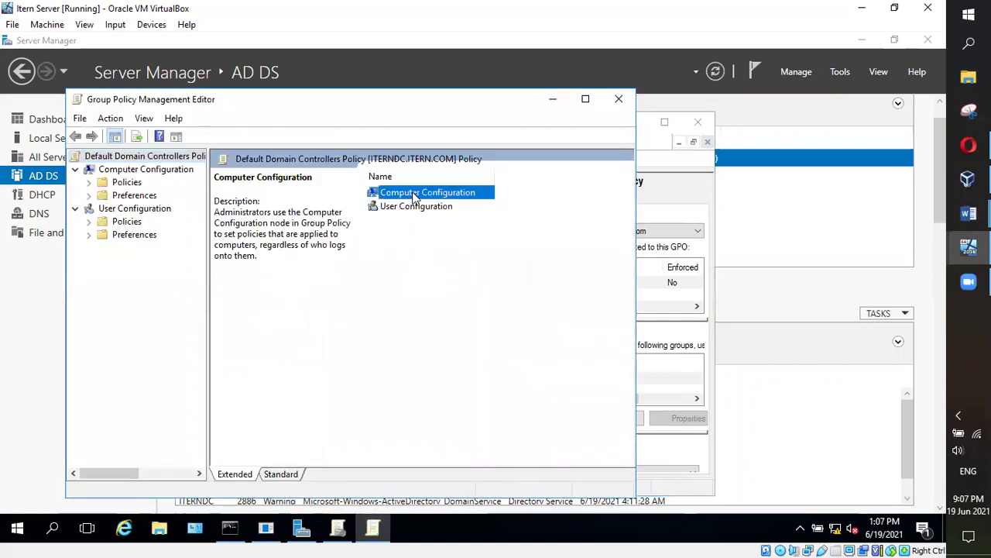
pyautogui.click(392, 208)
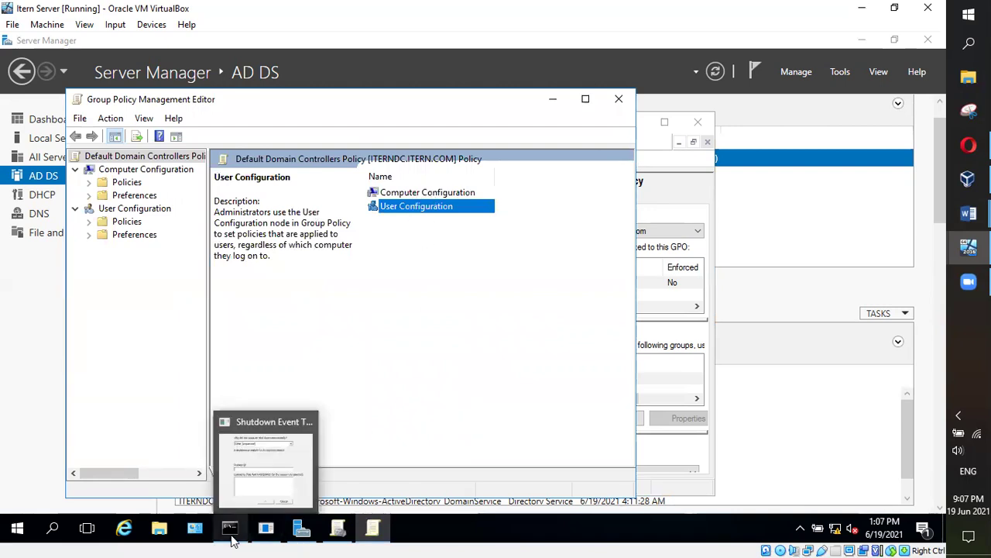
# Check the gpupdate /force output, then switch to the Class Lecture Highlights document
pyautogui.moveTo(235, 529)
pyautogui.click(232, 492)
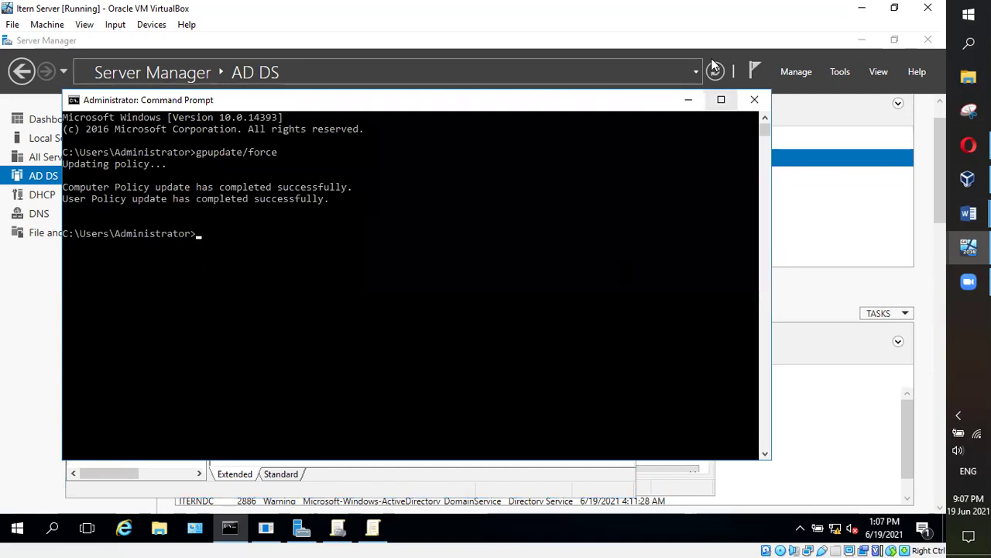
pyautogui.click(690, 101)
pyautogui.moveTo(968, 213)
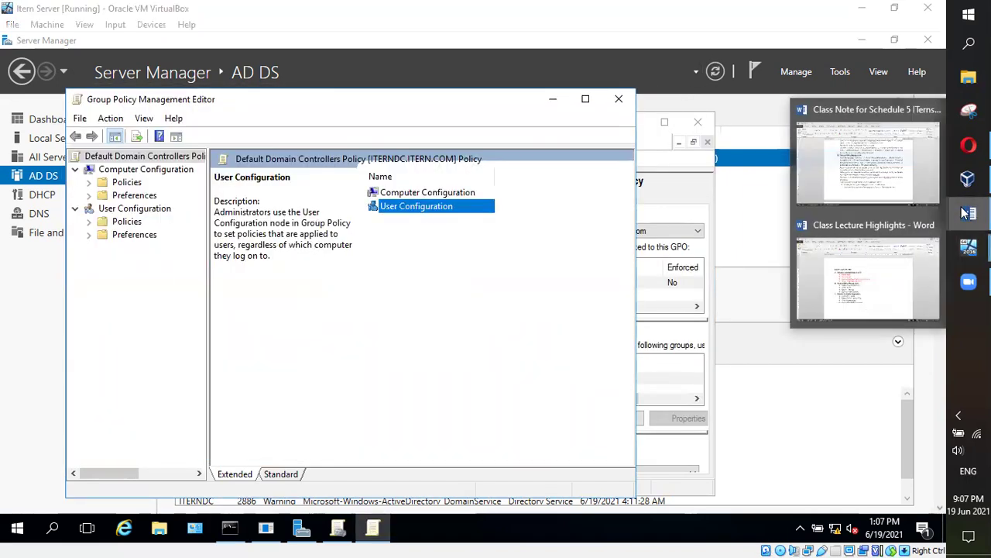
pyautogui.click(887, 288)
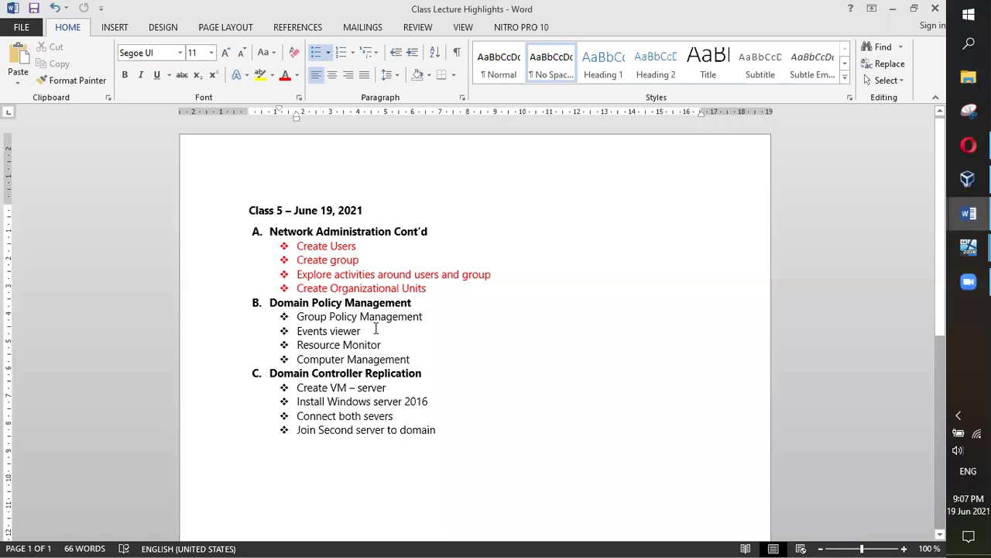
# Color the Group Policy Management item red, select the Events viewer through Computer Management lines, and minimize Word
pyautogui.moveTo(429, 316); pyautogui.dragTo(297, 316)
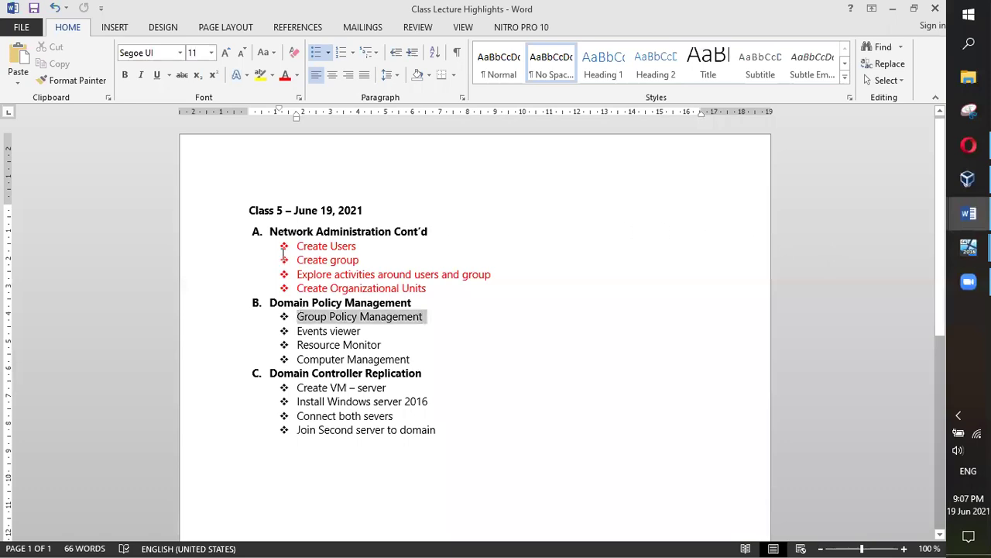
pyautogui.click(285, 76)
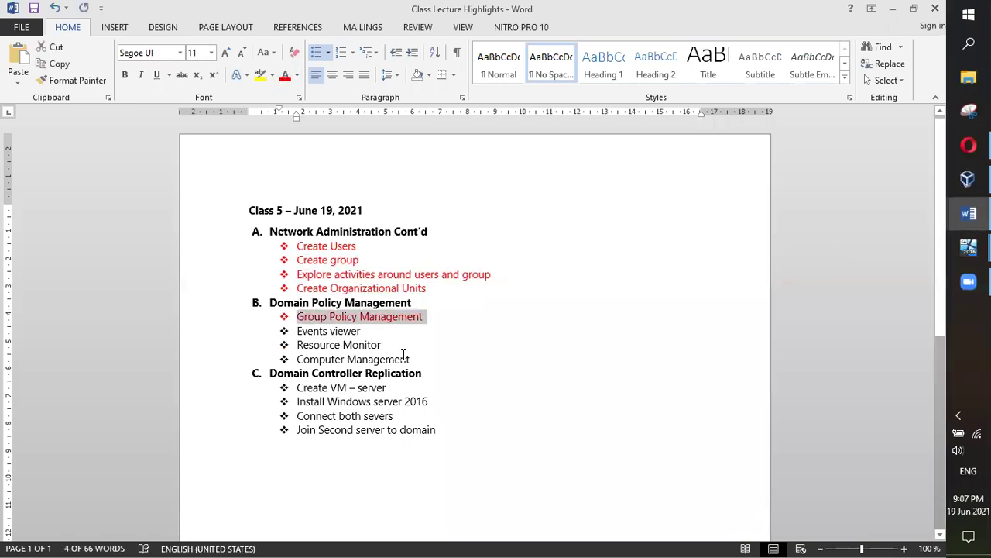
pyautogui.moveTo(414, 359); pyautogui.dragTo(315, 335)
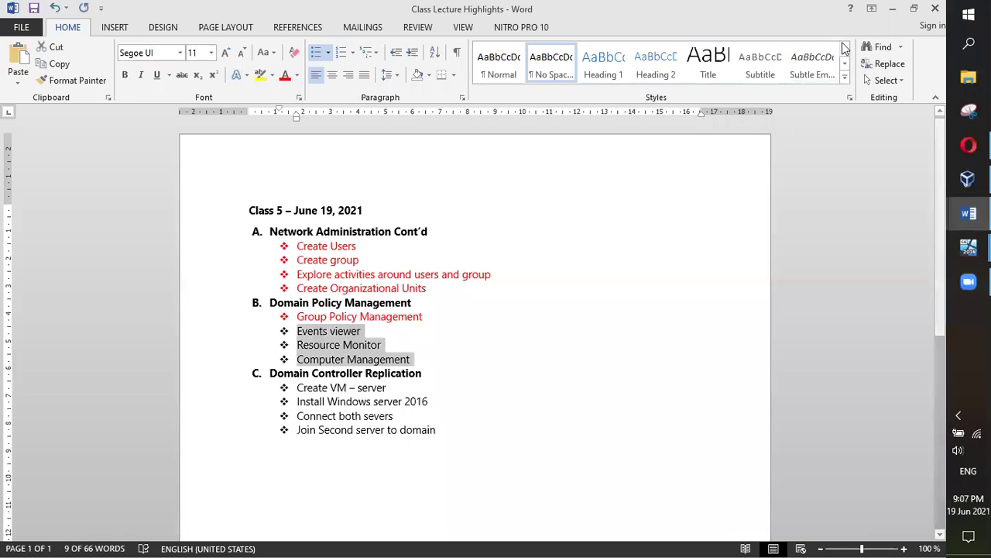
pyautogui.click(894, 10)
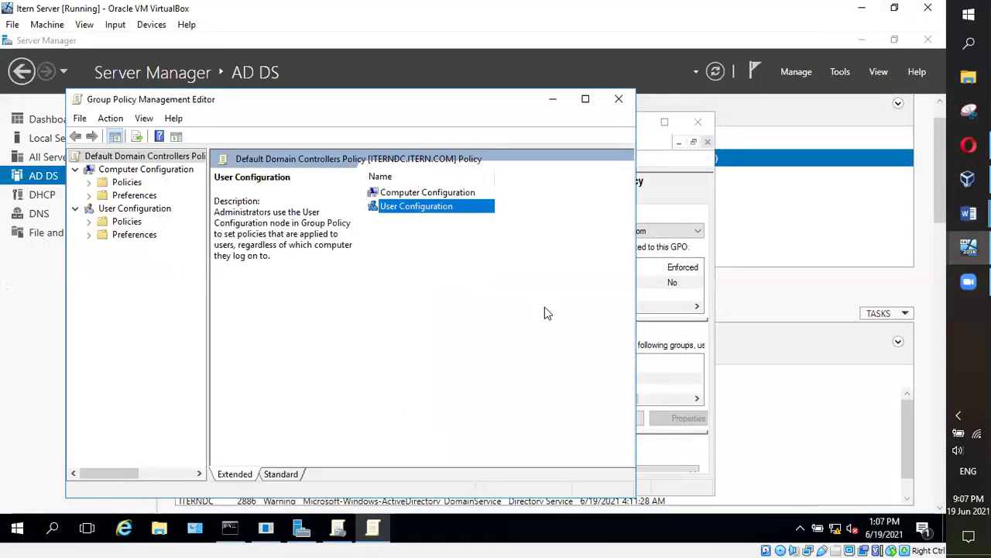
pyautogui.click(554, 100)
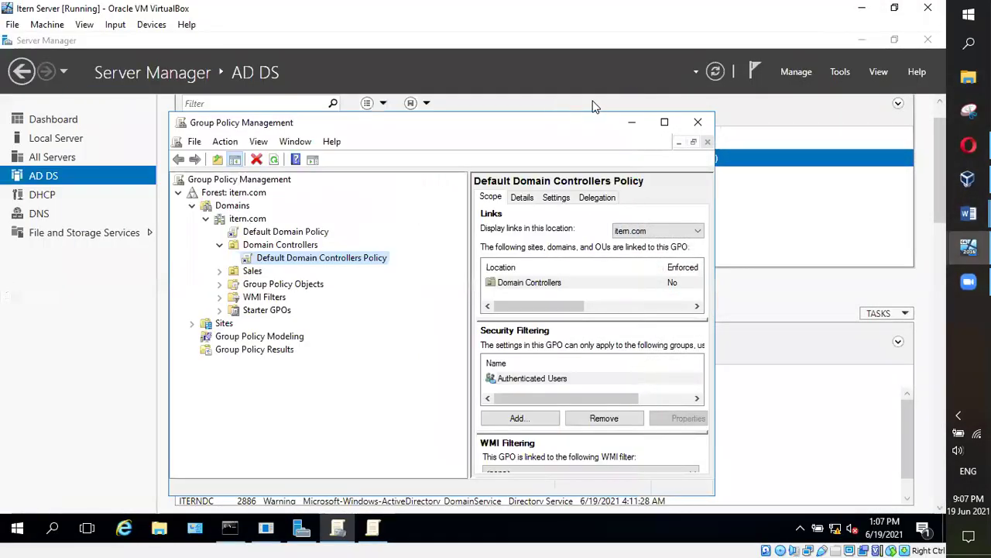
# Launch Event Viewer from the Tools menu, closing and reopening it once
pyautogui.click(852, 69)
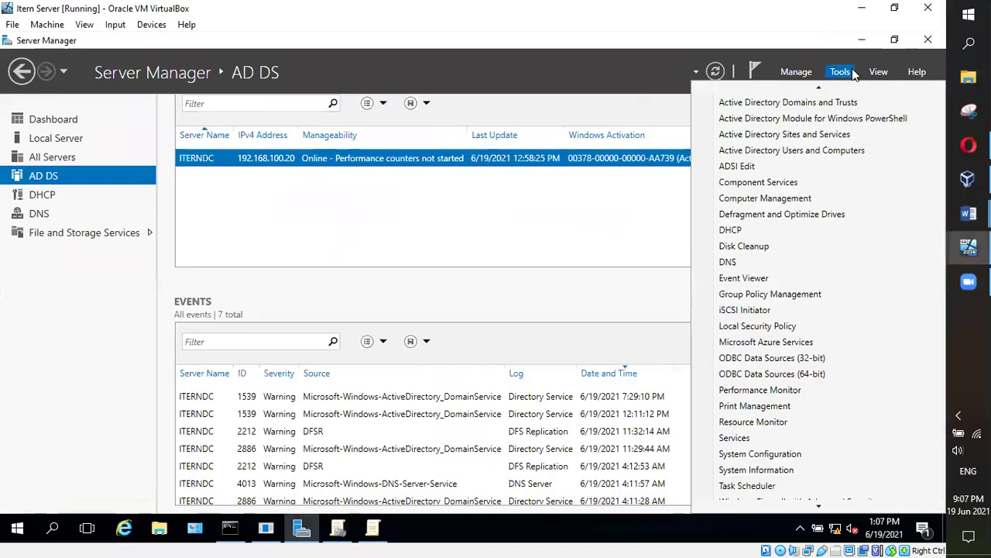
pyautogui.scroll(1, 798, 403)
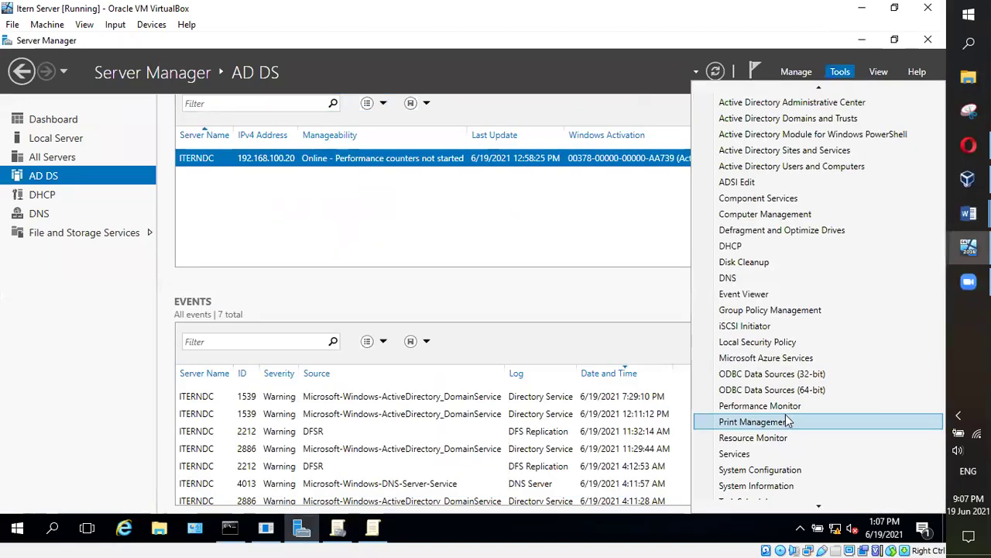
pyautogui.click(753, 293)
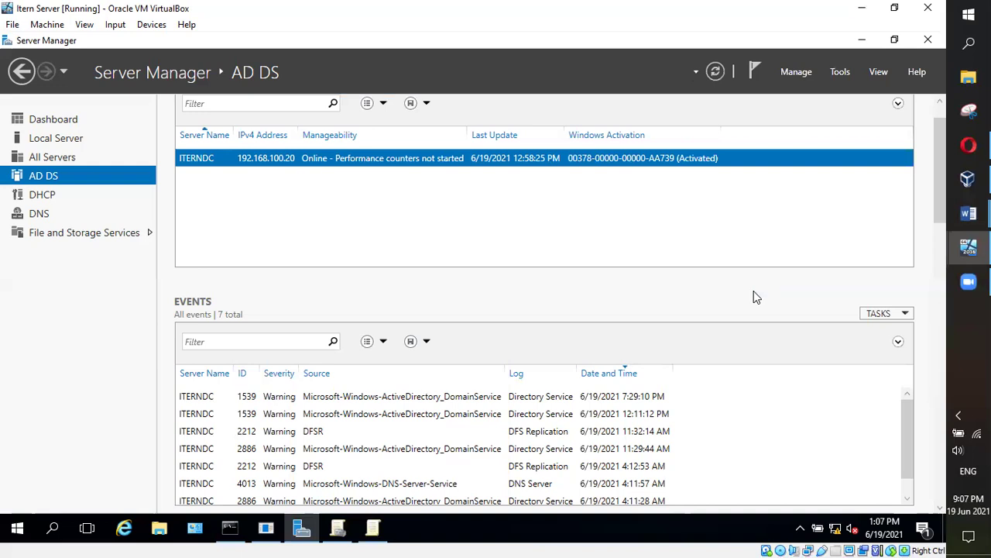
pyautogui.click(841, 74)
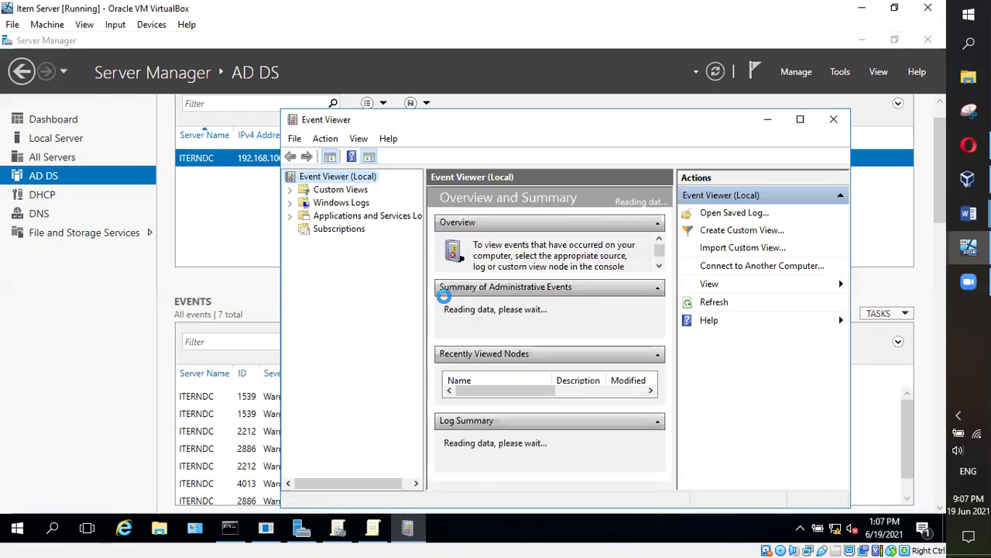
pyautogui.click(353, 189)
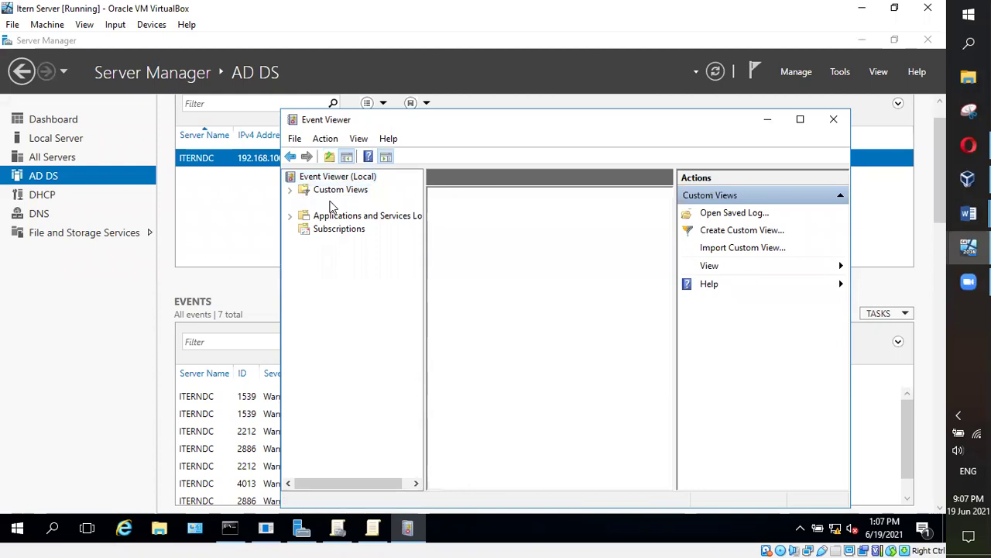
pyautogui.click(335, 203)
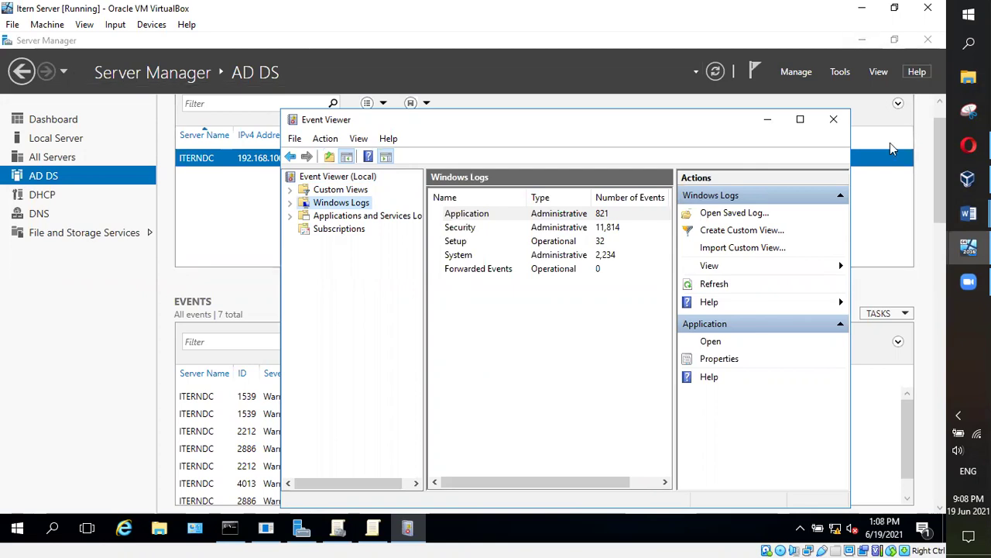
pyautogui.click(831, 120)
pyautogui.click(840, 71)
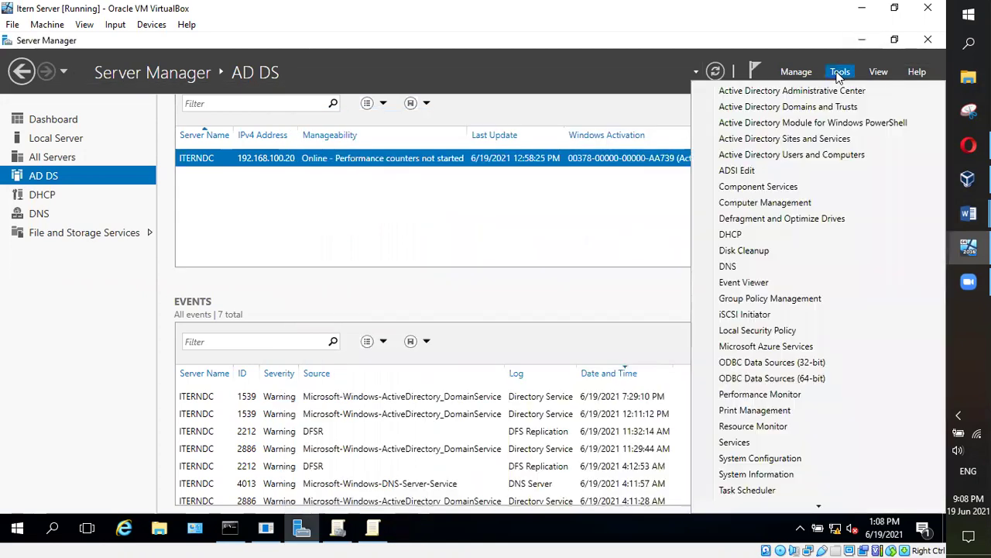
pyautogui.click(741, 285)
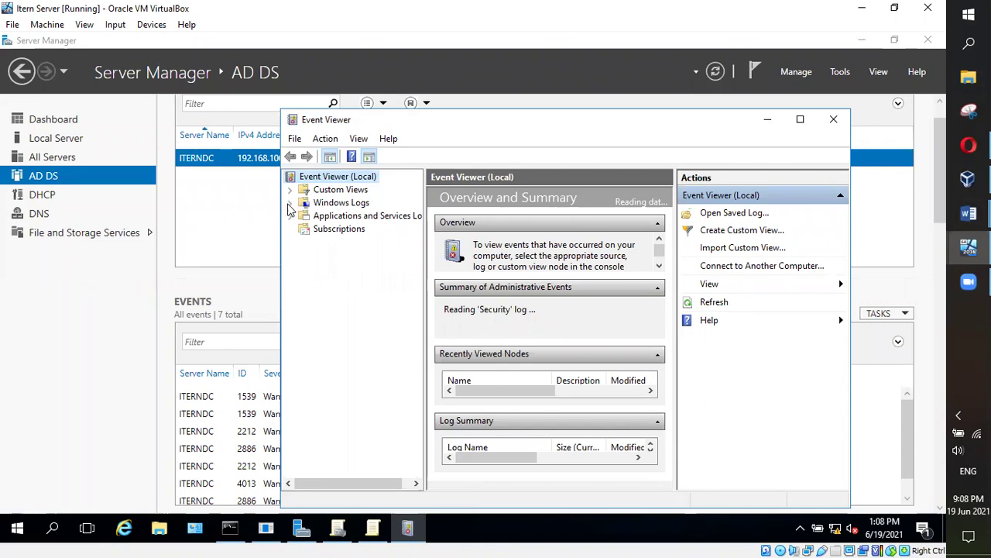
# Expand Windows Logs and view the Application, Security, Setup and System logs in turn
pyautogui.click(290, 204)
pyautogui.click(351, 219)
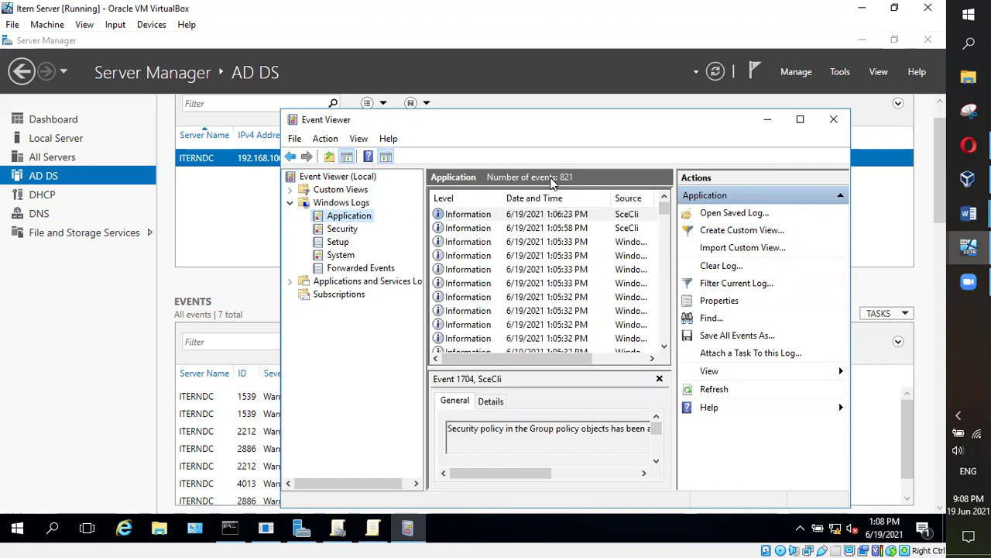
pyautogui.moveTo(525, 363); pyautogui.dragTo(489, 348)
pyautogui.click(344, 229)
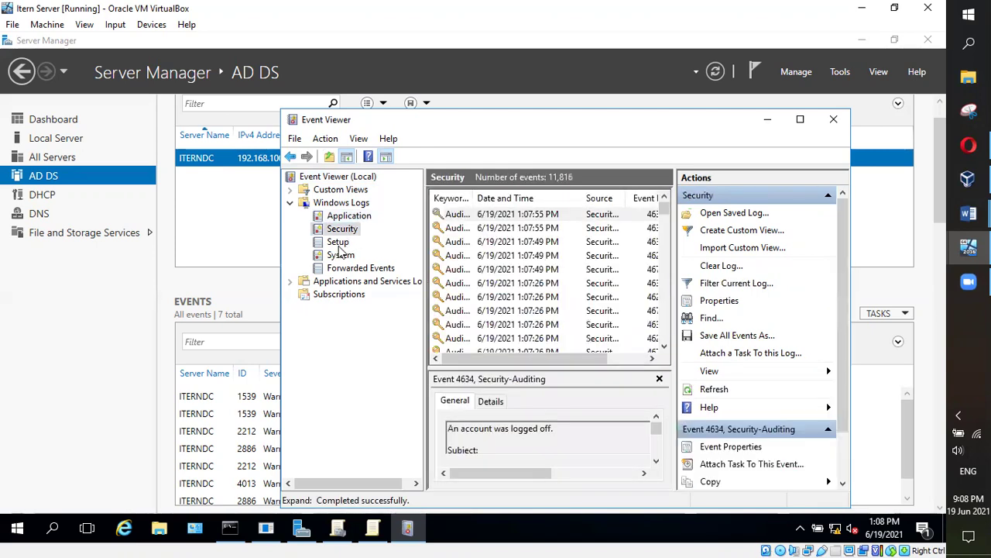
pyautogui.click(341, 243)
pyautogui.click(345, 256)
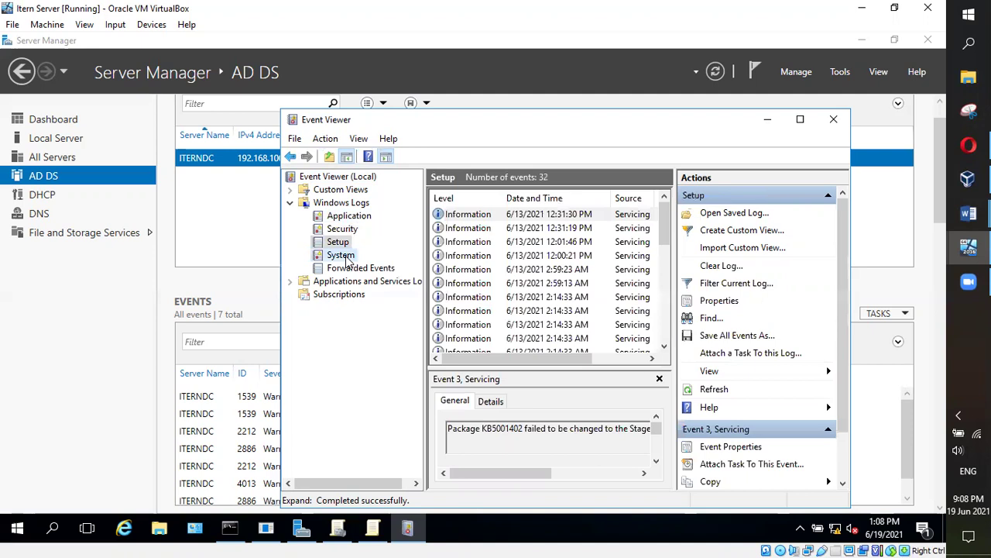
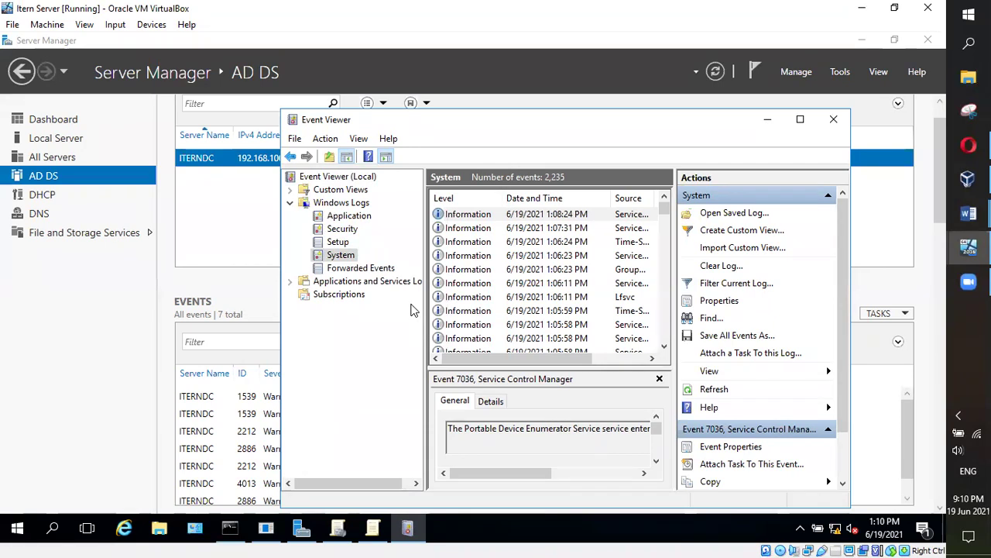
# Bring the Class Lecture Highlights notes forward in Word, then minimize them again
pyautogui.click(968, 213)
pyautogui.click(857, 279)
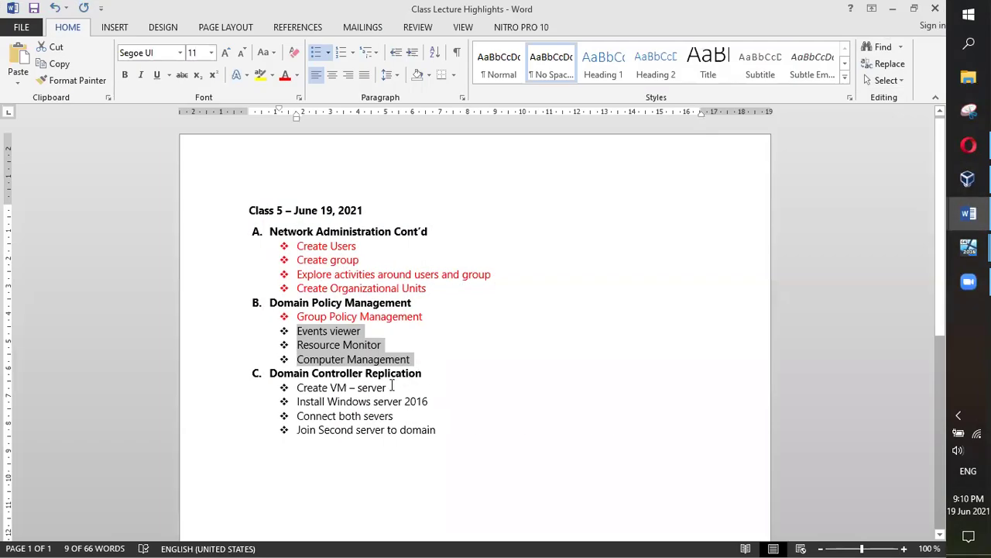
pyautogui.click(893, 8)
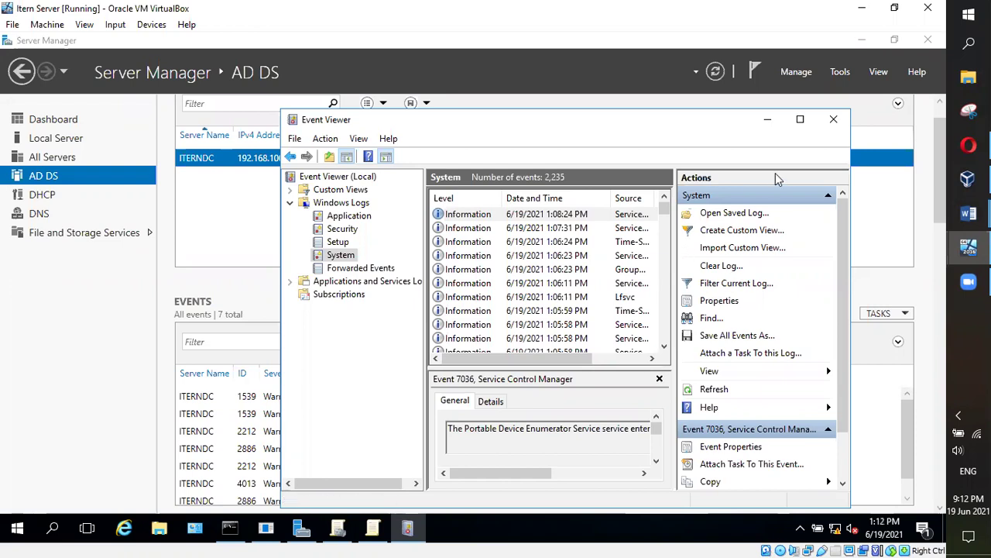
# Open Server Manager's Tools list of administration tools
pyautogui.click(845, 71)
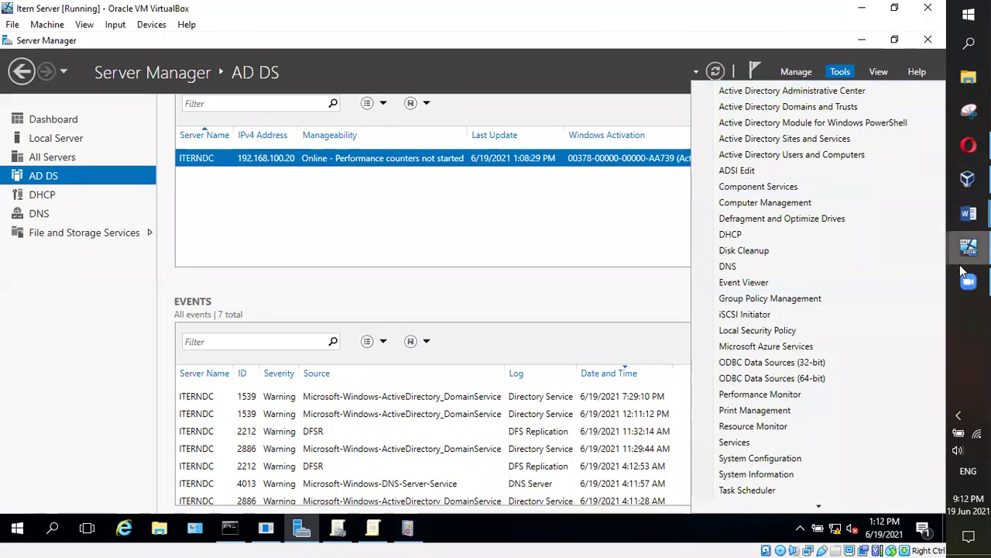
# Review the DNS Client warning in Event Viewer's System log, then open Server Manager's Tools list
pyautogui.moveTo(965, 283)
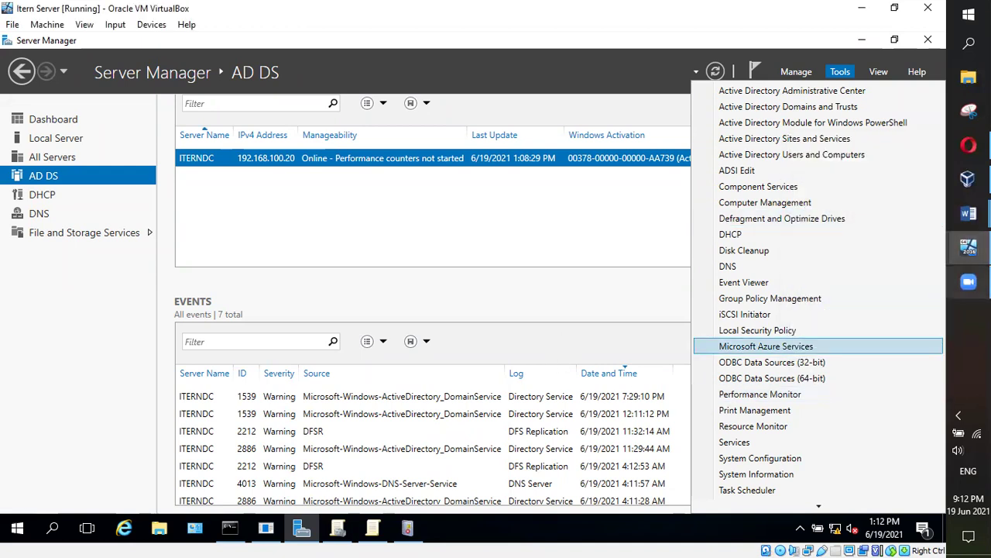
pyautogui.moveTo(969, 246)
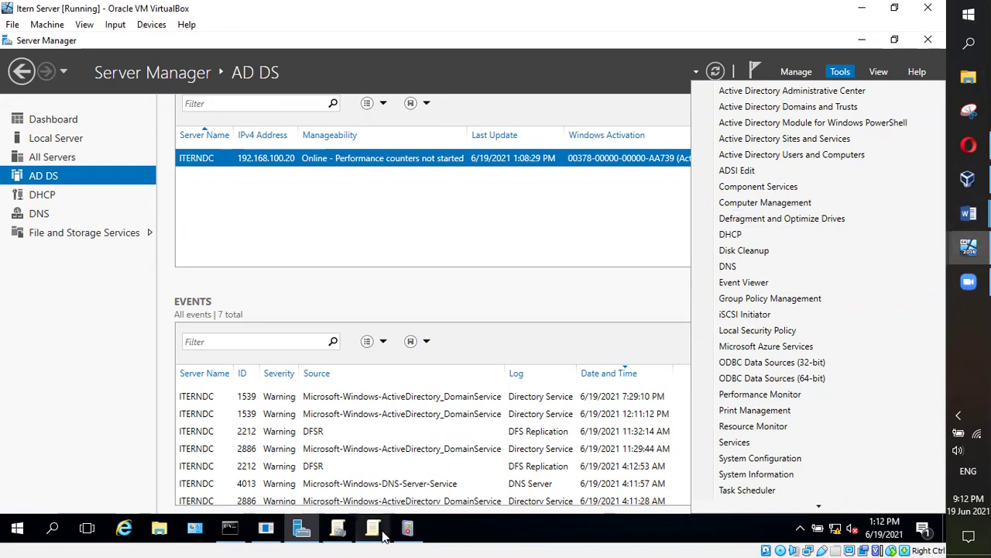
pyautogui.click(407, 528)
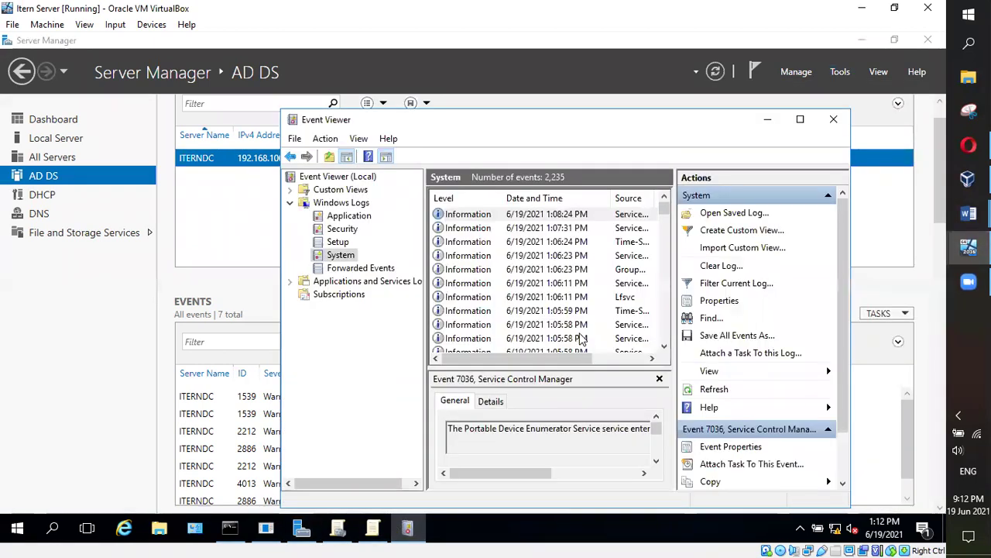
pyautogui.scroll(-5, 584, 337)
pyautogui.scroll(2, 565, 255)
pyautogui.click(459, 269)
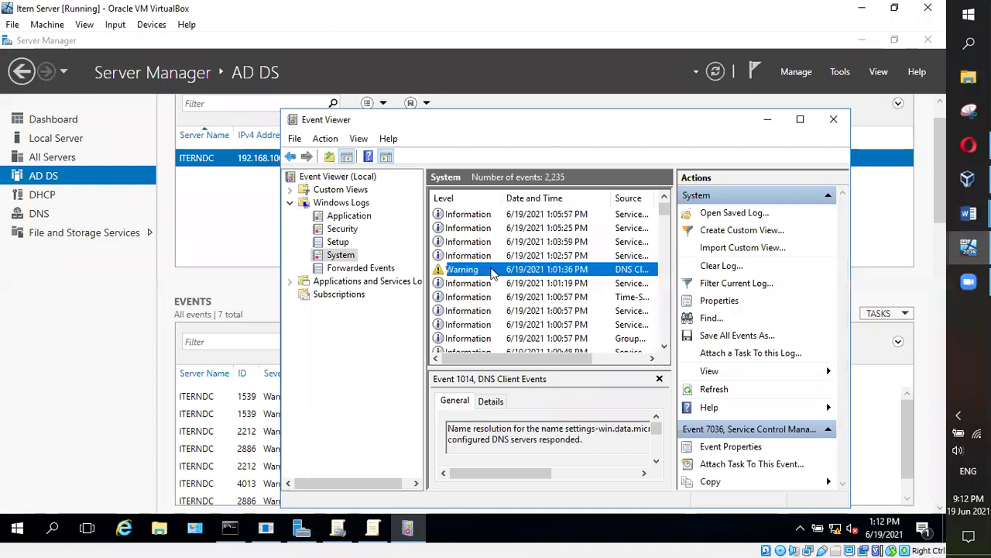
pyautogui.moveTo(663, 219); pyautogui.dragTo(662, 310)
pyautogui.moveTo(658, 267); pyautogui.dragTo(664, 203)
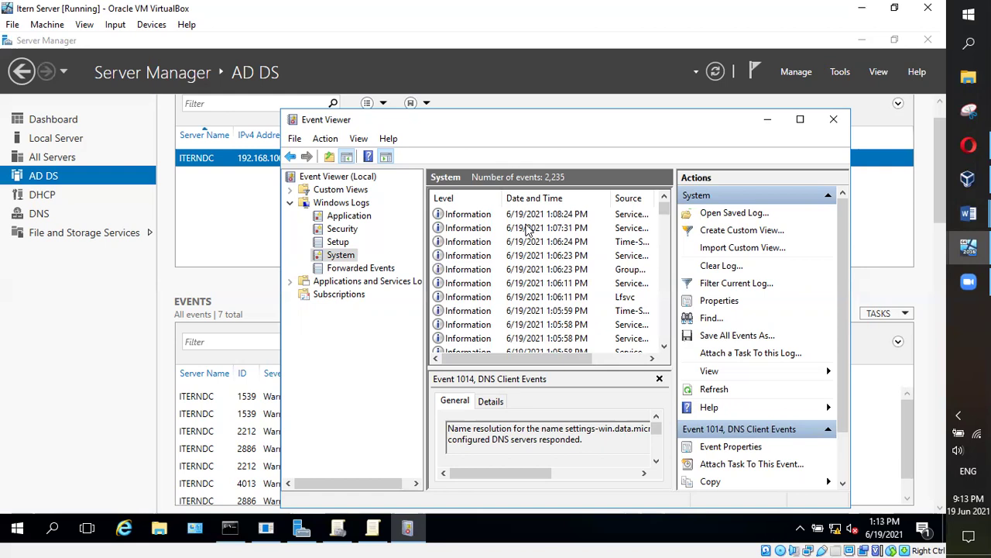
pyautogui.click(844, 72)
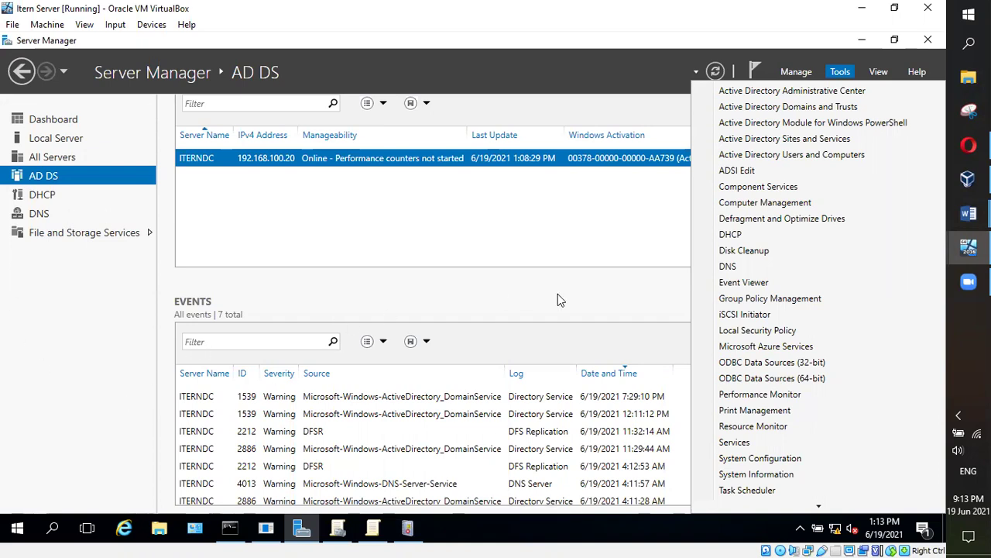
# Reopen Event Viewer to view the Windows Logs summary, then close it
pyautogui.click(763, 283)
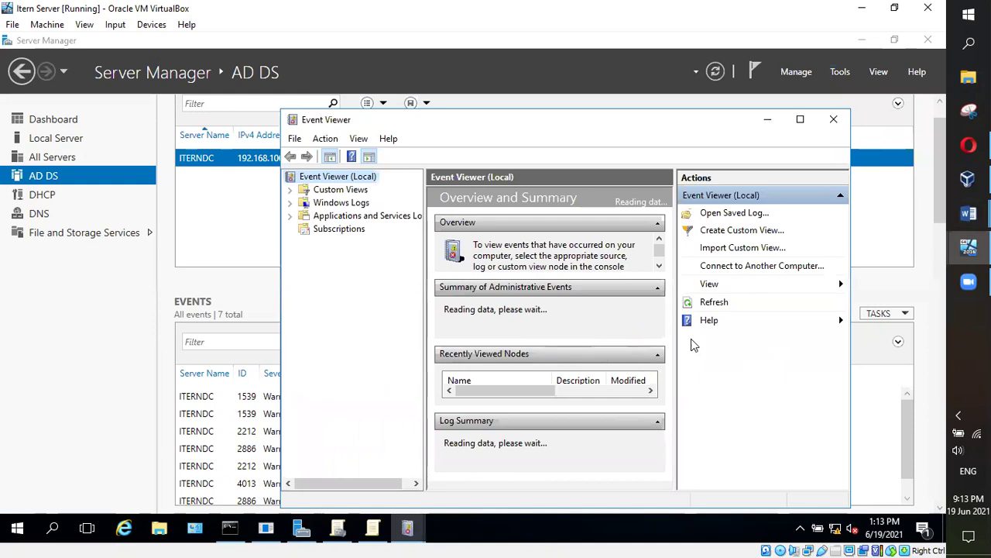
pyautogui.click(315, 203)
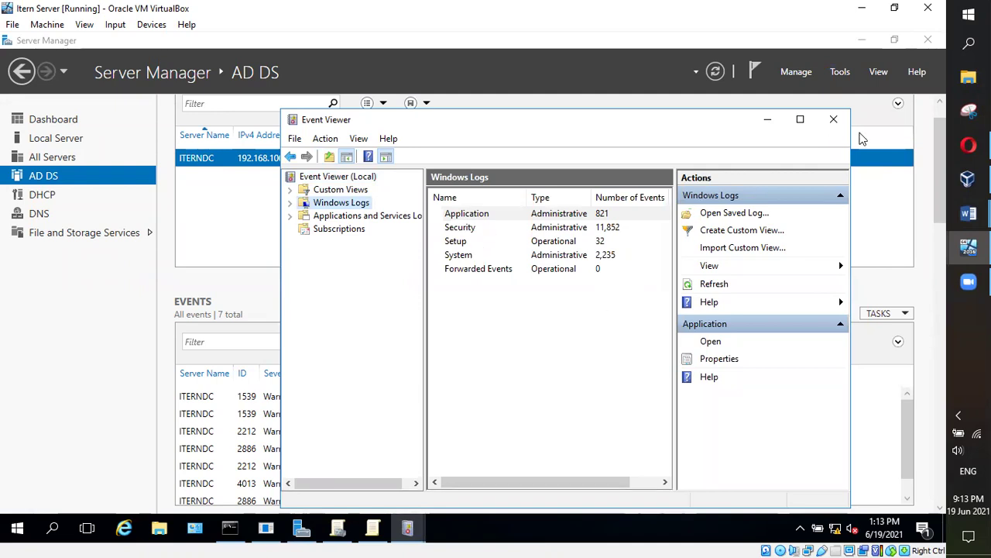
pyautogui.click(833, 118)
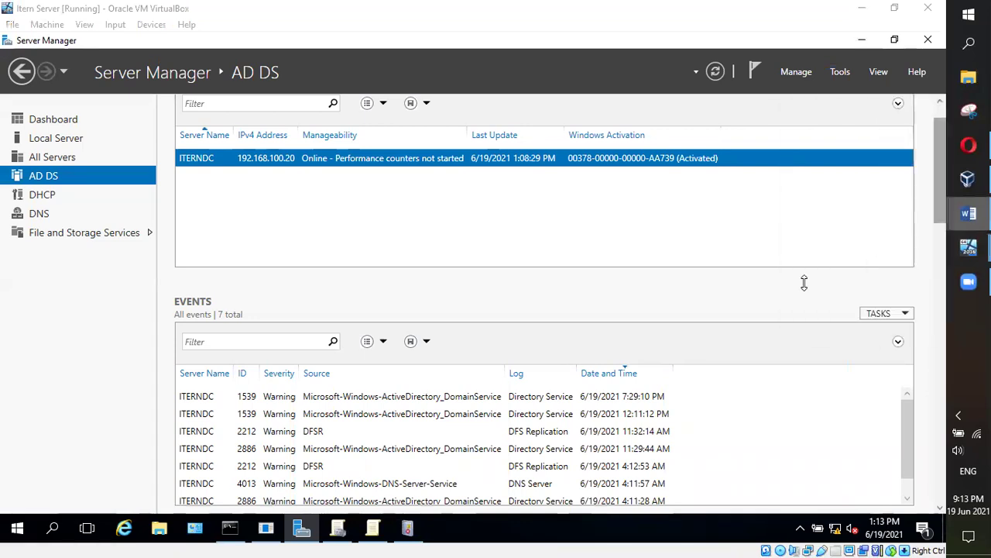
pyautogui.click(969, 213)
# Turn the Events viewer line red in the notes and return to the Itern Server VM
pyautogui.click(362, 331)
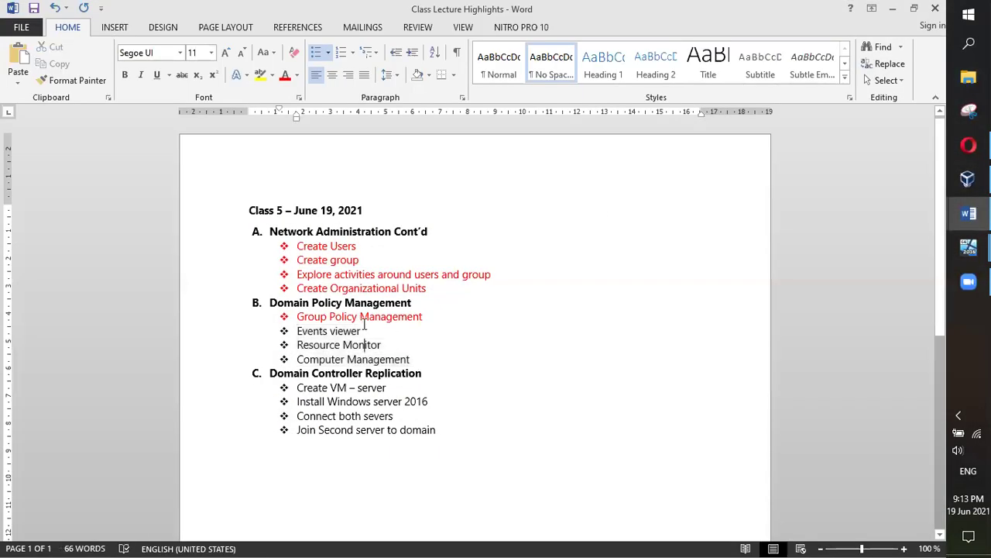
pyautogui.tripleClick(325, 330)
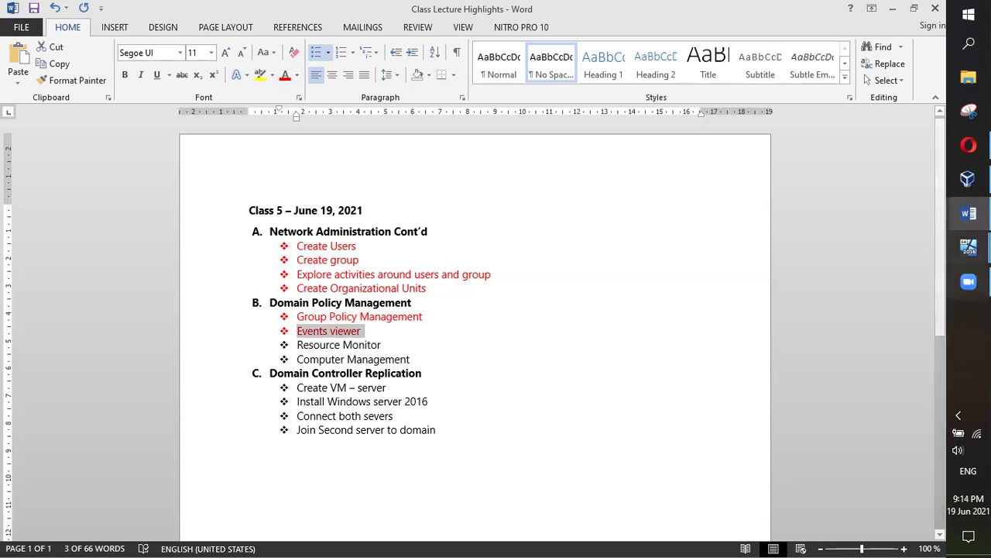
pyautogui.moveTo(967, 245)
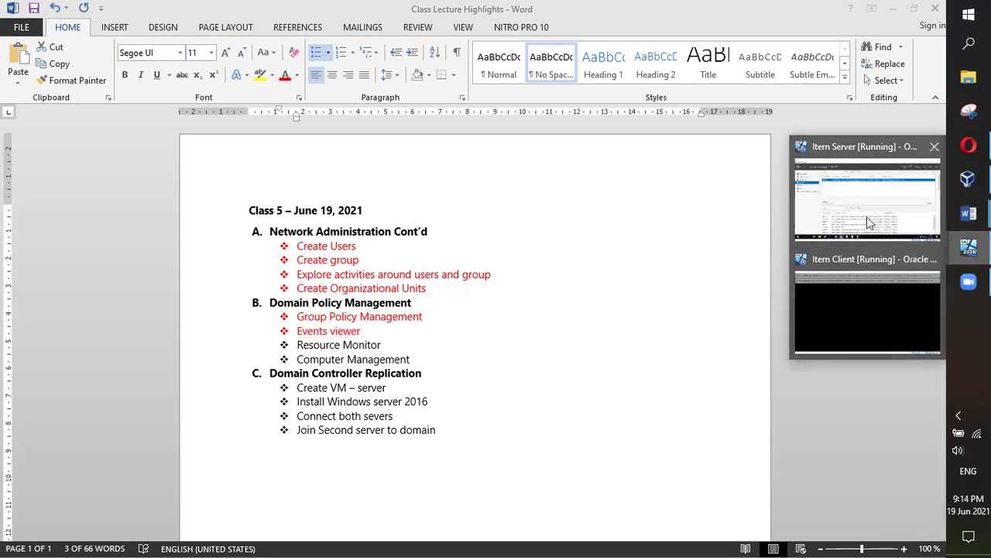
pyautogui.click(855, 232)
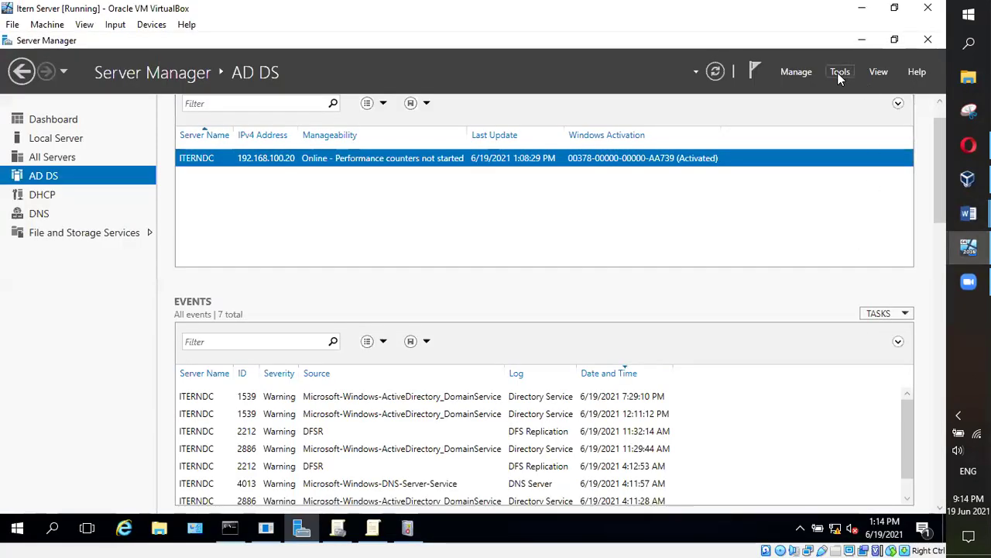
# Launch Resource Monitor from Tools, review CPU, disk, network and memory usage, then close it
pyautogui.click(841, 71)
pyautogui.scroll(-1, 766, 318)
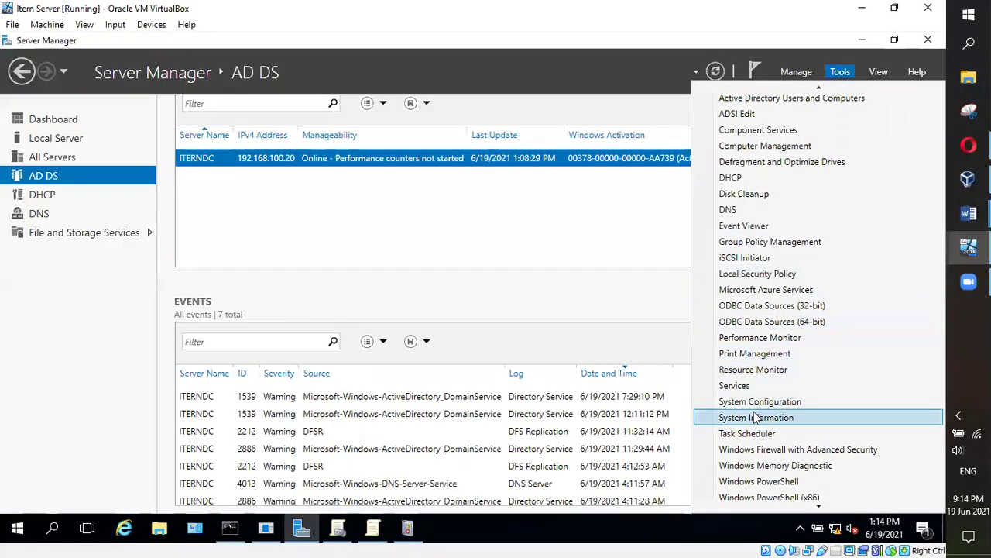
pyautogui.click(775, 369)
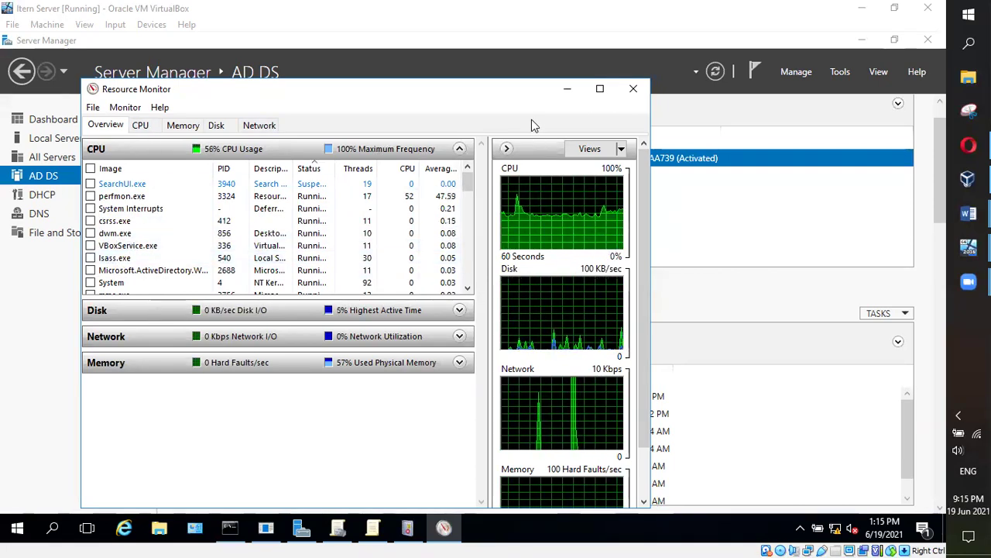
pyautogui.moveTo(465, 99); pyautogui.dragTo(484, 199)
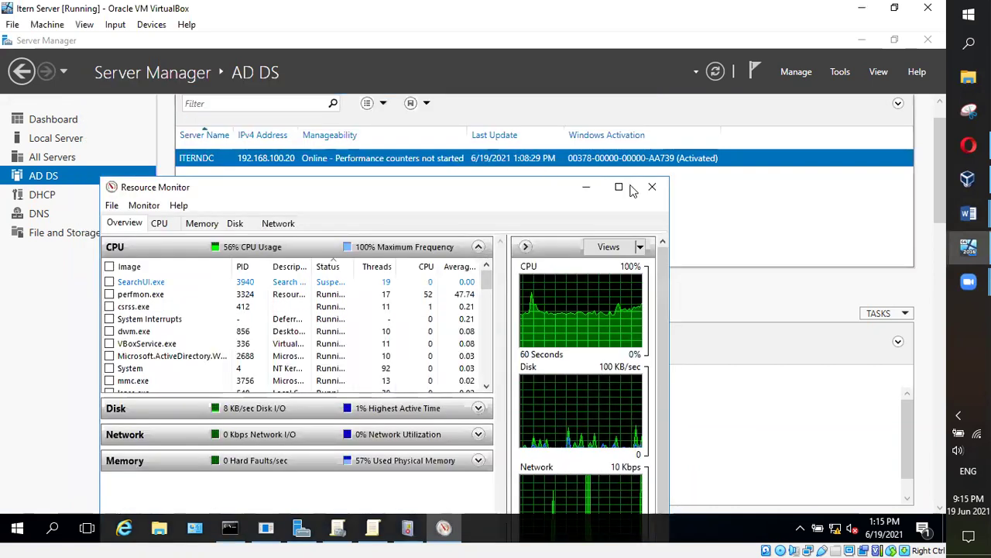
pyautogui.click(652, 187)
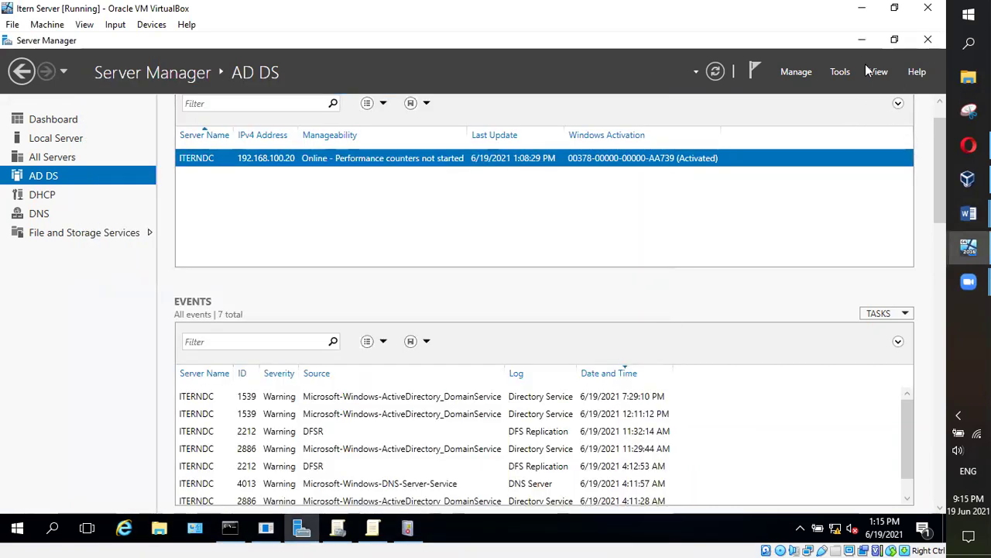
# Color the Resource Monitor line red in the Word lecture notes
pyautogui.moveTo(969, 213)
pyautogui.click(875, 280)
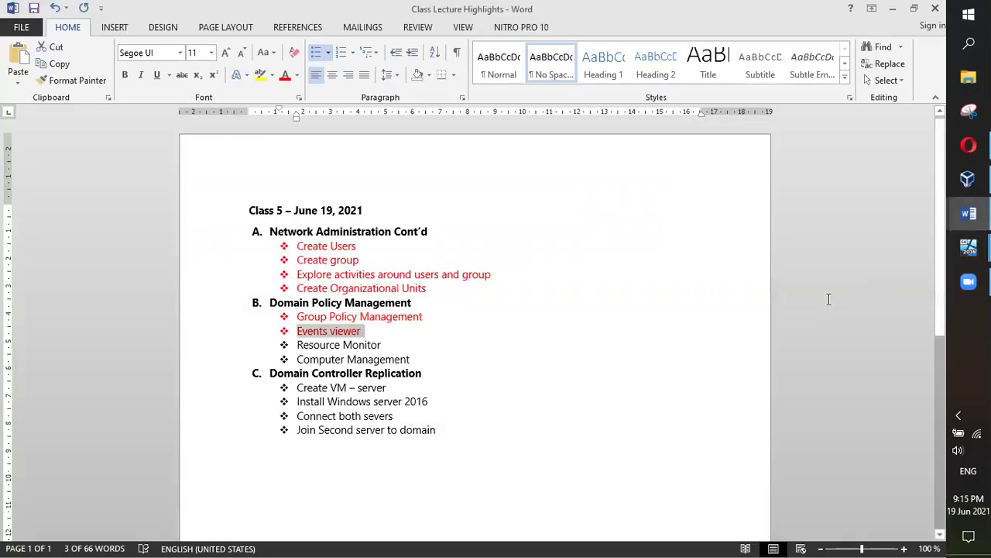
pyautogui.moveTo(387, 345); pyautogui.dragTo(290, 343)
pyautogui.click(285, 75)
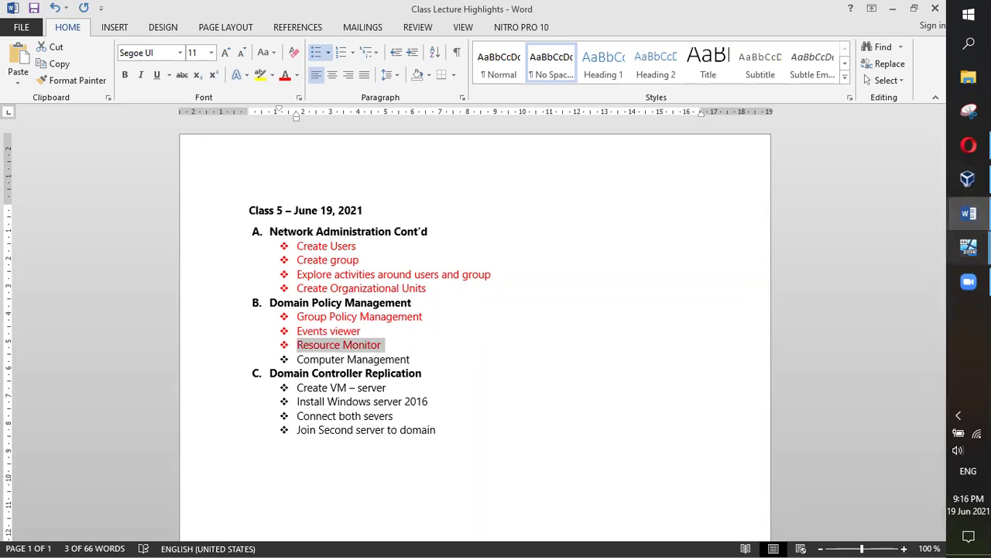
# Return to the server VM and open Server Manager's administrative tools list
pyautogui.moveTo(968, 246)
pyautogui.click(883, 199)
pyautogui.click(840, 71)
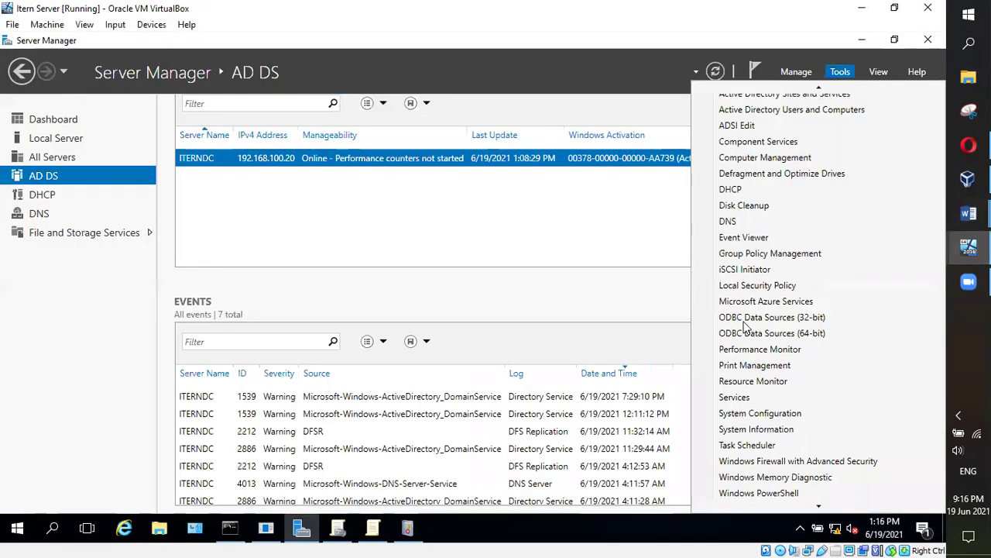
# Launch Computer Management and select Task Scheduler under System Tools
pyautogui.scroll(1, 745, 325)
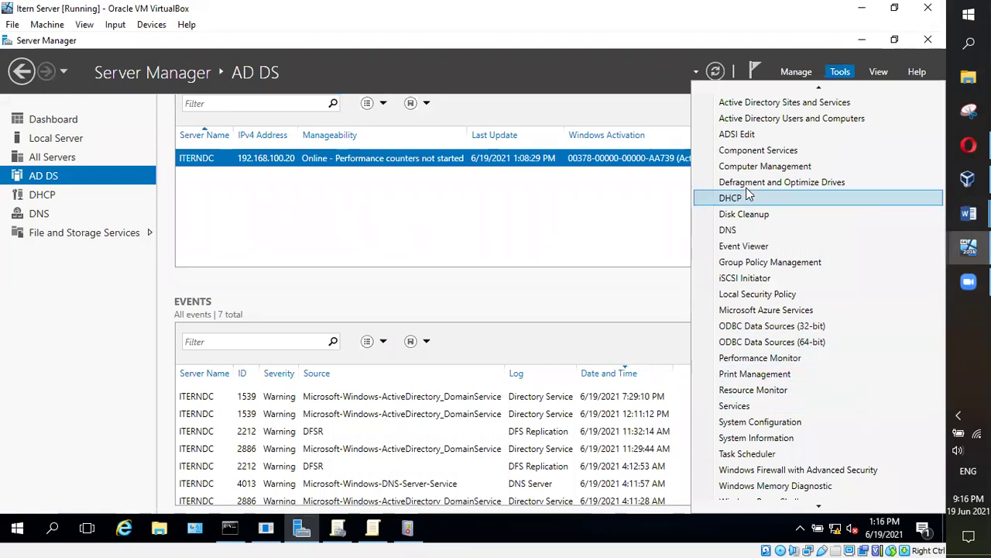
pyautogui.click(765, 166)
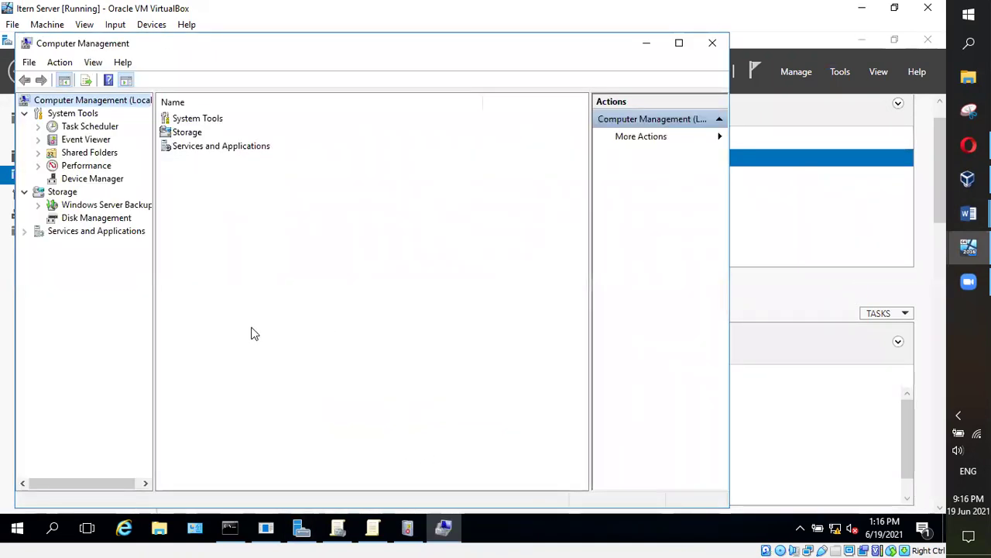
pyautogui.click(66, 114)
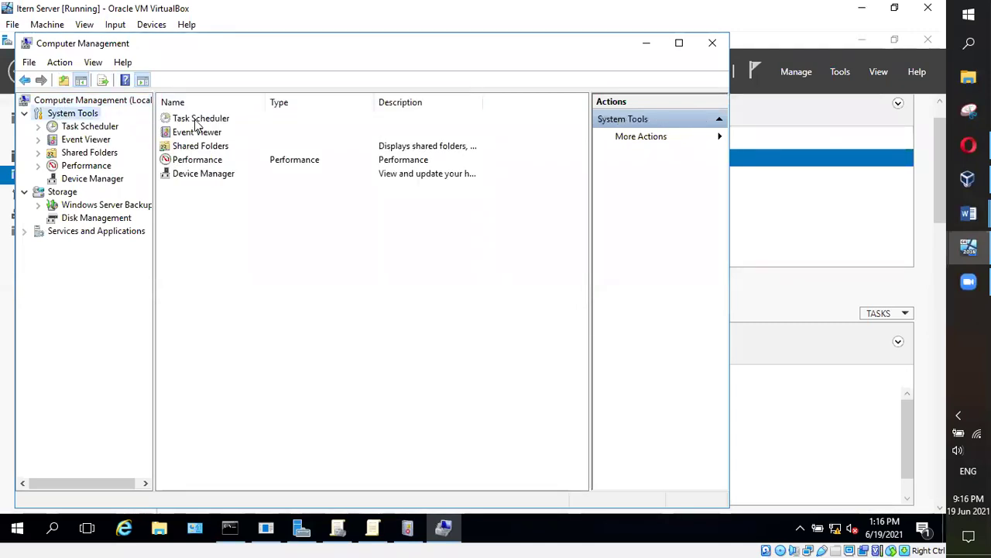
pyautogui.click(199, 121)
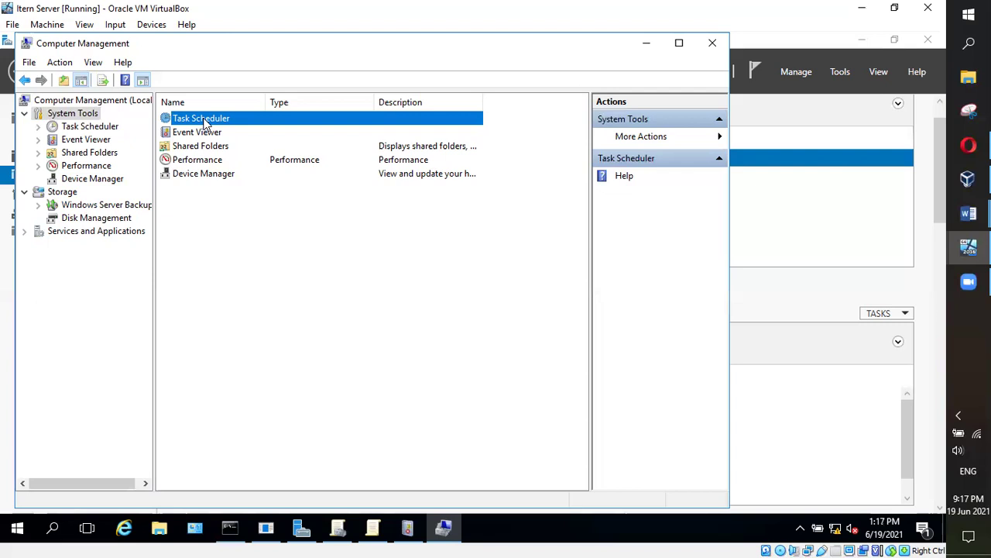
pyautogui.rightClick(207, 124)
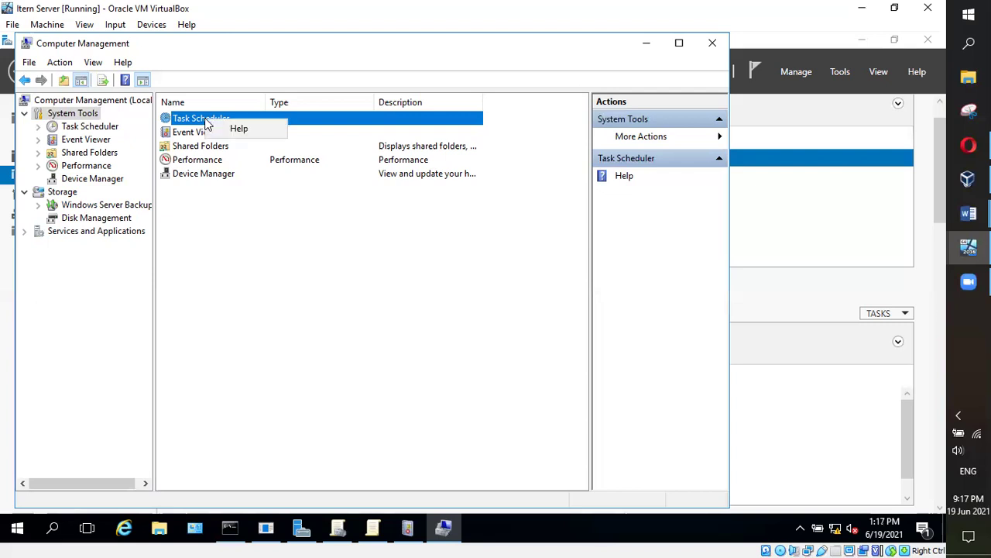
# Open the Task Scheduler summary, then open Server Manager's Tools list
pyautogui.click(276, 259)
pyautogui.doubleClick(201, 123)
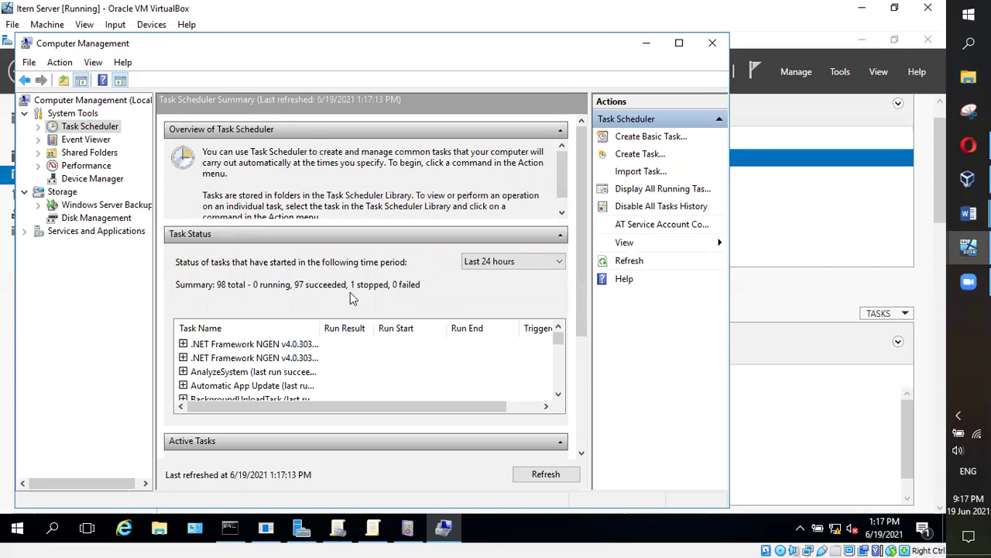
pyautogui.click(841, 73)
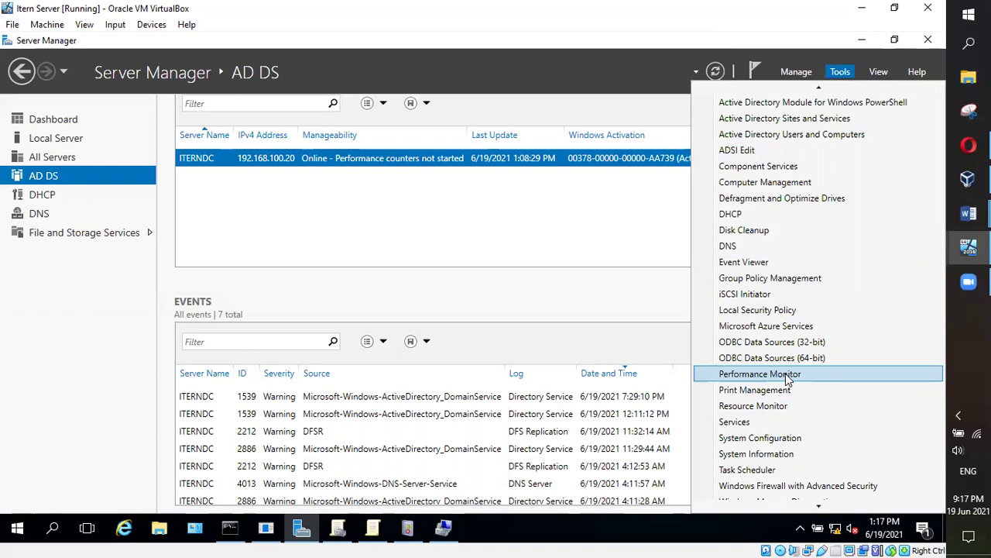
# Close Computer Management, scroll the AD DS events, and bring the Word lecture notes forward
pyautogui.click(654, 266)
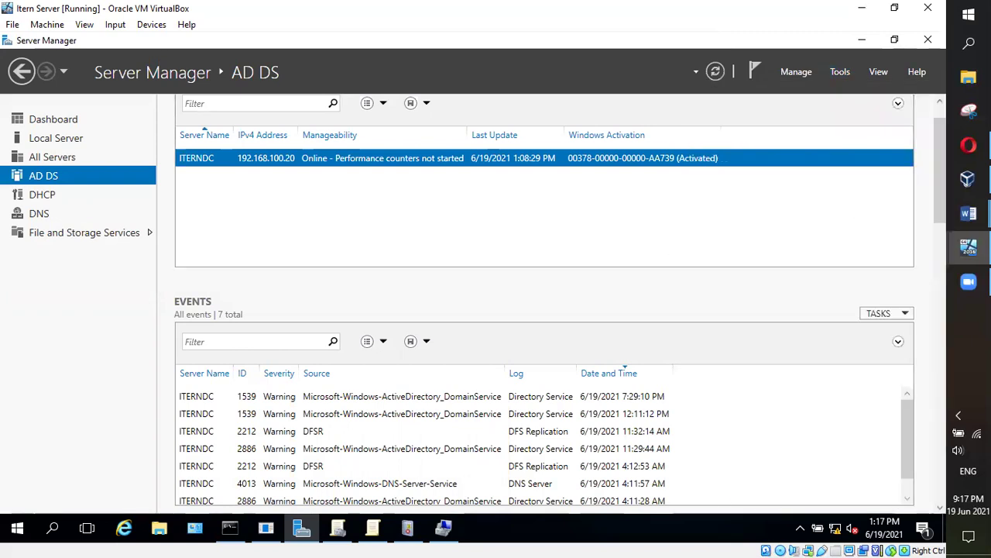
pyautogui.click(443, 531)
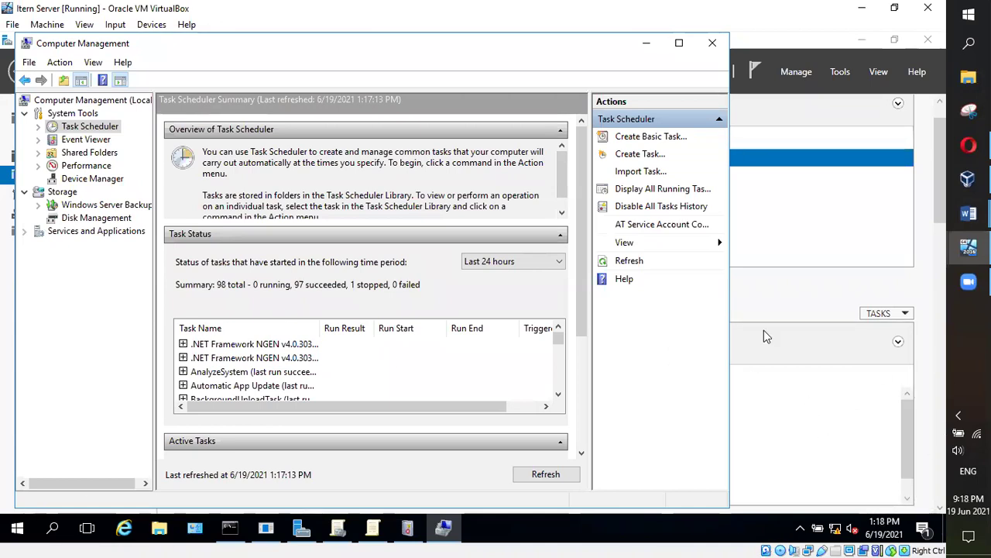
pyautogui.click(969, 281)
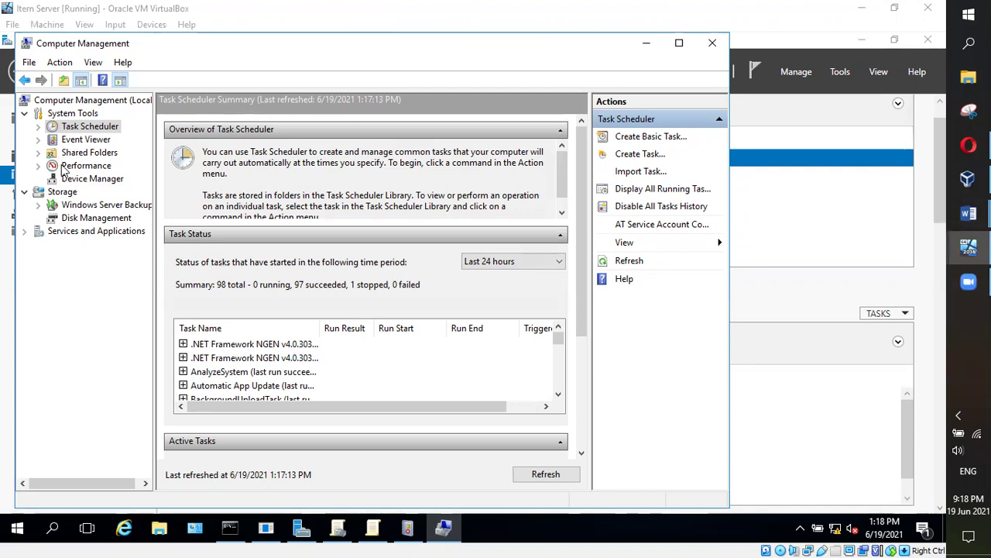
pyautogui.click(713, 44)
pyautogui.scroll(-2, 720, 302)
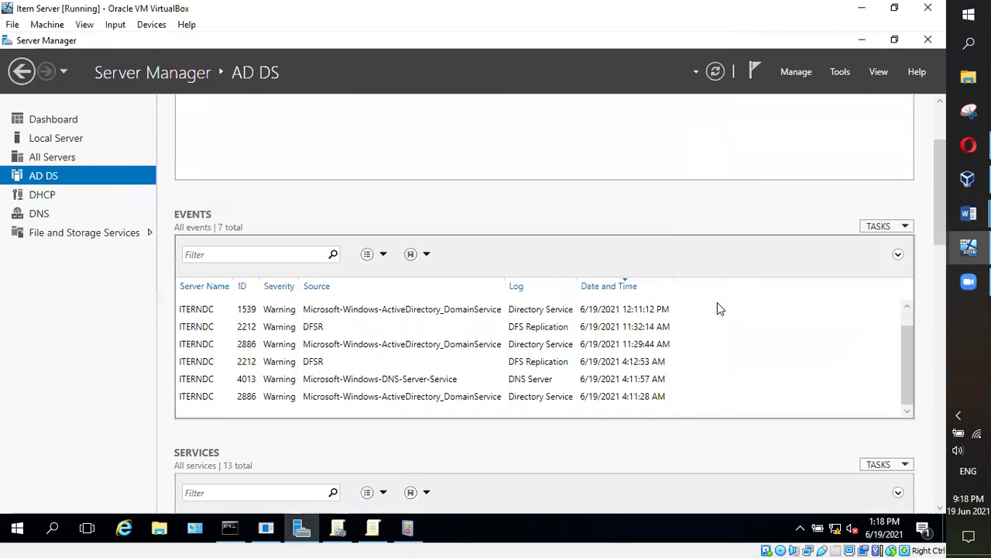
pyautogui.scroll(1, 633, 286)
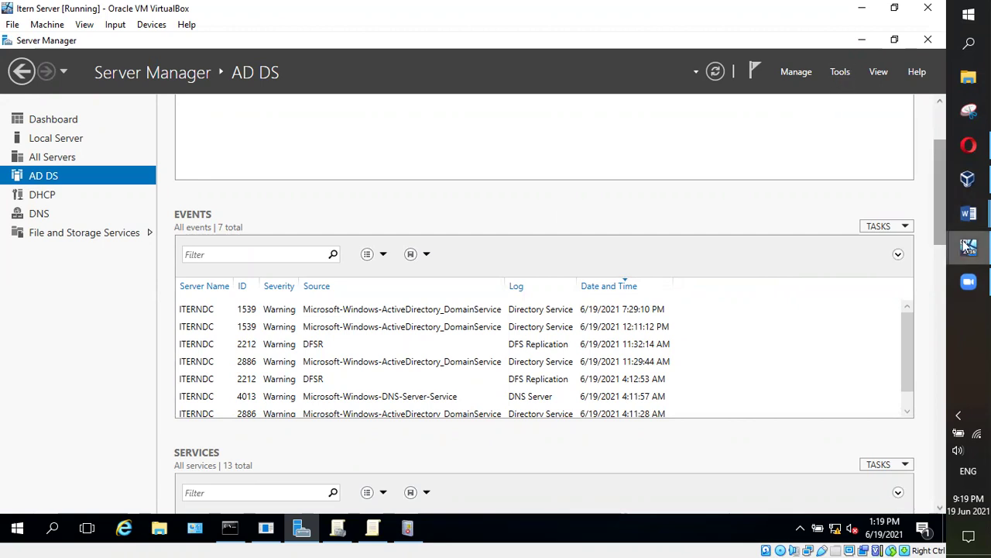
pyautogui.moveTo(968, 213)
pyautogui.click(863, 276)
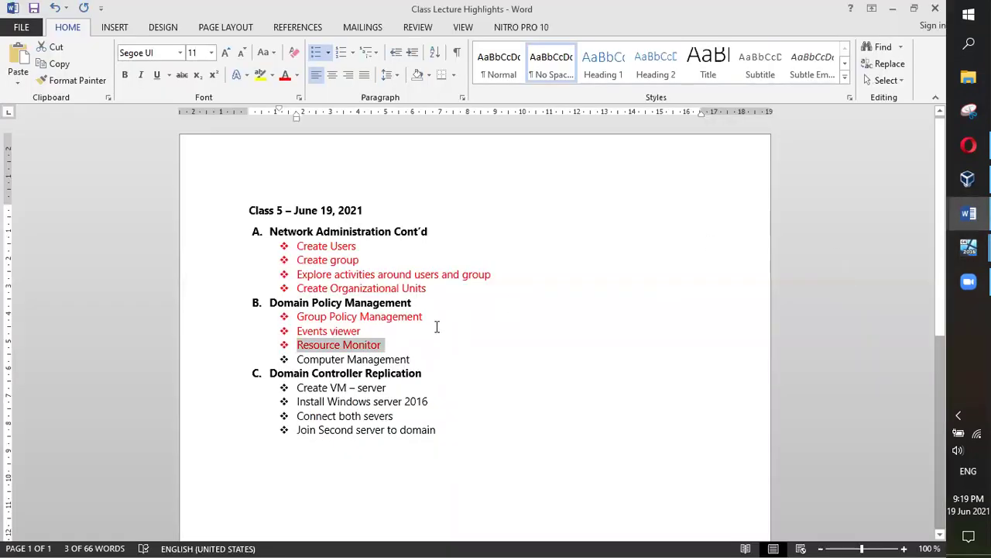
# Color the 'Computer Management' bullet red in the Word lecture notes
pyautogui.moveTo(422, 359); pyautogui.dragTo(297, 359)
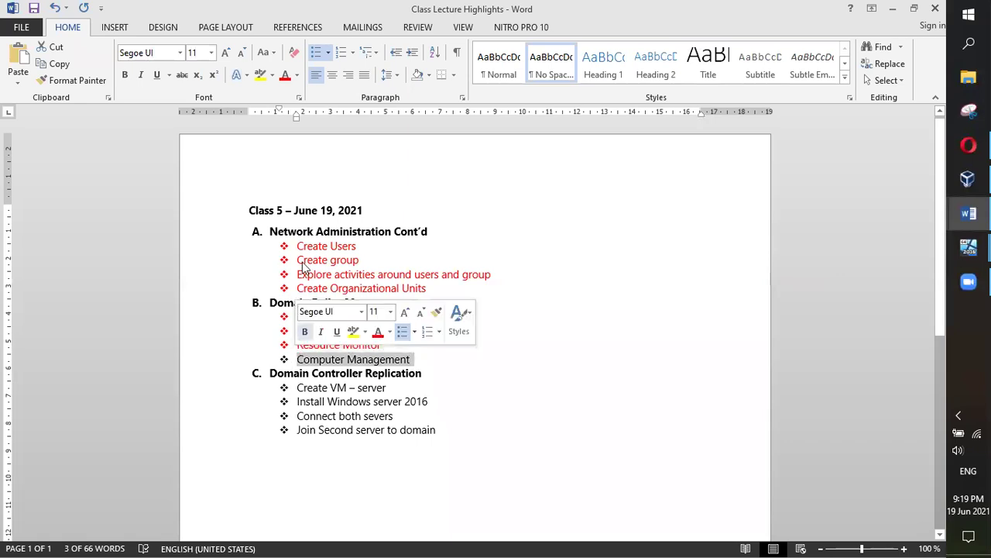
pyautogui.click(285, 74)
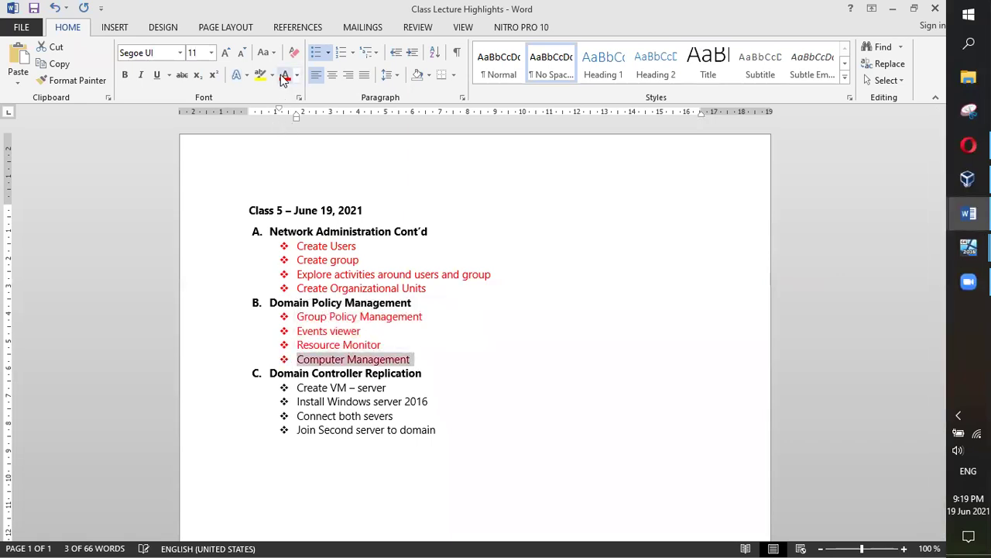
pyautogui.click(458, 389)
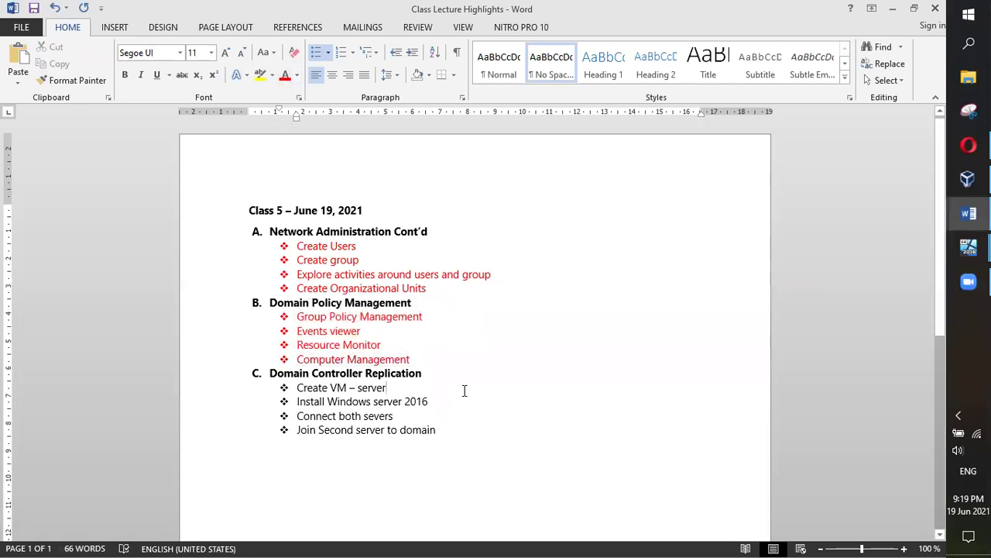